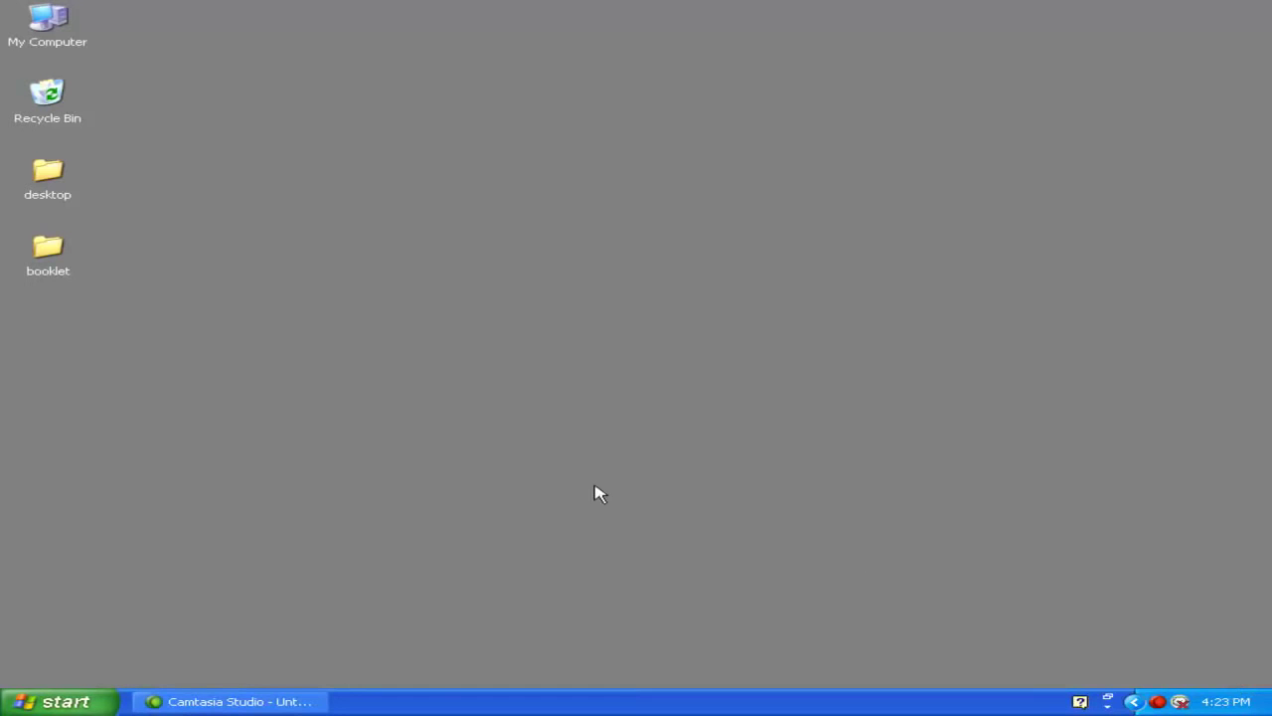
Open the booklet folder on the desktop and look through the files in its text and images subfolders.
double_click(50, 255)
mouse_move(684, 159)
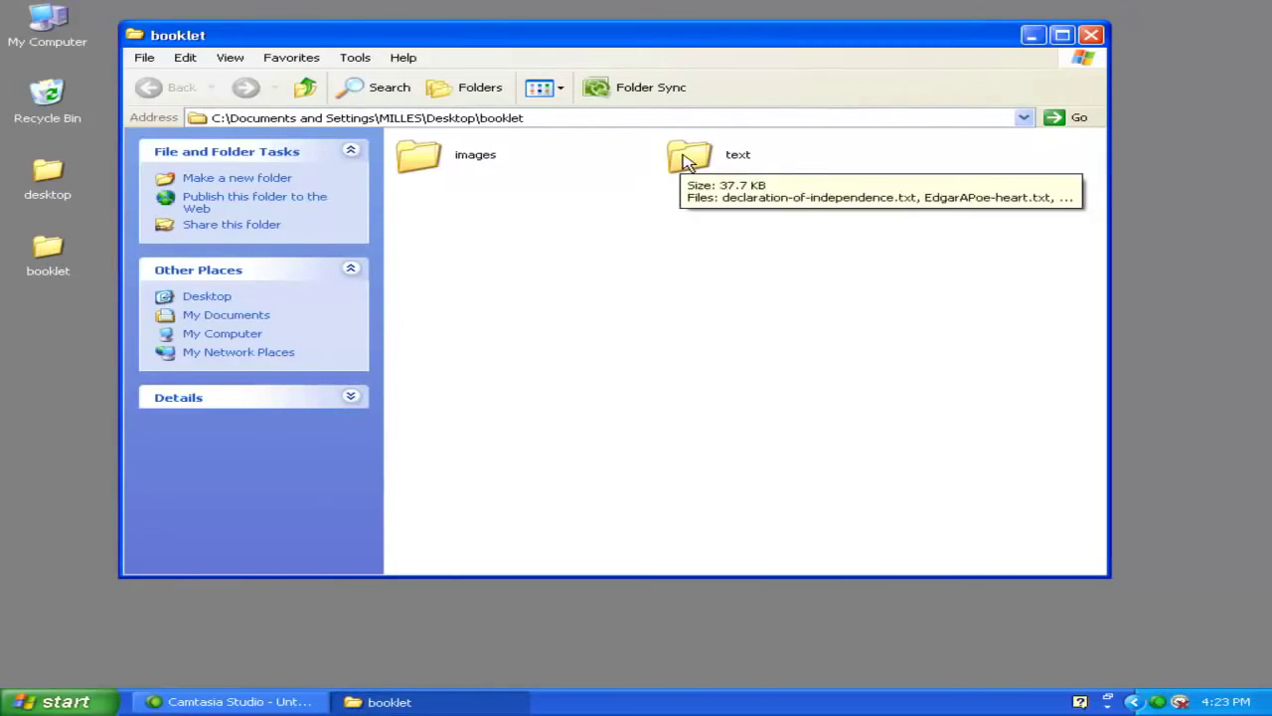
mouse_move(417, 159)
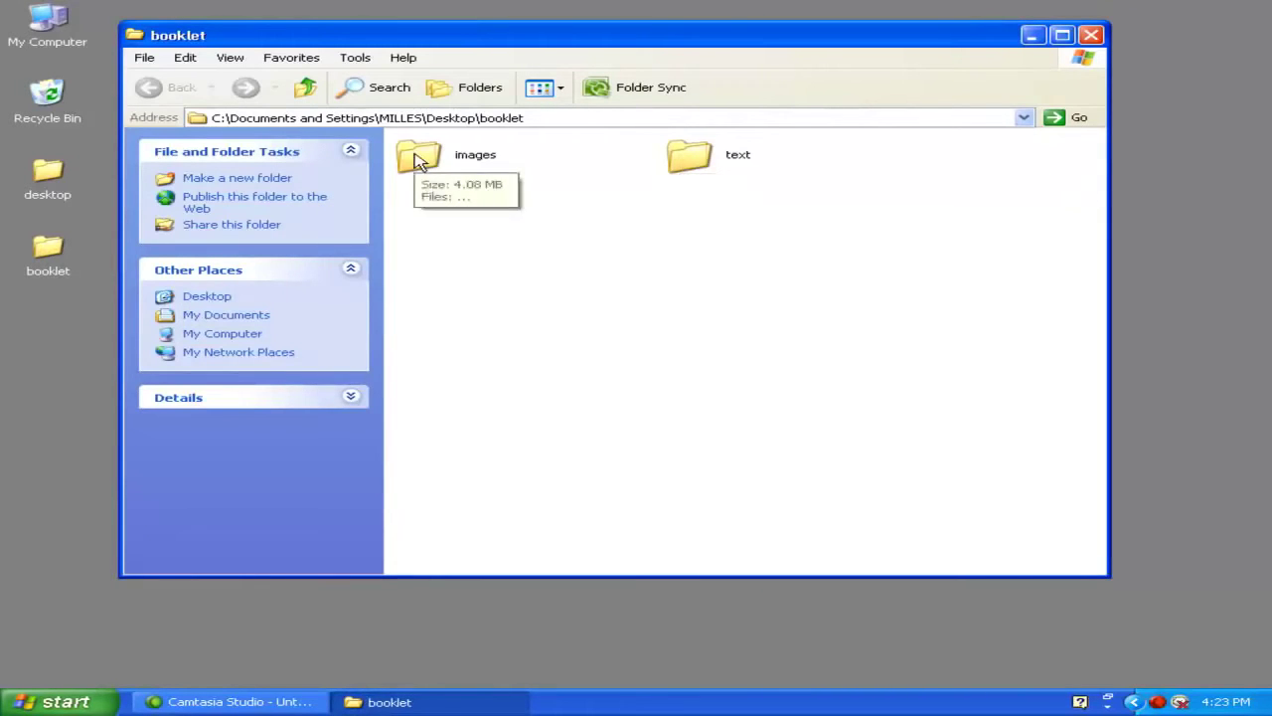
double_click(686, 157)
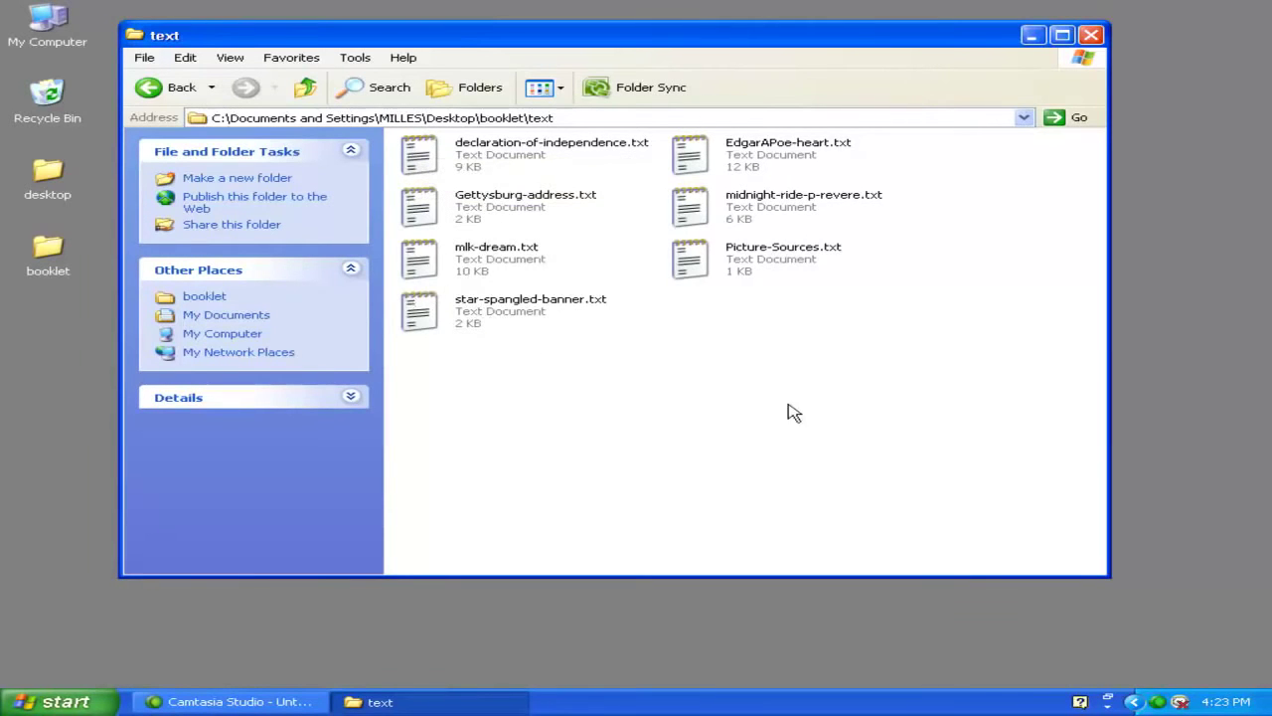
click(305, 88)
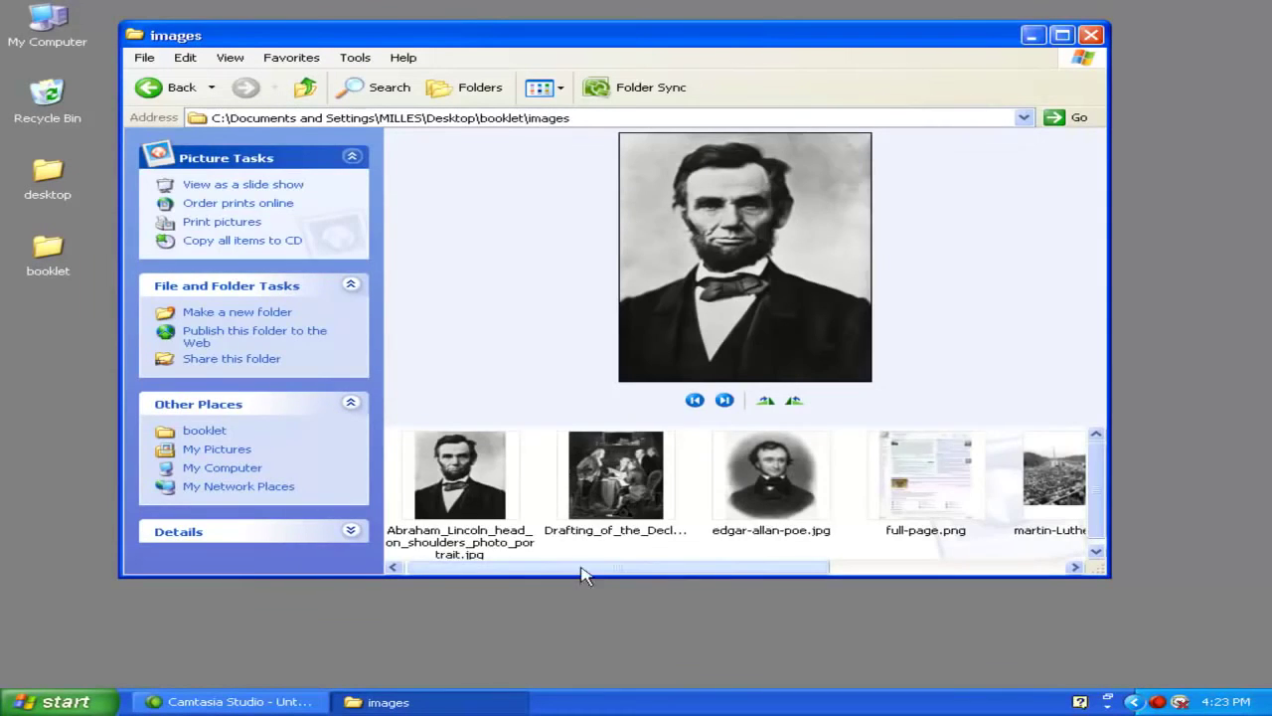
drag(578, 567, 476, 558)
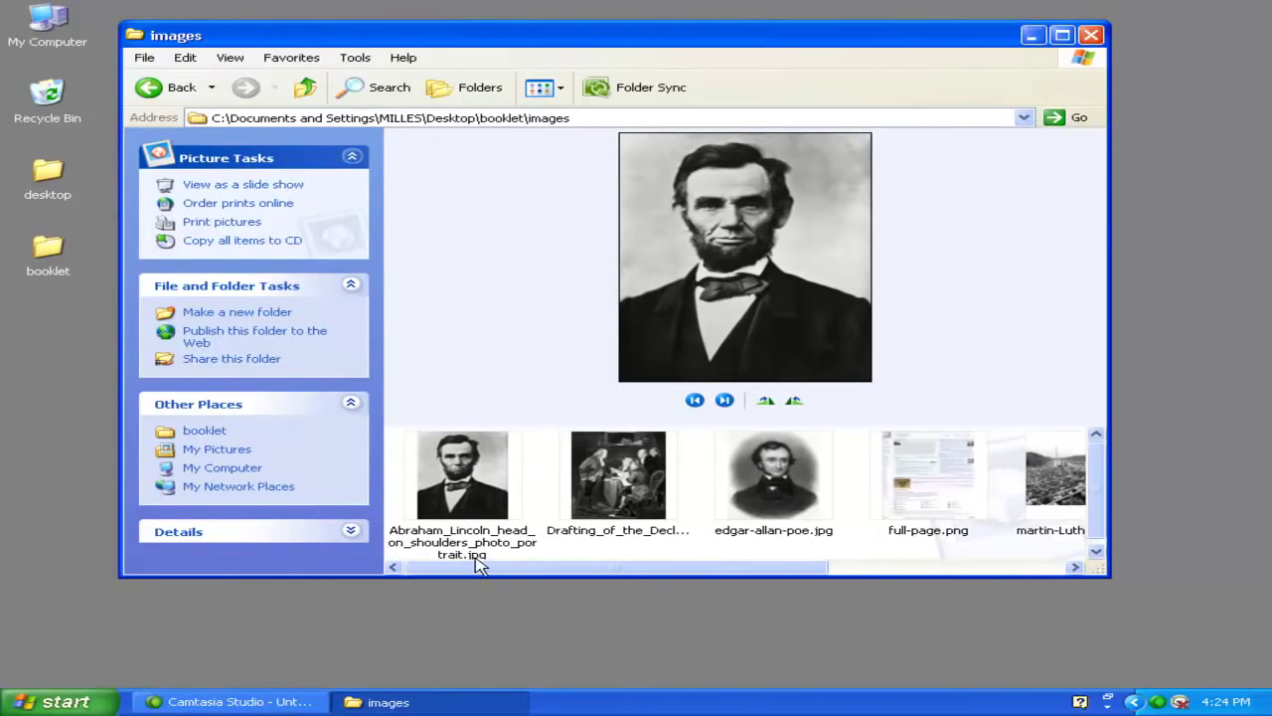
click(306, 92)
double_click(689, 157)
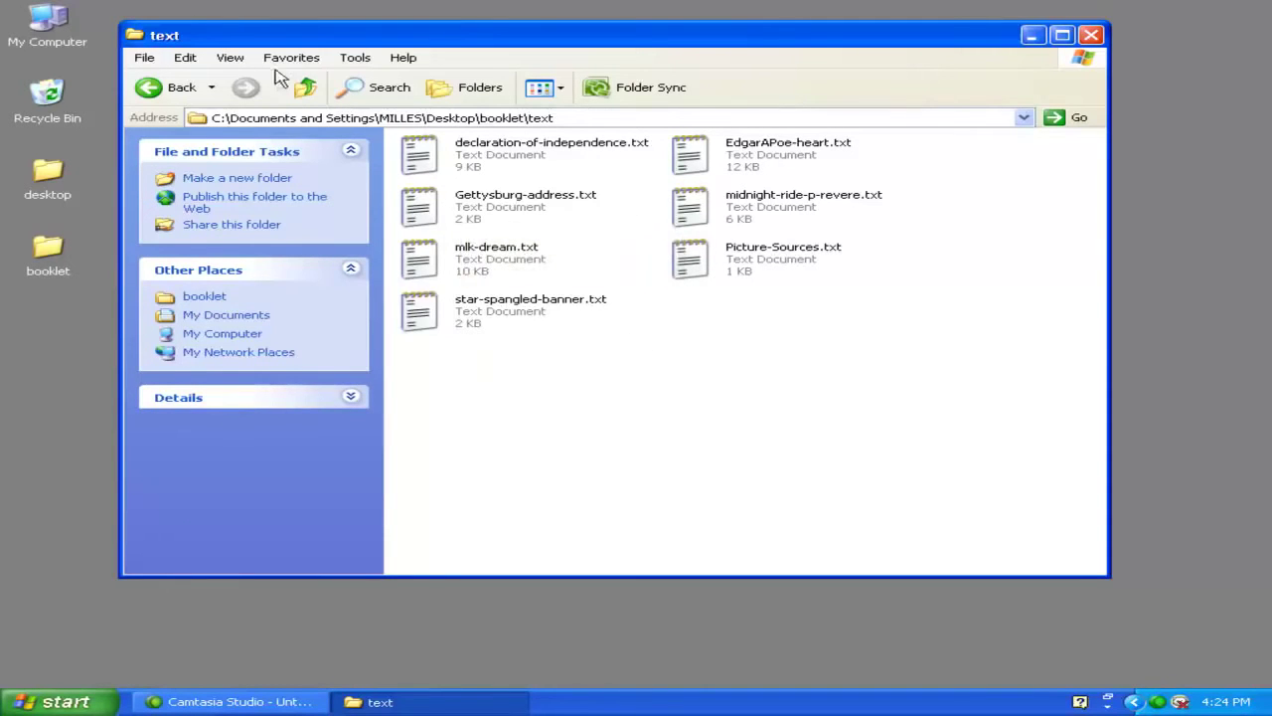
click(305, 88)
mouse_move(692, 171)
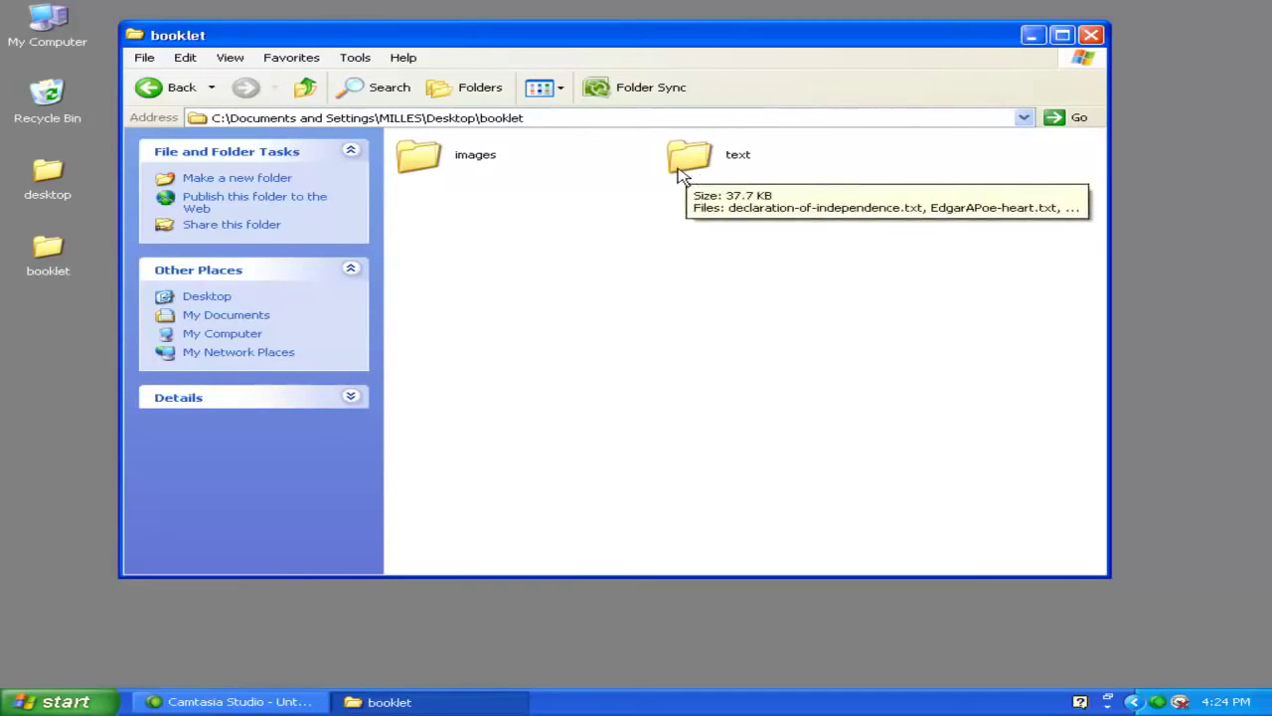
Launch Adobe InDesign CS3 from the Adobe Design Premium CS3 programs.
click(77, 708)
mouse_move(124, 638)
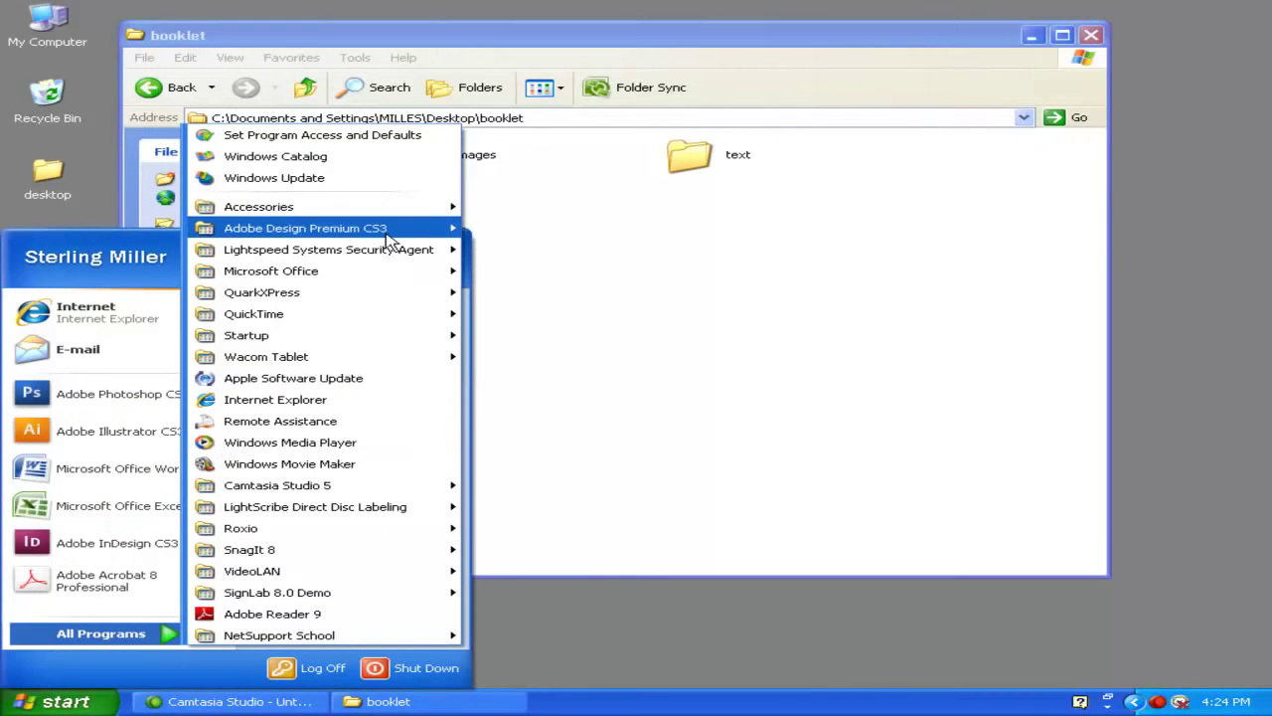
mouse_move(389, 231)
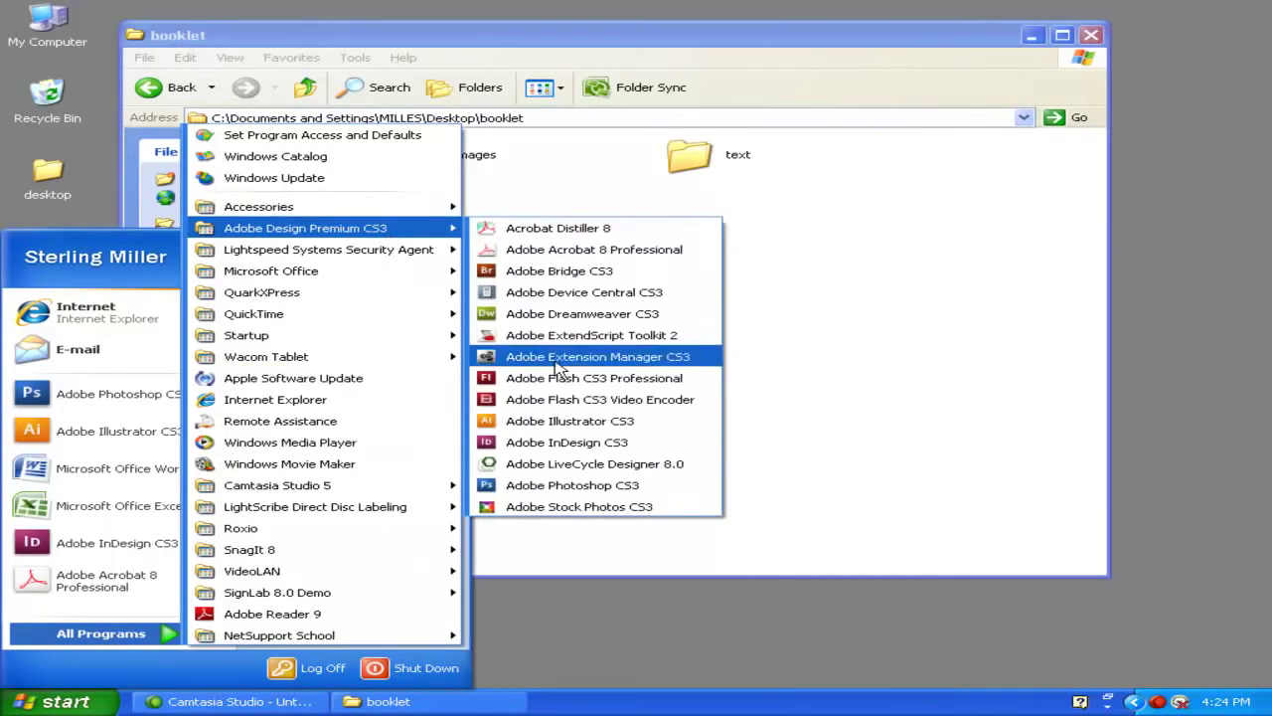
click(581, 448)
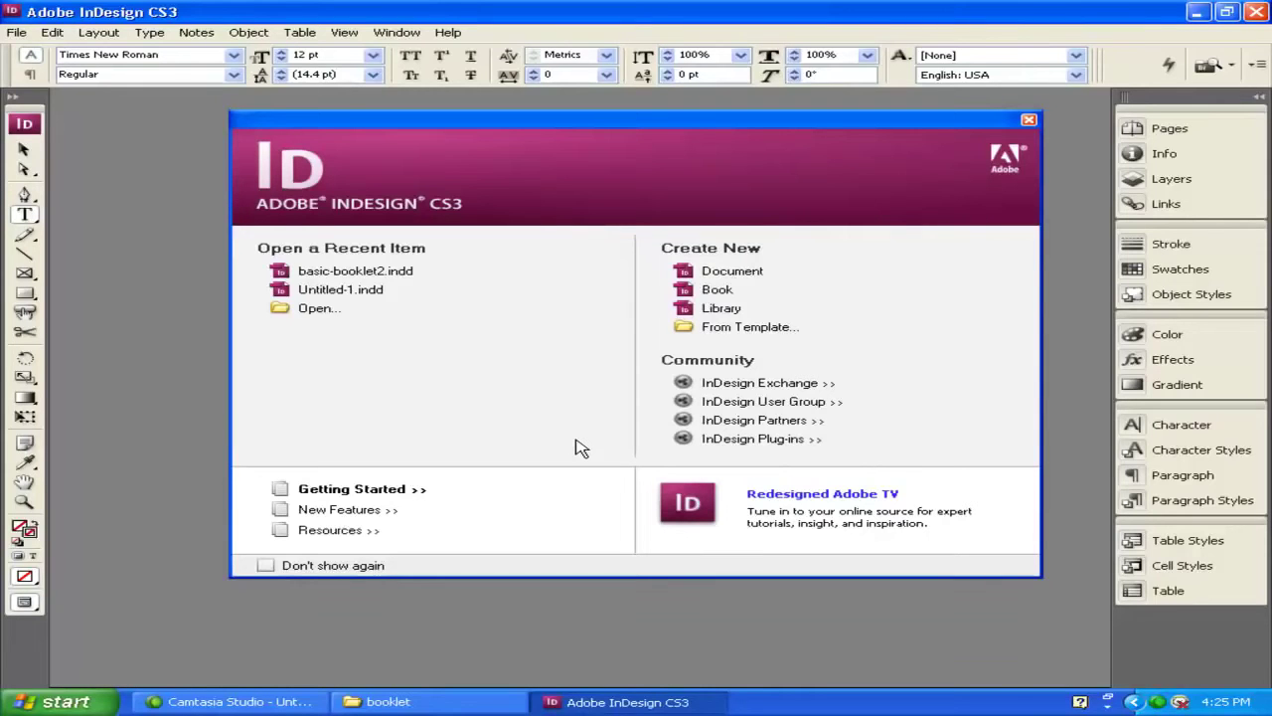
Create a new 12-page document with facing pages, Letter - Half page size and unlinked margins.
click(728, 274)
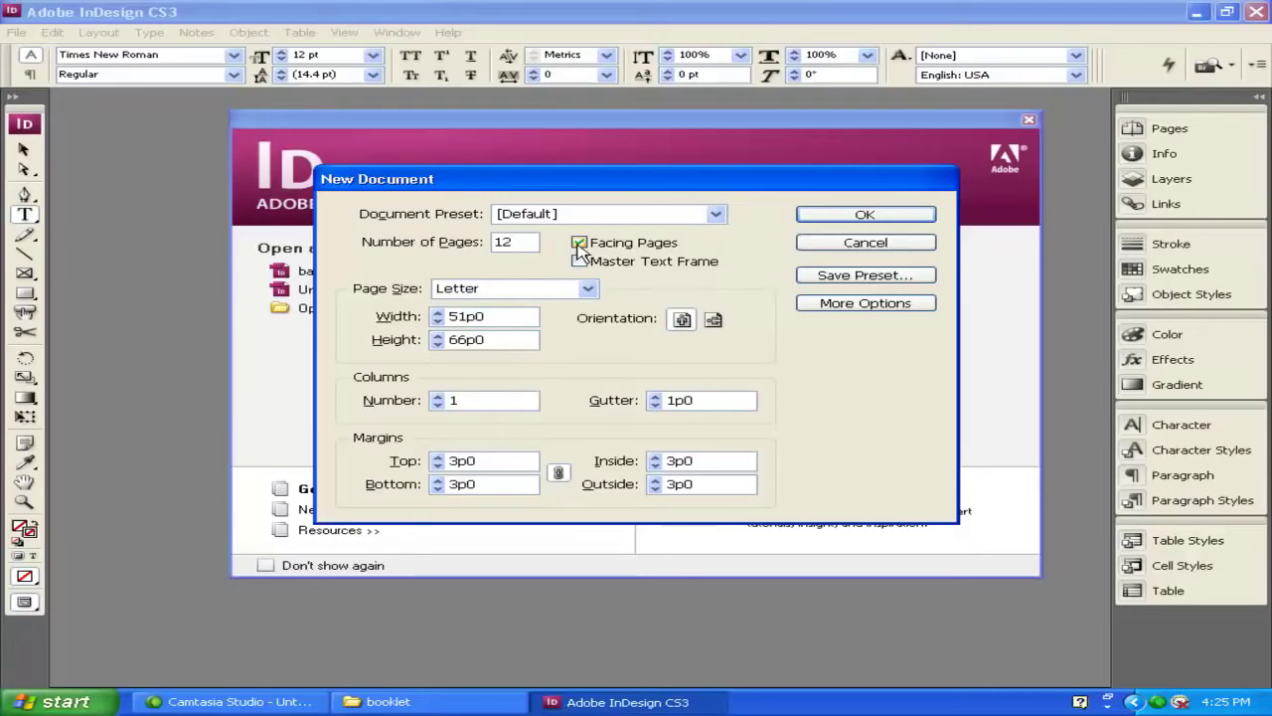
click(587, 287)
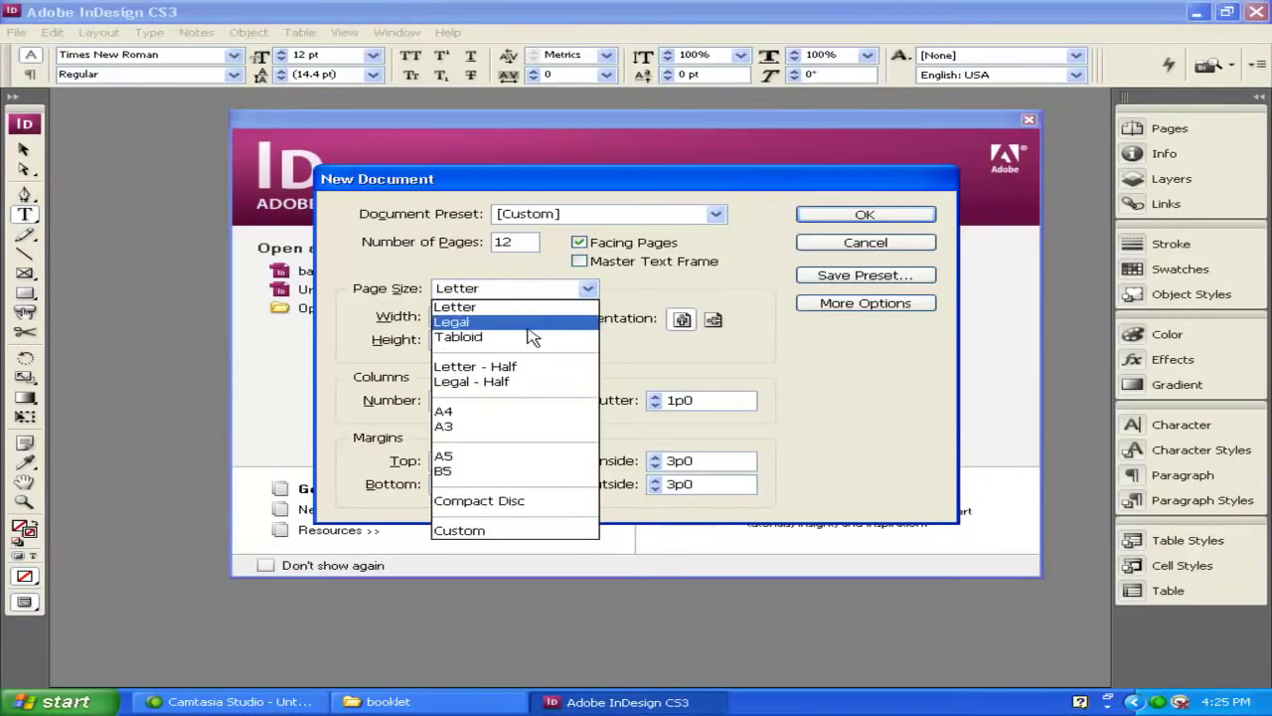
click(475, 366)
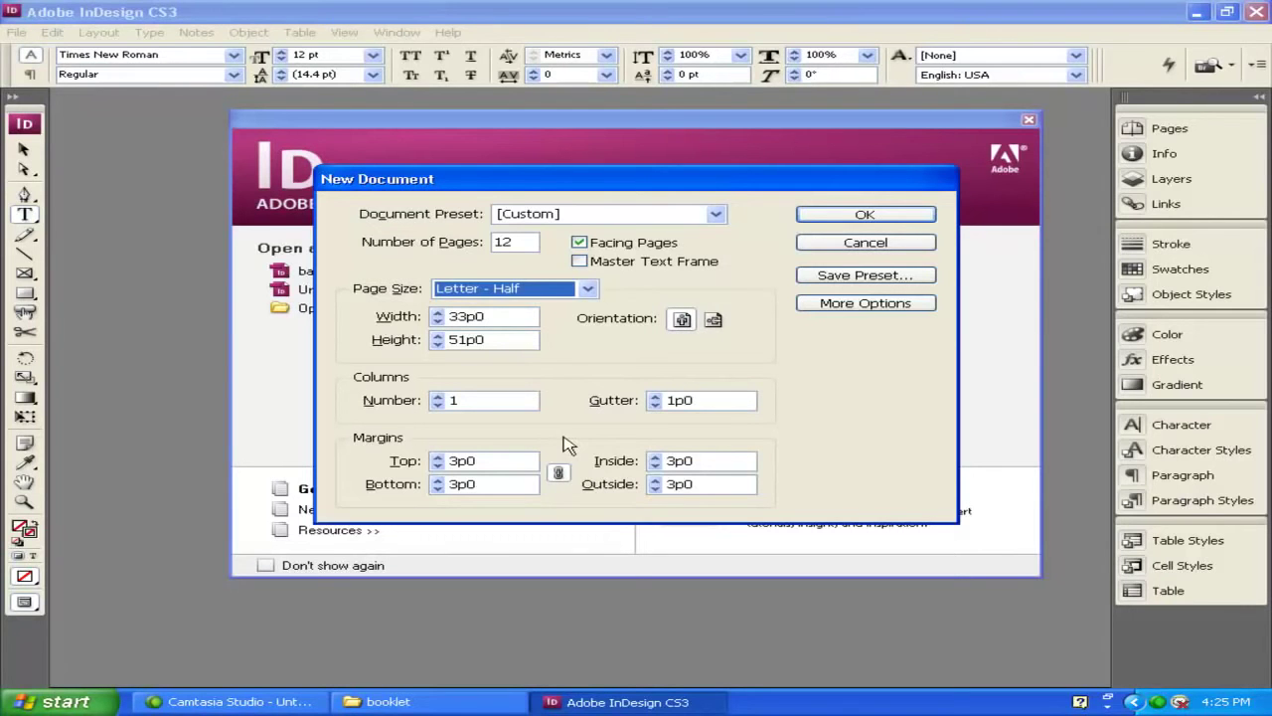
click(702, 485)
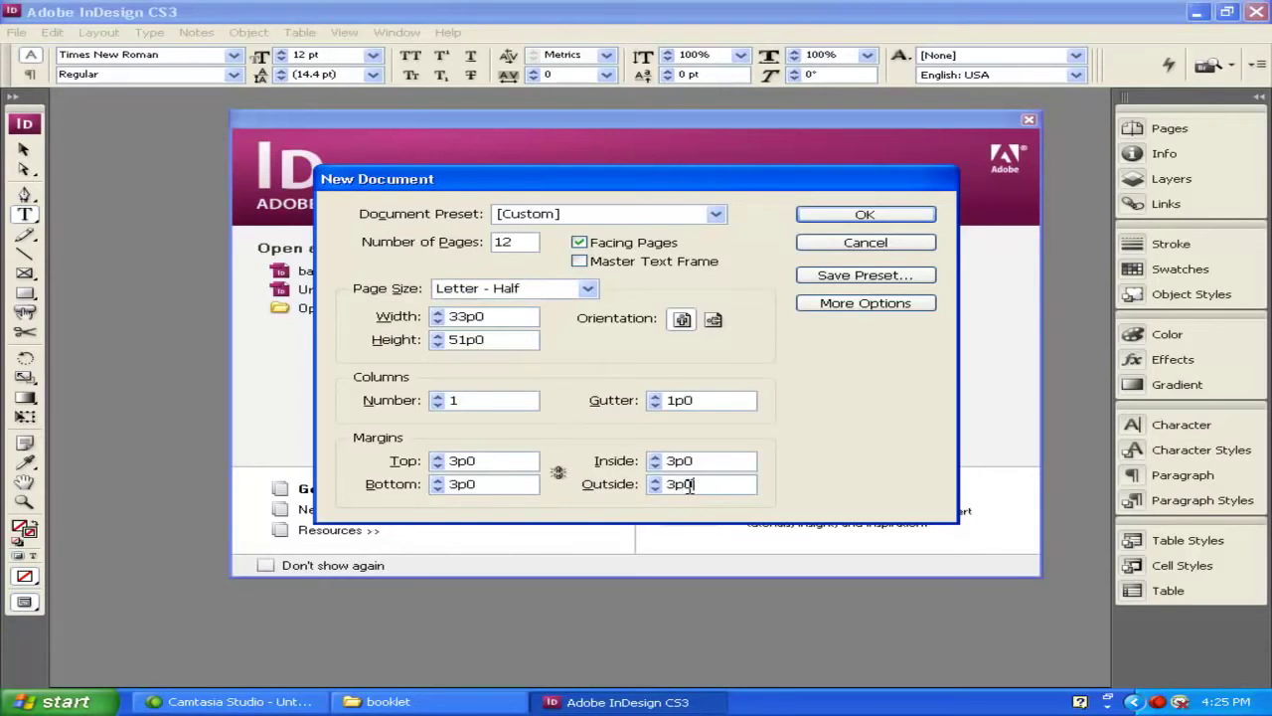
drag(686, 485, 740, 497)
drag(691, 461, 714, 475)
click(865, 216)
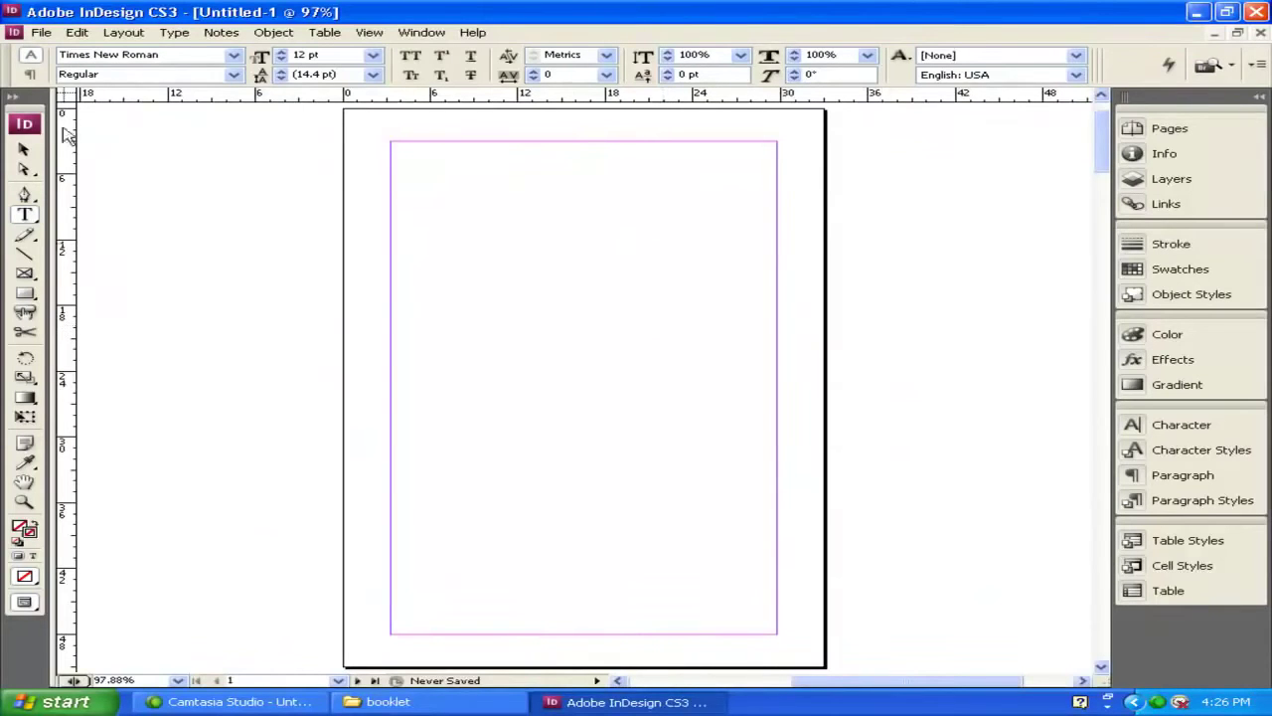
Save the document as indesign-booklet.indd in the booklet folder on the Desktop.
click(55, 33)
click(65, 139)
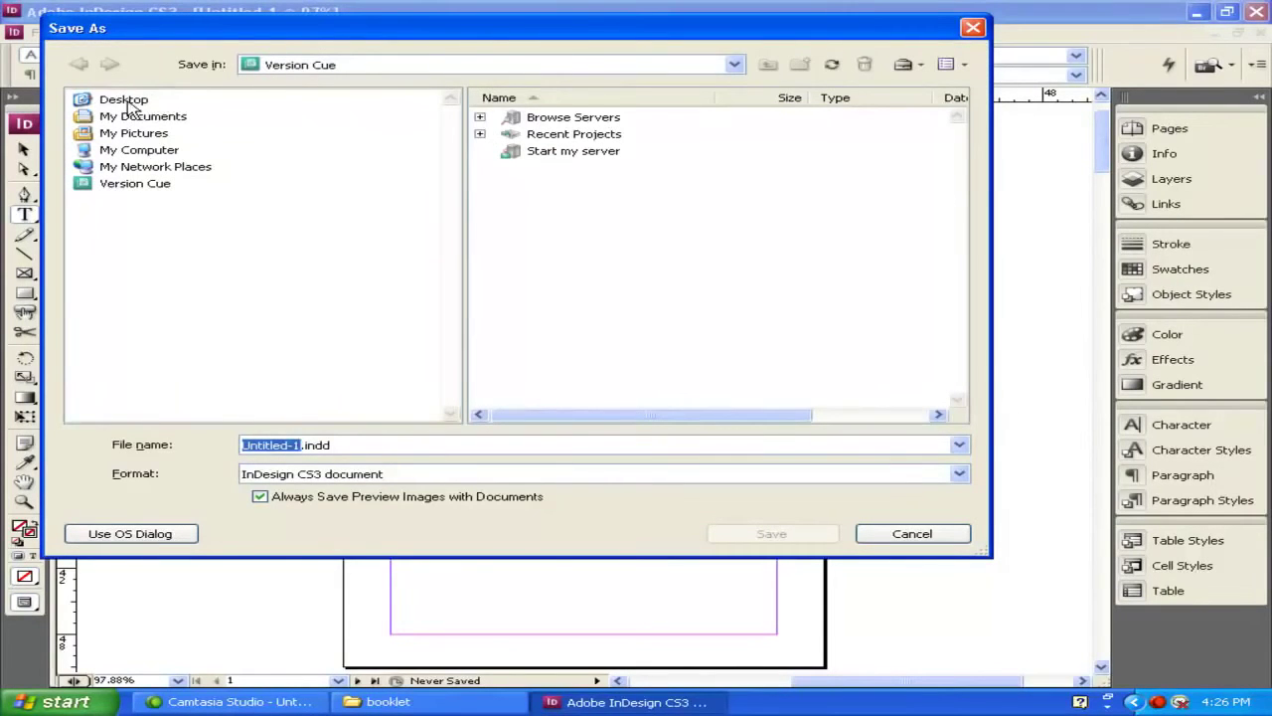
click(127, 103)
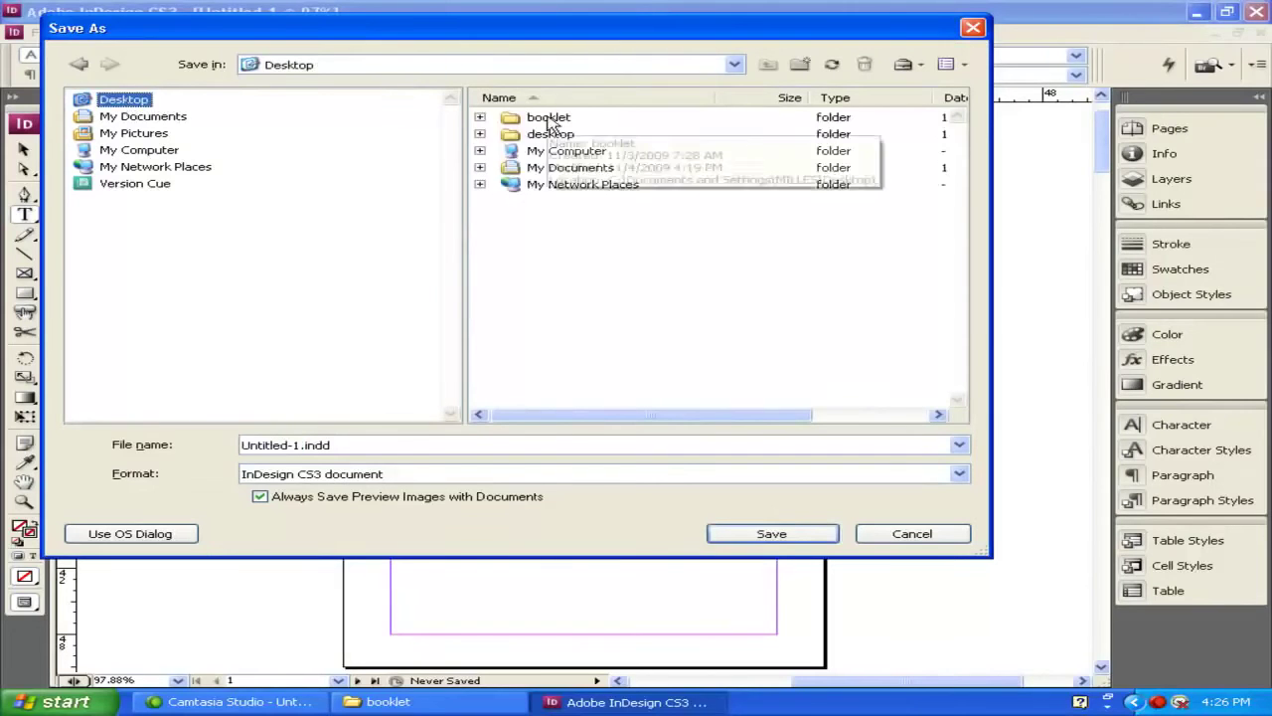
double_click(548, 119)
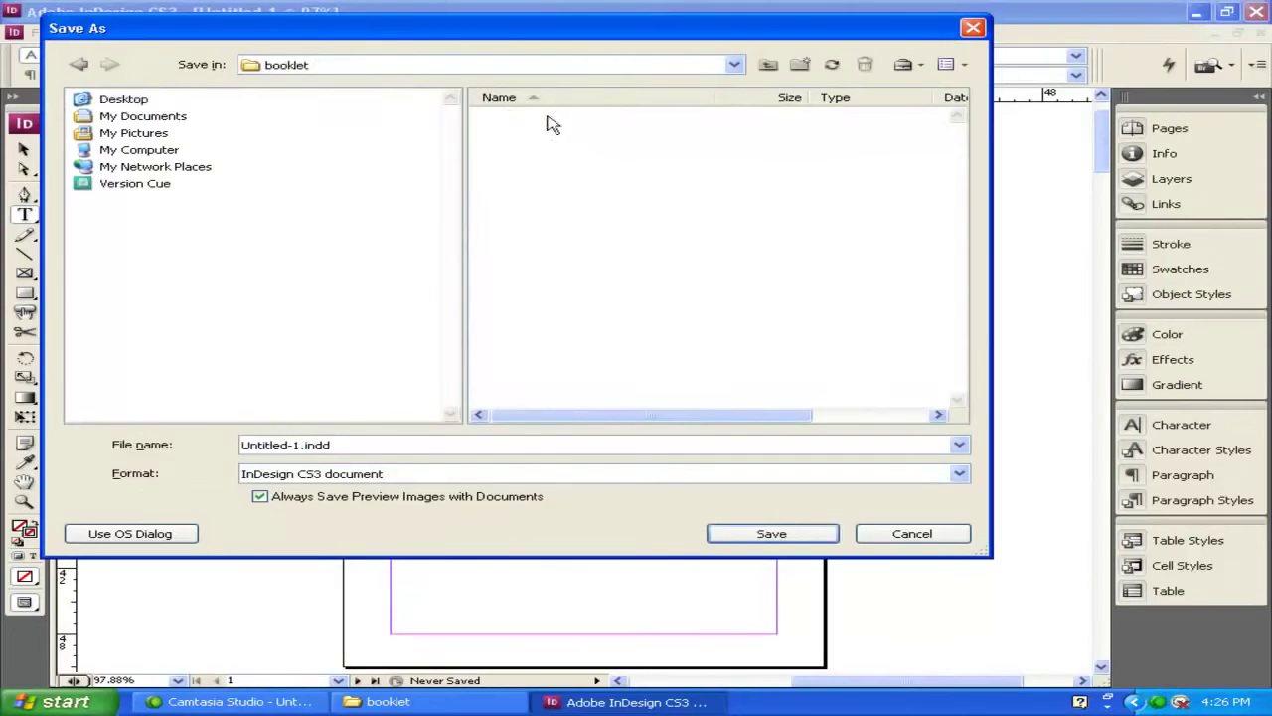
double_click(299, 444)
key(Home)
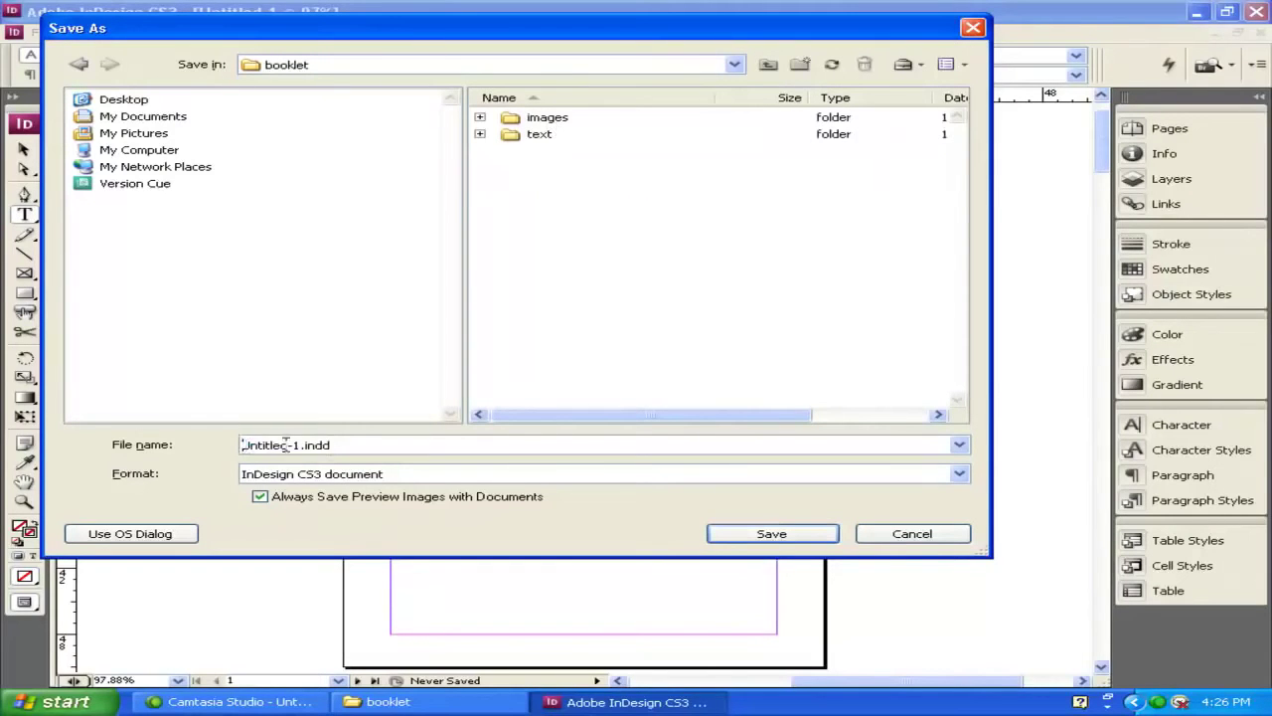
drag(295, 445, 156, 427)
key(BackSpace)
text(indesign-booklet)
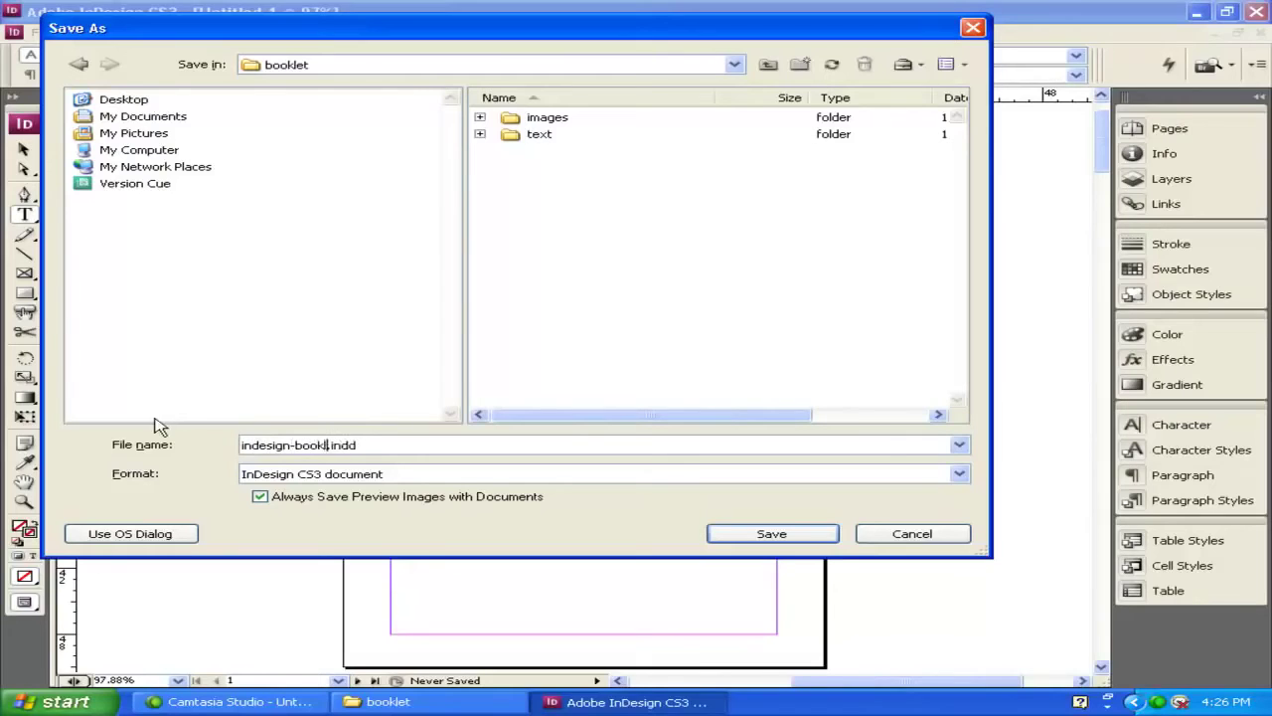
click(785, 534)
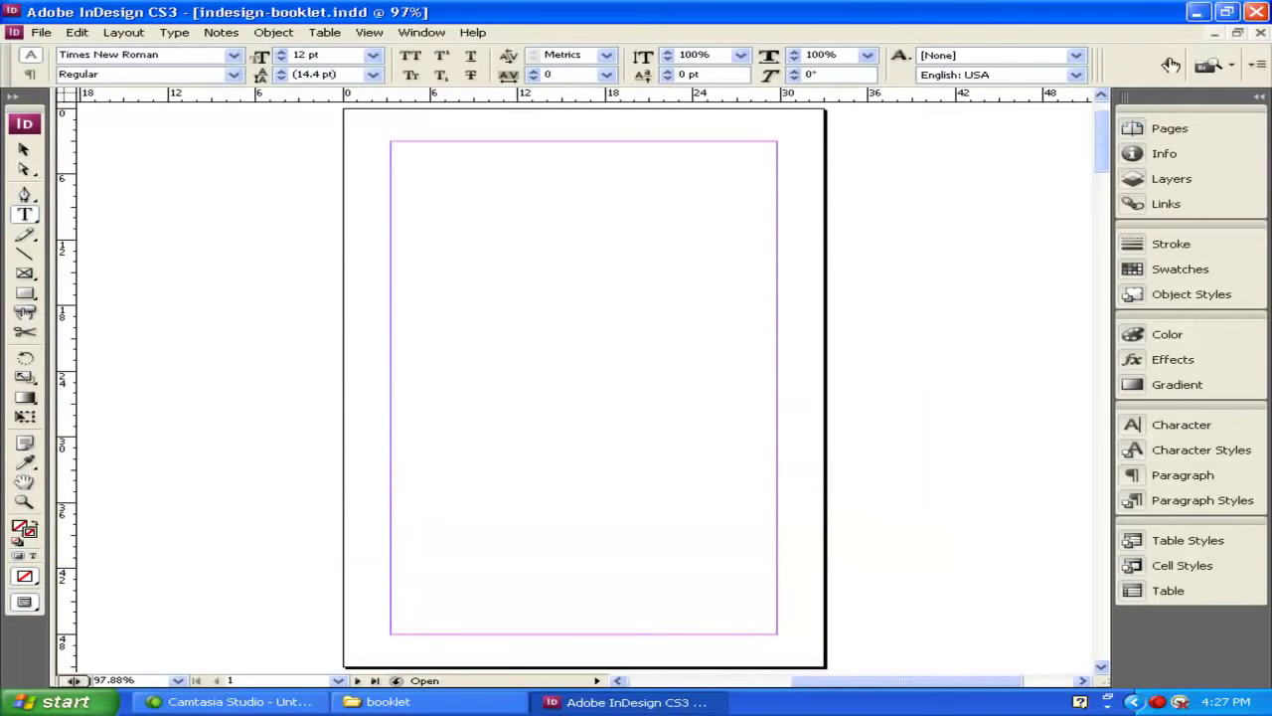
Check the booklet folder for the saved document files and return to InDesign.
click(1197, 11)
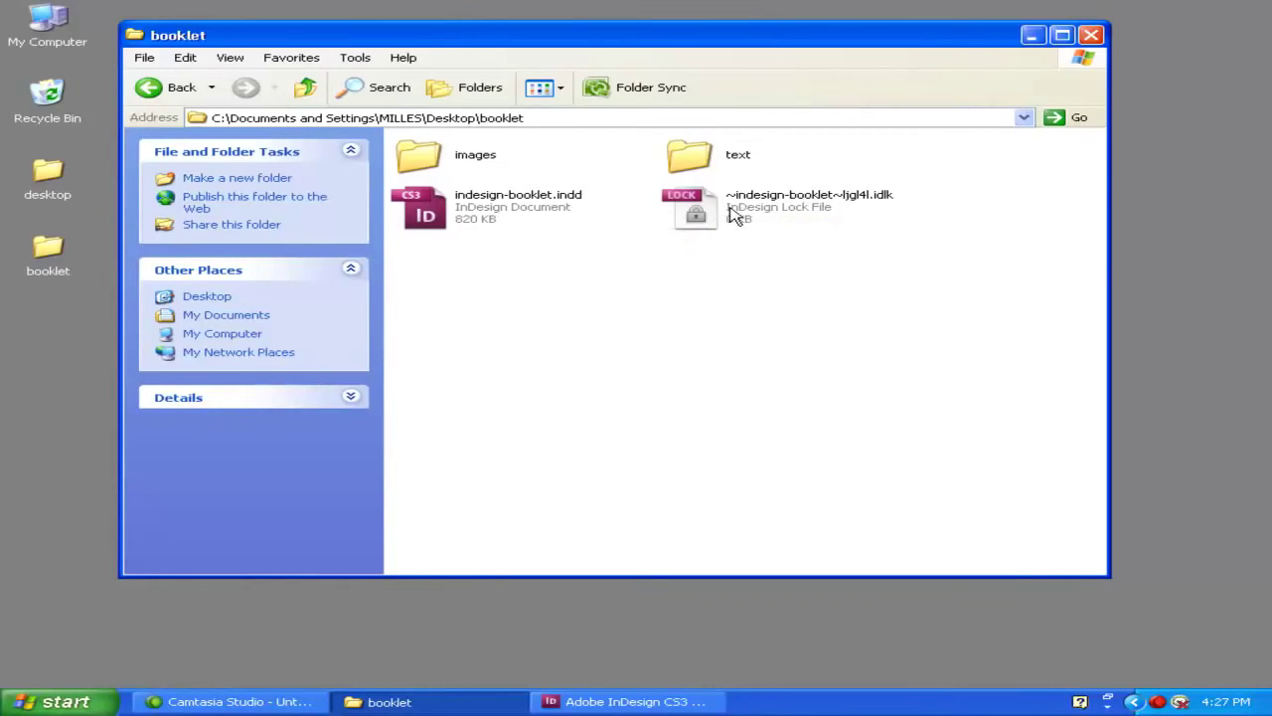
mouse_move(717, 204)
mouse_move(497, 213)
click(659, 704)
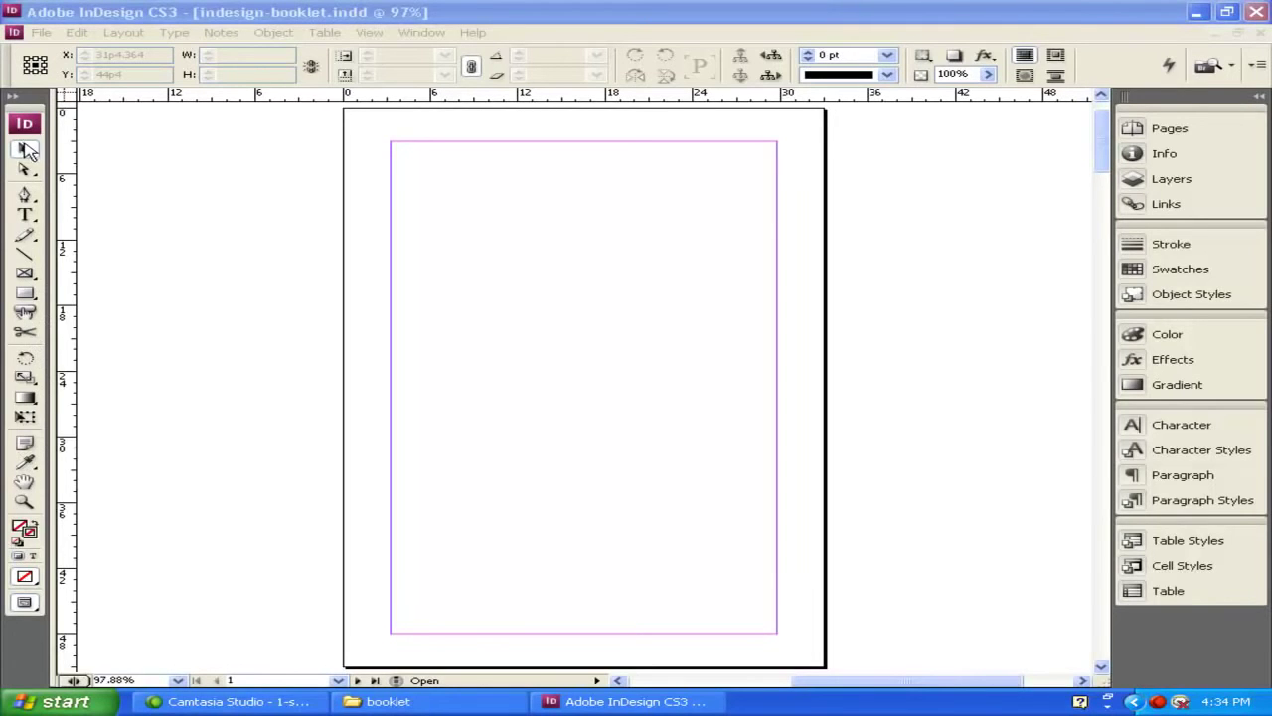
Compare the control options offered by the Direct Selection, Type and Selection tools.
click(25, 173)
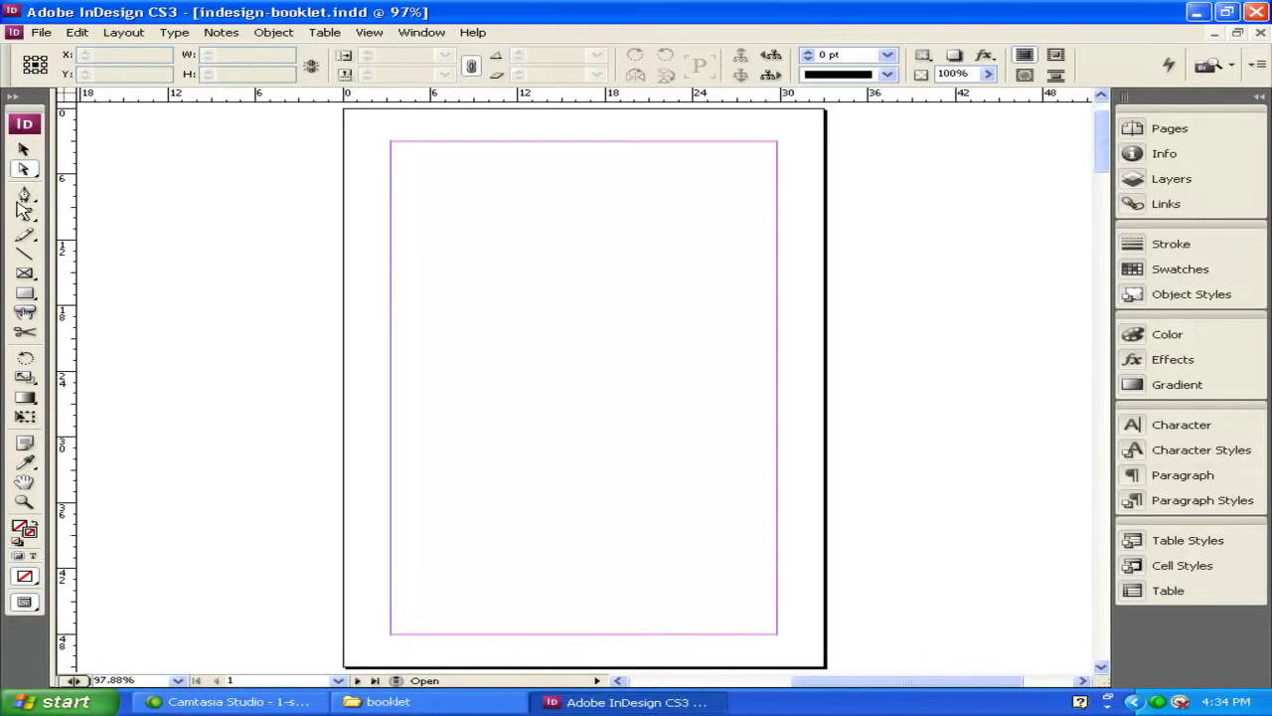
click(22, 212)
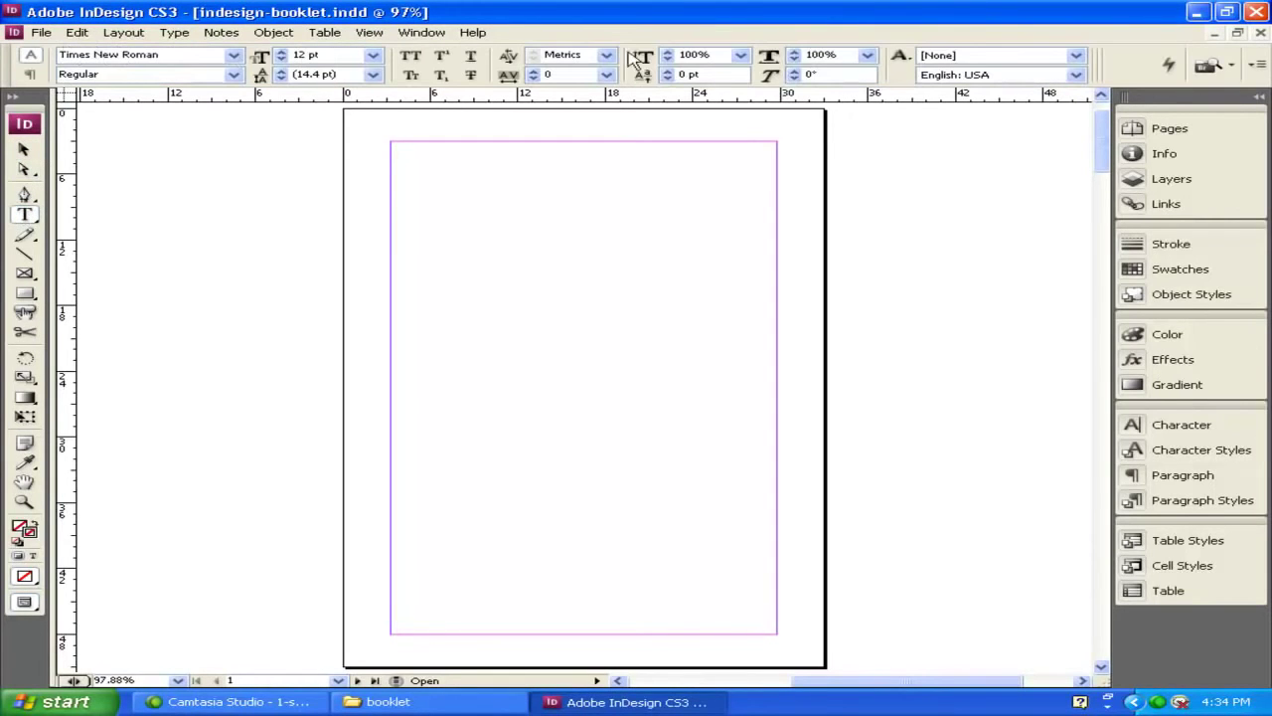
click(23, 149)
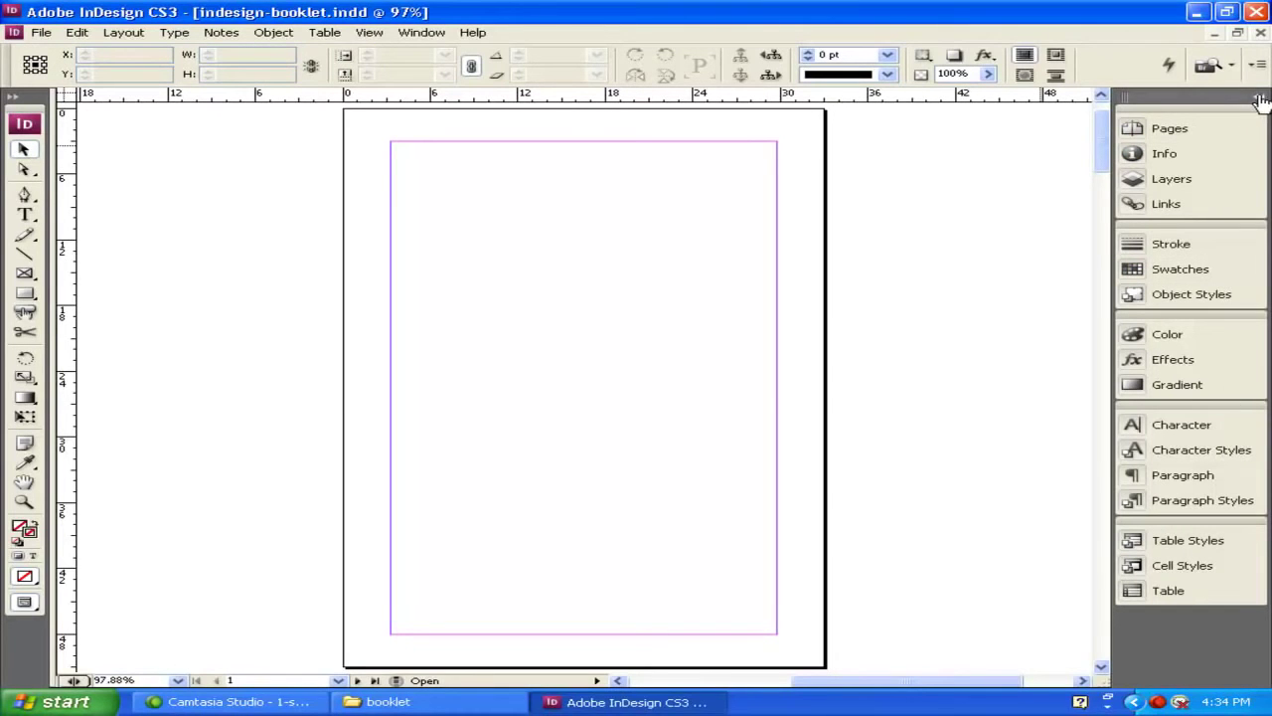
Try expanding and collapsing the panel dock, narrow it to icons only, and widen it back to show labels.
click(1125, 101)
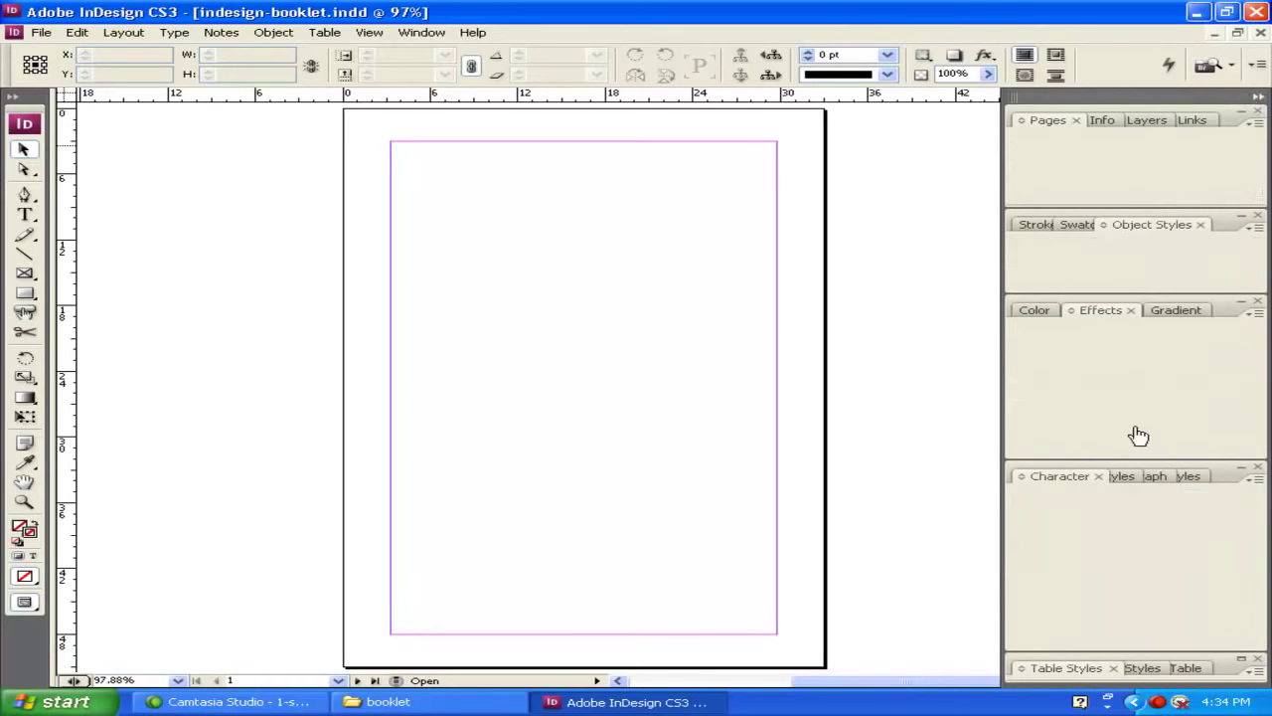
click(1260, 97)
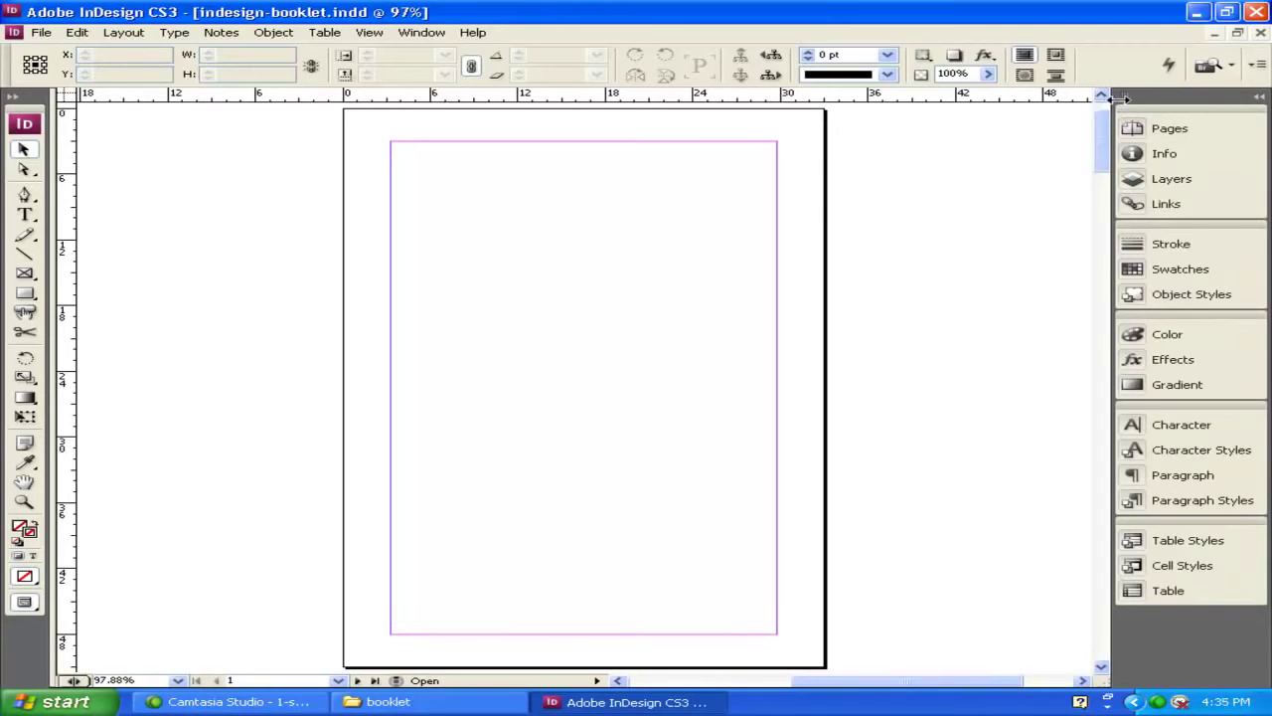
drag(1115, 103, 1228, 103)
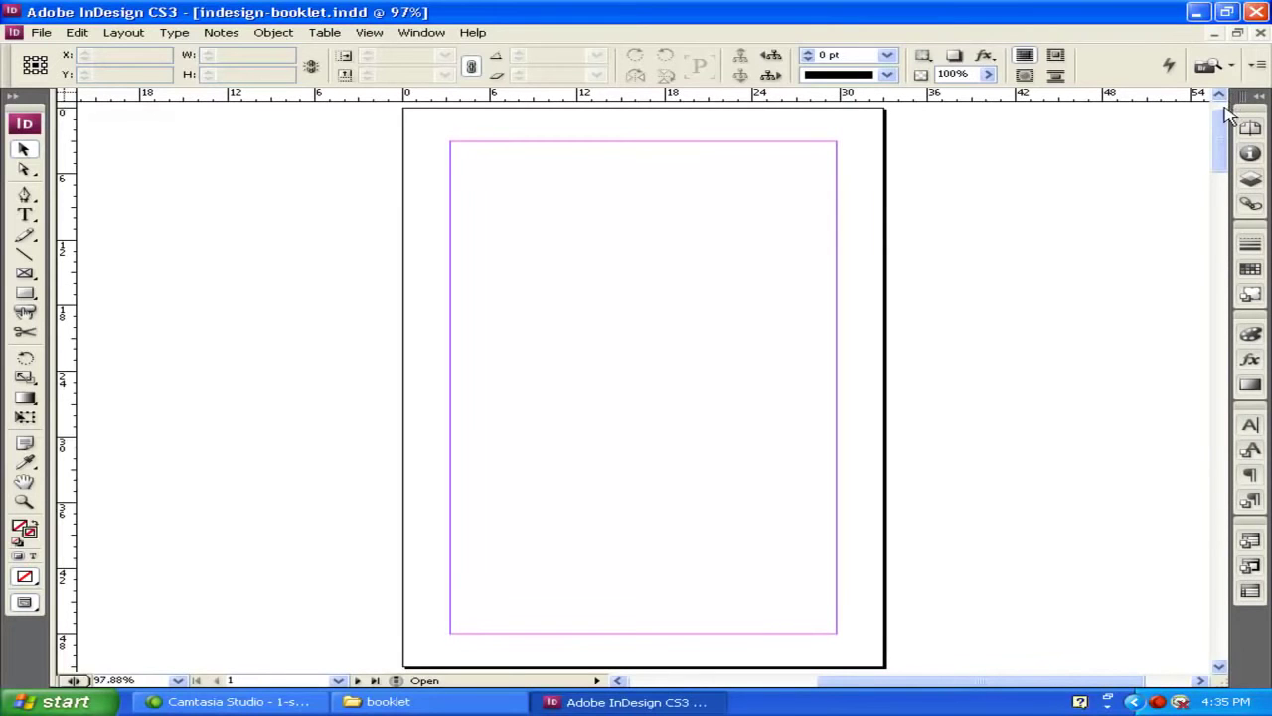
drag(1230, 105, 1104, 124)
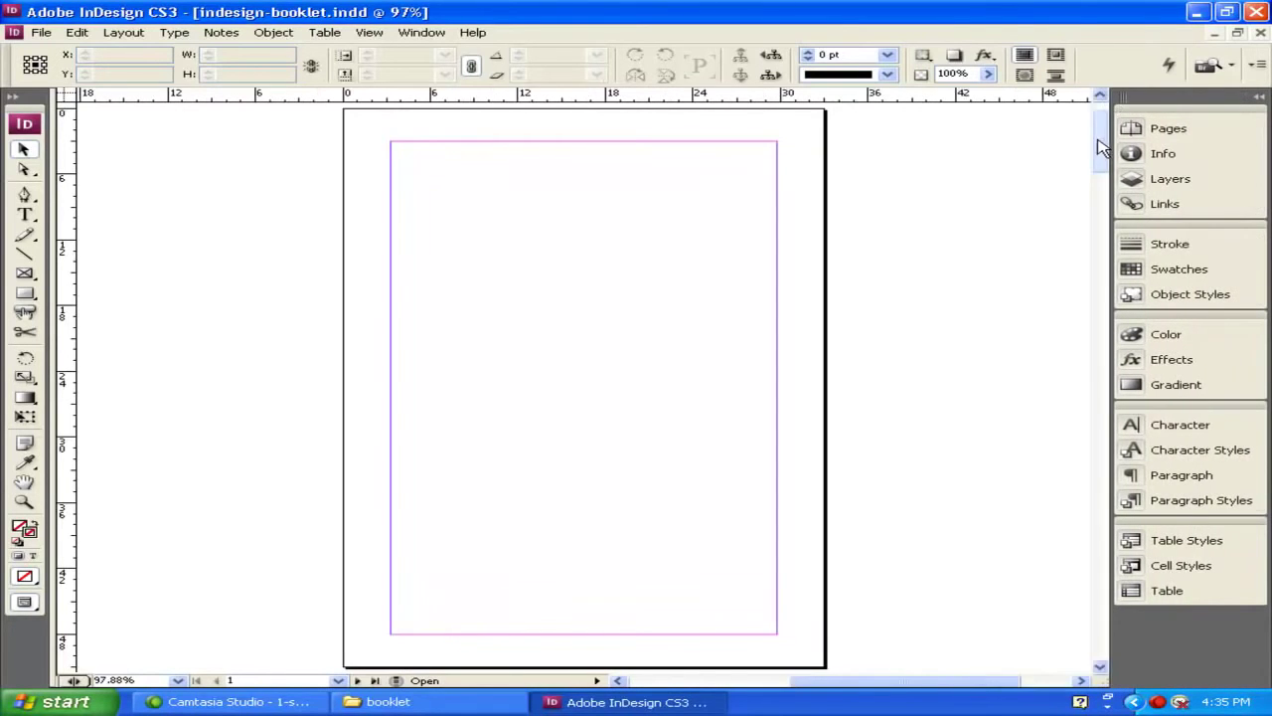
Examine the booklet's page spreads and the list of available panels, and close the page overview.
click(1158, 130)
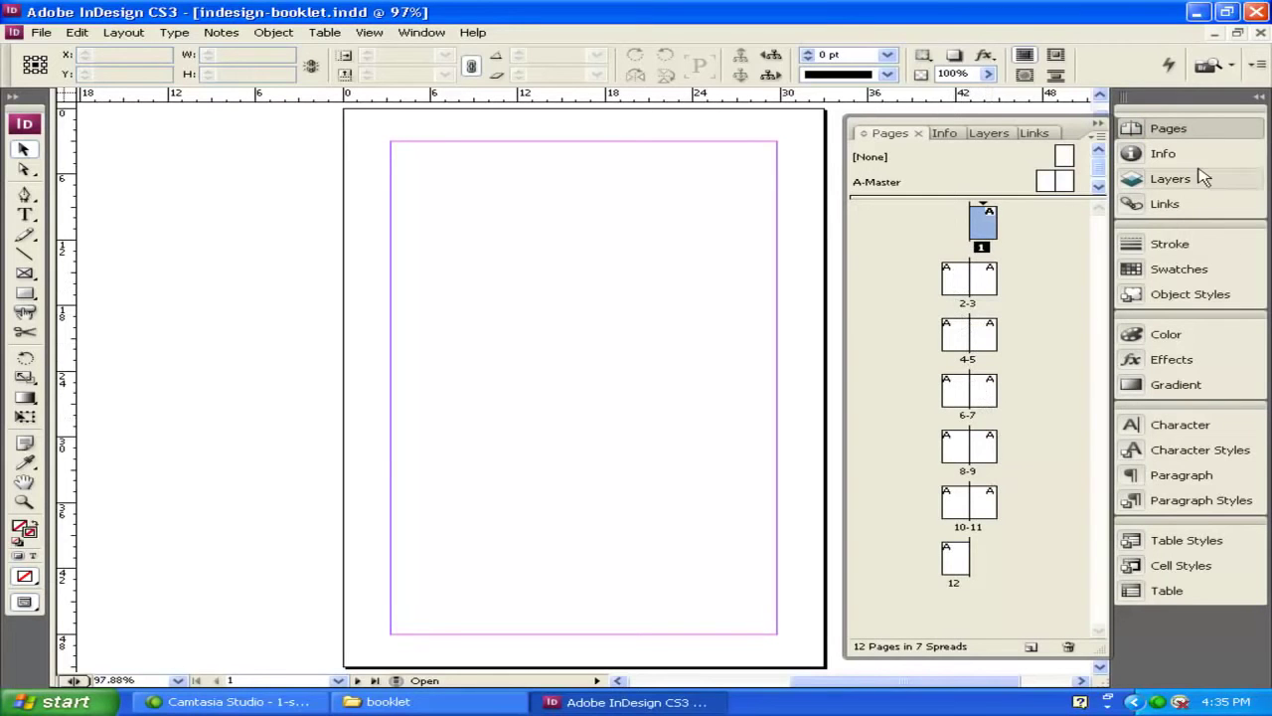
click(421, 33)
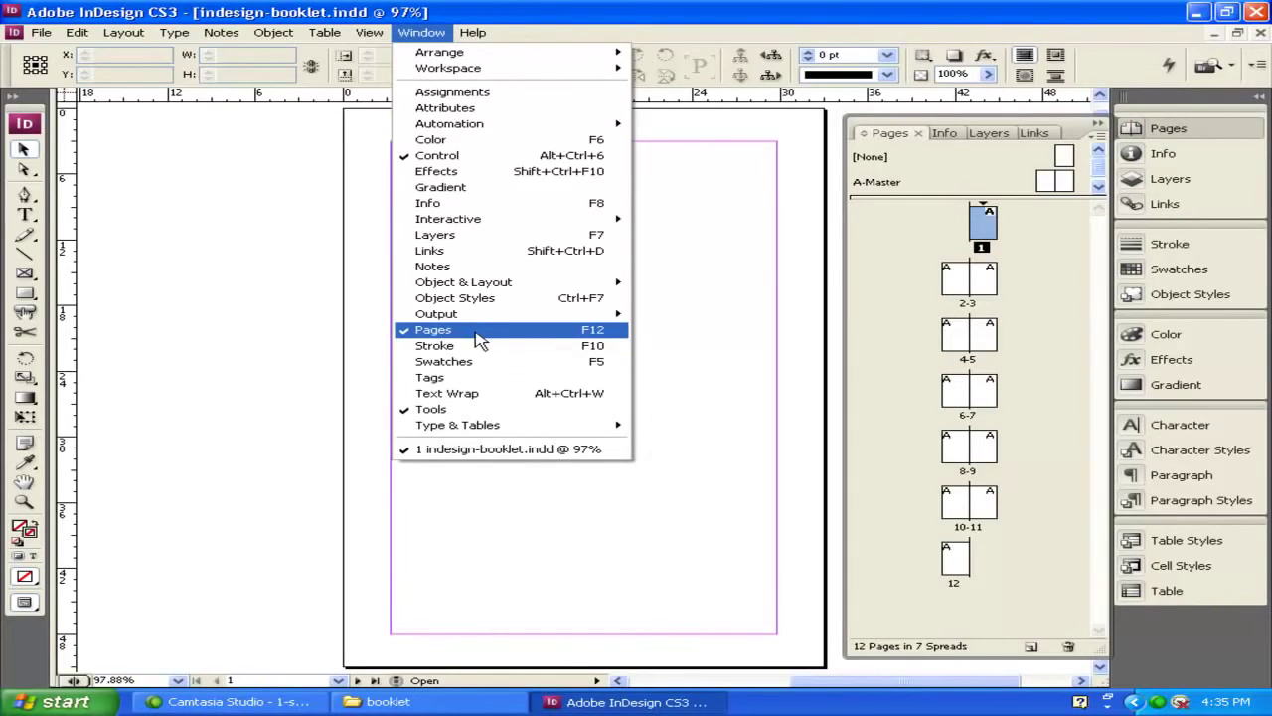
click(904, 268)
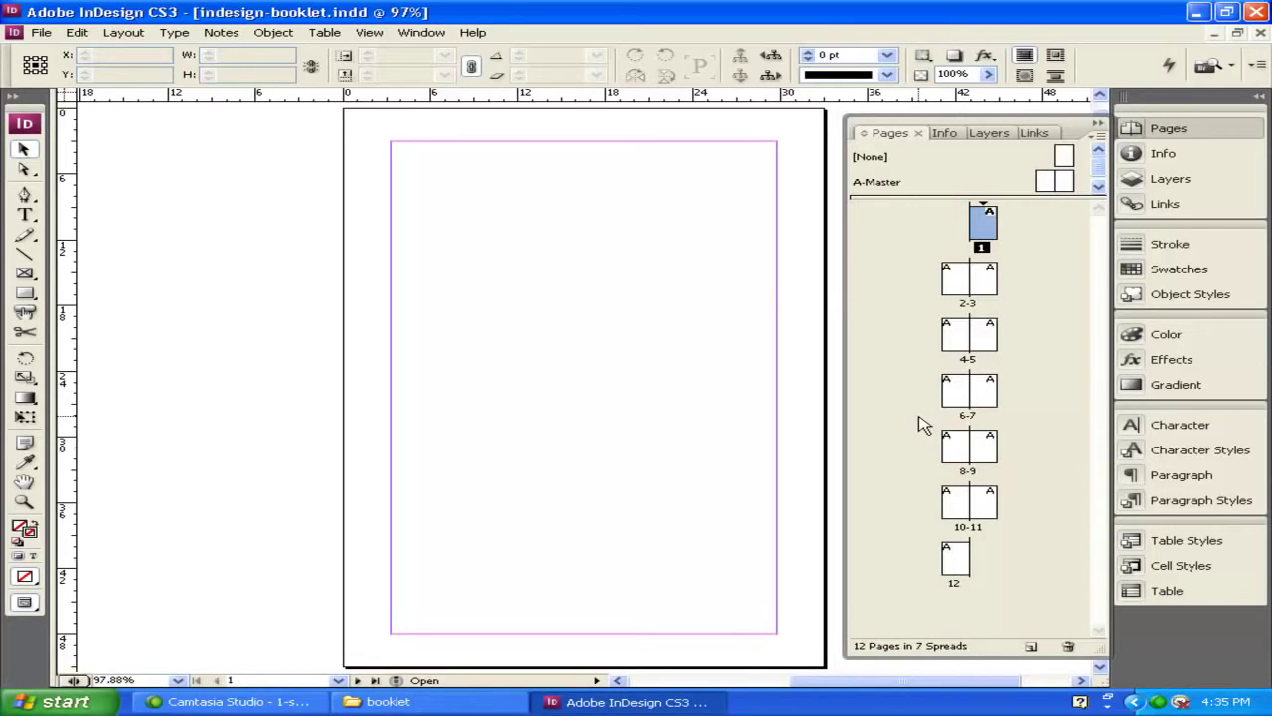
click(1097, 125)
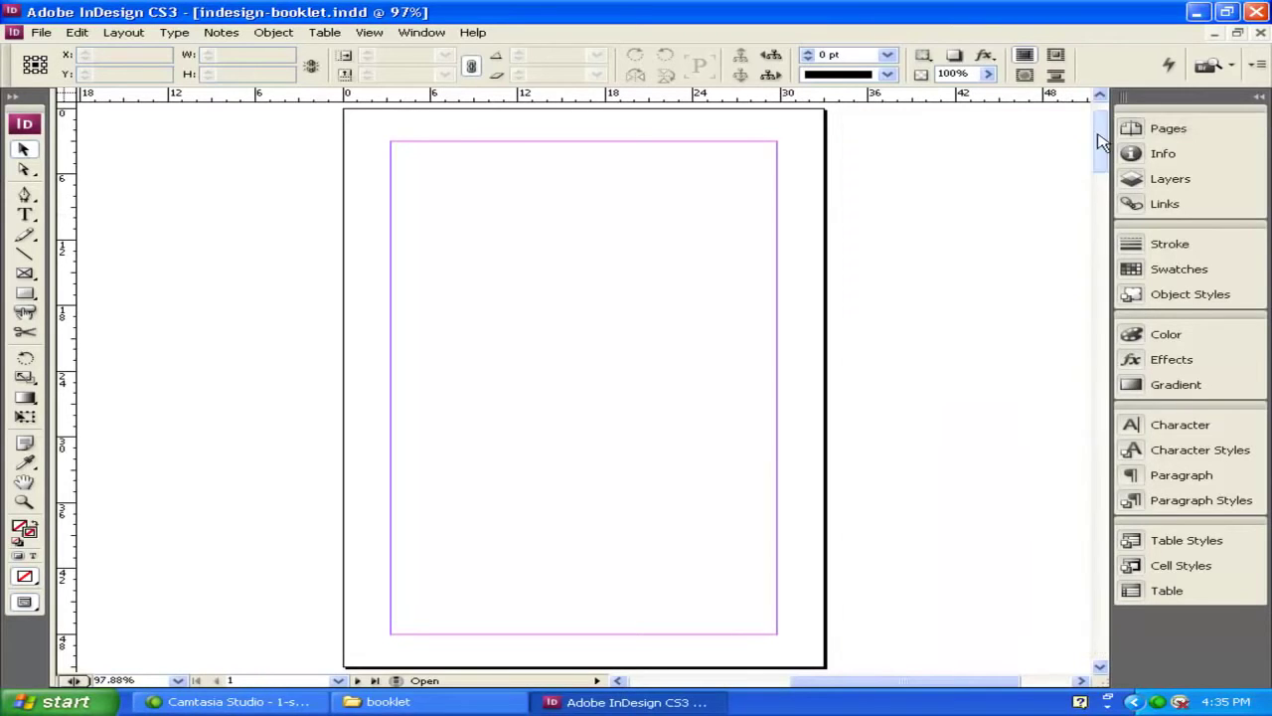
Create six new paragraph styles and rename Paragraph Style 6 as "01 Heading".
click(1177, 505)
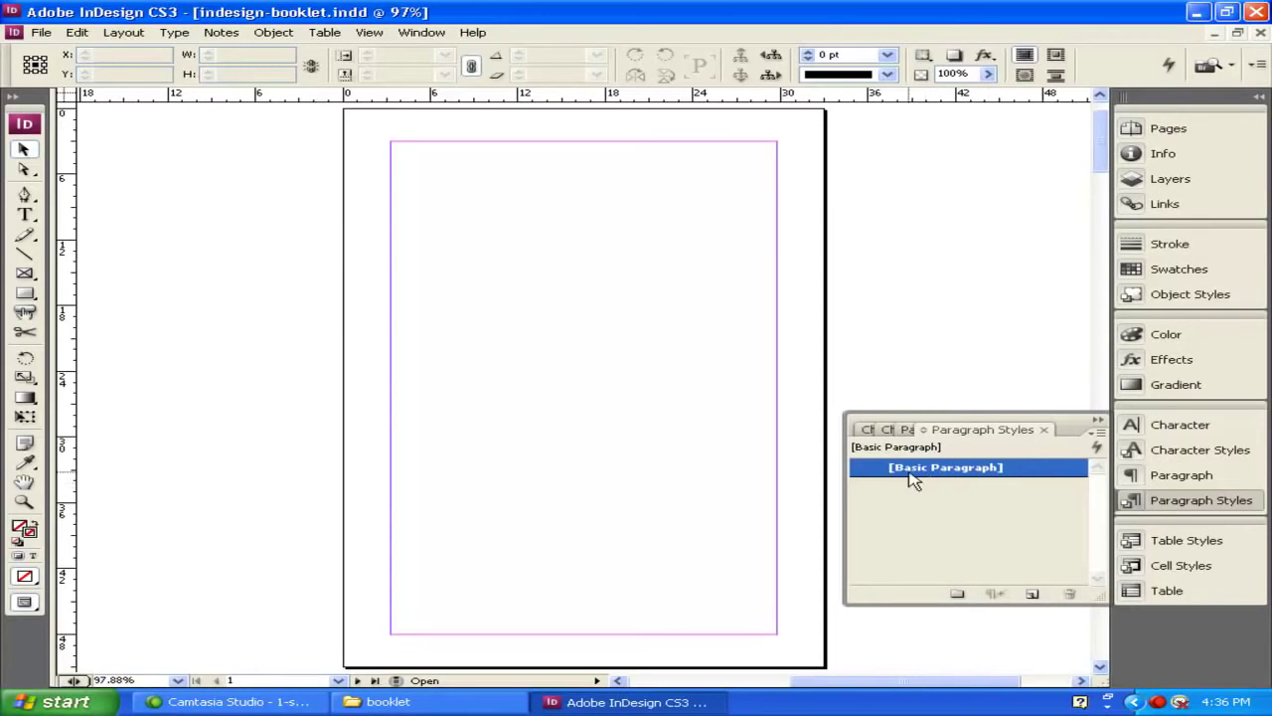
click(1034, 594)
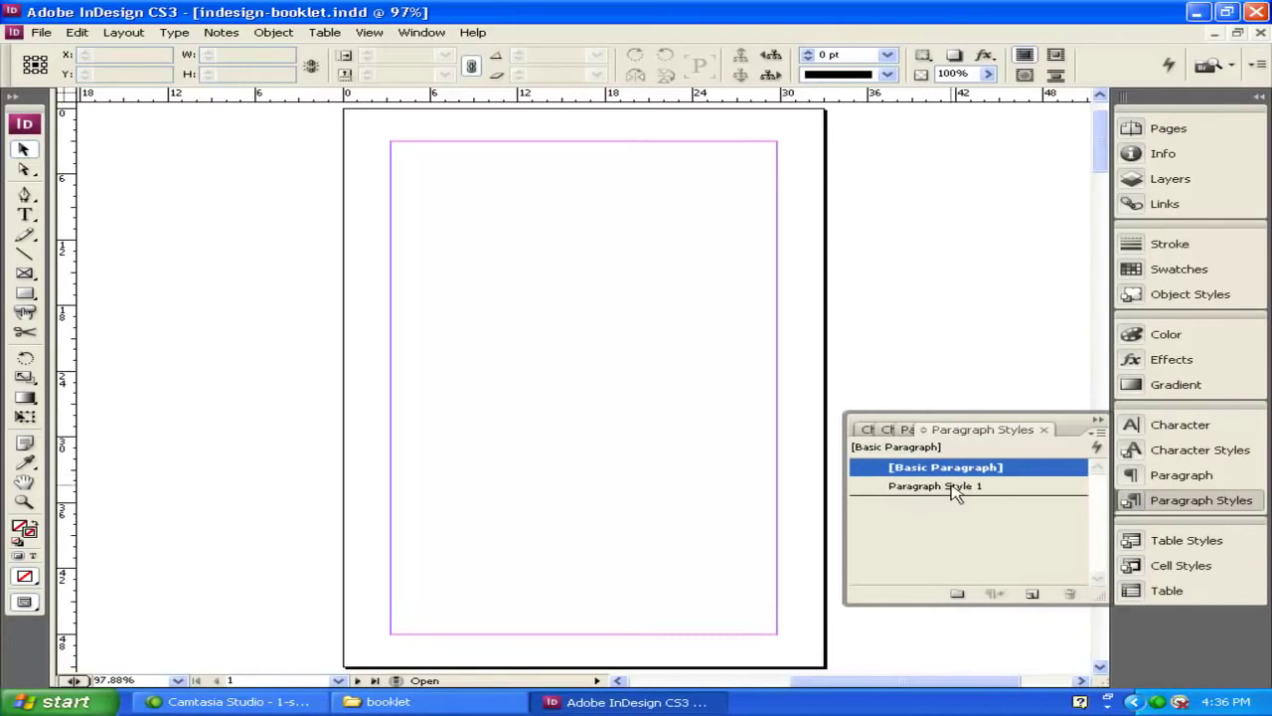
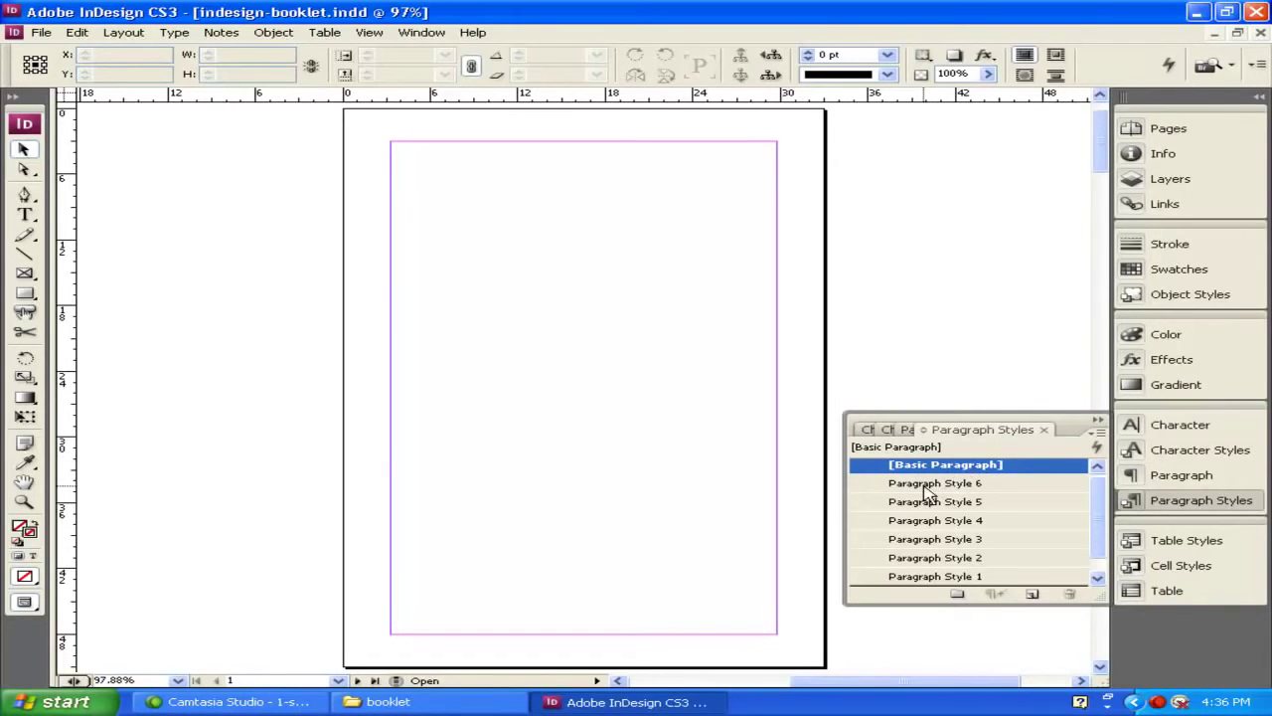
click(924, 491)
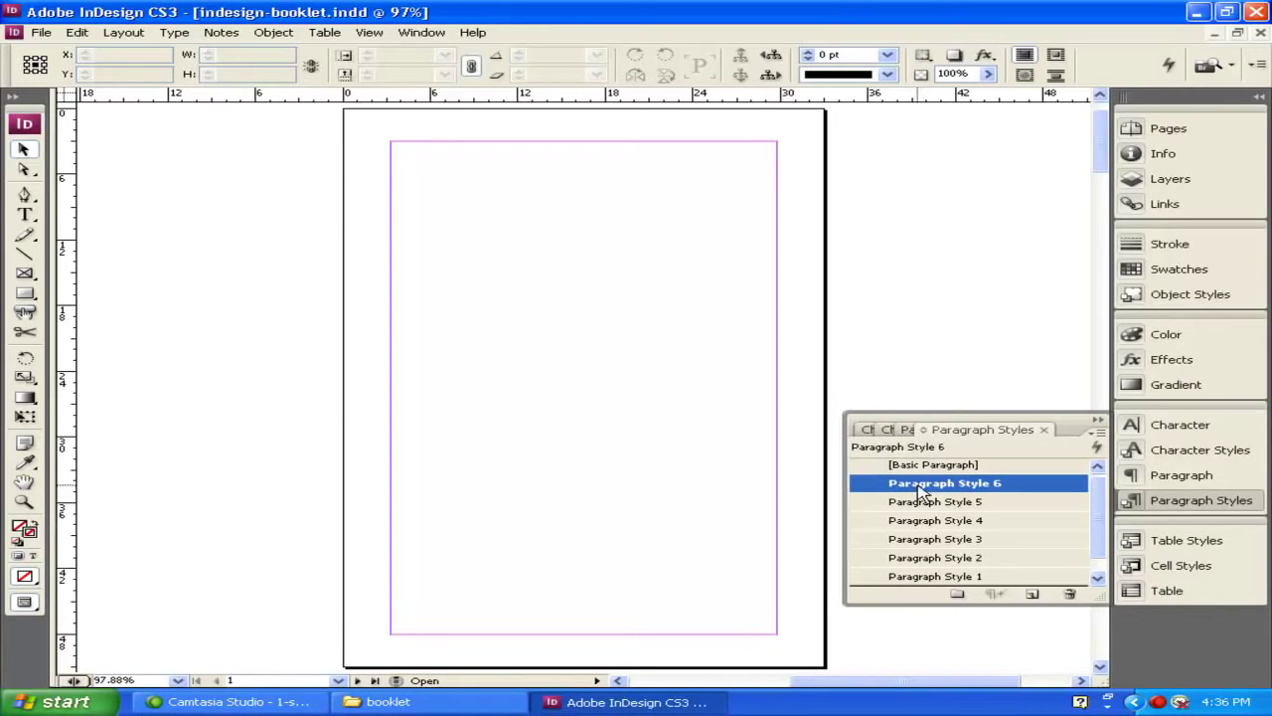
click(923, 491)
click(880, 489)
double_click(917, 489)
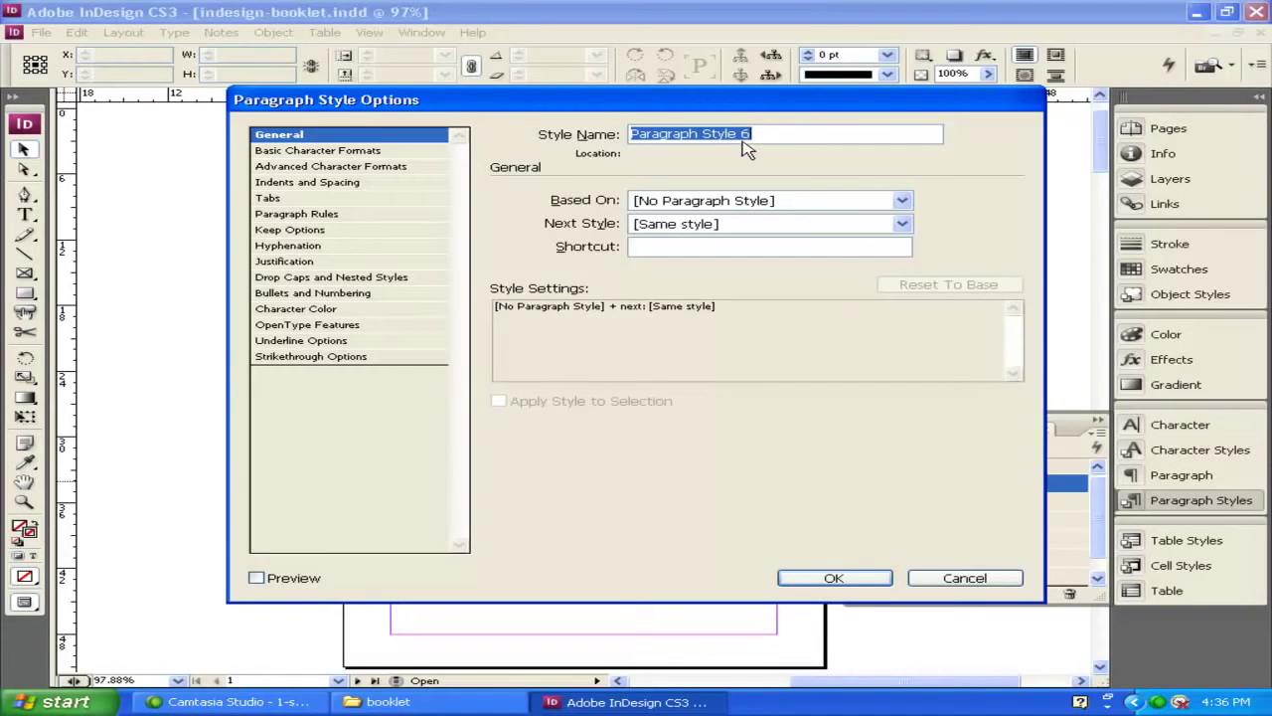
text(01)
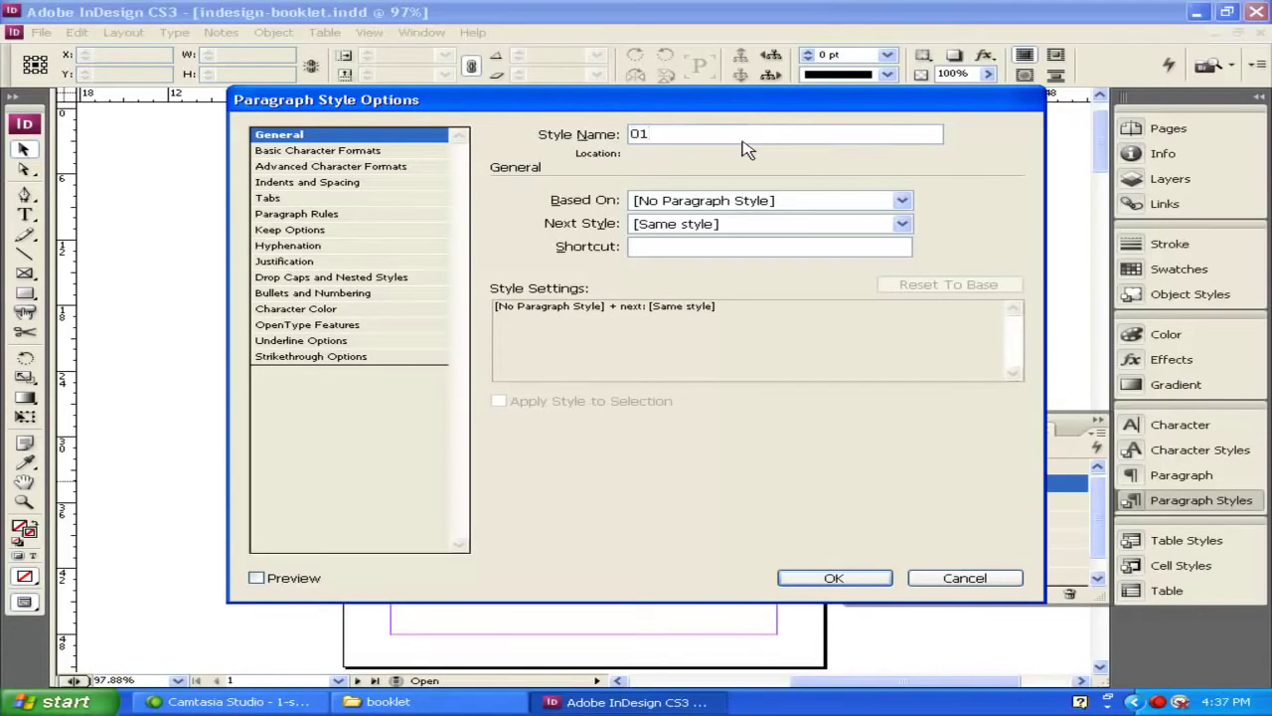
text( Heading)
click(834, 578)
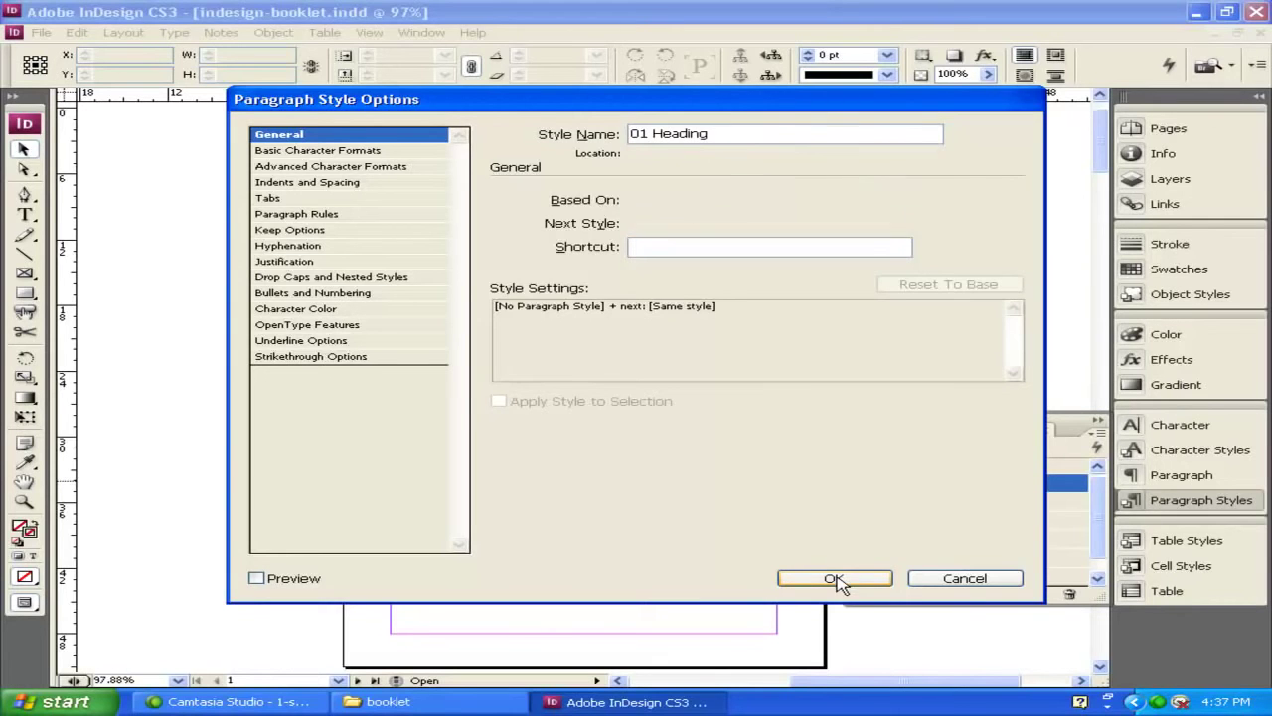
Rename Paragraph Style 5 as "02 Sub Heading".
double_click(942, 509)
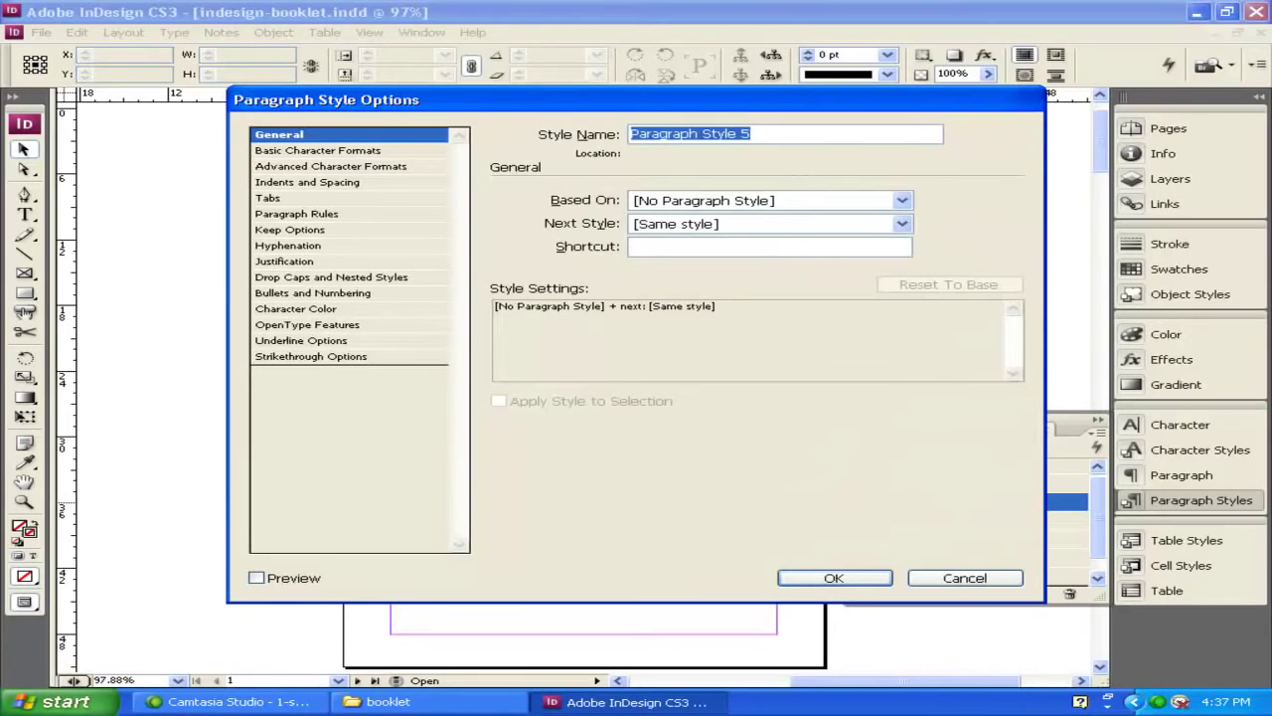
text(H)
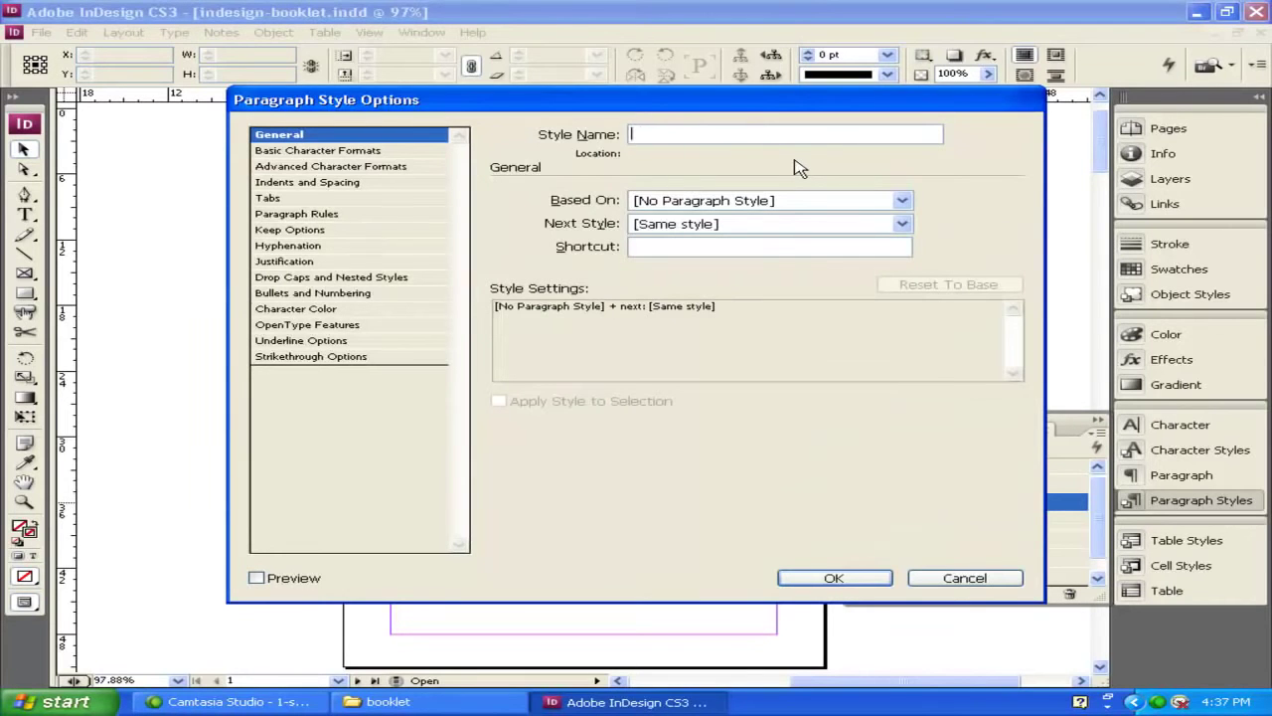
text(2 Sub Heading)
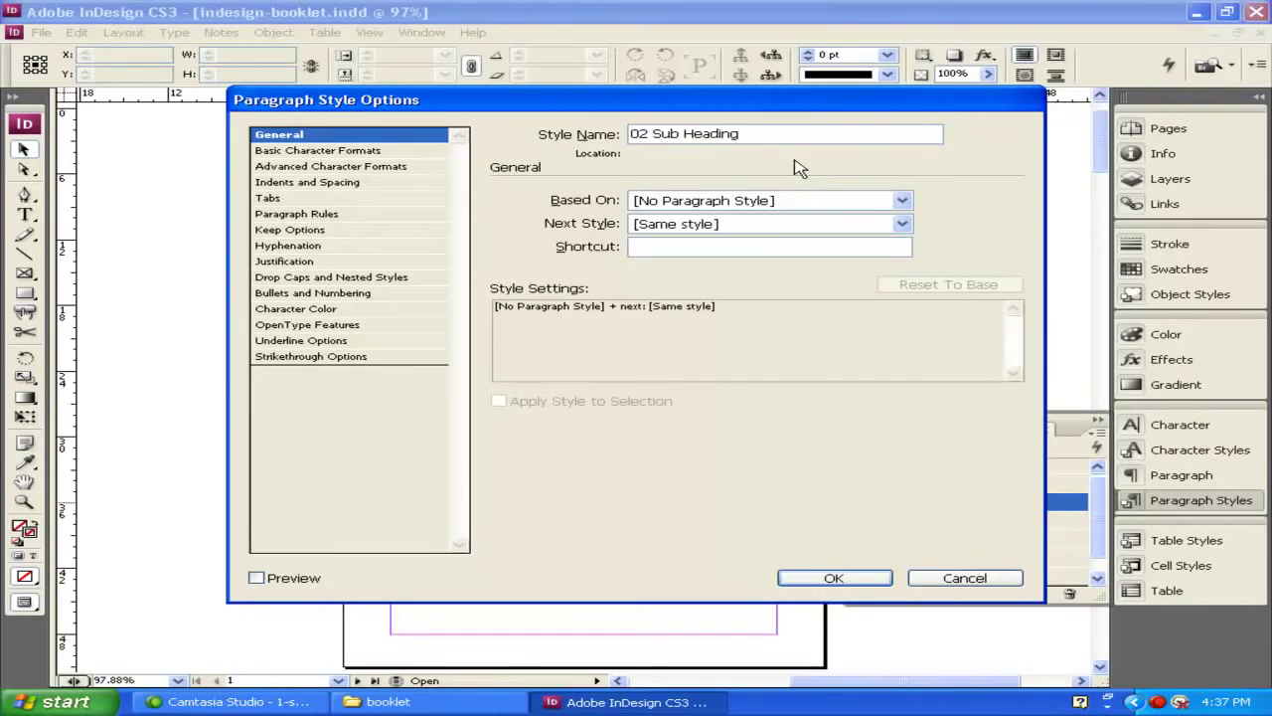
click(859, 585)
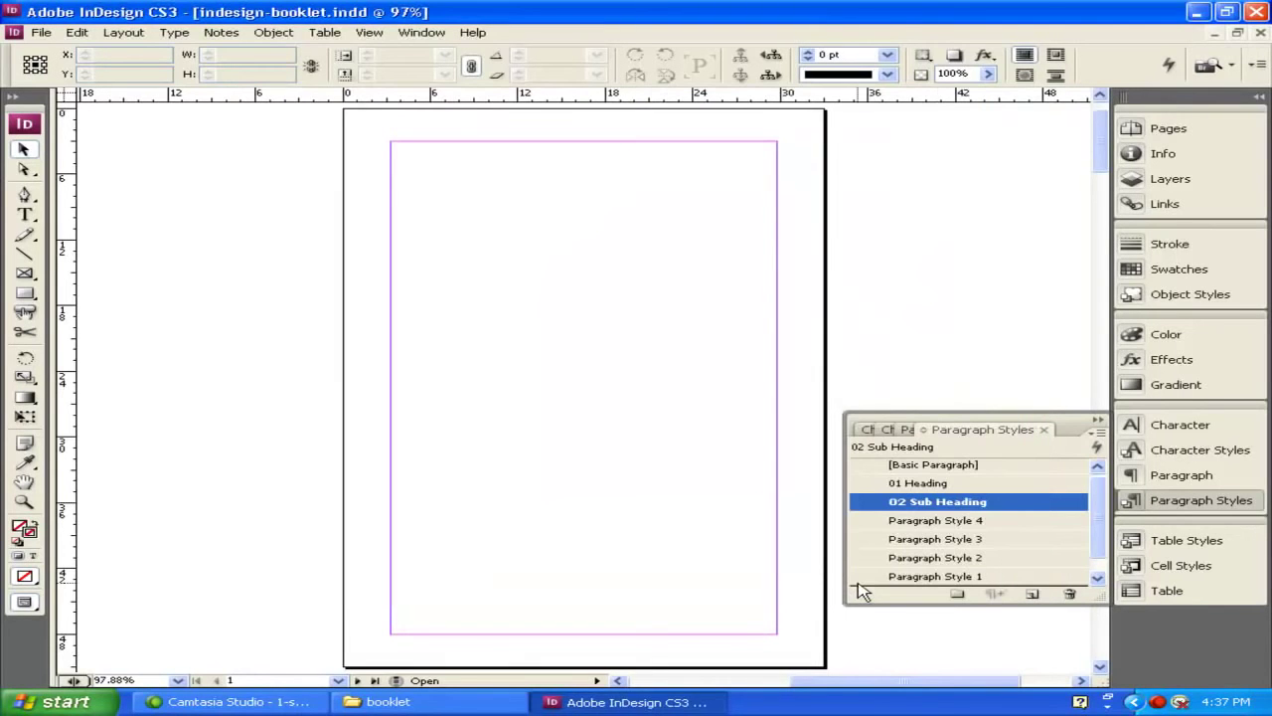
Rename Paragraph Style 4 as "Body Text".
double_click(935, 521)
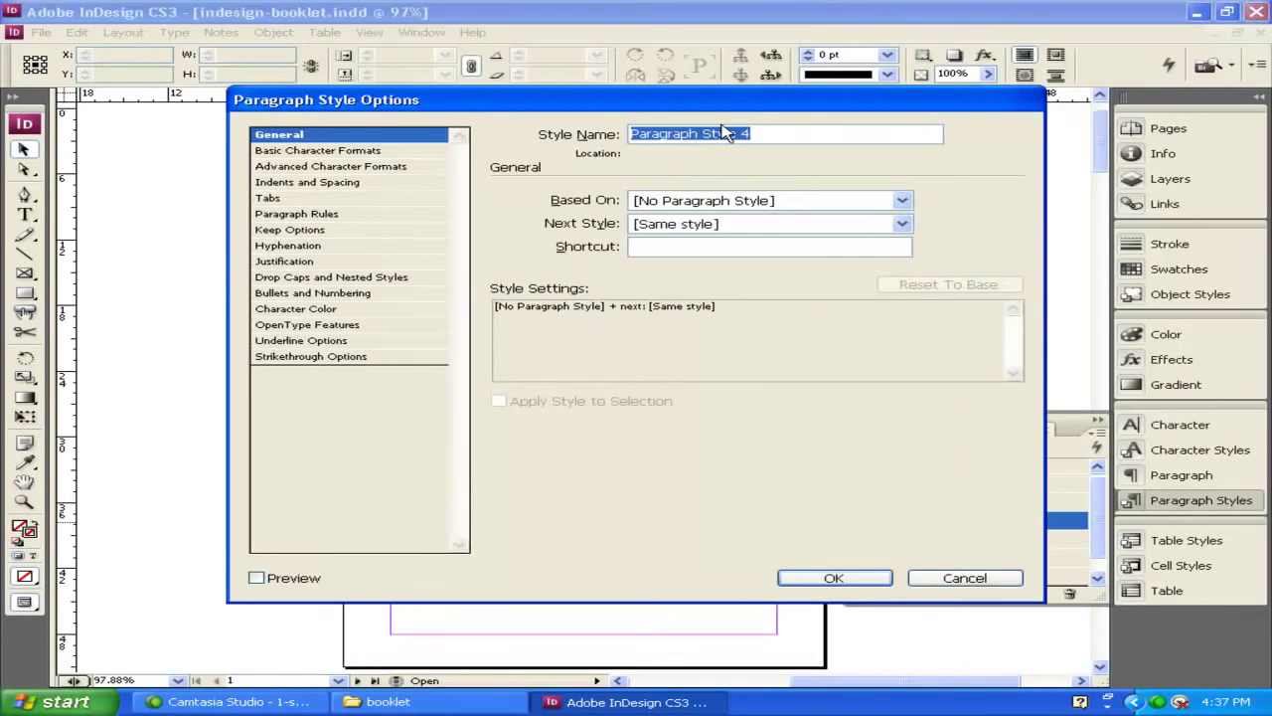
text(Body Text)
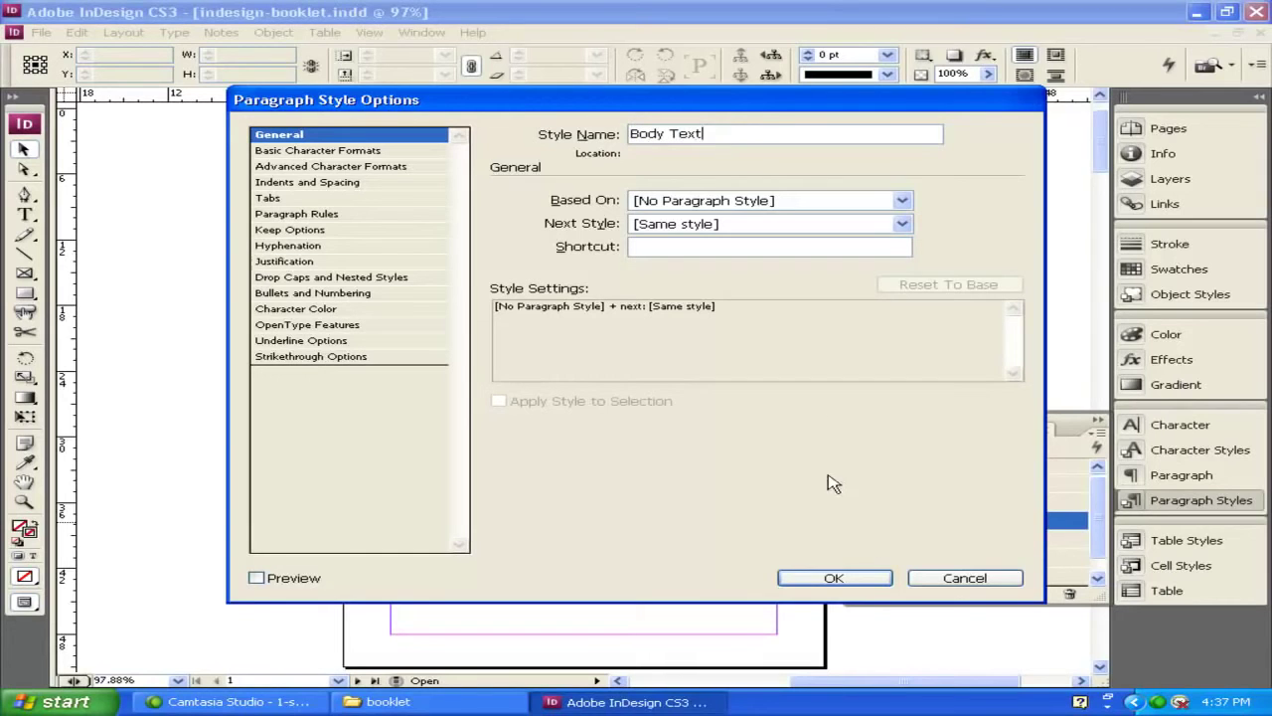
click(853, 580)
Rename Paragraph Style 3 as "04 Body text Drop Caps".
click(940, 543)
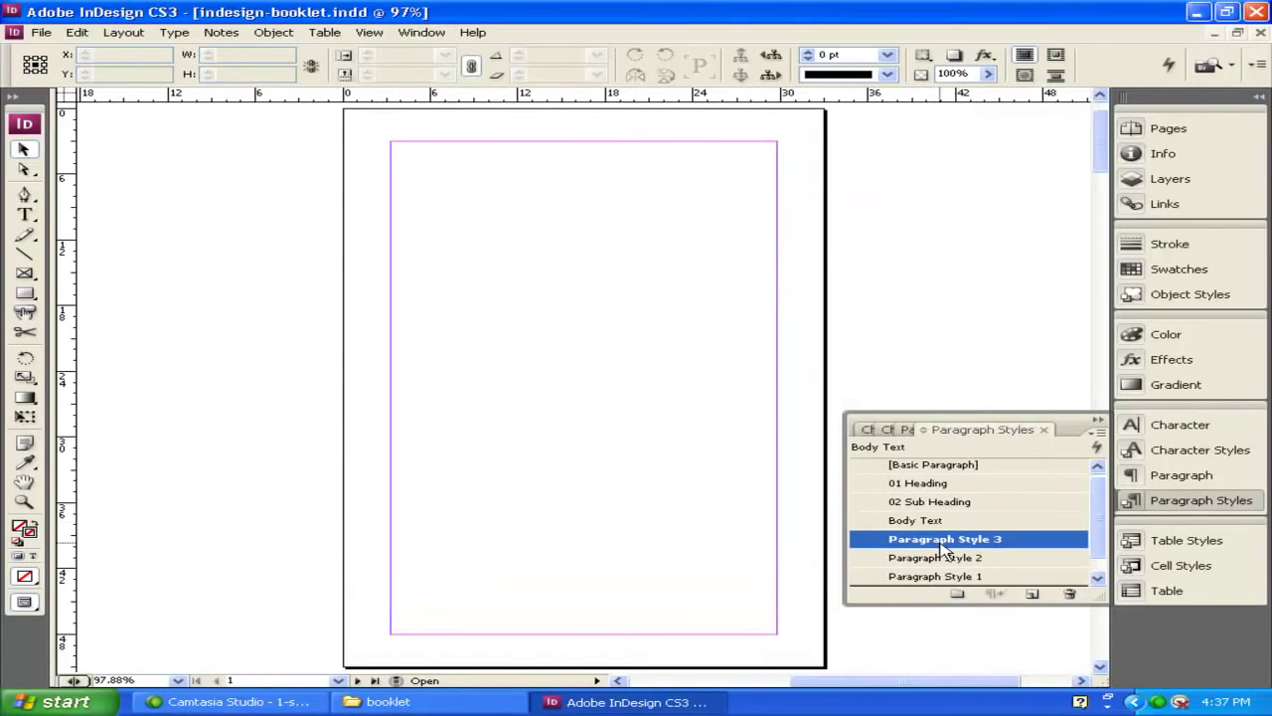
double_click(940, 541)
text(b)
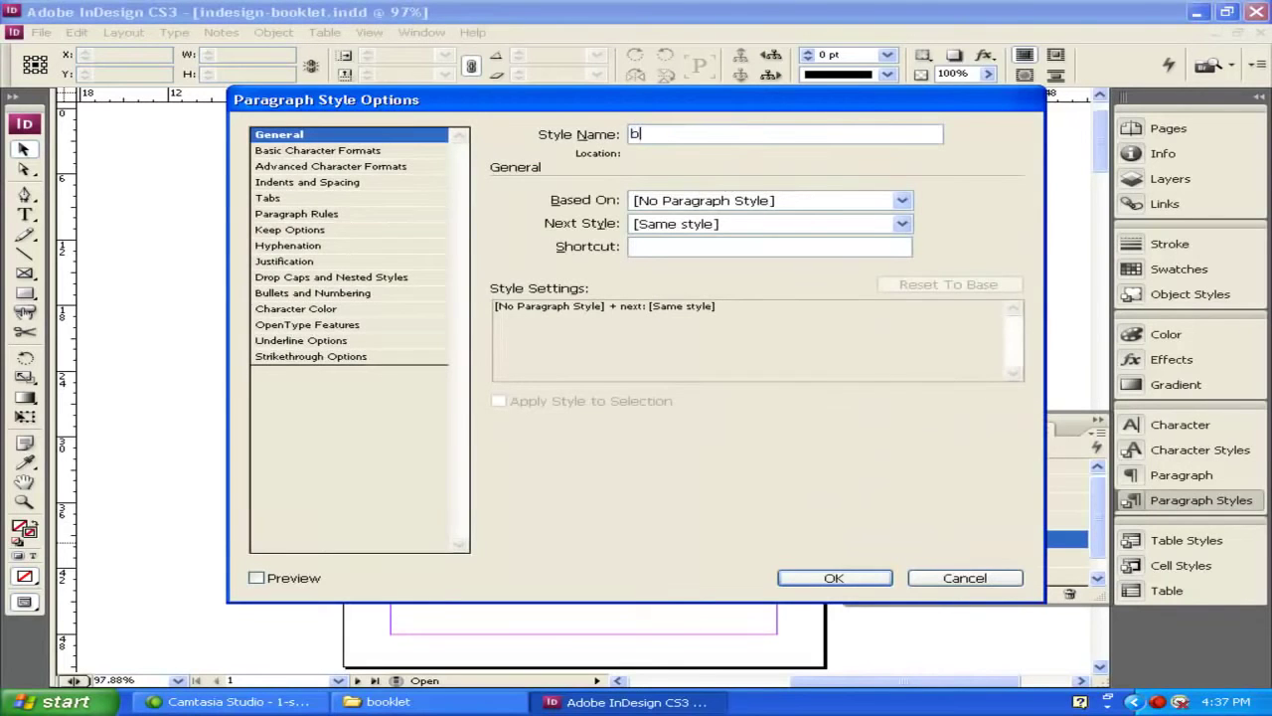
text(o04 Body text)
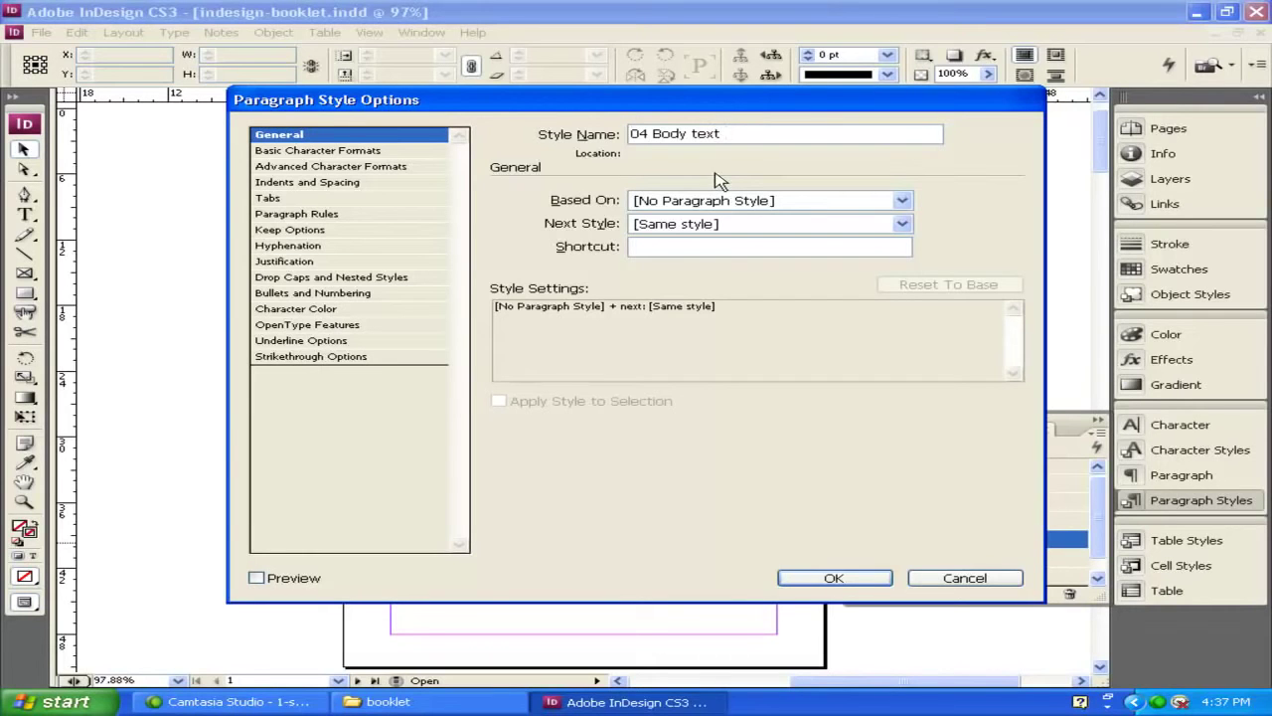
text( Drop Caps)
click(833, 577)
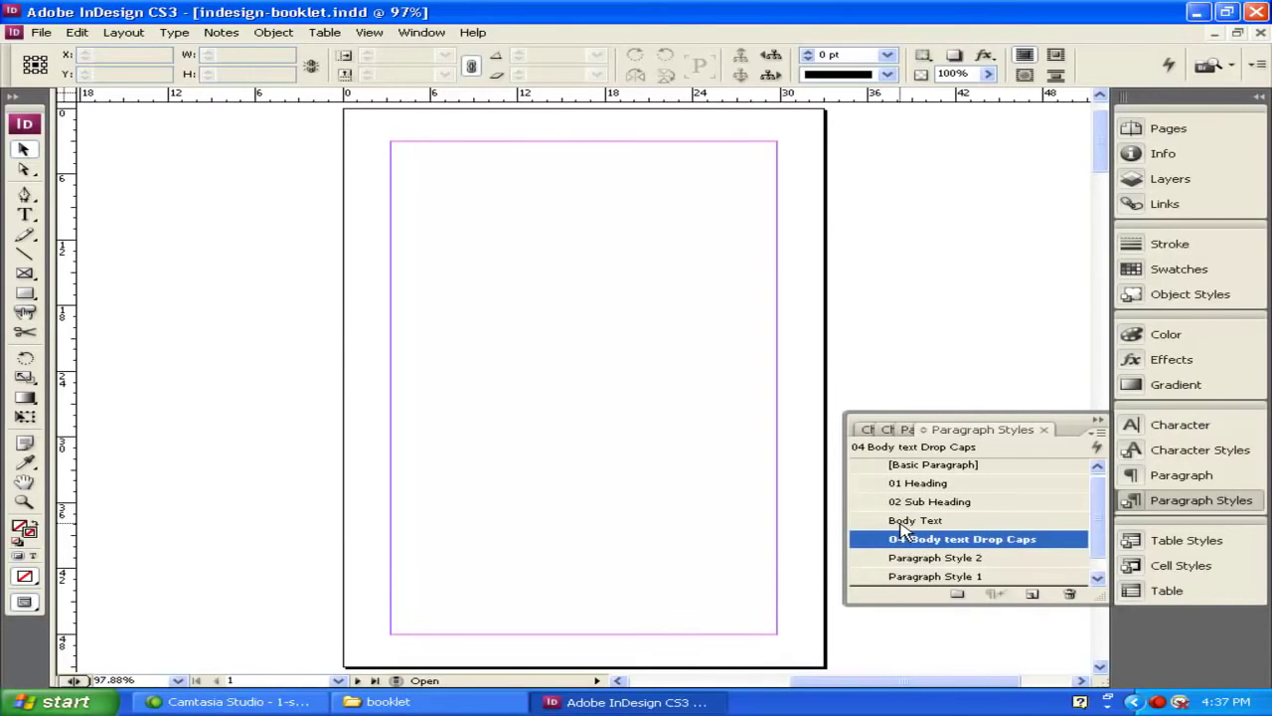
Add the number 03 in front of the Body Text style's name so it reads "03 Body Text".
click(903, 523)
double_click(904, 529)
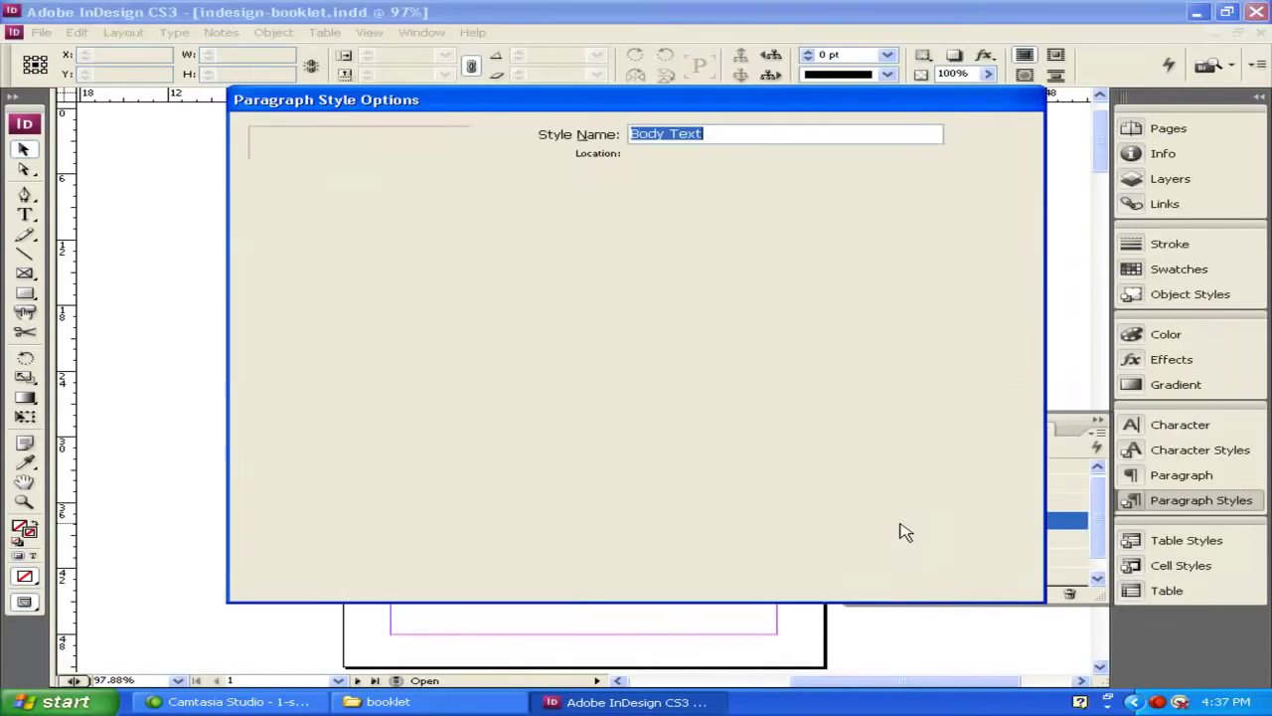
click(632, 139)
text(03)
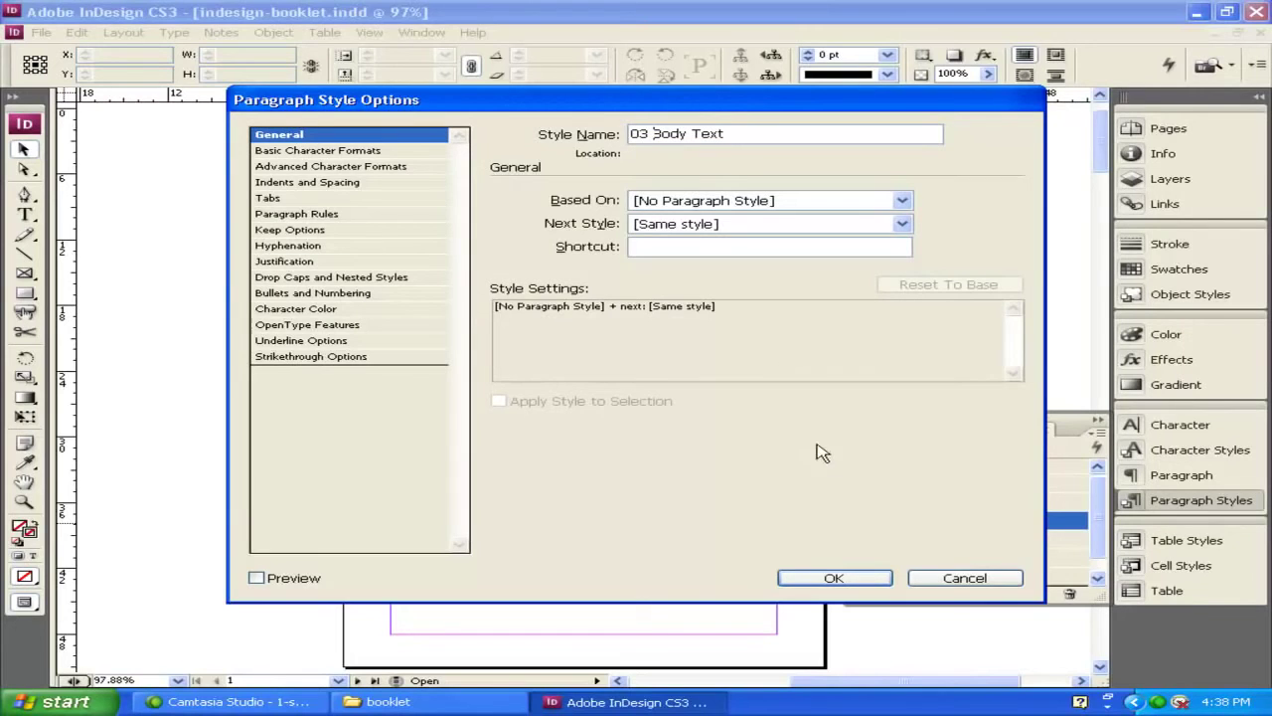
click(873, 583)
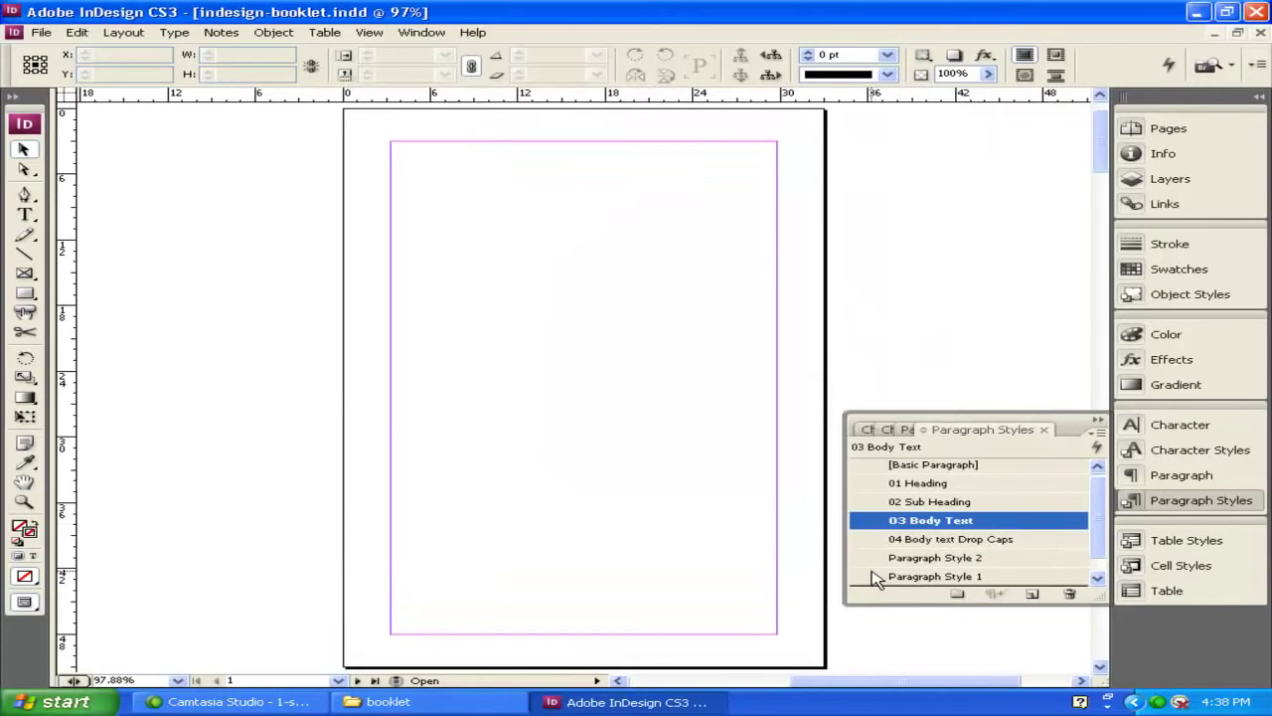
Rename Paragraph Style 2 as "05 header".
double_click(939, 557)
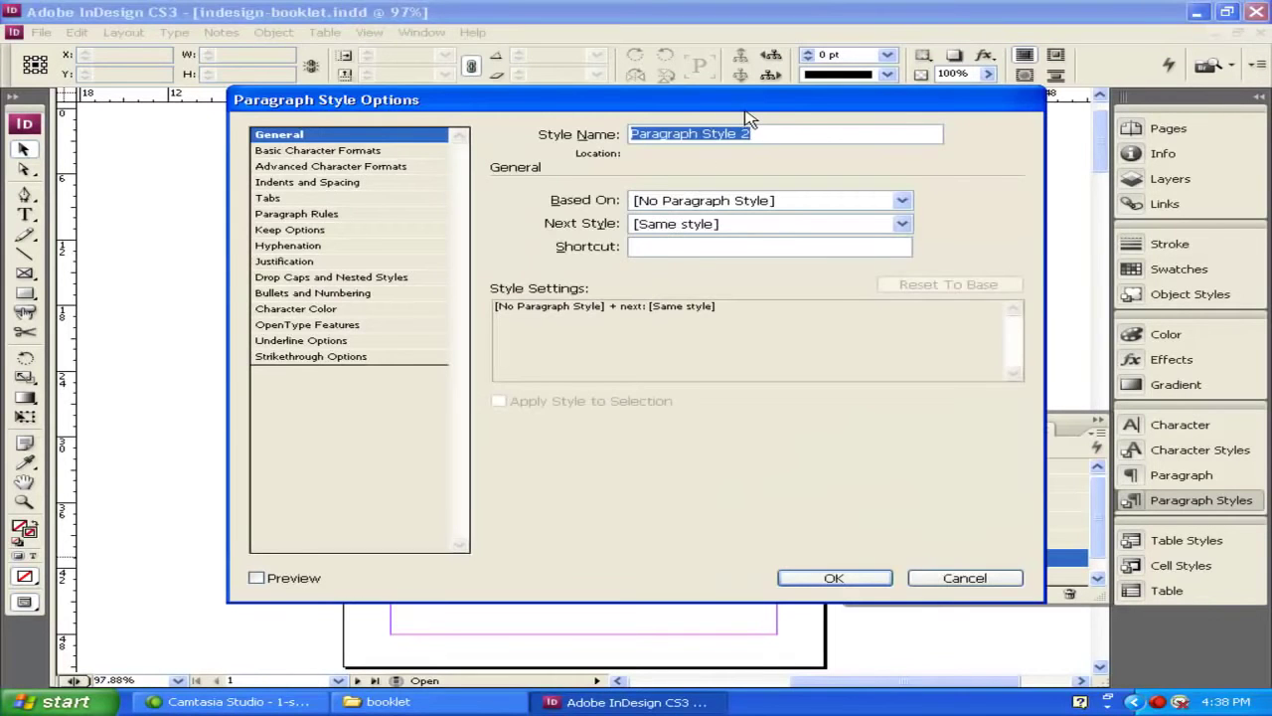
text(he)
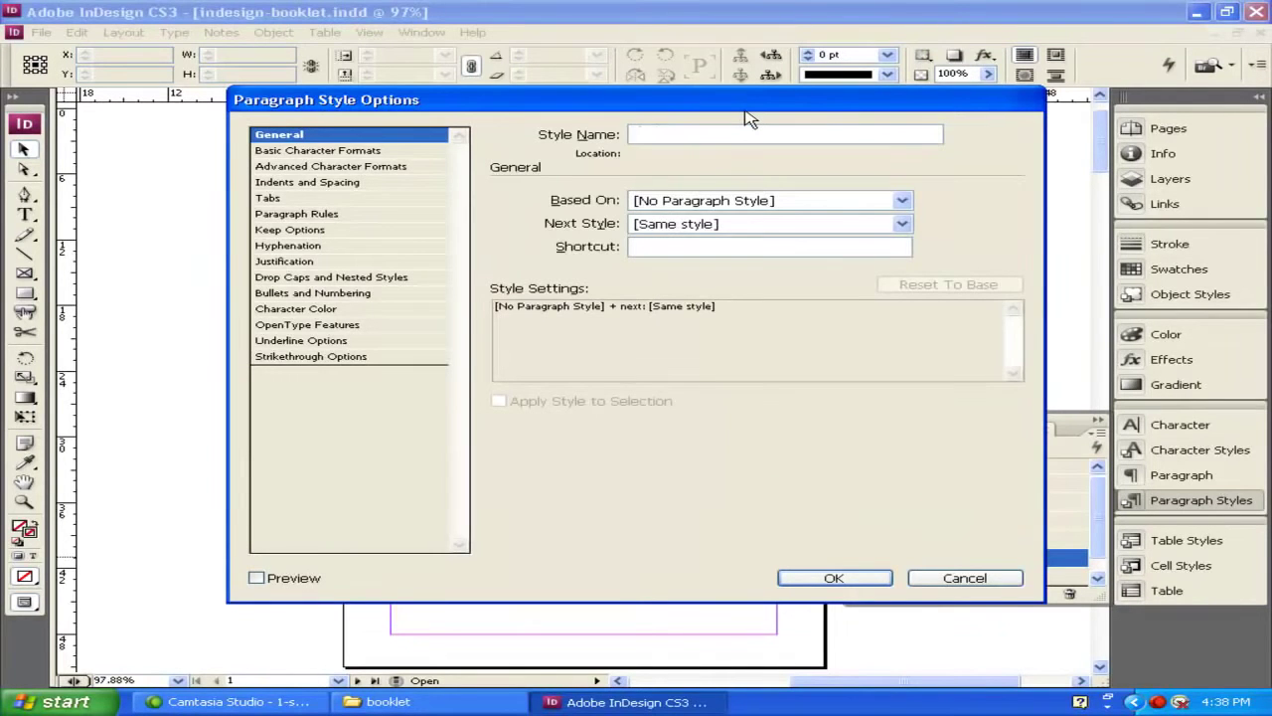
text( header)
drag(746, 112, 729, 144)
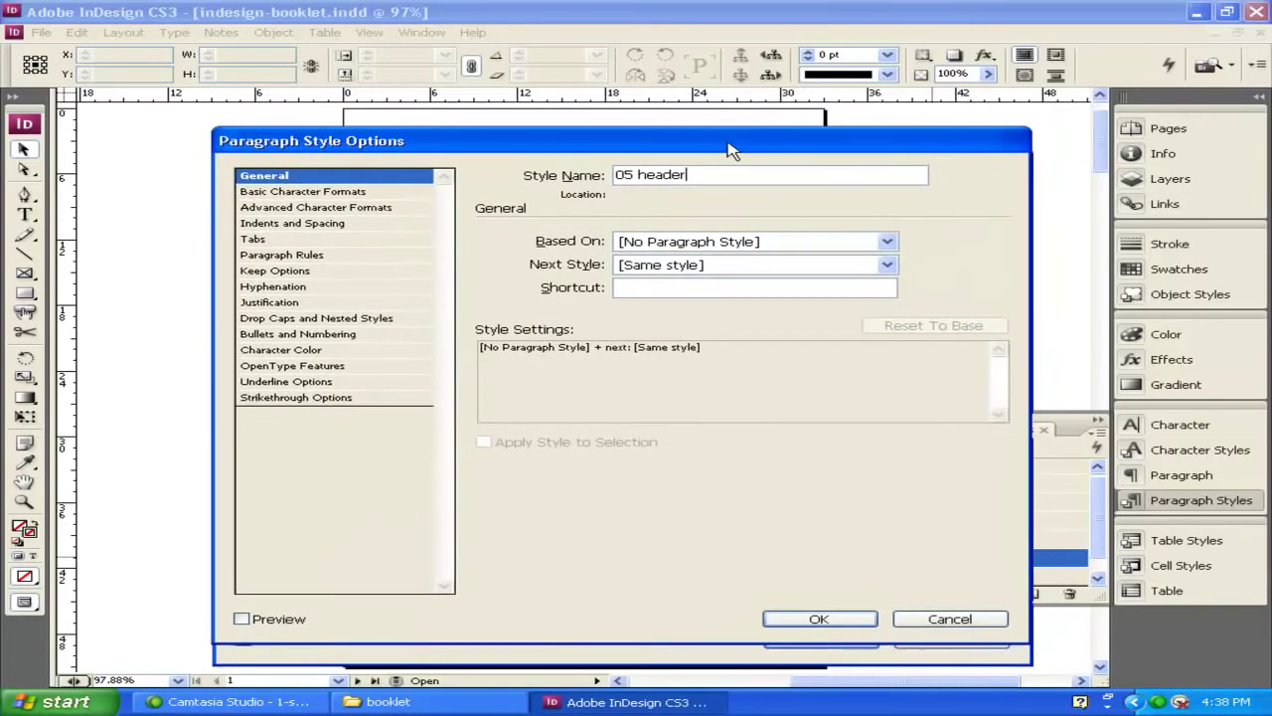
click(821, 618)
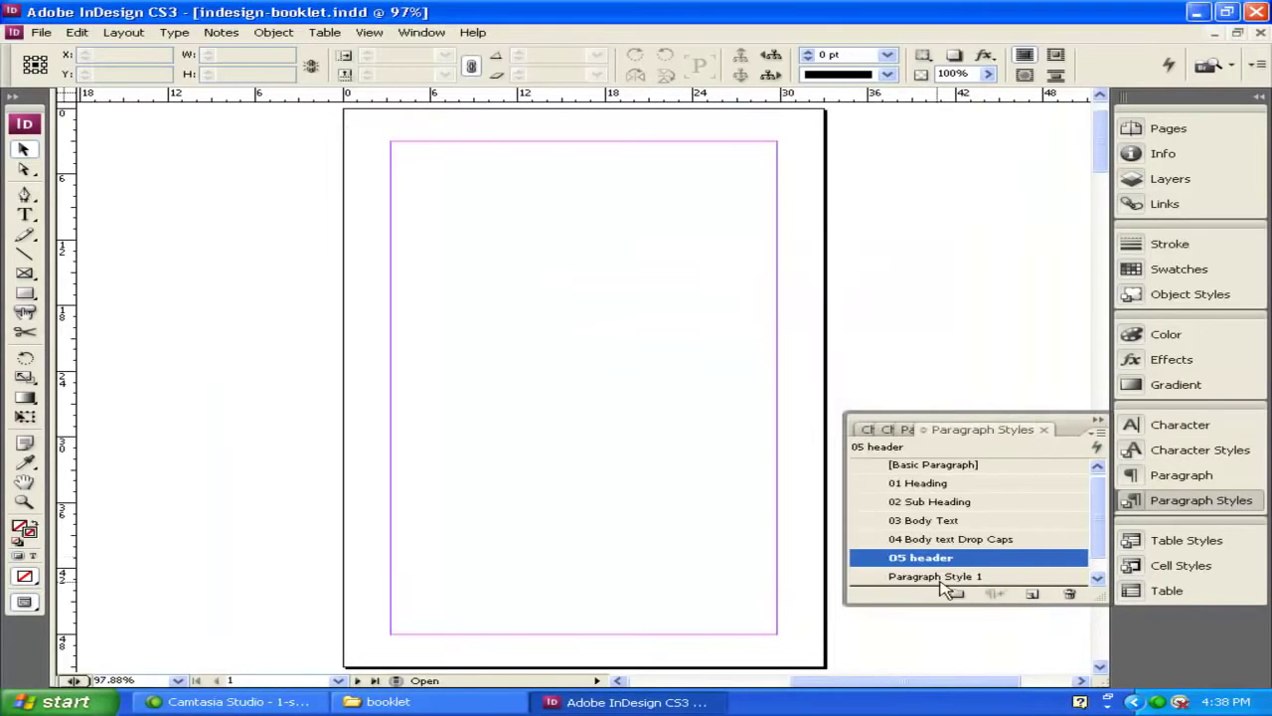
Rename Paragraph Style 1 as "06 Pull Quotes" and collapse the paragraph styles list.
double_click(932, 576)
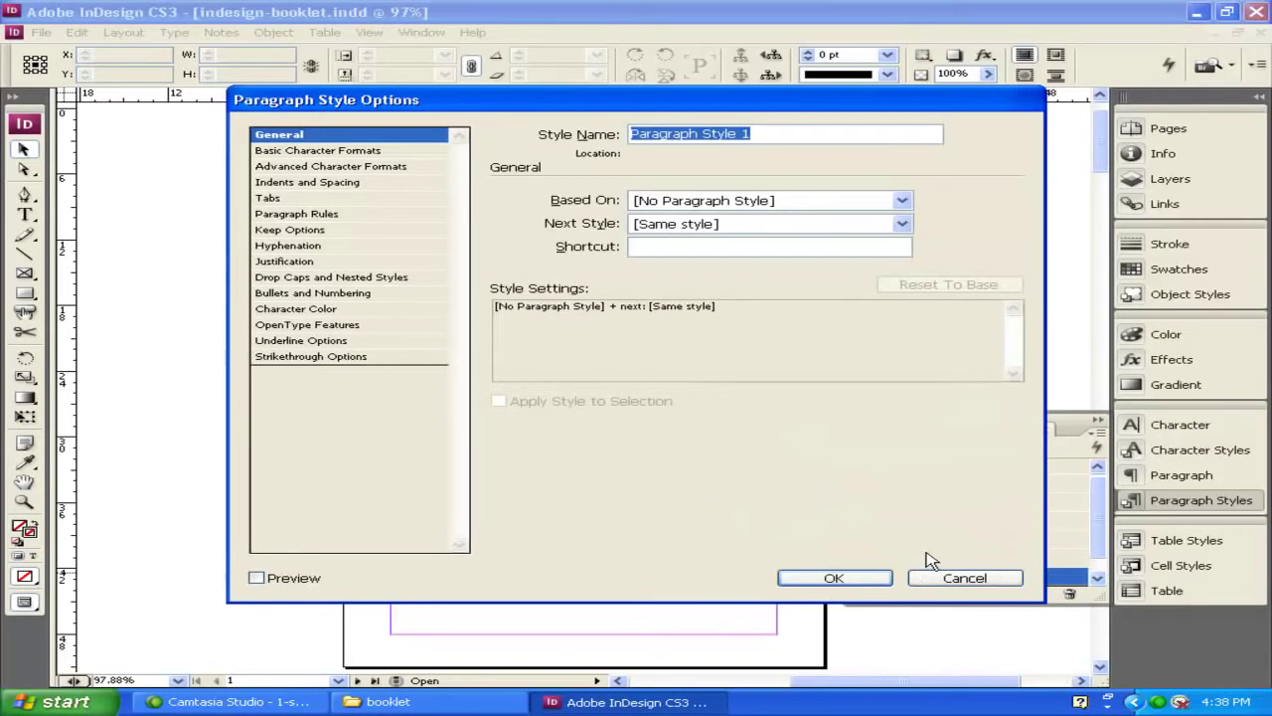
text(Pull)
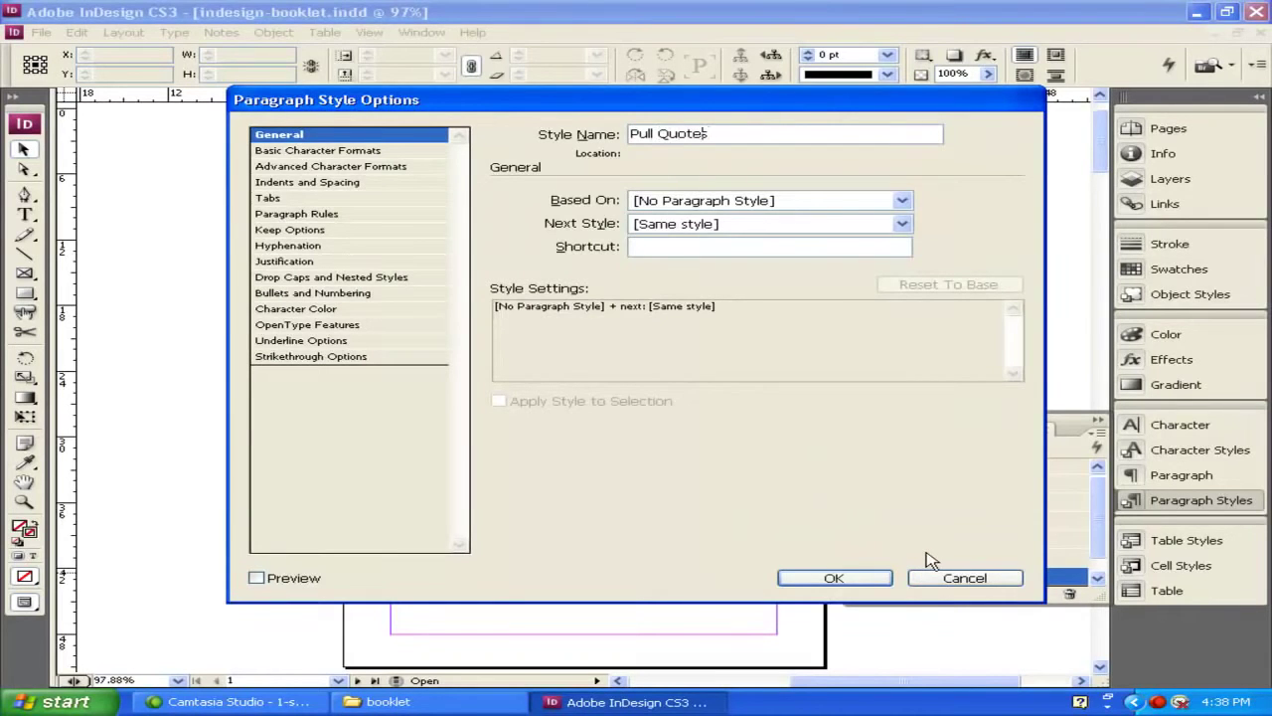
text( Quotes)
key(Home)
text(06)
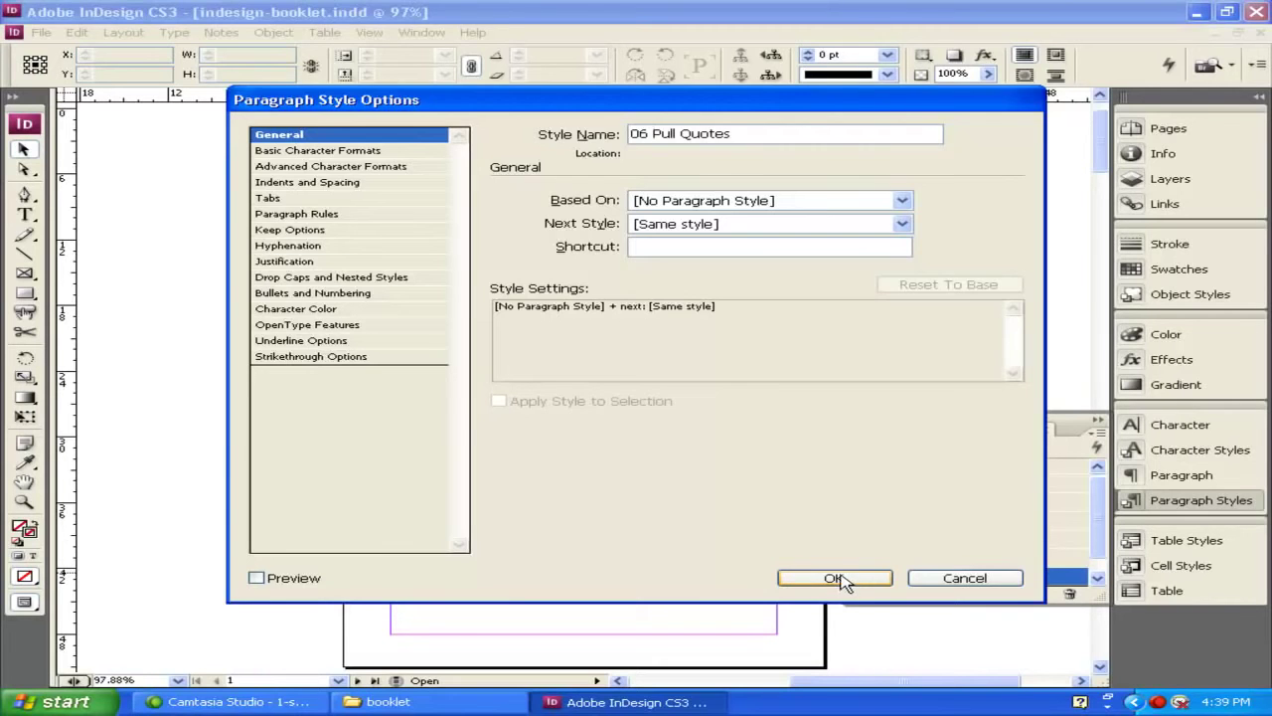
click(836, 578)
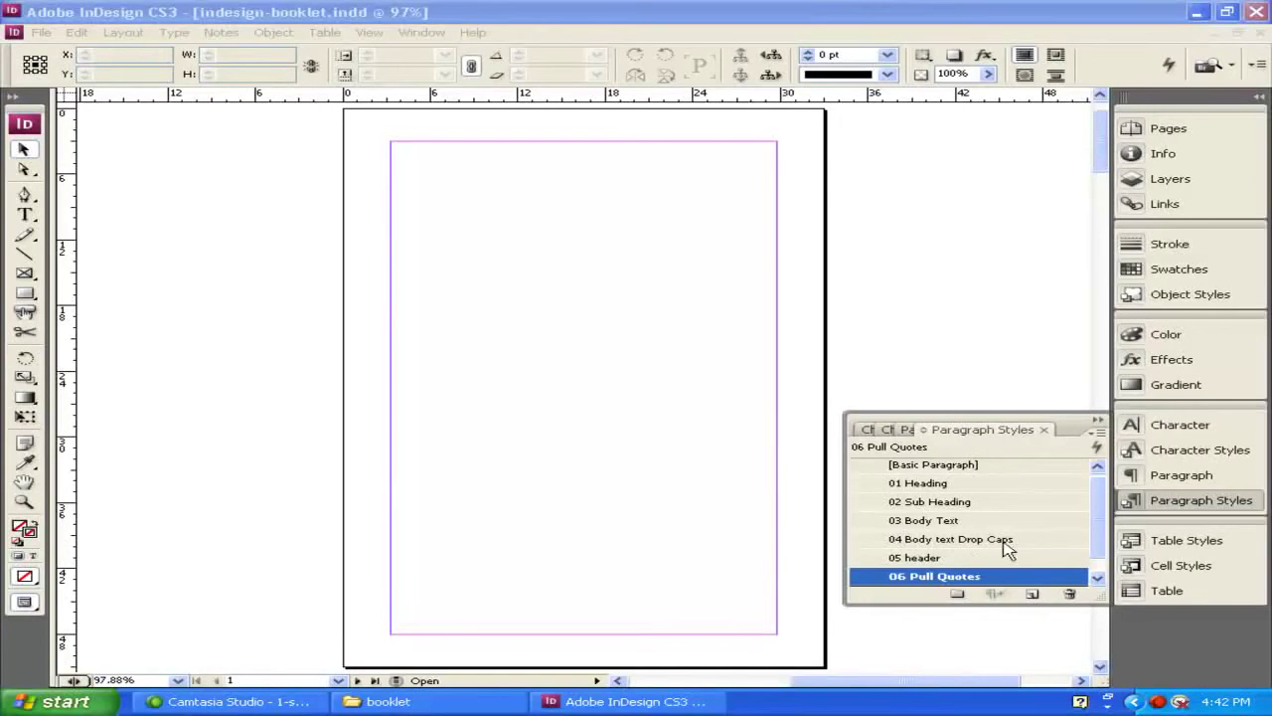
click(1099, 420)
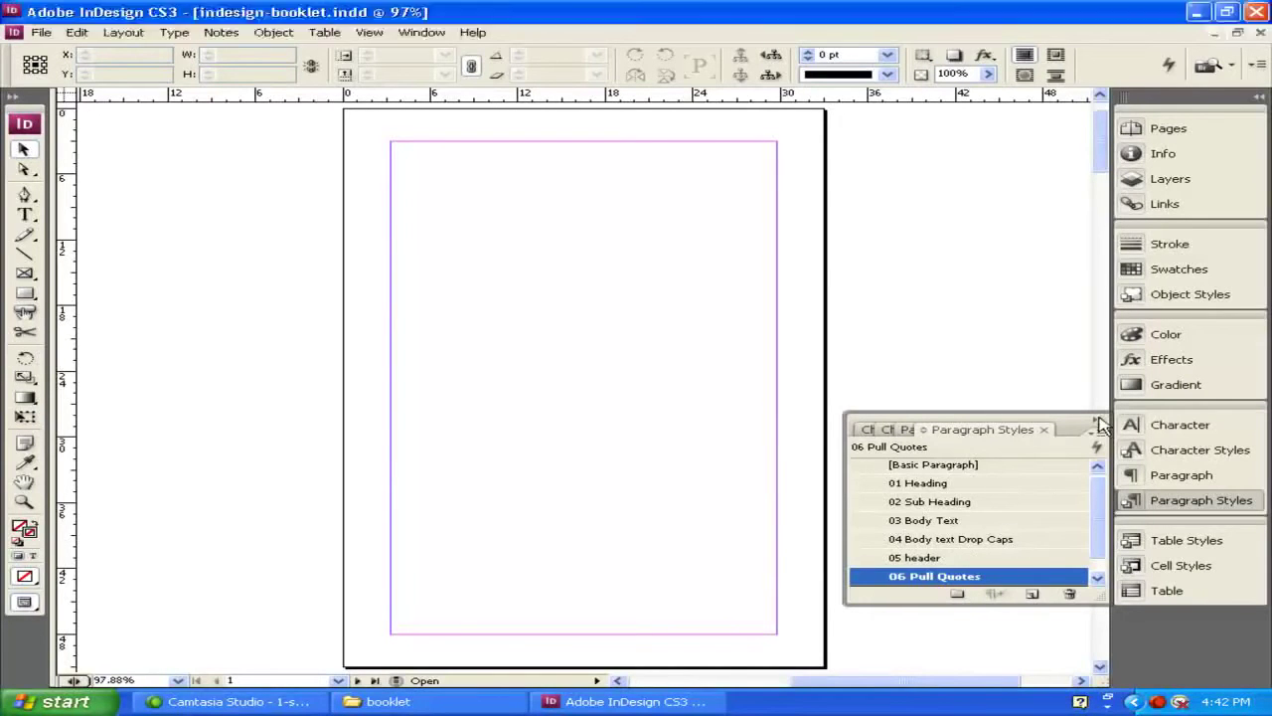
Apply the [None] master to page 1 of the booklet in place of A-Master.
click(1153, 129)
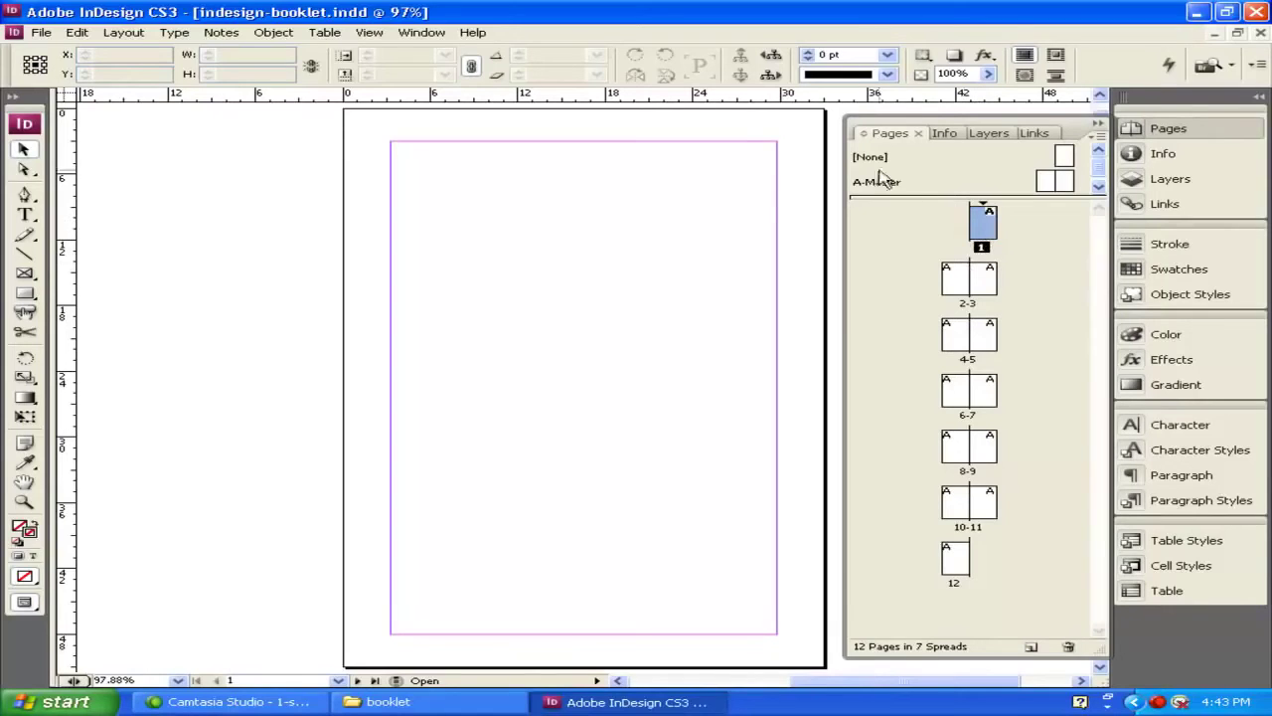
click(1068, 161)
drag(1070, 164, 978, 225)
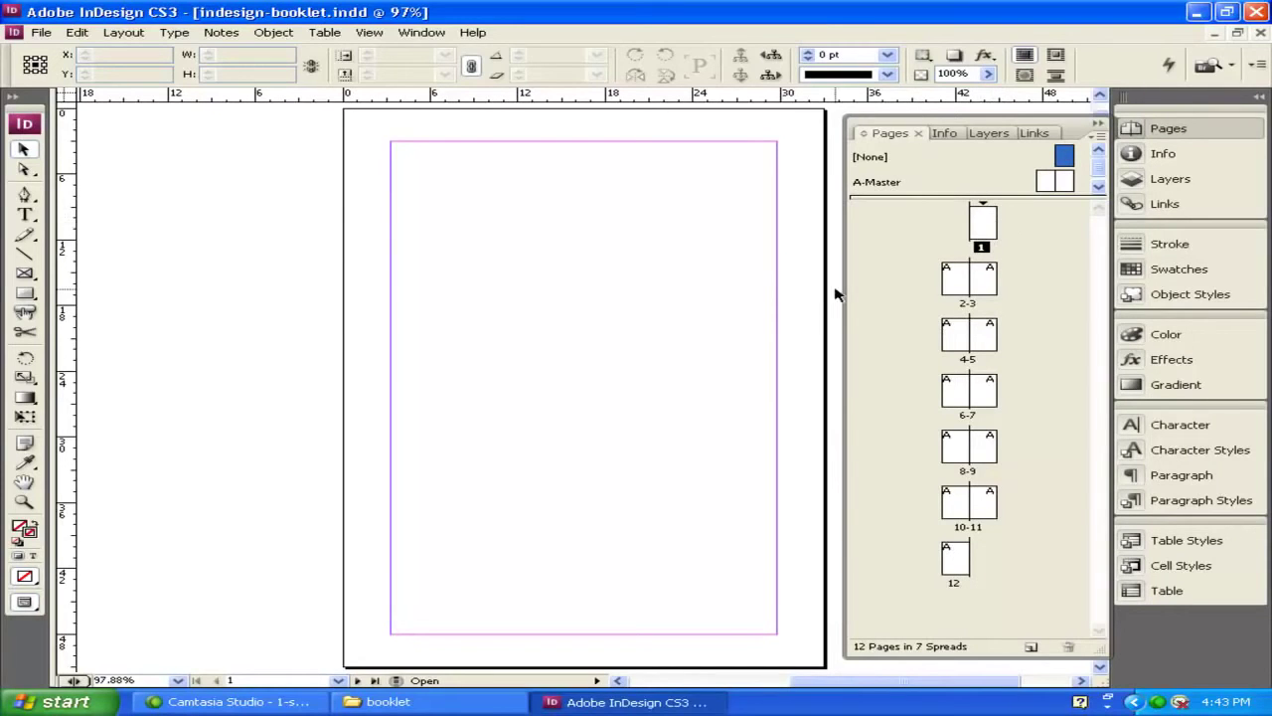
scroll(775, 297, down, 10)
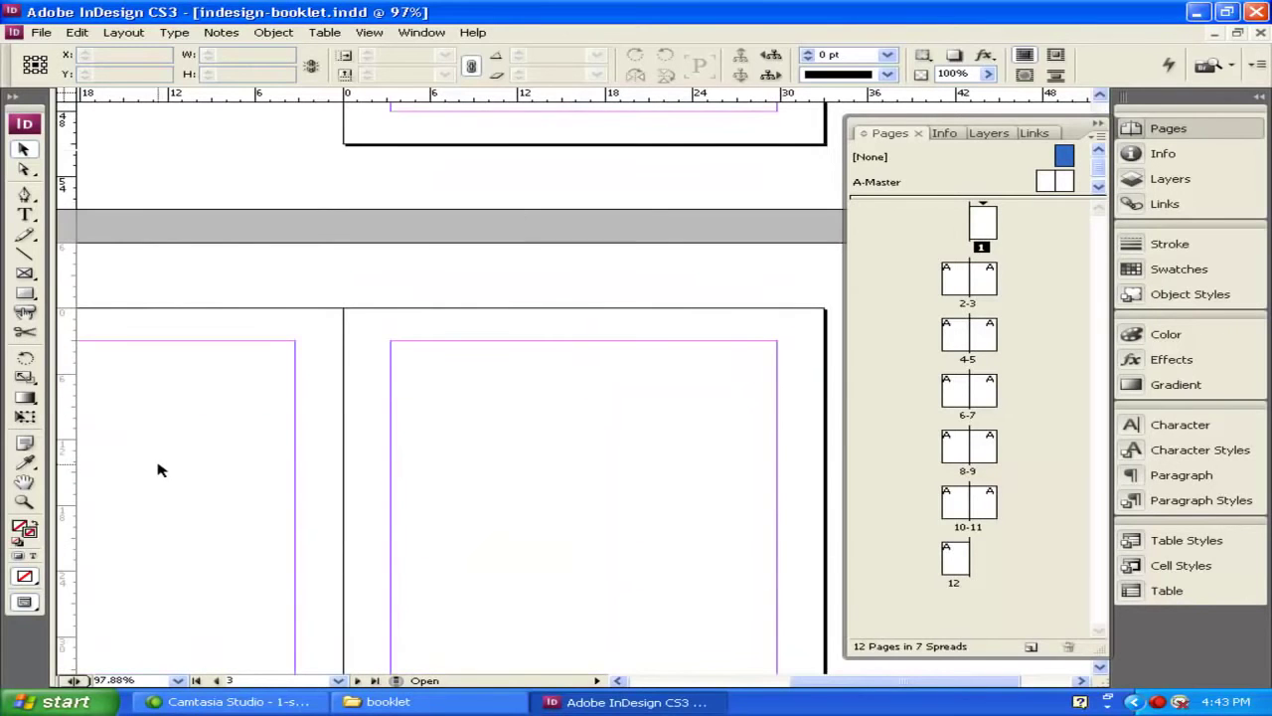
scroll(480, 471, down, 8)
scroll(475, 475, up, 4)
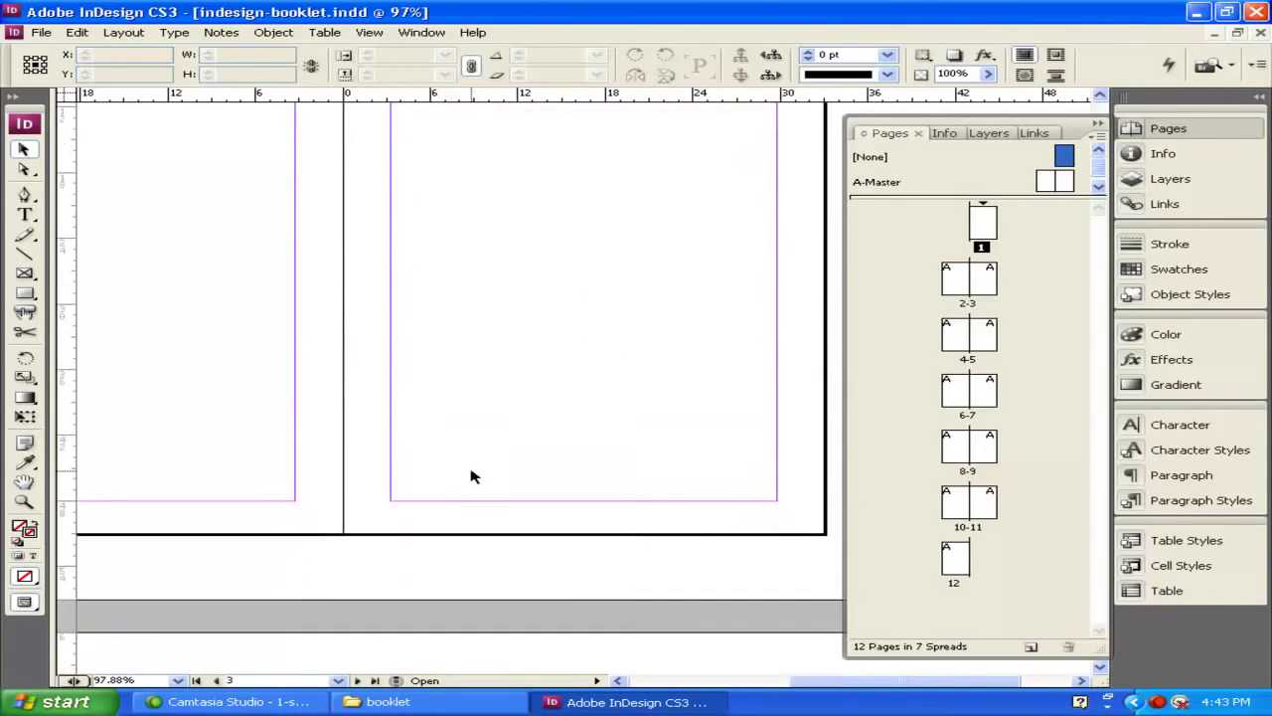
scroll(473, 476, up, 10)
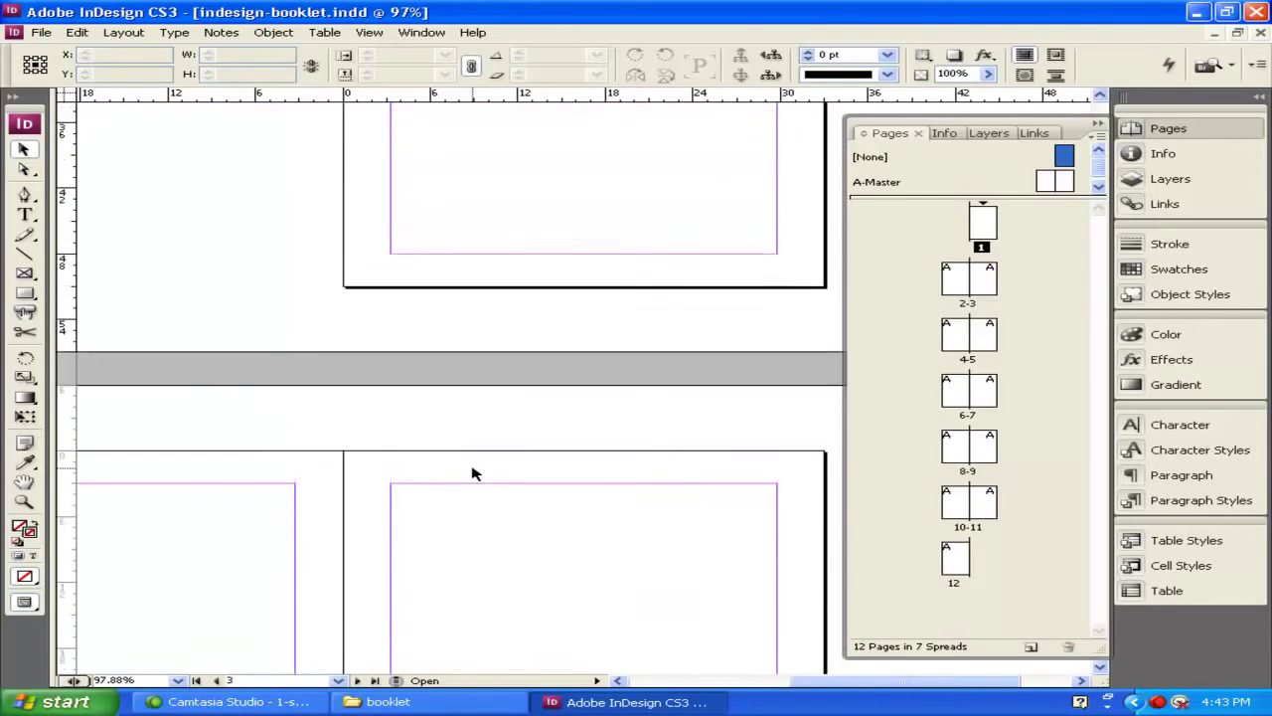
scroll(473, 474, up, 5)
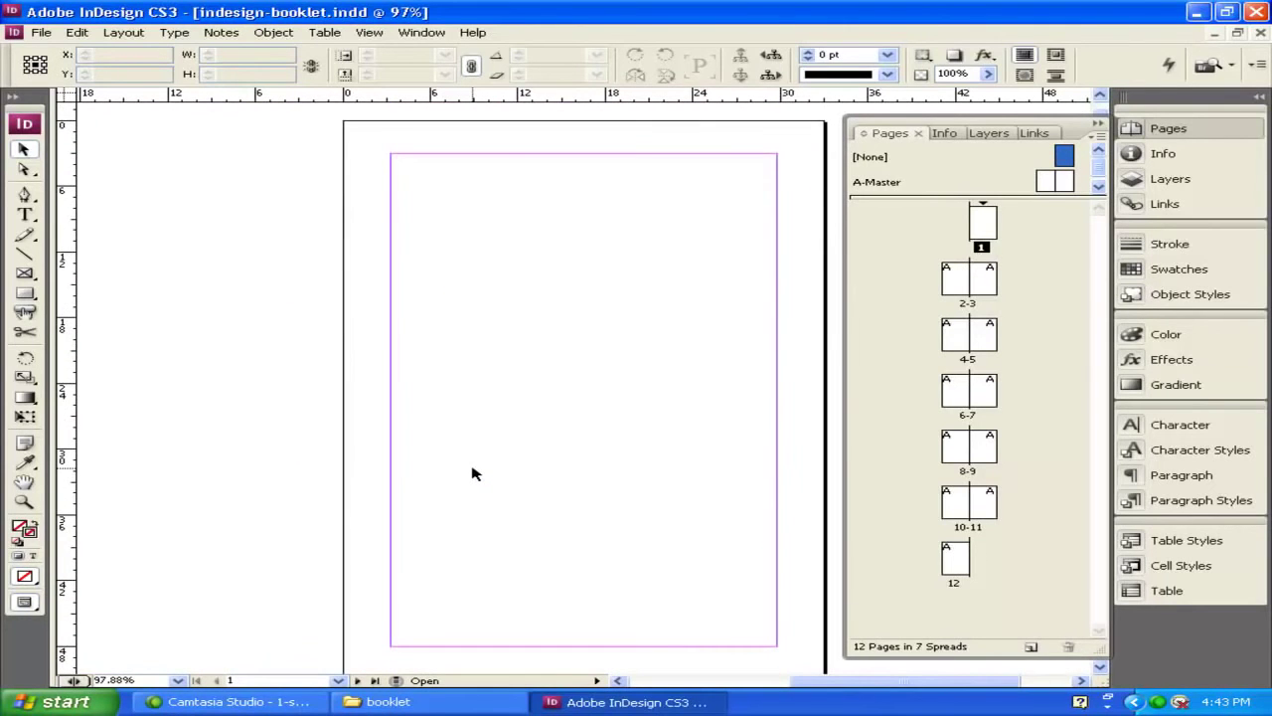
Draw a horizontal line about 20p10 long just below the top margin on the left page of A-Master.
click(1046, 182)
double_click(1048, 183)
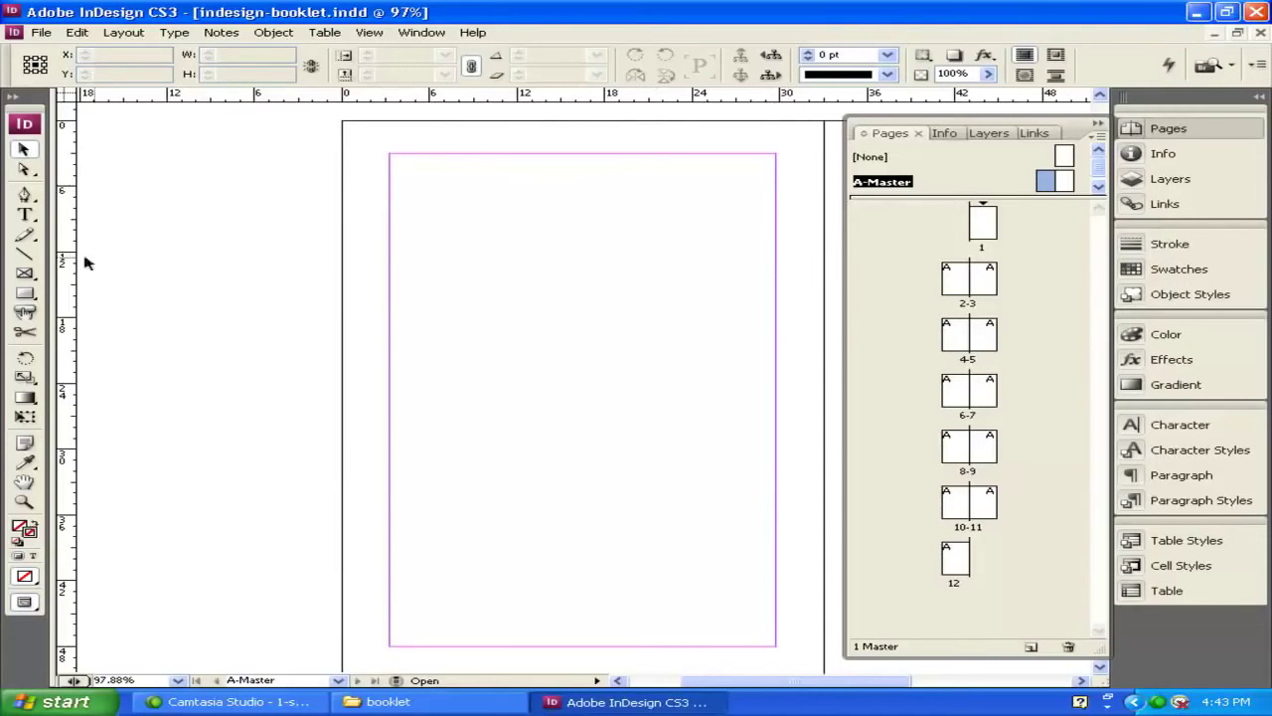
click(24, 254)
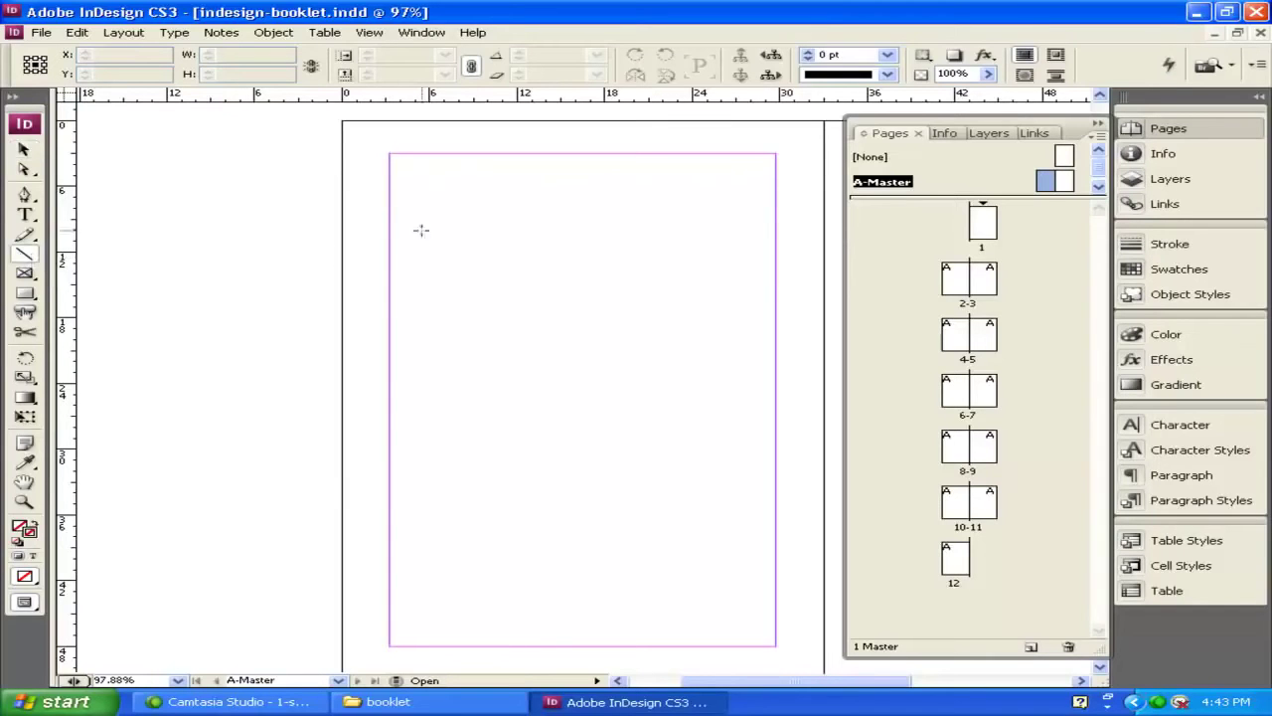
drag(390, 188, 583, 187)
drag(581, 236, 692, 254)
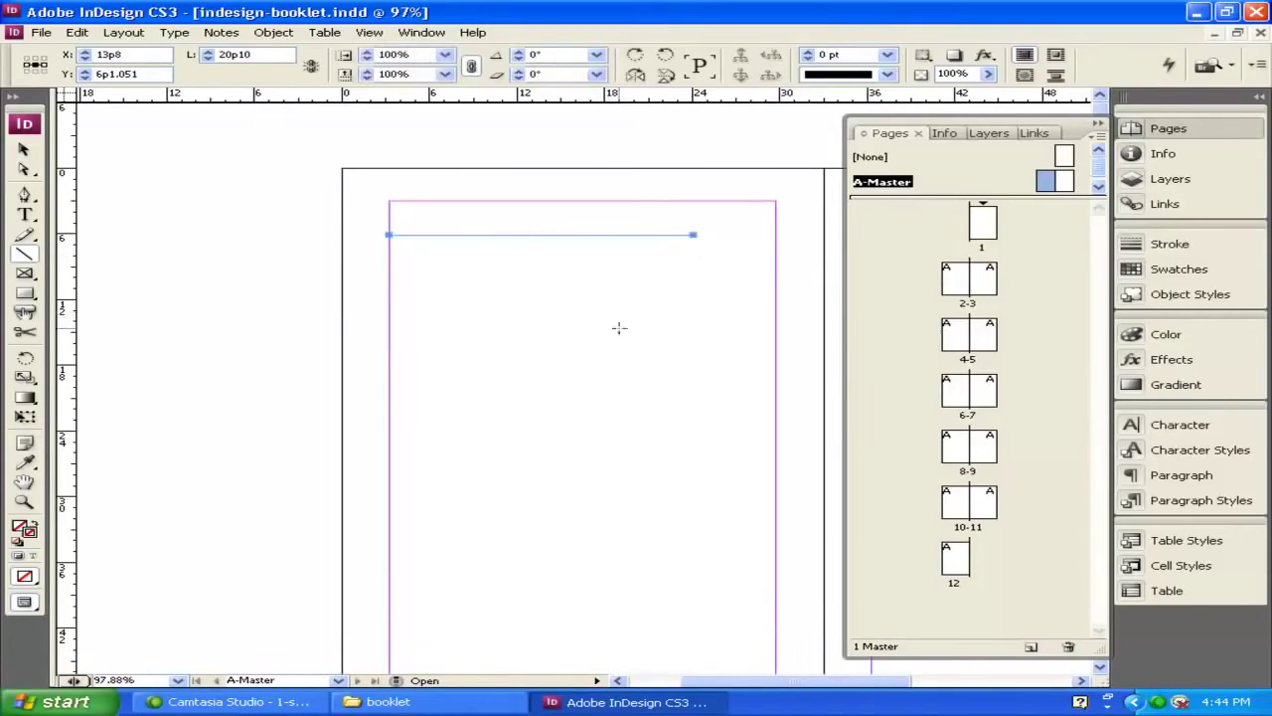
Set the header line's stroke weight to 2 pt, collapse the pages list and deselect the line.
click(809, 54)
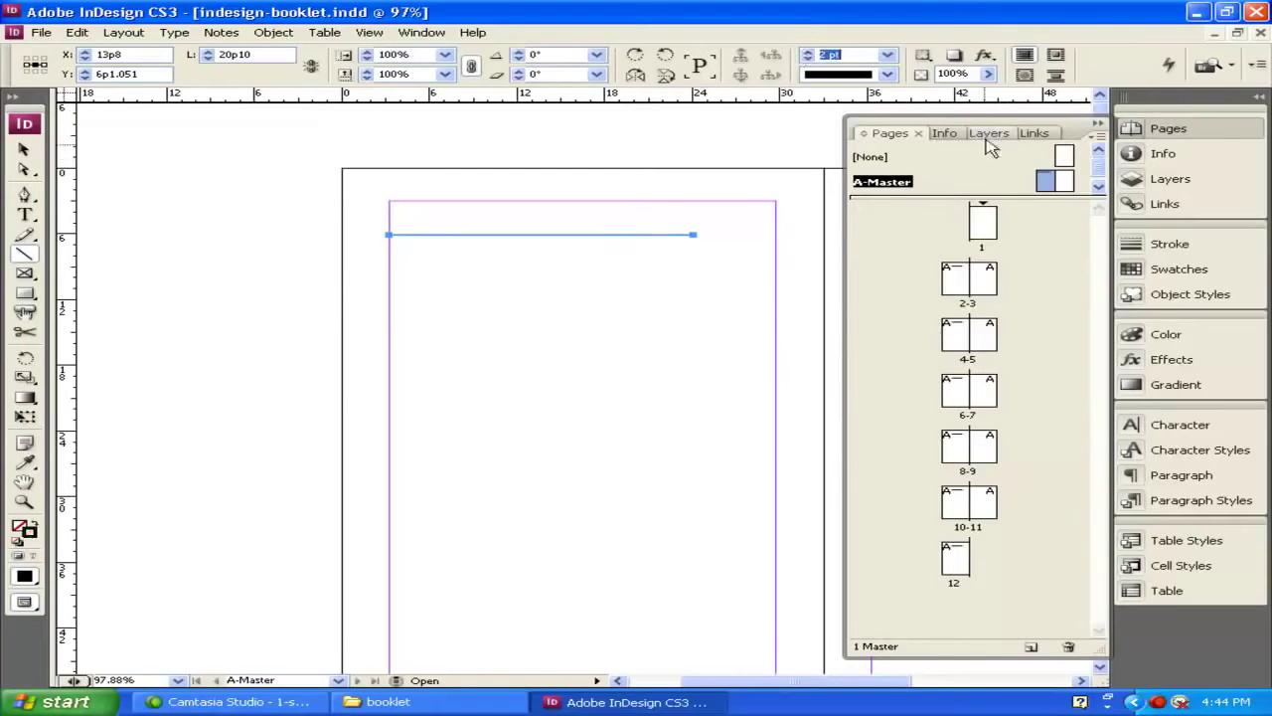
click(1179, 253)
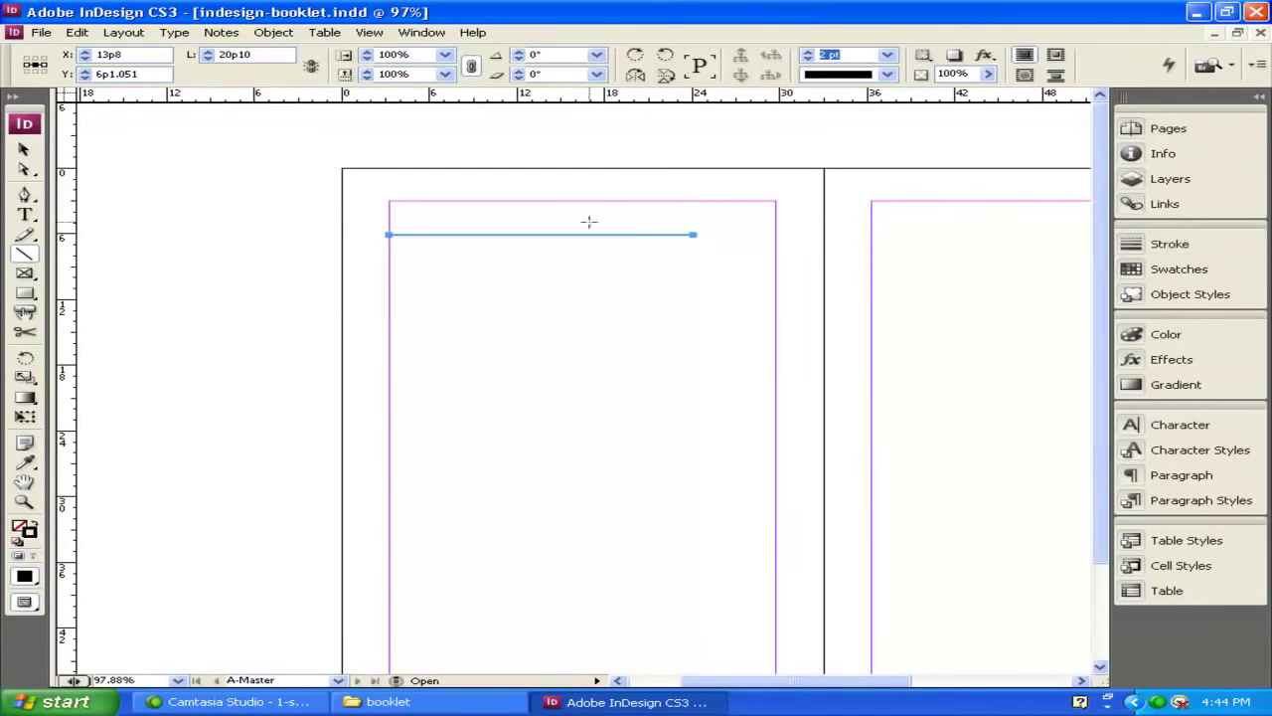
click(24, 149)
click(263, 191)
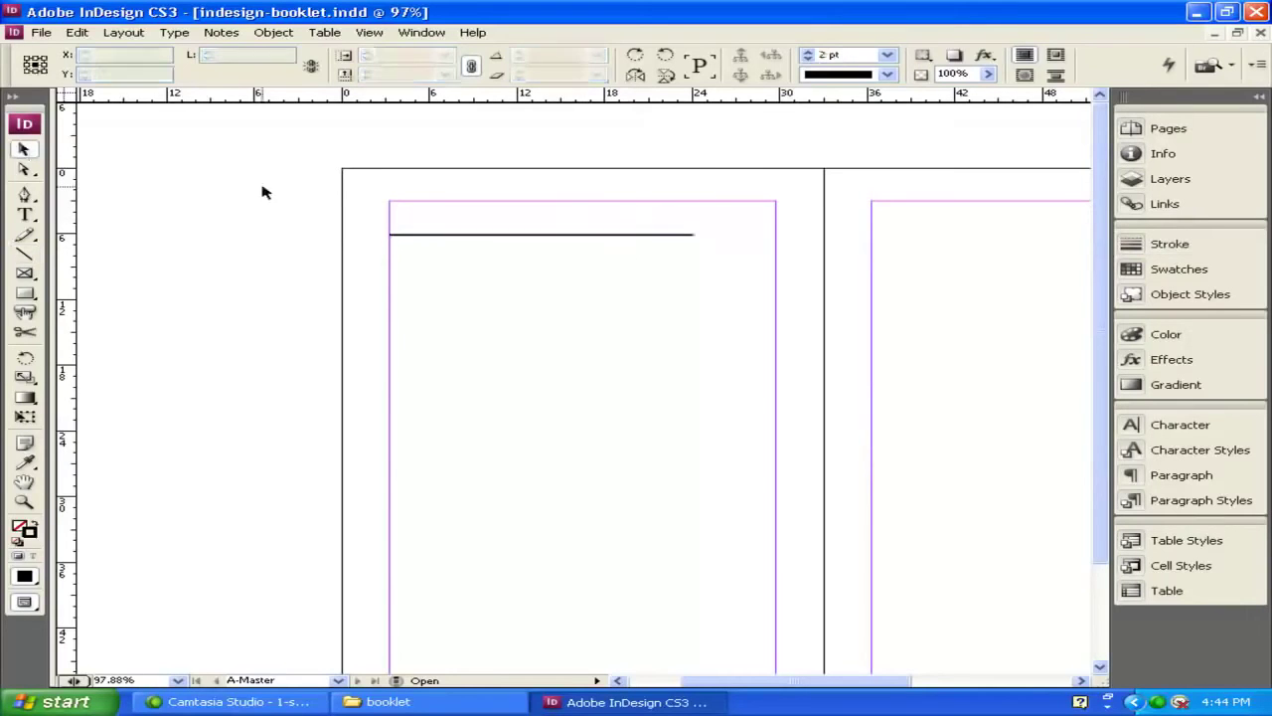
Create a text frame about 14p1 wide and 2p1 high above the header line and enter "Title of Document".
click(25, 213)
drag(389, 206, 502, 230)
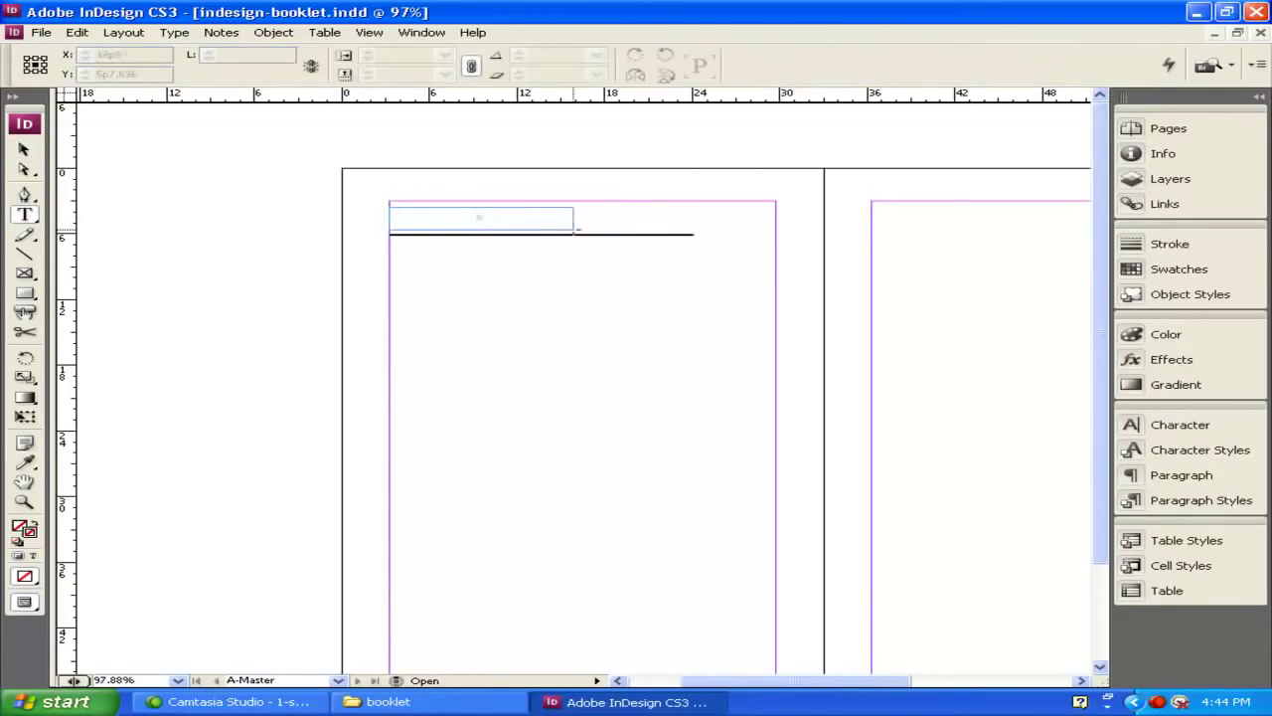
drag(593, 225, 595, 226)
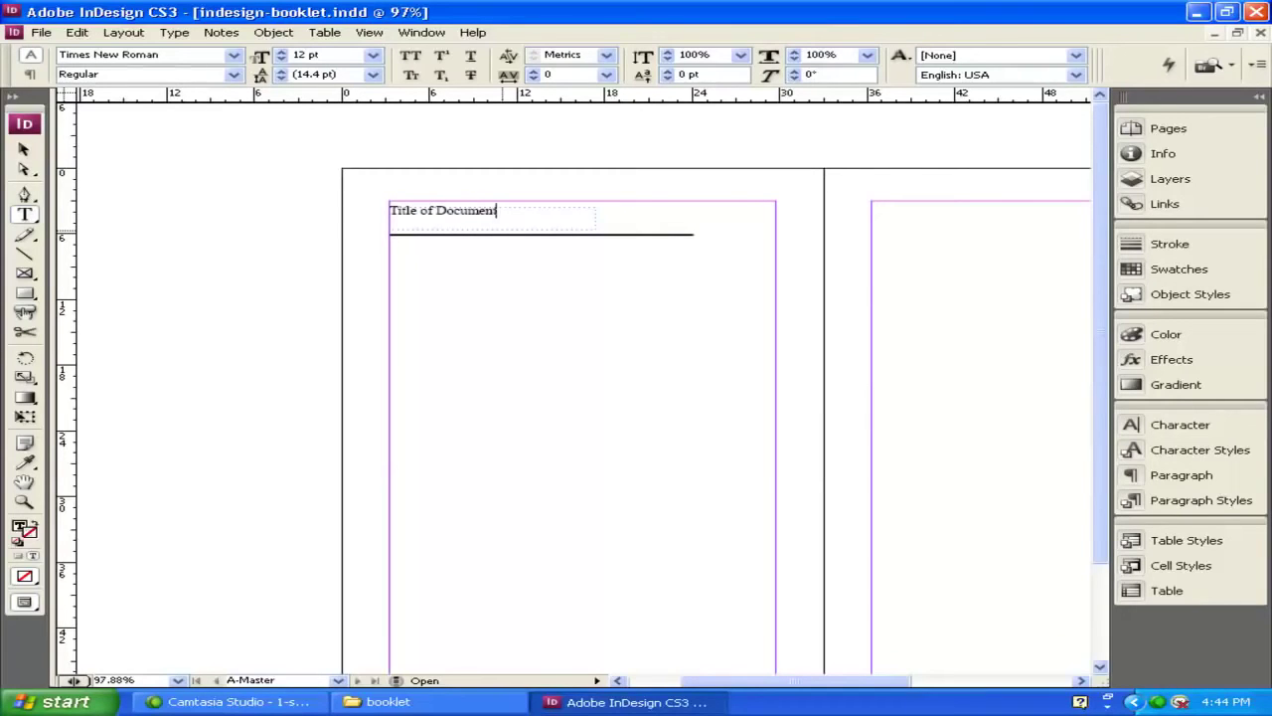
Move the "Title of Document" frame down so its text sits directly above the header line.
click(23, 149)
click(405, 210)
drag(408, 212, 411, 228)
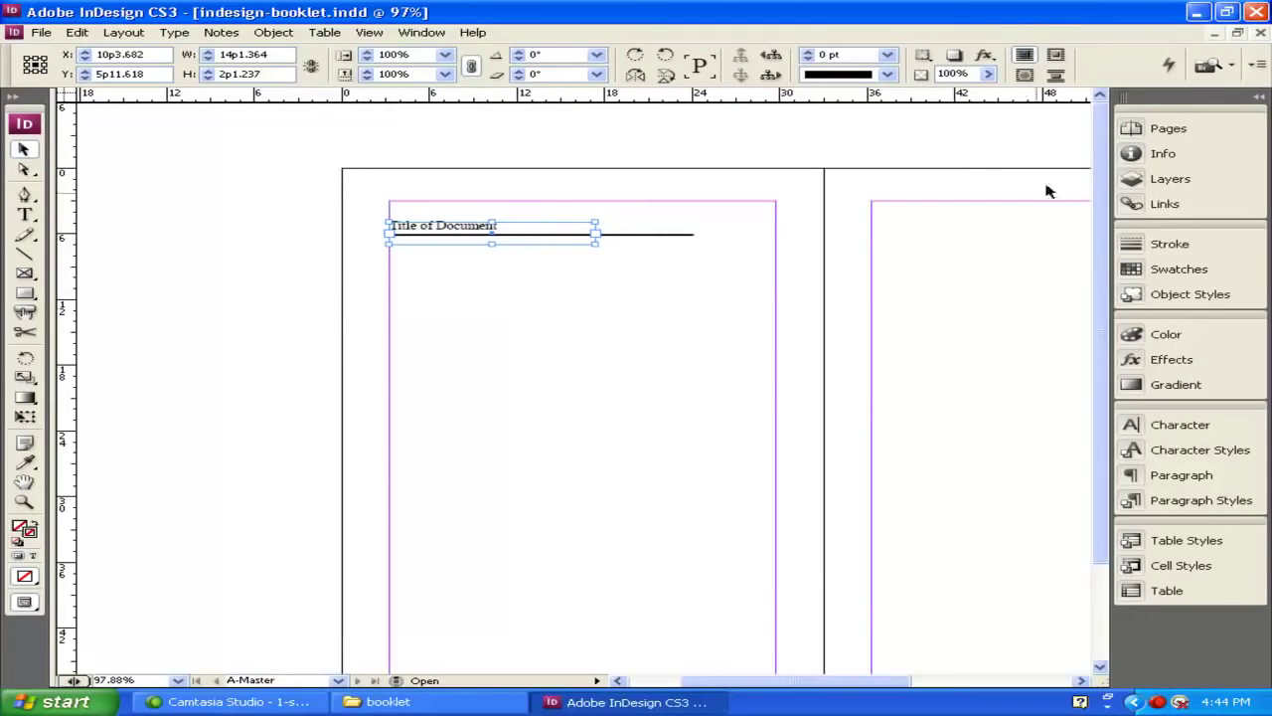
Examine how the A-Master header appears on the left and right pages of the spreads from page 2 onward.
click(1162, 130)
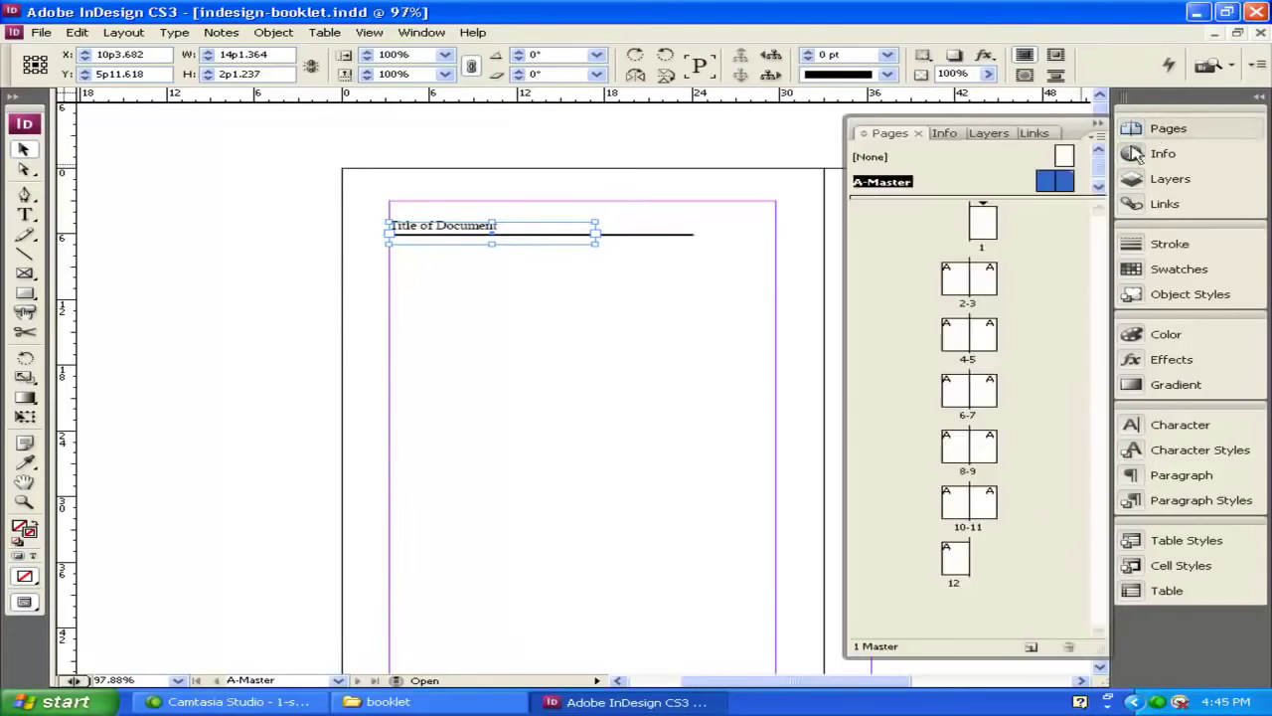
click(1052, 179)
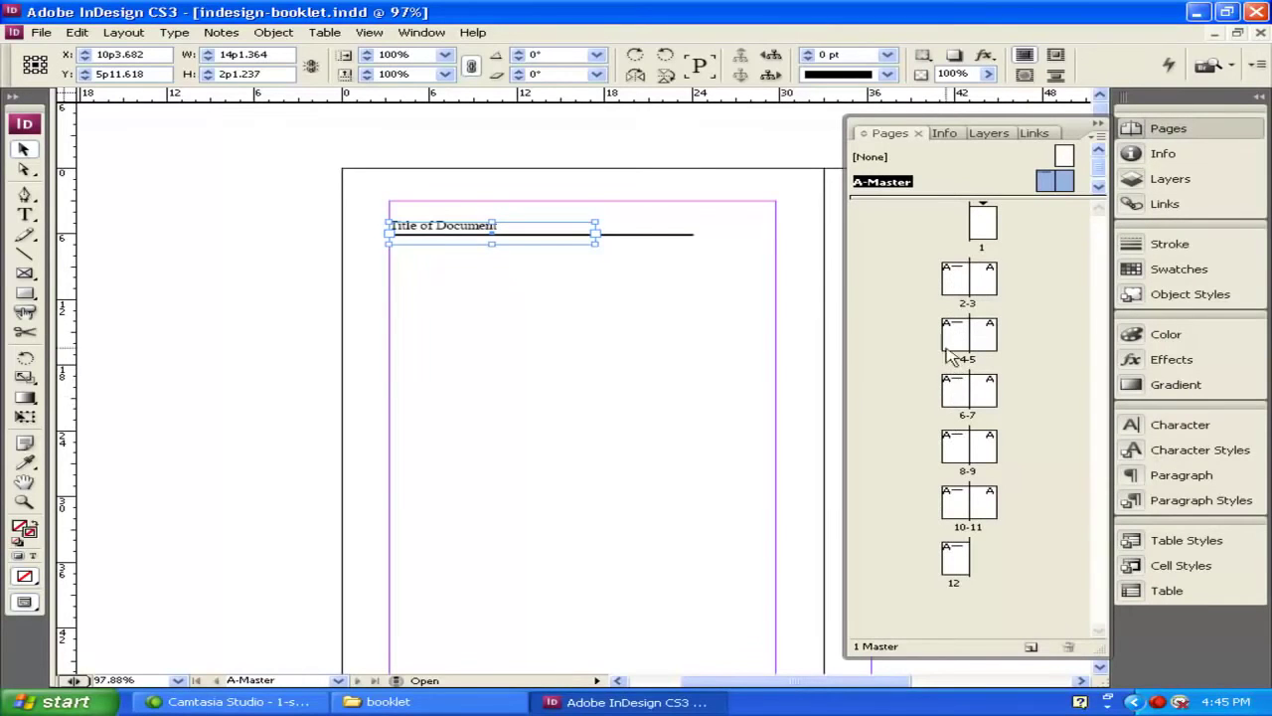
double_click(960, 289)
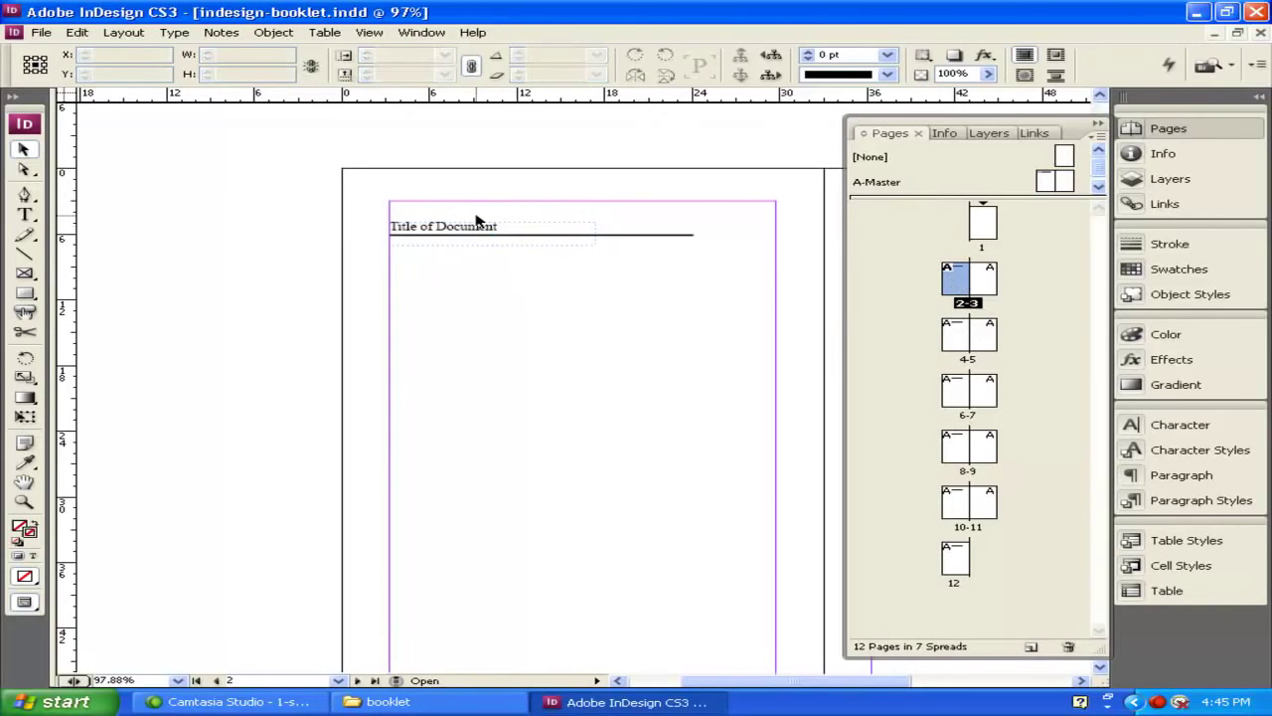
scroll(477, 232, down, 10)
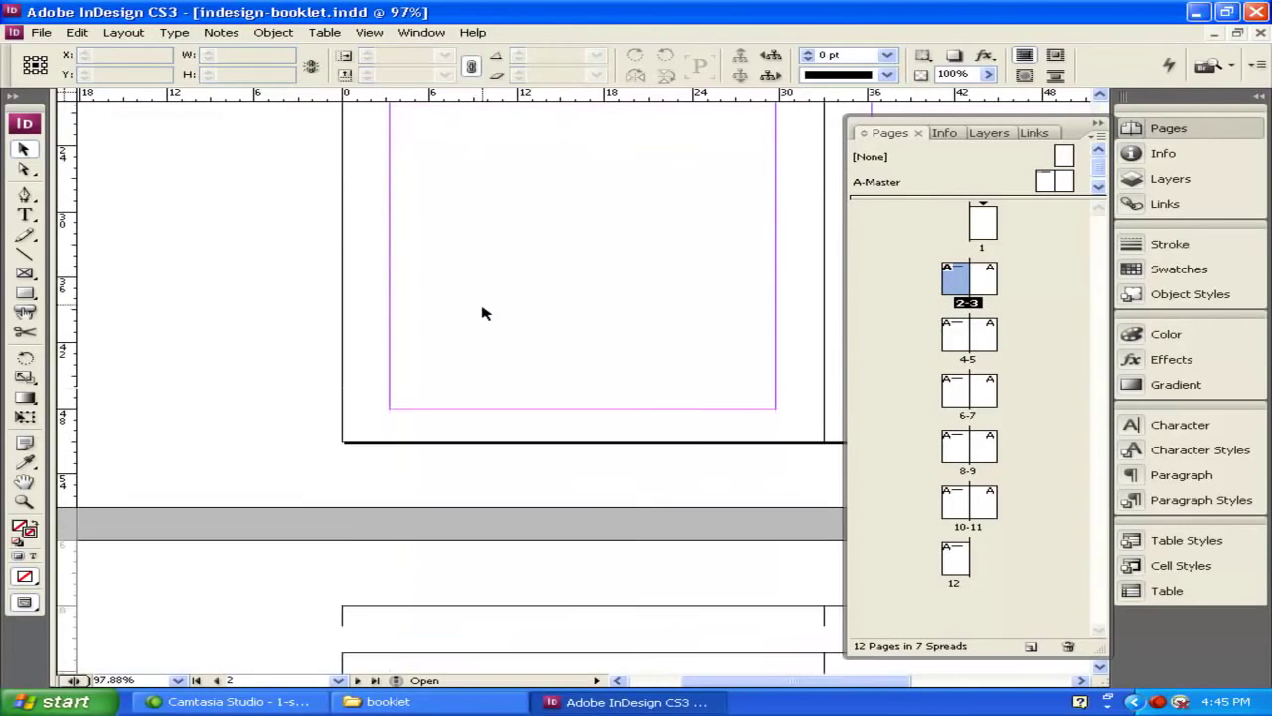
scroll(473, 473, down, 10)
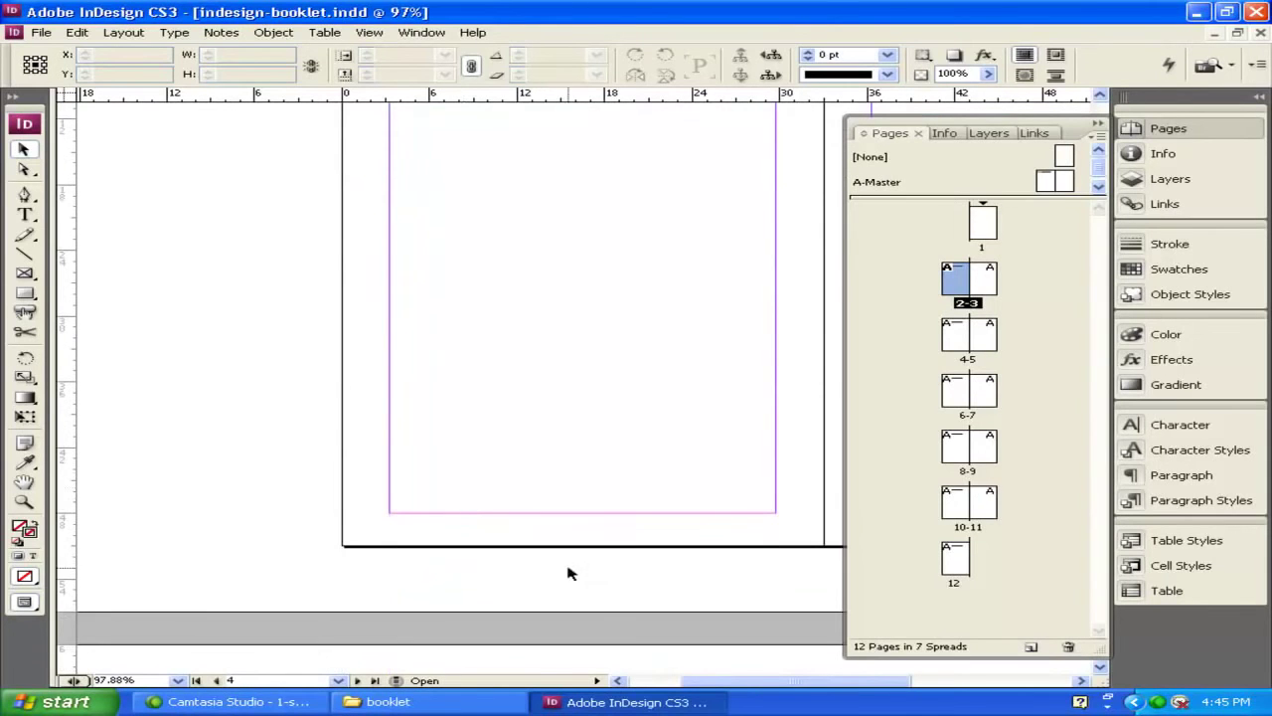
drag(737, 686, 867, 680)
scroll(504, 545, up, 5)
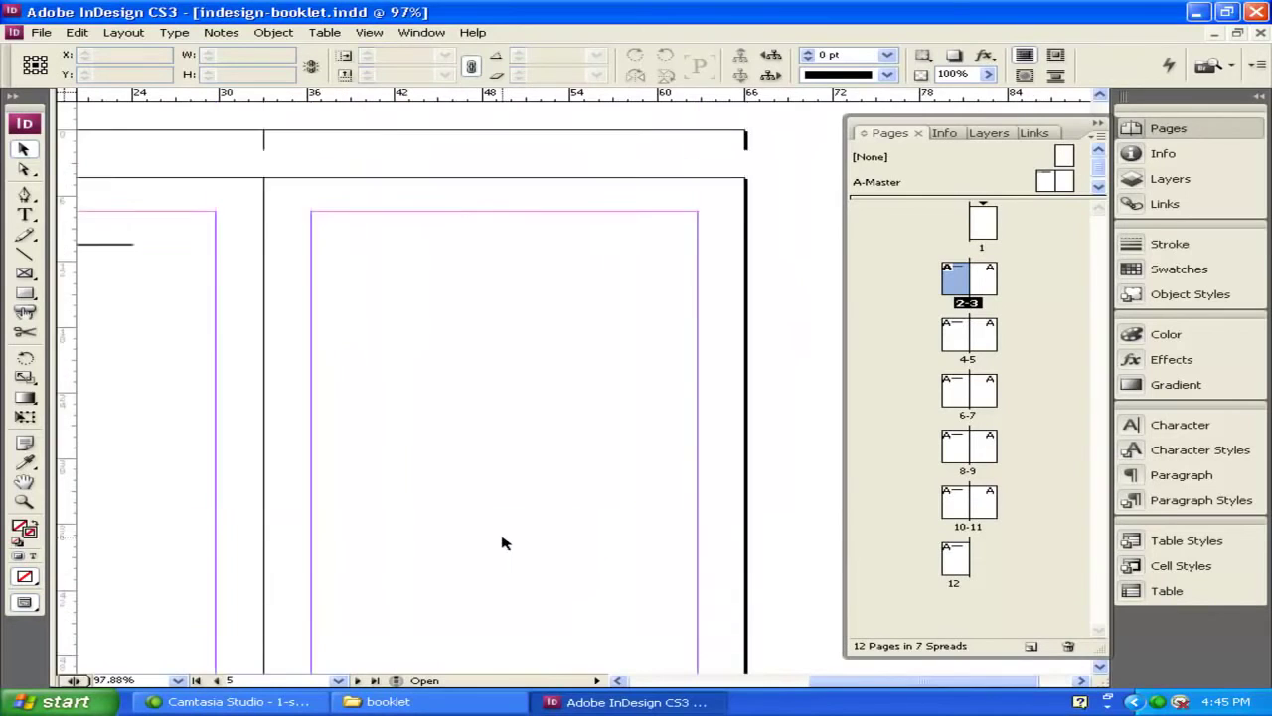
drag(867, 680, 729, 674)
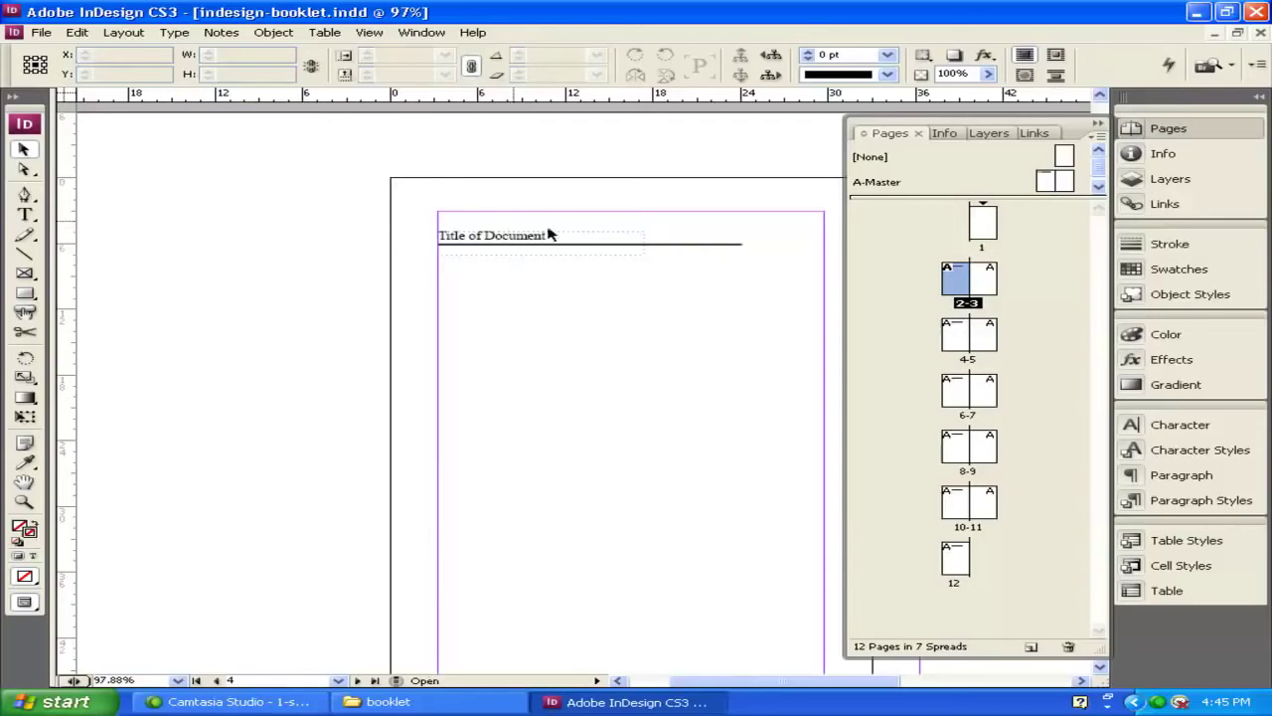
click(990, 283)
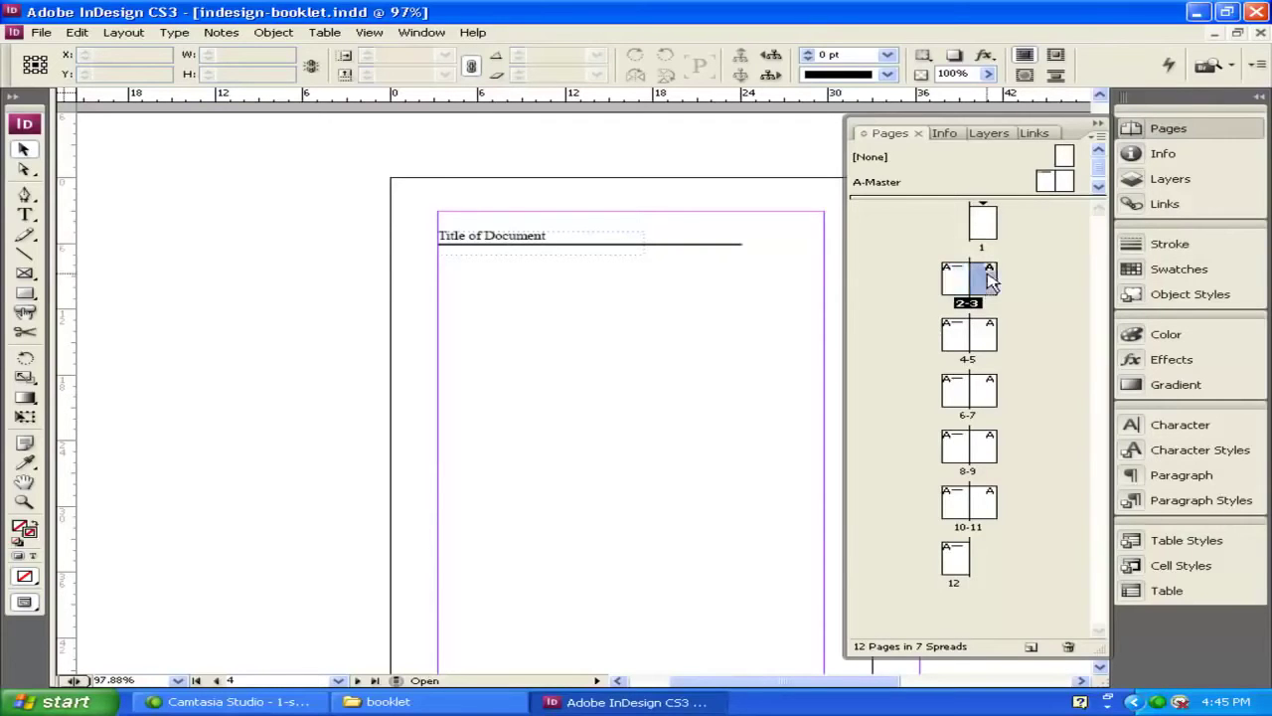
Add a text frame spanning the margins at the foot of A-Master's right page and enter "Page" in it.
double_click(1065, 187)
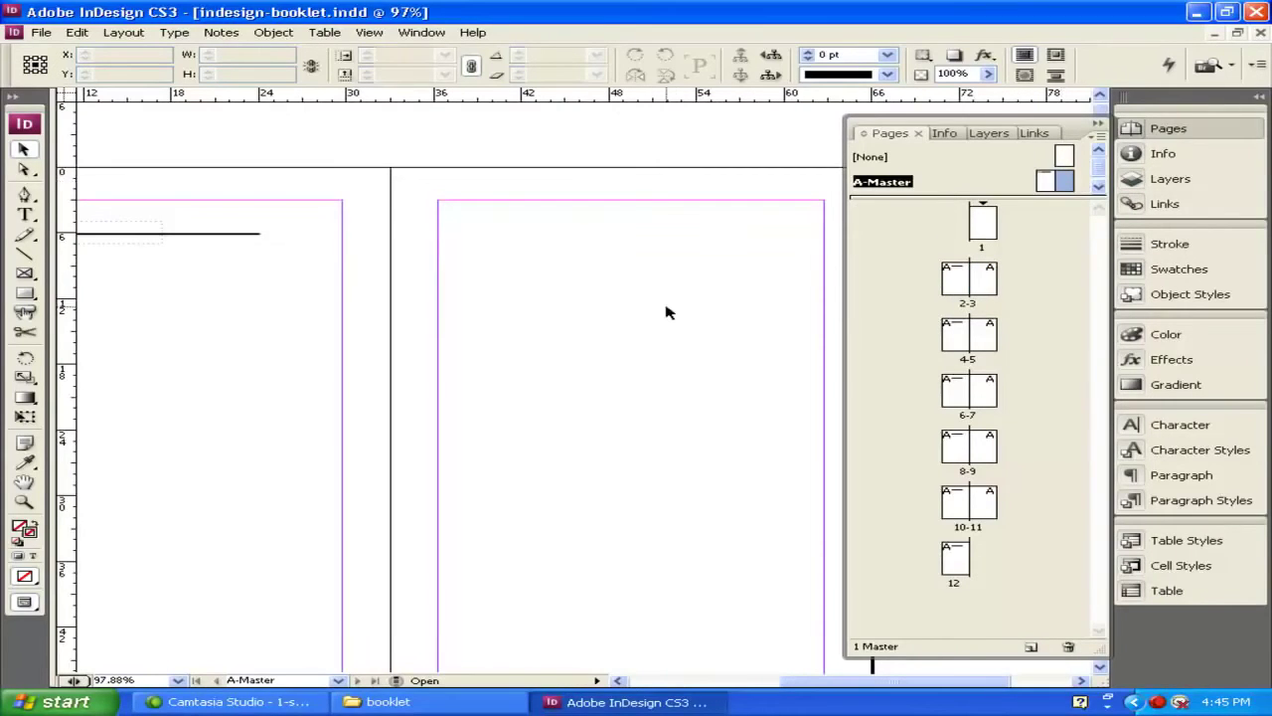
scroll(666, 312, down, 2)
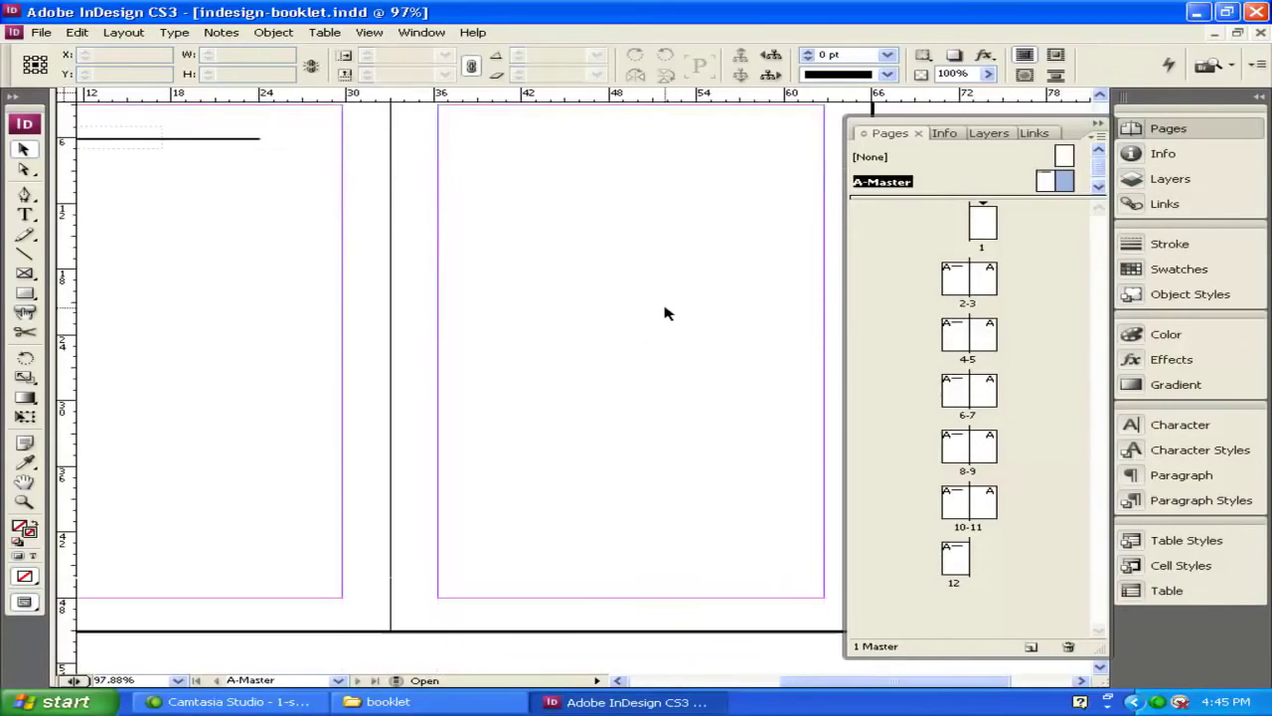
click(25, 214)
drag(437, 564, 818, 591)
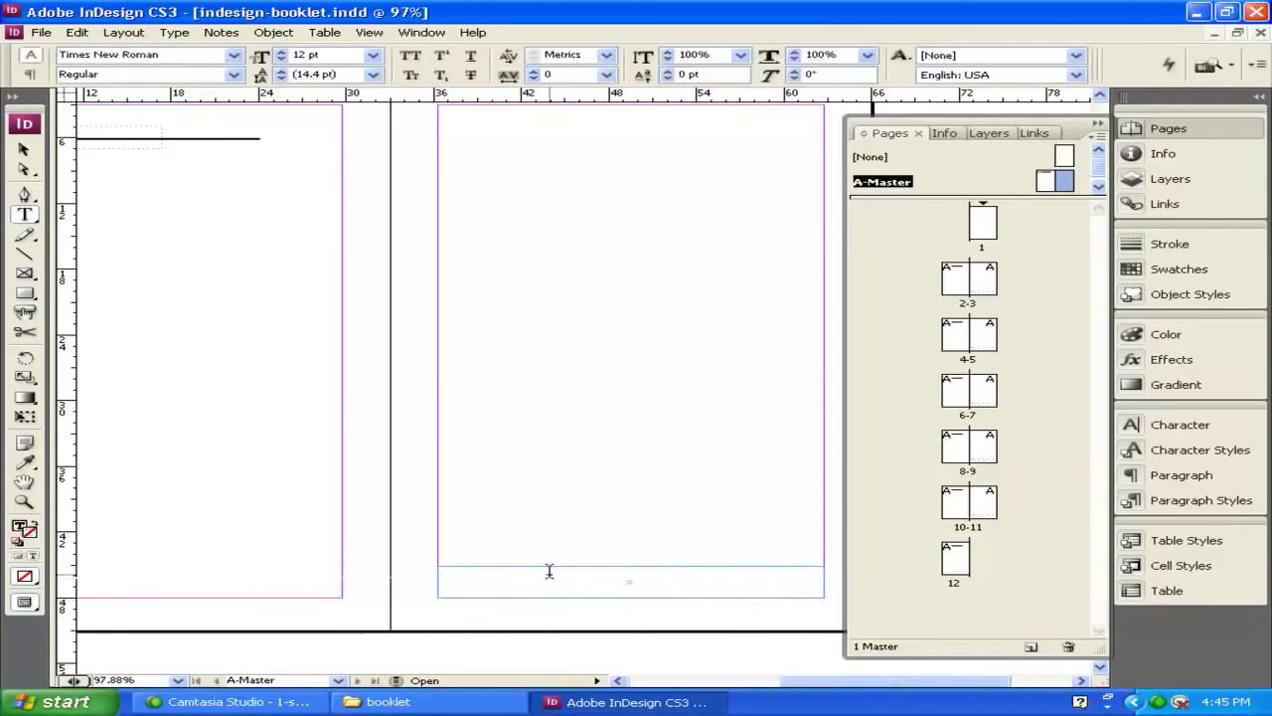
text(Page)
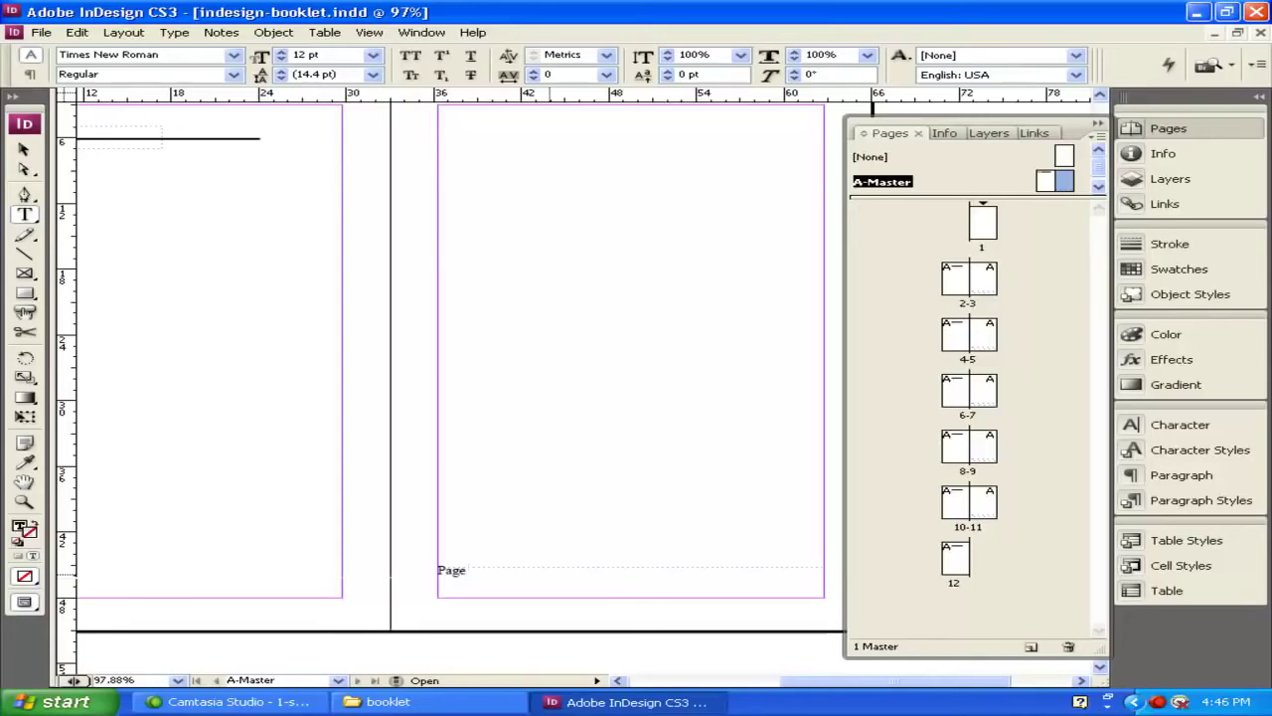
right_click(510, 574)
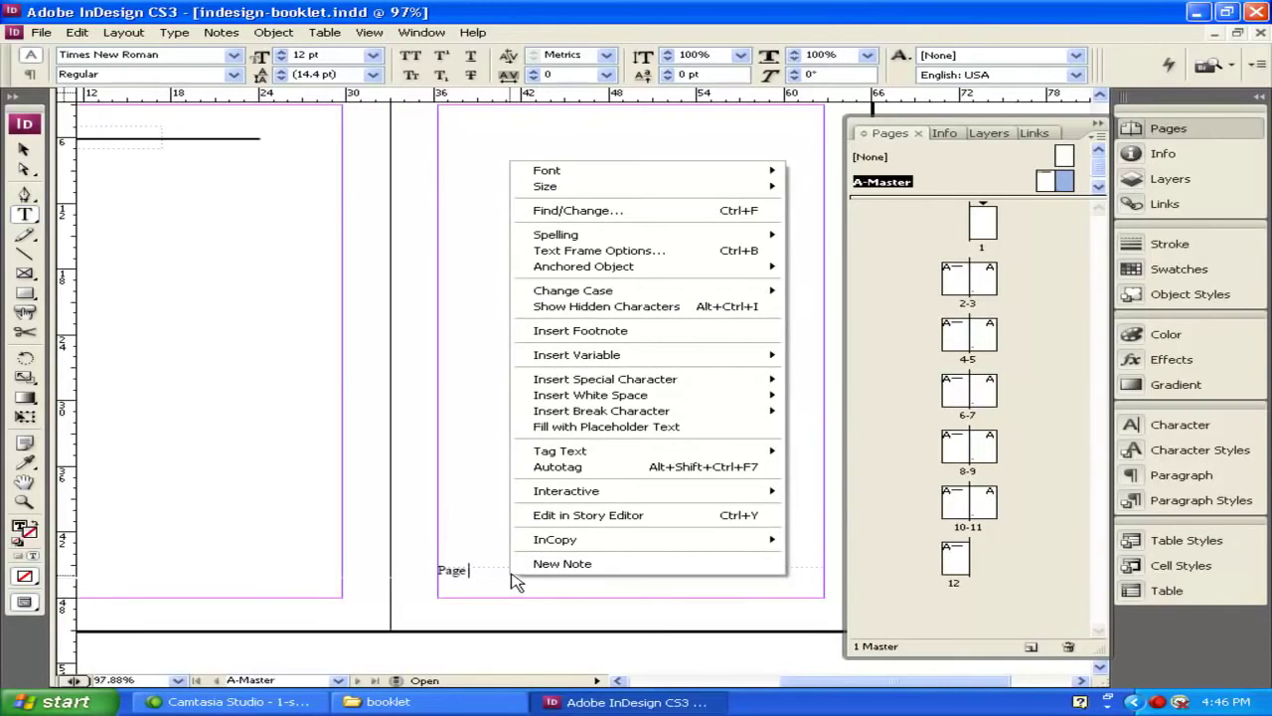
click(491, 570)
right_click(488, 572)
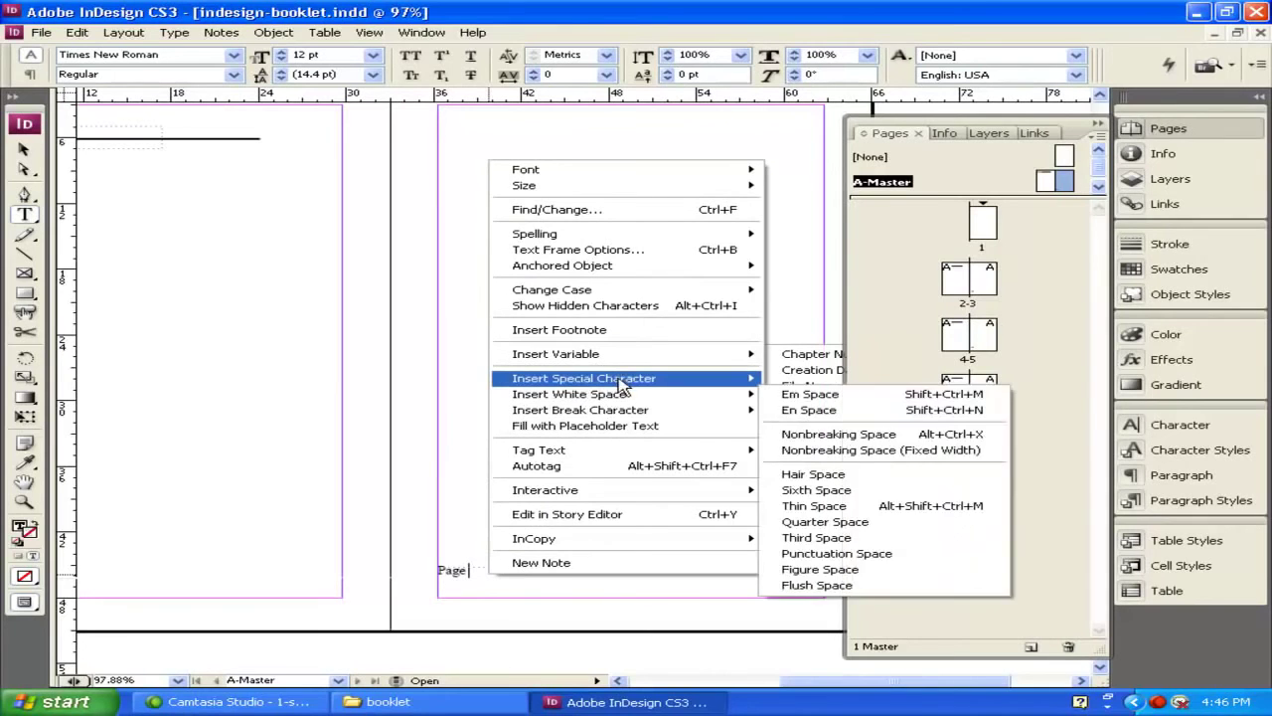
mouse_move(613, 378)
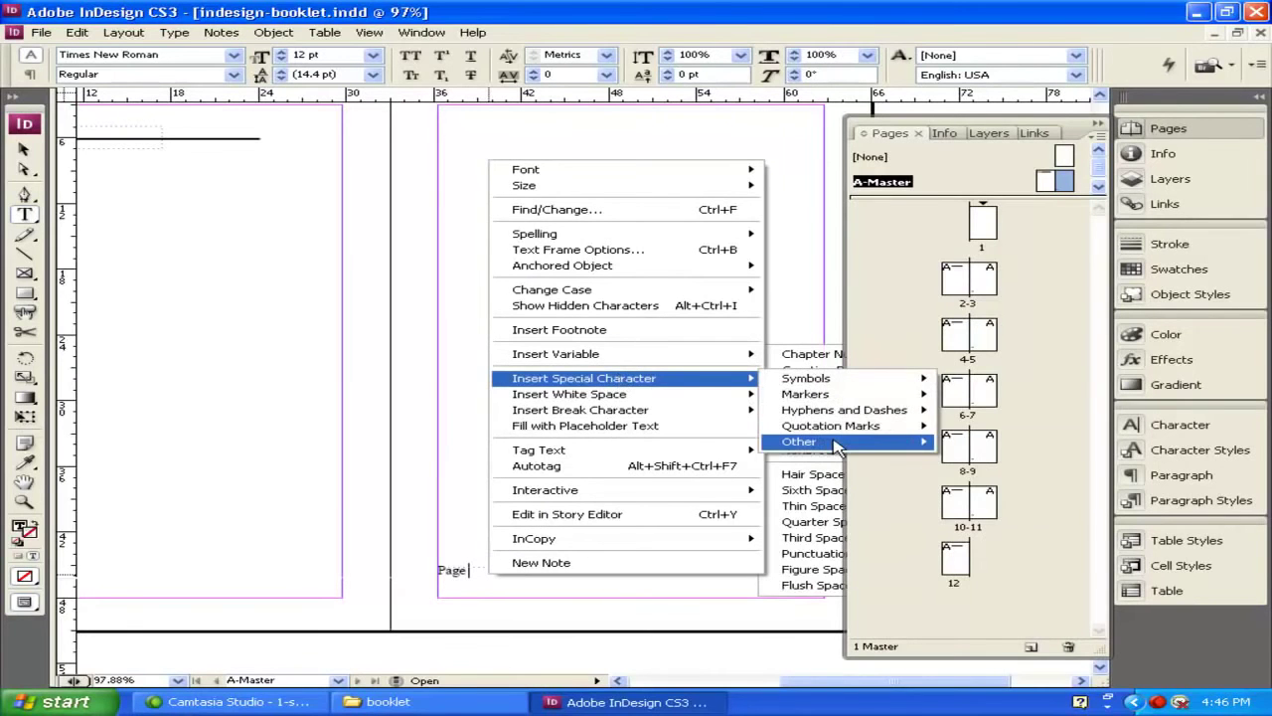
mouse_move(838, 445)
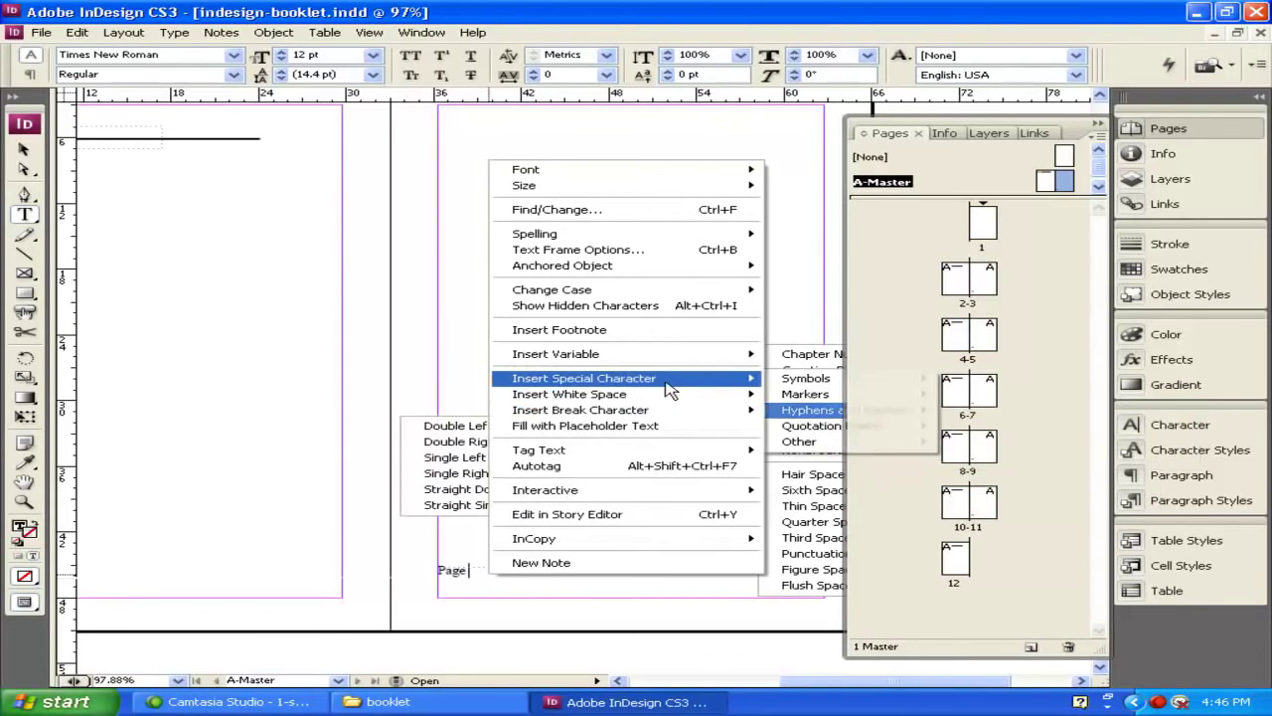
key(Escape)
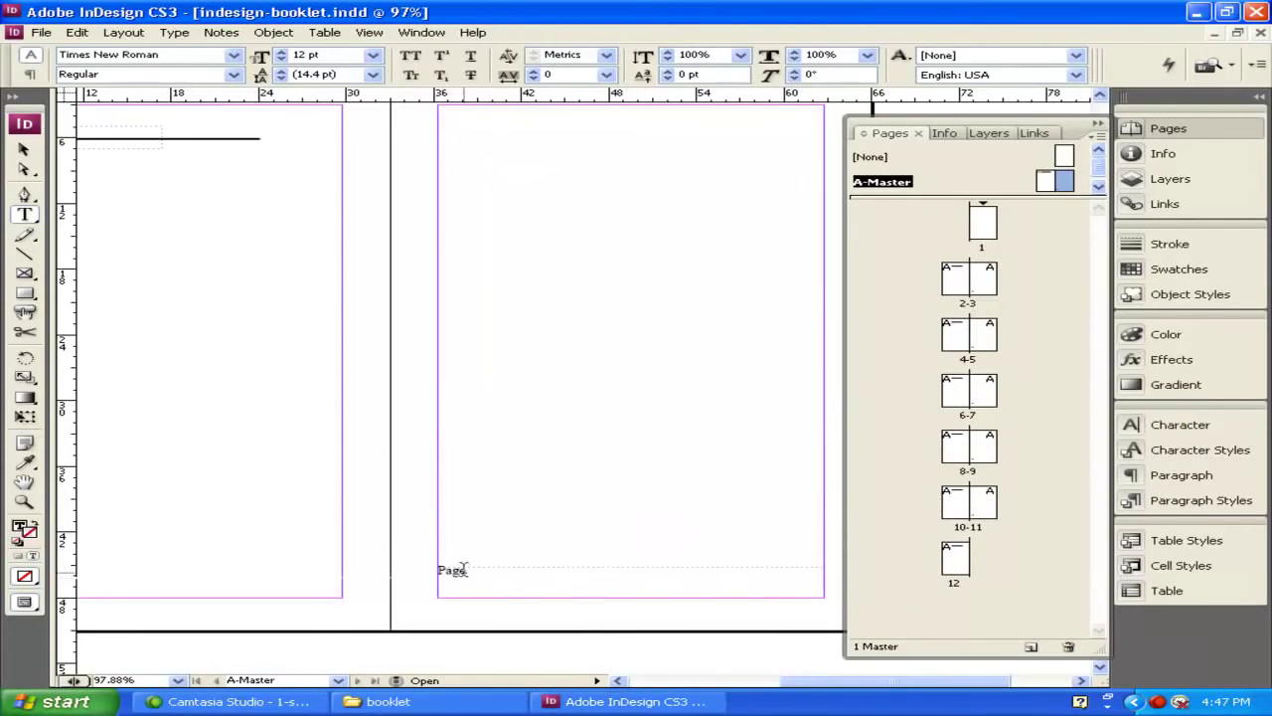
Insert a Current Page Number marker after the word "Page" in the right master page's footer.
right_click(473, 581)
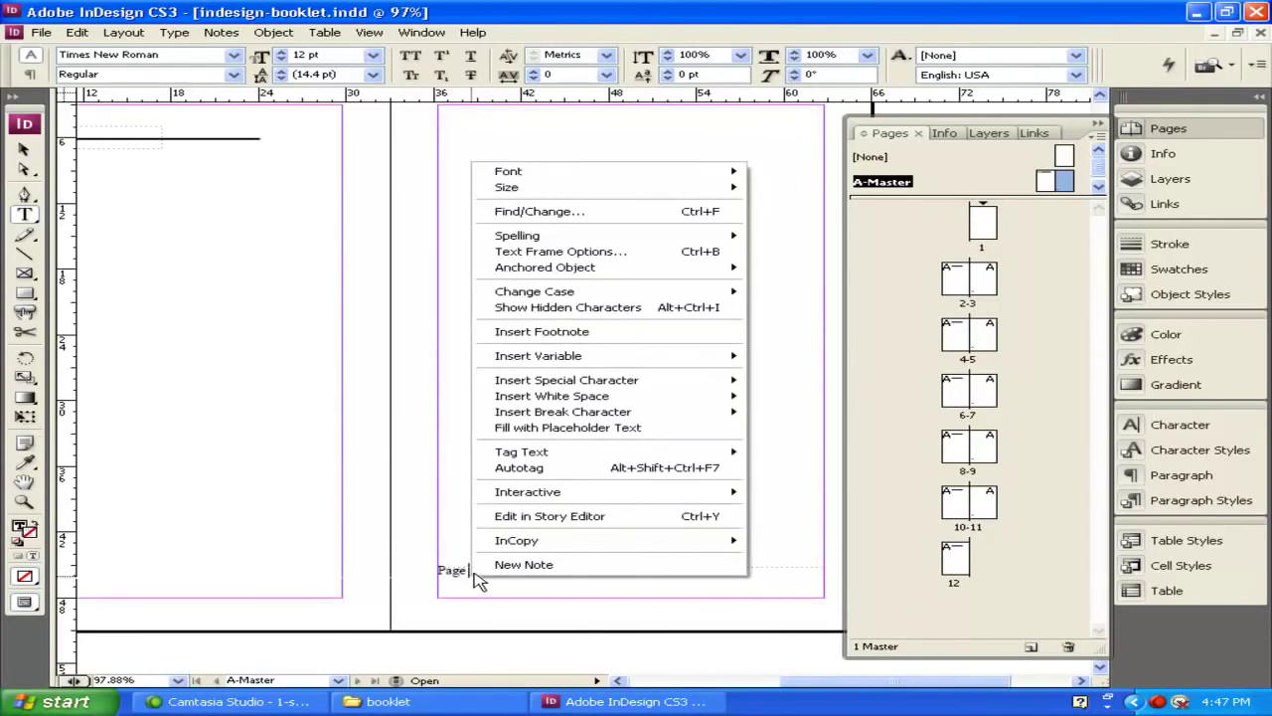
mouse_move(573, 386)
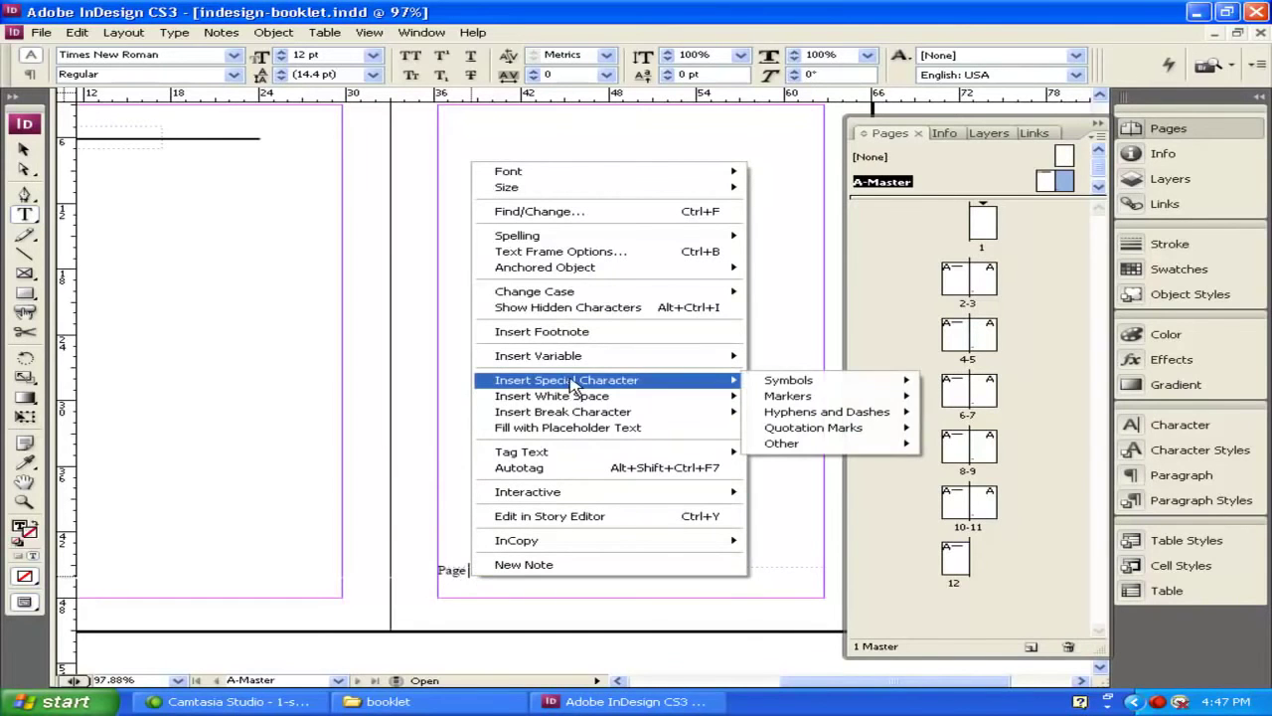
mouse_move(792, 404)
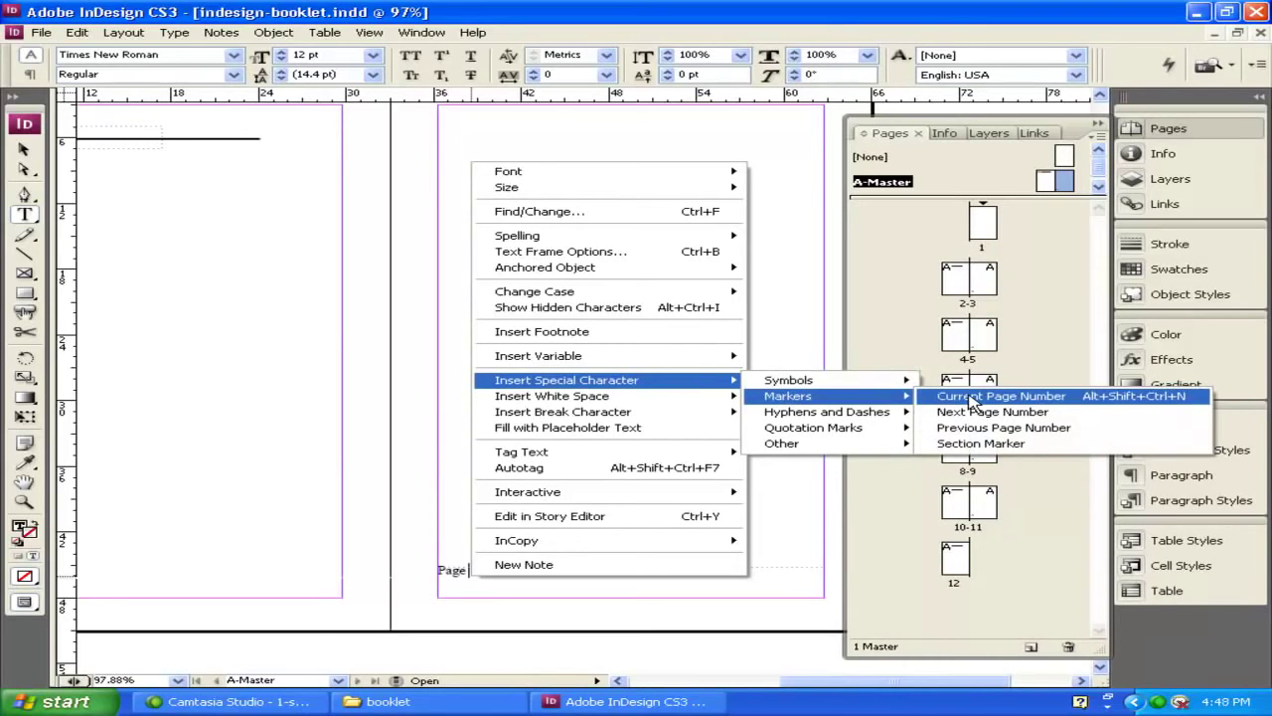
click(974, 398)
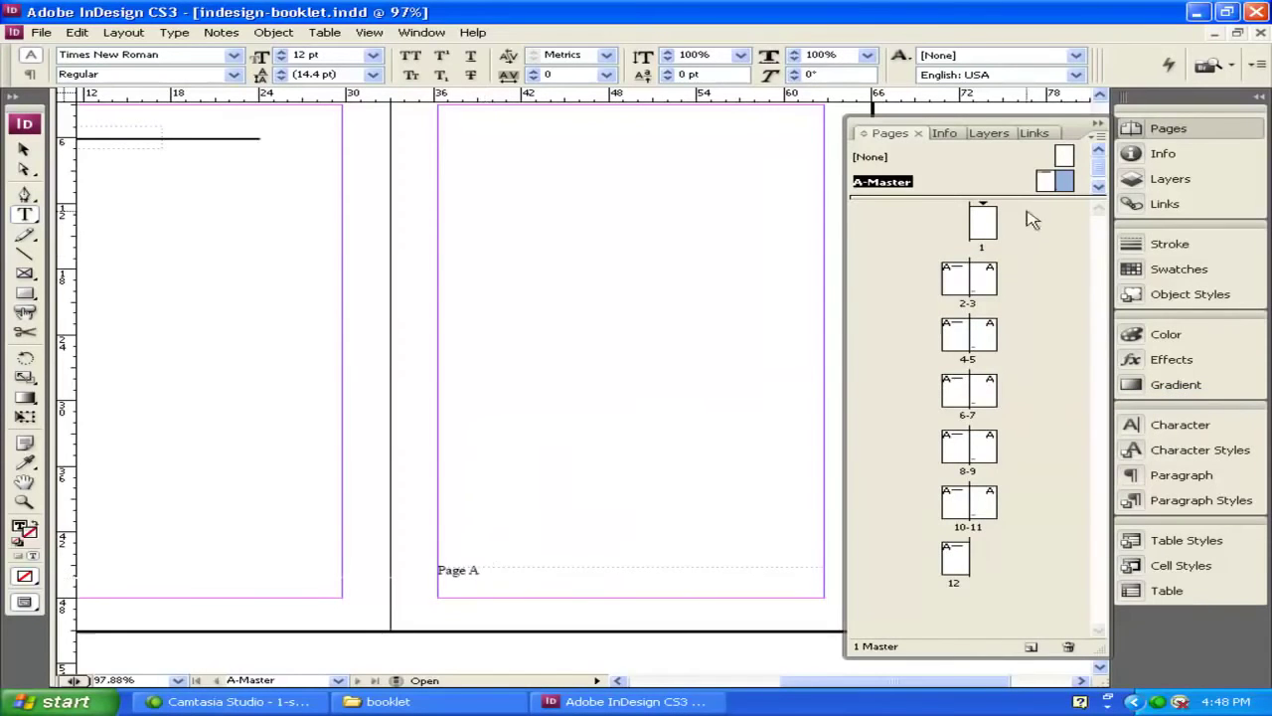
Center the page number footer text within its frame on A-Master's right page.
drag(480, 571, 437, 569)
click(29, 75)
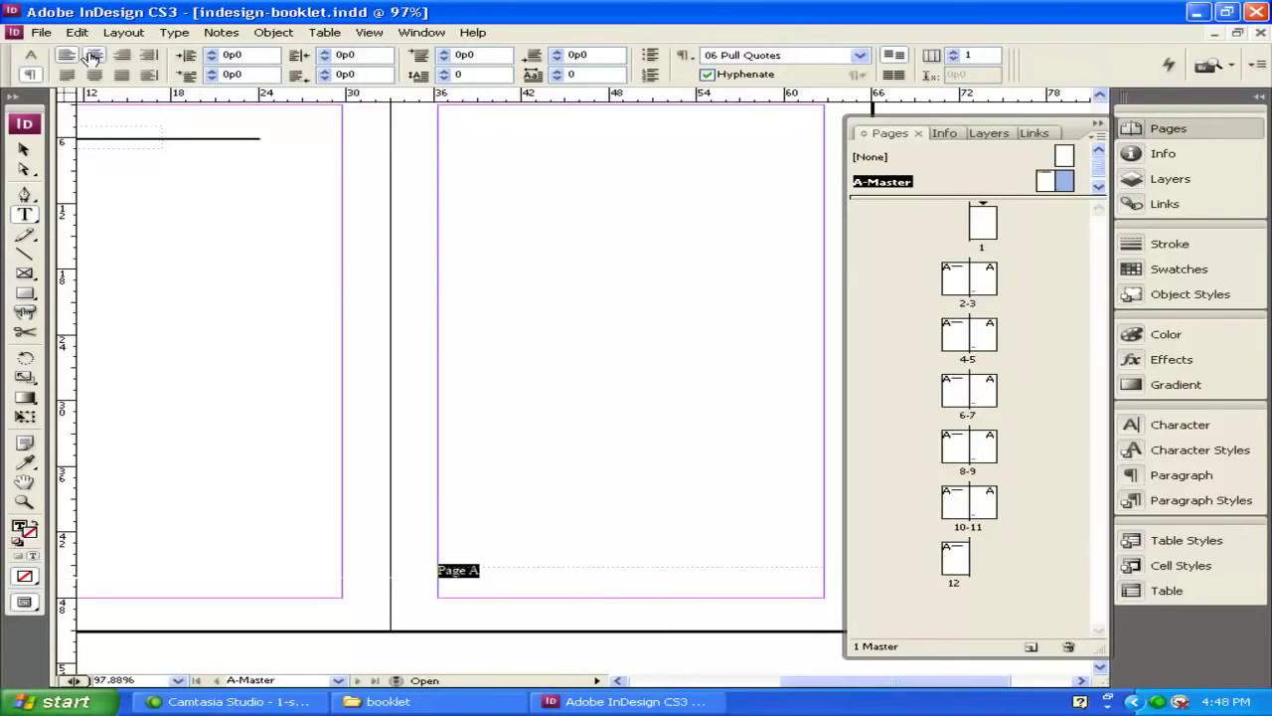
click(93, 55)
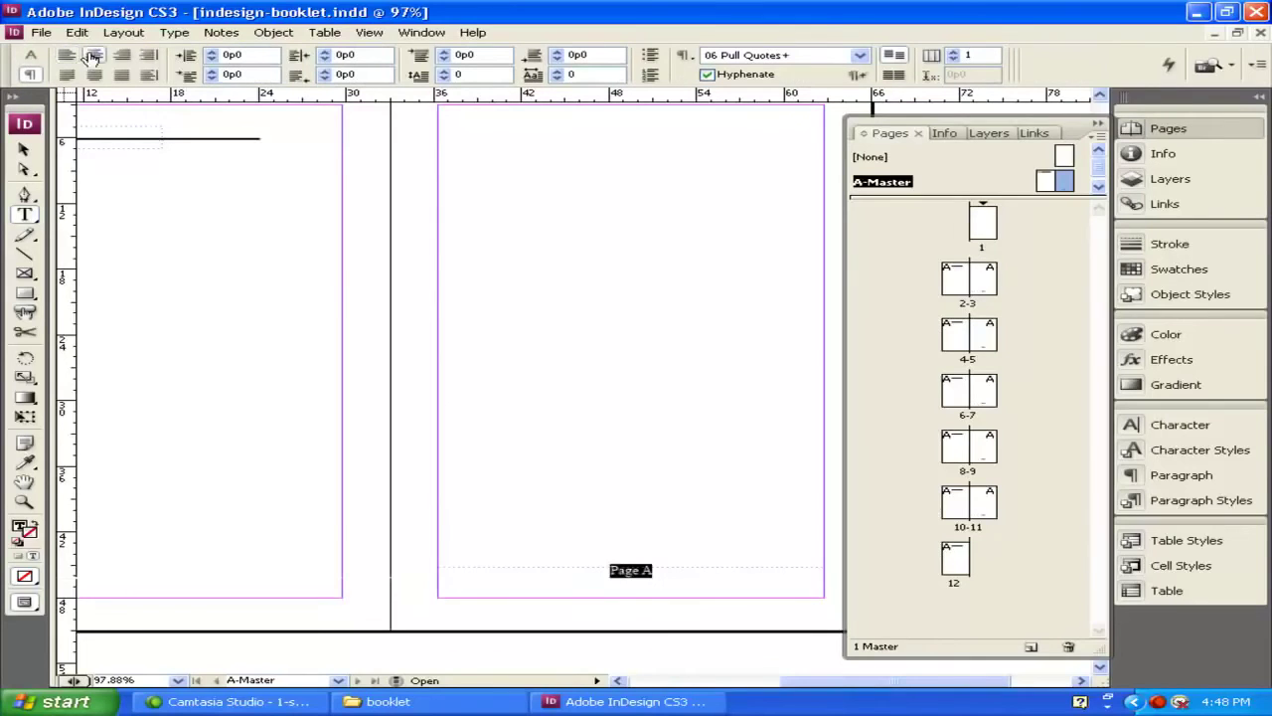
click(31, 57)
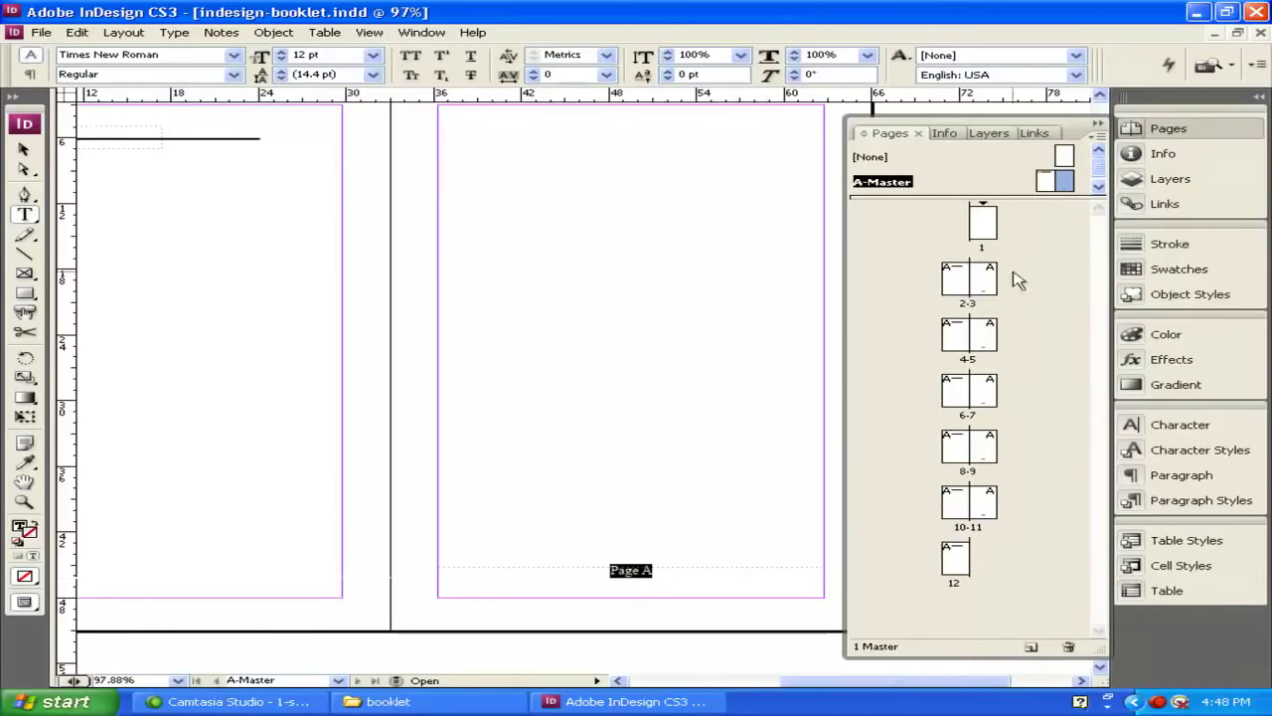
scroll(641, 333, up, 1)
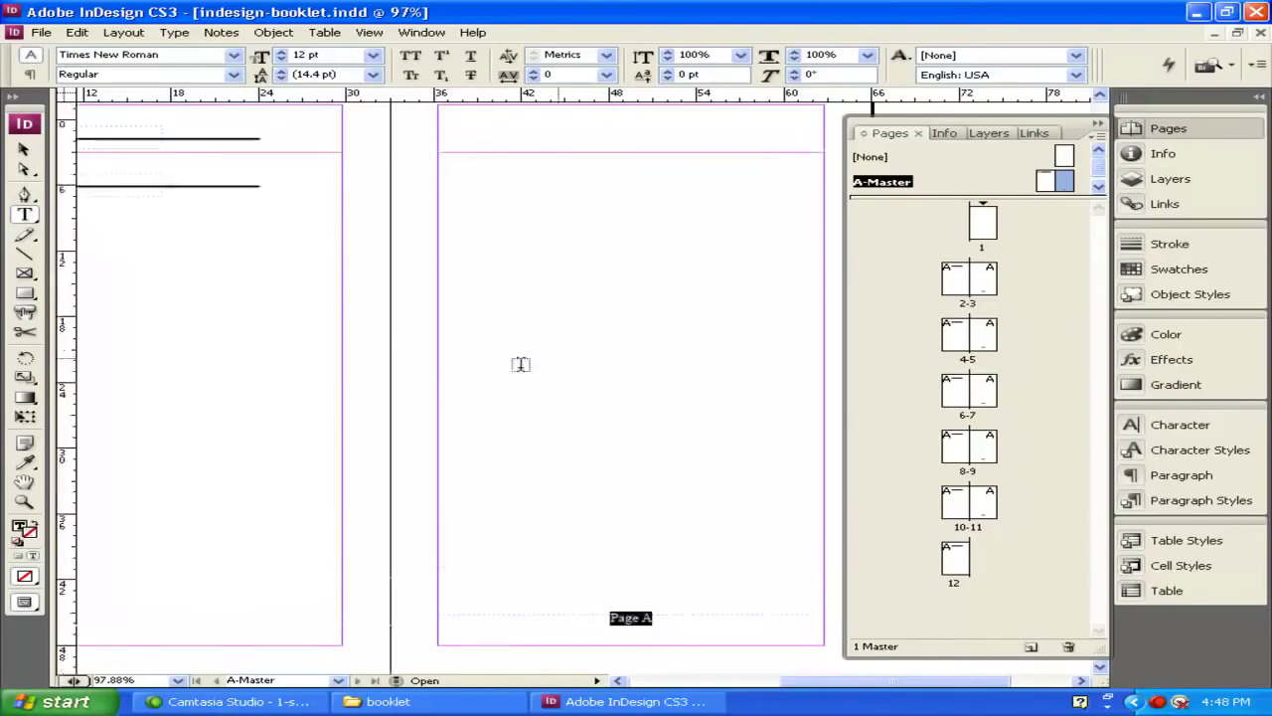
mouse_move(889, 682)
mouse_down()
mouse_move(842, 682)
mouse_move(875, 682)
mouse_up()
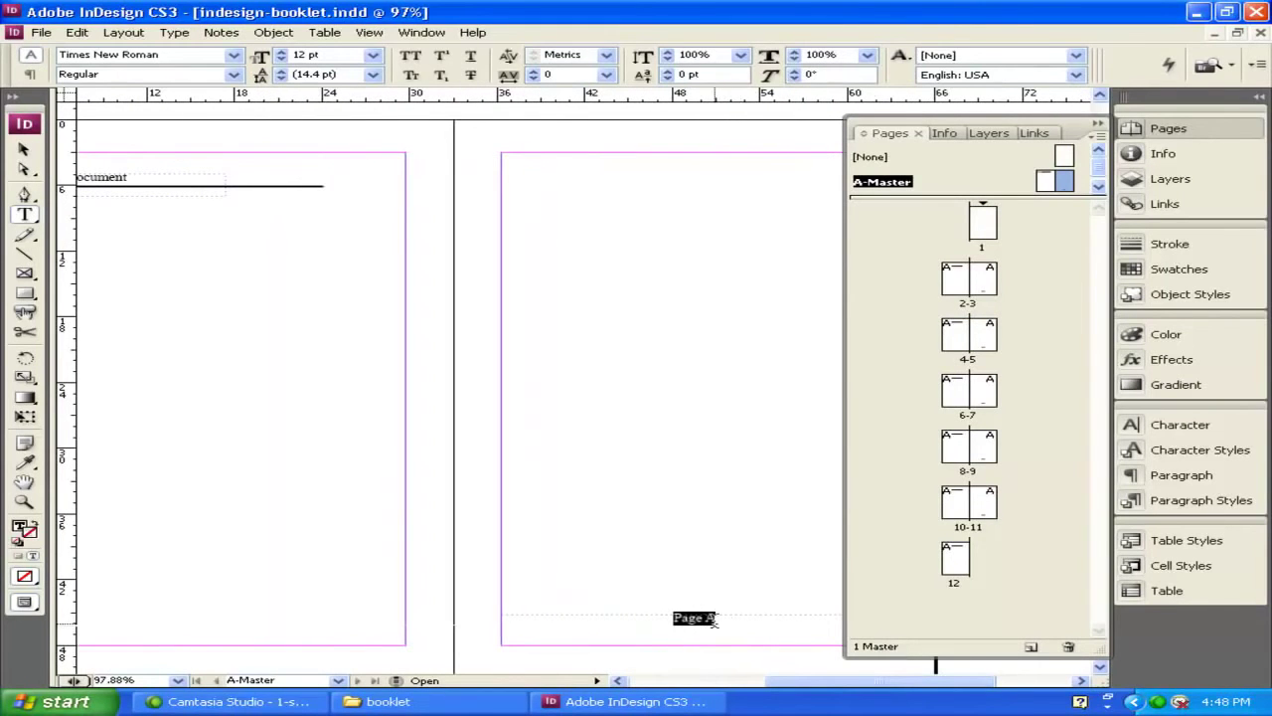
Examine how the master's page number footer and title header appear from page 1 through the following spreads.
double_click(981, 222)
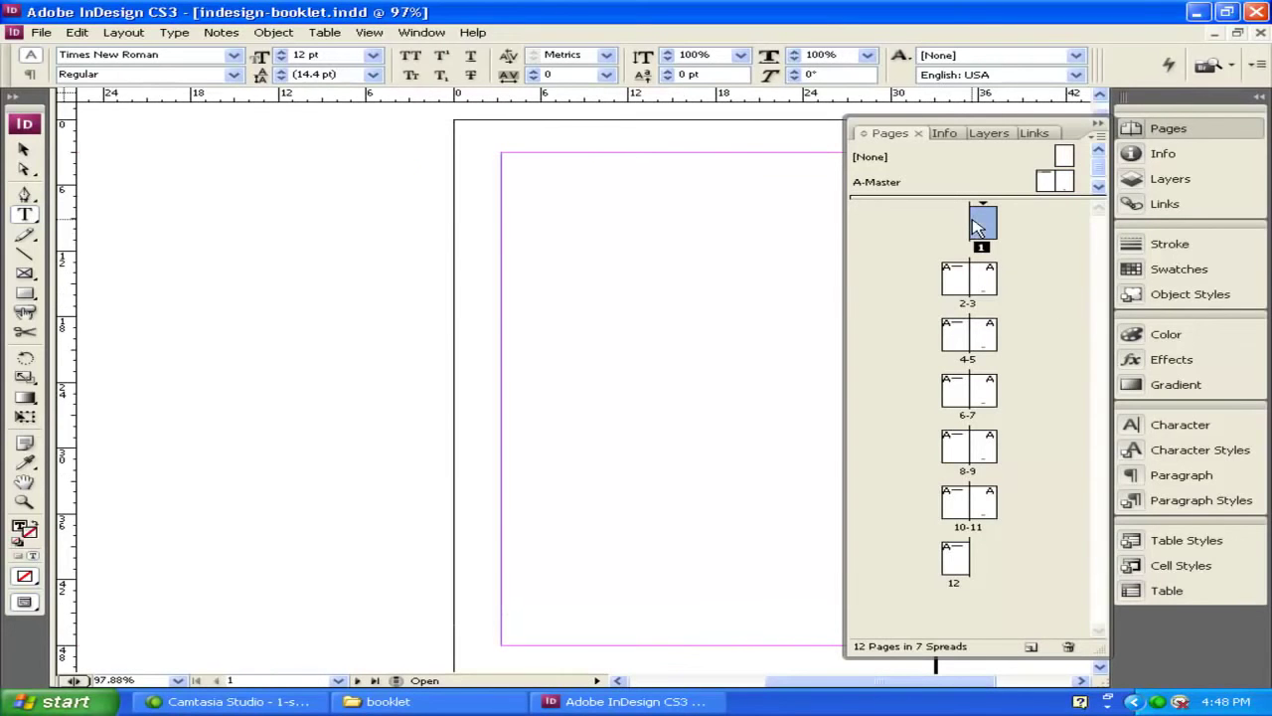
scroll(596, 407, down, 5)
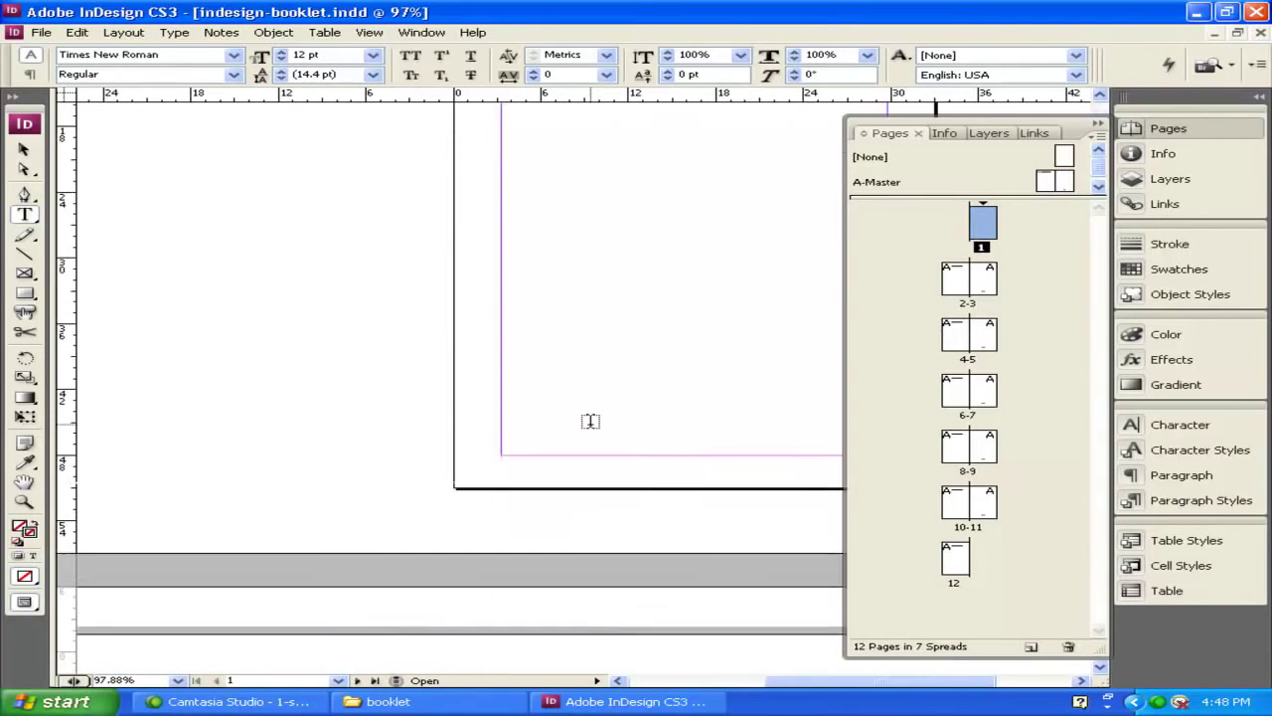
scroll(583, 430, down, 3)
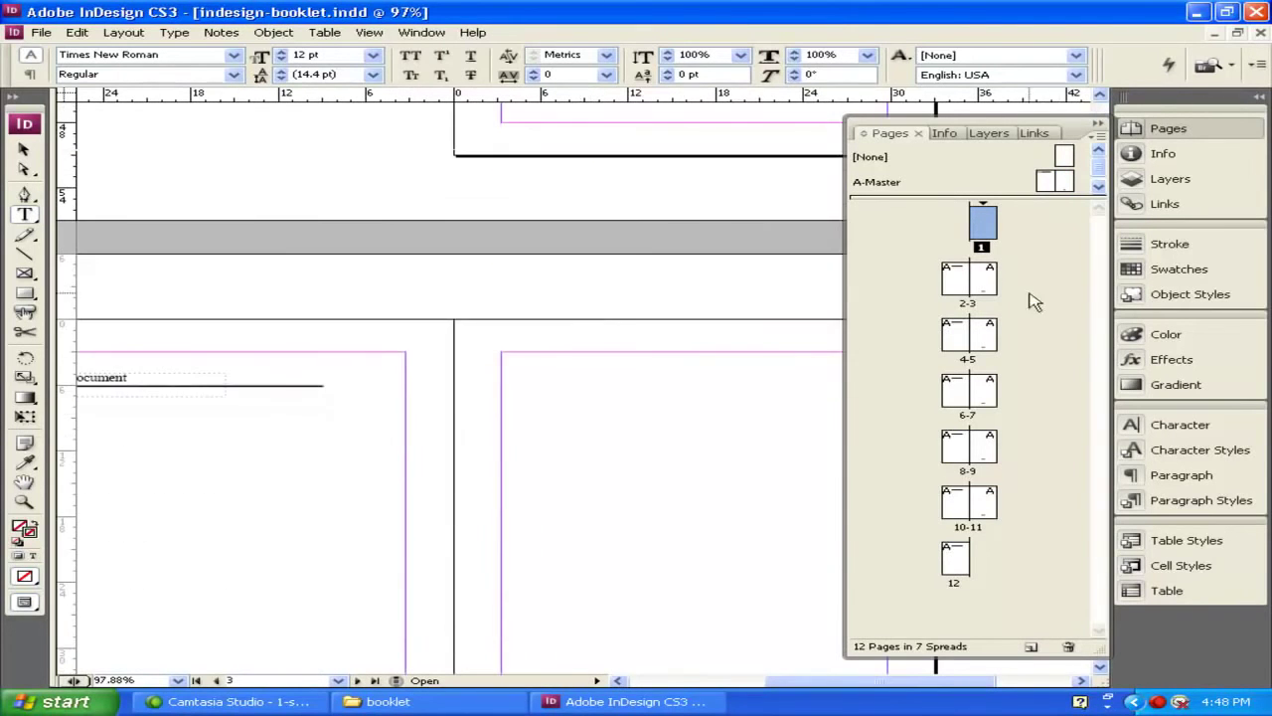
scroll(492, 539, down, 5)
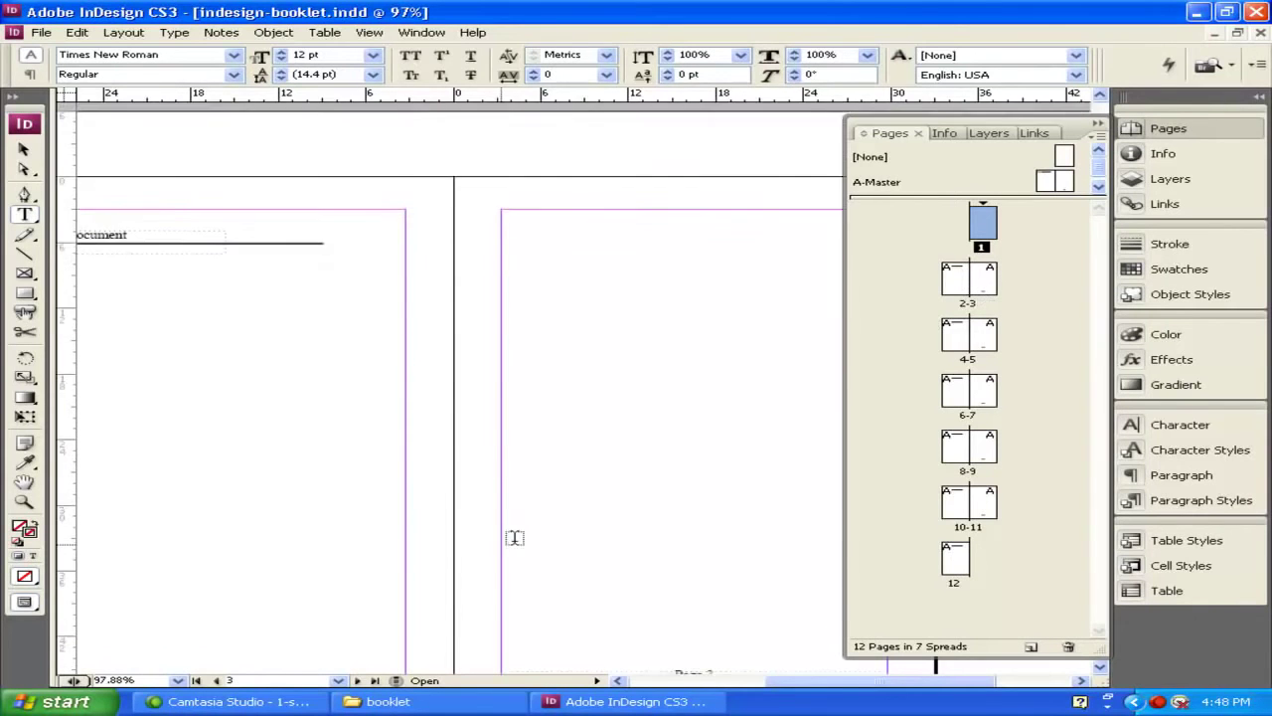
scroll(647, 537, down, 9)
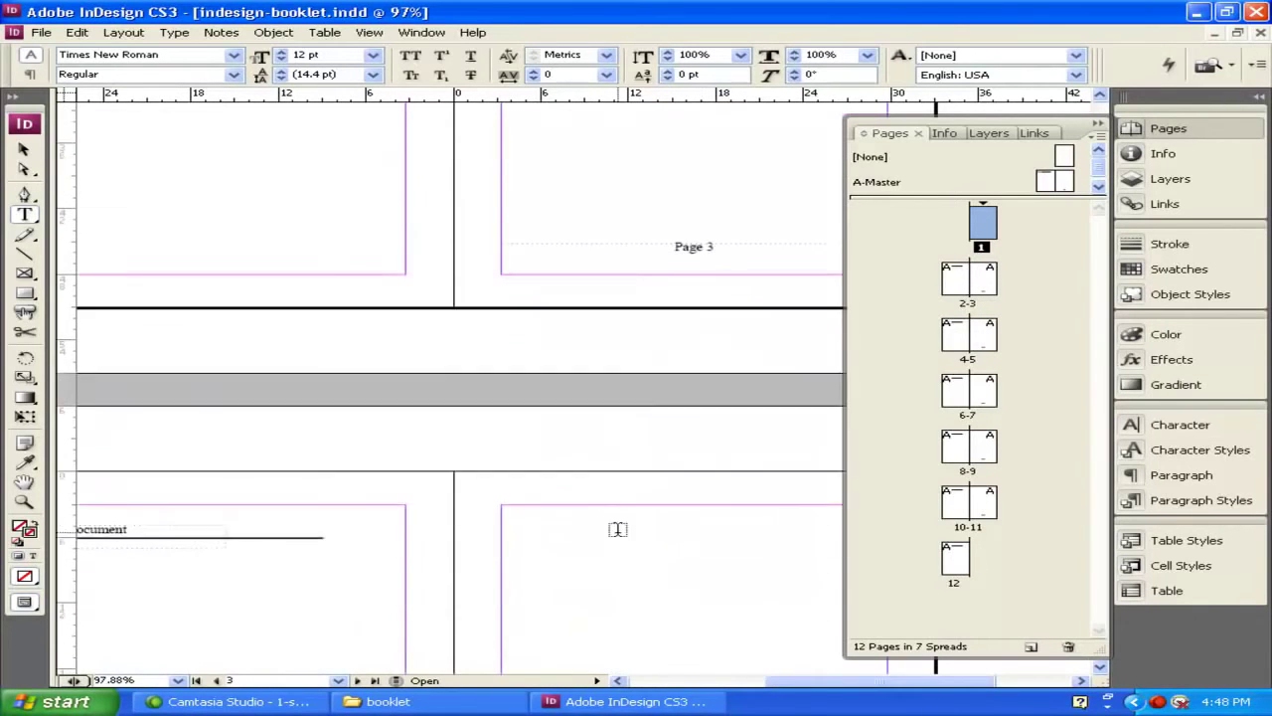
drag(810, 683, 747, 686)
scroll(680, 565, up, 6)
scroll(680, 565, down, 2)
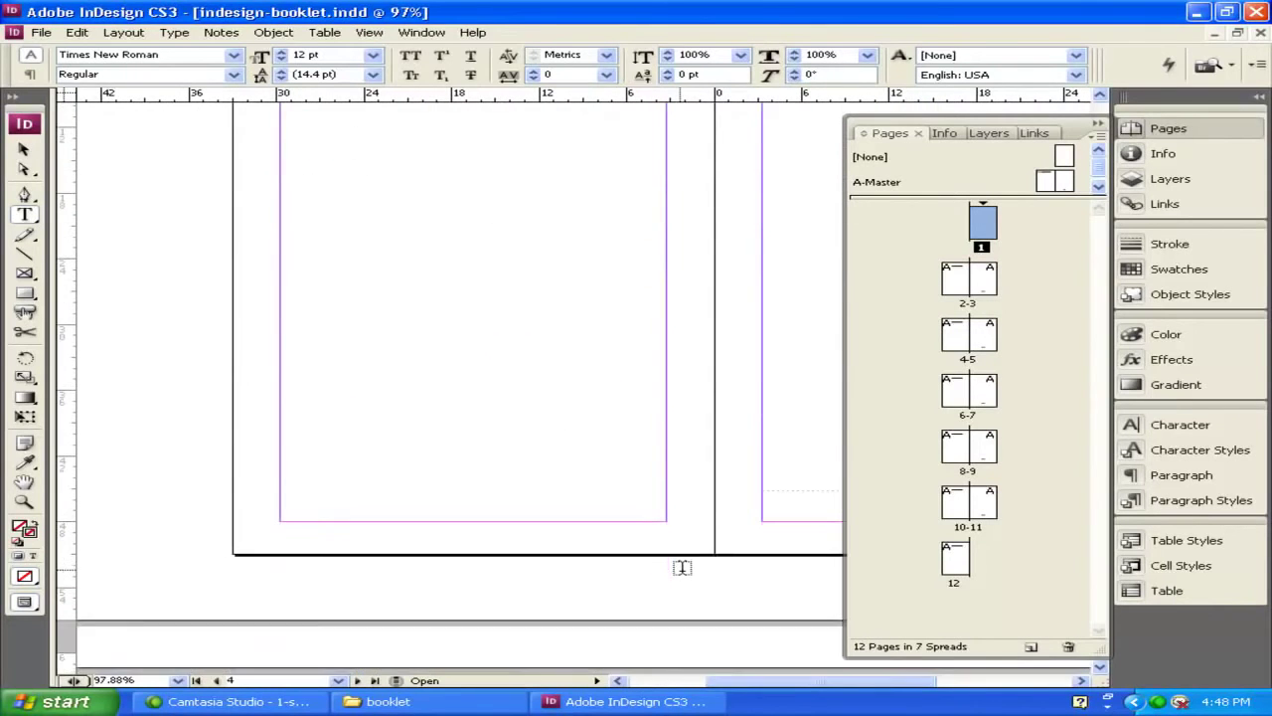
mouse_move(835, 686)
mouse_down()
mouse_move(879, 684)
mouse_move(817, 679)
mouse_move(859, 681)
mouse_up()
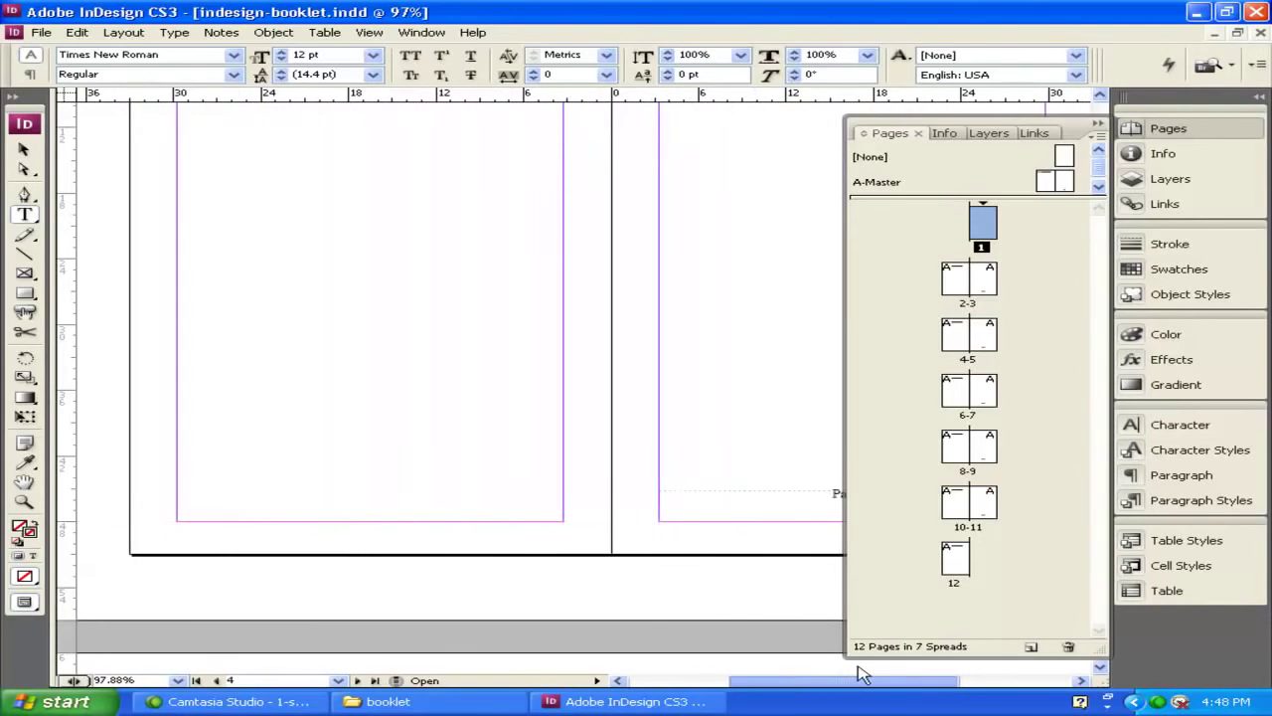
scroll(687, 537, up, 8)
scroll(687, 537, up, 11)
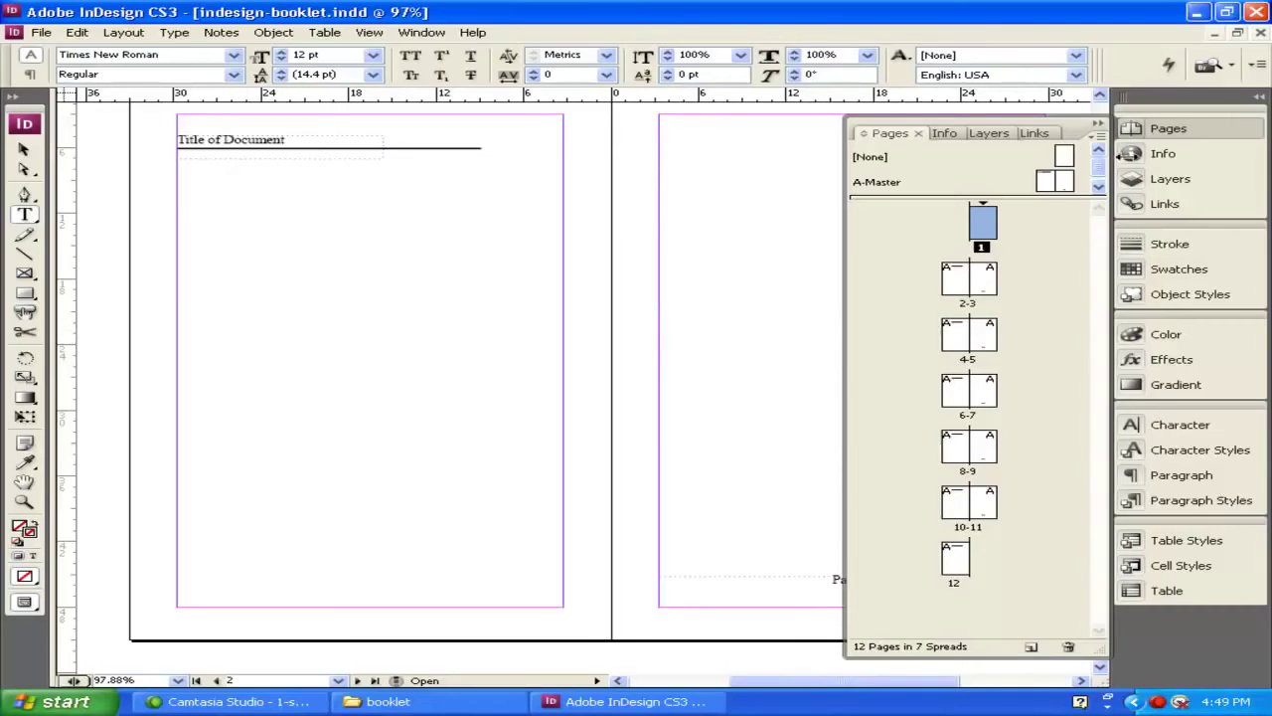
Enlarge the master pages section above the document page thumbnails and check the available master page commands.
drag(1034, 197, 1014, 287)
right_click(934, 222)
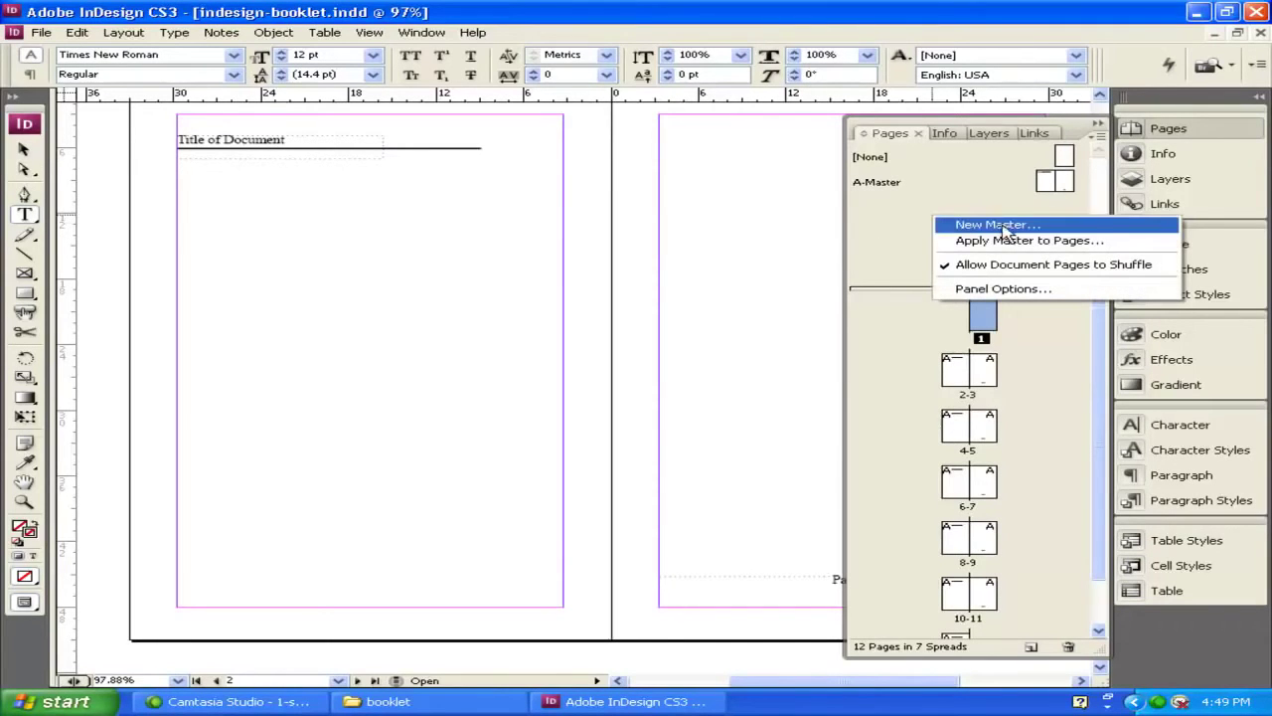
click(899, 191)
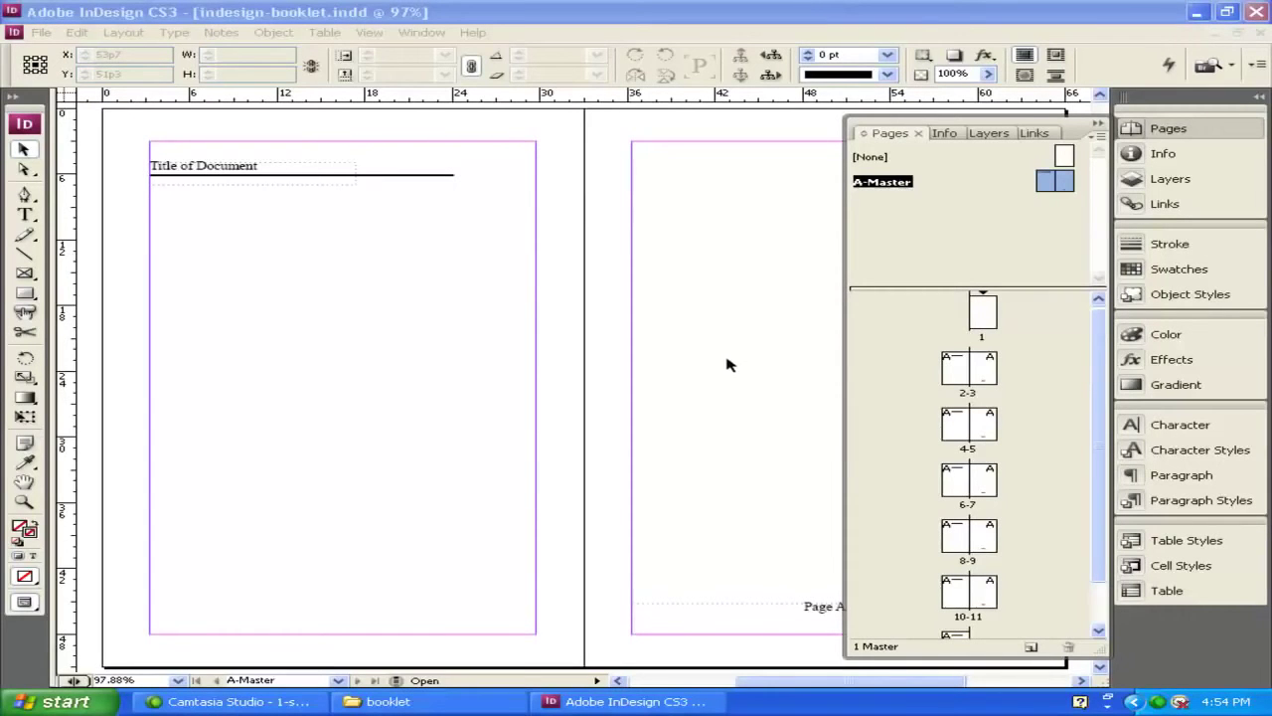
Add a text frame spanning the margins in the upper half of page 1 and enter "Collection of great works." in it.
double_click(979, 316)
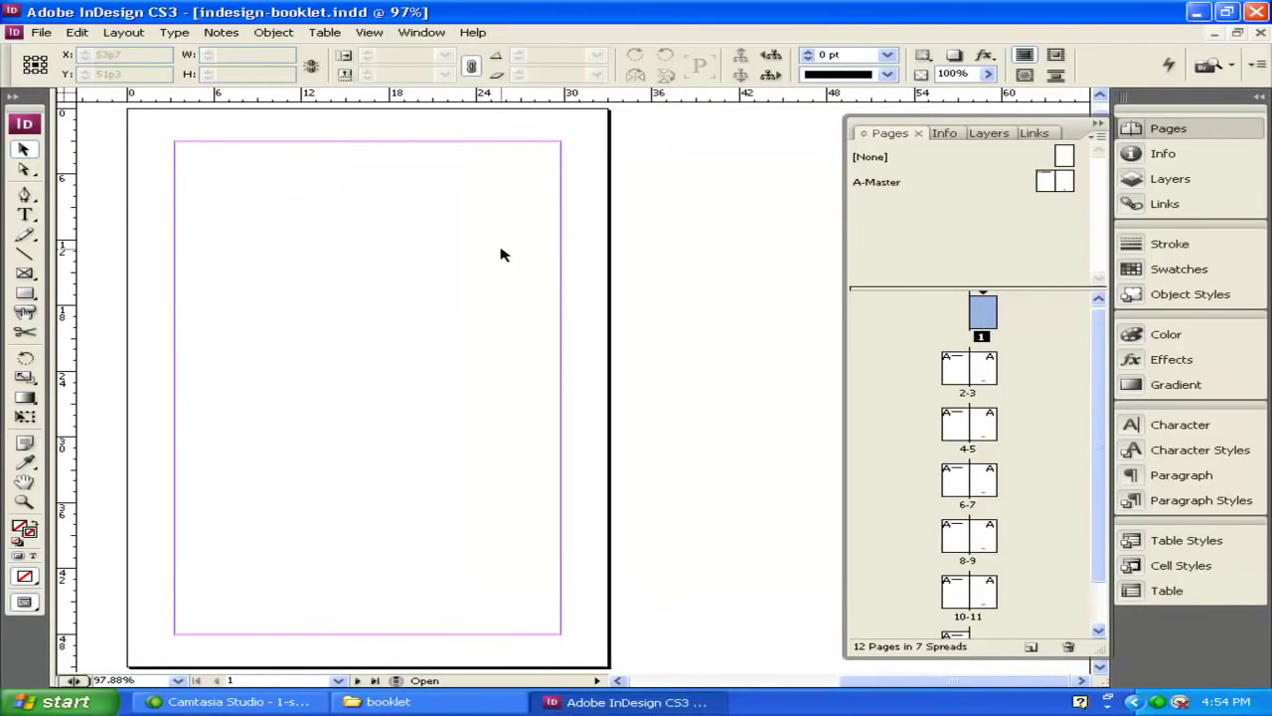
click(25, 219)
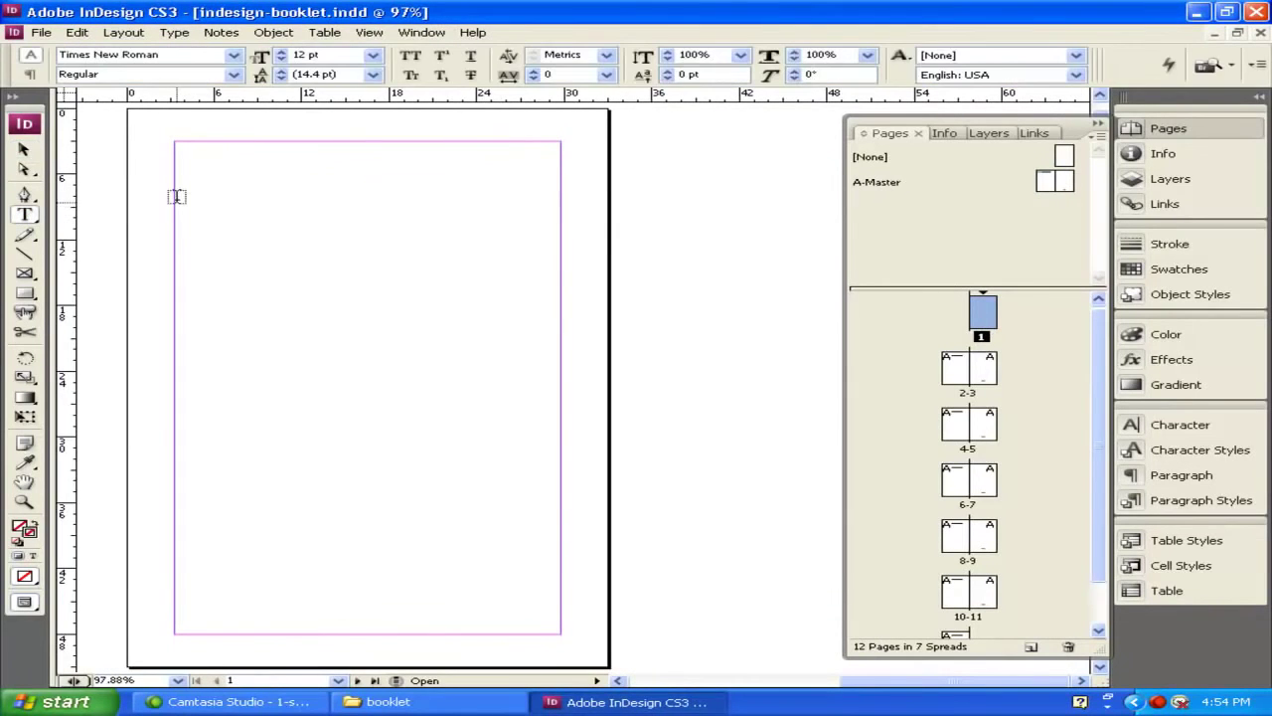
drag(176, 195, 341, 321)
drag(431, 344, 563, 384)
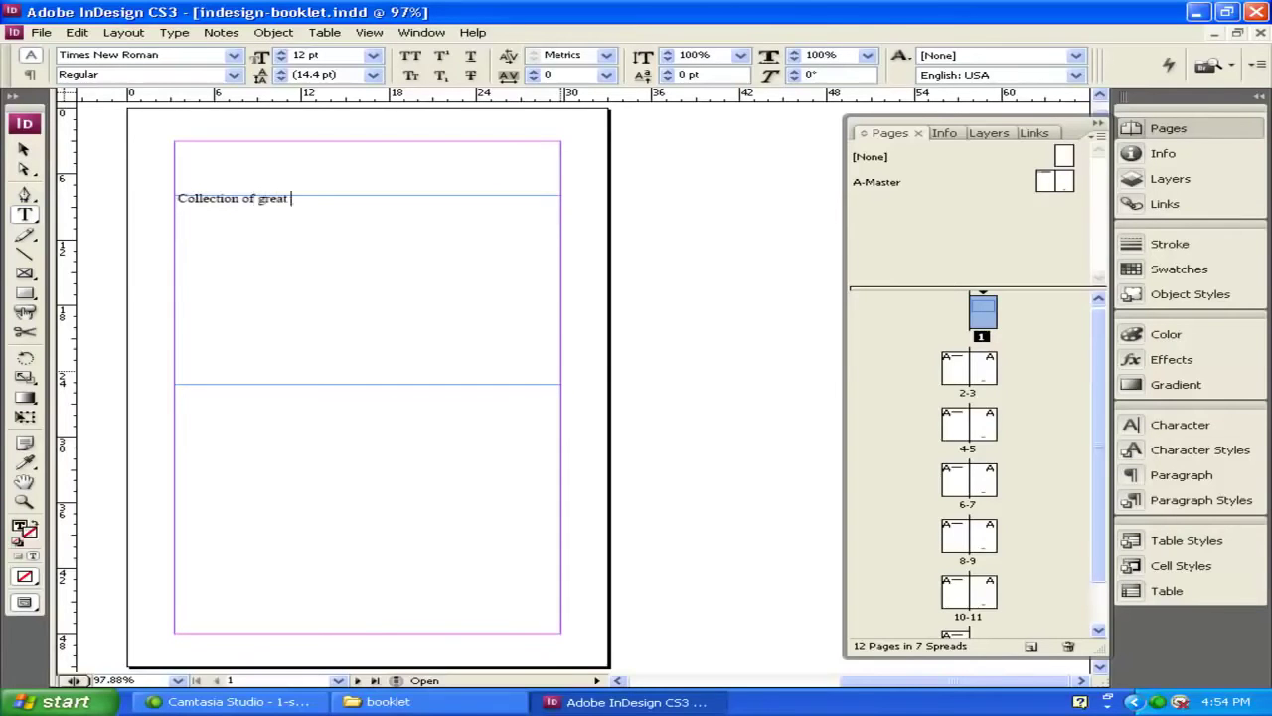
text(Collection of great works.)
Set the page 1 title text to 48 pt and center it within its frame.
drag(345, 198, 154, 181)
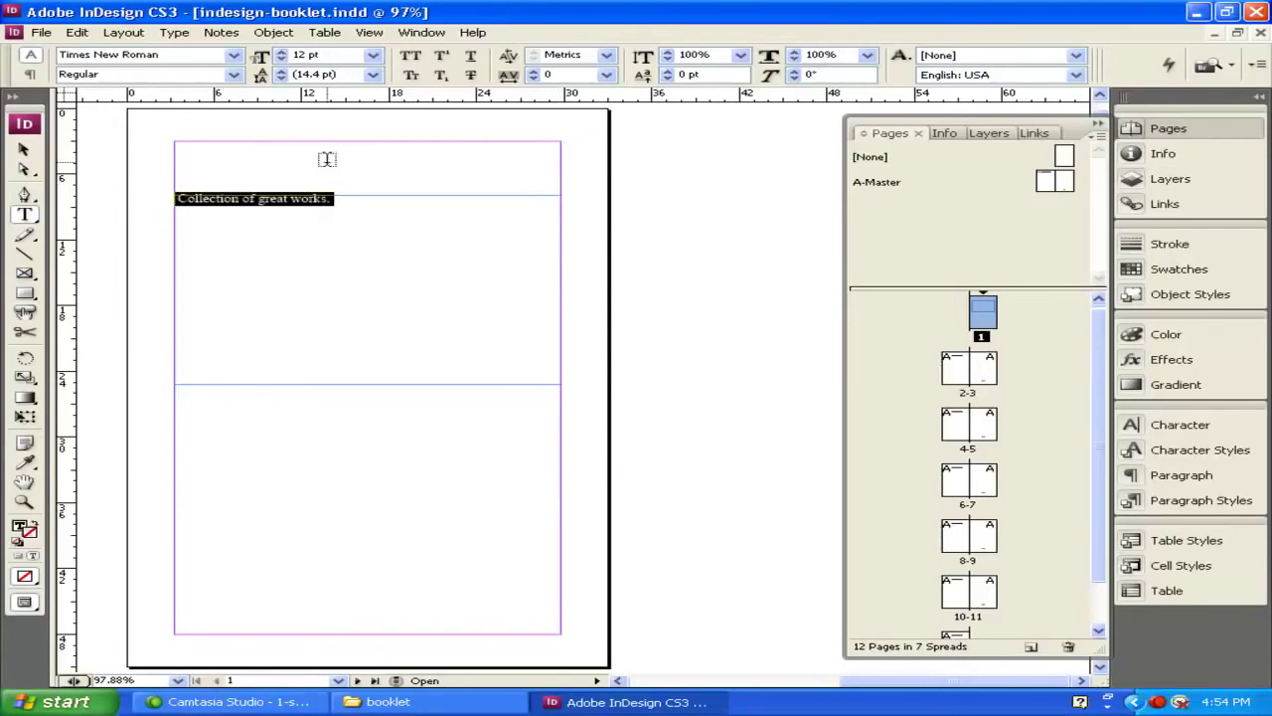
click(373, 56)
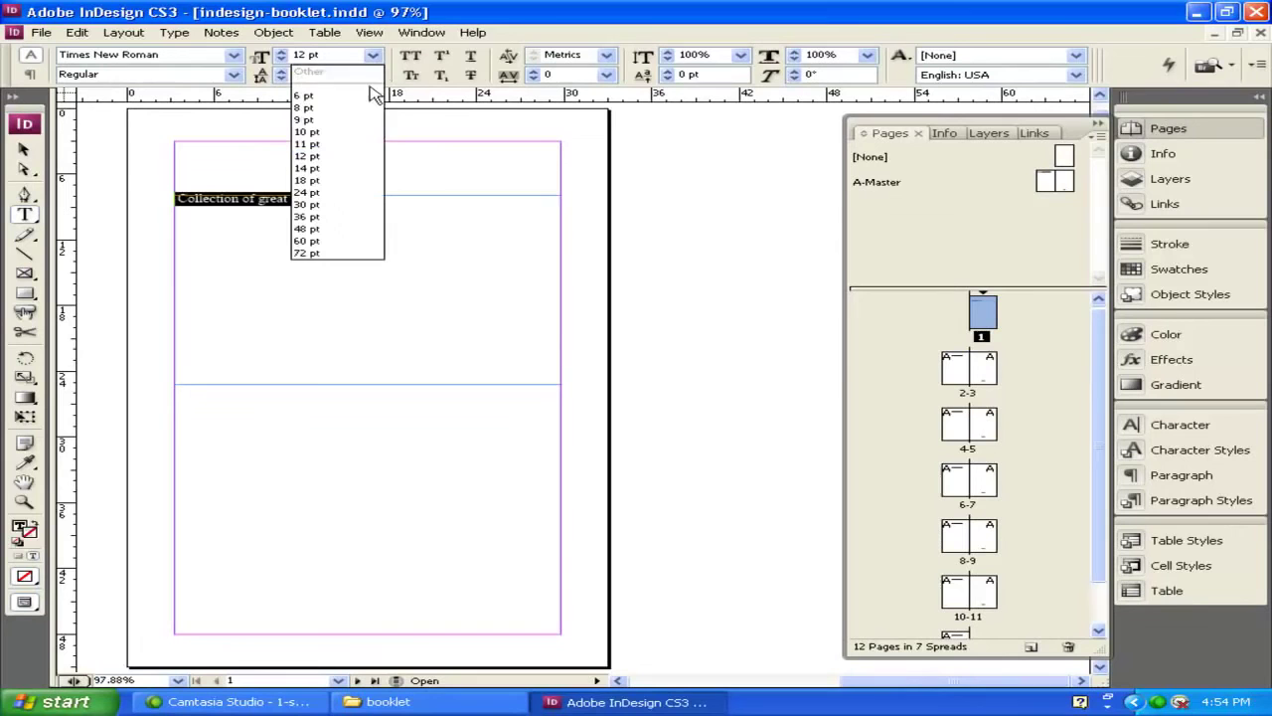
click(329, 231)
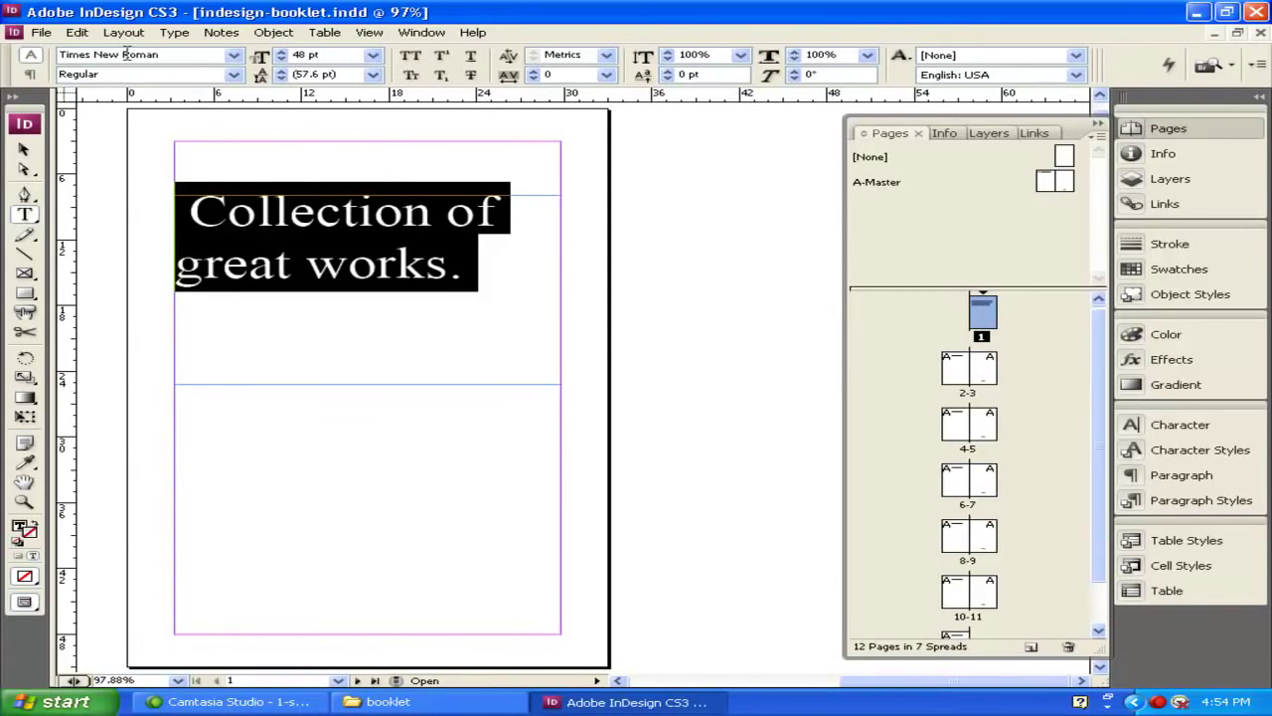
click(33, 75)
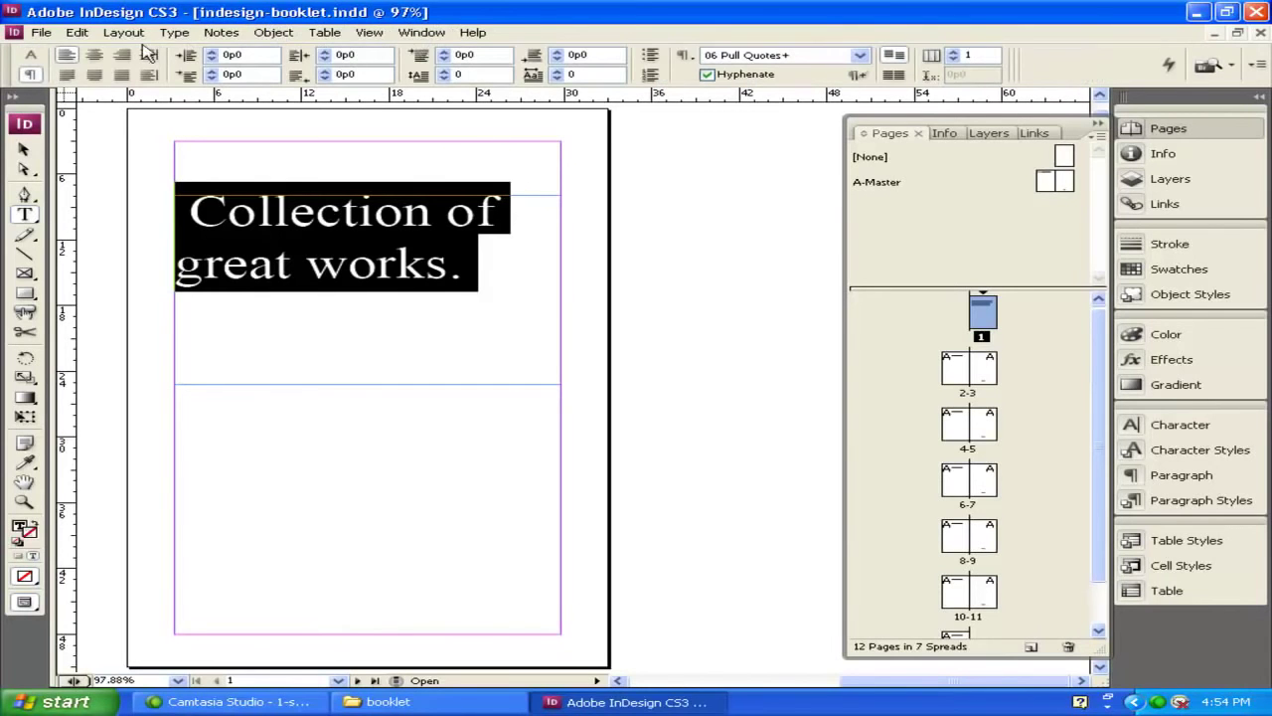
click(91, 55)
click(24, 149)
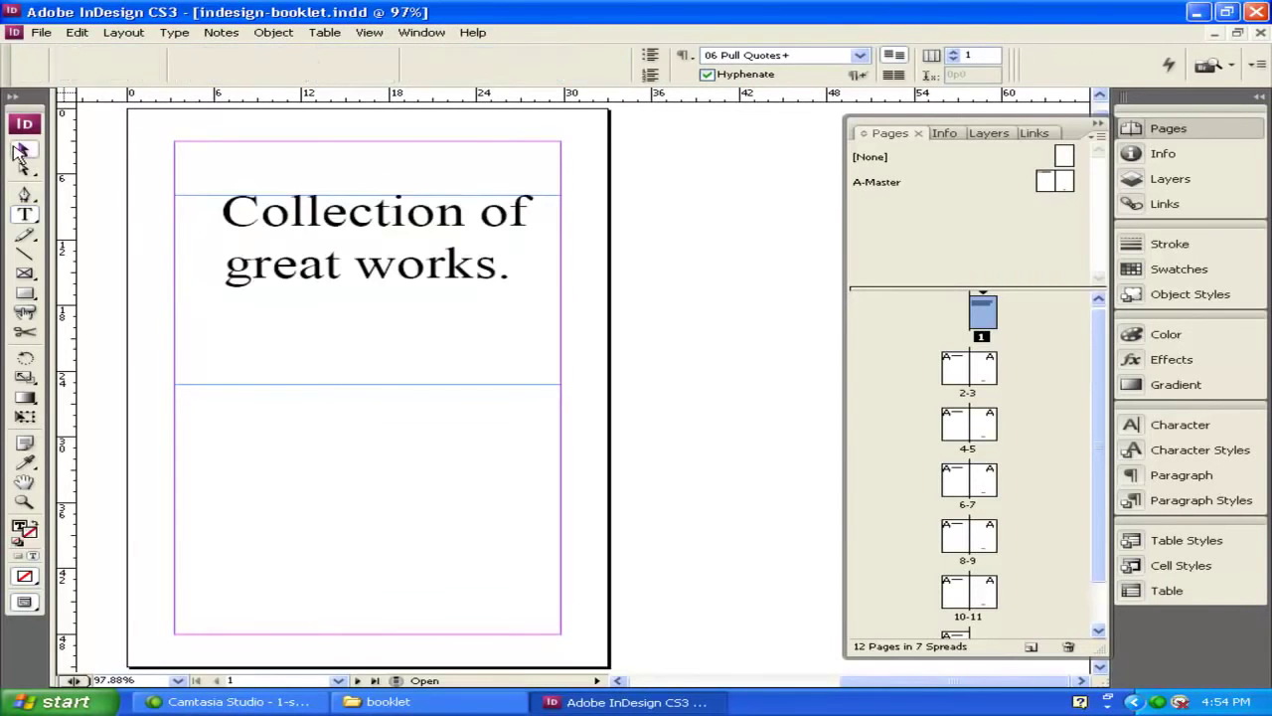
Add a frame about 15p5 by 3p10 against page 1's lower right margin with a right-aligned "Layed out by:" credit naming the layout author.
click(25, 213)
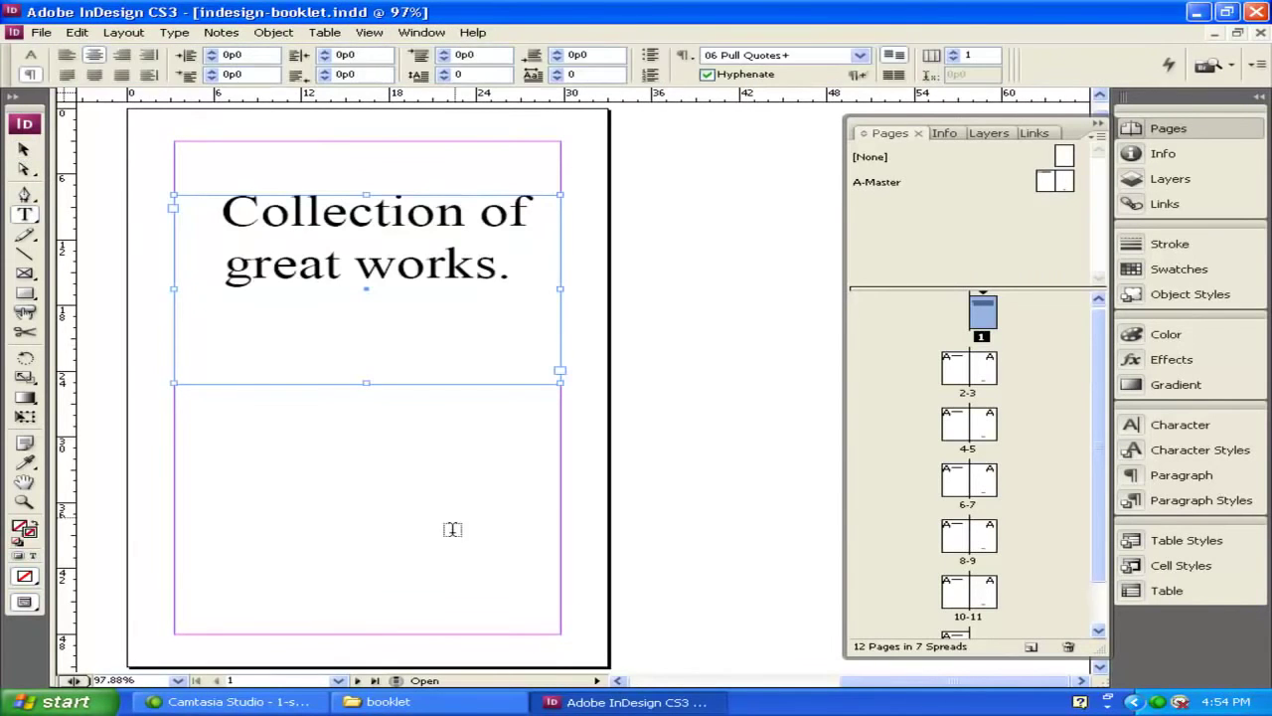
drag(336, 515, 560, 557)
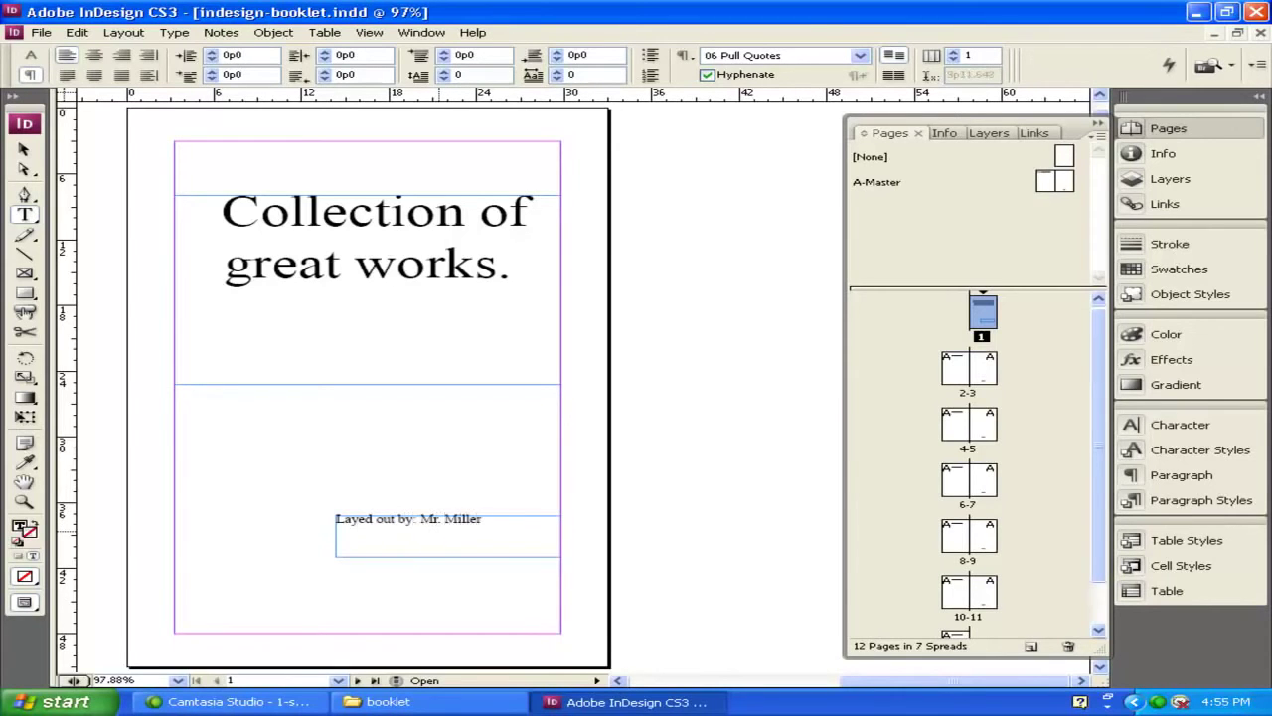
drag(484, 520, 325, 518)
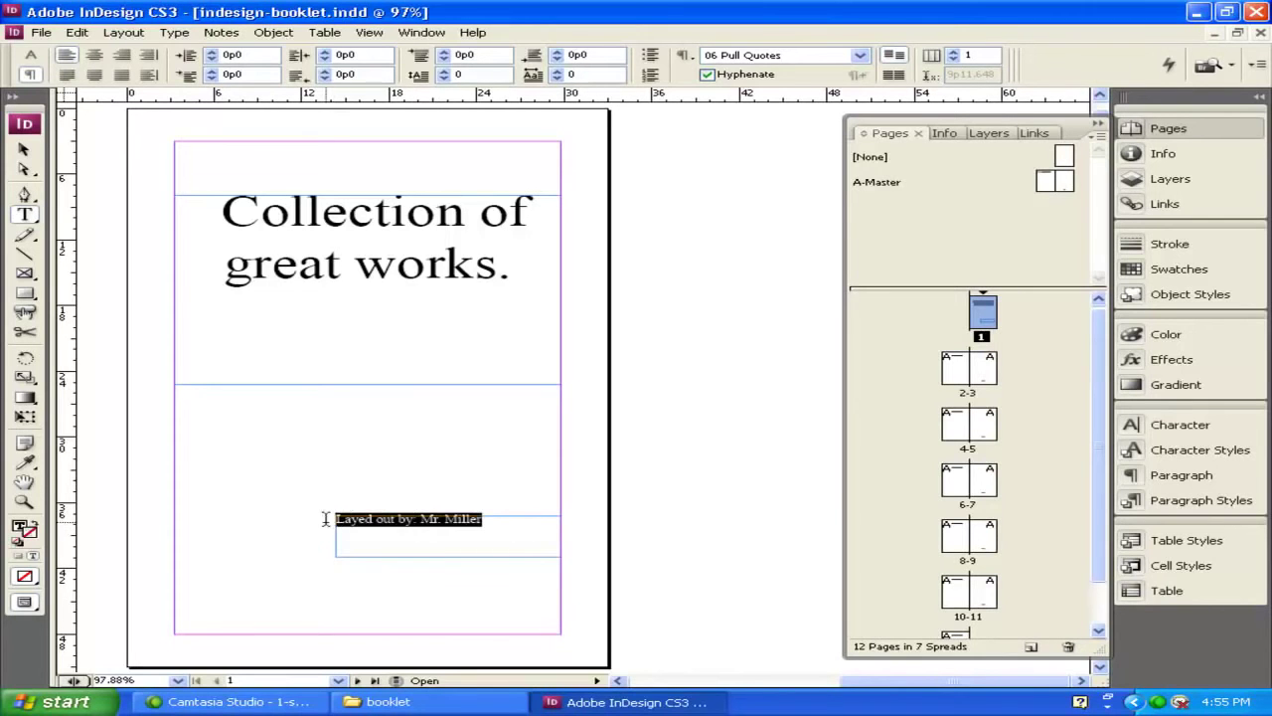
click(123, 55)
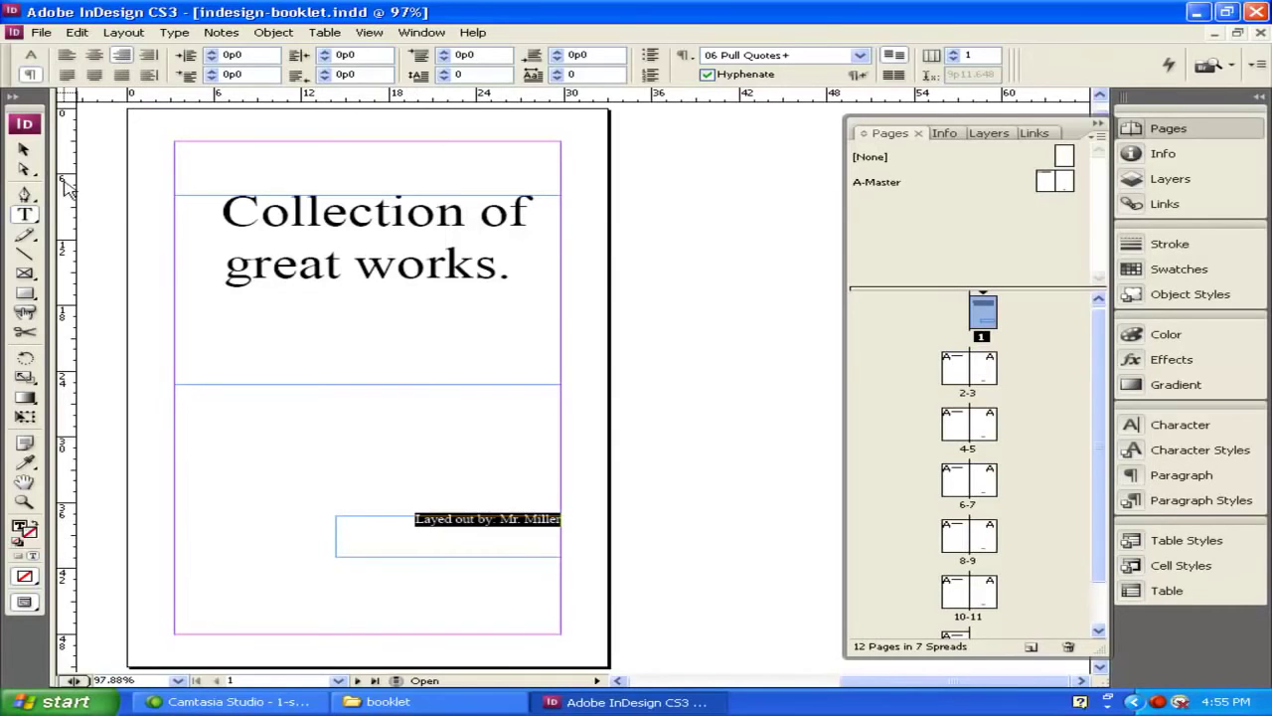
click(24, 149)
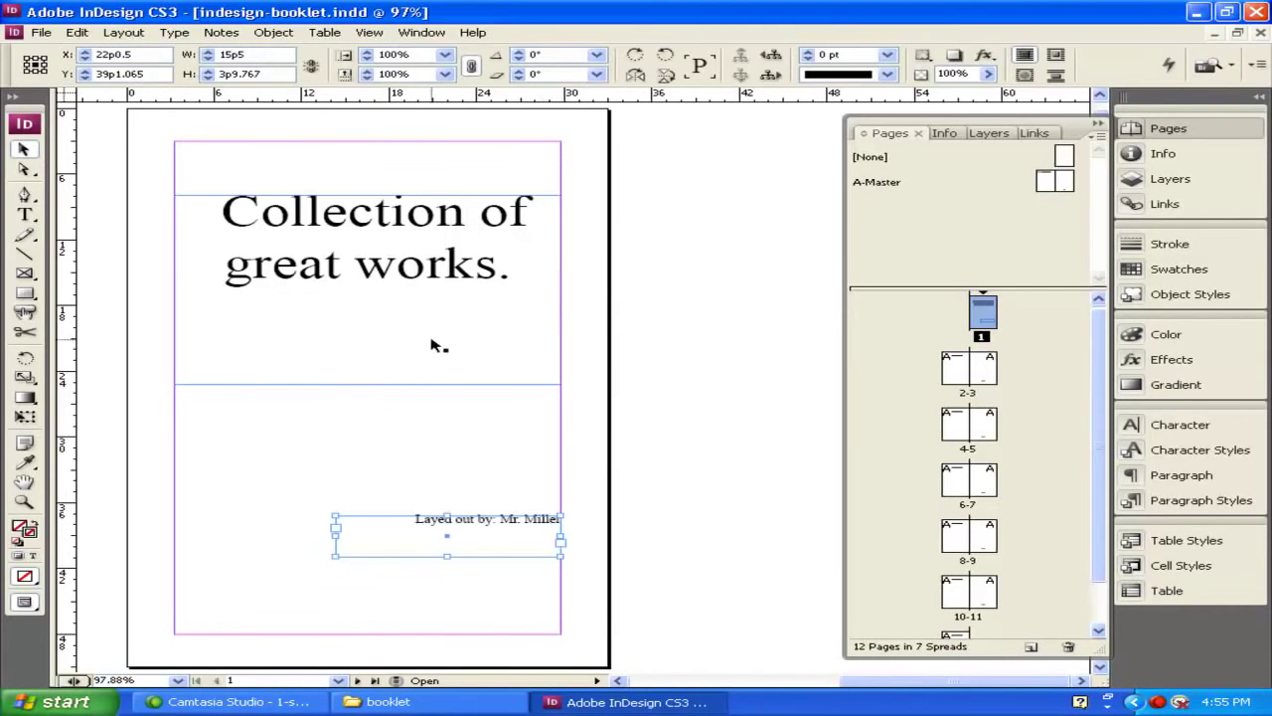
Apply the [None] master to page 2 to remove its title header.
double_click(960, 386)
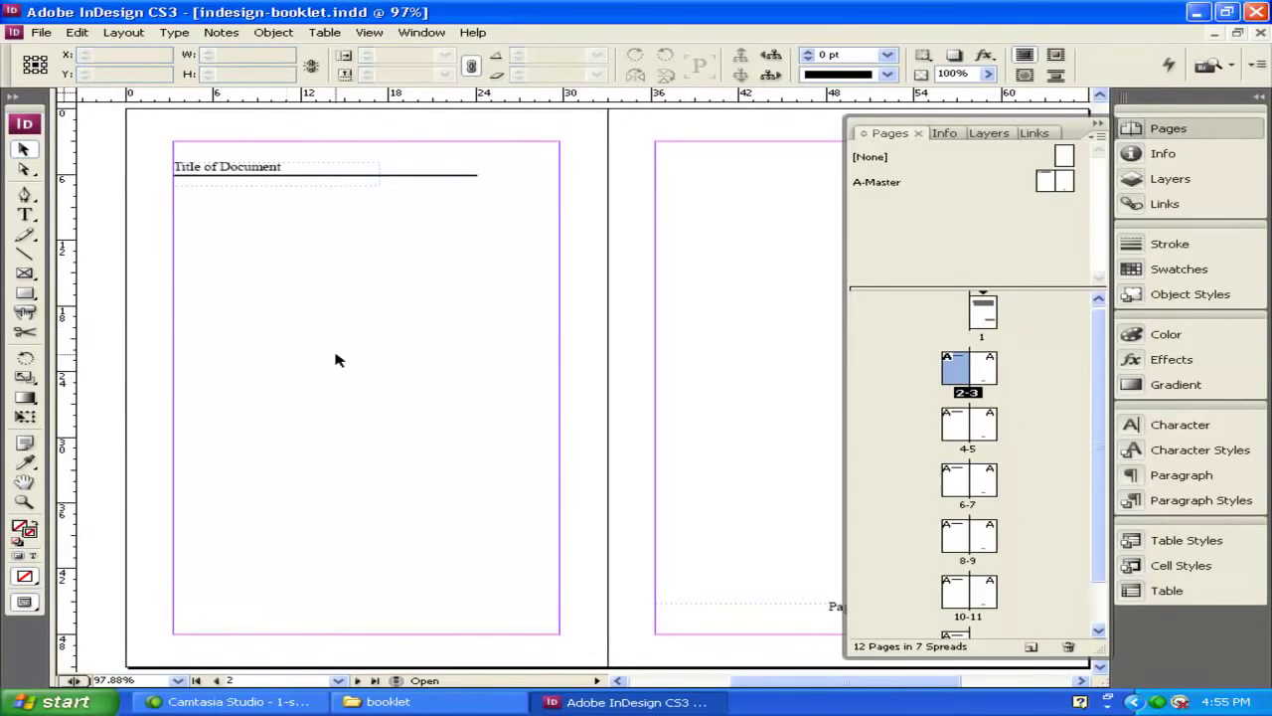
scroll(454, 422, up, 8)
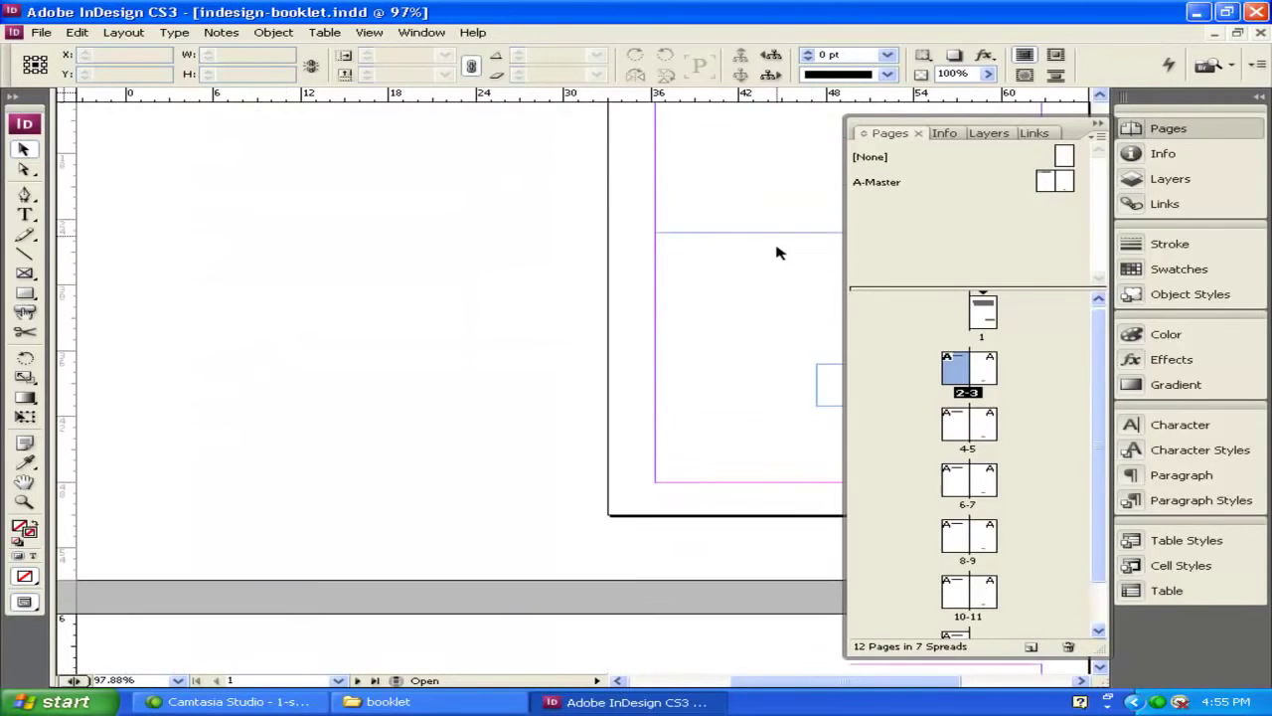
scroll(779, 256, up, 1)
scroll(757, 261, down, 5)
scroll(739, 294, down, 3)
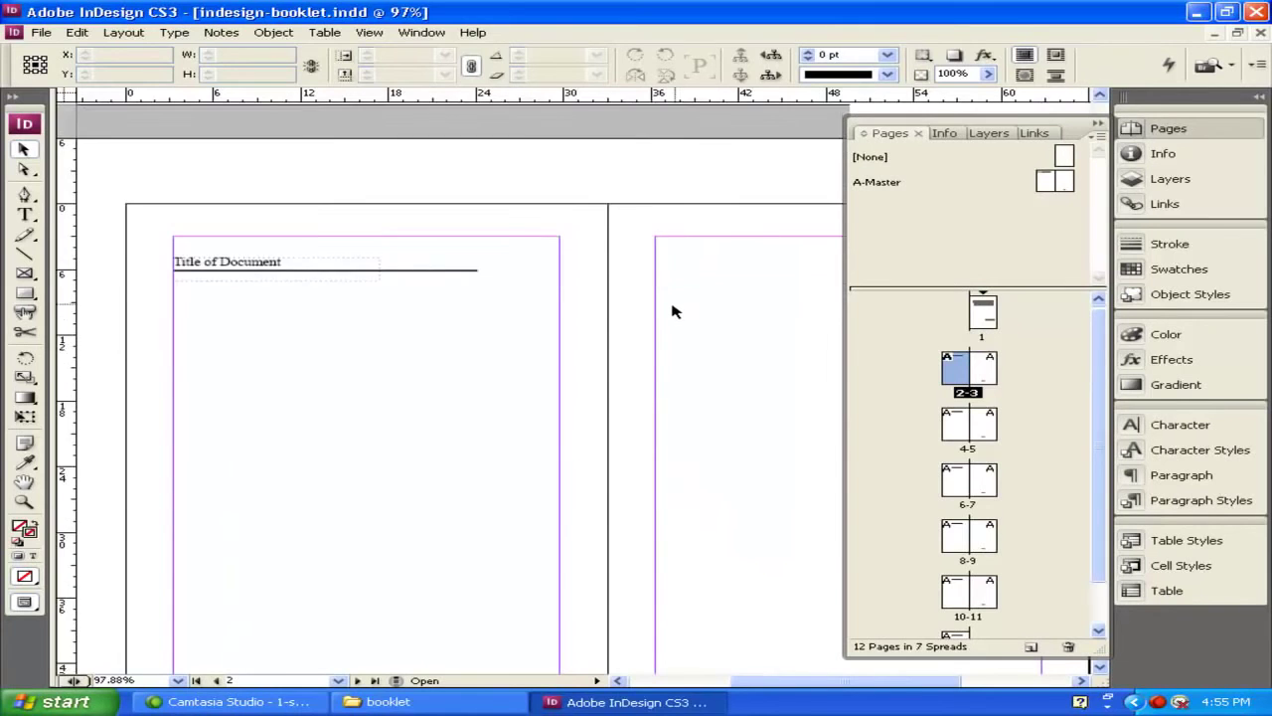
scroll(673, 312, down, 1)
scroll(334, 369, down, 2)
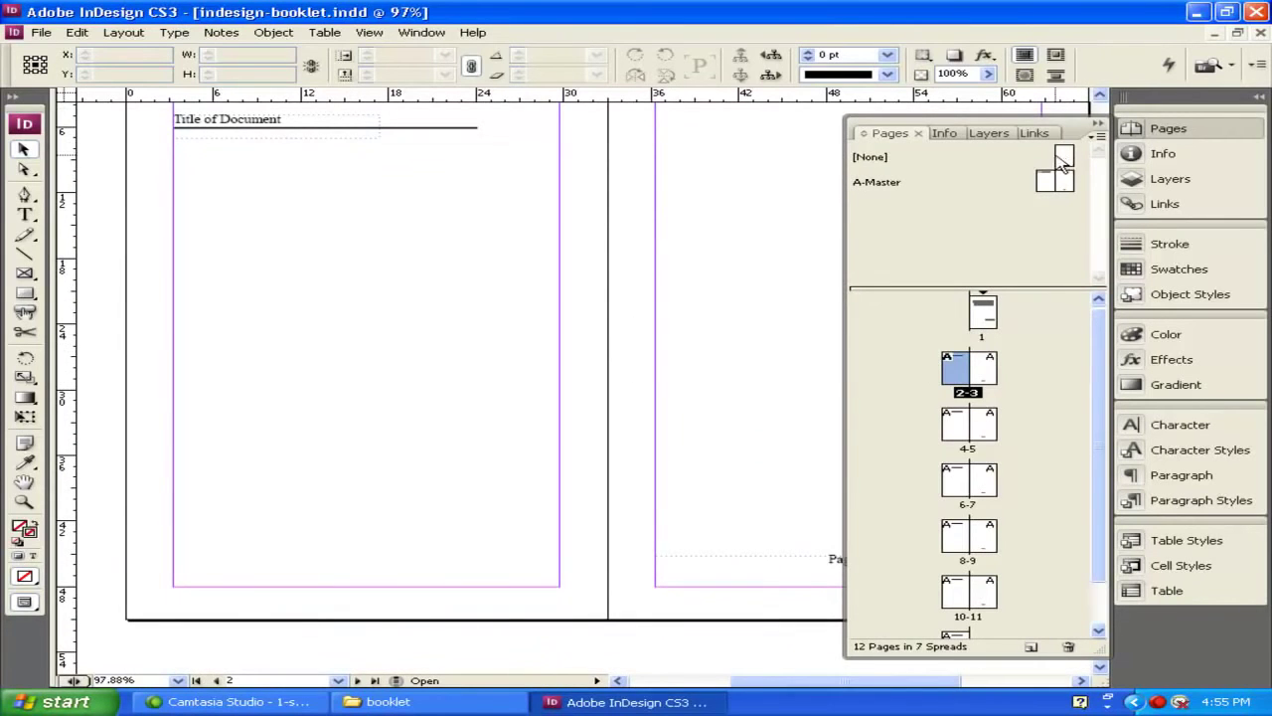
drag(1066, 162, 953, 369)
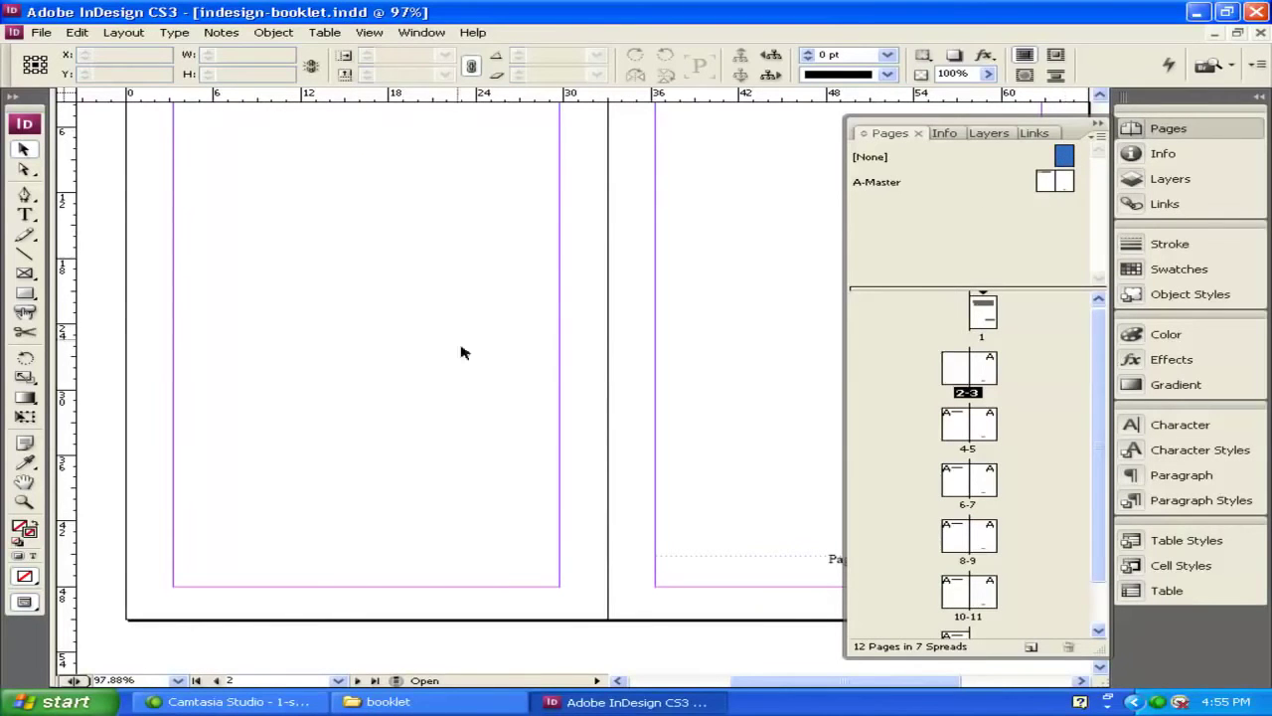
Add a text frame spanning the margins at the top of page 3 and enter "Table of Contents." in it.
drag(785, 682, 830, 684)
scroll(682, 523, down, 3)
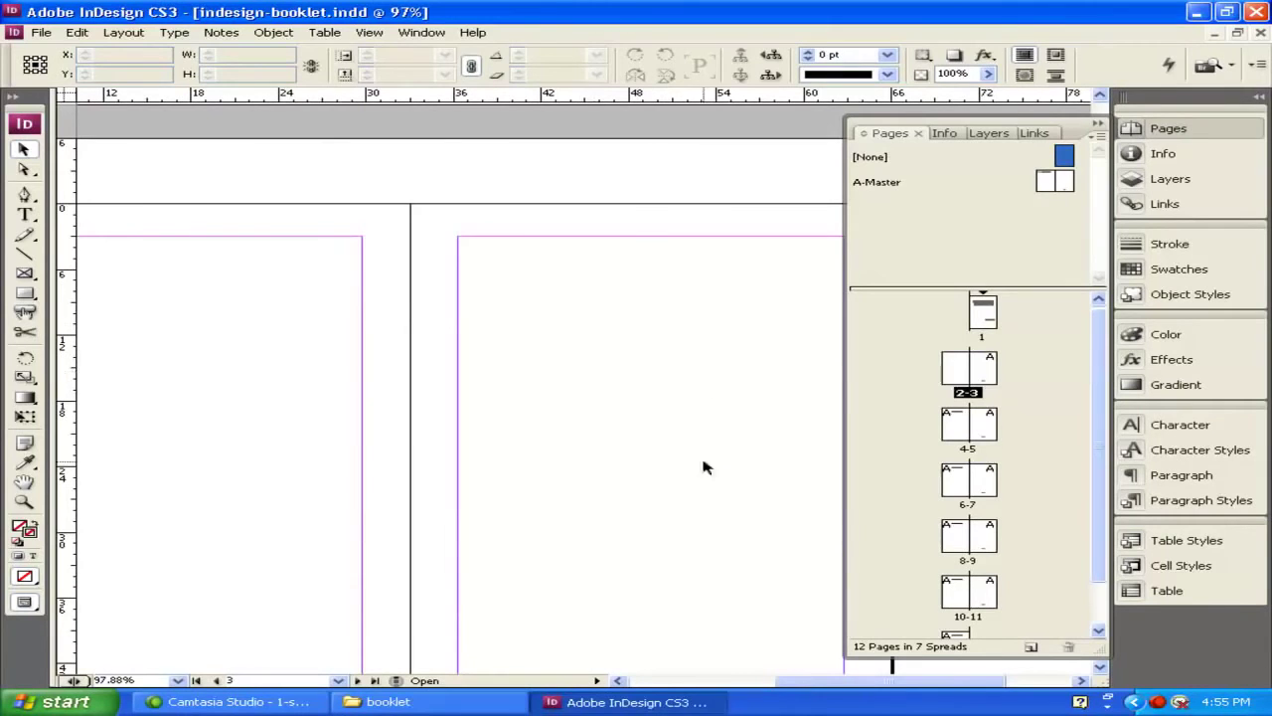
drag(810, 685, 830, 688)
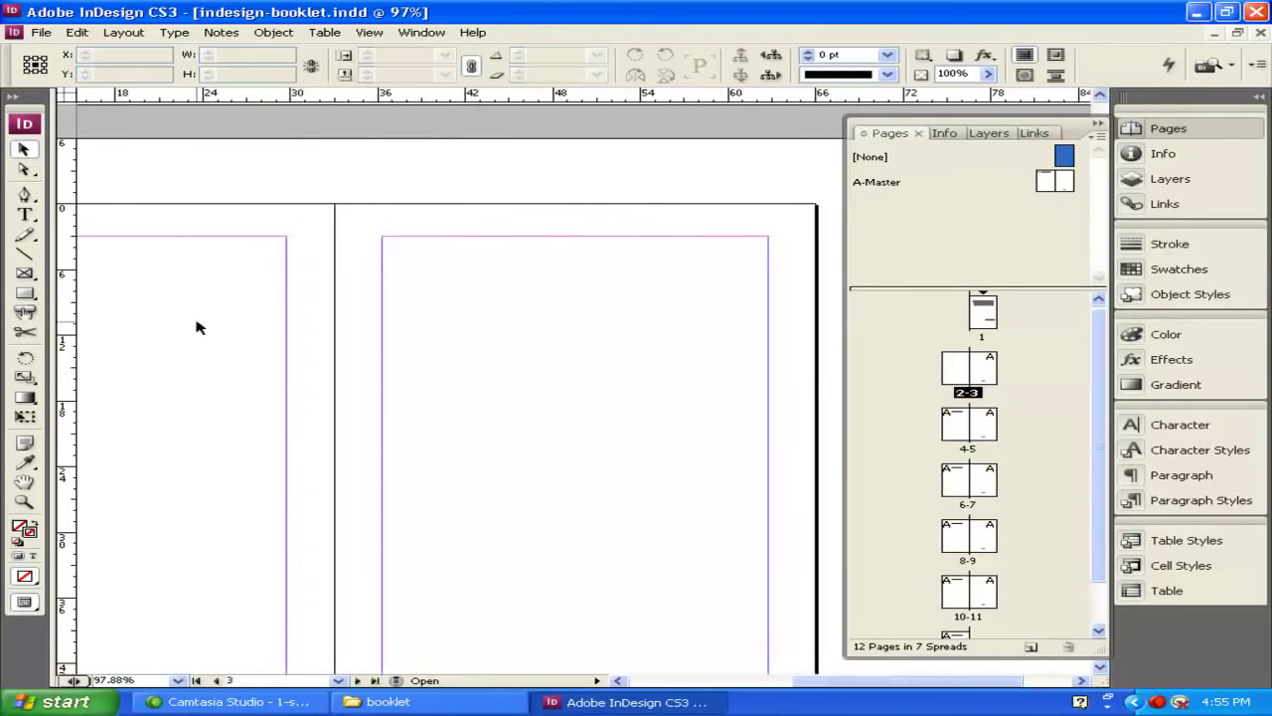
click(27, 214)
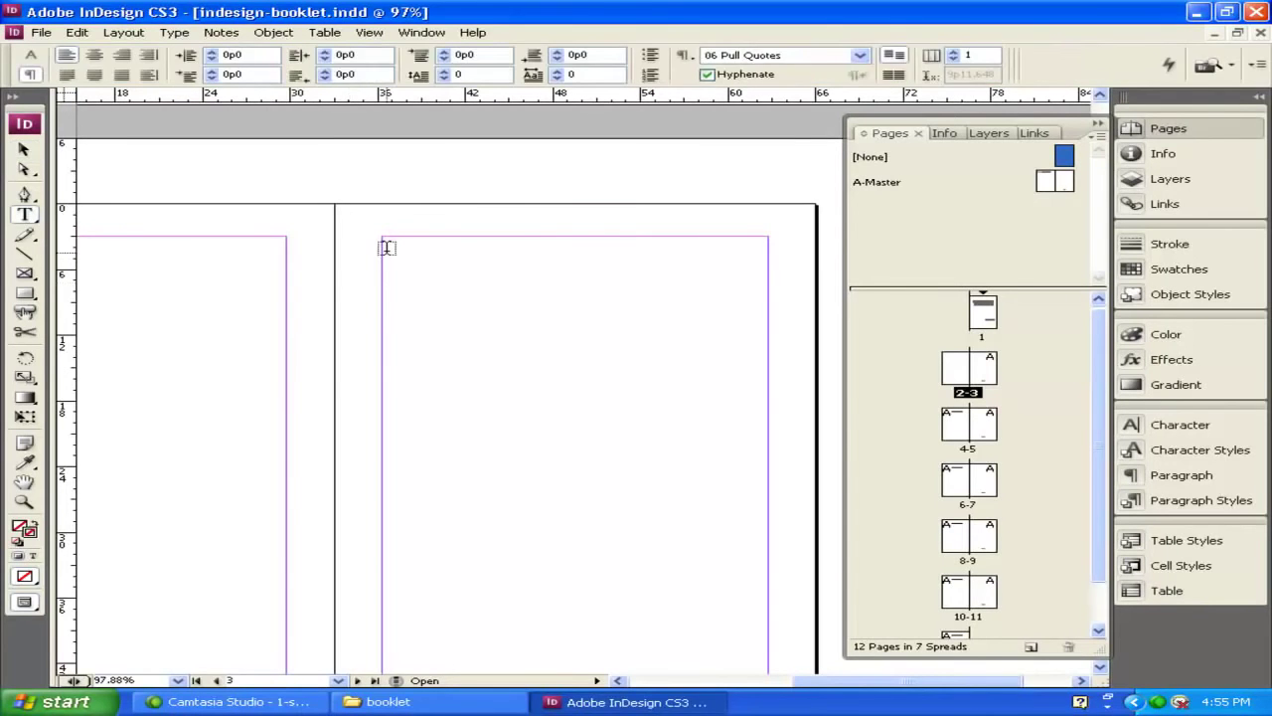
mouse_move(382, 242)
mouse_down()
mouse_move(574, 321)
mouse_move(769, 365)
mouse_up()
text(Table of Contents)
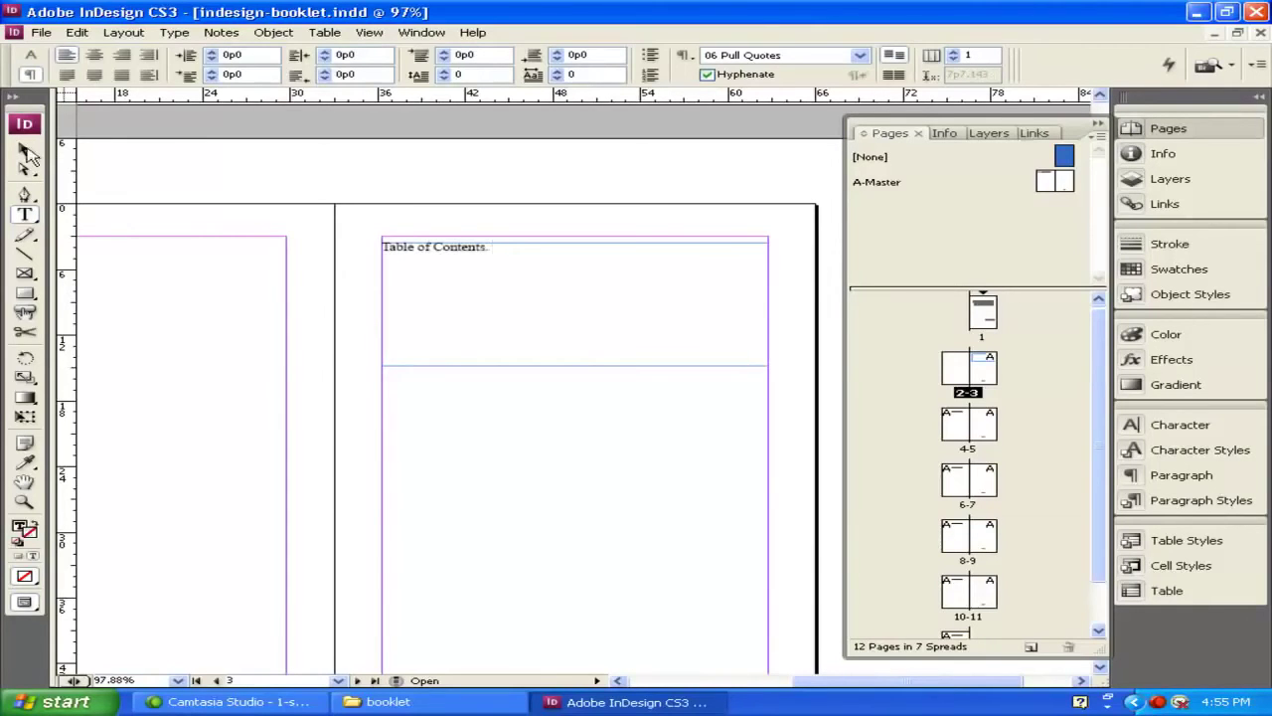
Shorten the "Table of Contents." frame on page 3 to about 0p10 high so it fits its single line, then deselect it.
click(26, 151)
drag(575, 366, 568, 253)
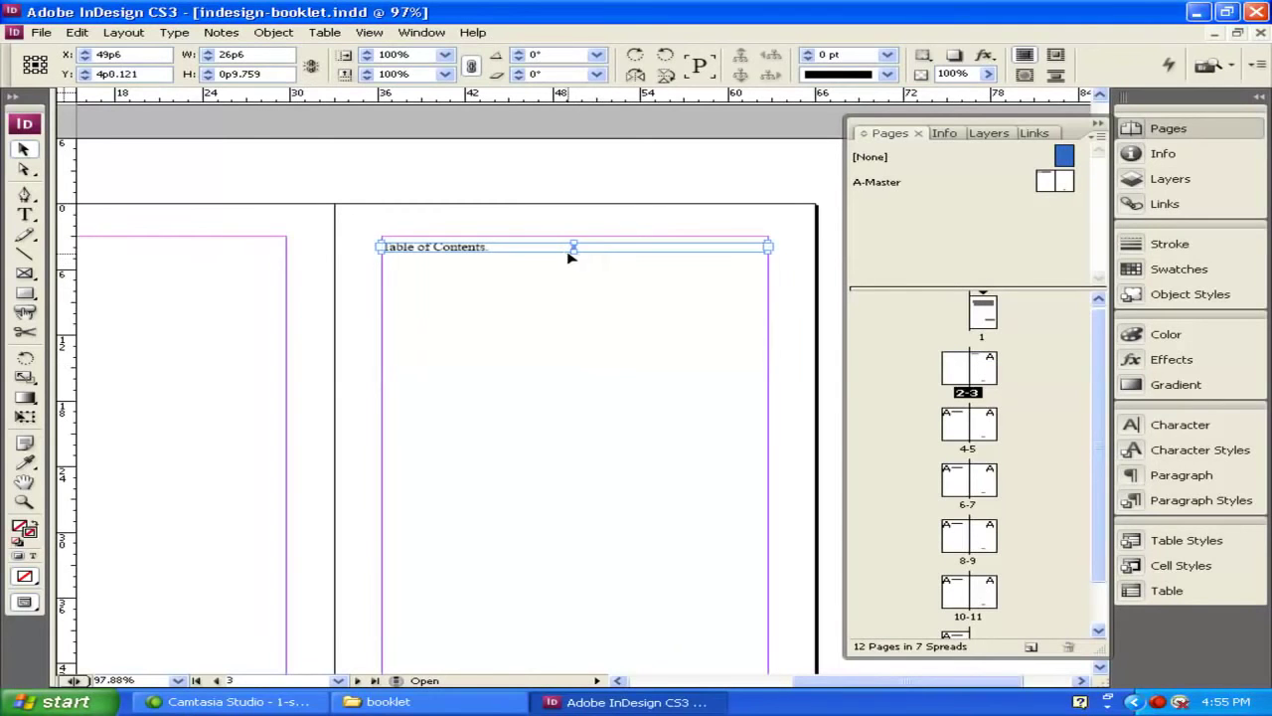
click(565, 300)
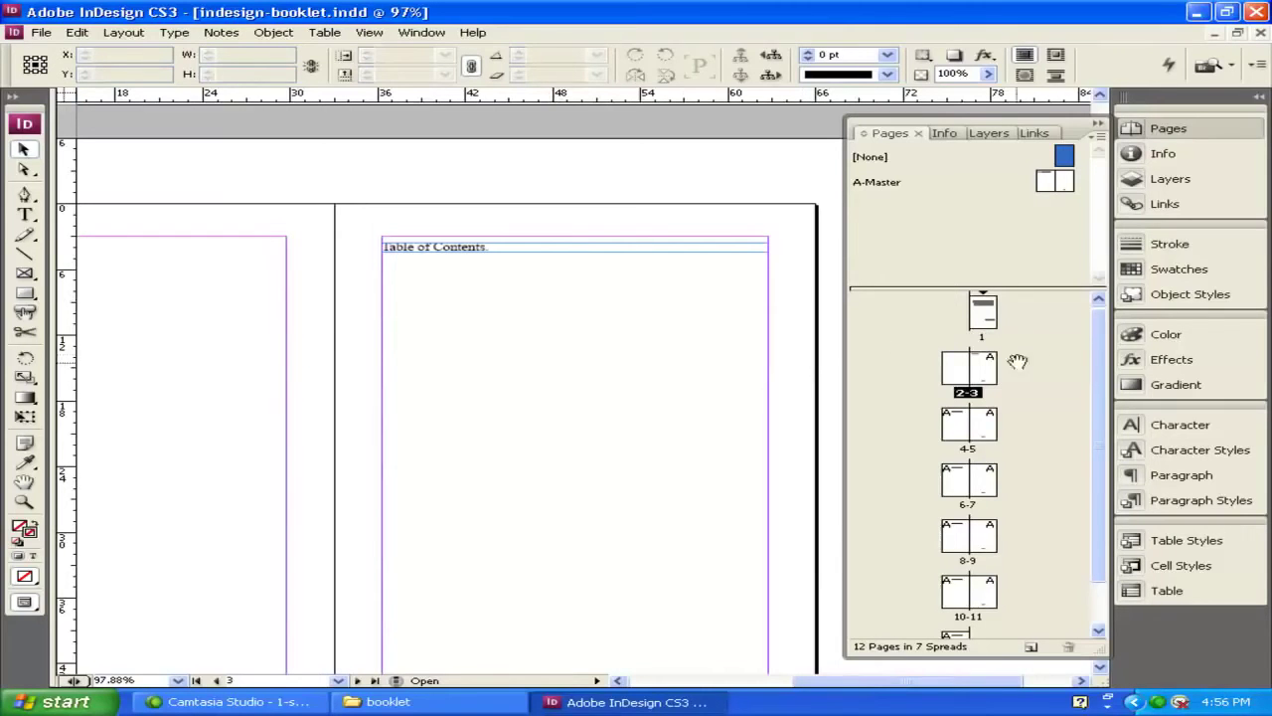
Apply the [None] master to page 4 to remove its title header.
double_click(966, 425)
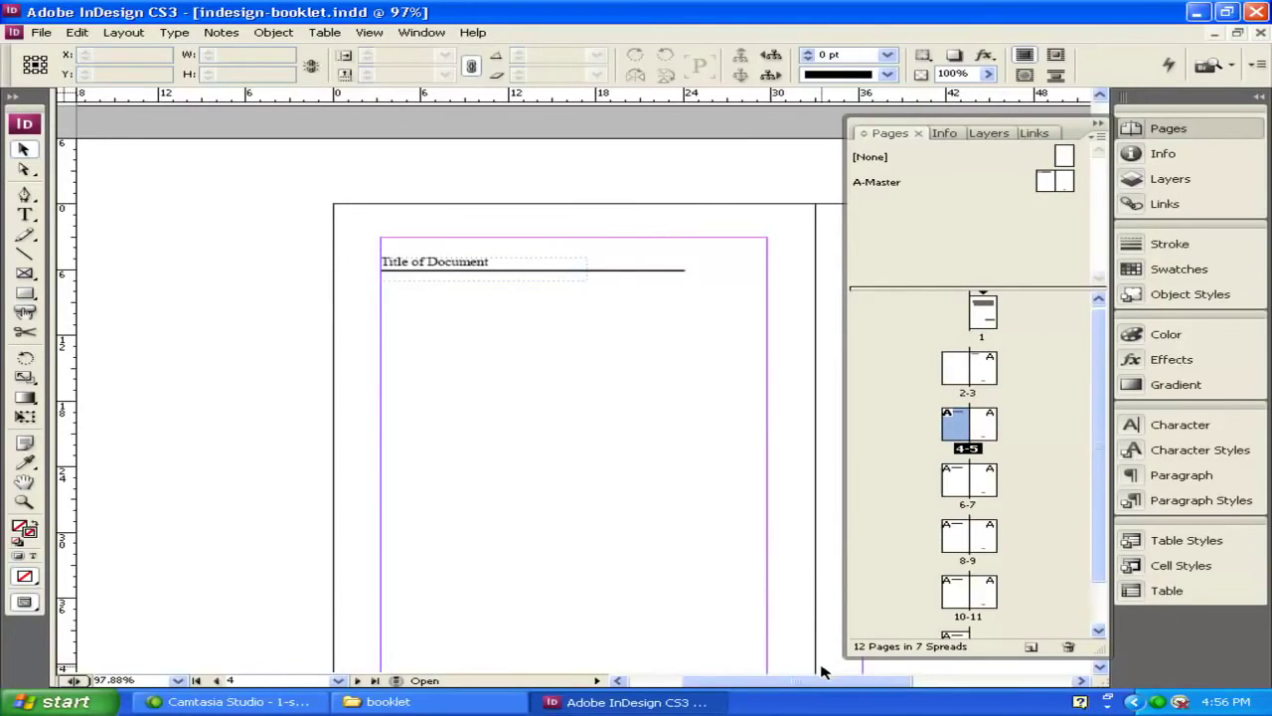
drag(823, 680, 848, 680)
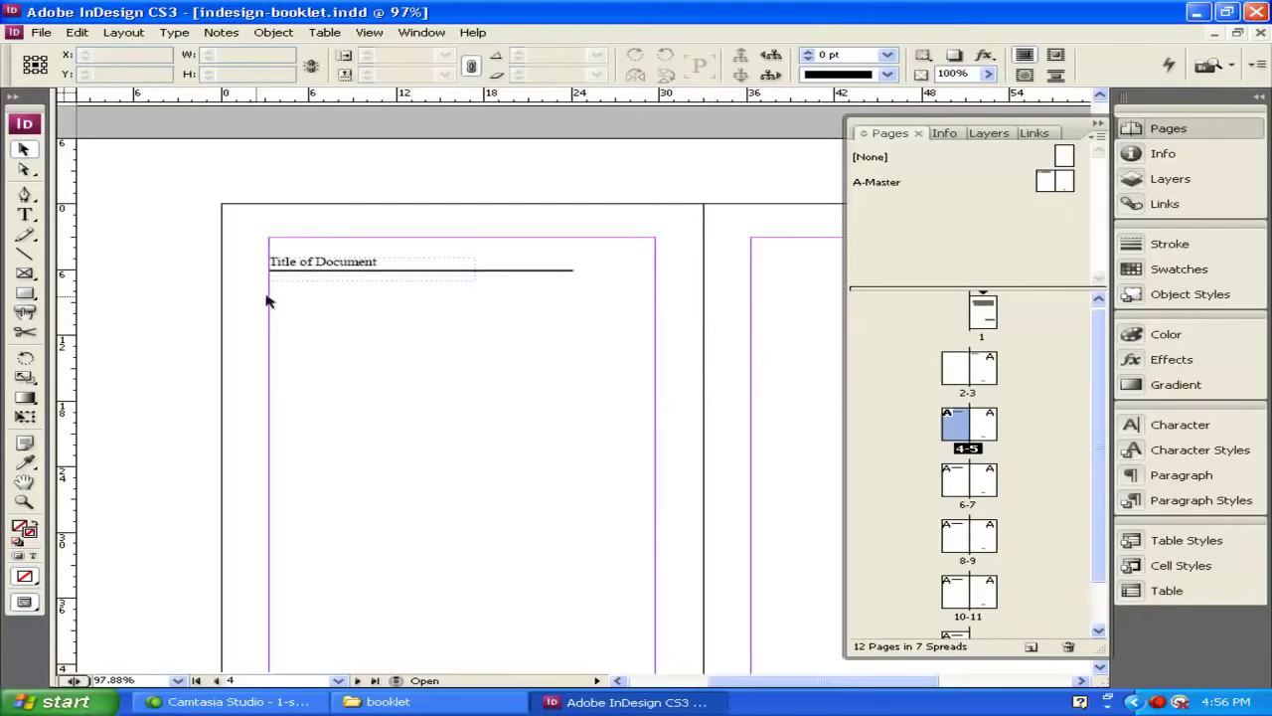
drag(1063, 157, 952, 422)
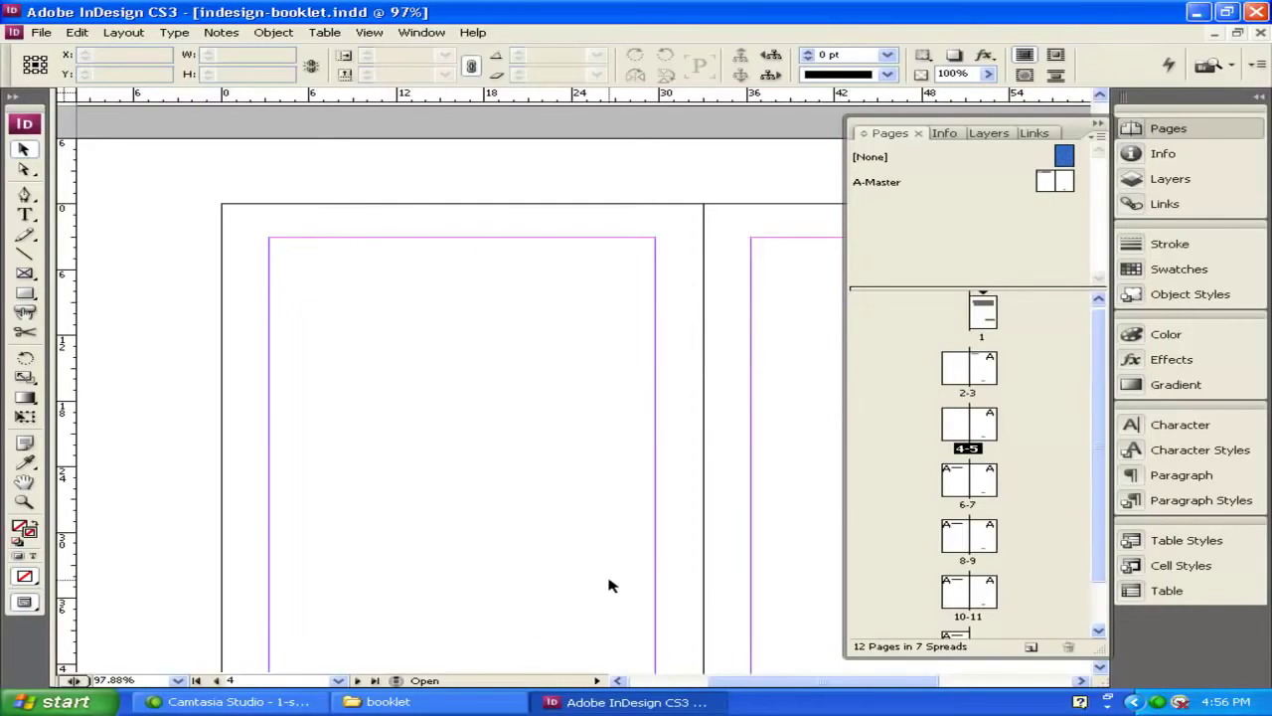
Look over page 5, switch to the booklet folder in Windows Explorer and view the story files in its text folder.
drag(745, 684, 813, 684)
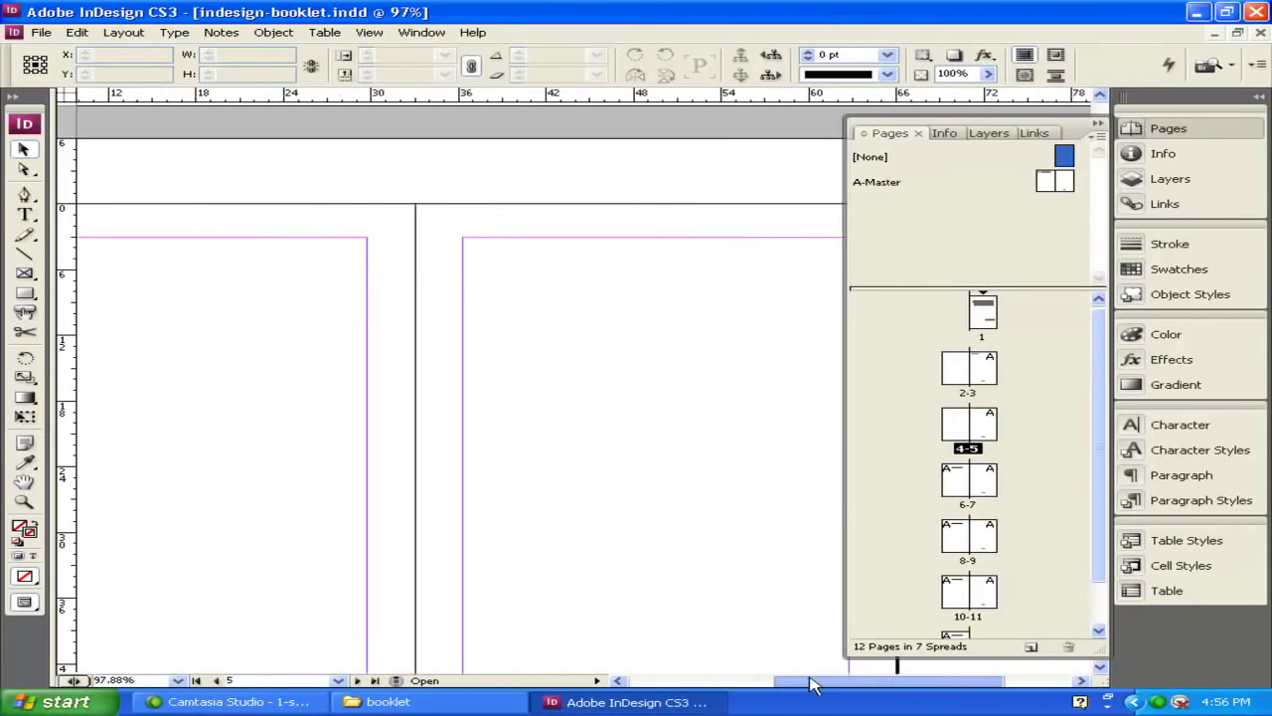
click(998, 433)
drag(1102, 426, 1121, 492)
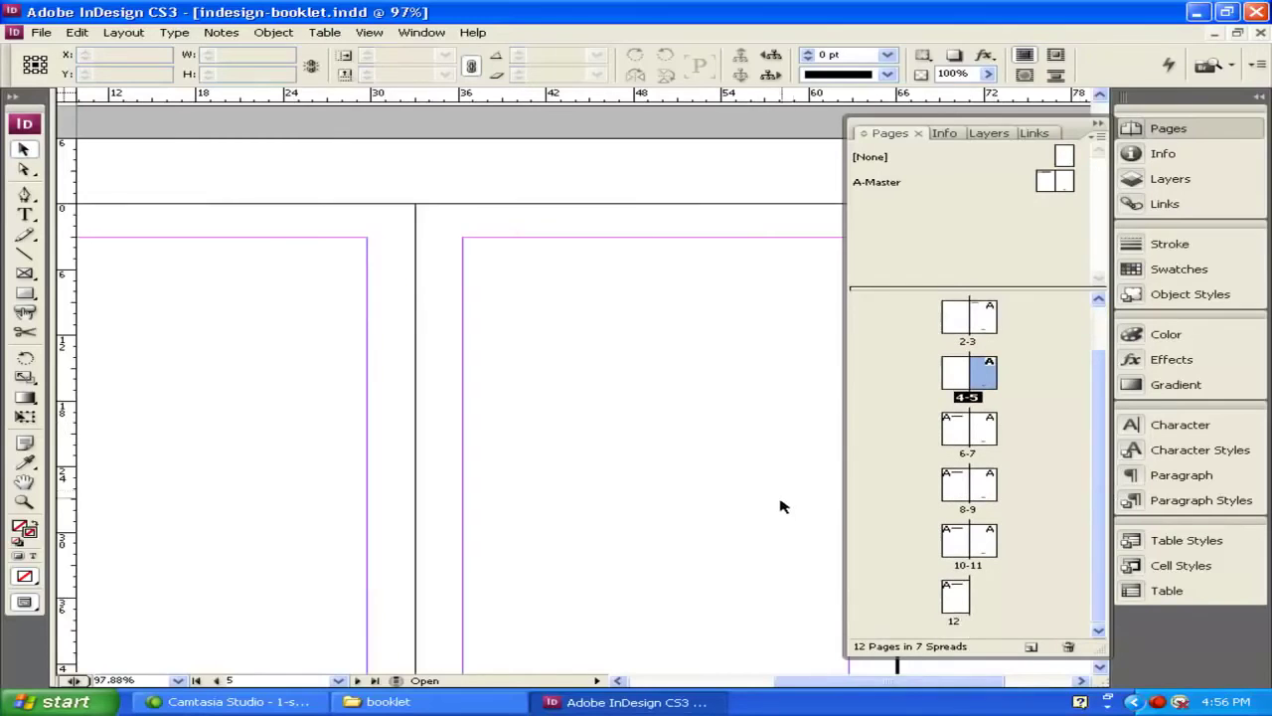
scroll(781, 509, down, 5)
scroll(691, 545, up, 5)
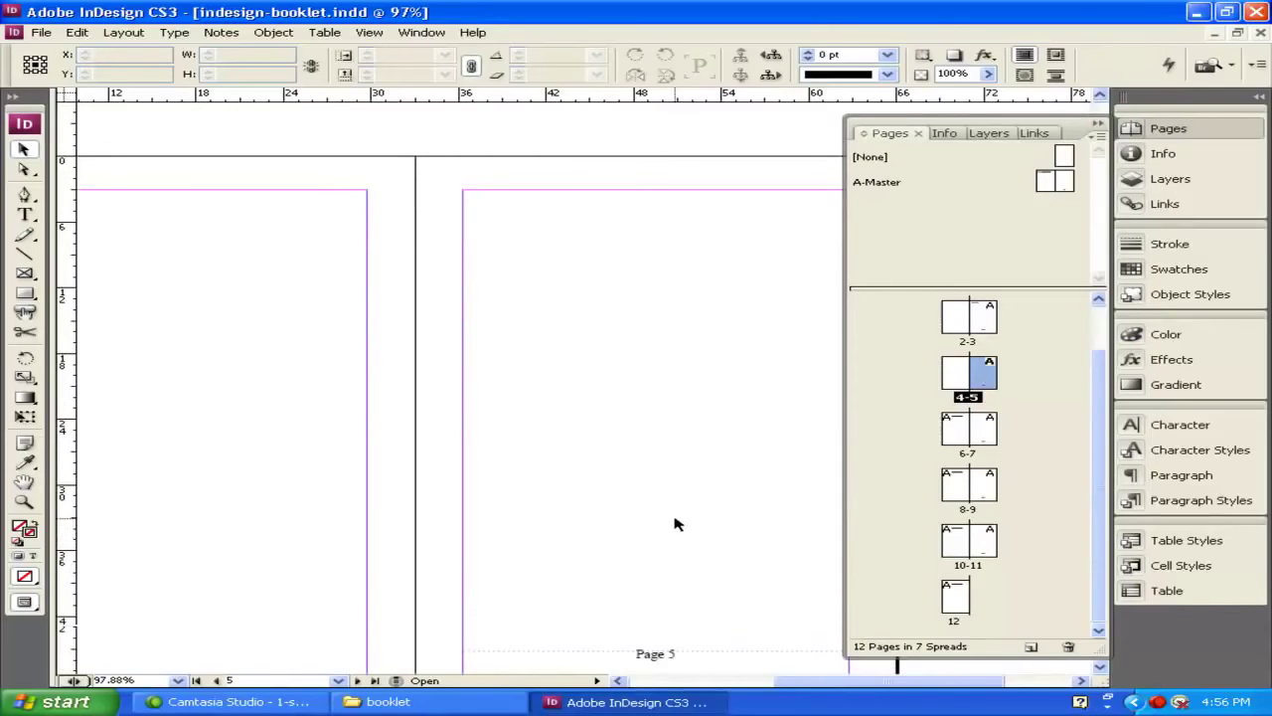
click(478, 704)
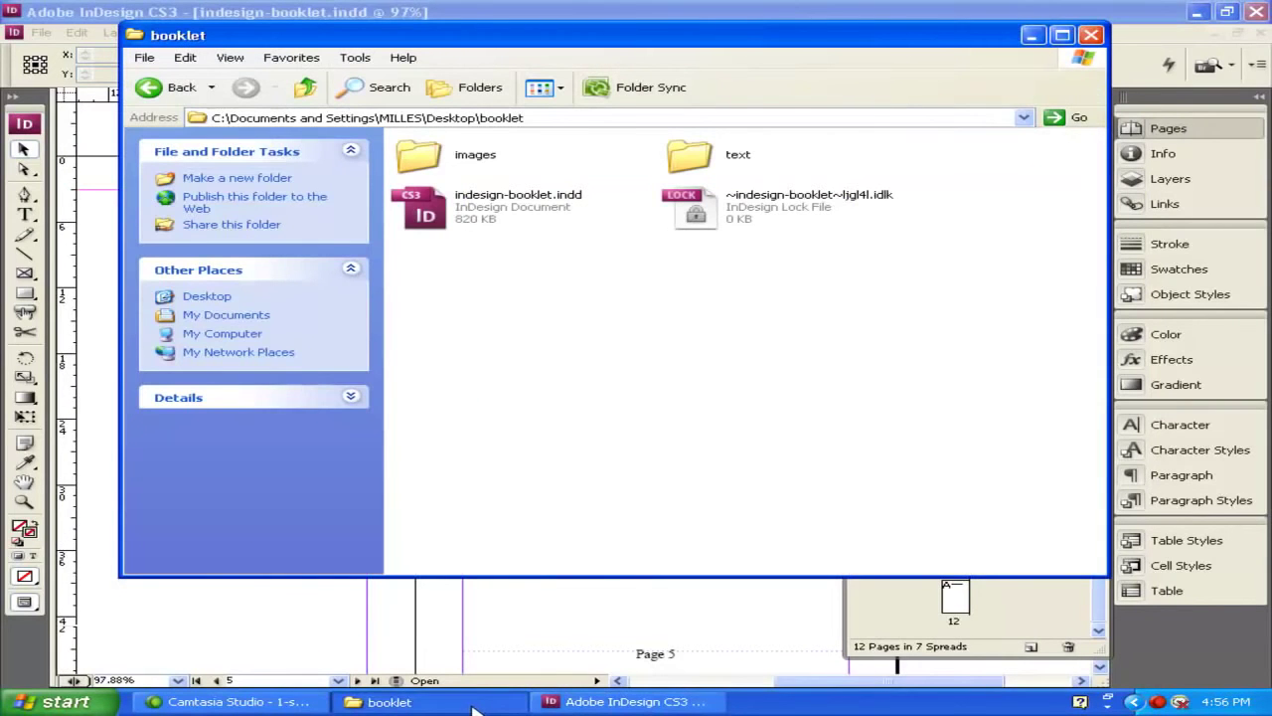
double_click(701, 156)
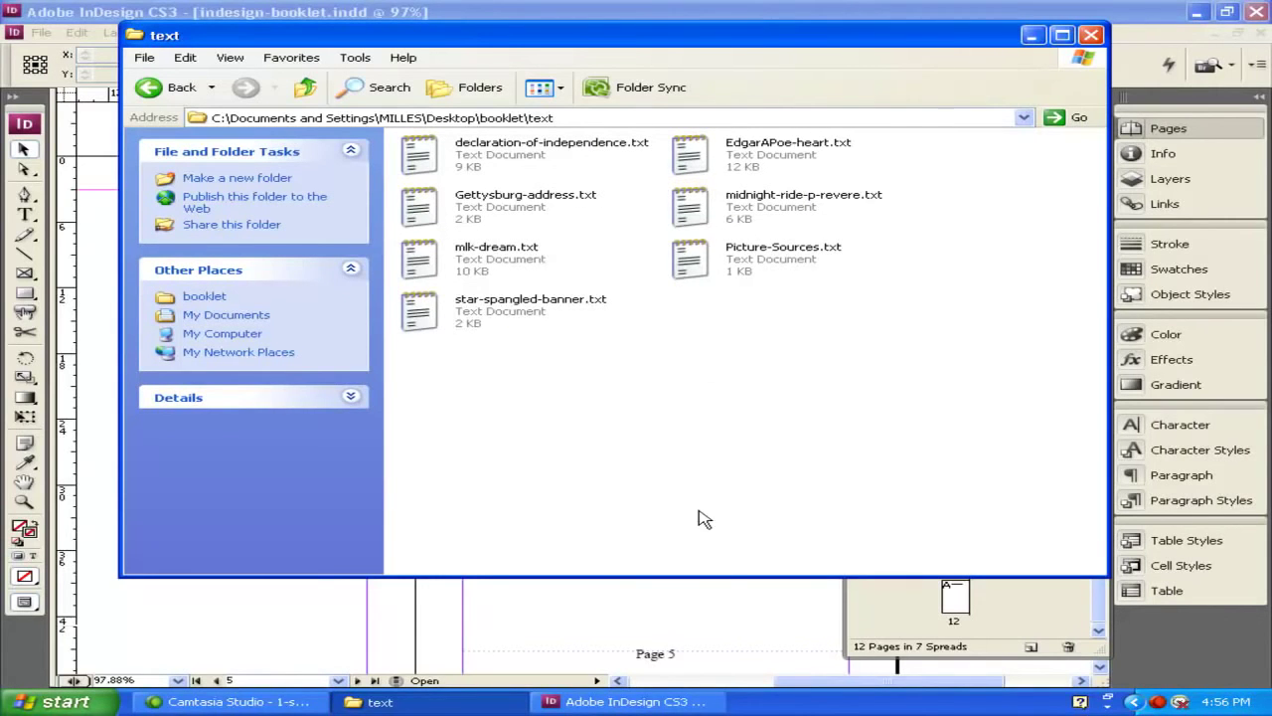
click(730, 611)
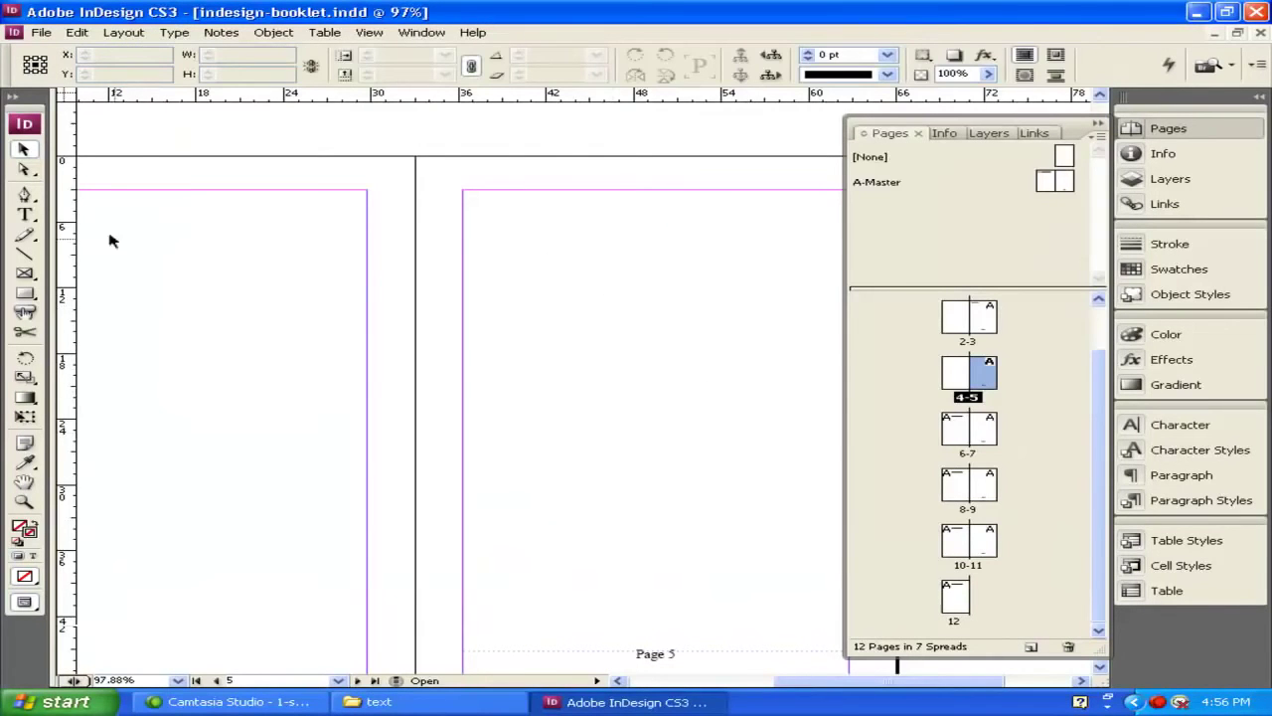
Add a 26p6 wide text frame spanning the margins at the top of page 5 and enter "The Star Spangled Banner" in it.
click(26, 215)
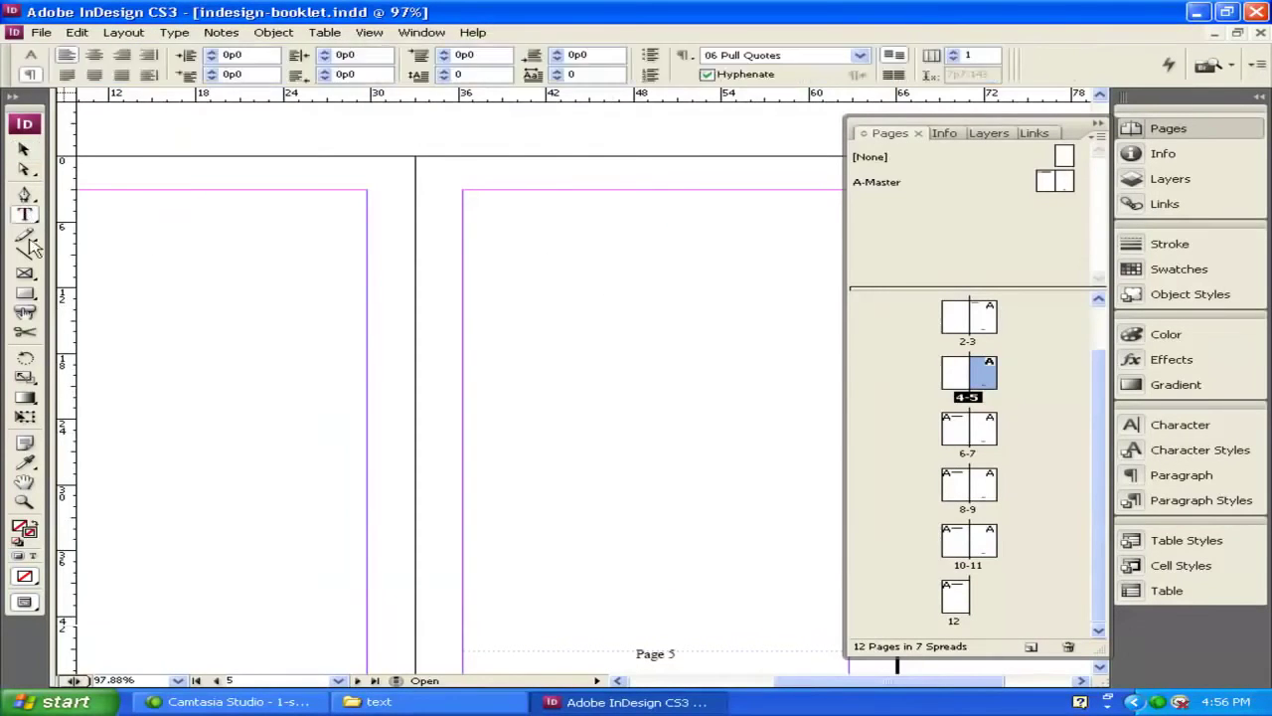
drag(463, 205, 918, 329)
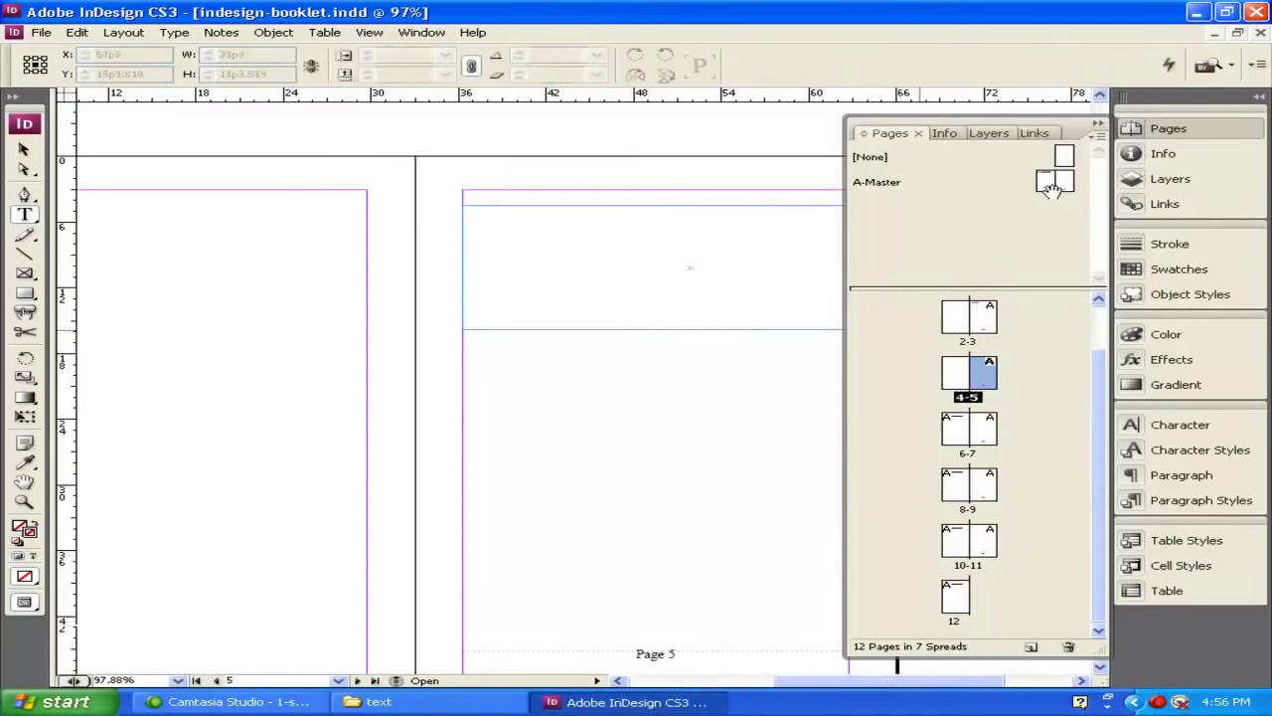
click(1097, 131)
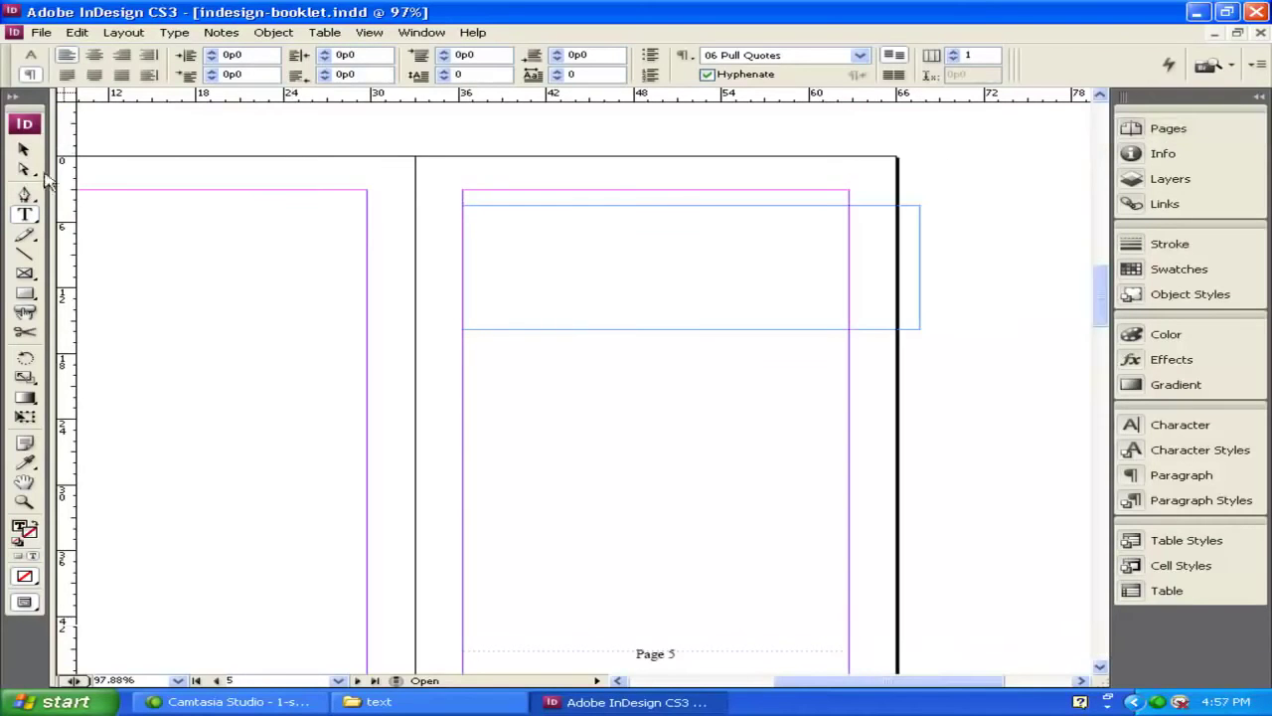
click(24, 149)
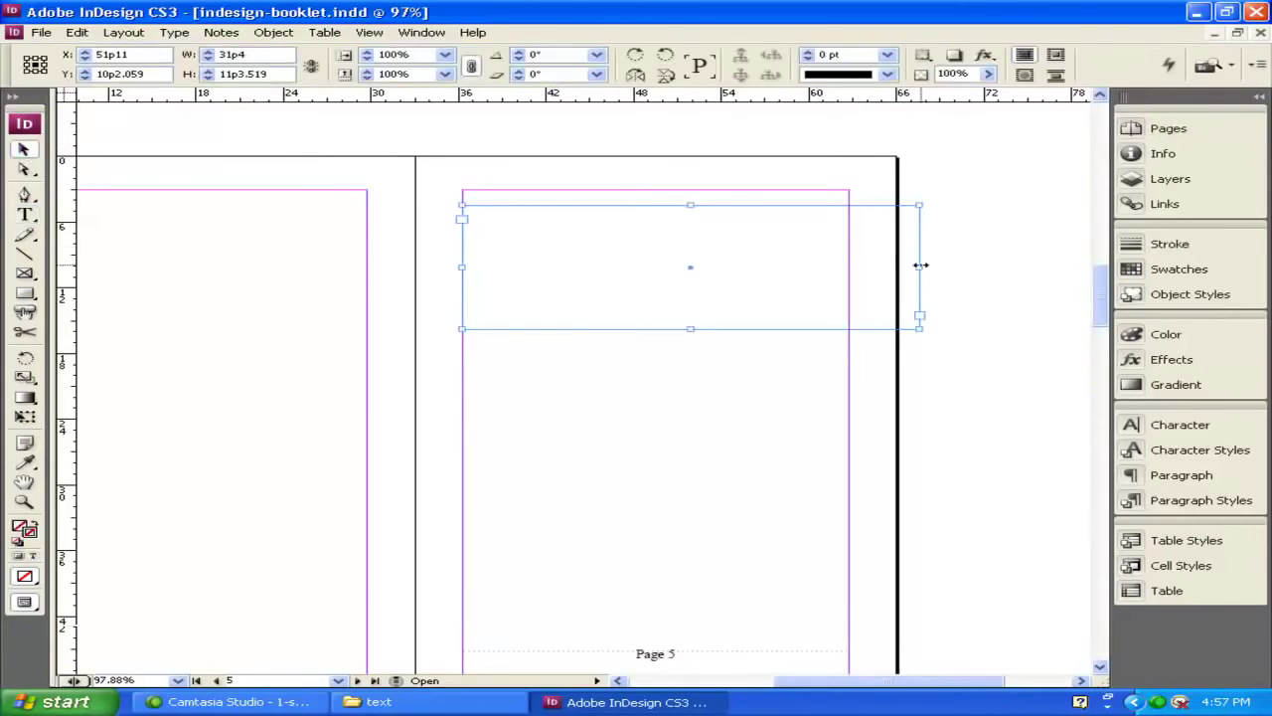
drag(919, 266, 848, 266)
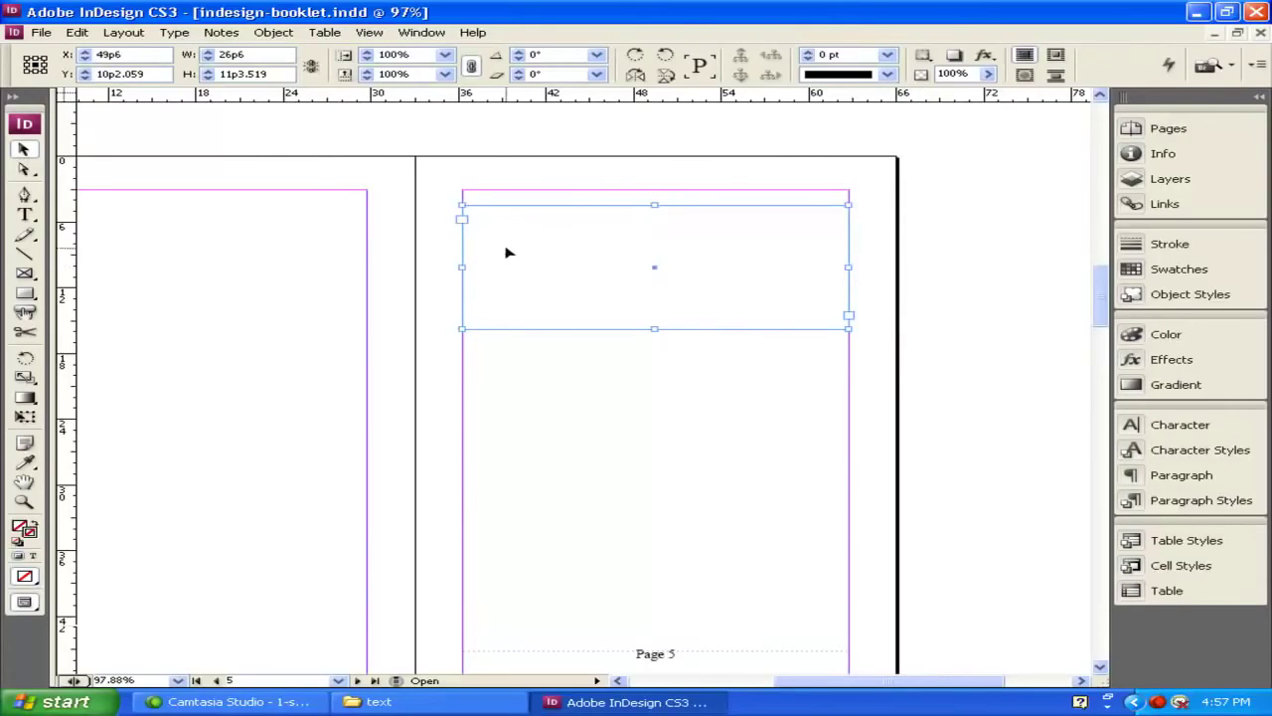
click(25, 214)
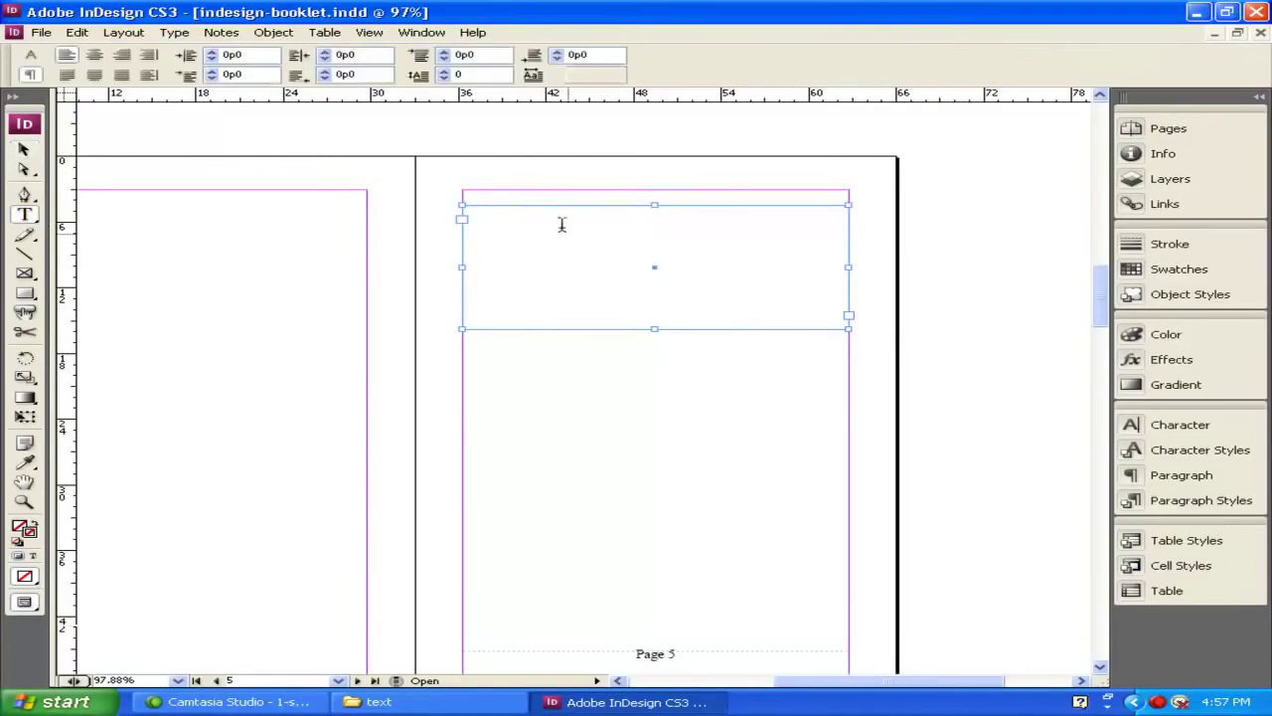
click(548, 216)
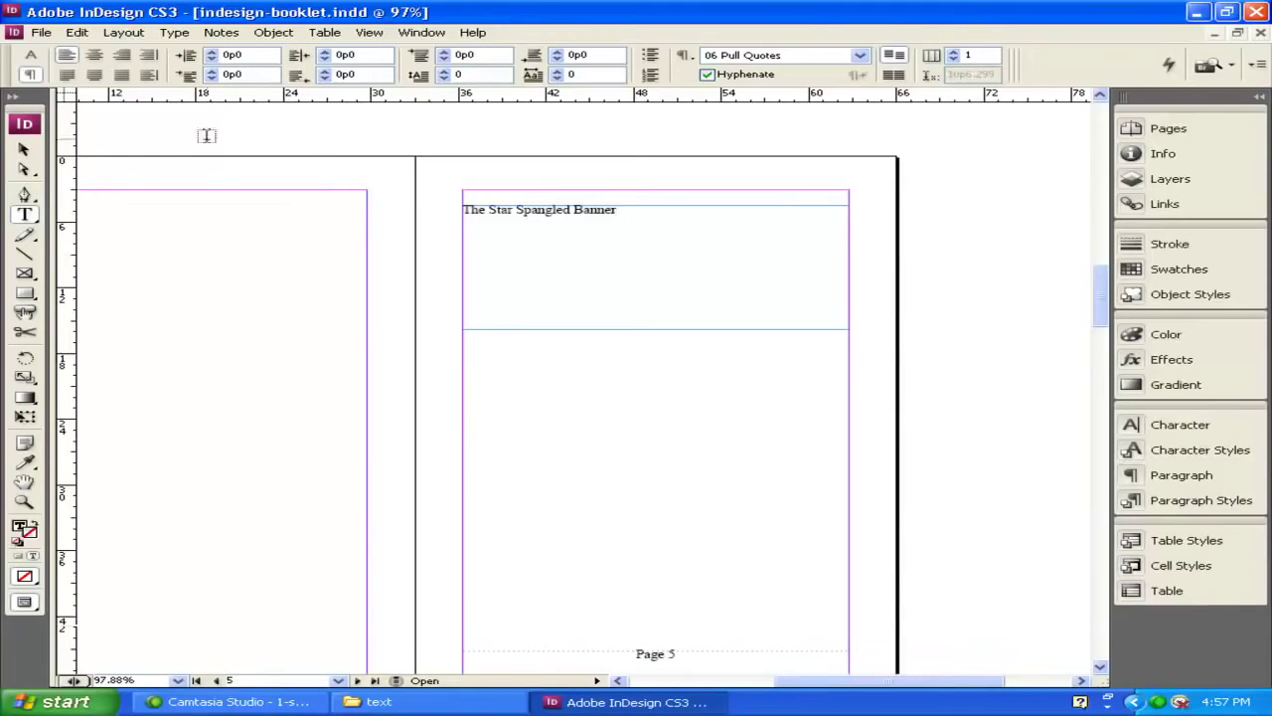
Shorten the "The Star Spangled Banner" frame on page 5 to about 1p4 high so it fits its single line.
click(24, 149)
click(699, 321)
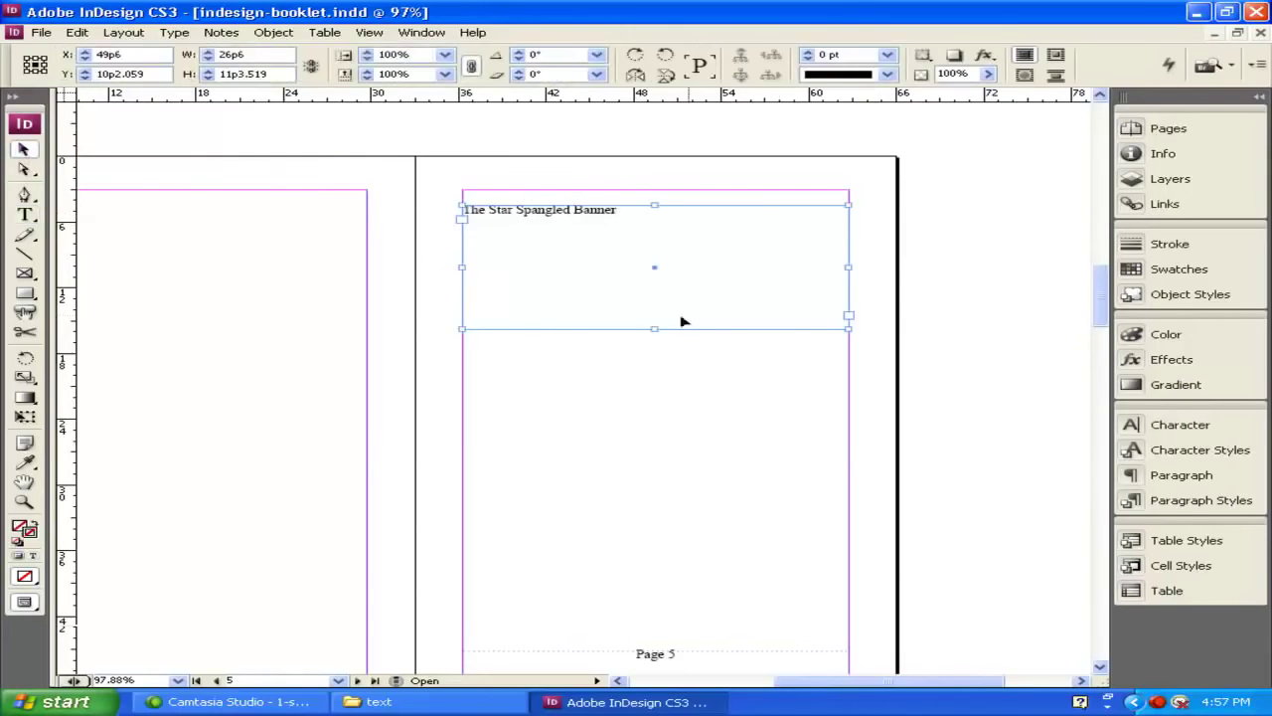
drag(654, 327, 641, 221)
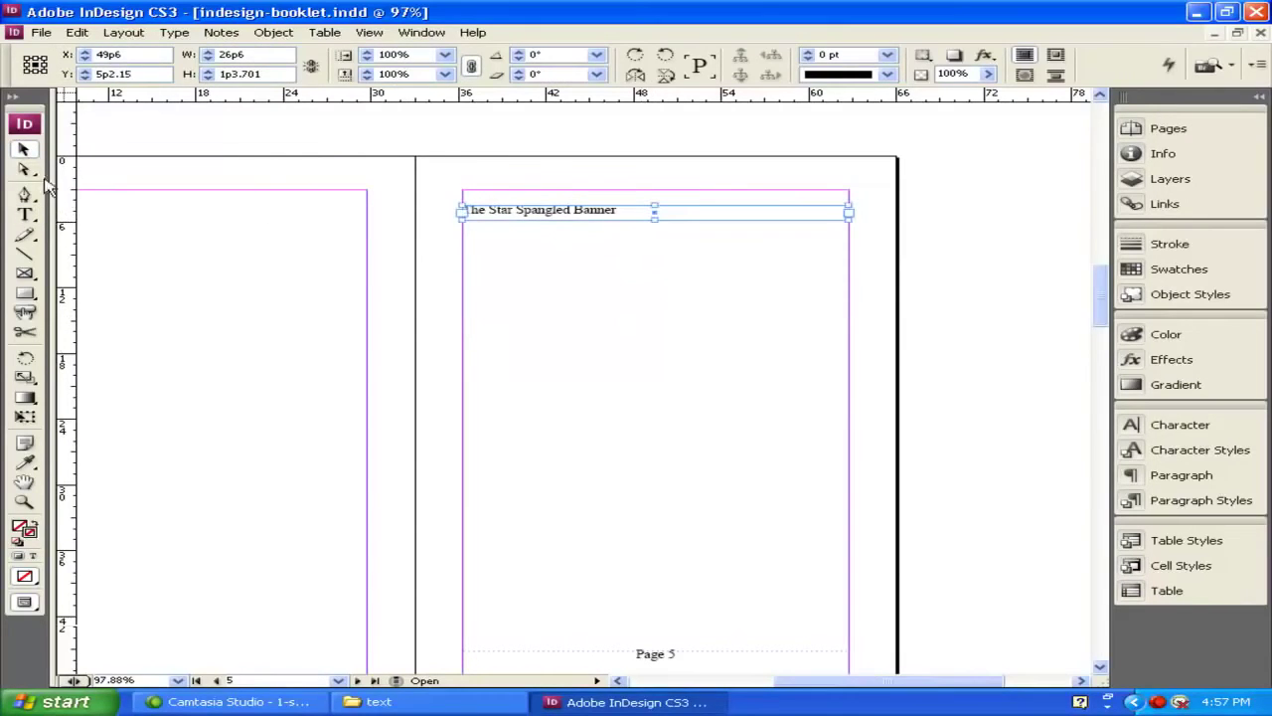
Add a byline frame about 12p9 by 1p8 below page 5's title, reading "By: Francis Scott Key".
click(25, 214)
drag(464, 238, 647, 275)
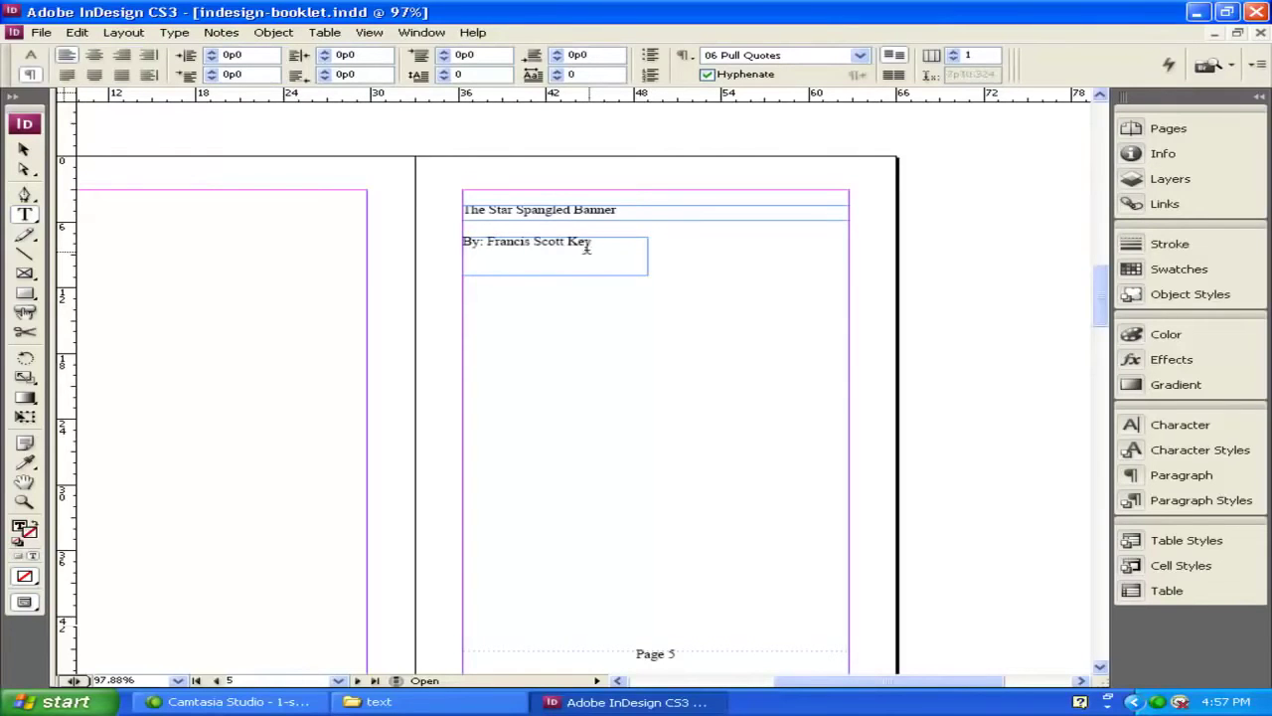
click(24, 149)
click(554, 266)
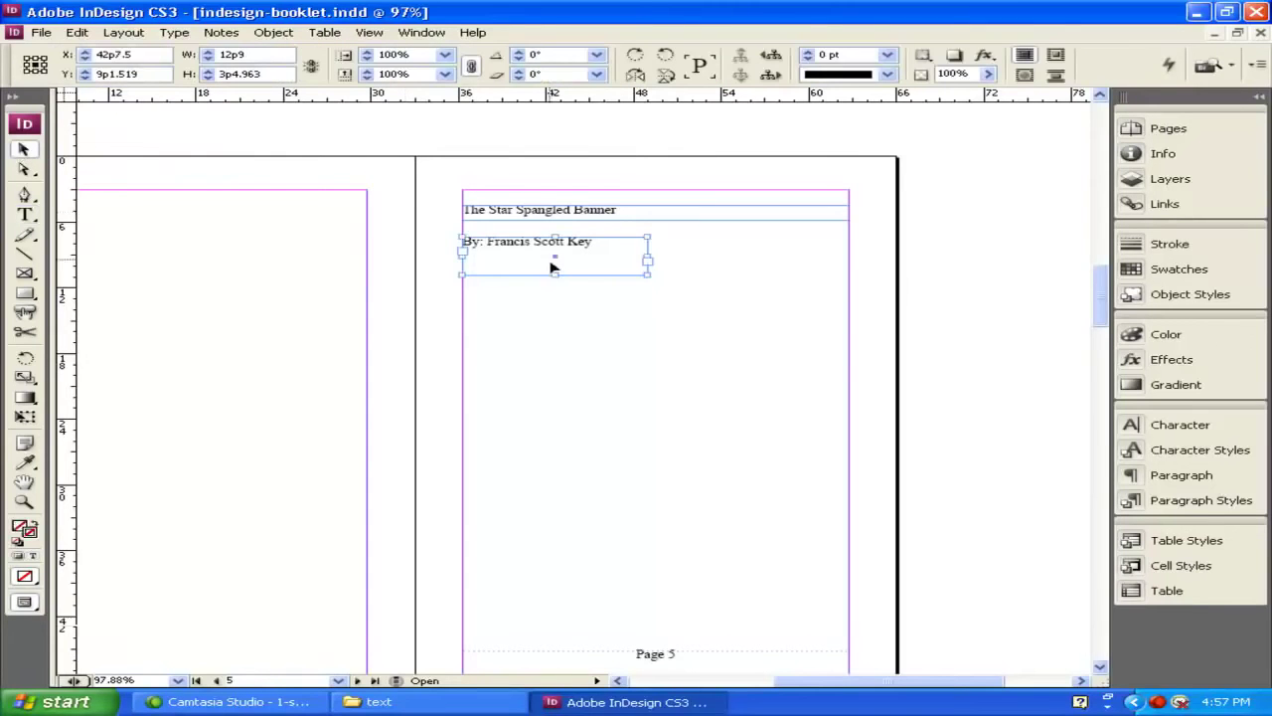
drag(558, 276, 557, 256)
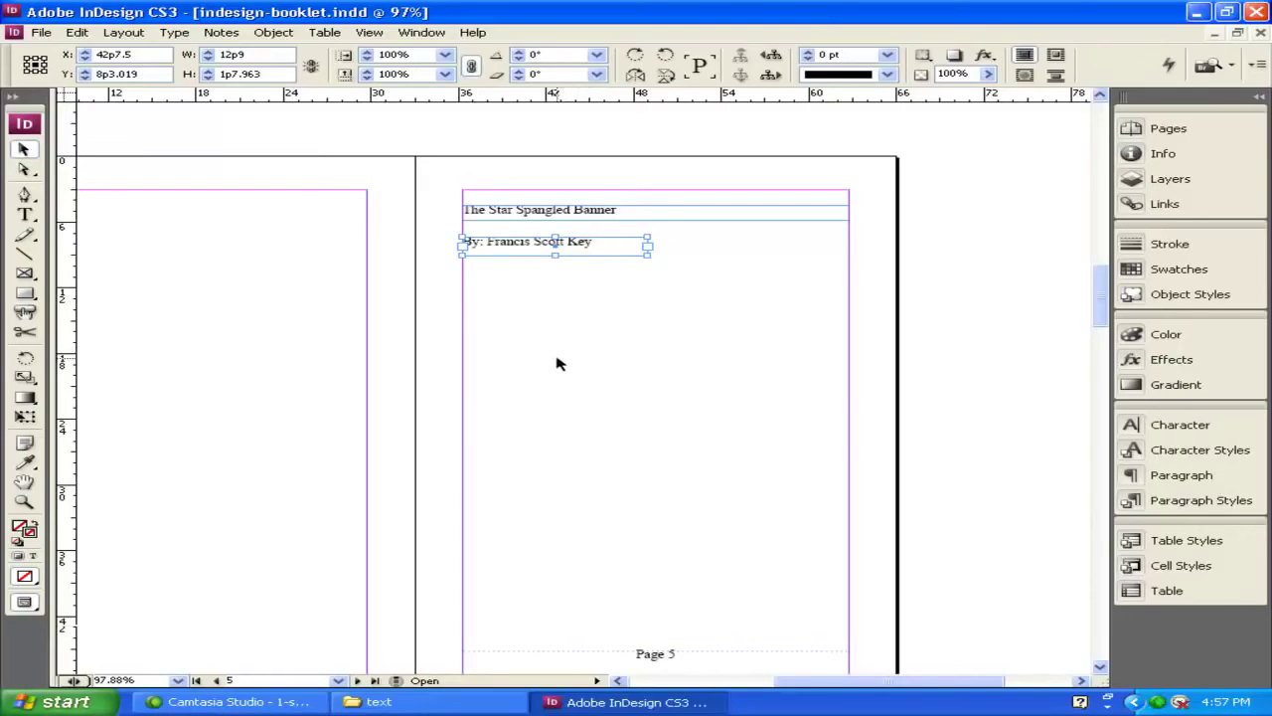
Draw a text frame about 16p0 by 30p8 below page 5's byline and place star-spangled-banner.txt from the booklet's text folder in it.
click(25, 215)
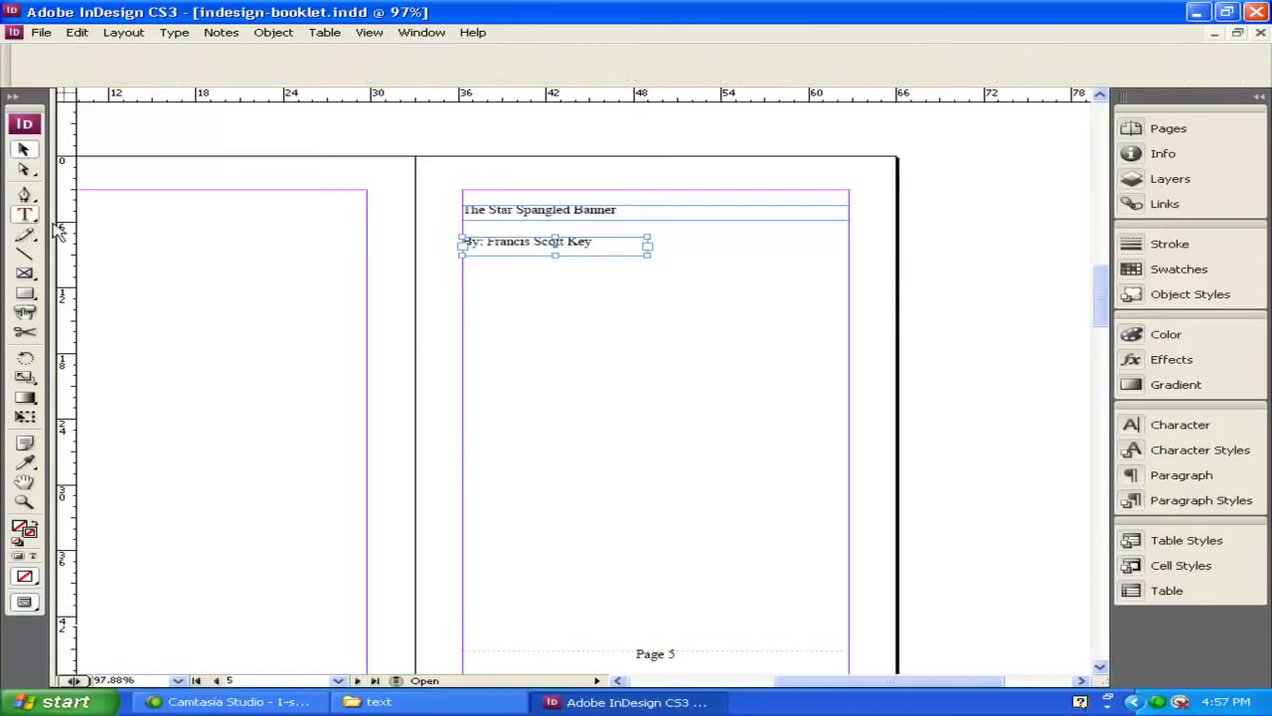
drag(535, 293, 770, 628)
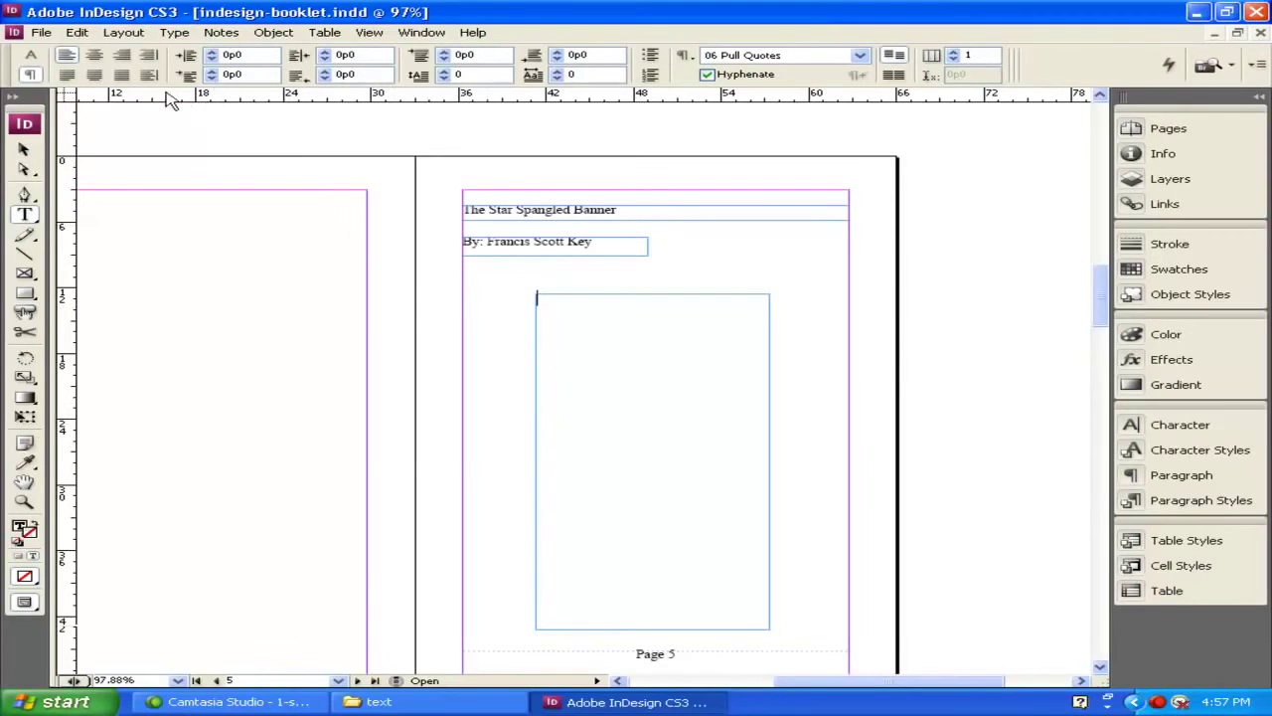
click(44, 33)
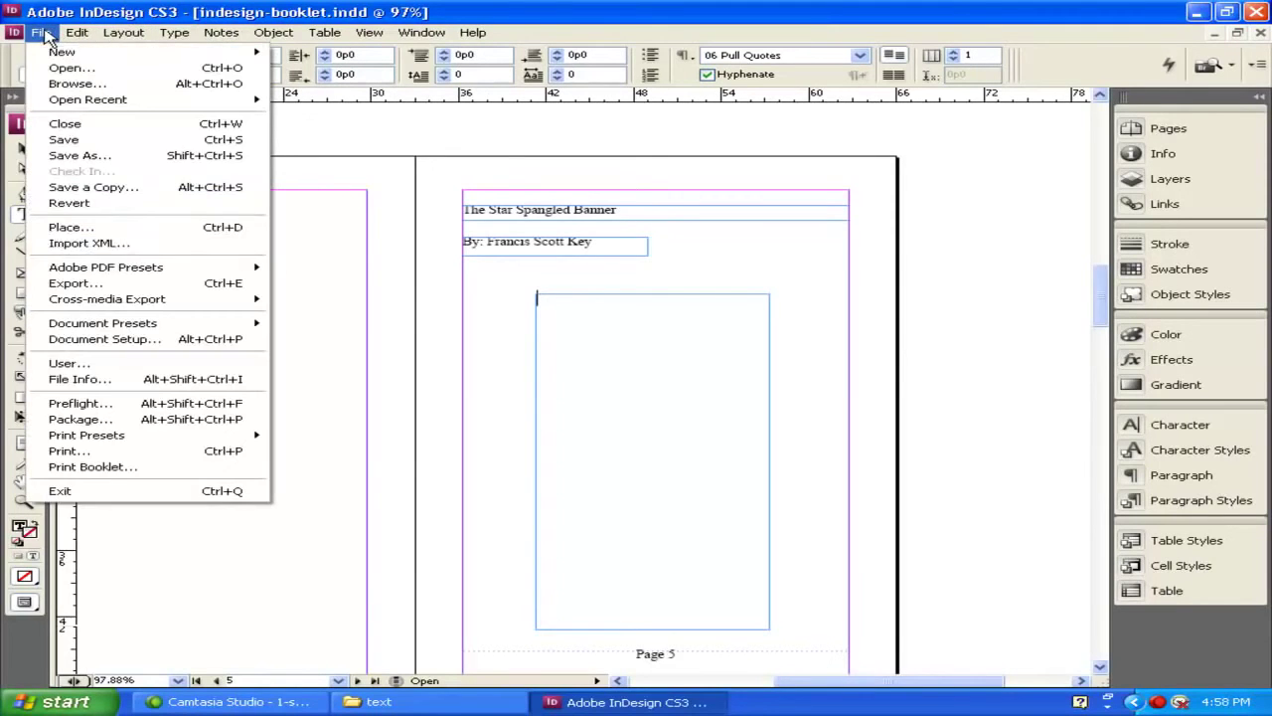
click(104, 225)
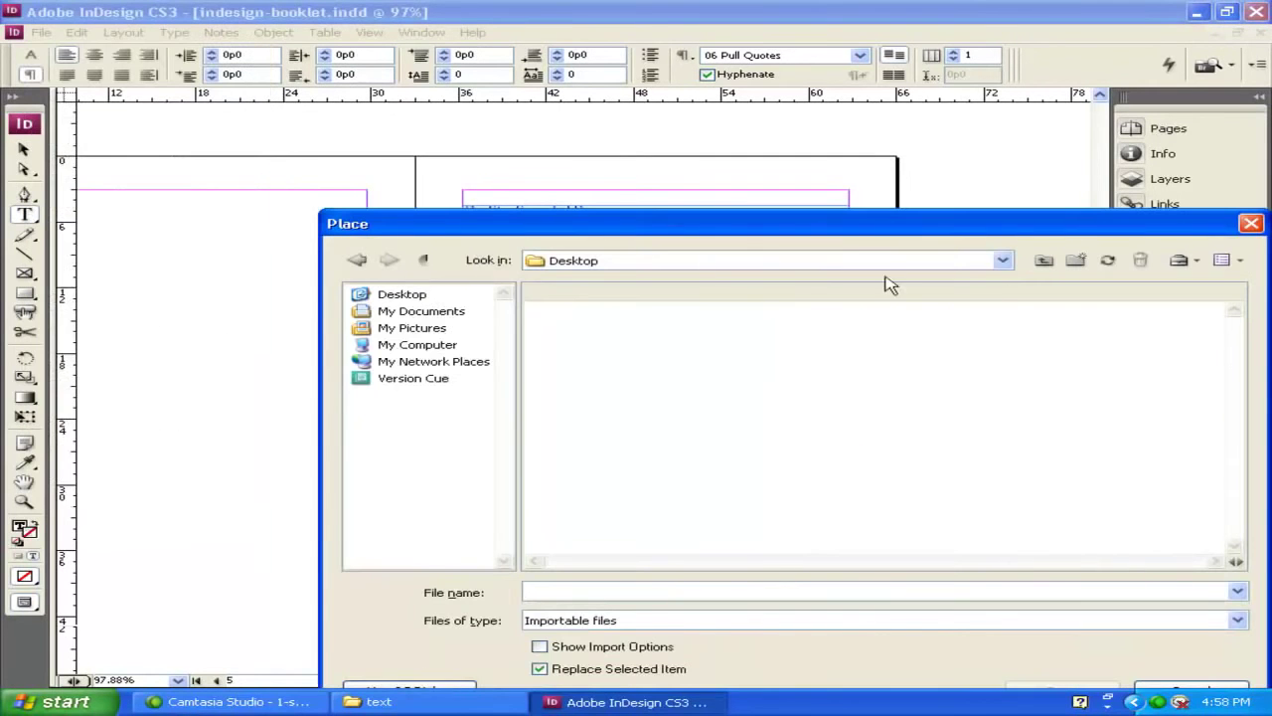
double_click(801, 389)
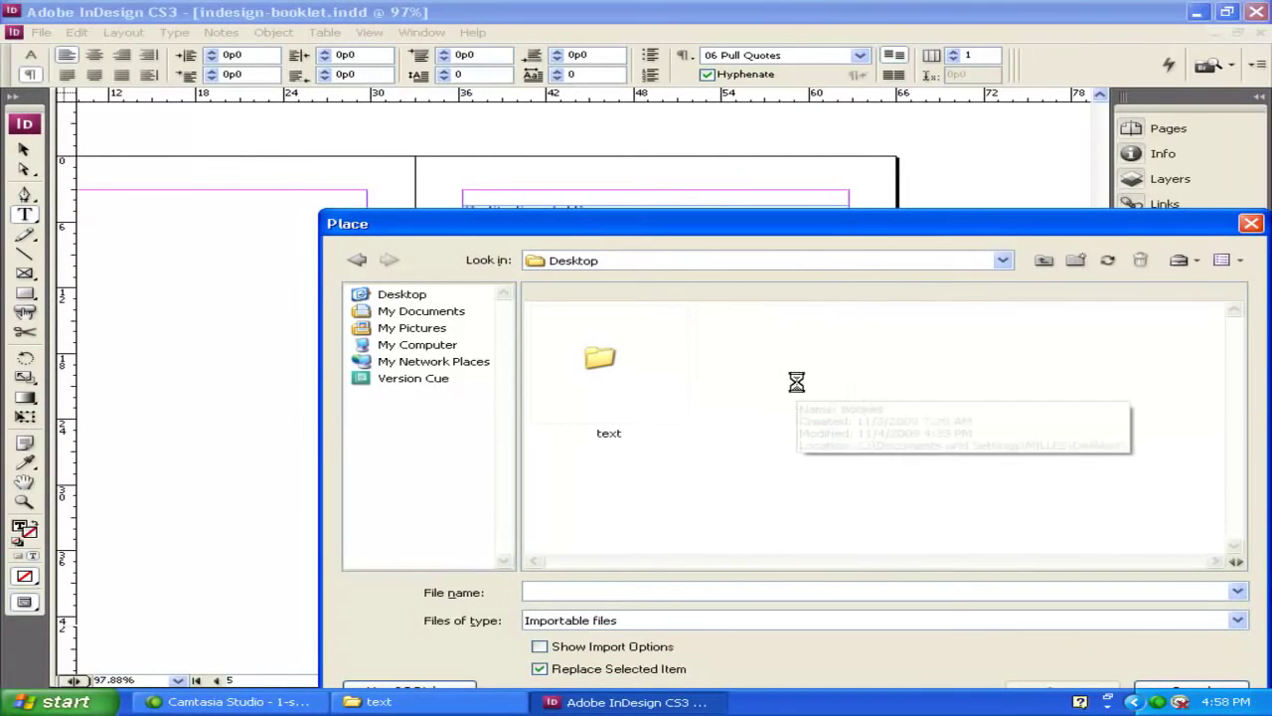
double_click(783, 376)
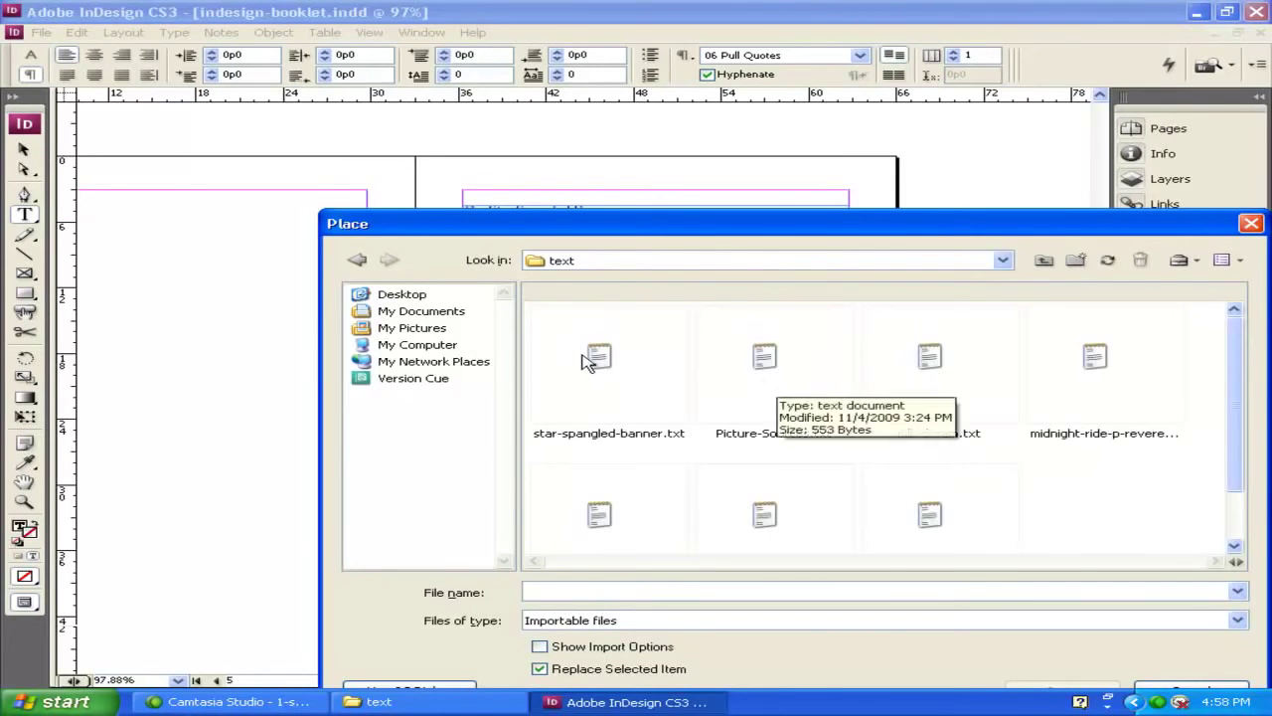
click(593, 358)
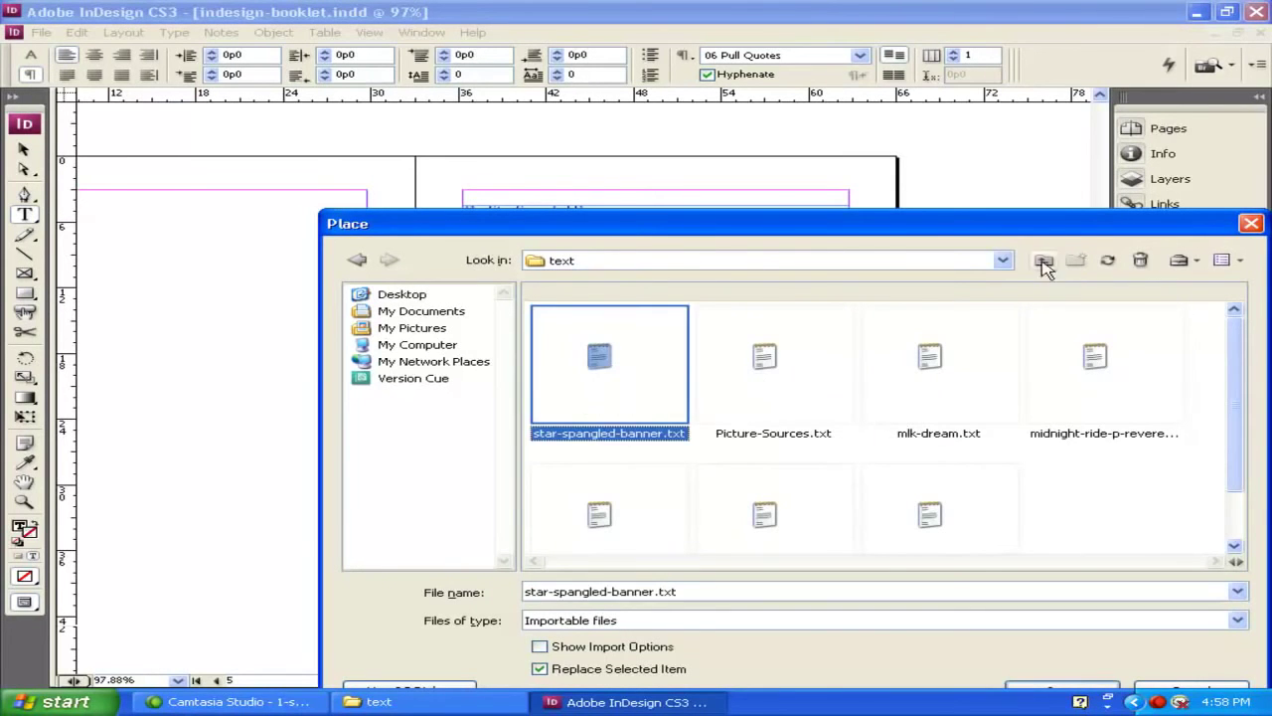
drag(1030, 232, 1028, 173)
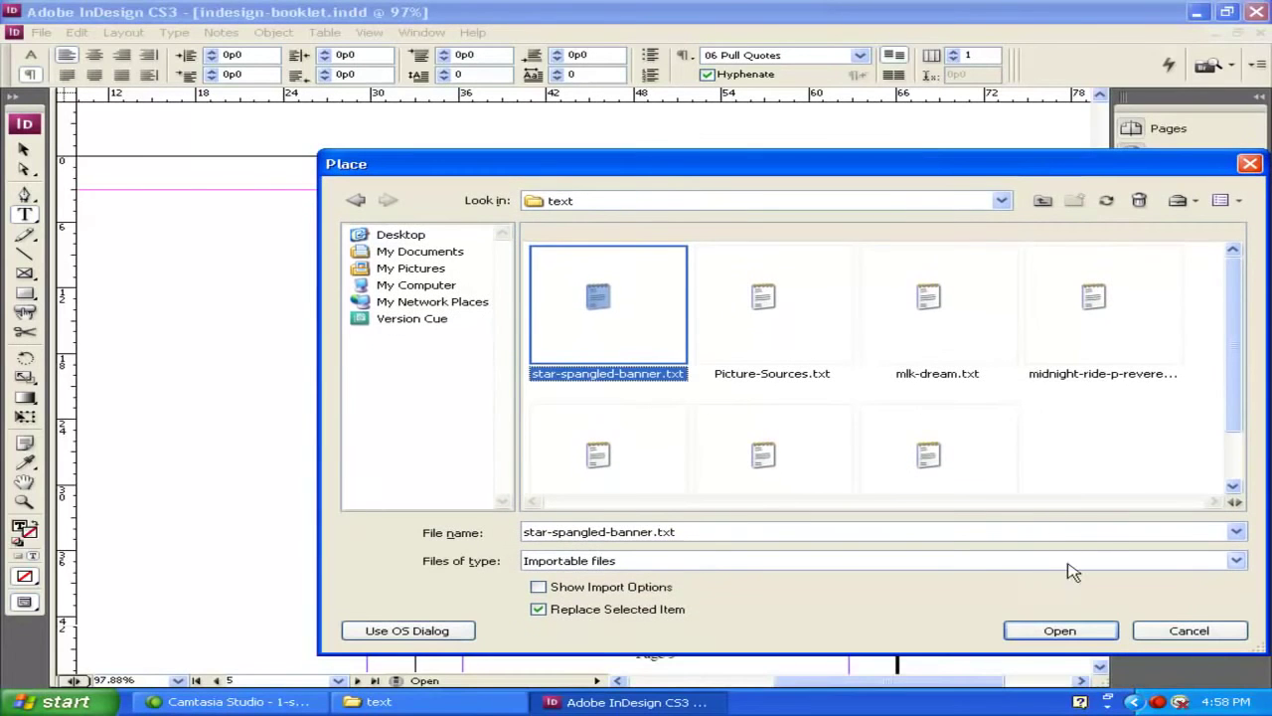
click(1086, 628)
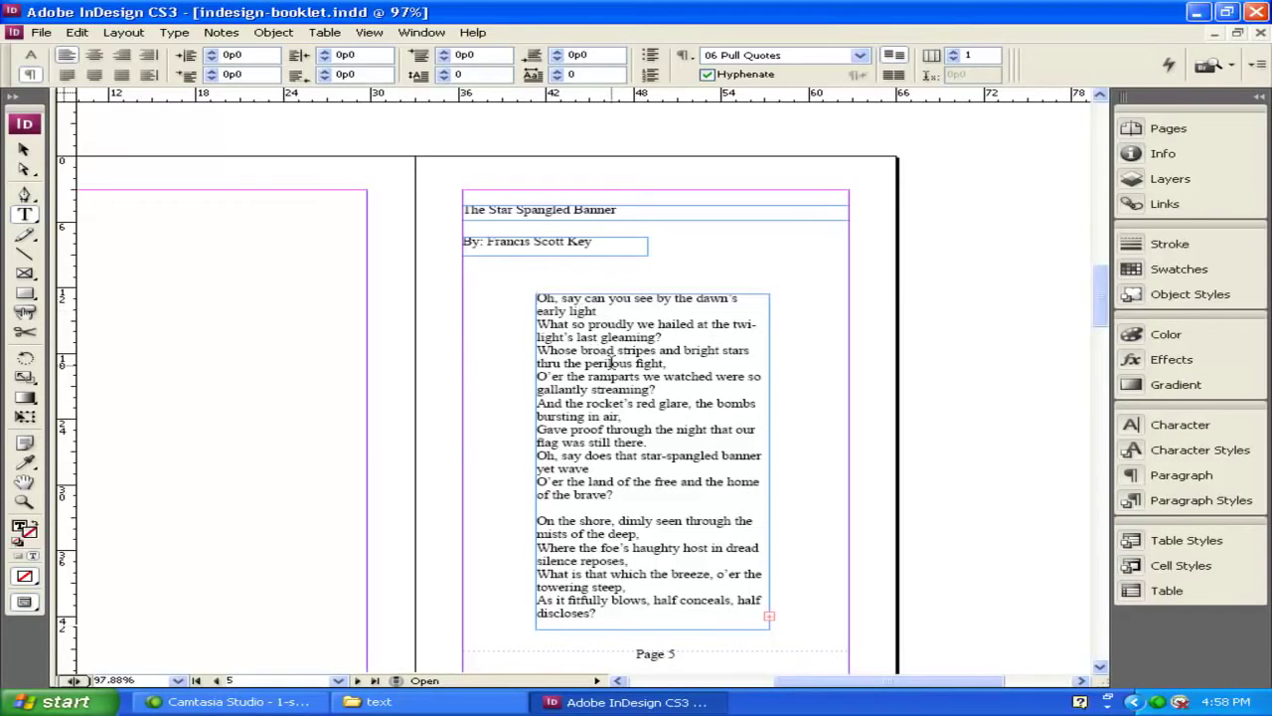
Move the lyrics frame up near page 5's left margin and resize it to about 12p5 by 32p5 as a first column.
click(24, 151)
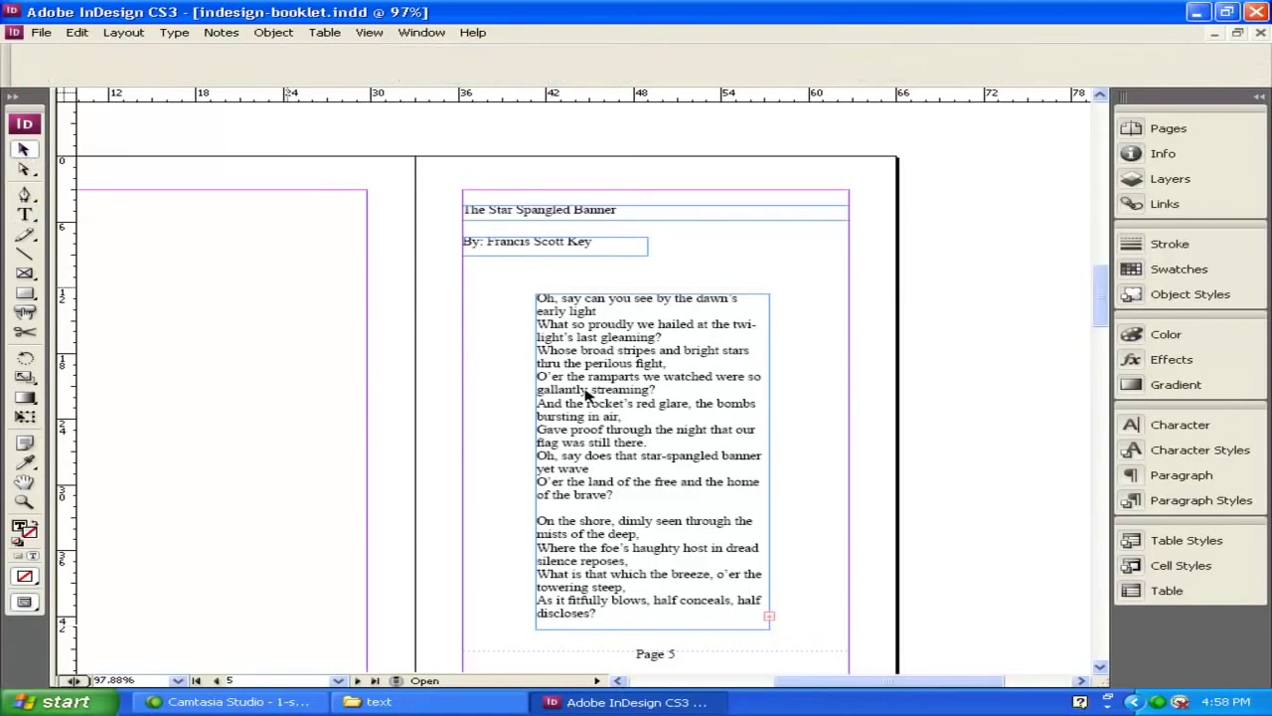
drag(608, 390, 554, 375)
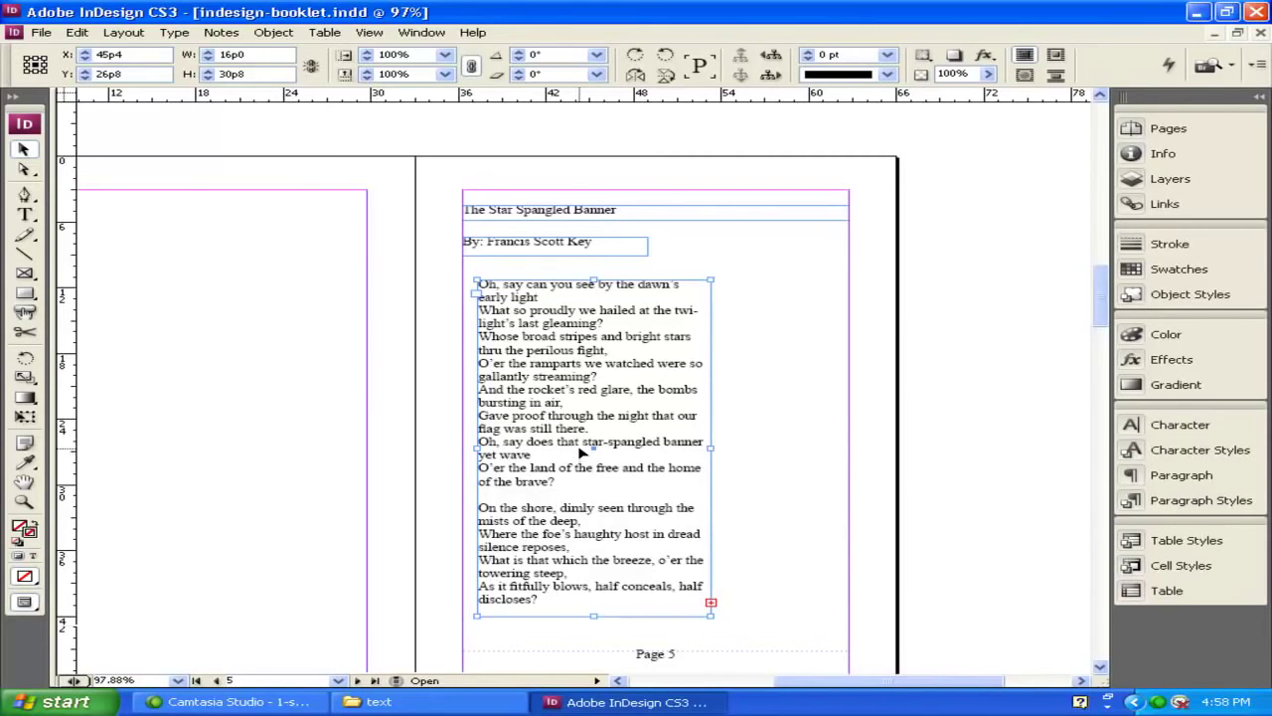
drag(710, 615, 655, 640)
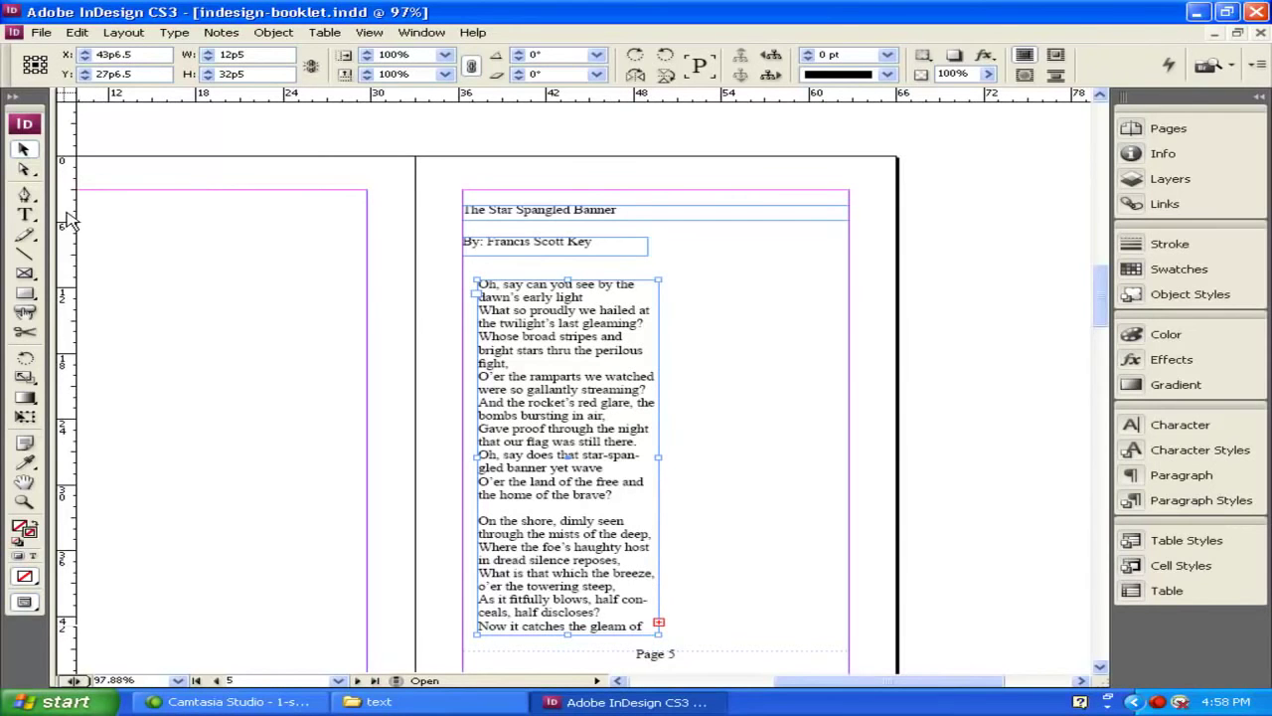
Add a vertical guide down the middle of page 5 and draw a second-column text frame about 10p2 by 33p2 beside the lyrics.
drag(65, 212, 670, 215)
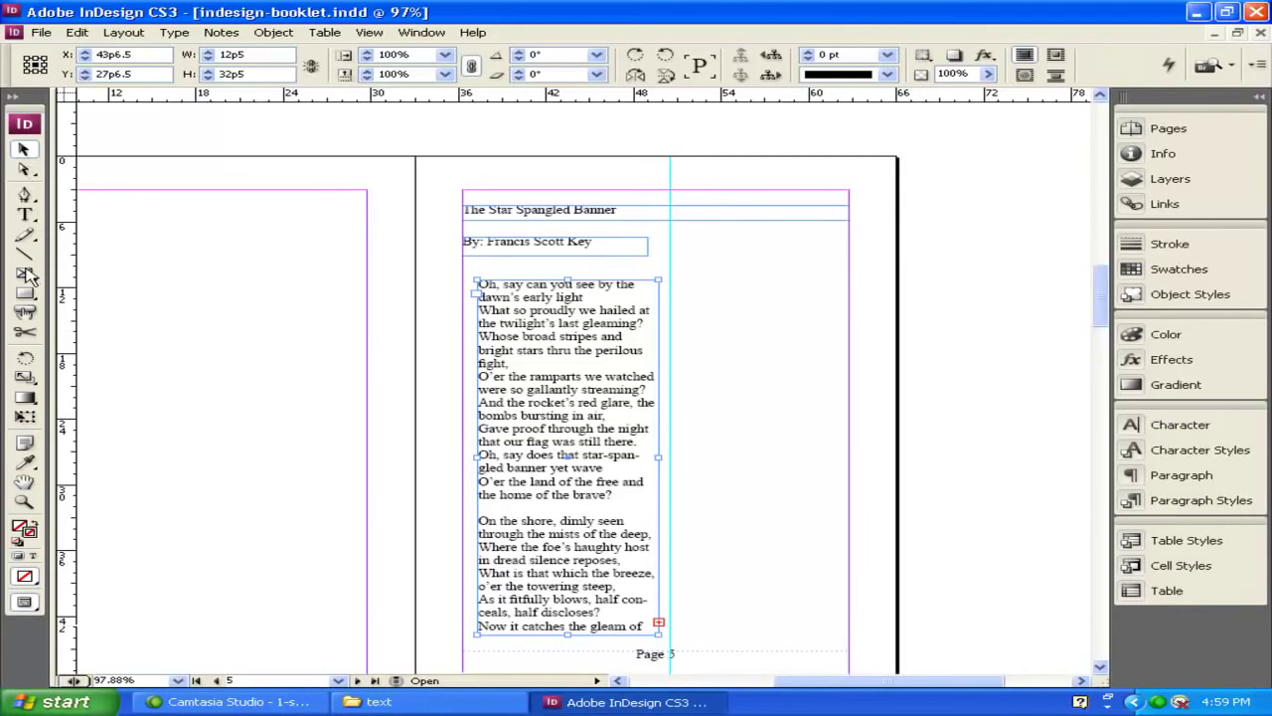
click(24, 214)
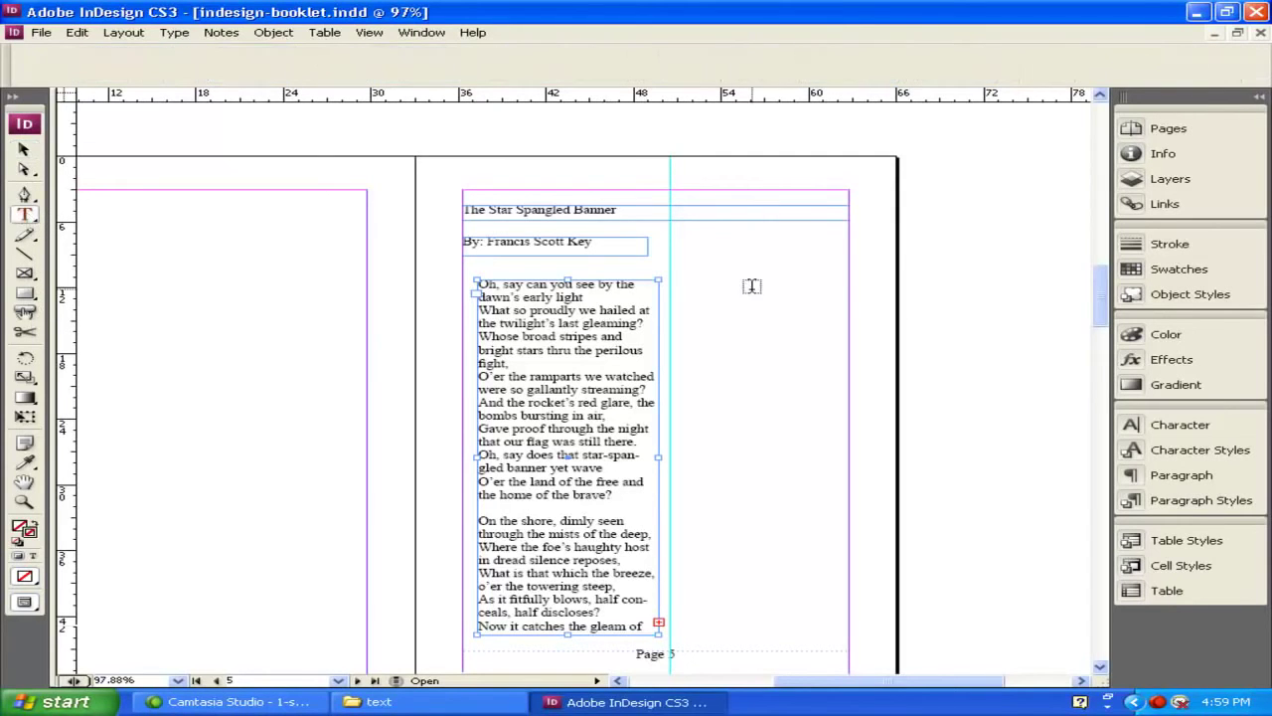
drag(685, 277, 833, 639)
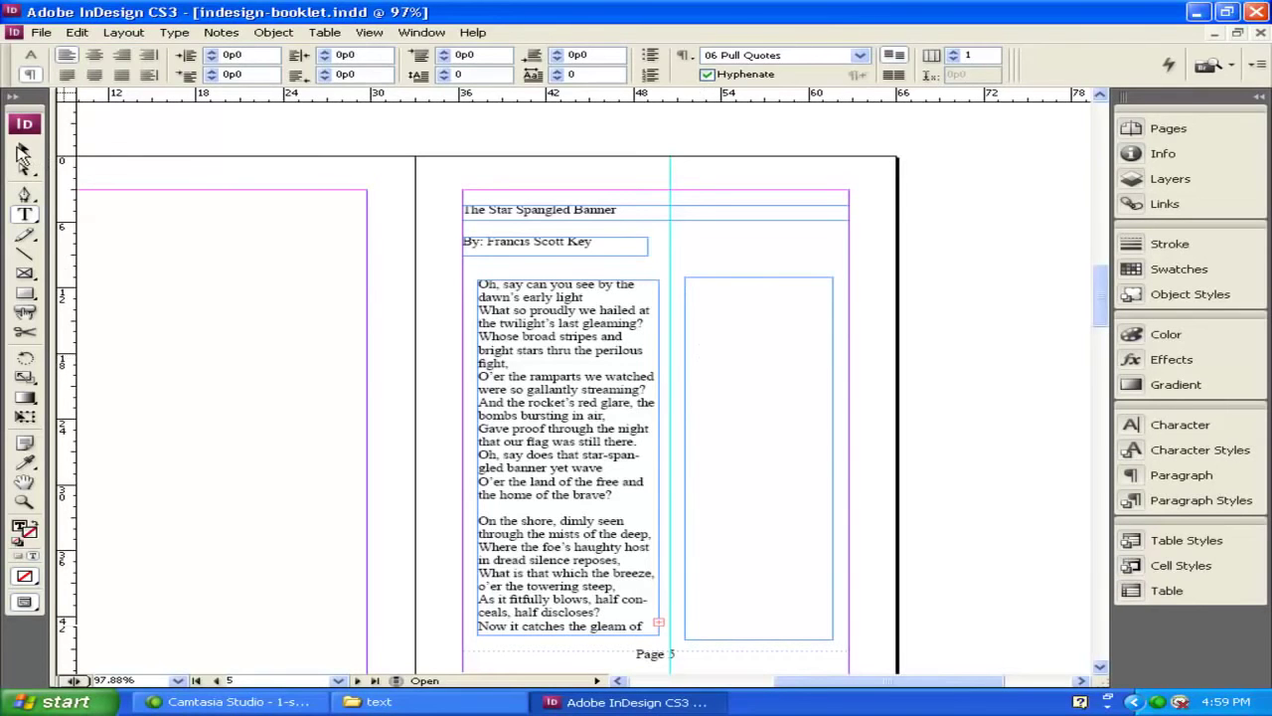
click(23, 152)
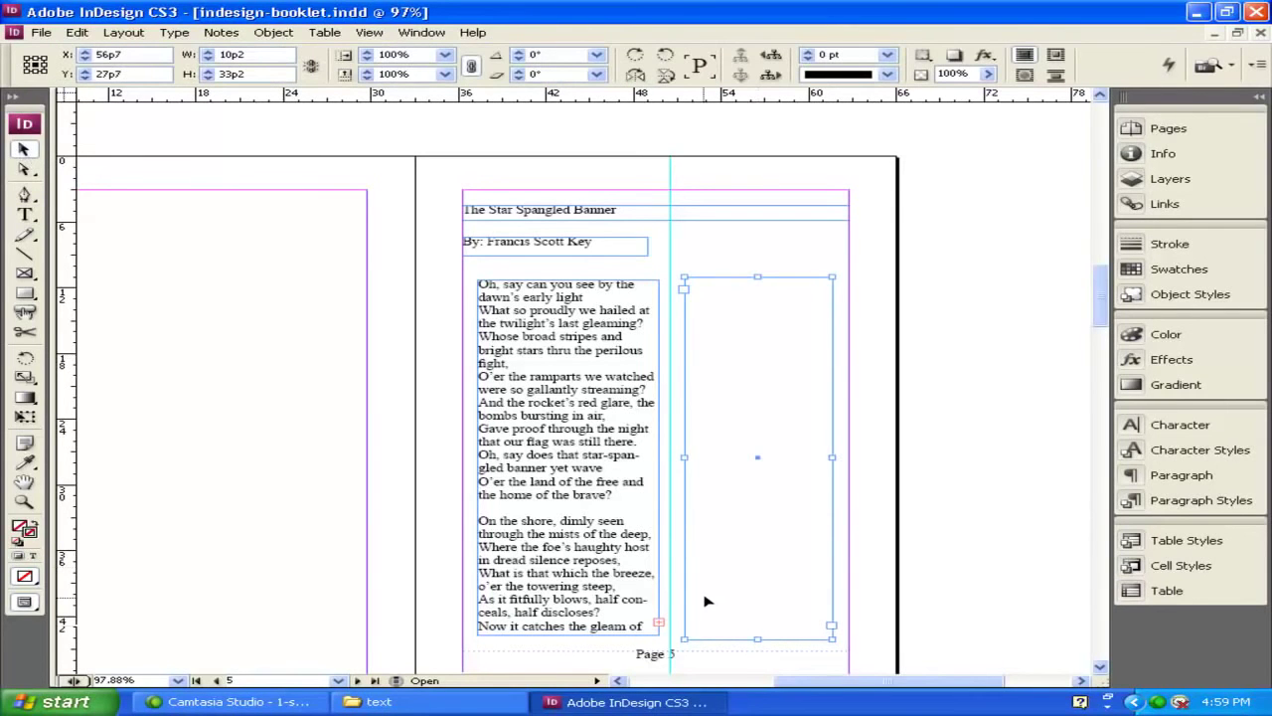
Thread the overset lyrics from the first column into the empty second-column frame on page 5.
click(659, 624)
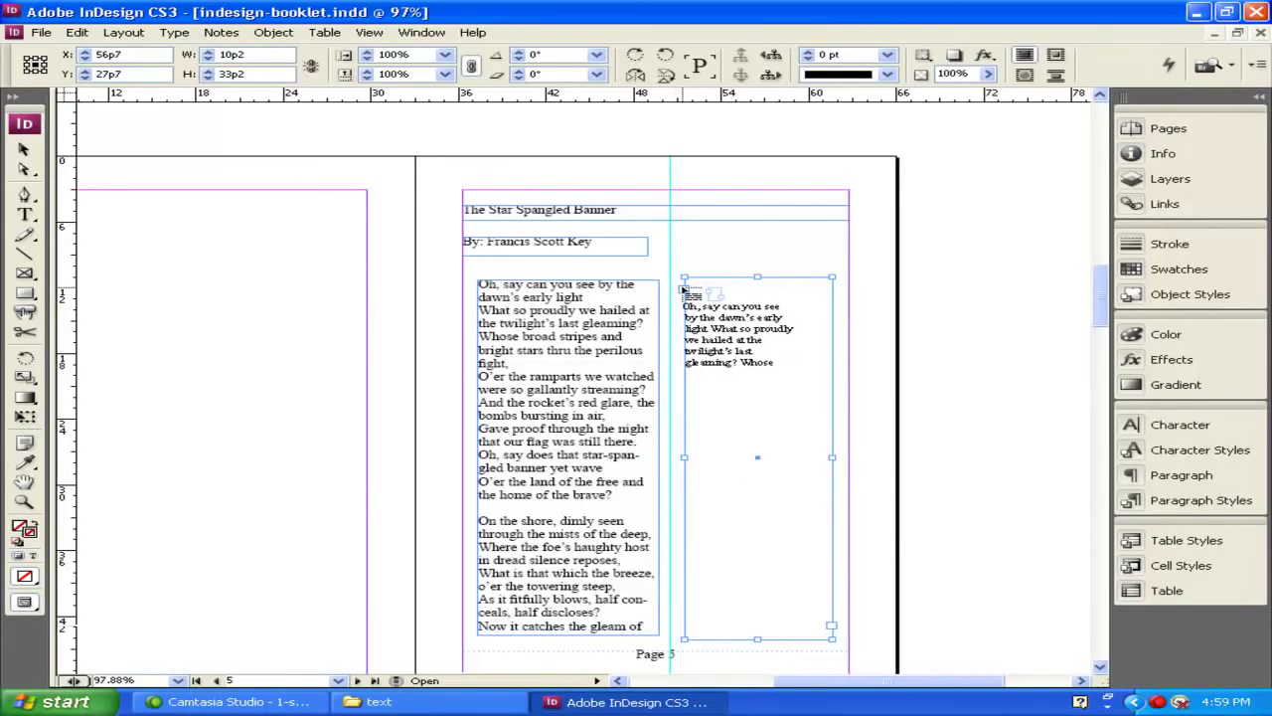
click(683, 289)
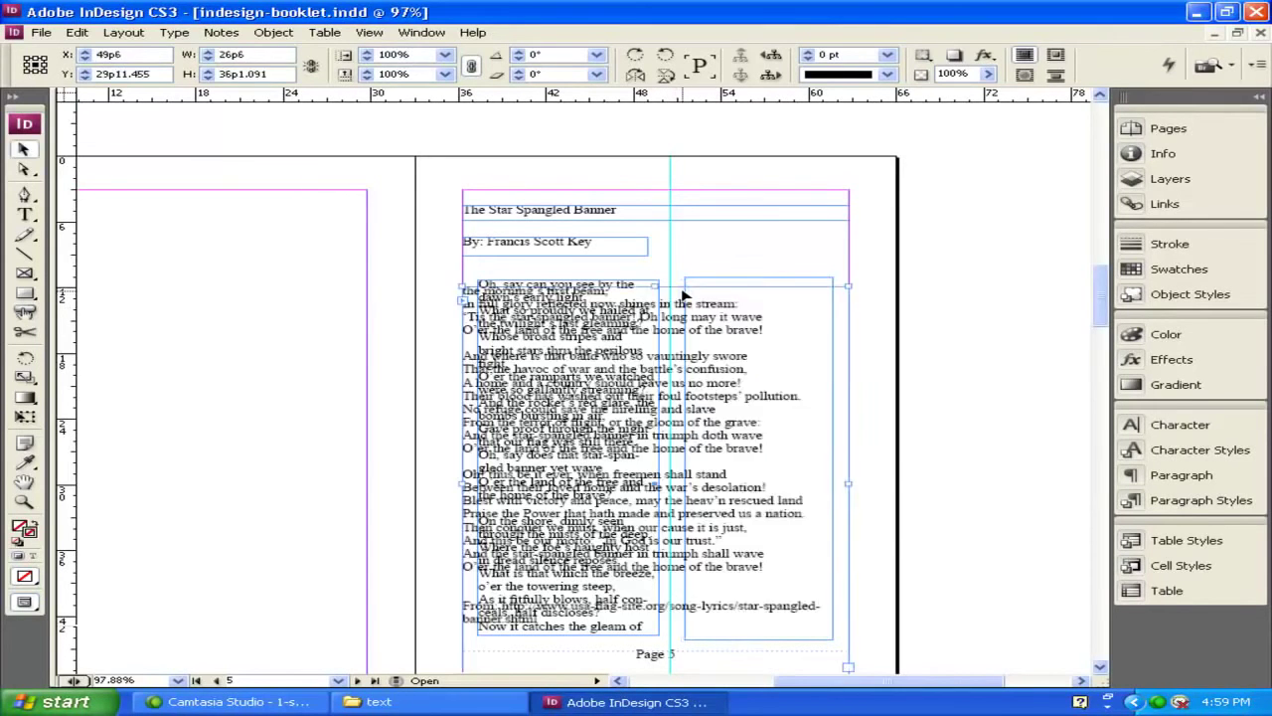
key(ctrl+z)
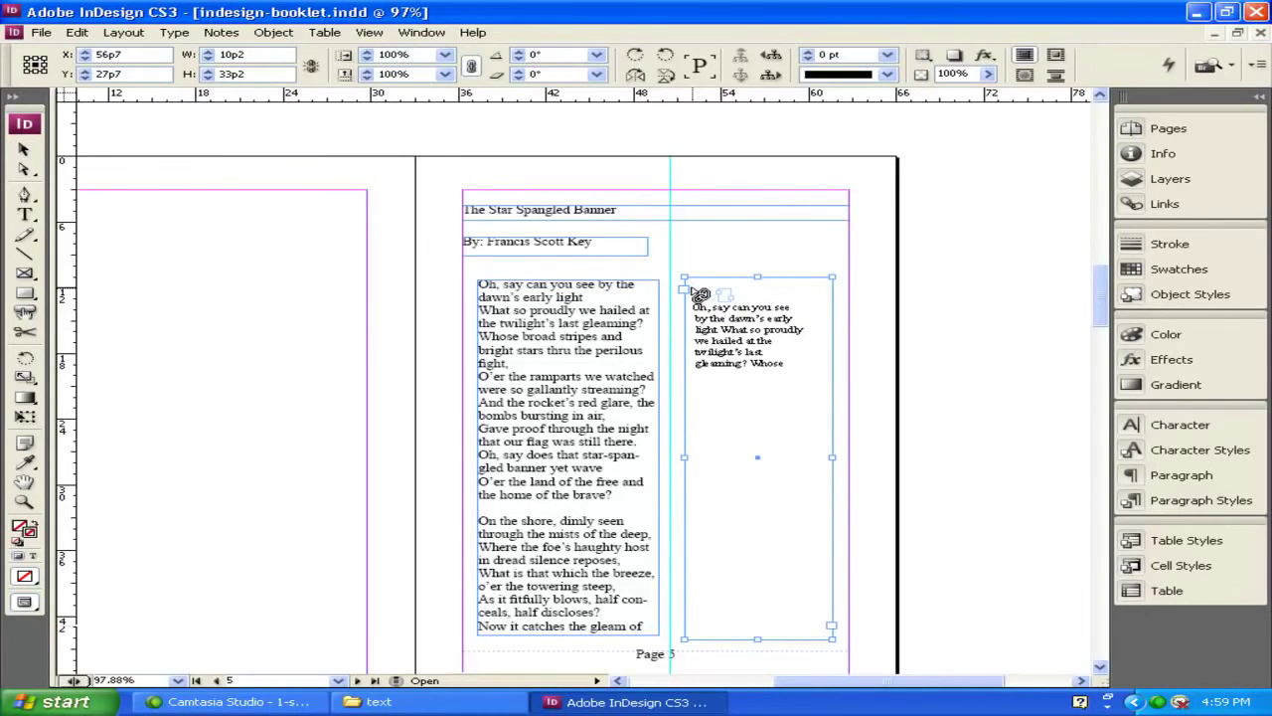
key(Escape)
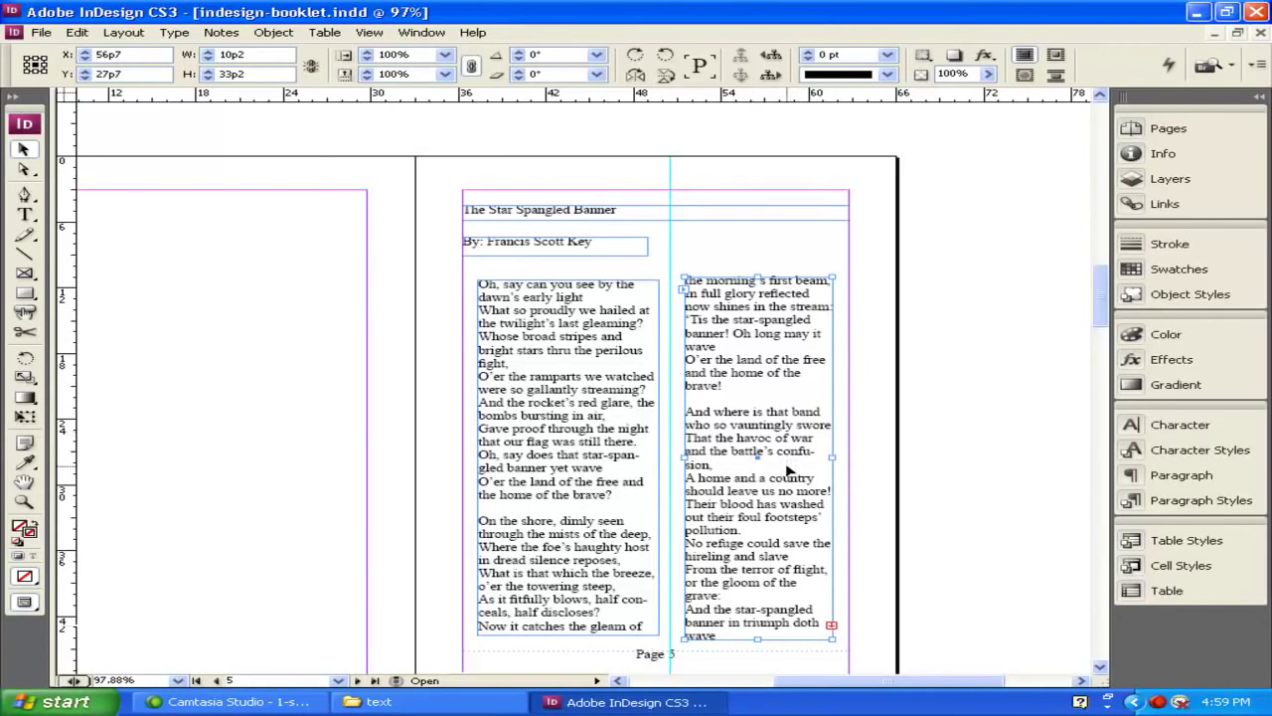
Widen the second column frame to about 12p3 so it spans from the center guide to the outer margin.
scroll(790, 471, down, 1)
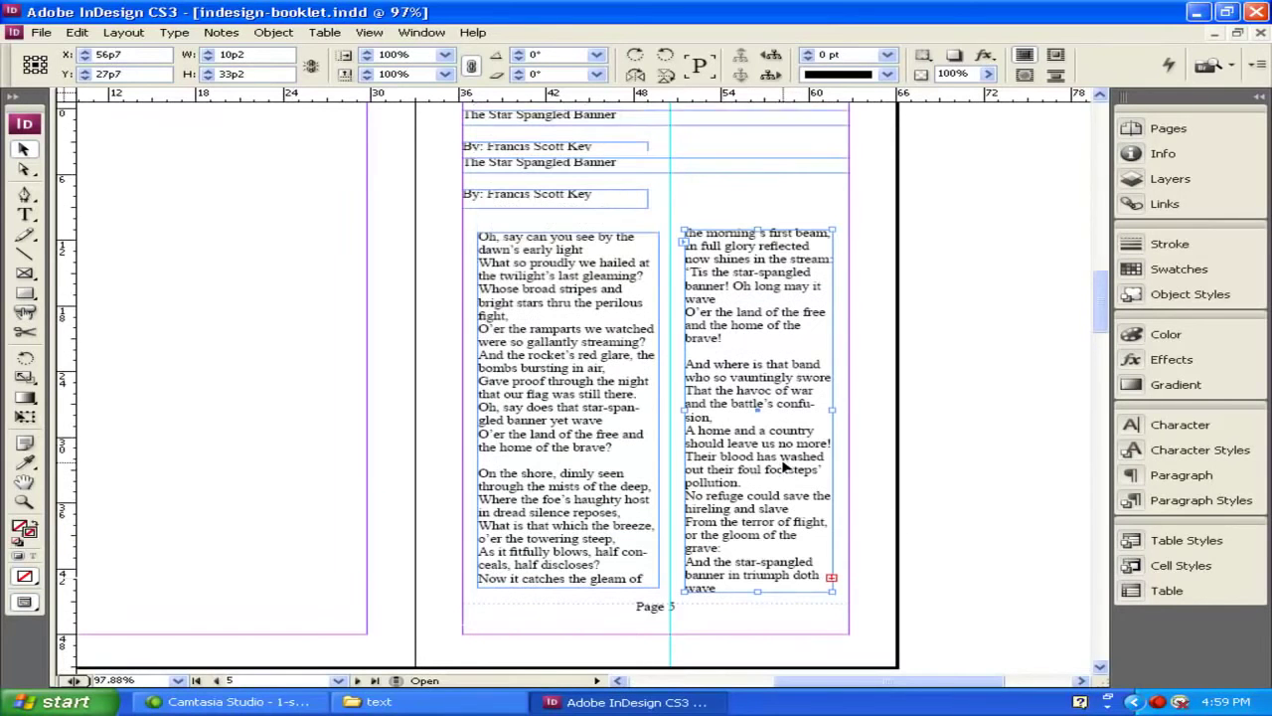
drag(829, 411, 849, 411)
drag(682, 408, 667, 407)
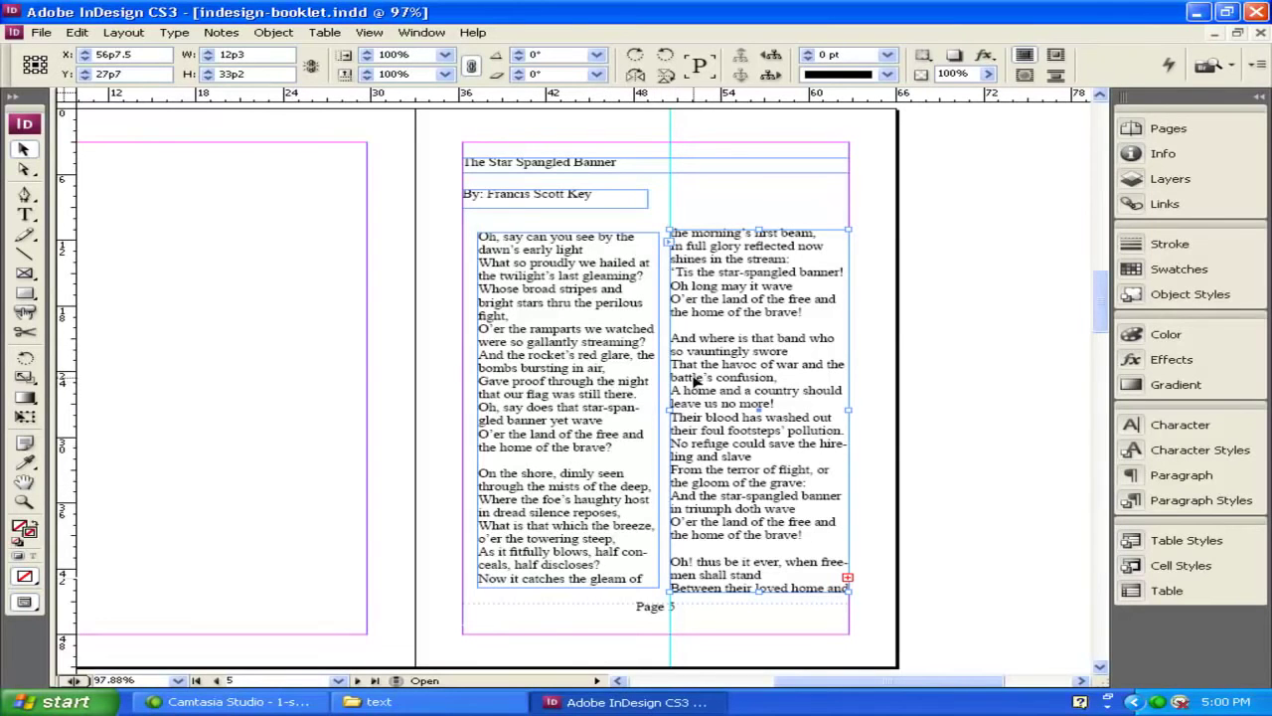
Test the threaded flow by inserting "add" in the first column's lyrics, and undo the insertion.
double_click(560, 381)
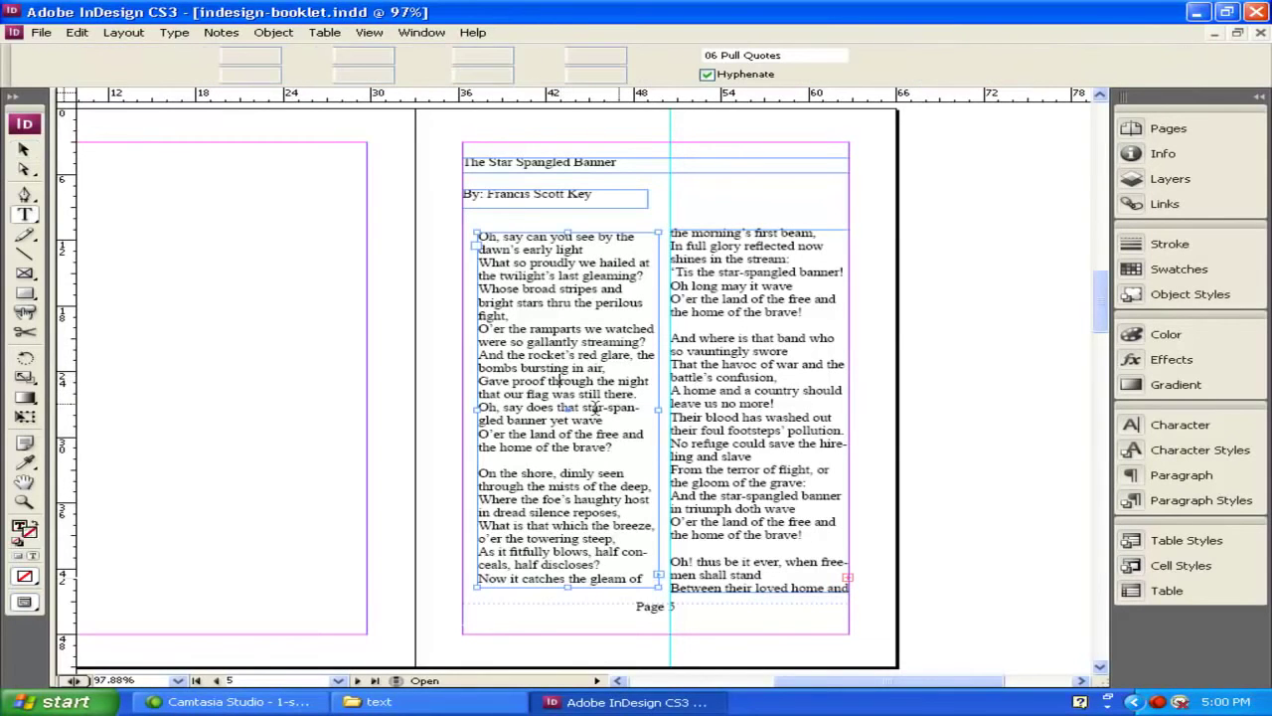
text(add)
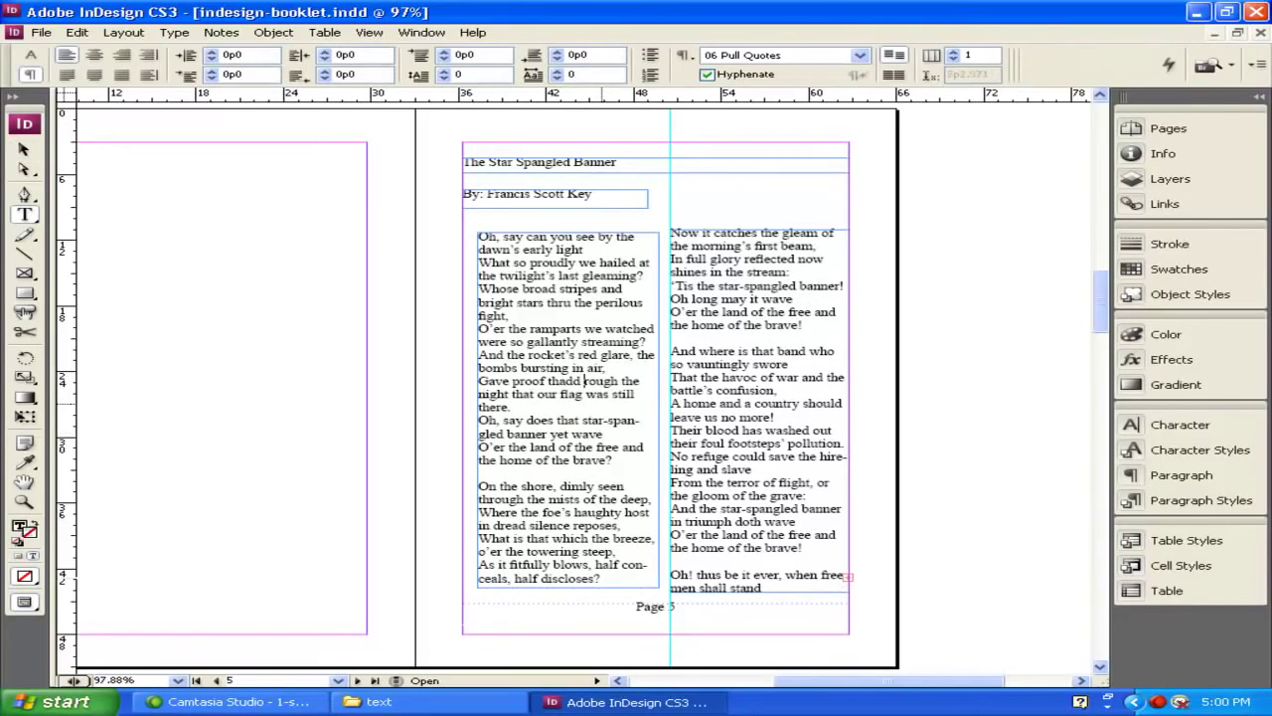
key(ctrl+z)
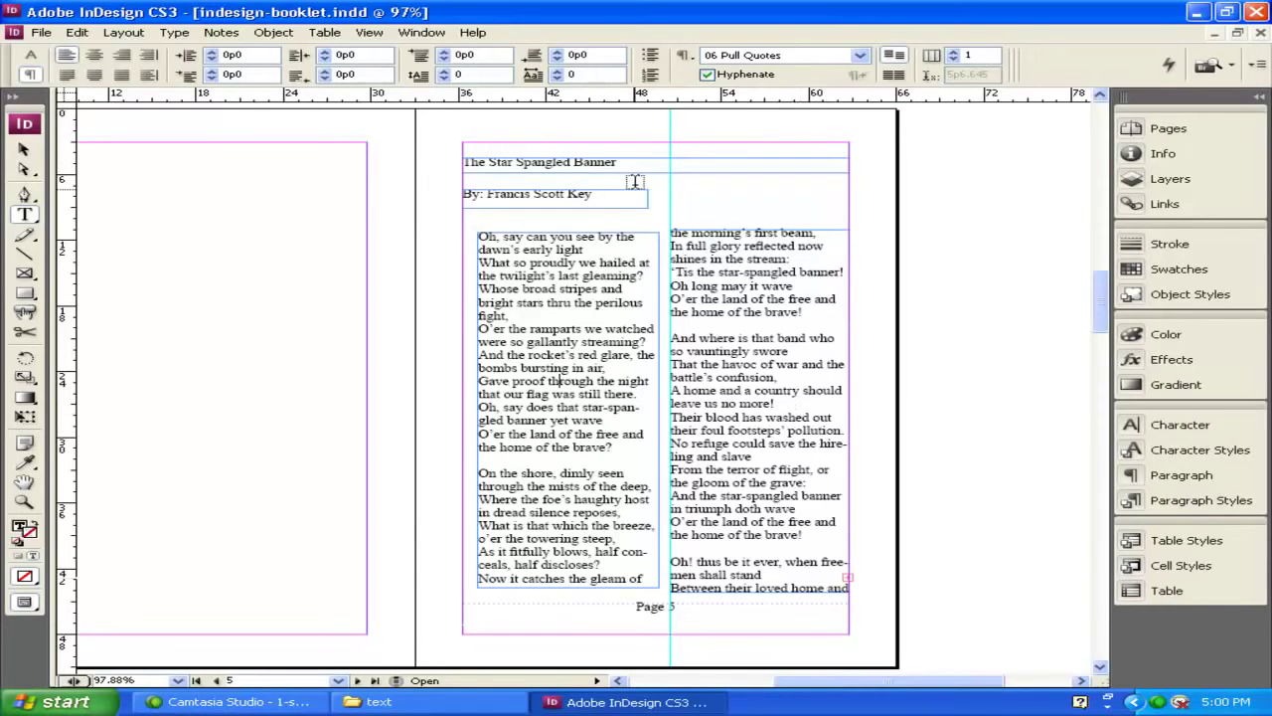
Apply the 01 Heading paragraph style to page 5's title and 02 Sub Heading to the byline.
drag(620, 161, 443, 159)
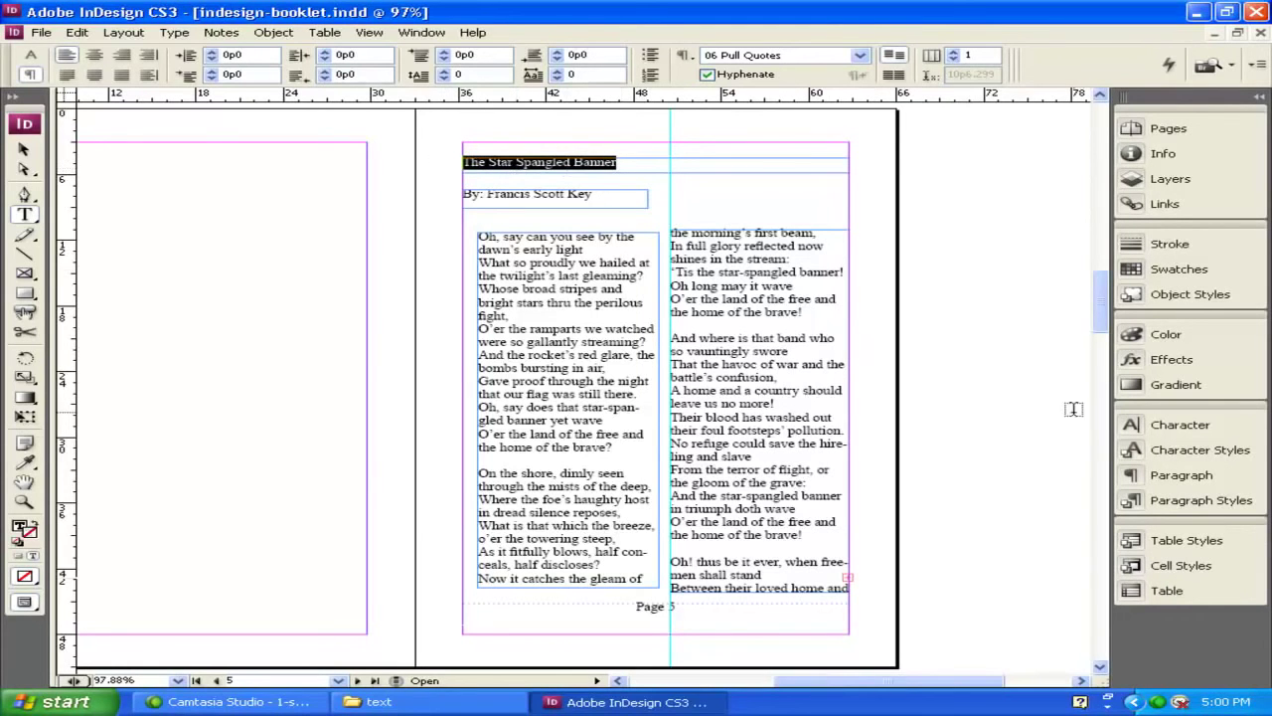
click(1219, 500)
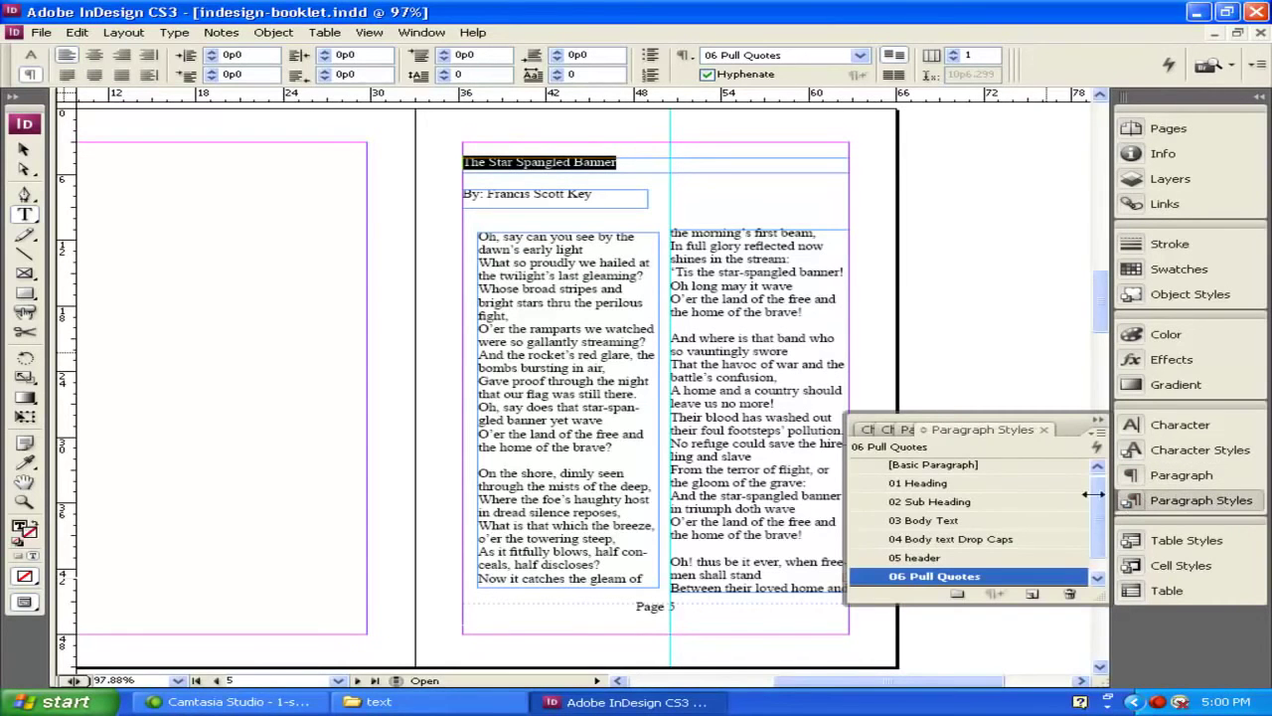
click(934, 485)
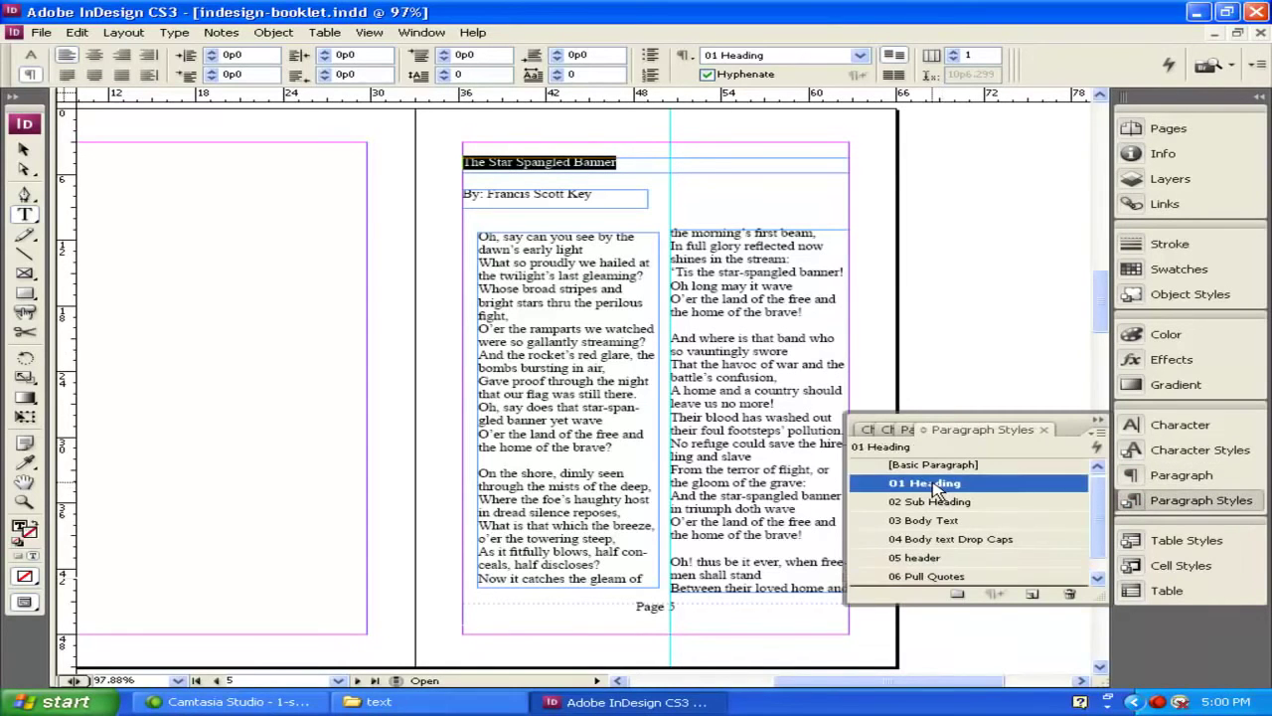
click(553, 196)
drag(596, 195, 447, 193)
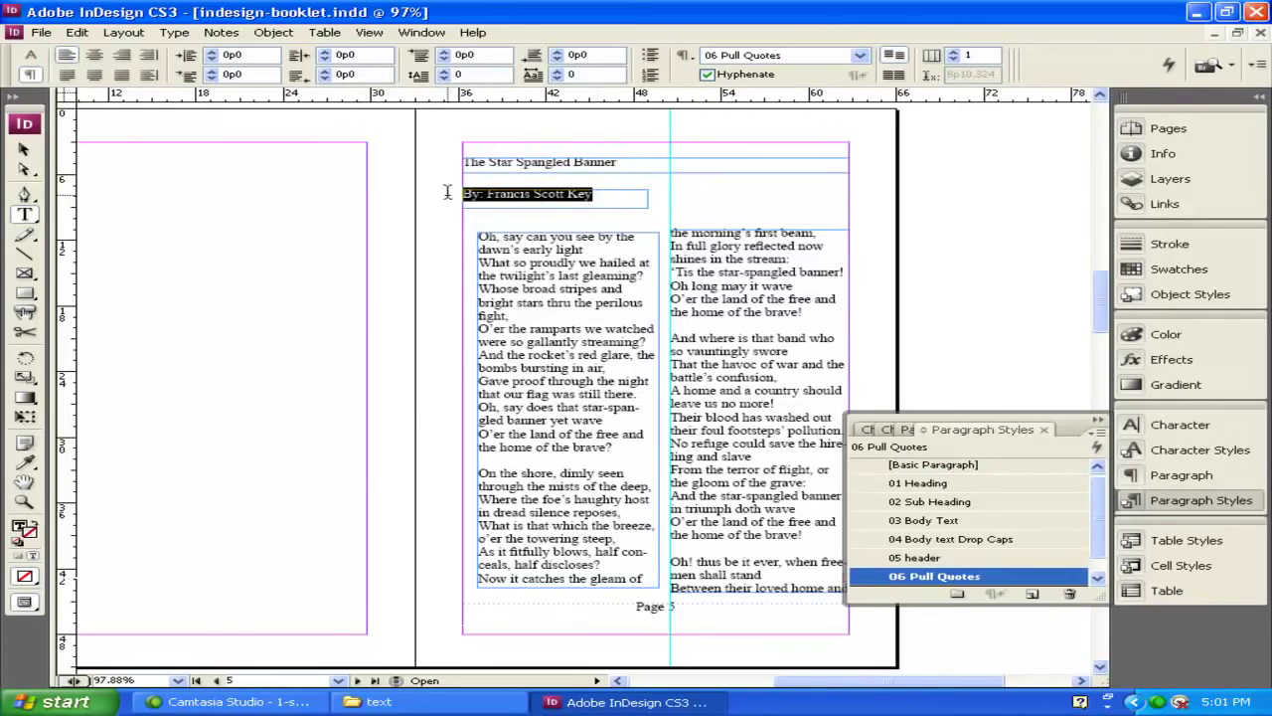
click(924, 502)
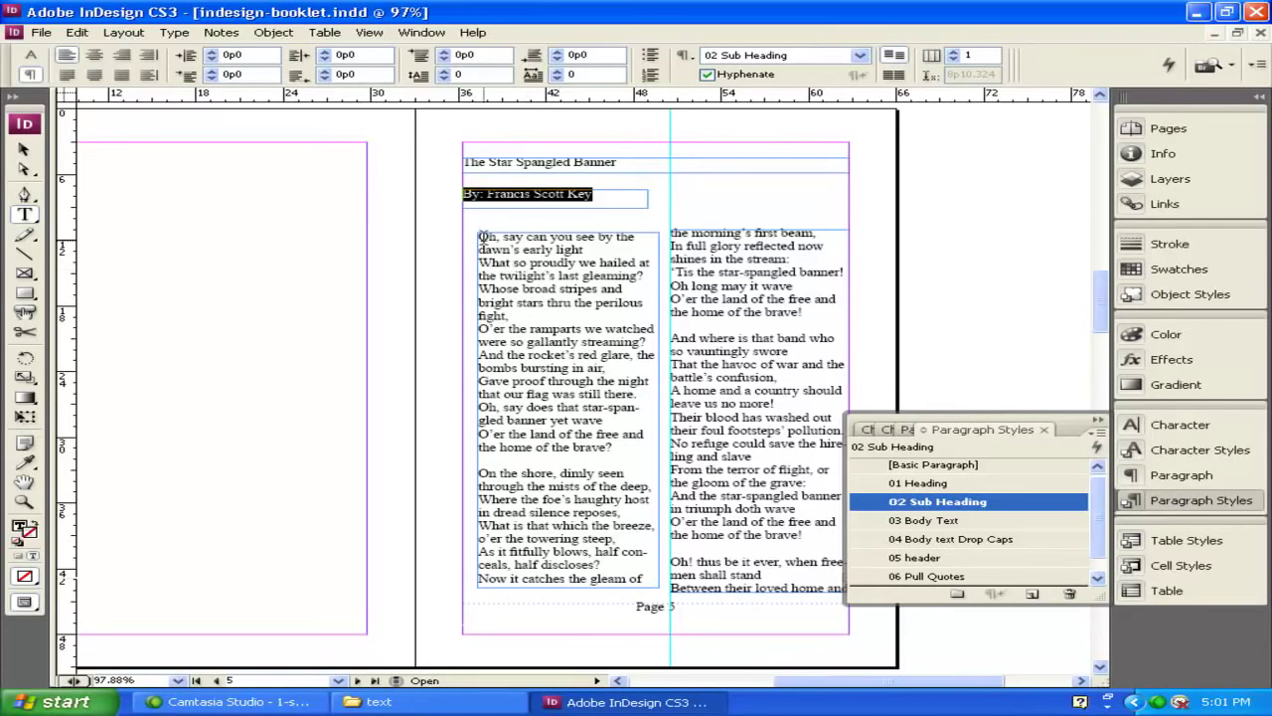
Select all the lyrics across both columns, including the overset text, and apply the 03 Body Text paragraph style.
drag(481, 238, 784, 553)
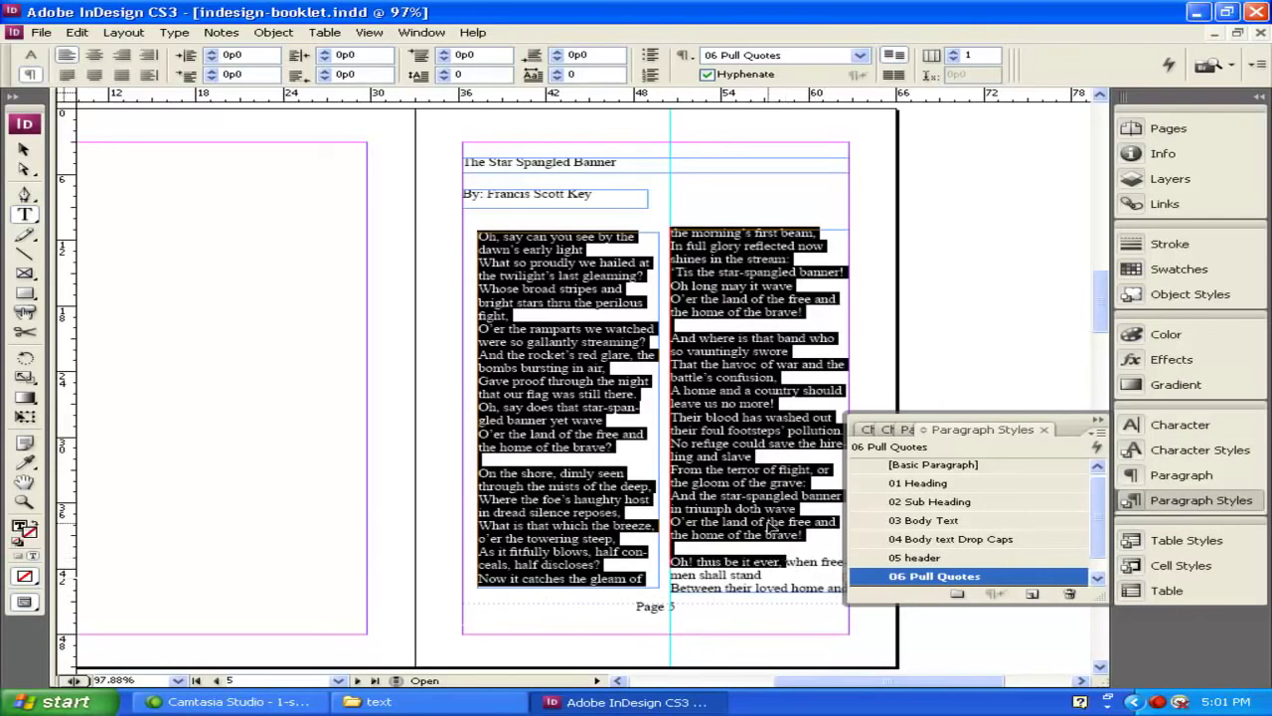
key(ctrl+shift+End)
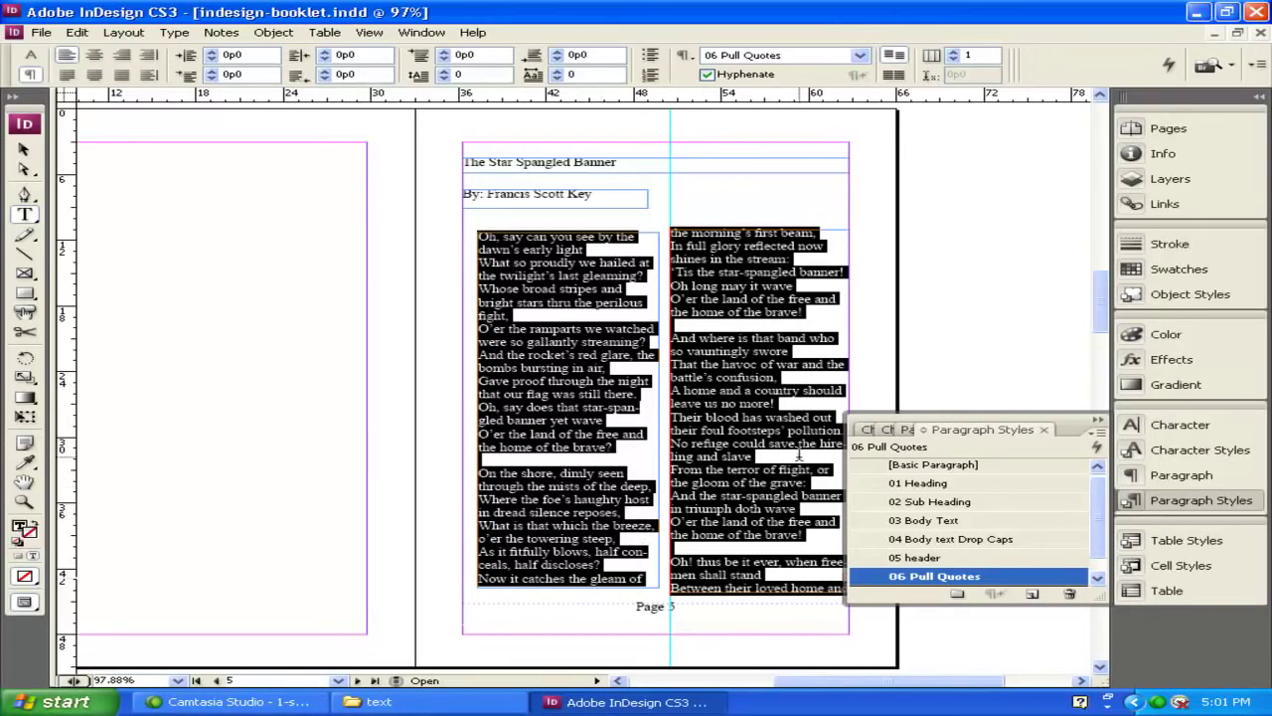
click(934, 522)
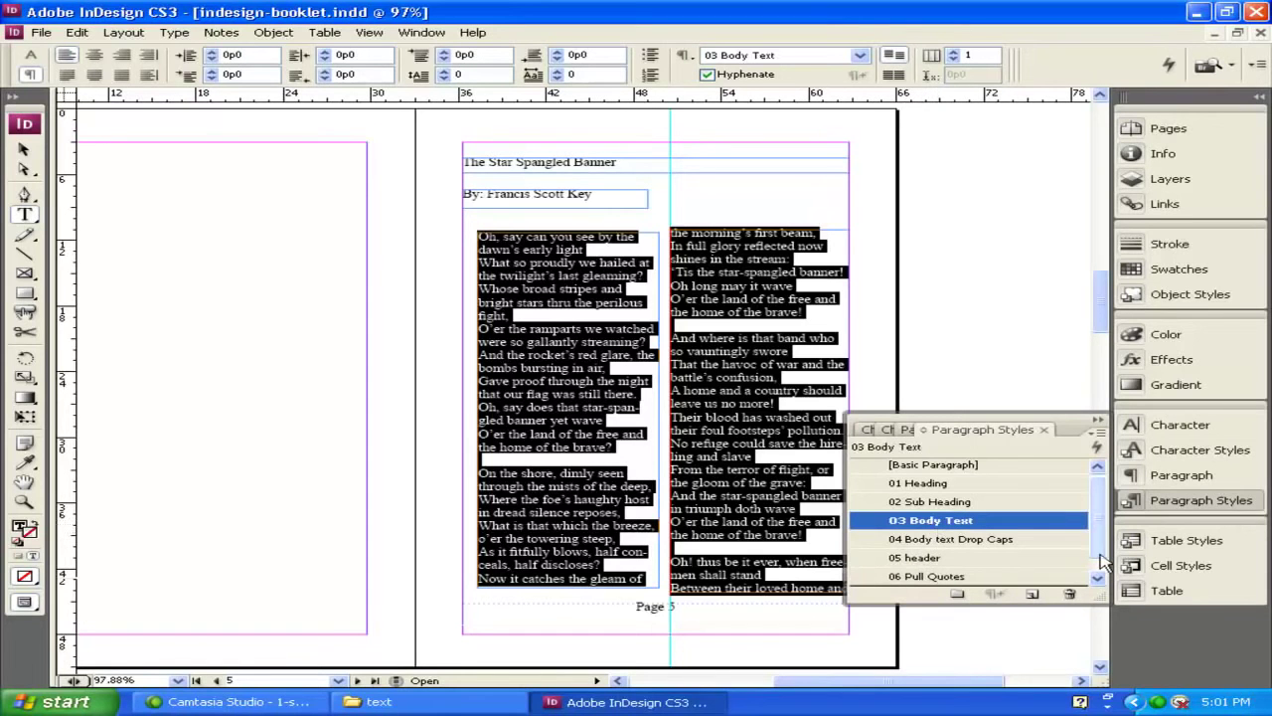
click(735, 266)
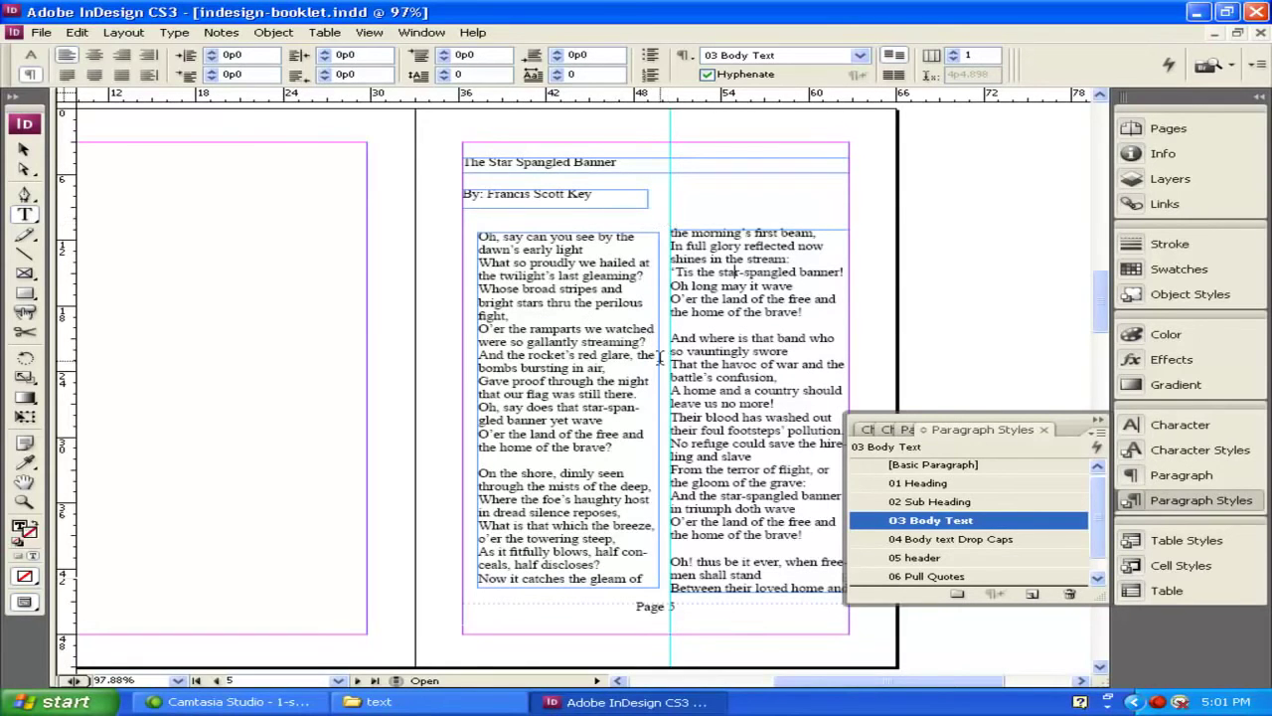
mouse_move(1101, 314)
mouse_down()
mouse_move(1105, 346)
mouse_move(1101, 317)
mouse_up()
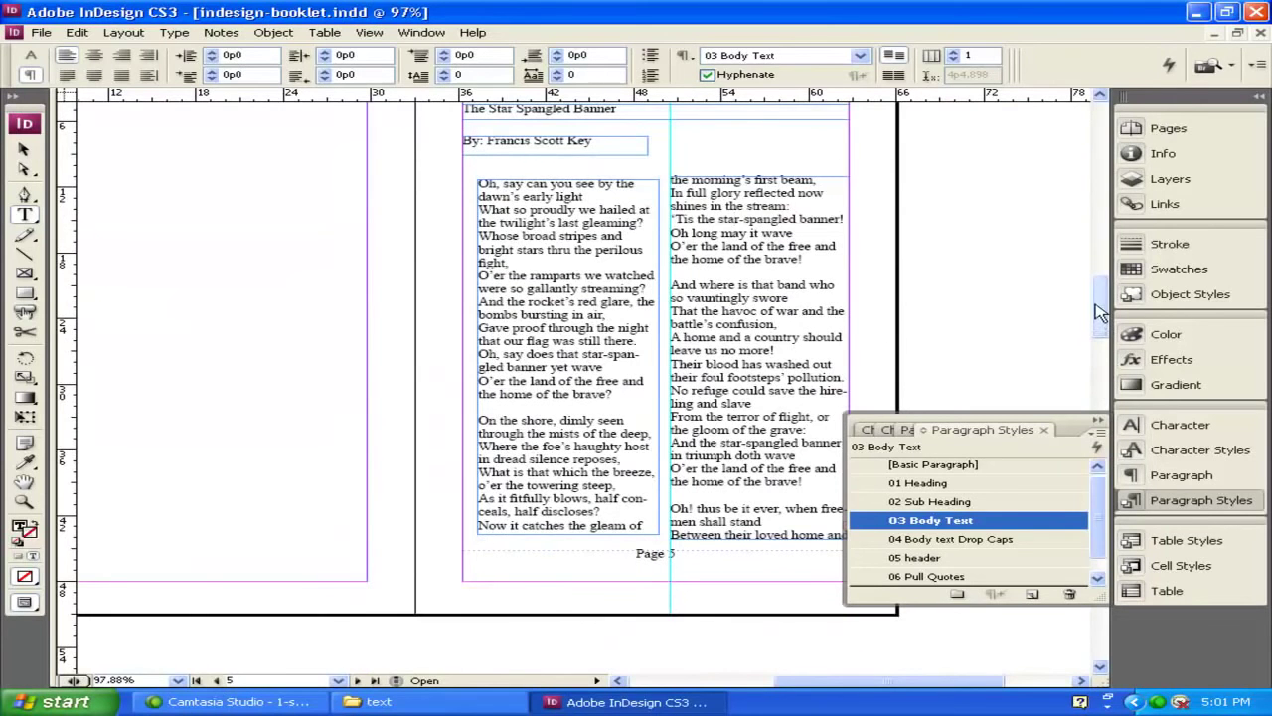
drag(1101, 313, 1085, 290)
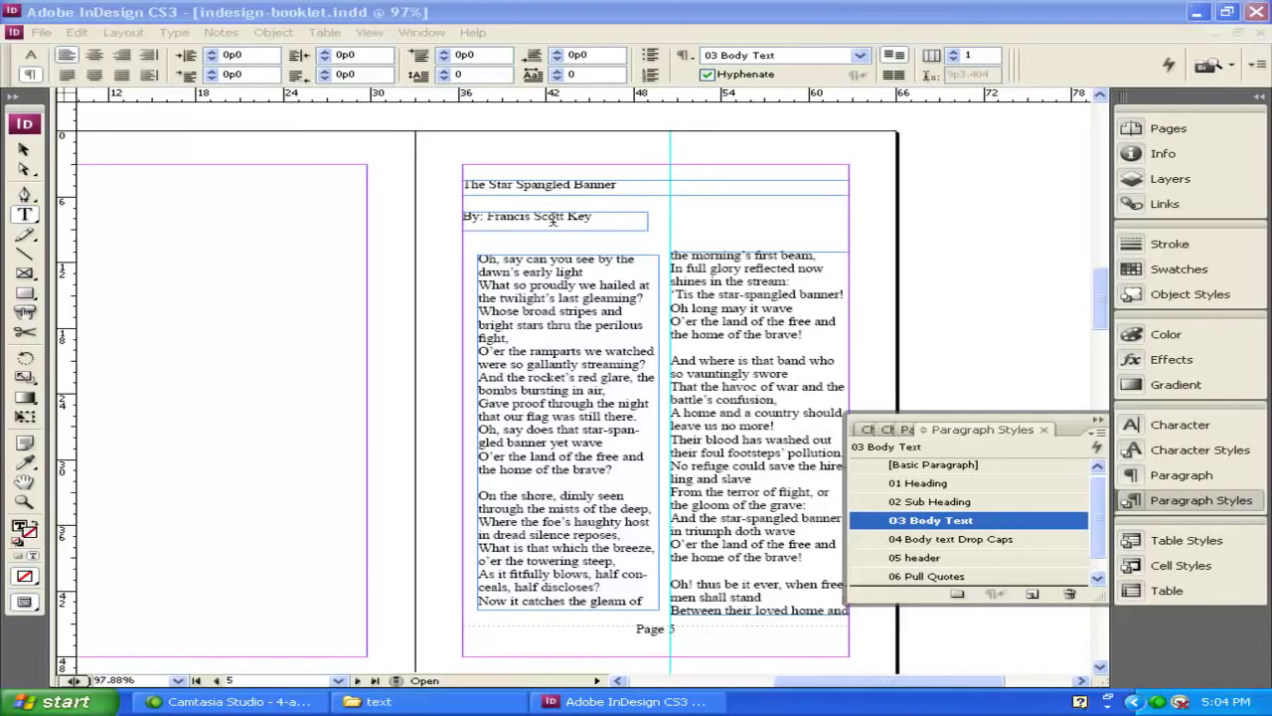
Redefine the 01 Heading paragraph style with the Arial font family at 18 pt.
click(928, 485)
double_click(927, 485)
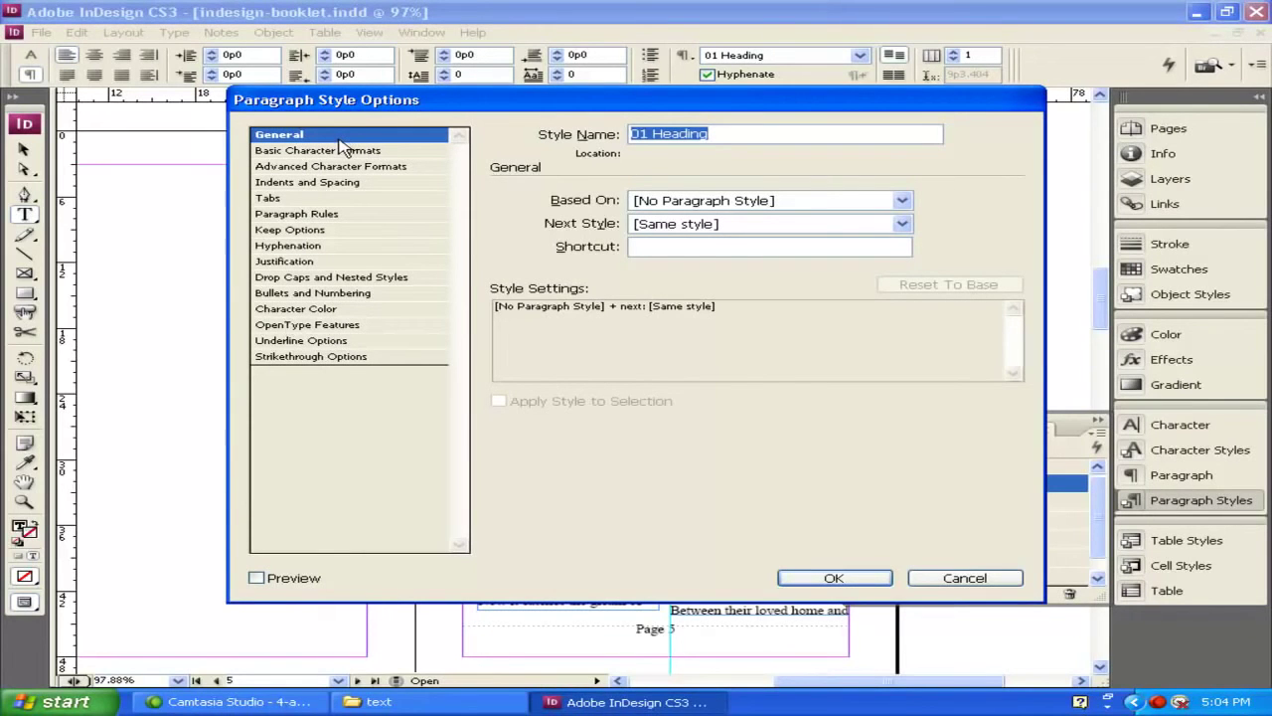
click(282, 153)
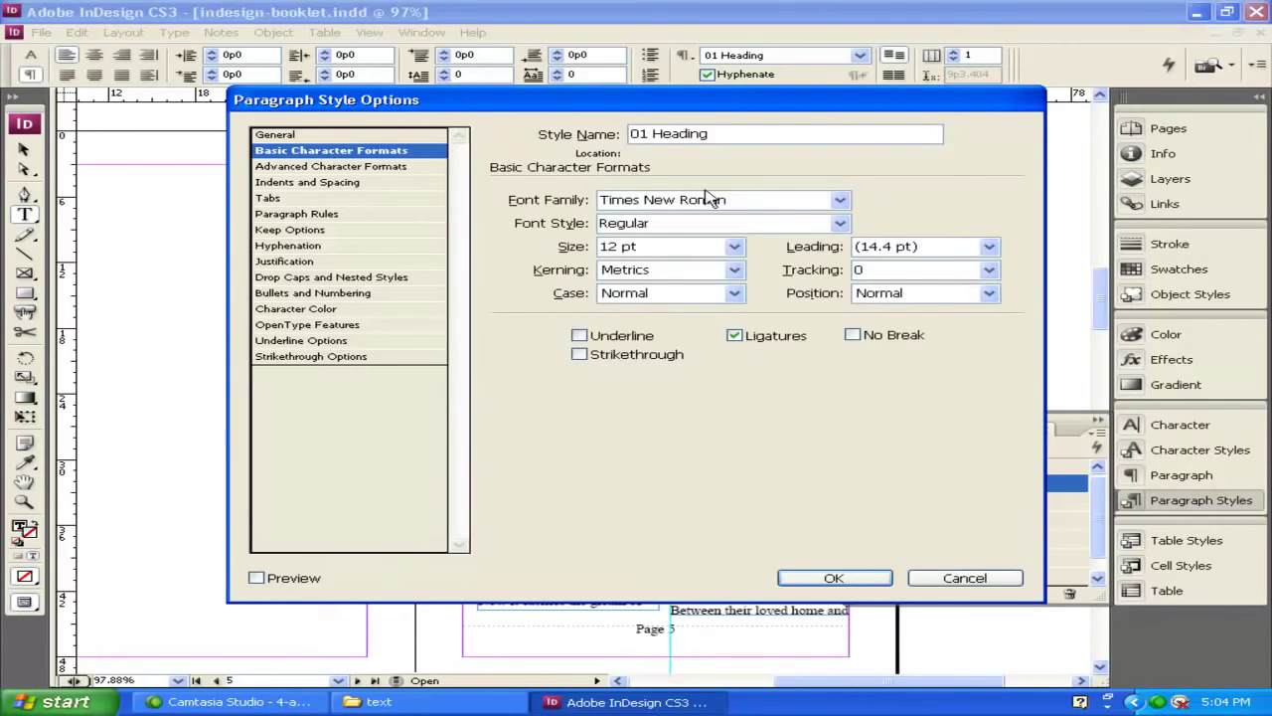
click(840, 201)
key(Home)
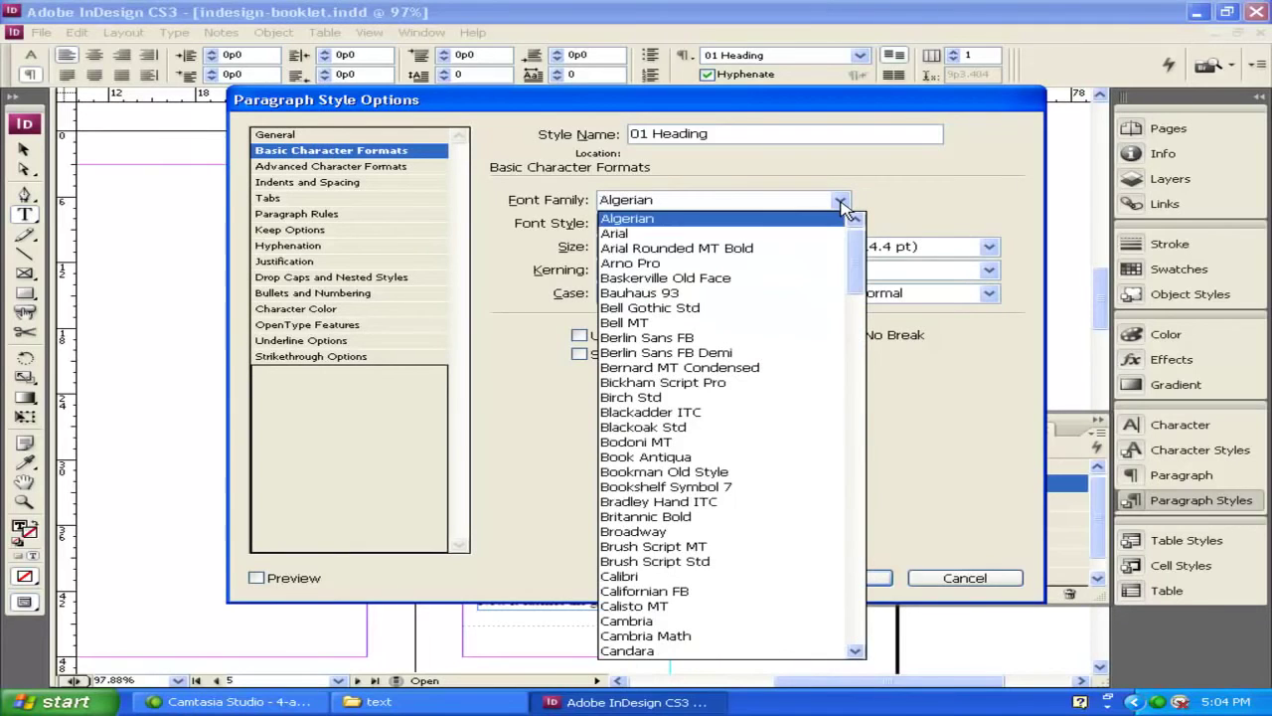
click(684, 235)
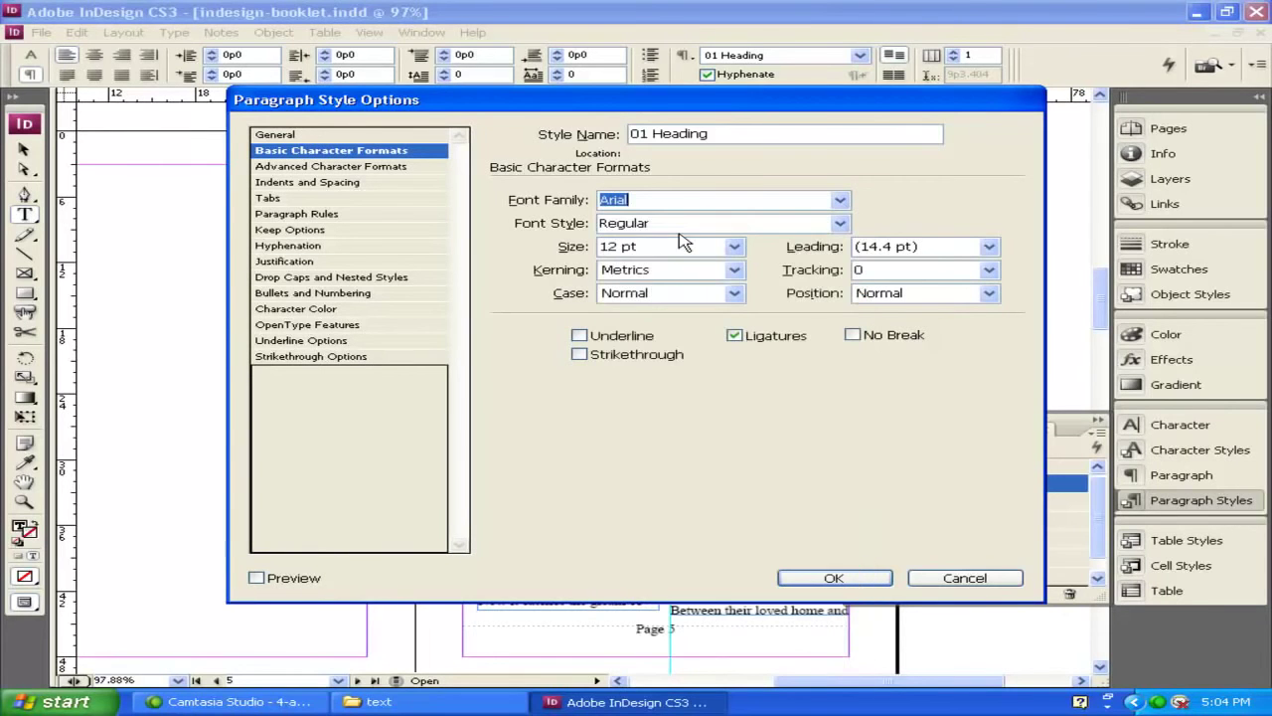
click(733, 247)
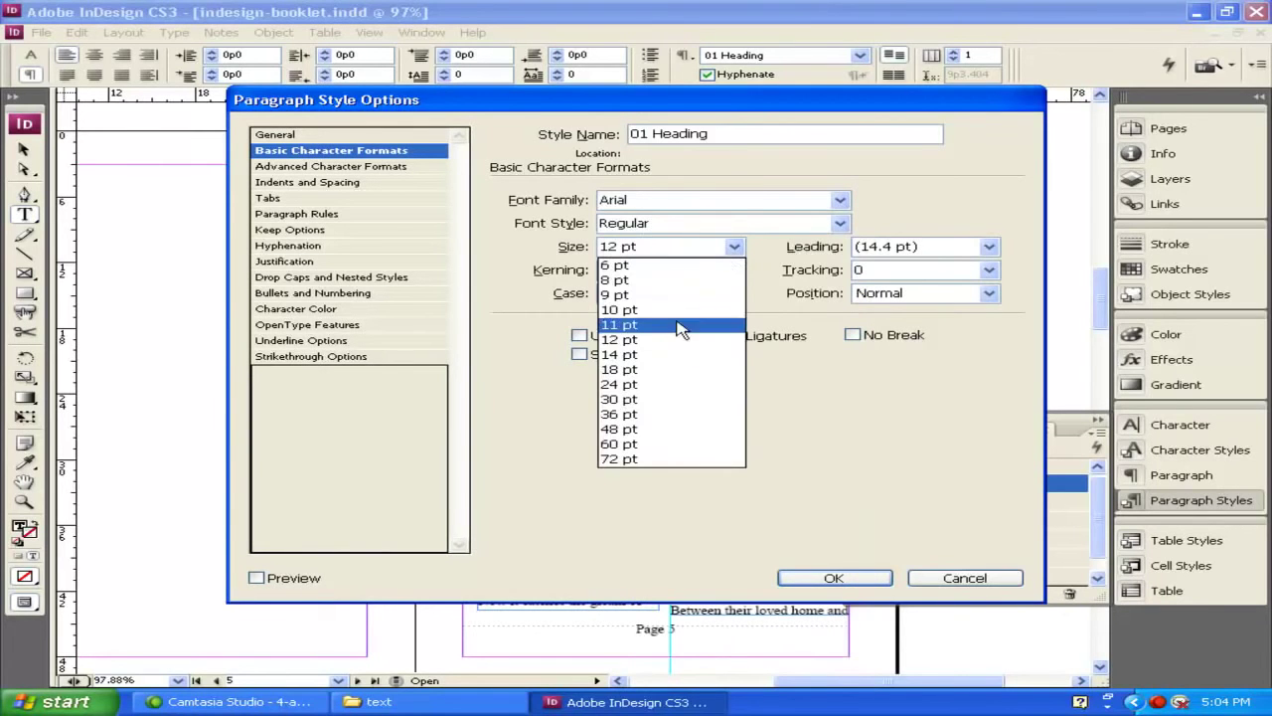
click(647, 369)
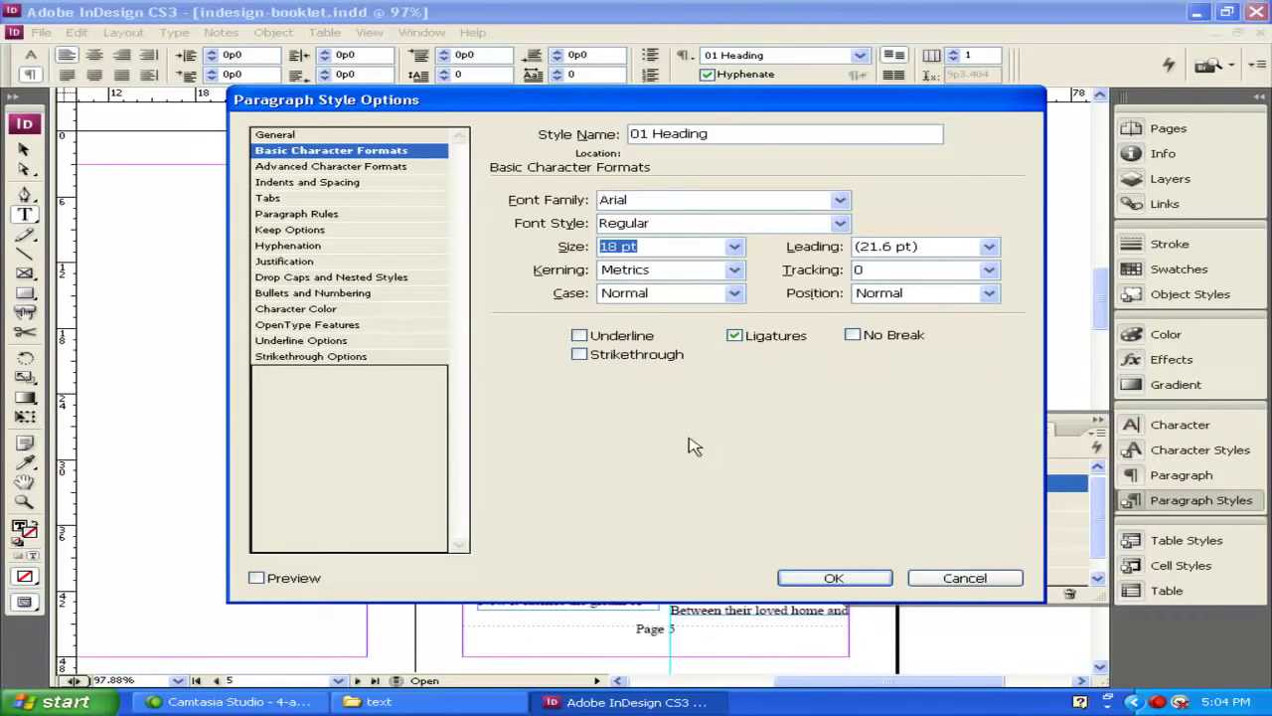
click(856, 583)
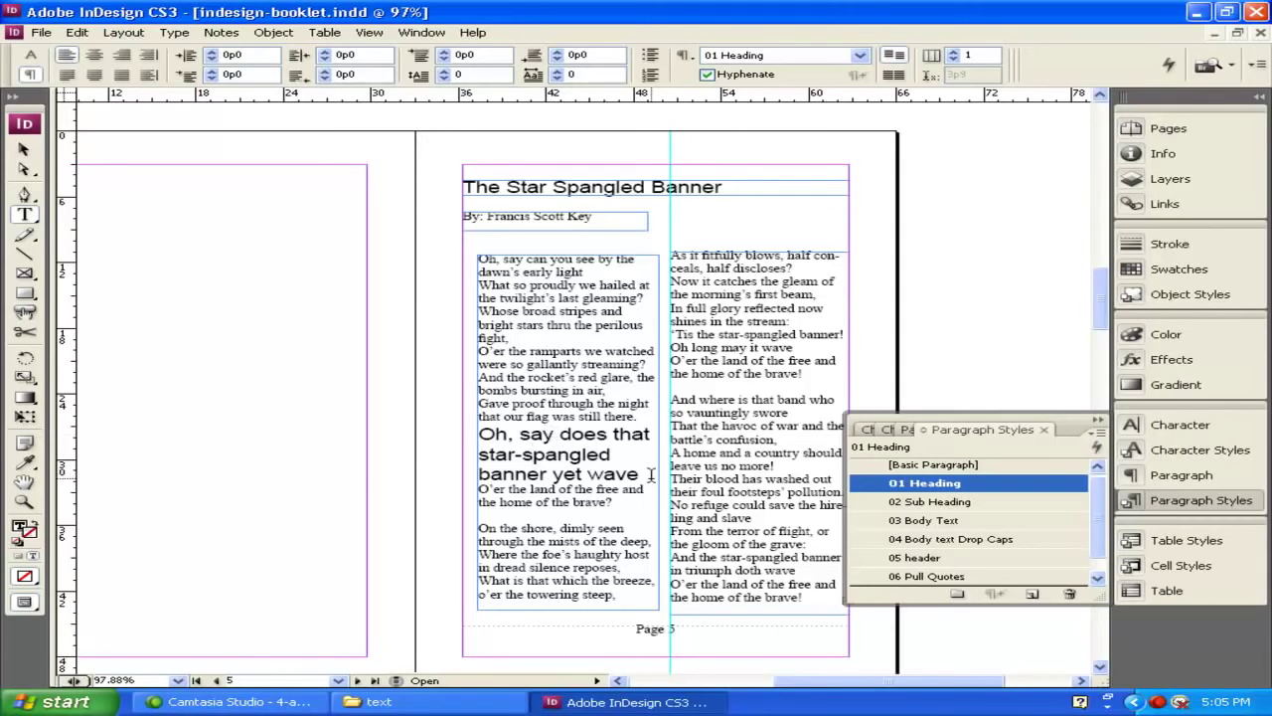
Reapply the 03 Body Text style to the lyric line "Oh, say does that star-spangled banner yet wave".
drag(643, 476, 481, 422)
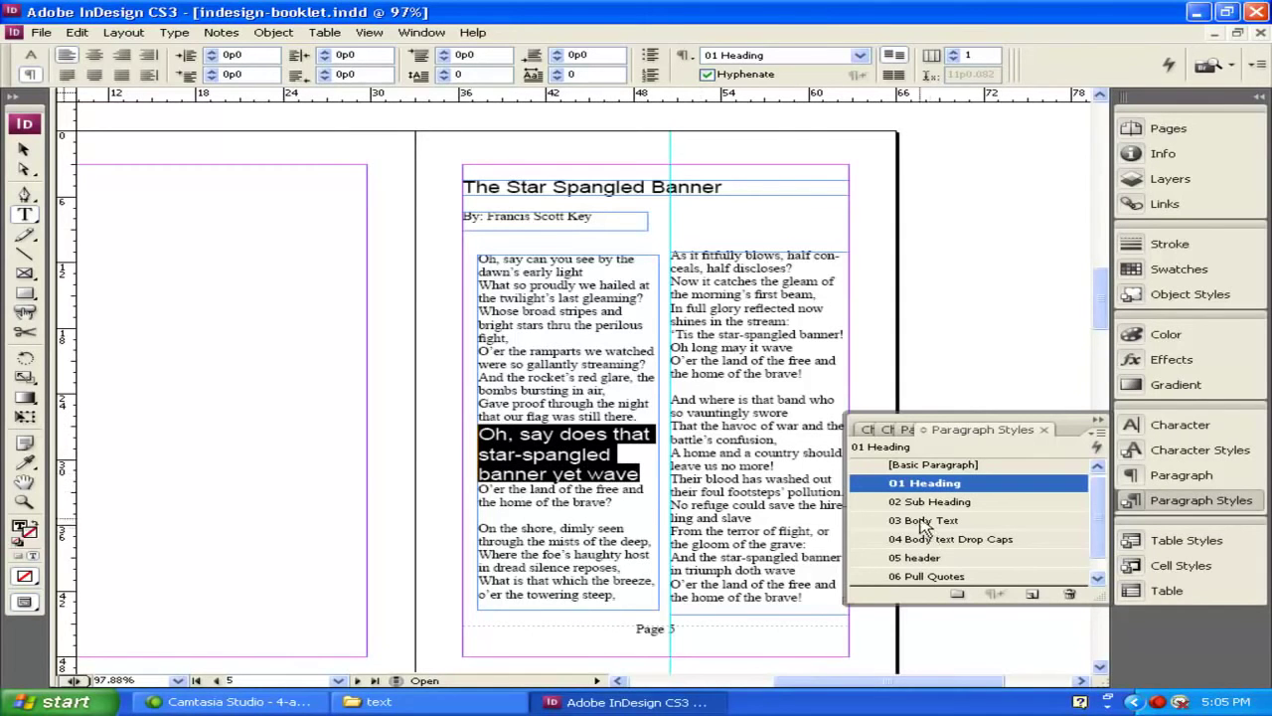
click(924, 521)
click(586, 453)
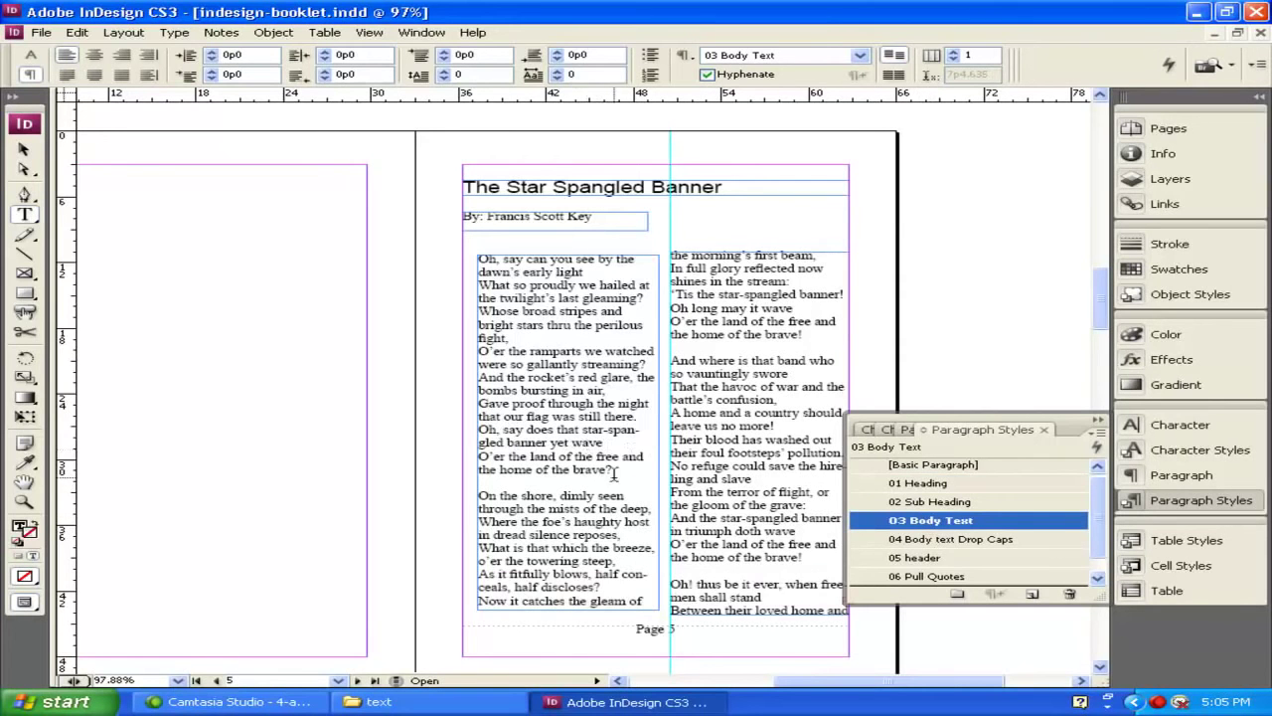
Select the byline on page 5 and redefine the 02 Sub Heading paragraph style with the Arial font family in Italic.
click(572, 187)
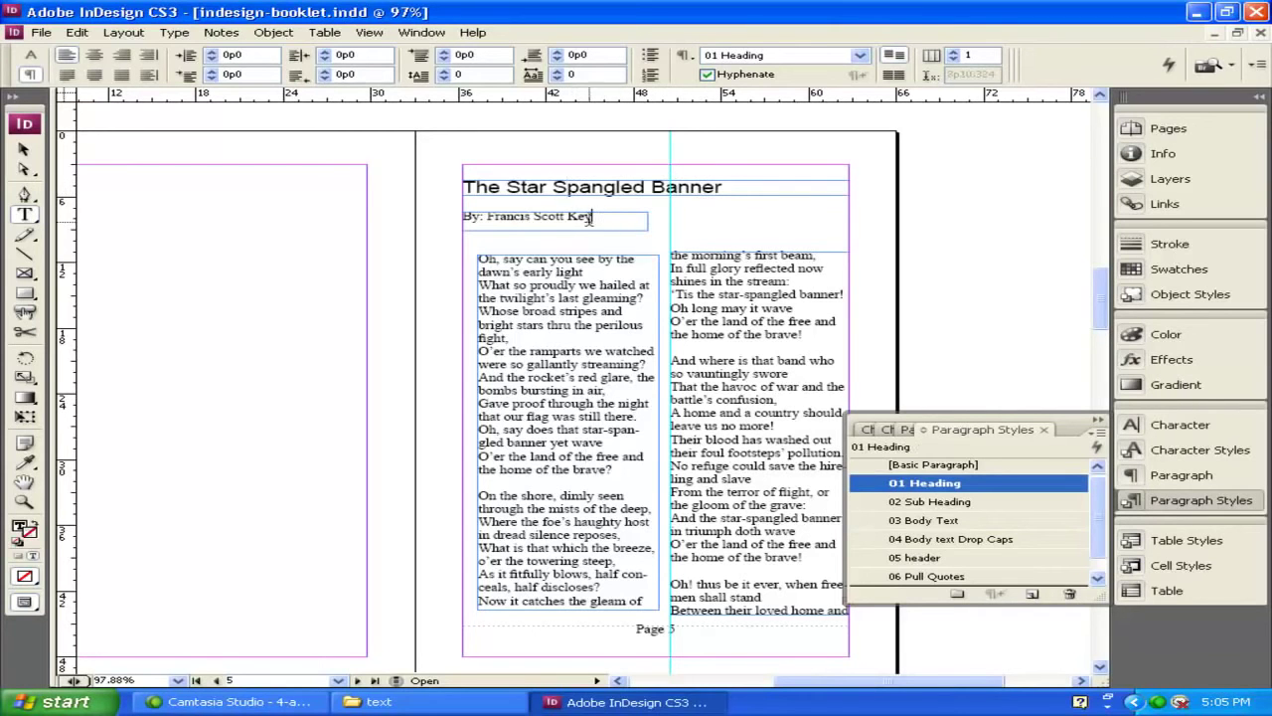
drag(593, 216, 453, 216)
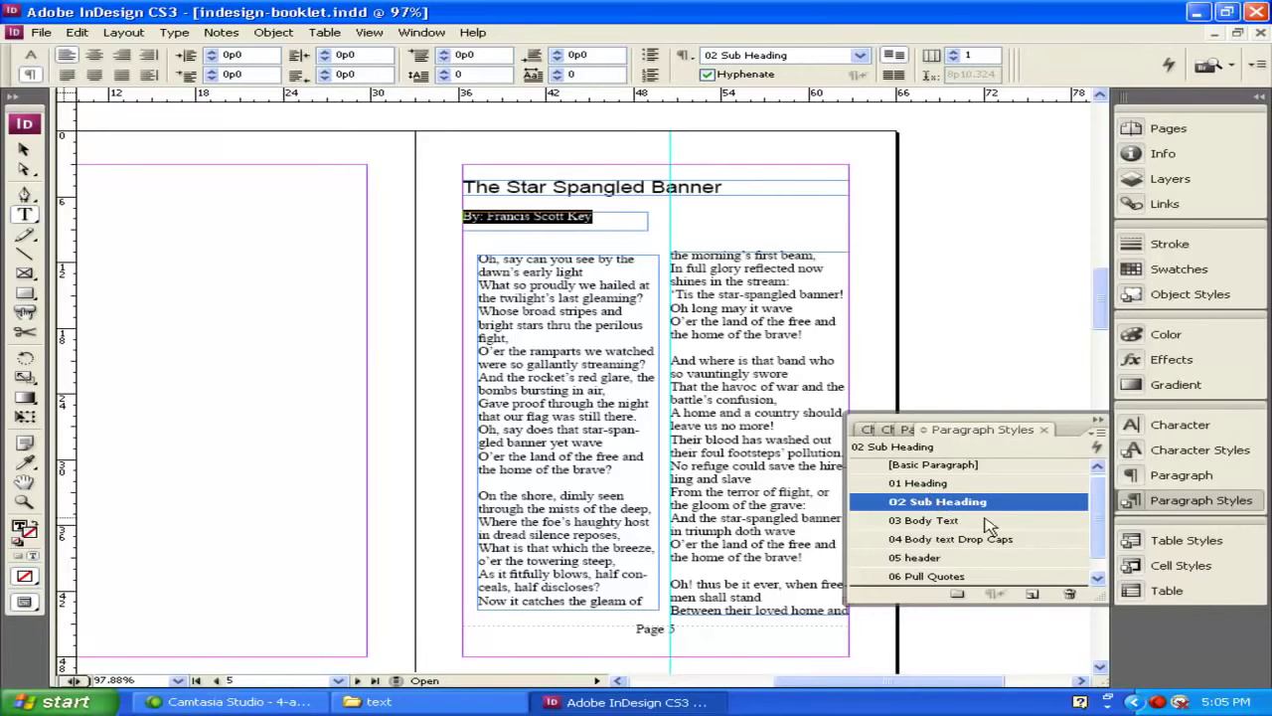
double_click(954, 502)
click(320, 151)
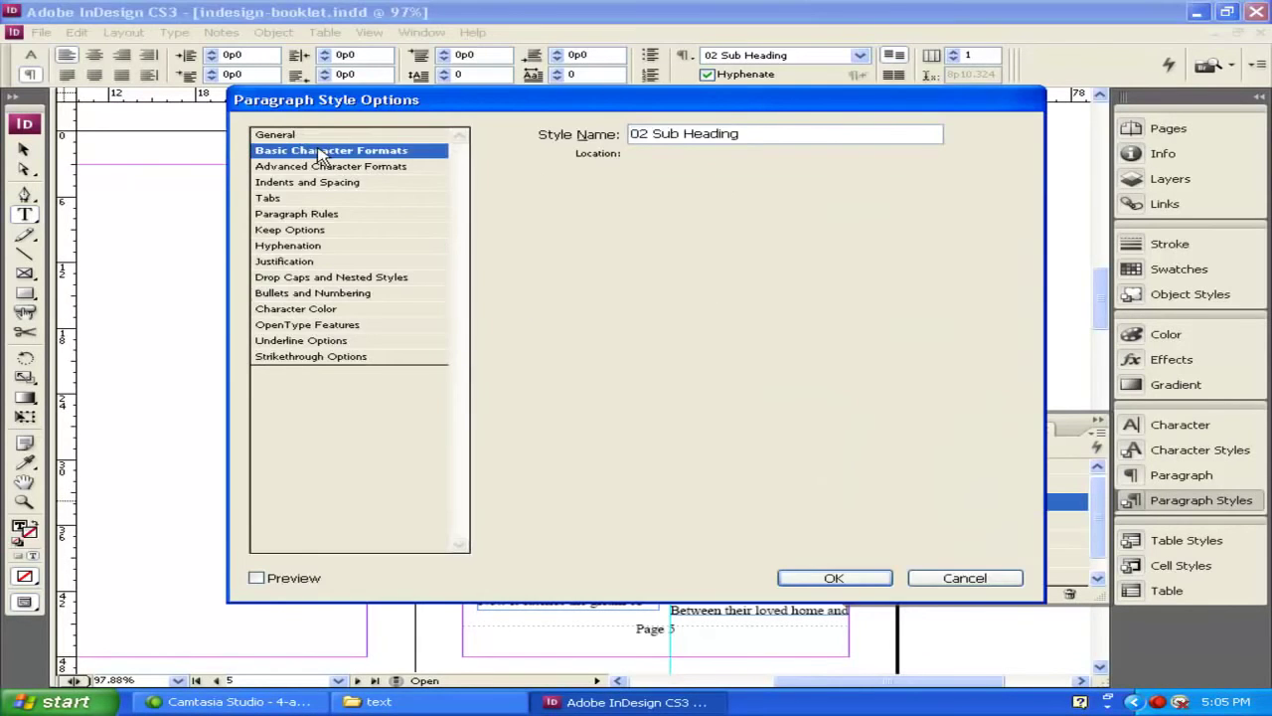
click(771, 201)
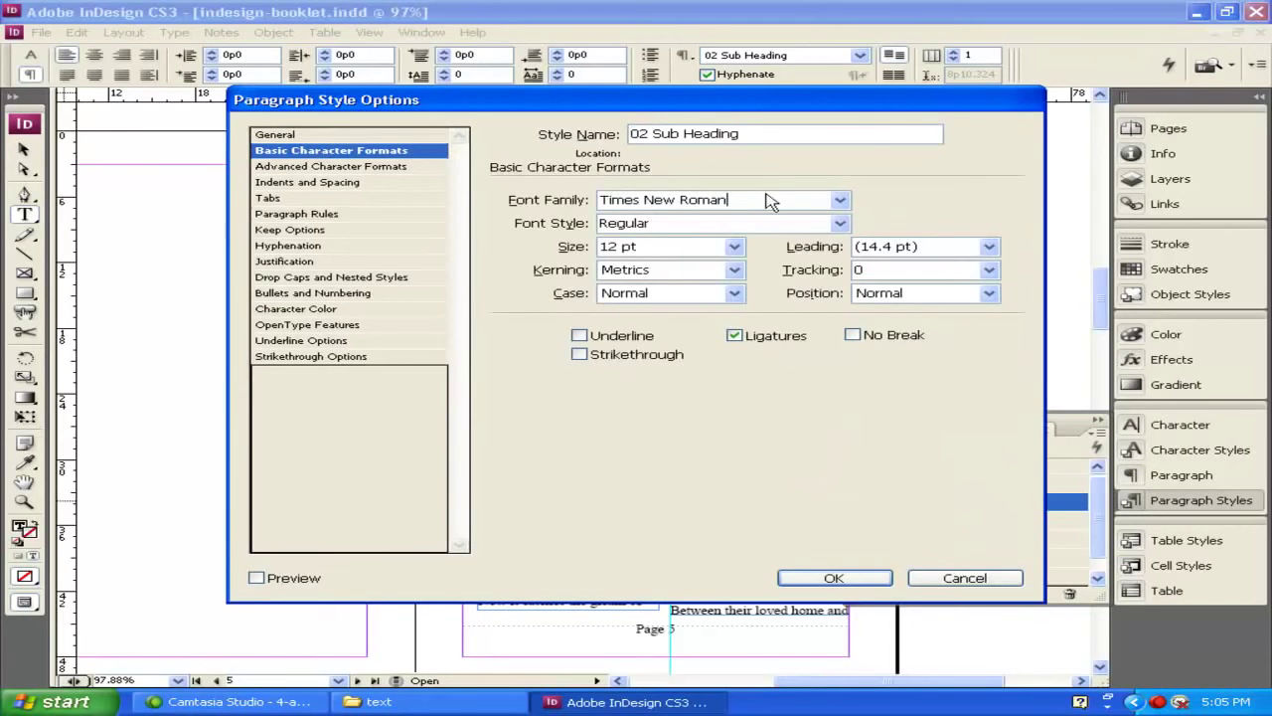
click(840, 200)
text(ar)
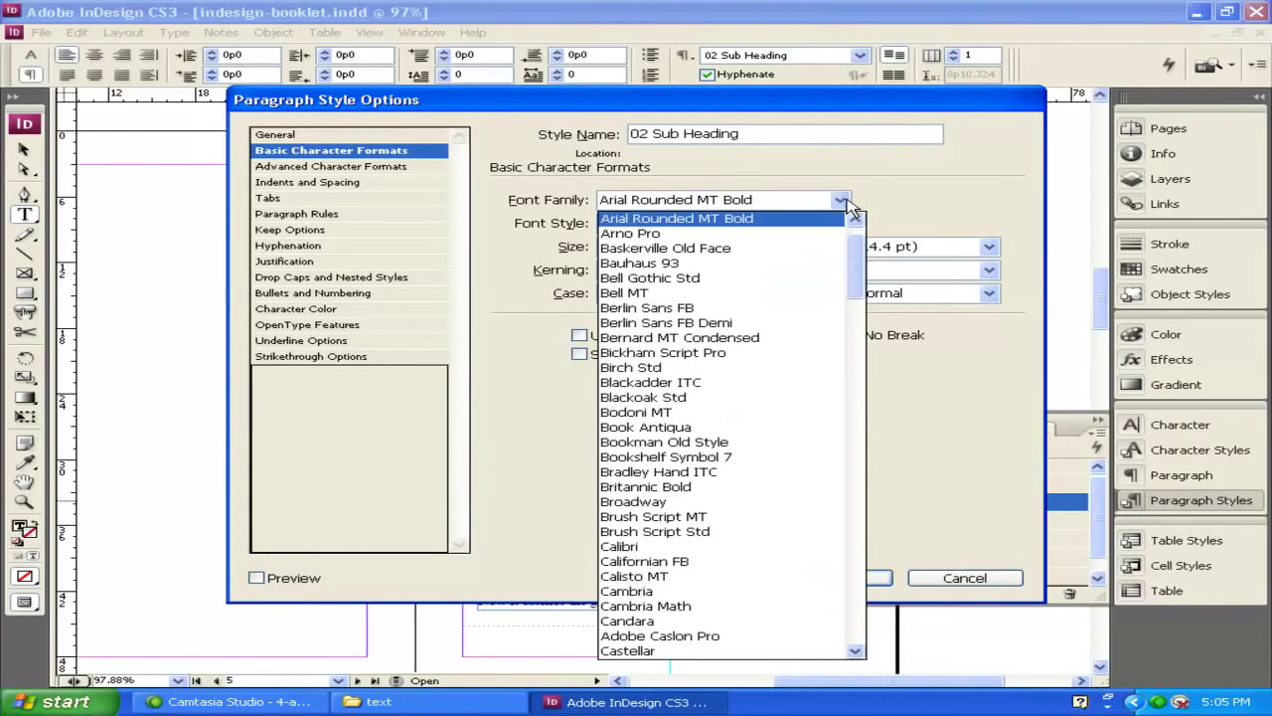
text(e)
click(775, 207)
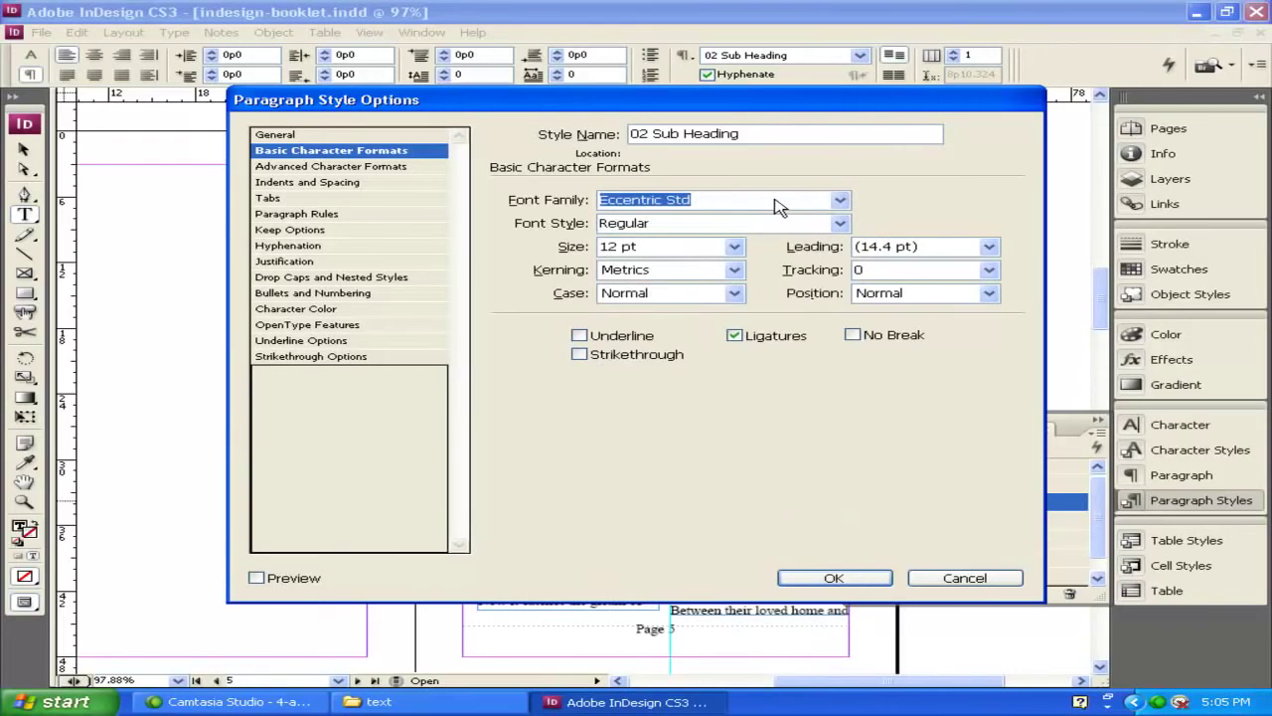
text(Arial)
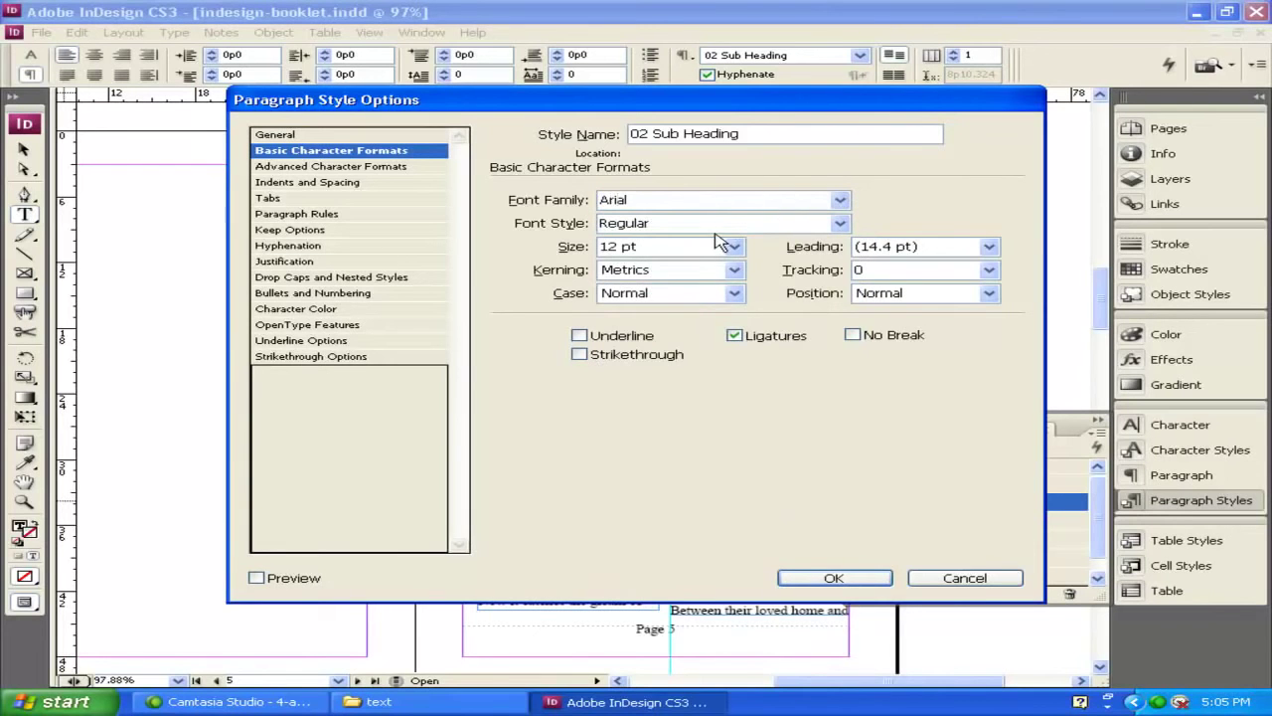
click(840, 222)
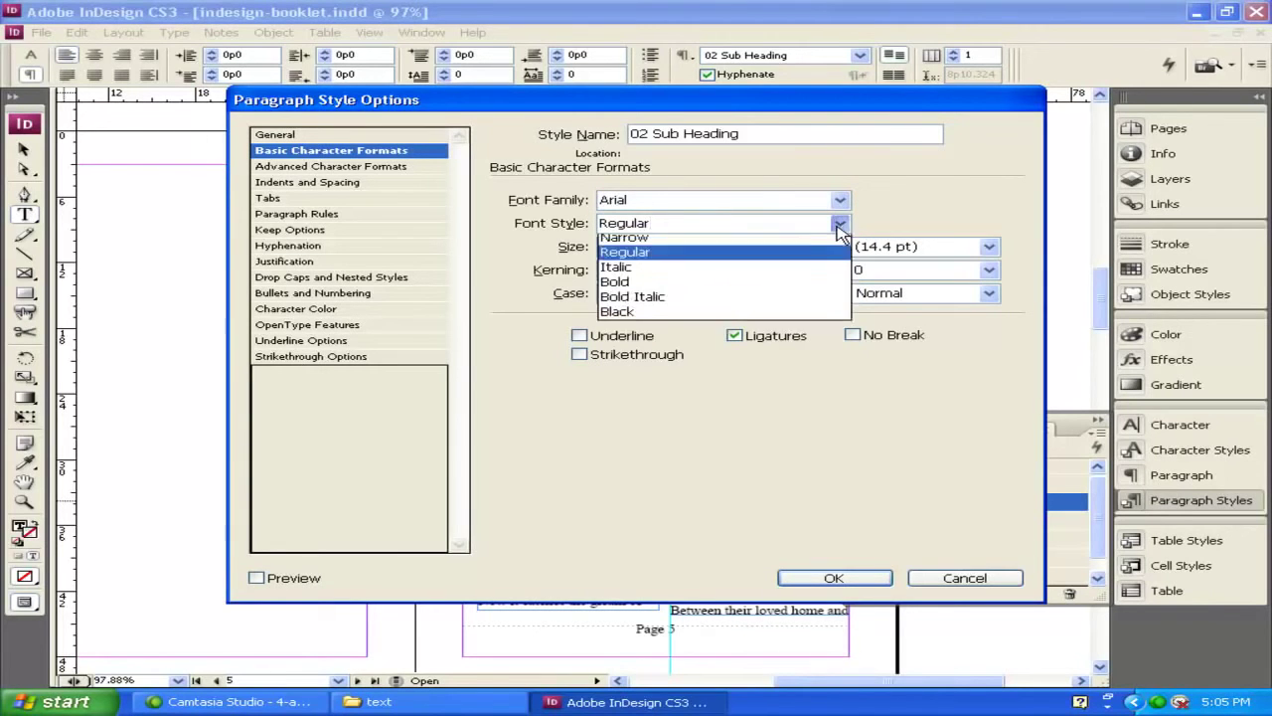
click(748, 271)
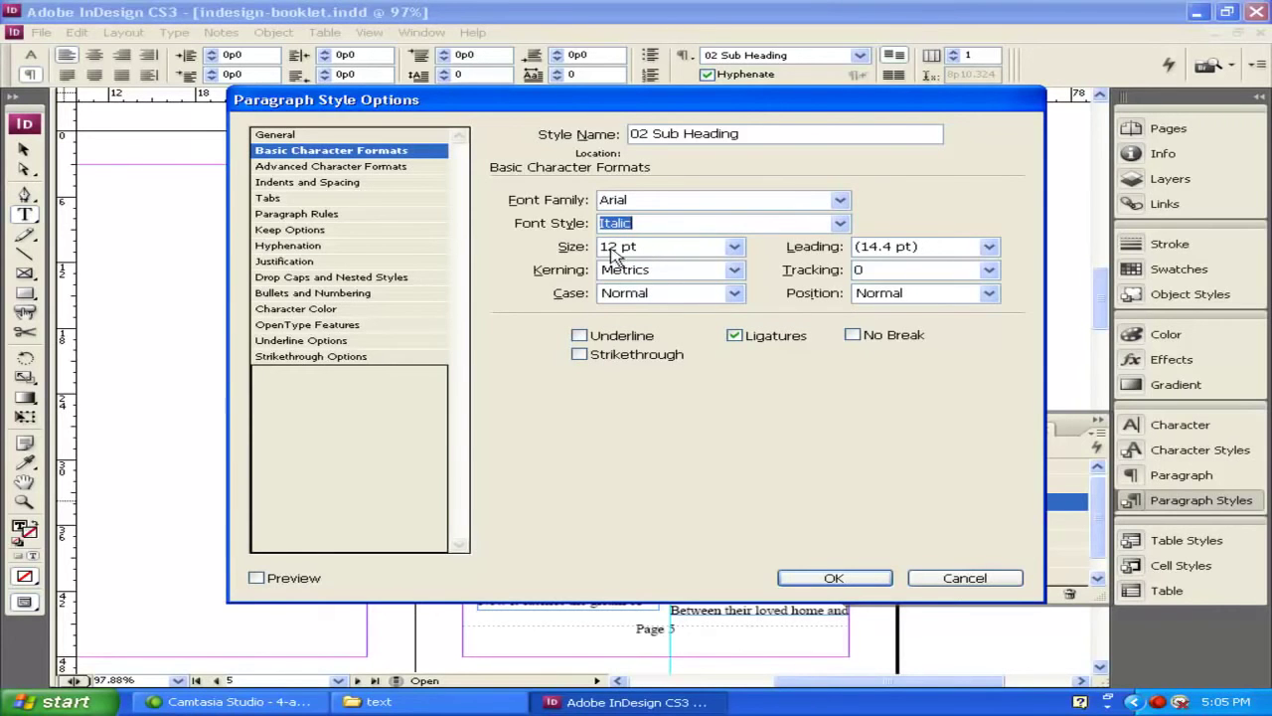
click(871, 586)
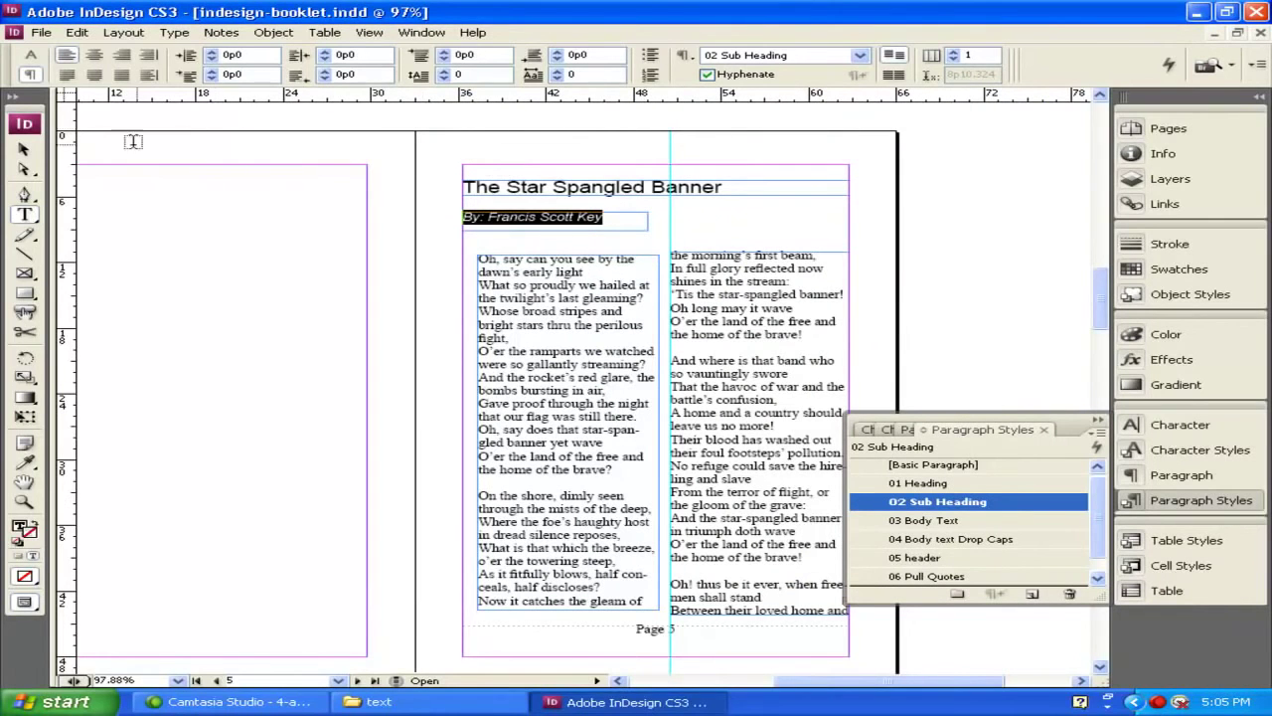
Move the byline frame straight up so it sits directly beneath the title, then deselect it.
click(24, 149)
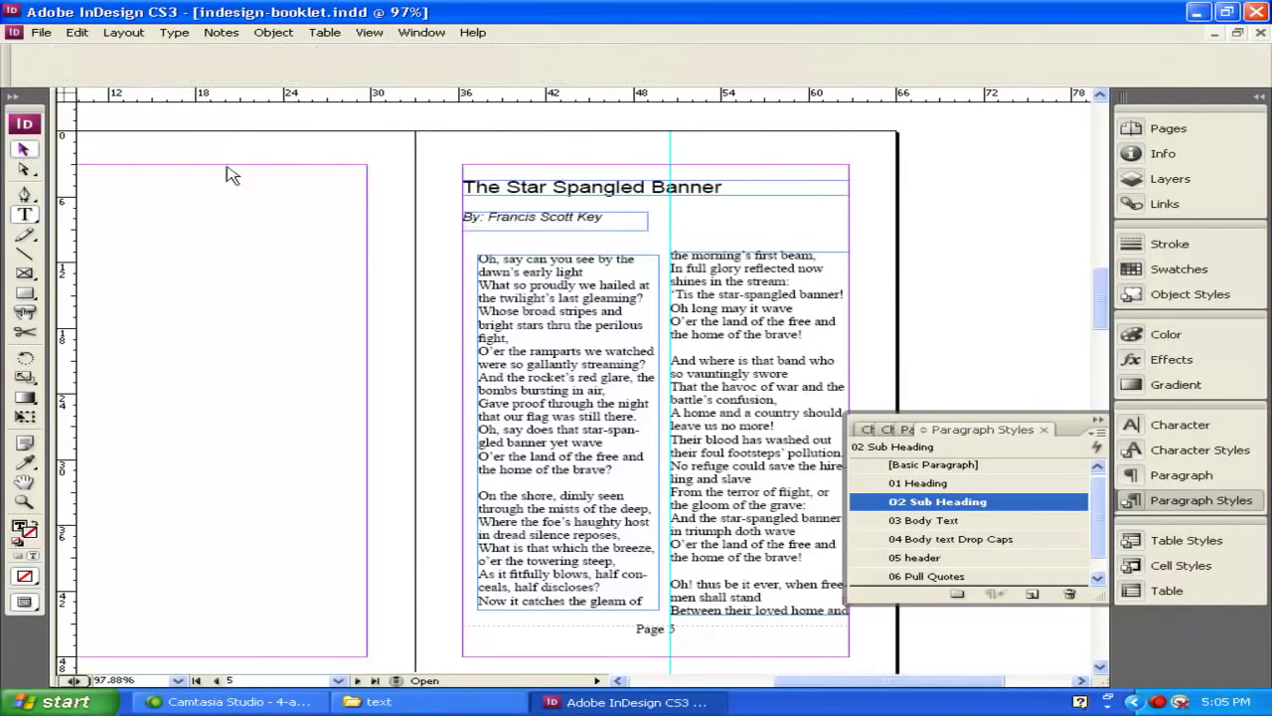
click(502, 217)
drag(502, 216, 501, 204)
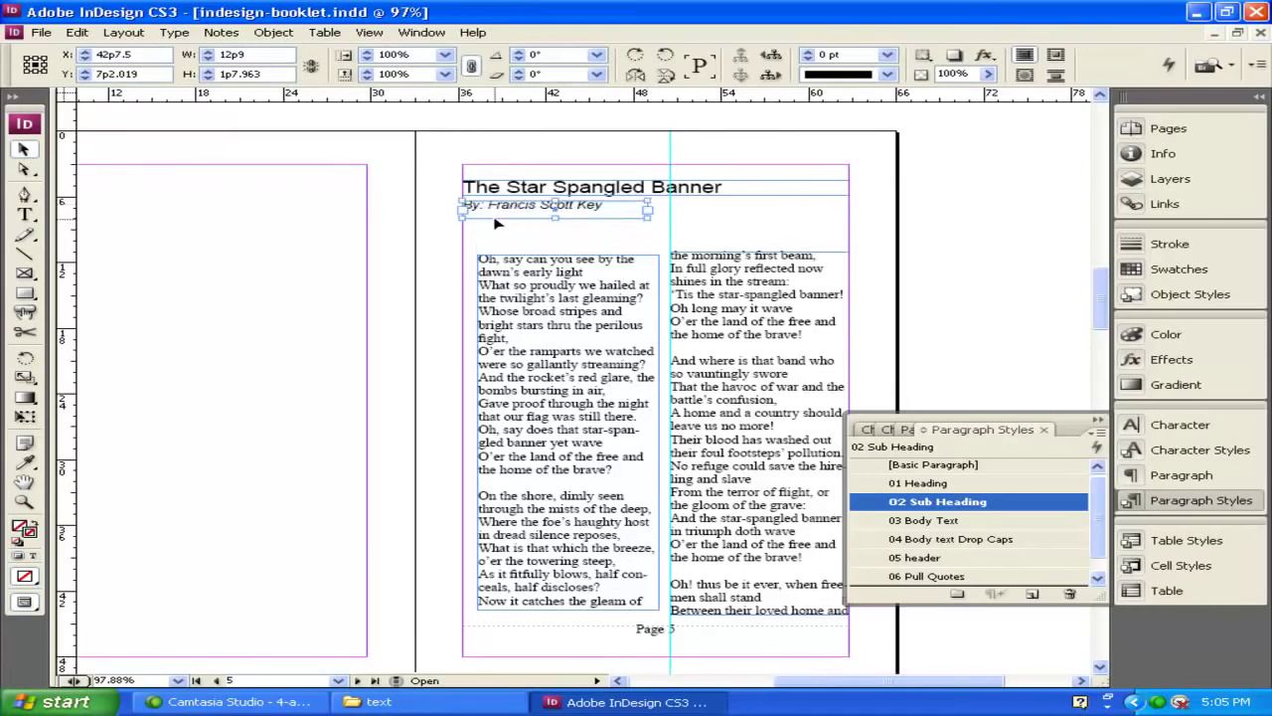
click(531, 242)
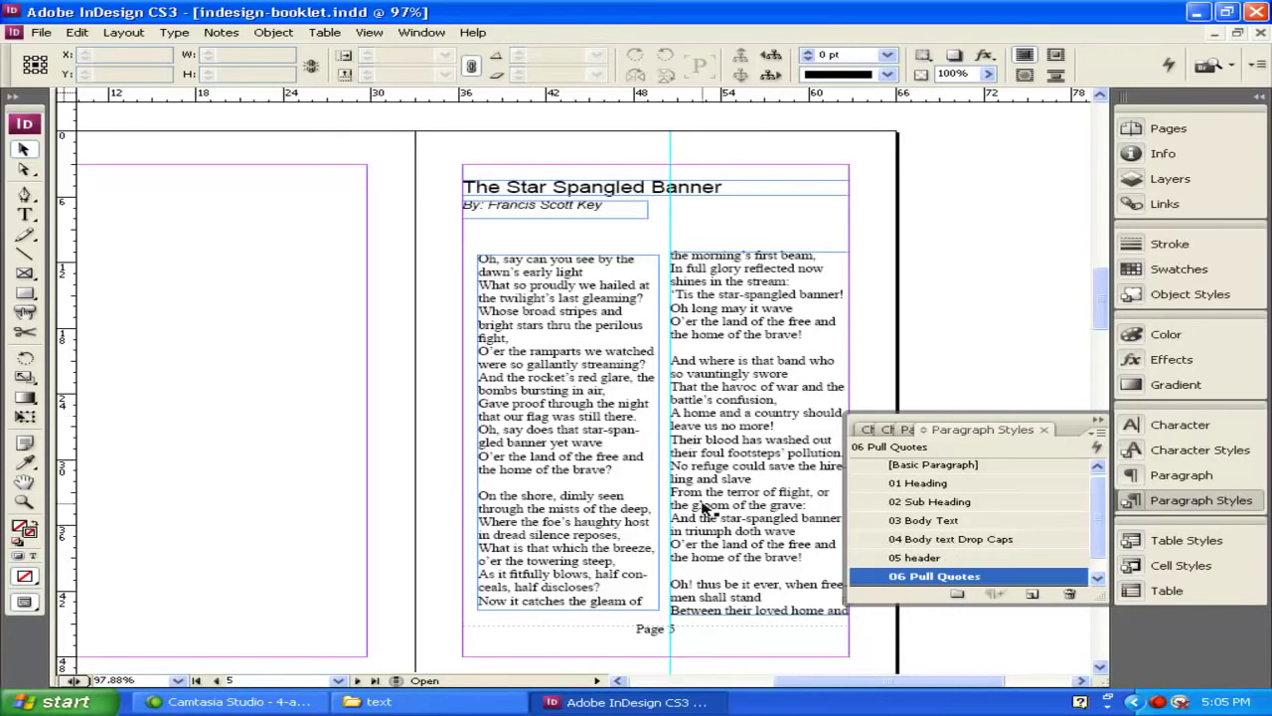
Try moving the first-column lyrics frame over against the vertical guide, and undo the move.
click(613, 470)
drag(663, 306, 674, 310)
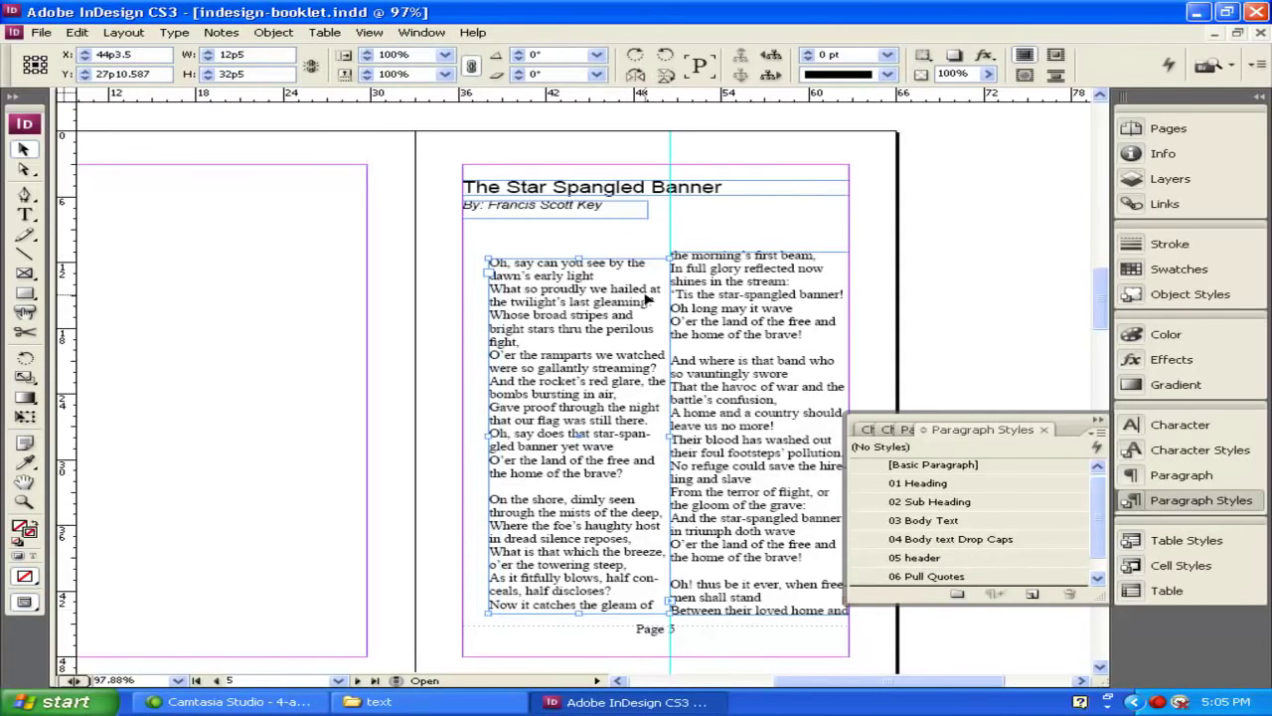
key(ctrl+z)
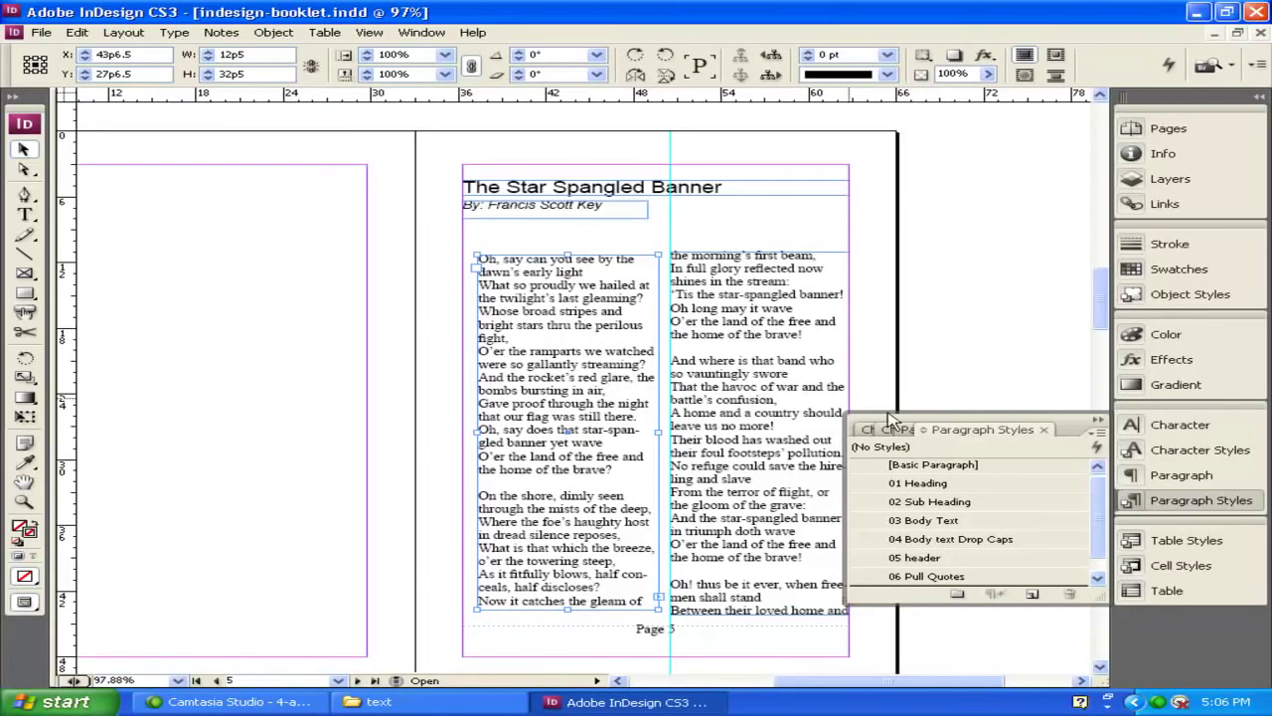
Redefine the 03 Body Text paragraph style with a 10 pt font size and collapse the style list.
click(924, 524)
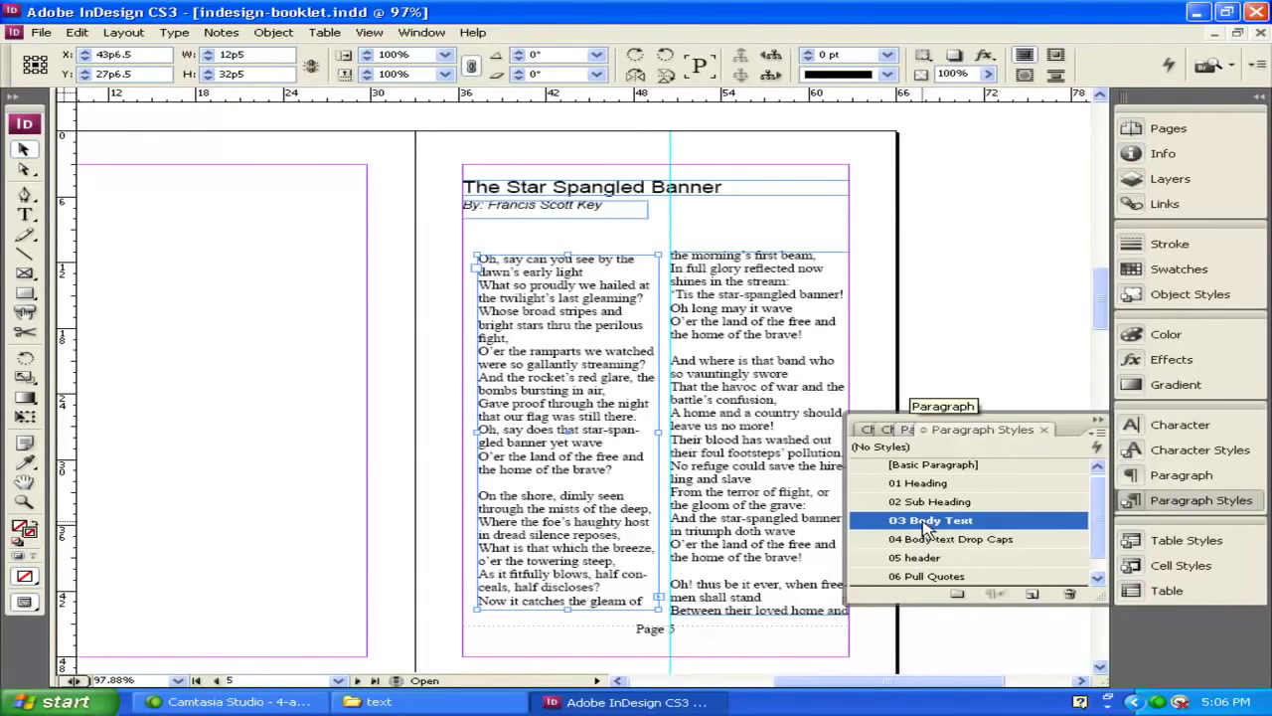
double_click(924, 524)
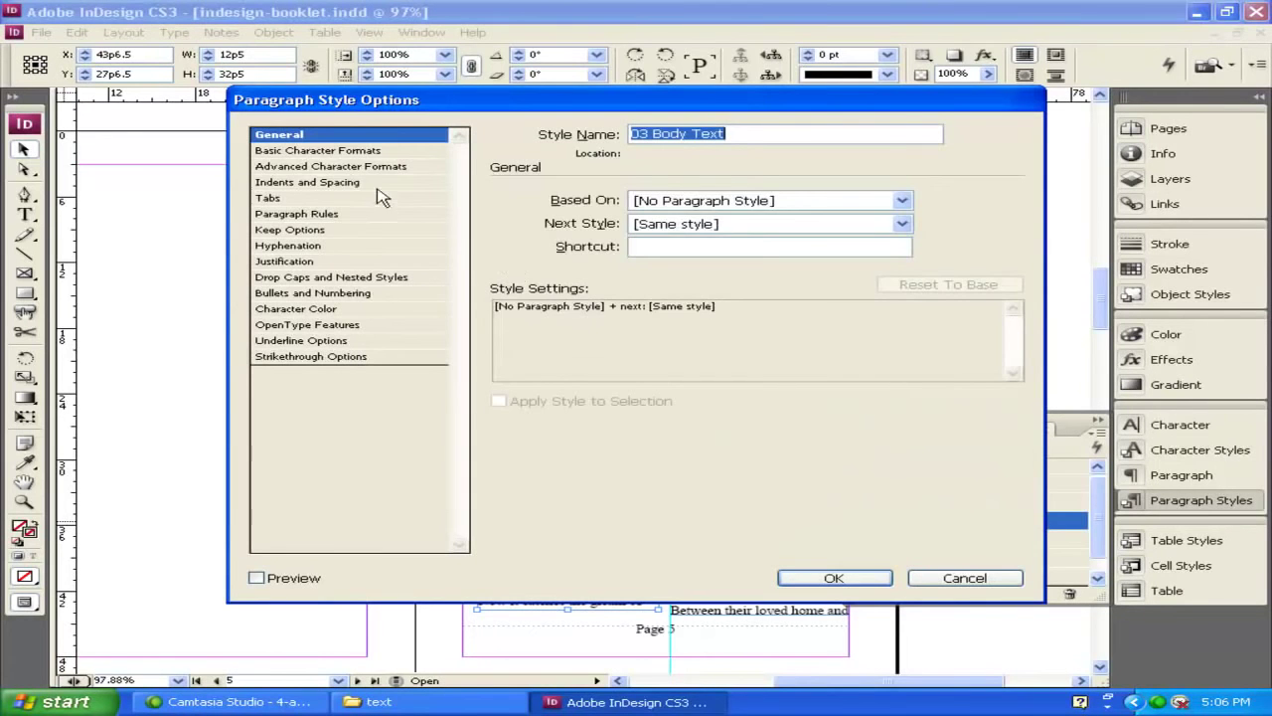
click(297, 150)
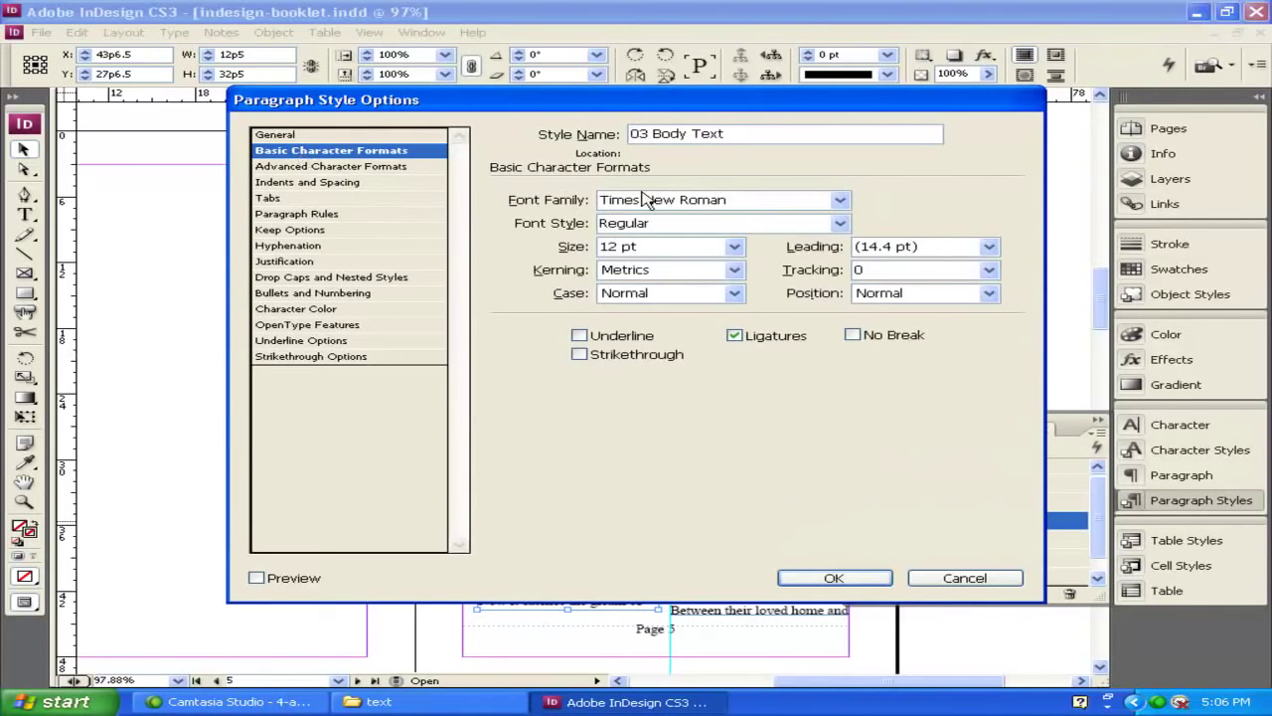
click(733, 247)
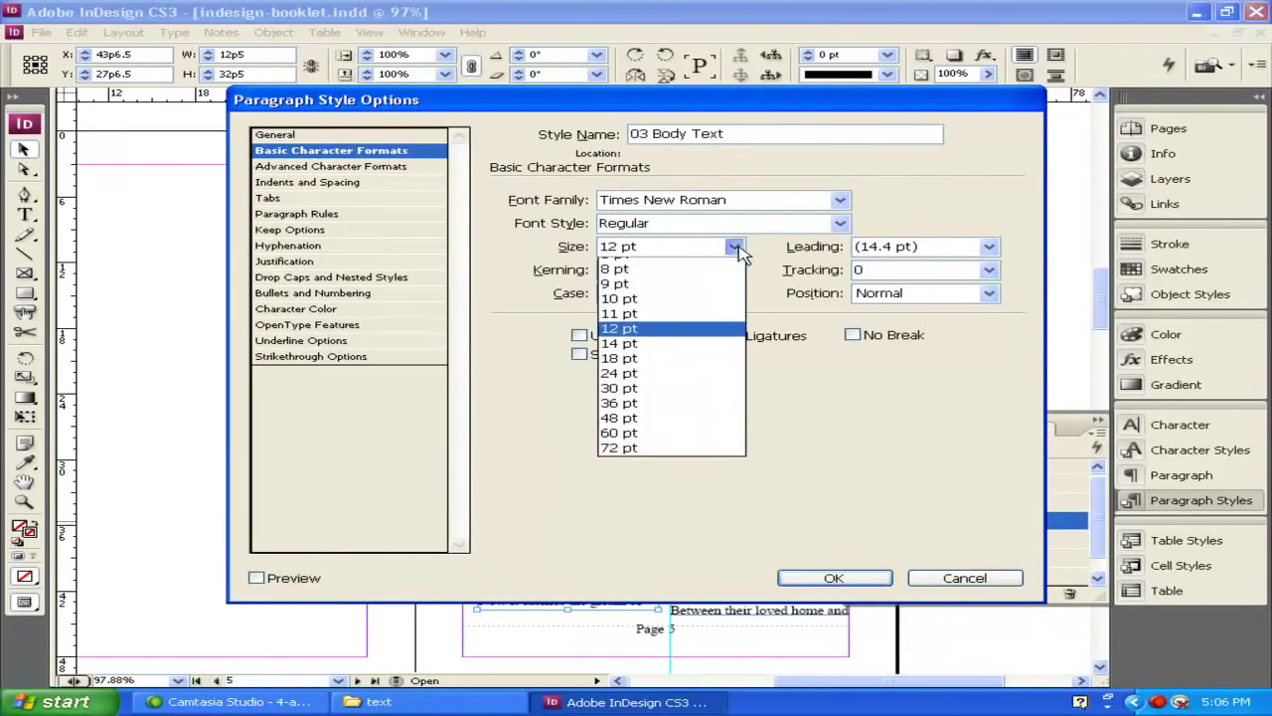
click(695, 309)
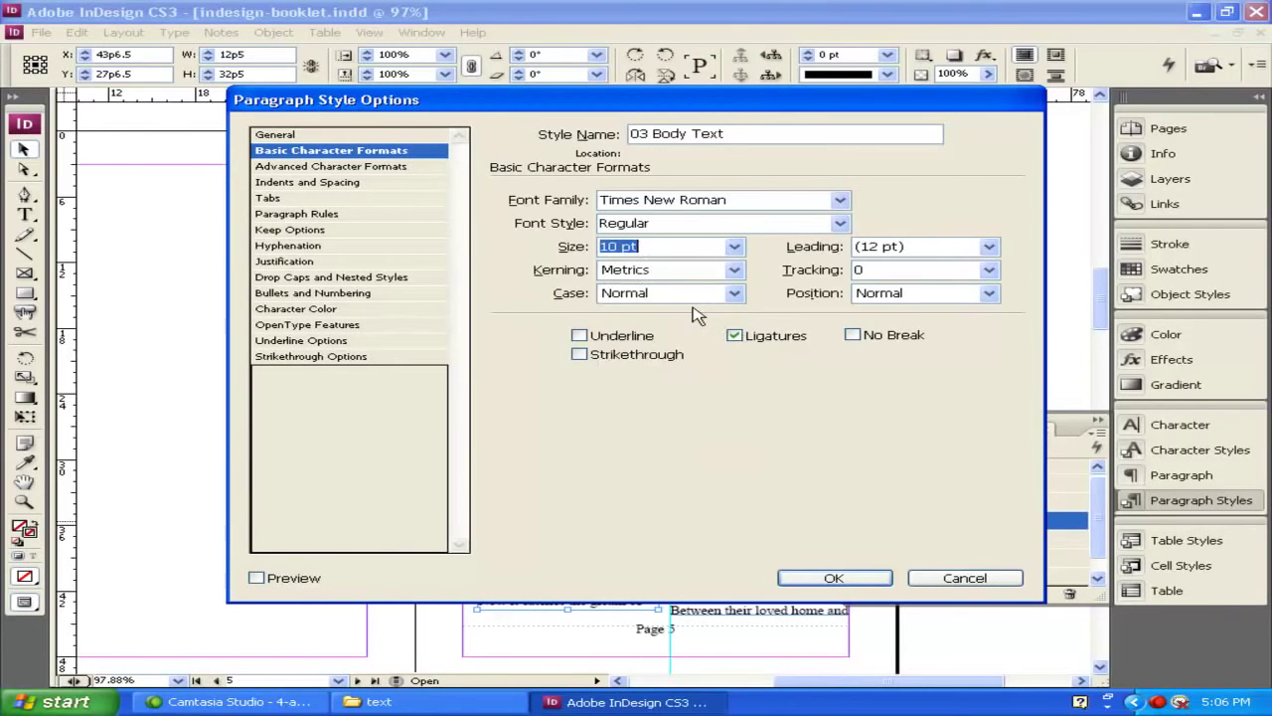
click(855, 578)
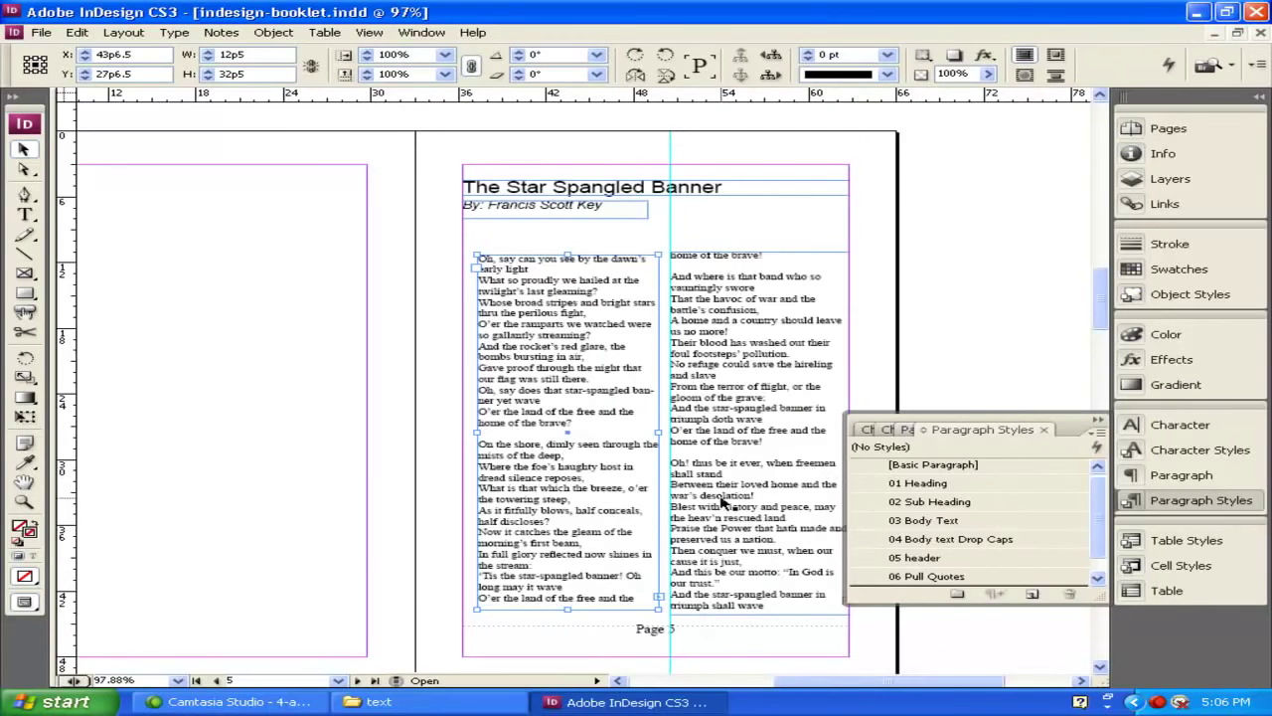
click(1099, 420)
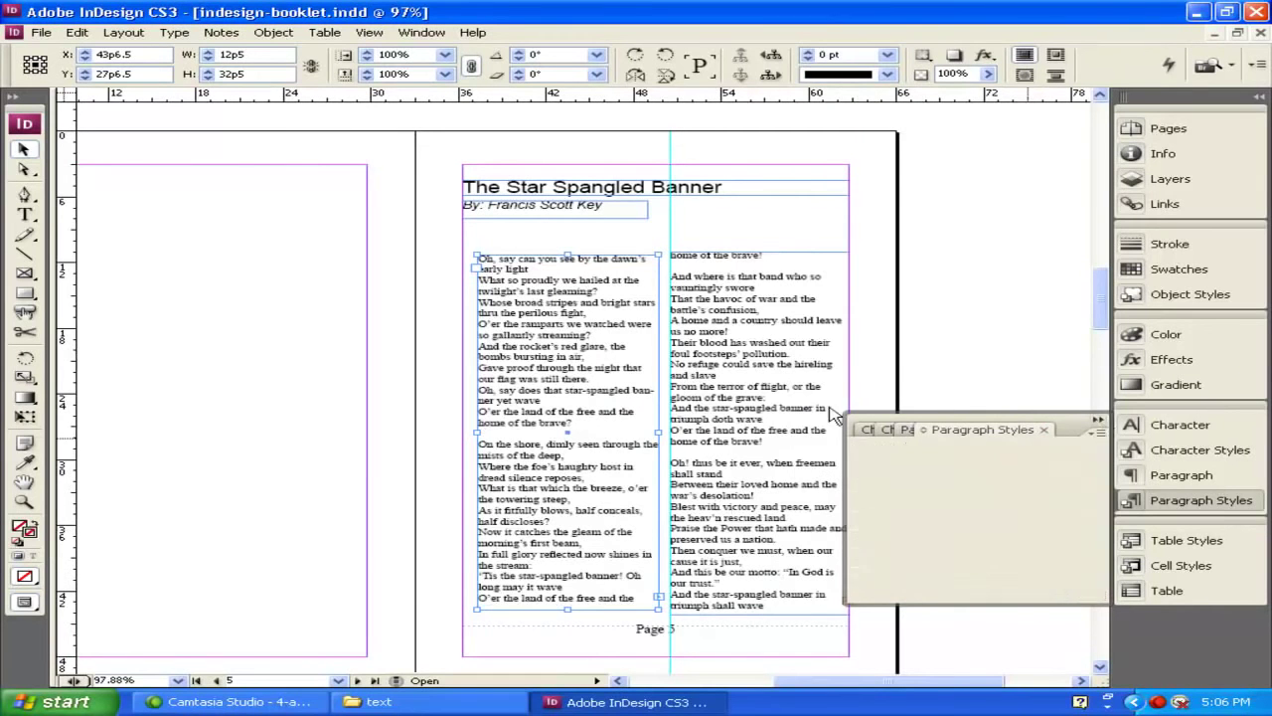
Extend the lower edges of both lyrics frames on page 5 down to the page number, making the first column 33p5 tall.
click(699, 393)
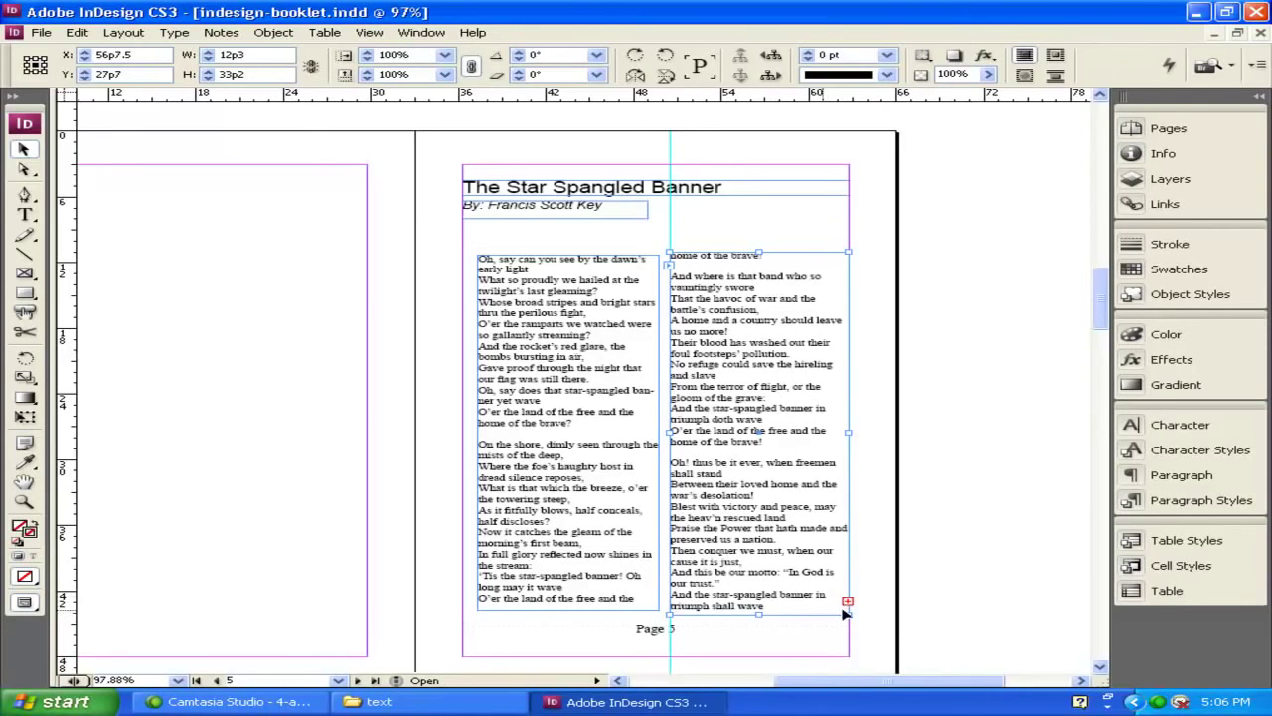
drag(759, 617, 752, 624)
click(554, 608)
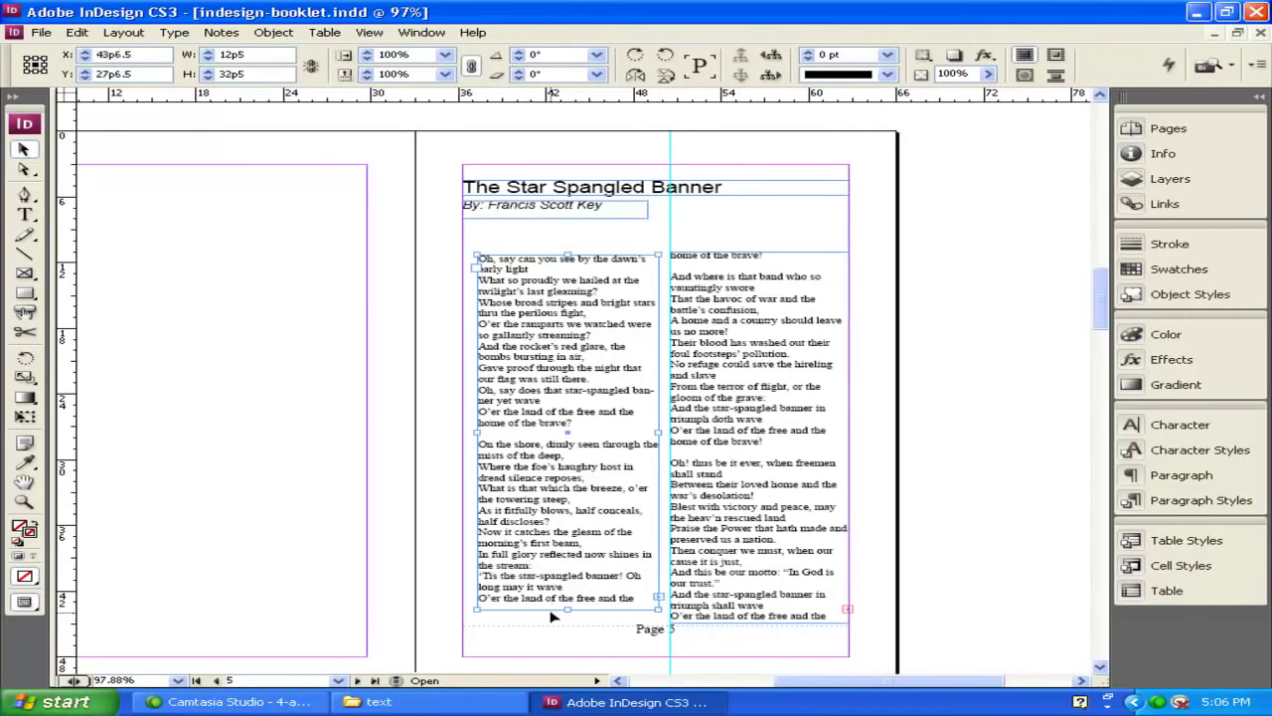
drag(568, 613, 568, 624)
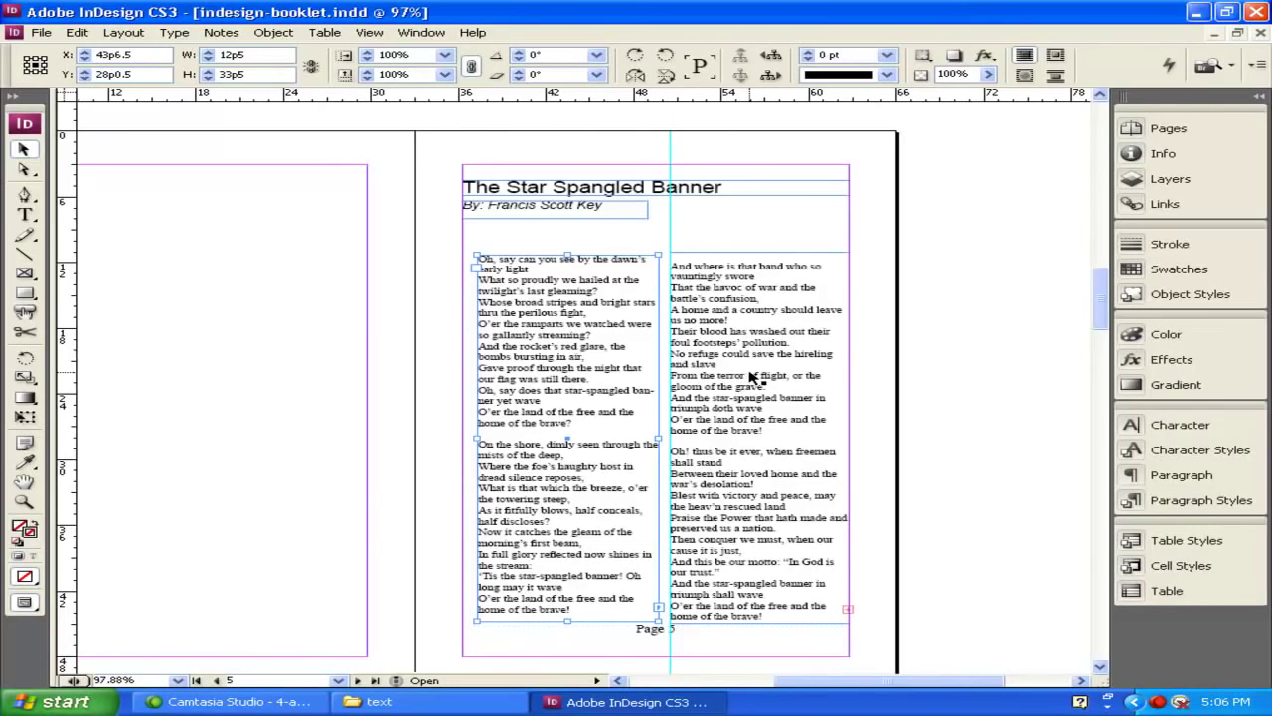
Draw a tall, narrow text frame on page 6 below the header line, reaching almost to the lower margin.
scroll(755, 376, down, 6)
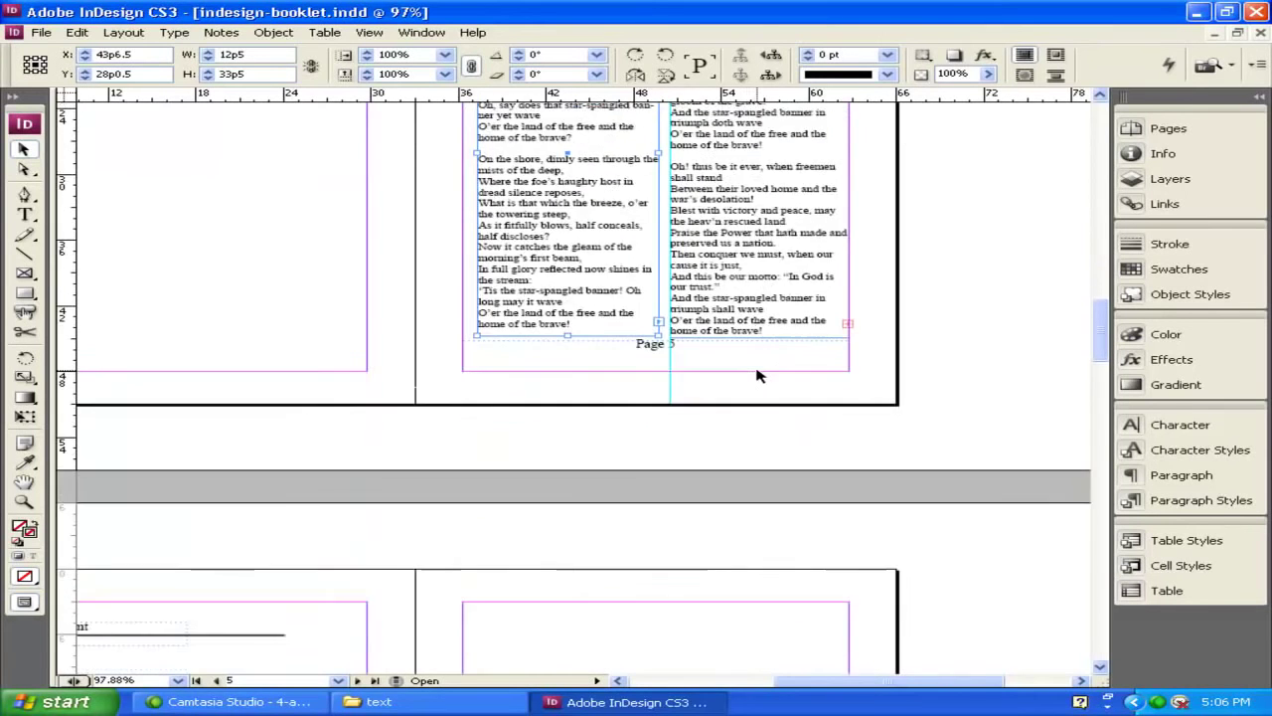
scroll(761, 388, down, 8)
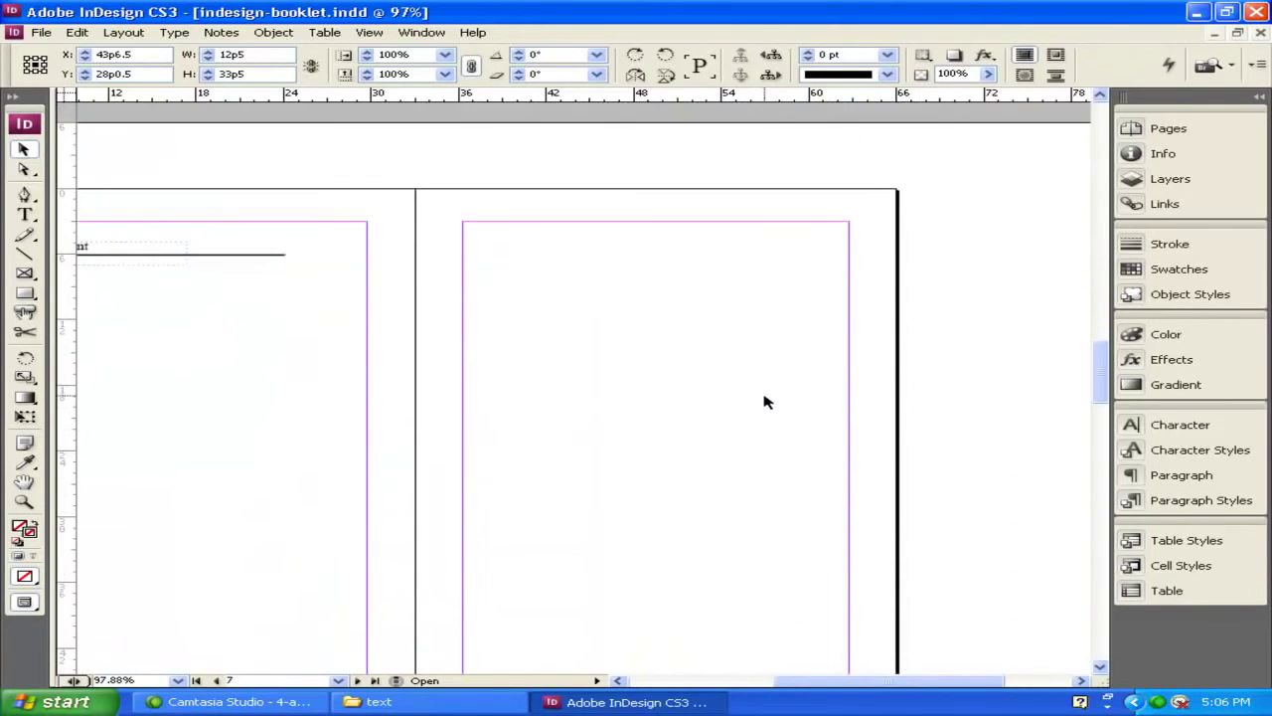
drag(902, 681, 827, 688)
click(25, 214)
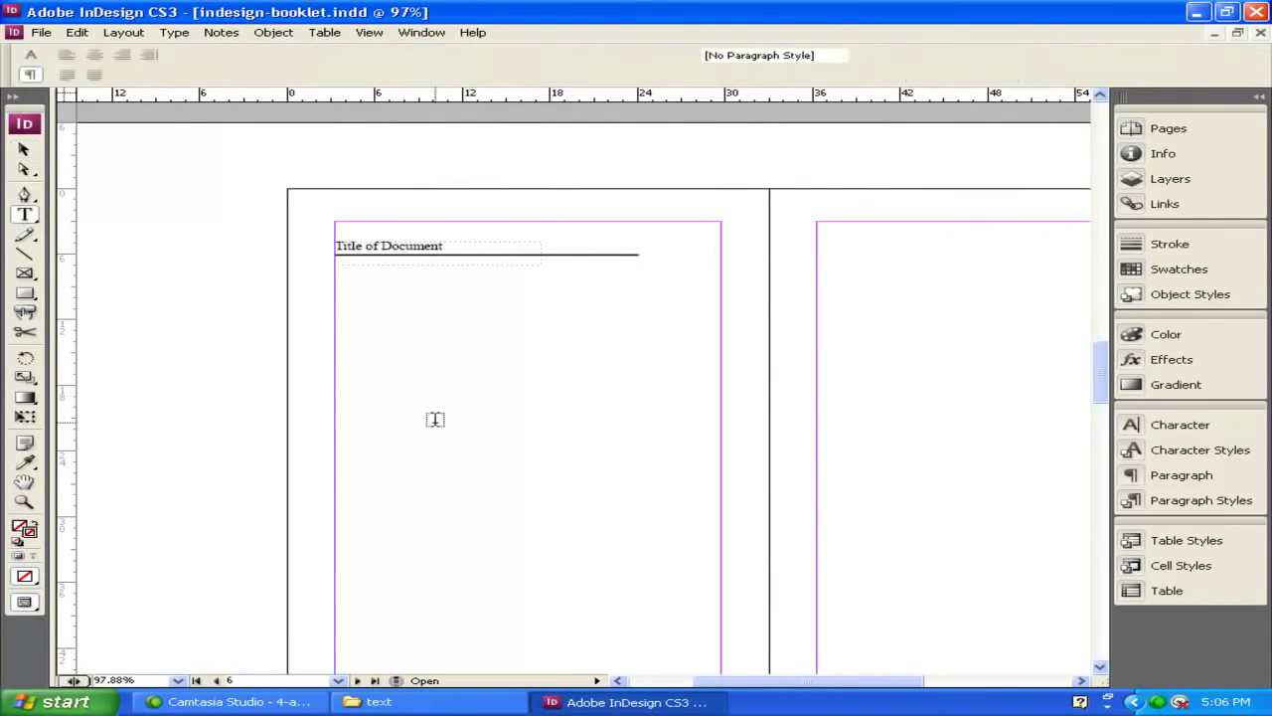
drag(347, 292, 501, 553)
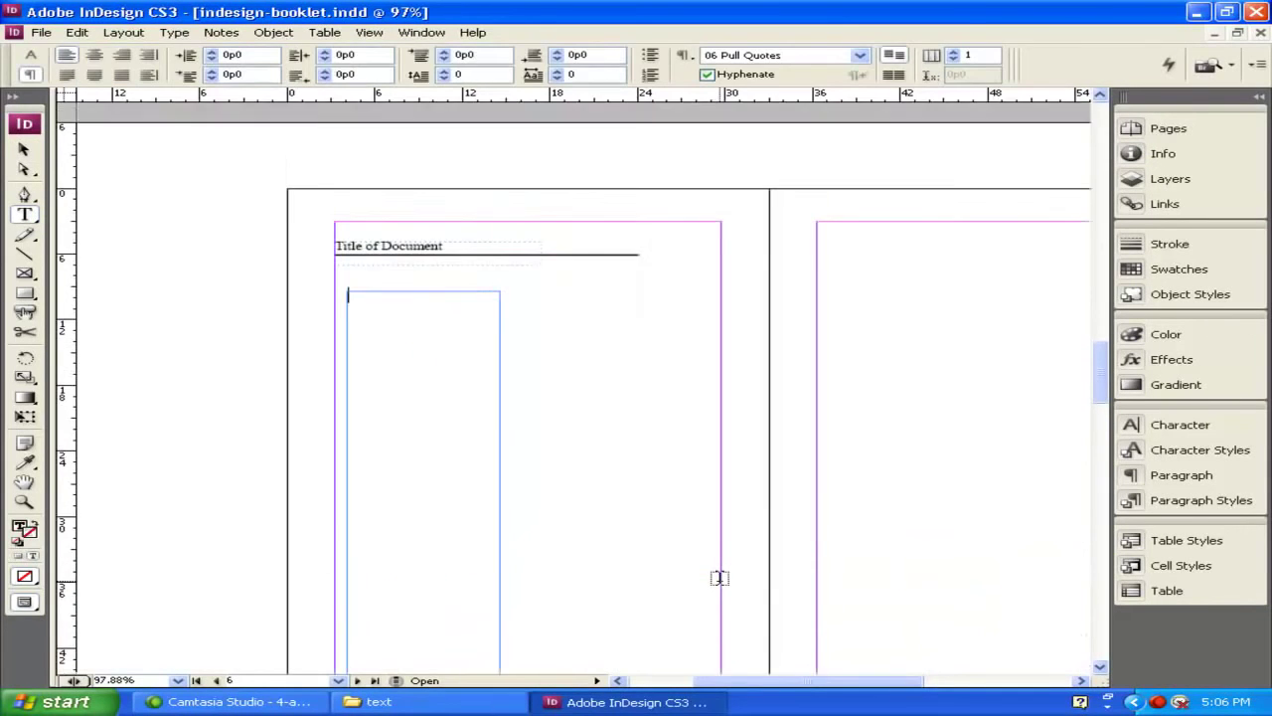
scroll(719, 578, down, 1)
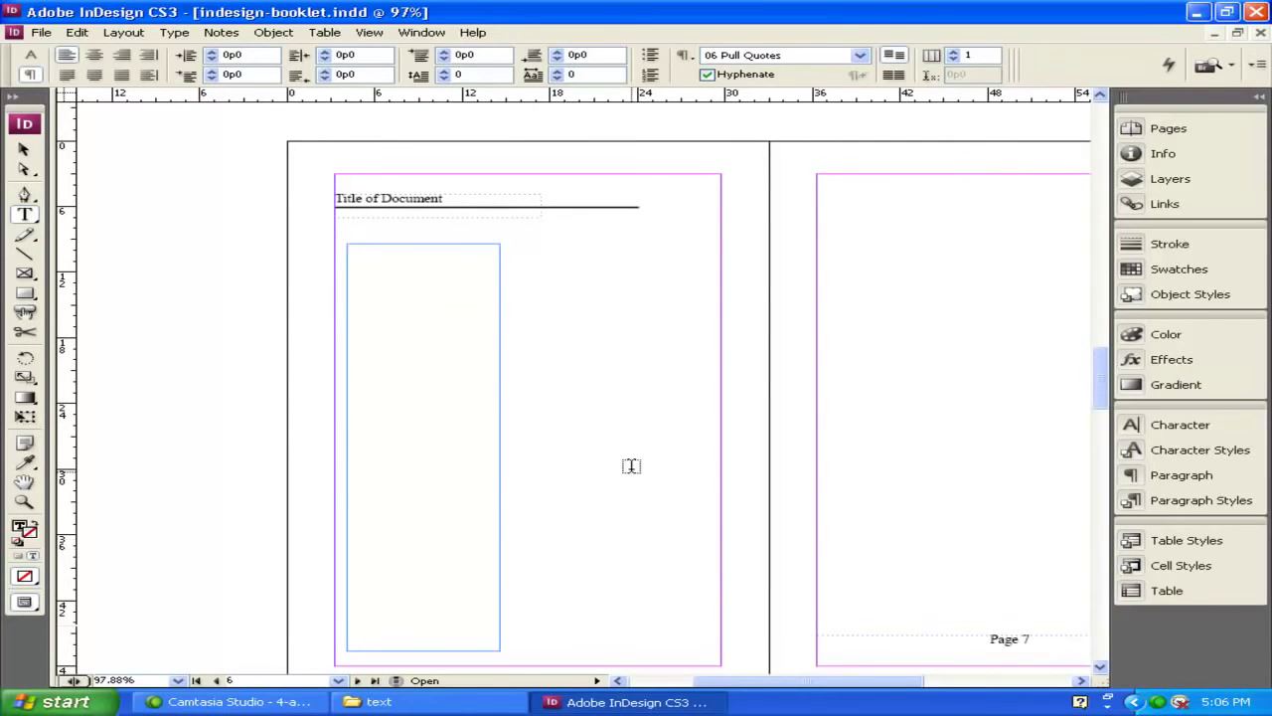
Pick up the overset lyrics from page 5's second column and thread them into the empty text frame on page 6.
scroll(630, 468, up, 5)
scroll(911, 372, up, 2)
drag(904, 682, 994, 680)
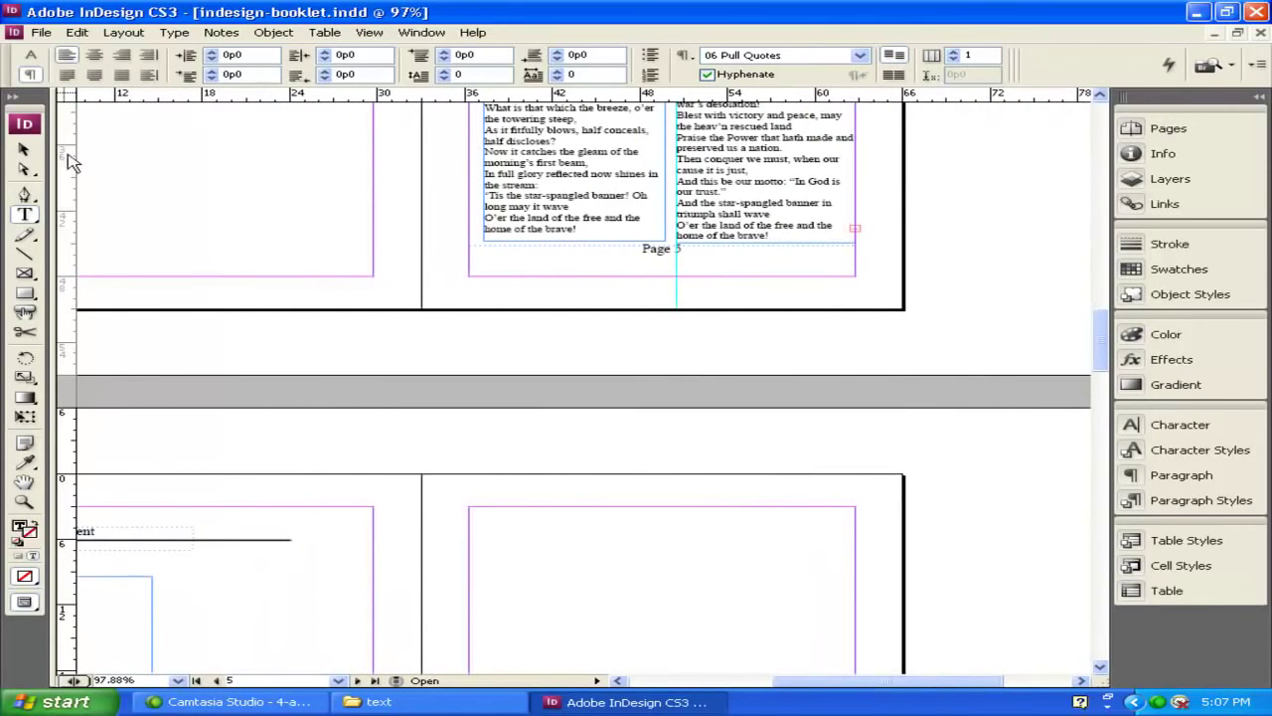
click(22, 151)
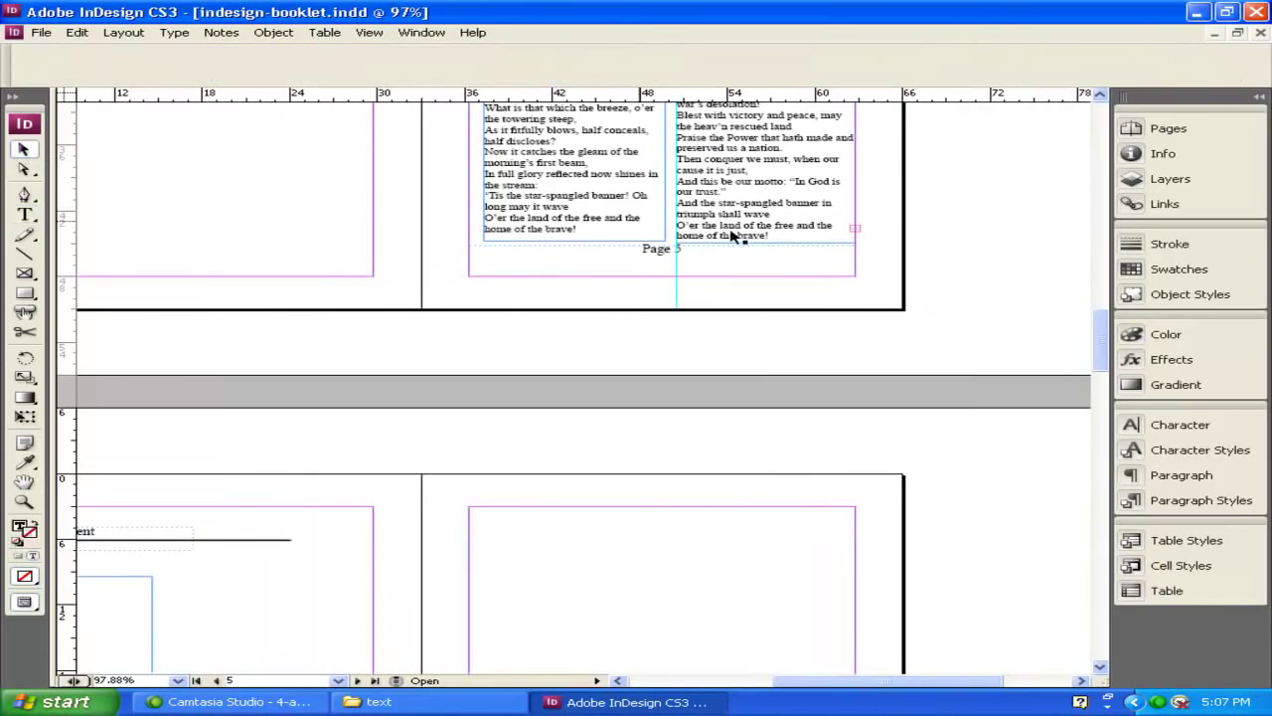
click(860, 230)
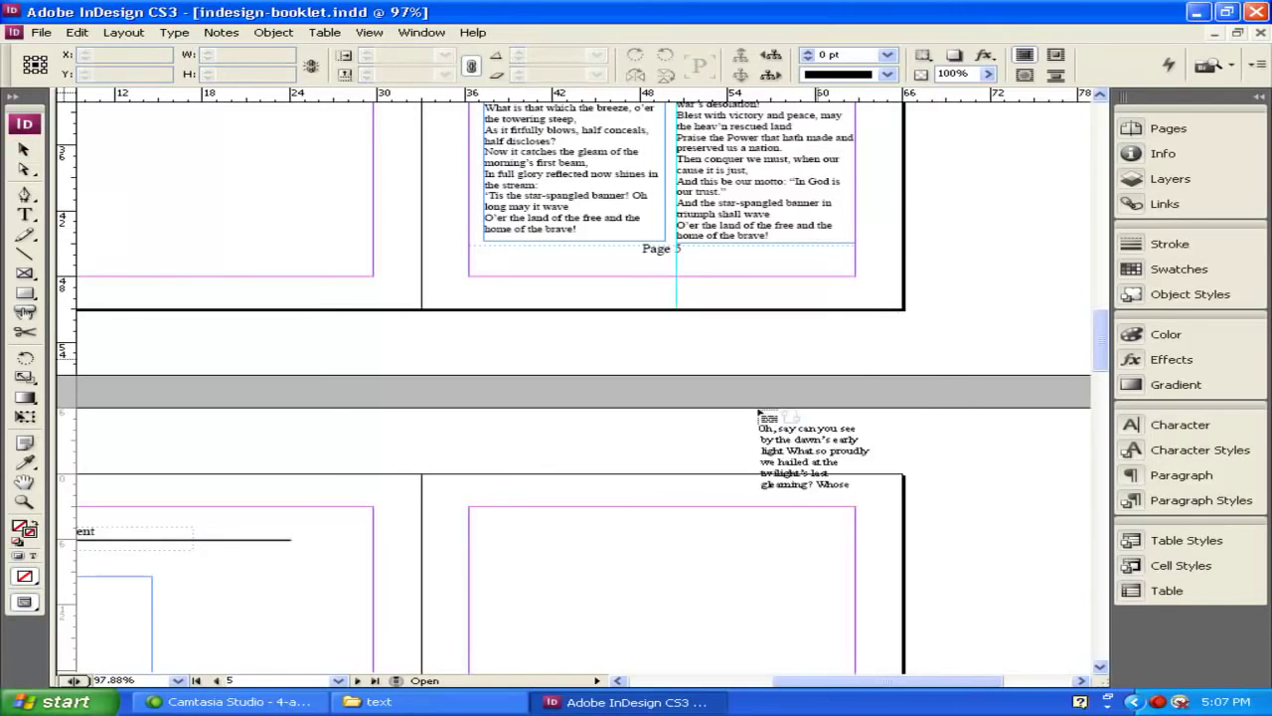
drag(287, 517, 639, 220)
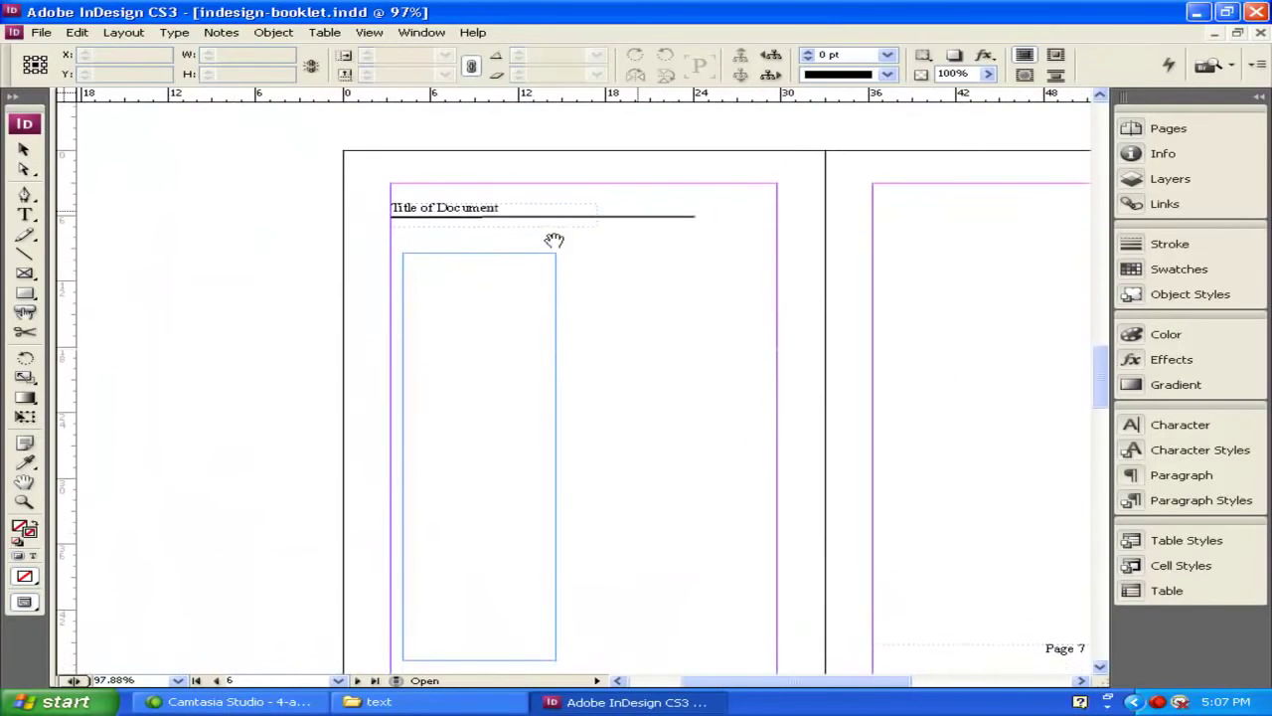
Thread the overflowing song text into the empty text frame on page 6.
click(432, 274)
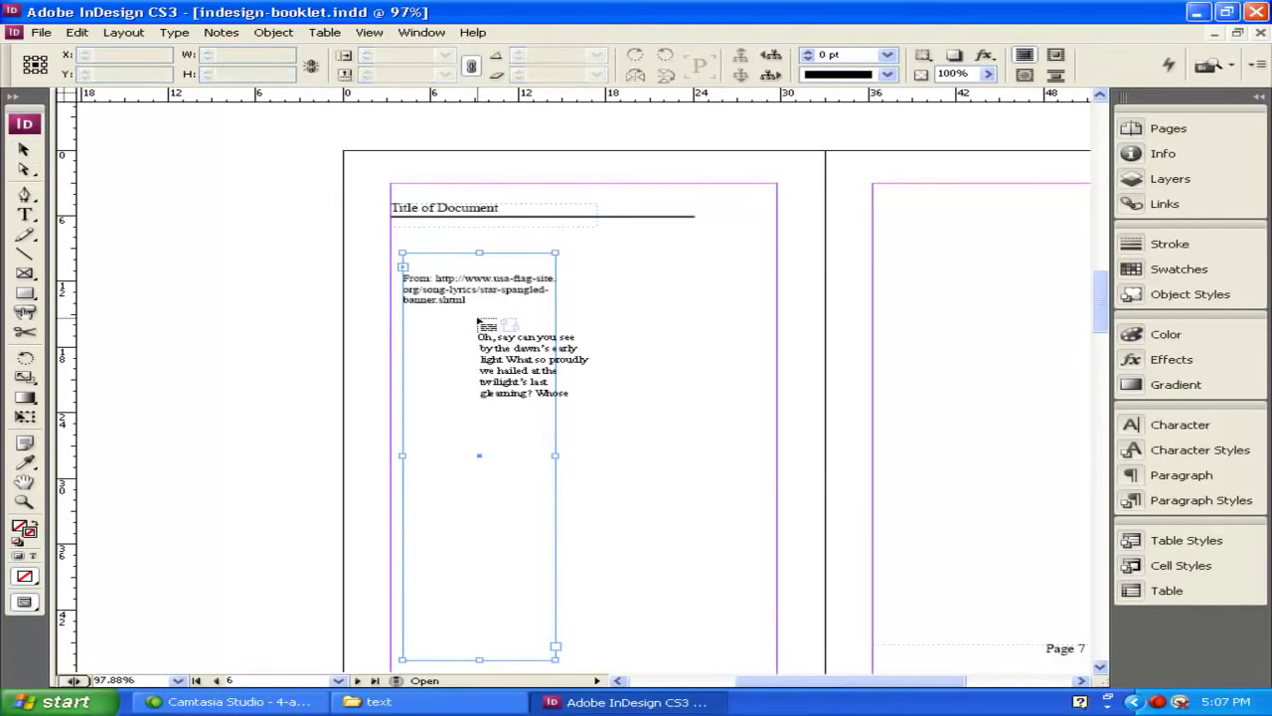
Add a text frame about 12p2 by 2p6 below the second column on page 5 and thread that column's overflow text into it.
key(alt+Page_Up)
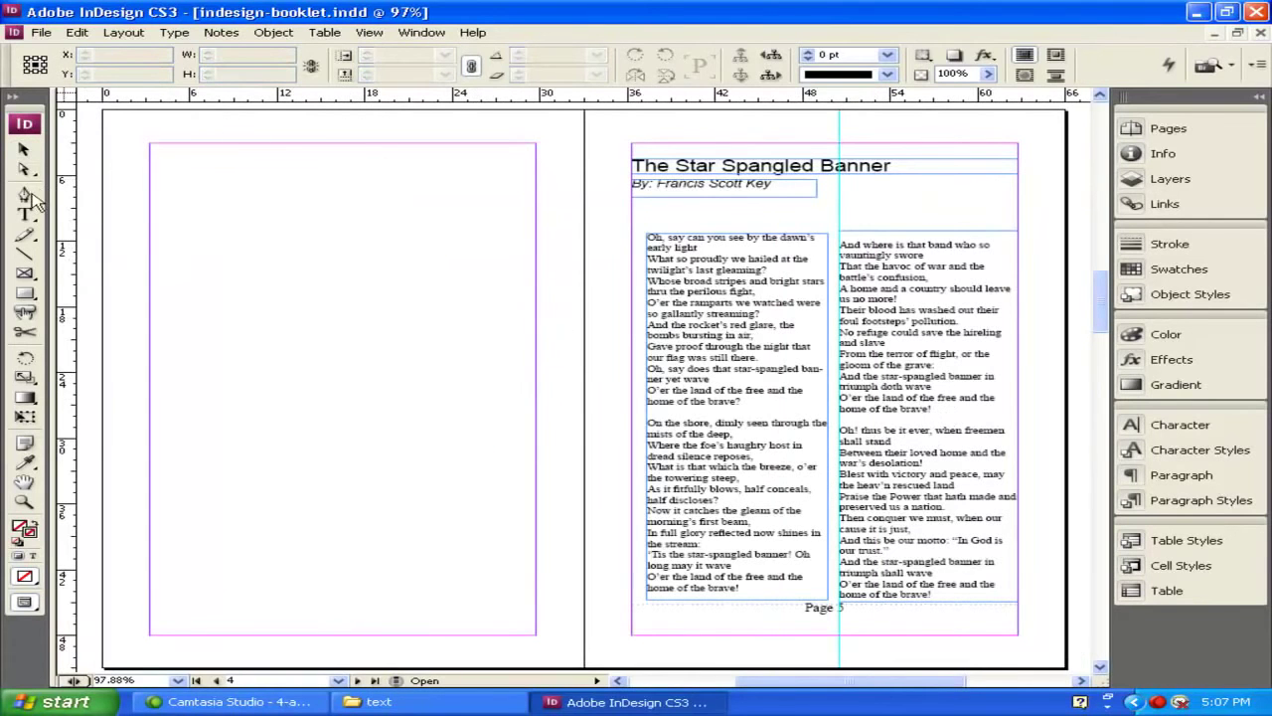
click(26, 215)
scroll(855, 447, down, 3)
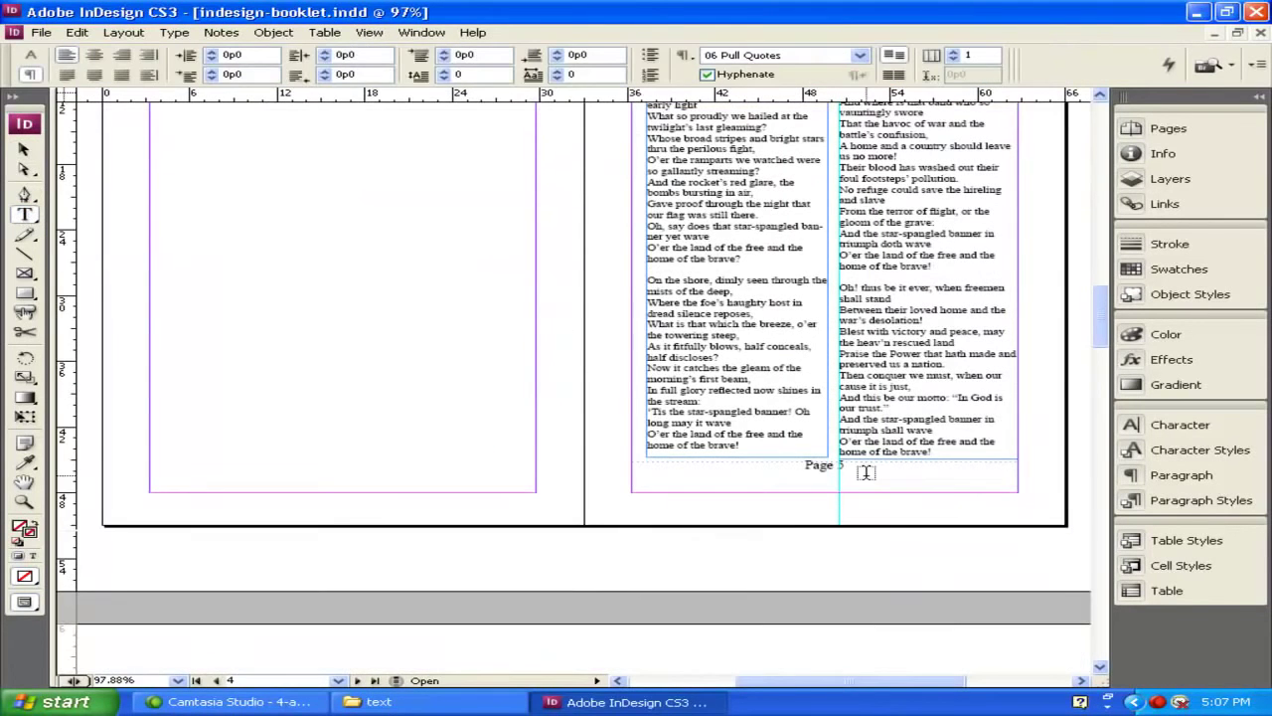
drag(859, 473, 1036, 498)
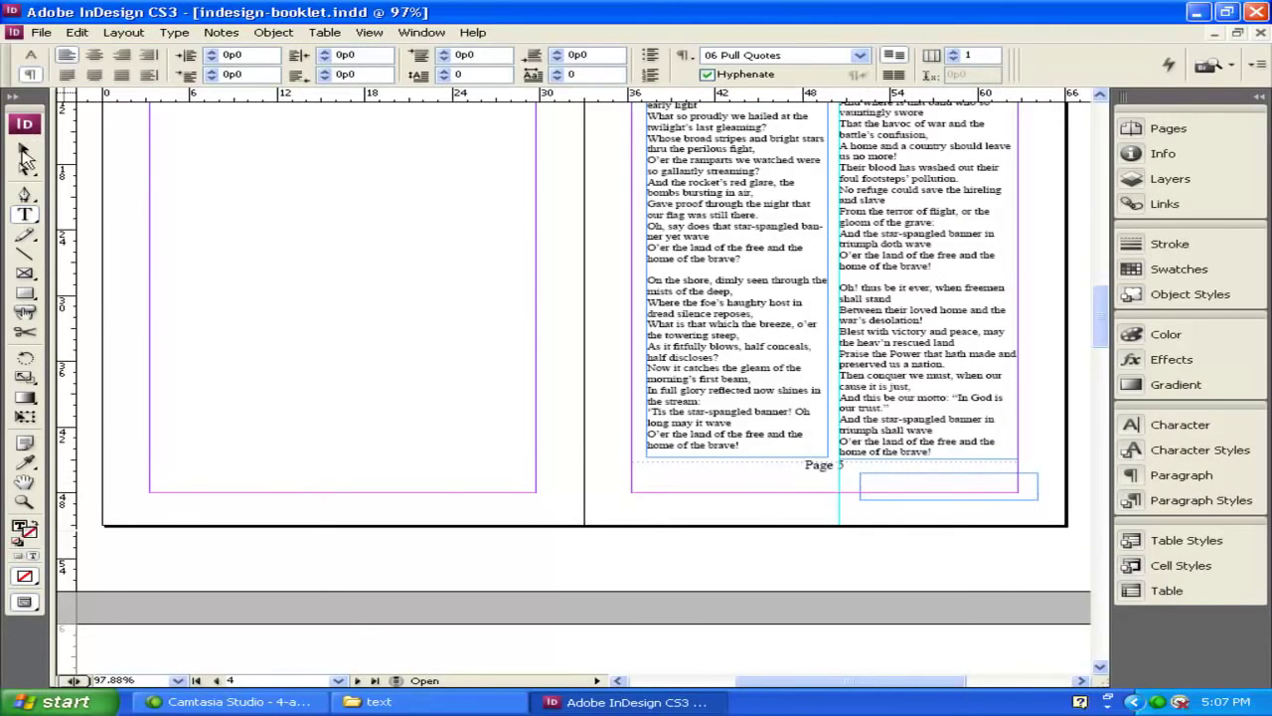
click(23, 149)
click(1017, 443)
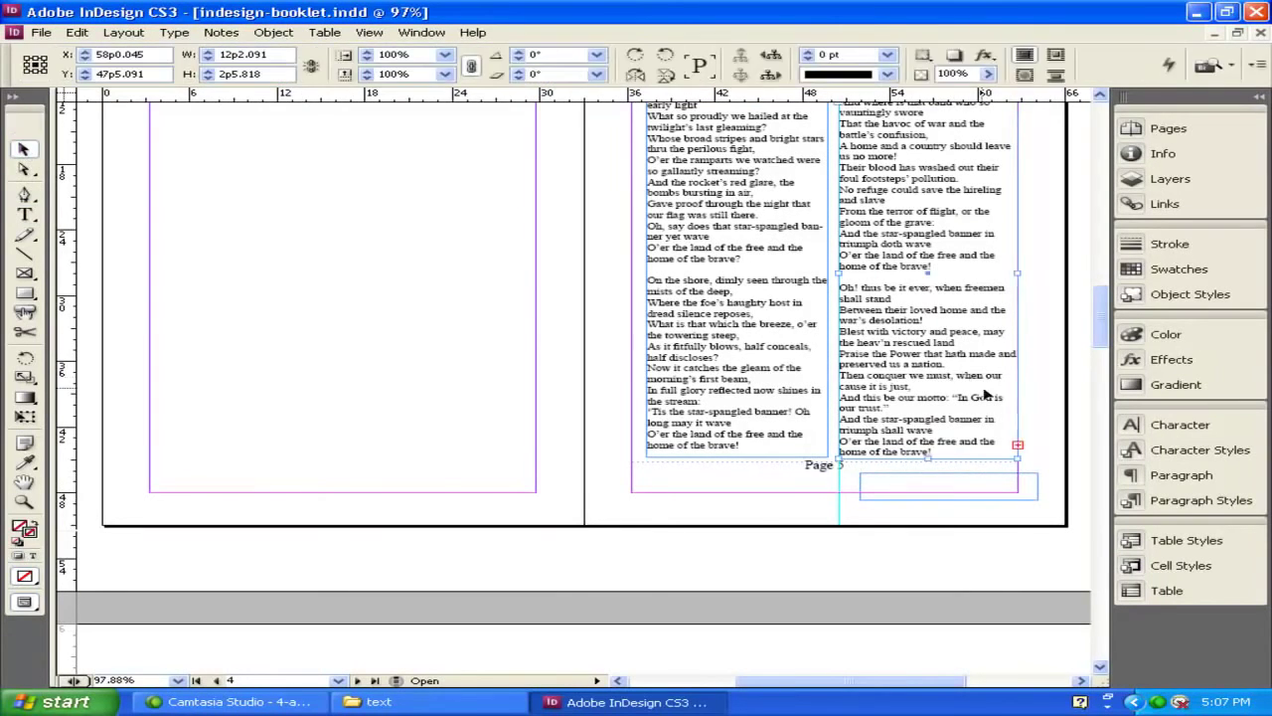
click(1018, 447)
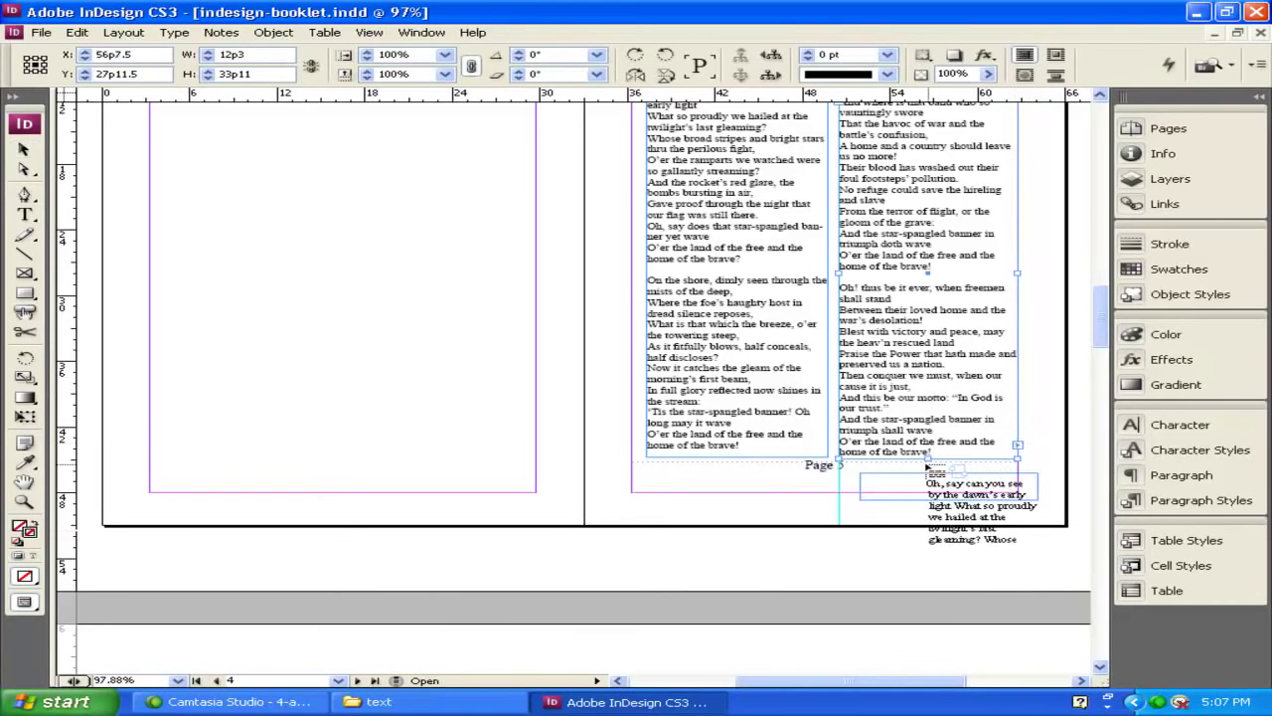
click(862, 478)
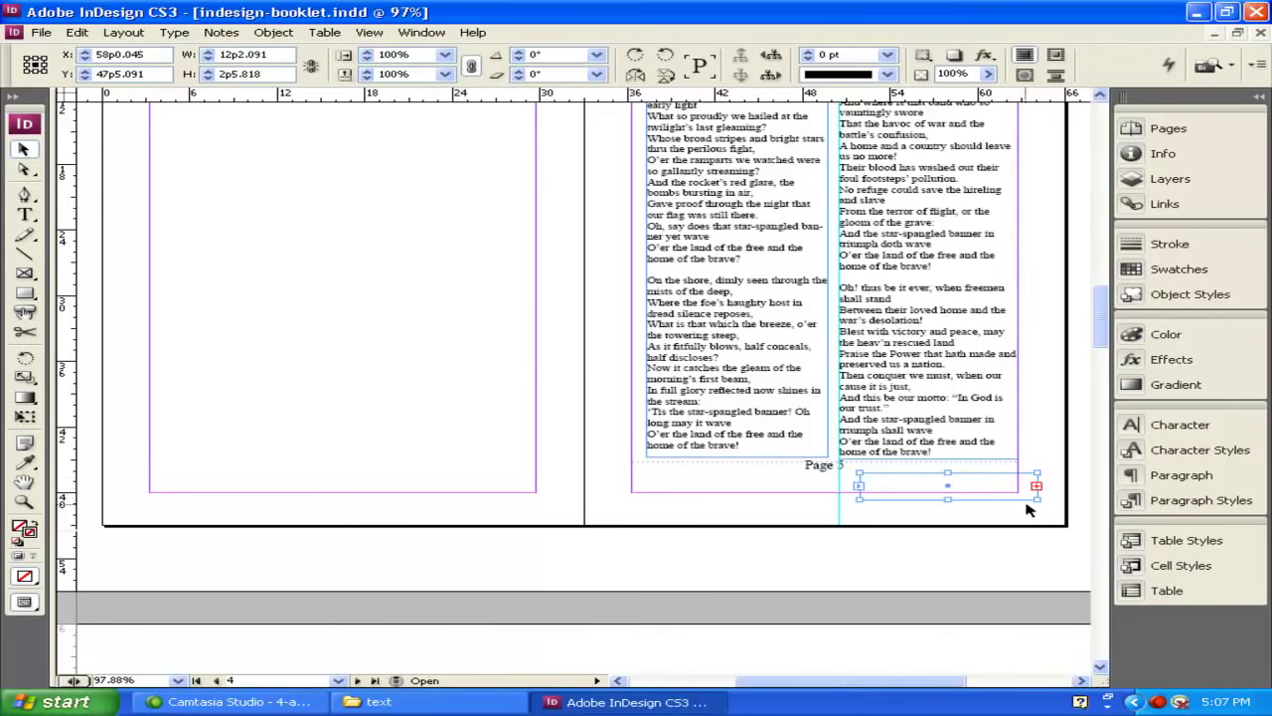
Widen the source-line frame to about 27p10 and move it up over the page number area of page 5.
drag(1038, 501, 844, 504)
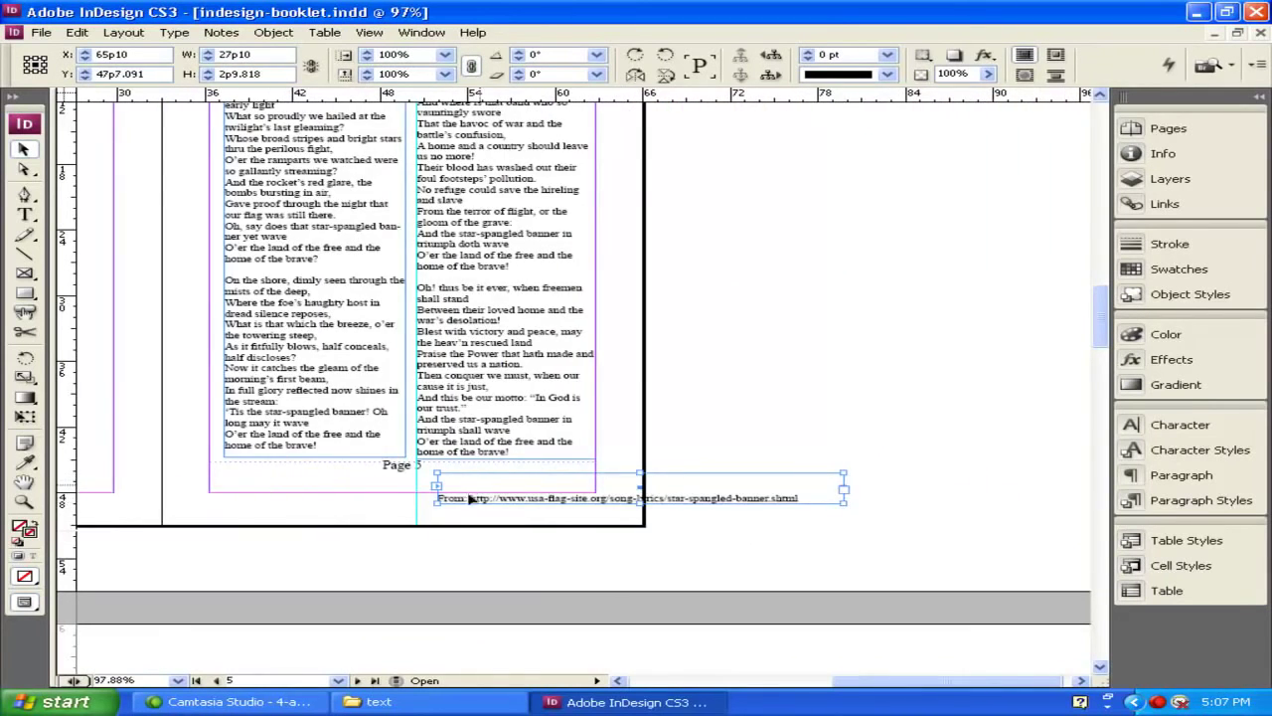
drag(474, 504, 273, 479)
Move both lyric columns on page 5 up beneath the byline, with the first column near the inner margin.
scroll(286, 443, up, 3)
click(258, 316)
drag(253, 301, 252, 296)
click(455, 286)
mouse_move(455, 285)
mouse_down()
mouse_move(453, 296)
mouse_move(469, 274)
mouse_up()
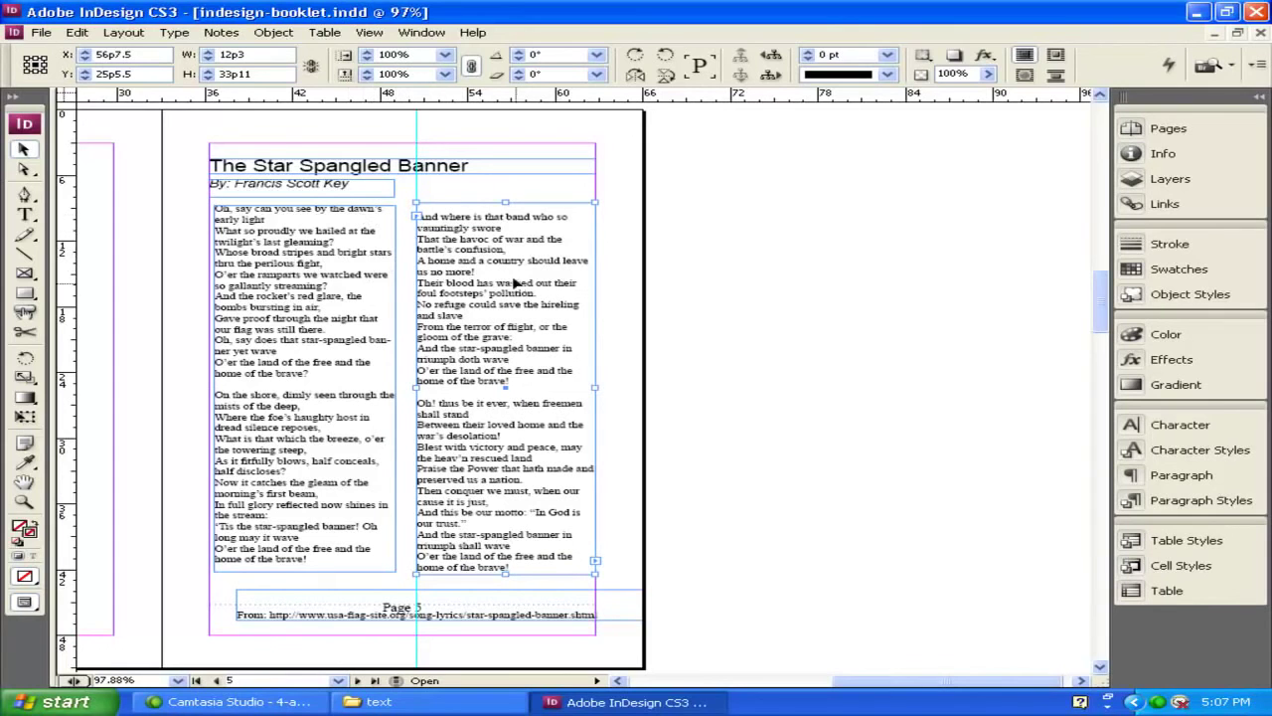
Align the top edges of the two lyric columns to each other using the Align options.
shift+click(337, 270)
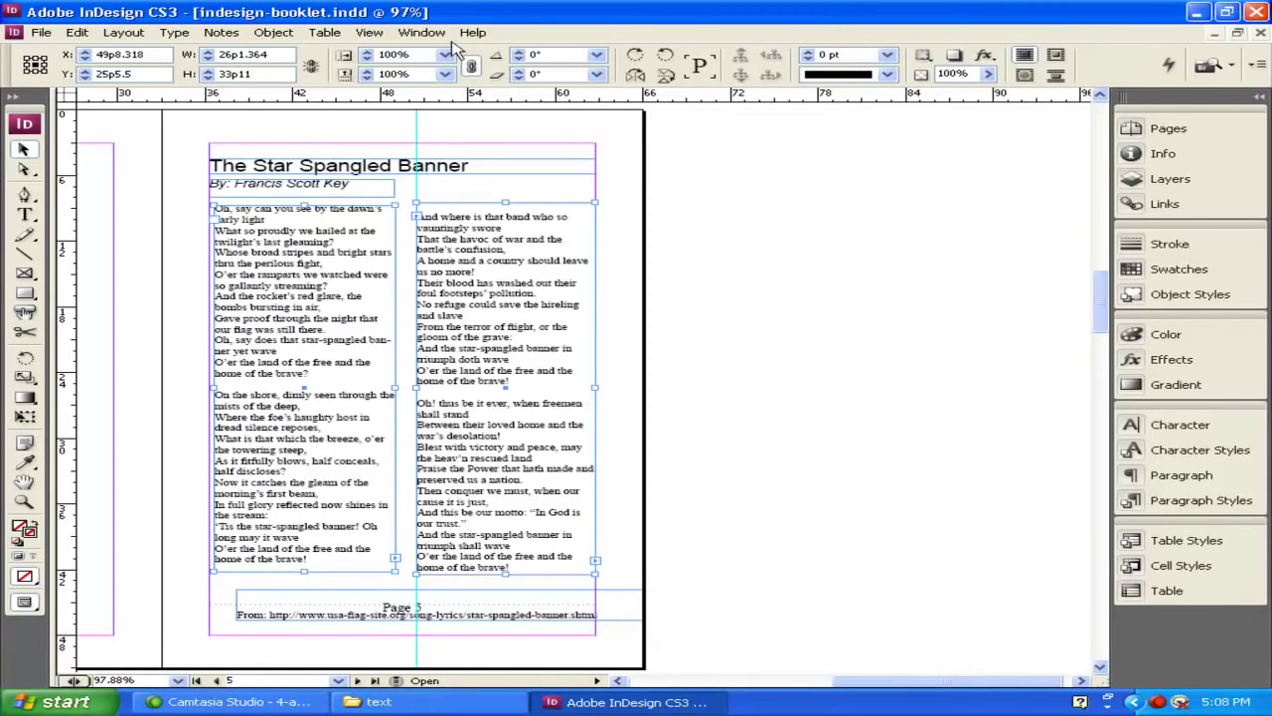
click(421, 33)
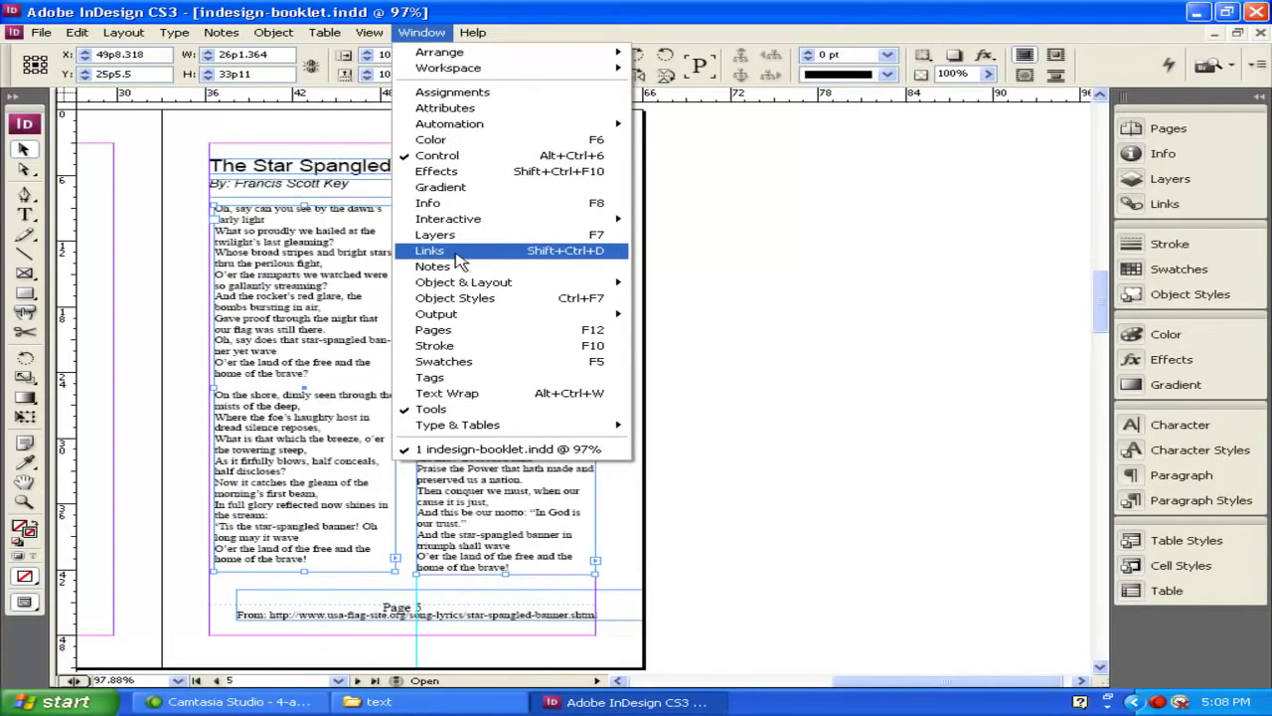
mouse_move(455, 286)
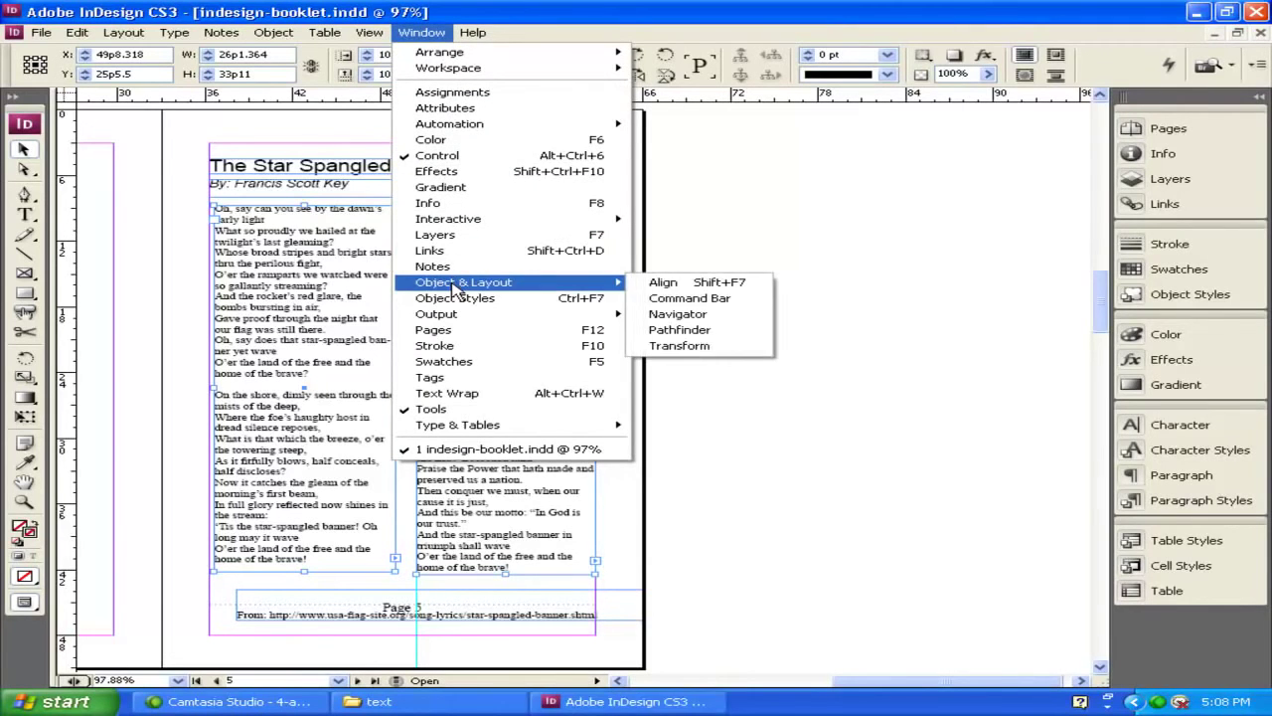
click(663, 283)
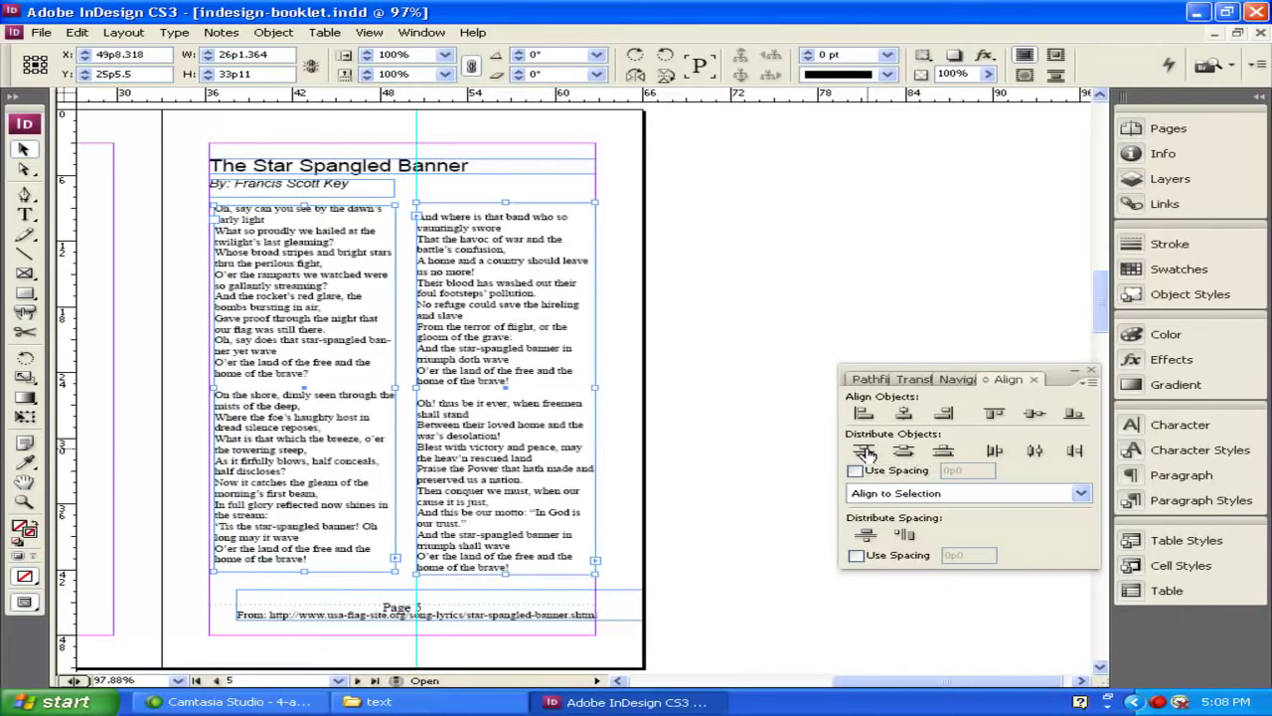
click(995, 413)
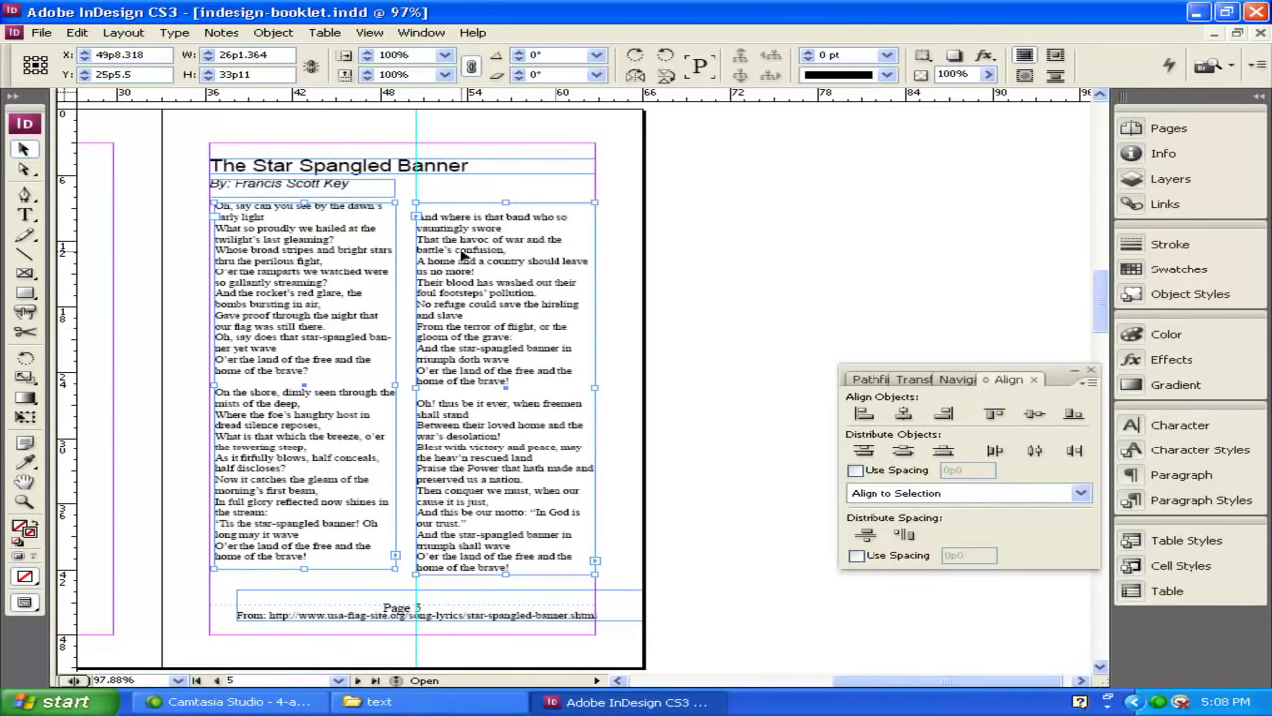
click(465, 199)
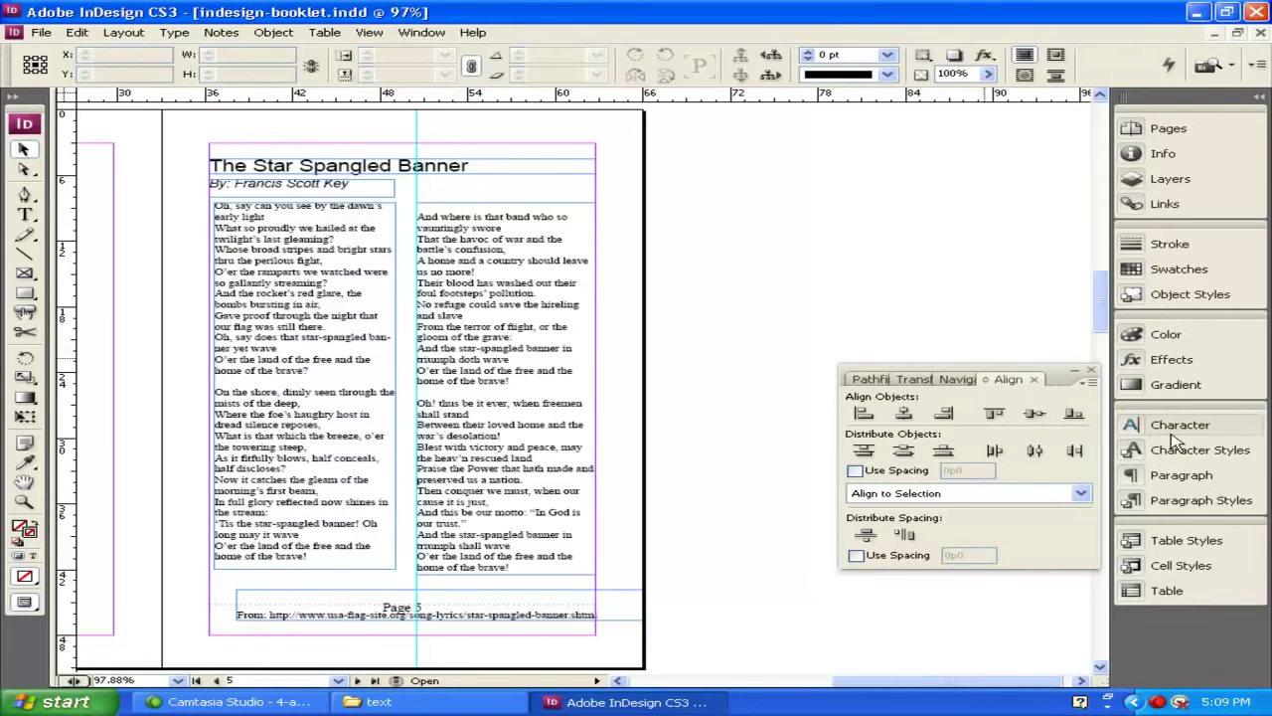
Examine the basic character formats, paragraph rules and justification settings of the 03 Body Text paragraph style.
click(1180, 506)
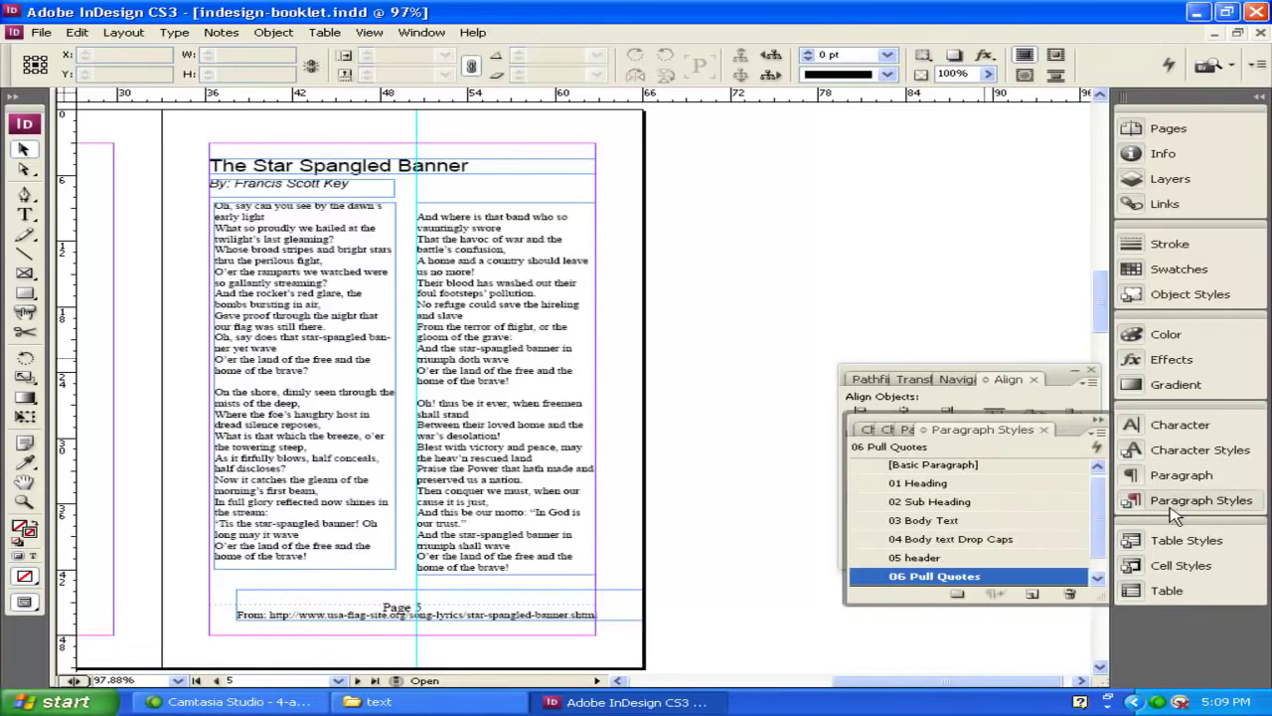
click(924, 521)
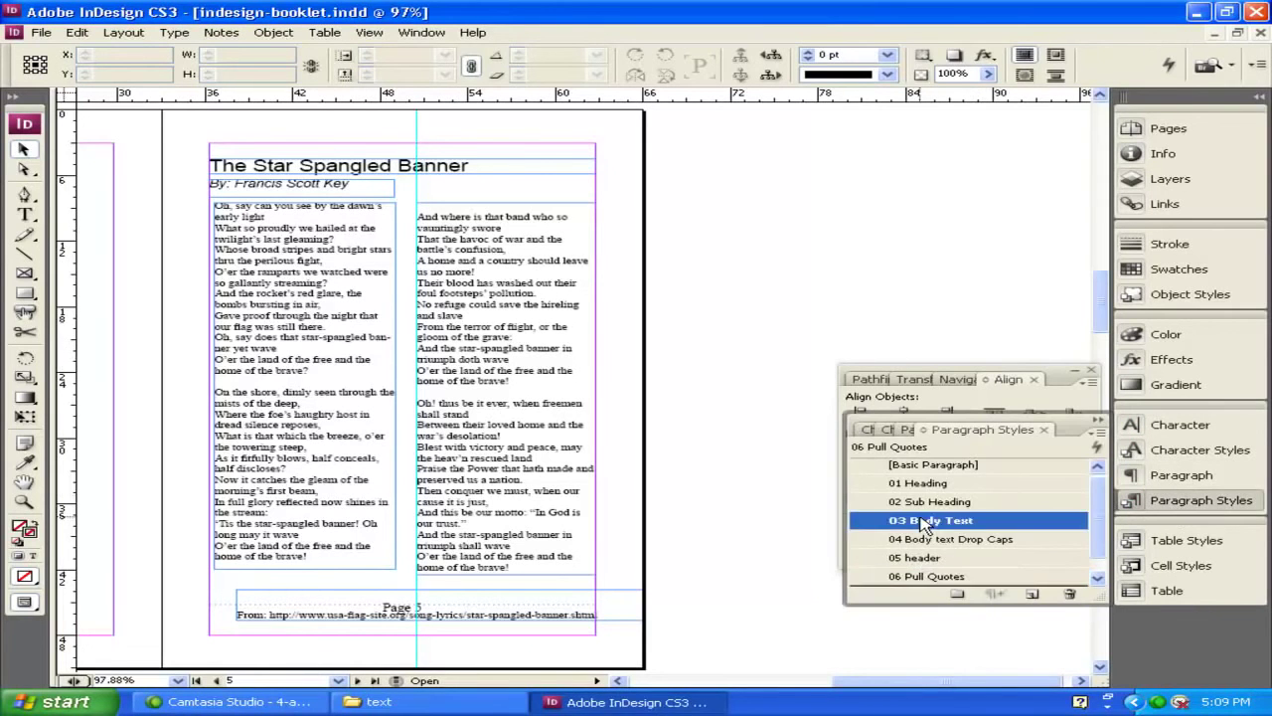
double_click(913, 526)
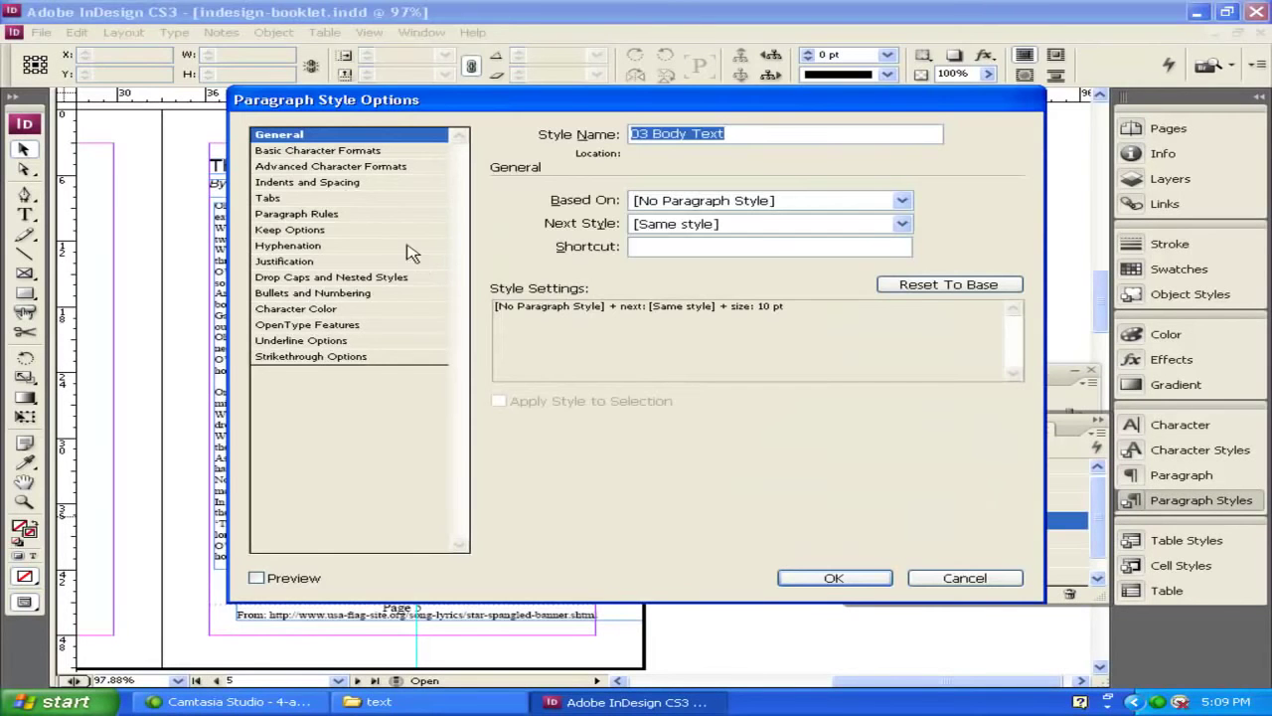
click(307, 152)
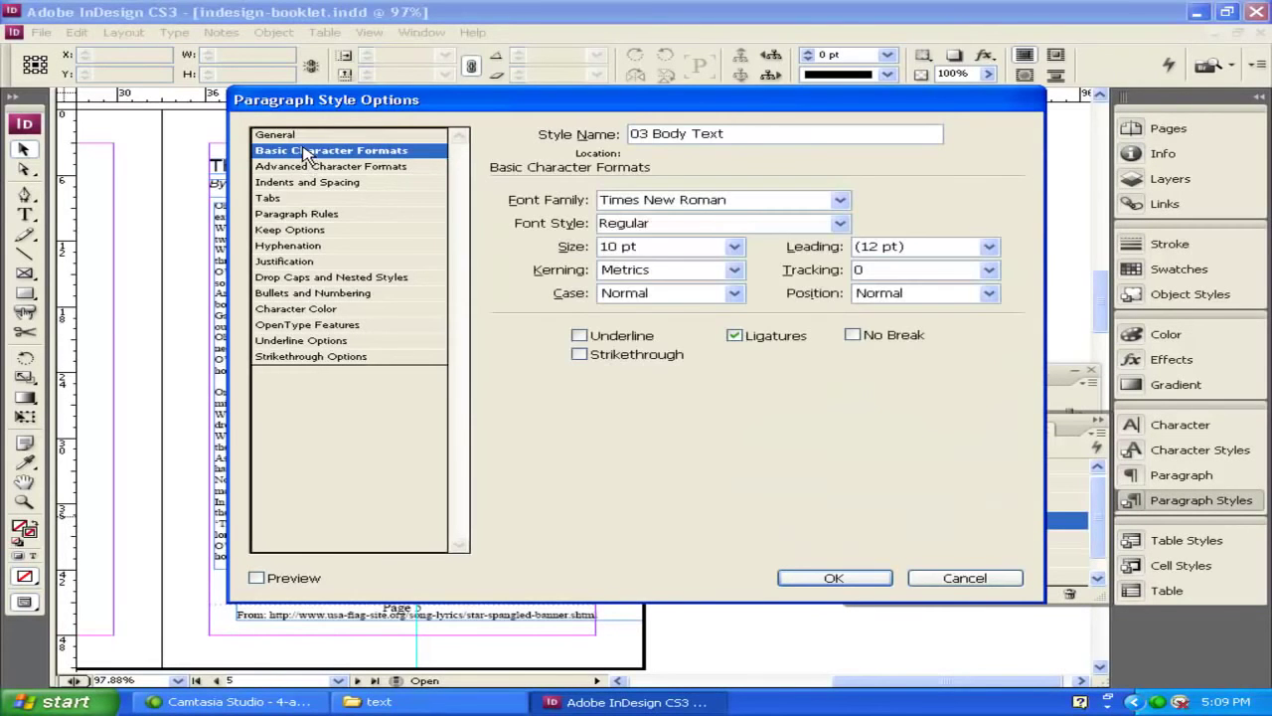
click(286, 215)
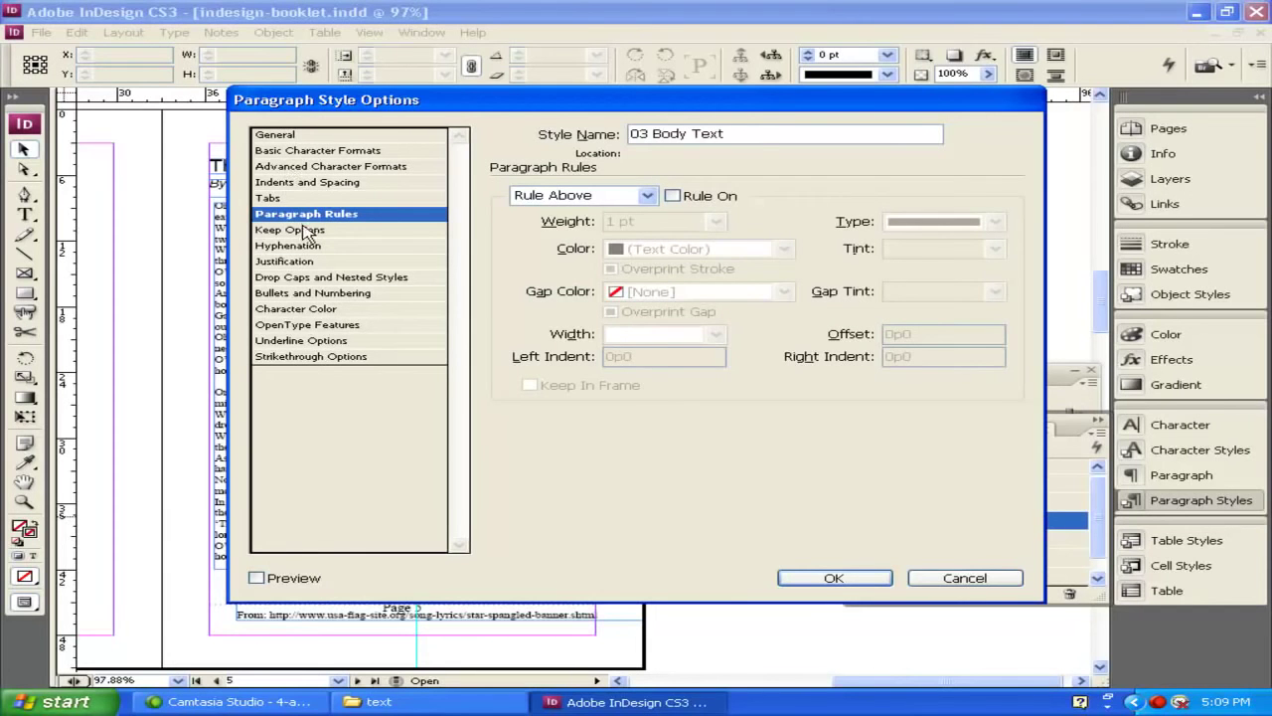
click(291, 261)
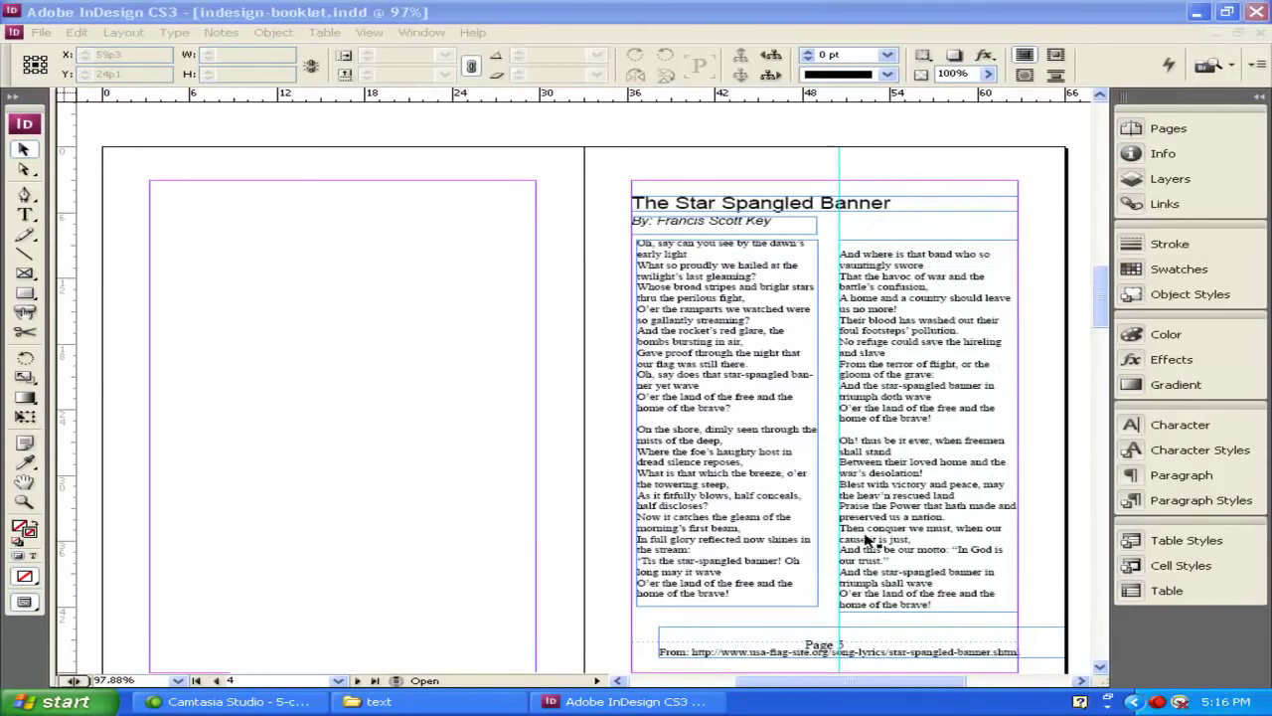
Place Gettysburg-address.txt from the text folder onto page 6 at full margin width, below the document title line.
drag(1101, 296, 1101, 368)
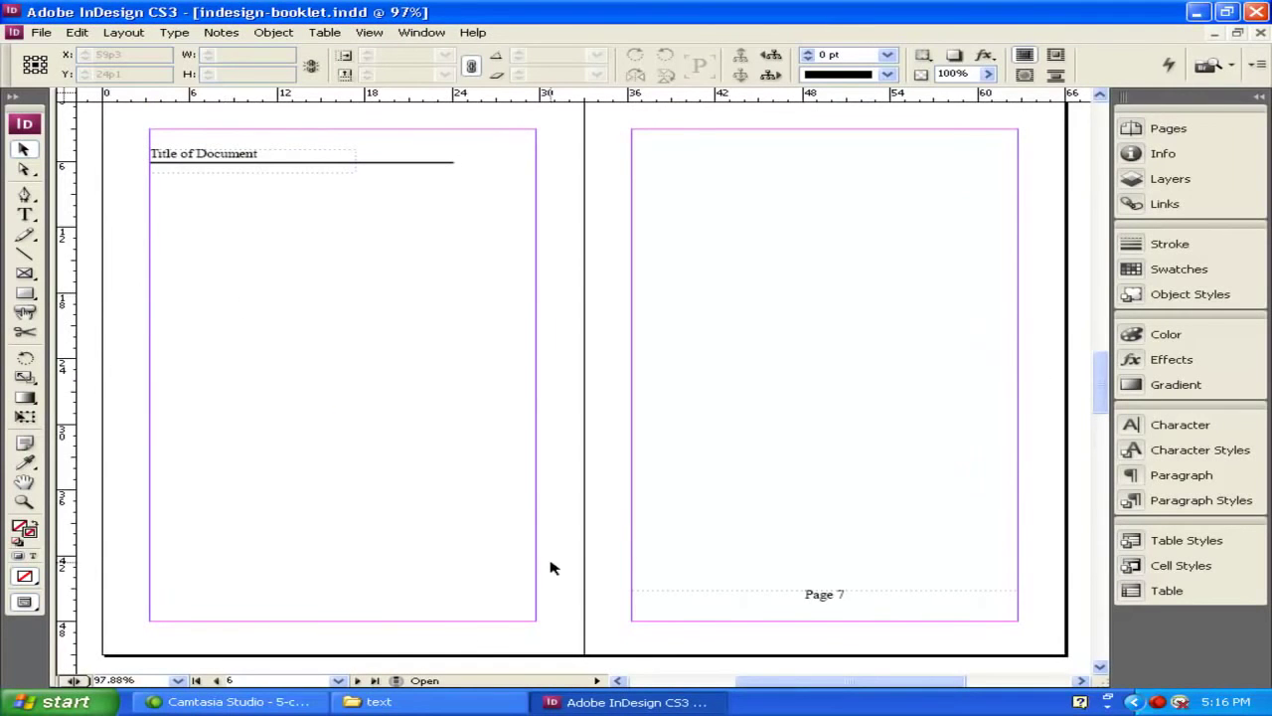
click(452, 701)
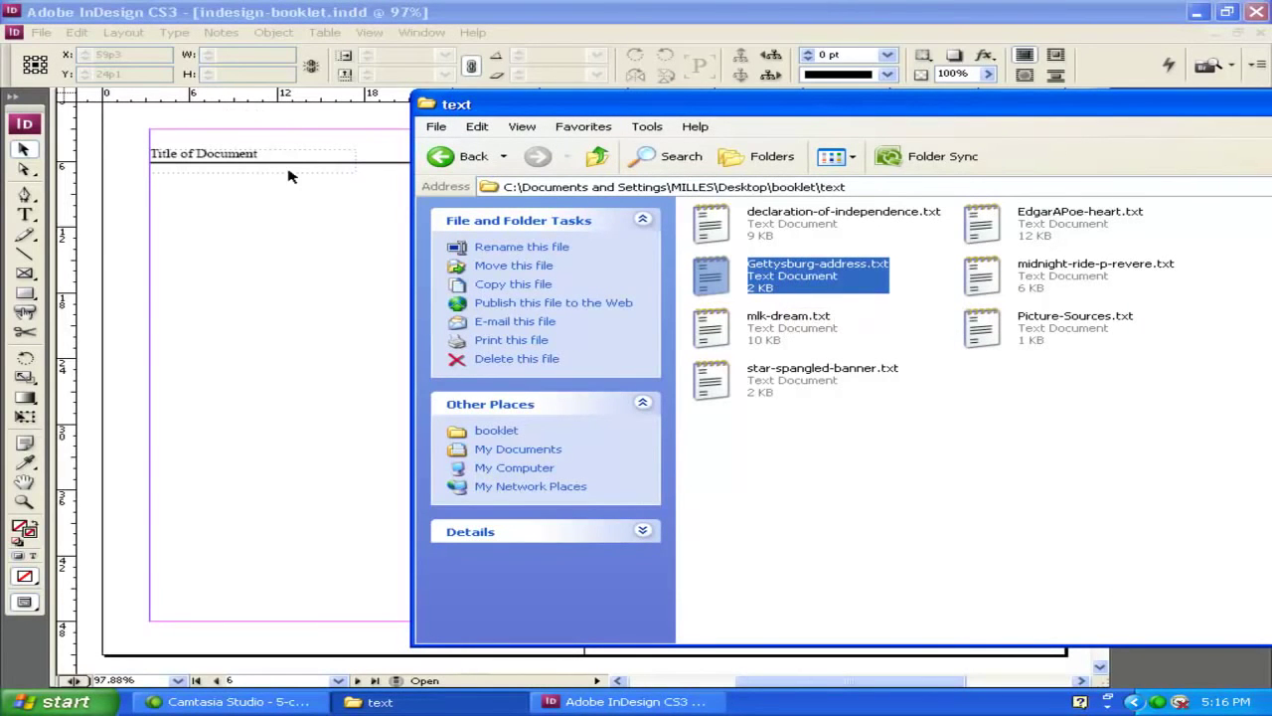
drag(711, 283, 223, 302)
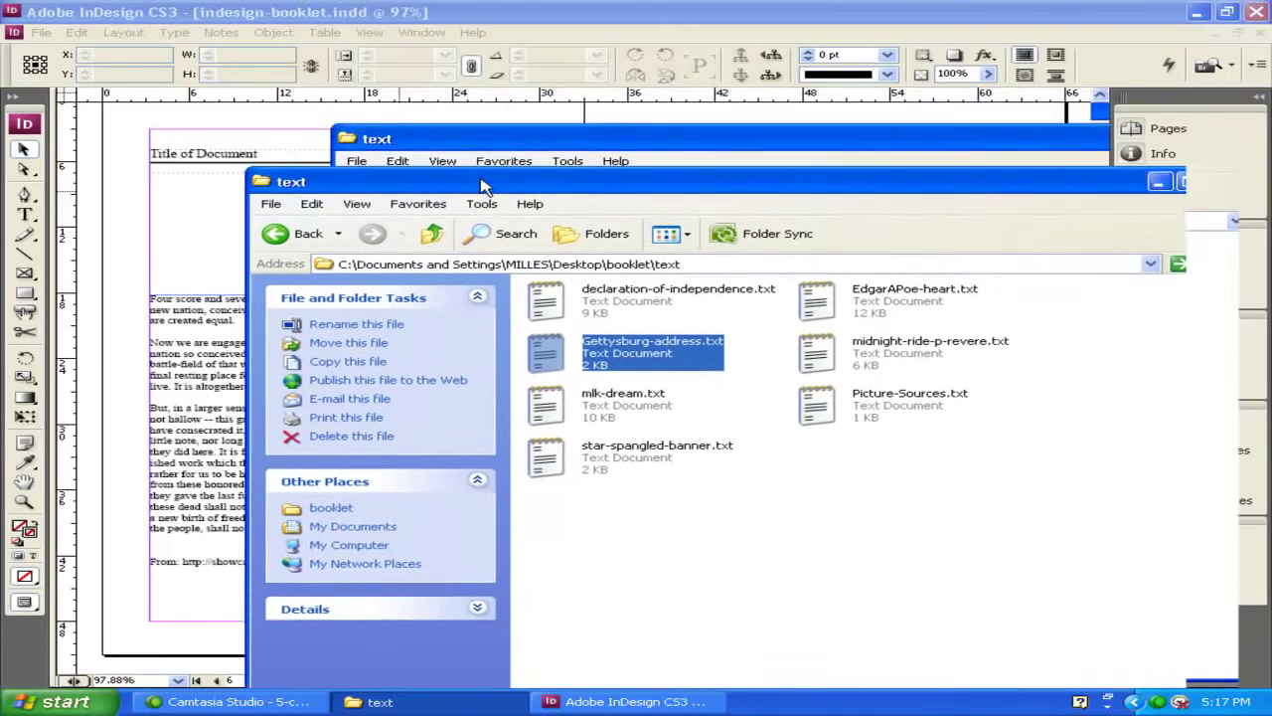
drag(651, 107, 449, 212)
click(1123, 209)
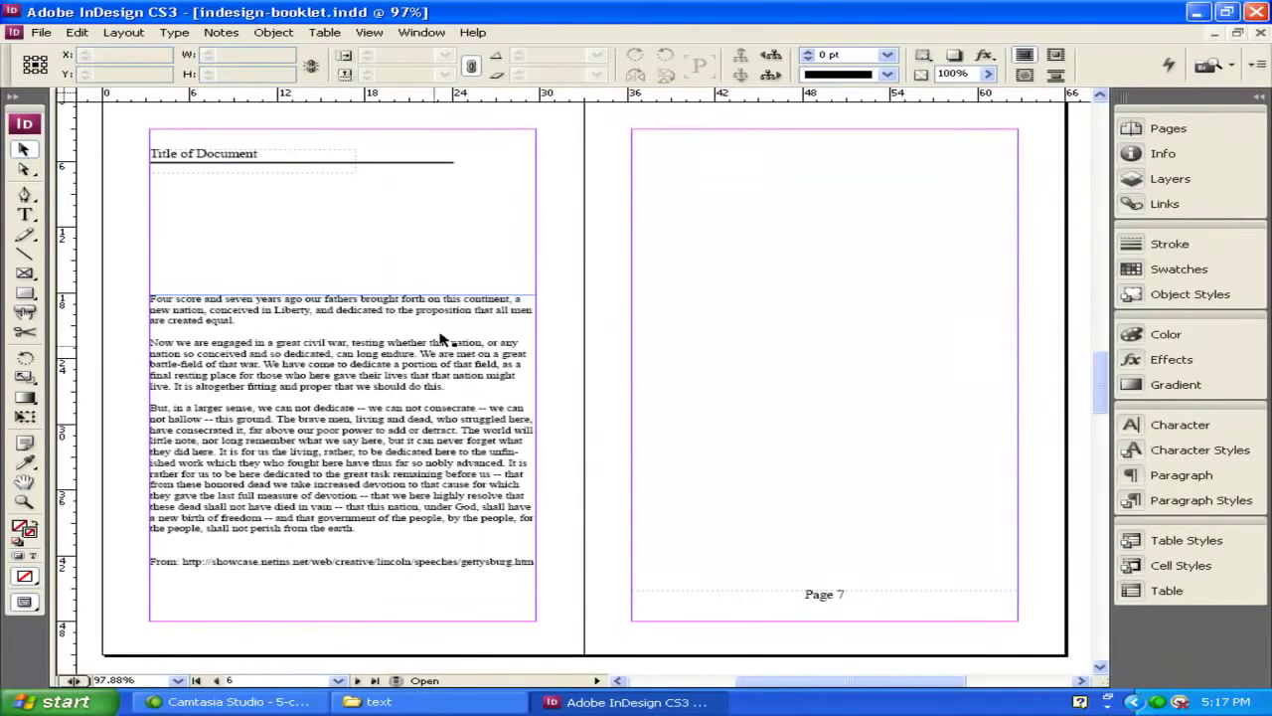
click(299, 413)
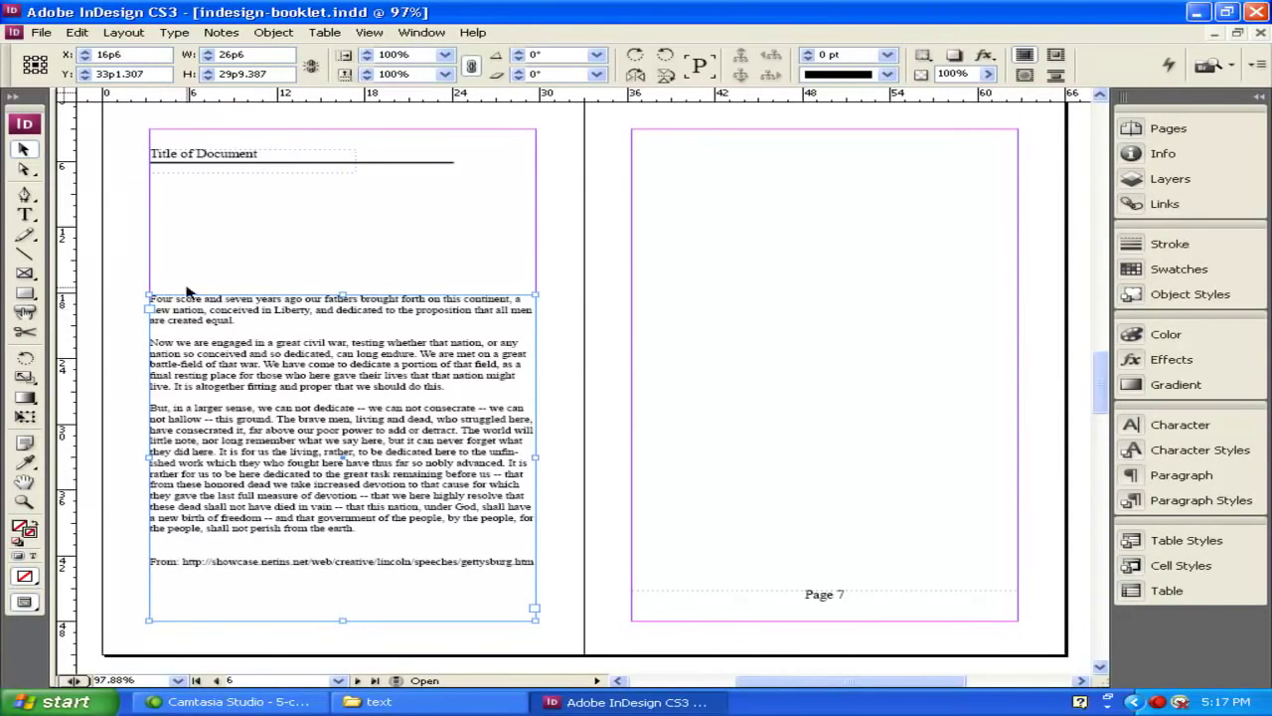
Add a text frame about 10p6 by 4p1 above the speech on page 6 reading "Gettysberg Address".
click(26, 215)
drag(171, 190, 323, 235)
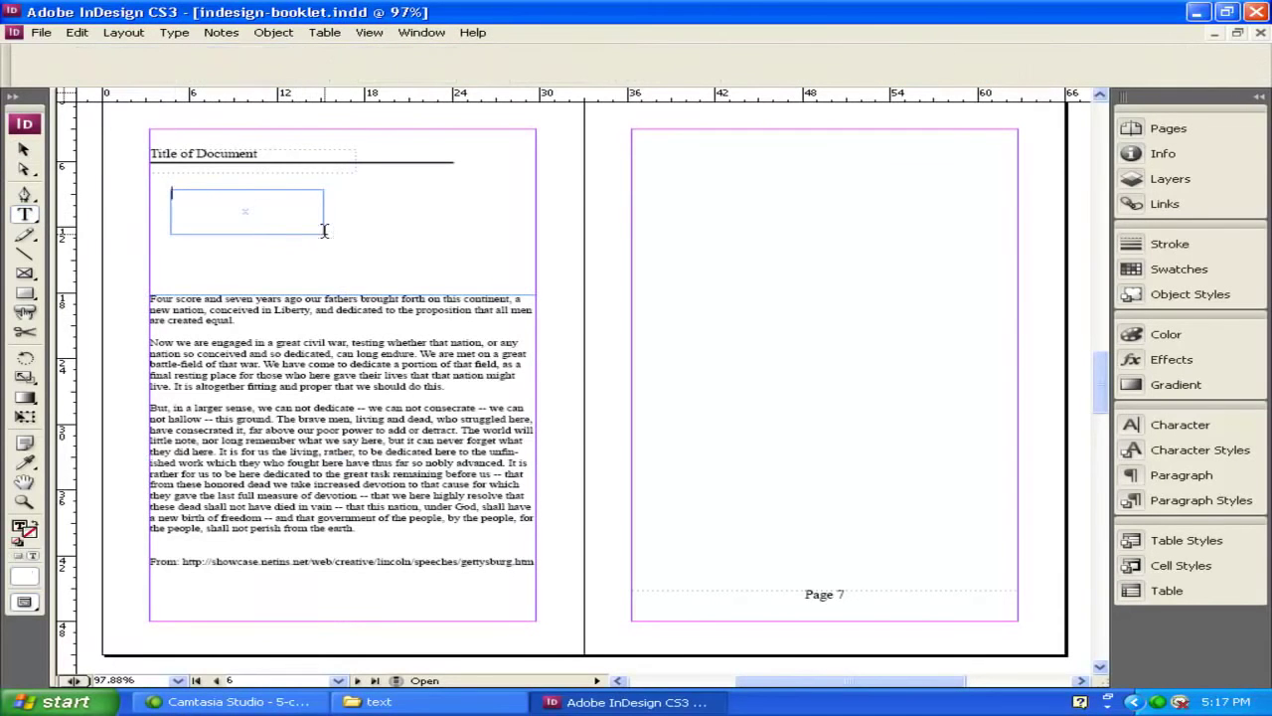
text(Gettysberg Address)
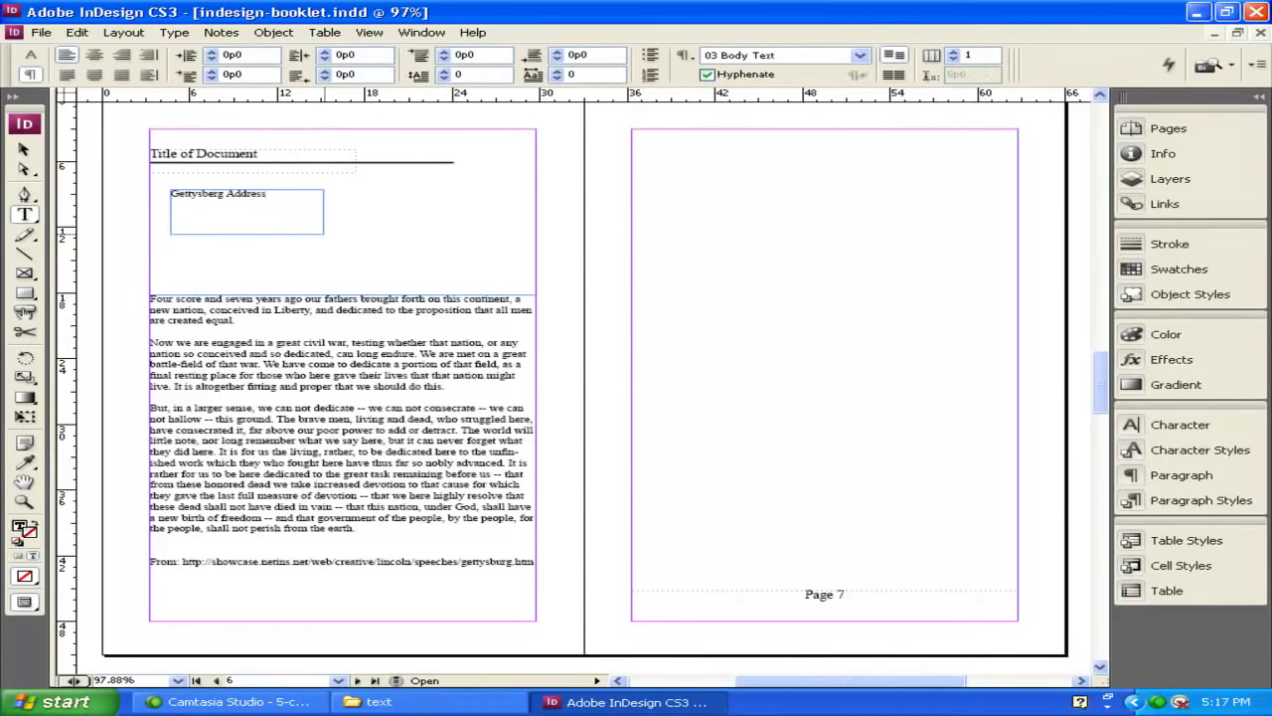
click(25, 151)
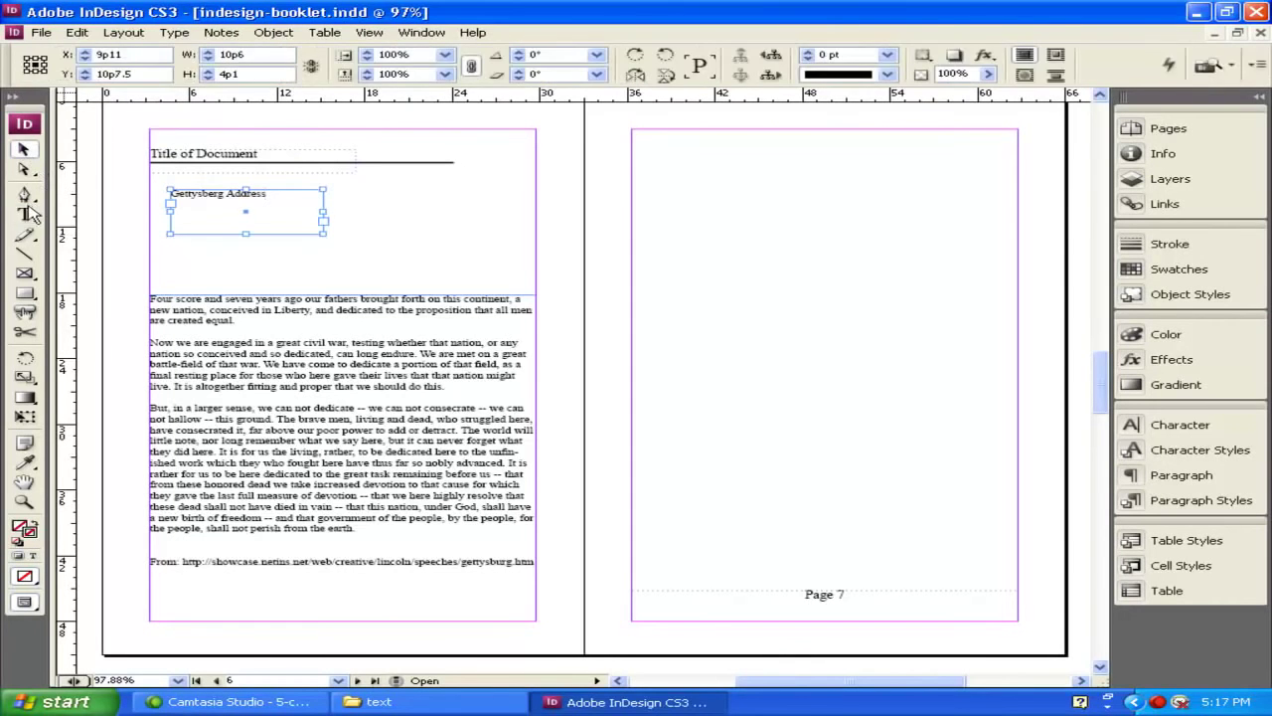
Add a text frame about 9p9 by 2p5 reading "Abraham Lincoln" below the speech title and nudge it up slightly.
drag(174, 252, 310, 270)
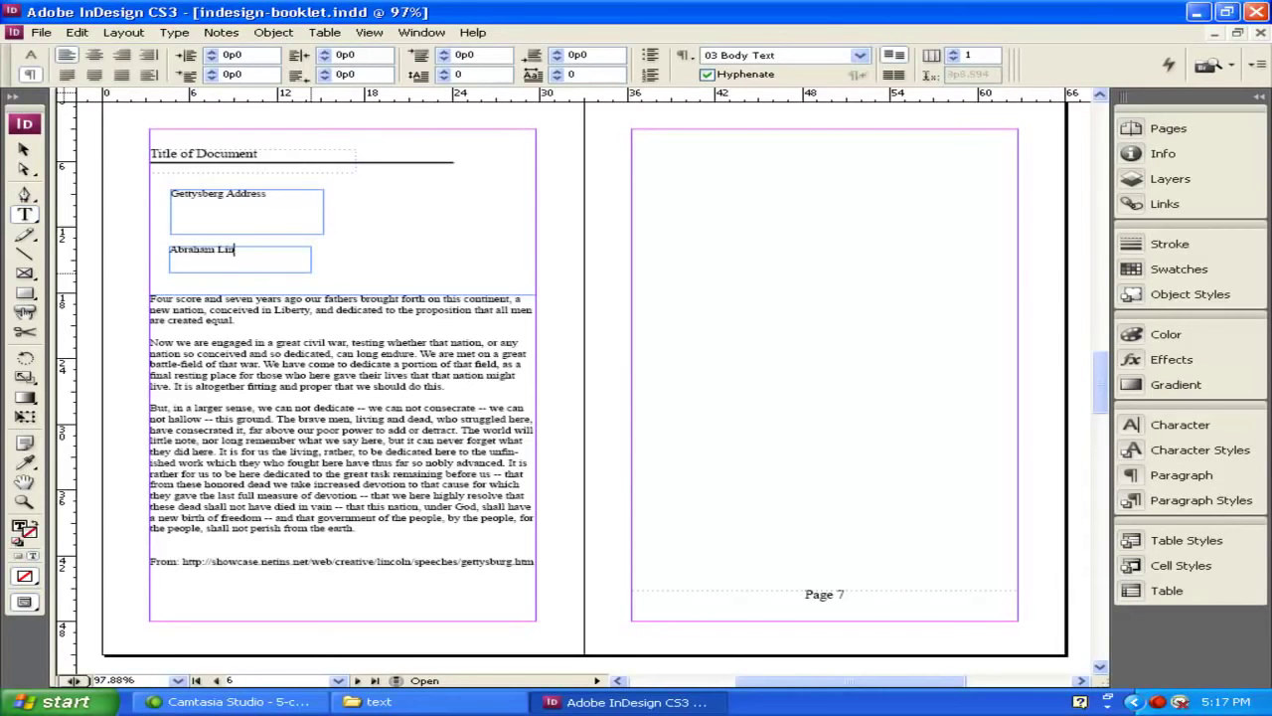
click(25, 150)
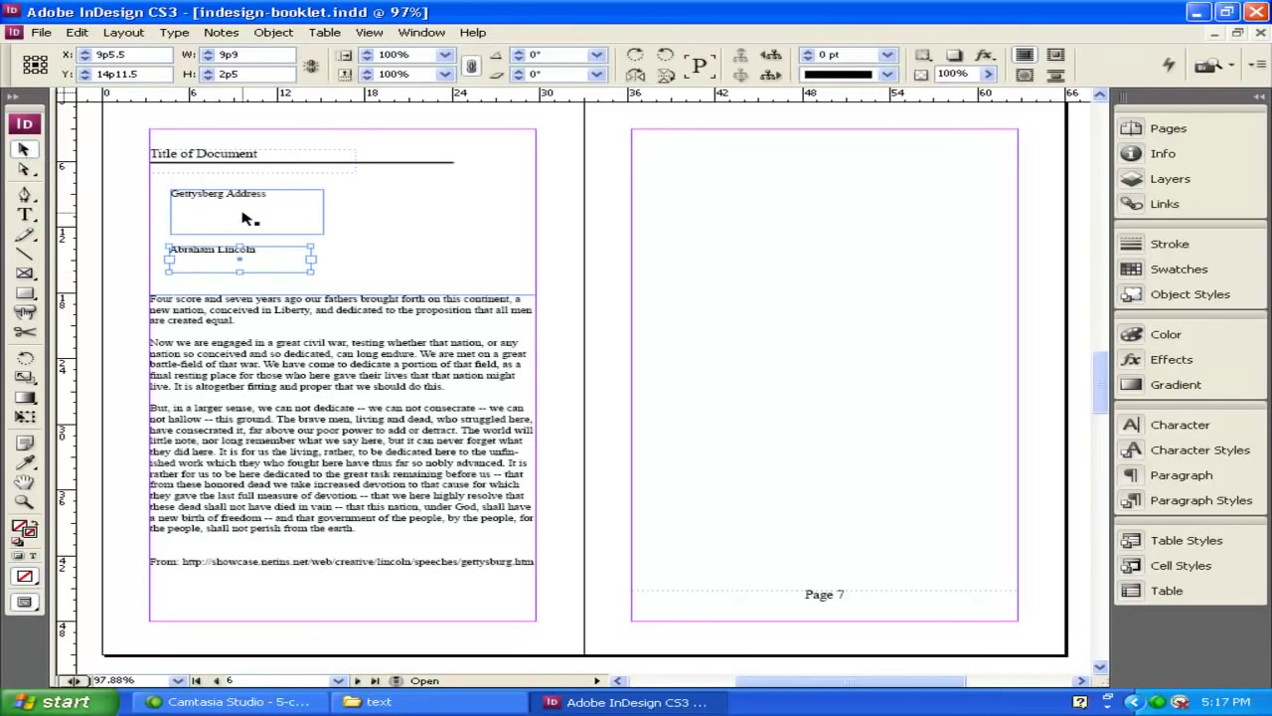
click(215, 234)
drag(206, 256, 205, 244)
Shorten the "Gettysberg Address" frame from below and apply the 01 Heading paragraph style to its text.
click(289, 230)
drag(246, 234, 247, 203)
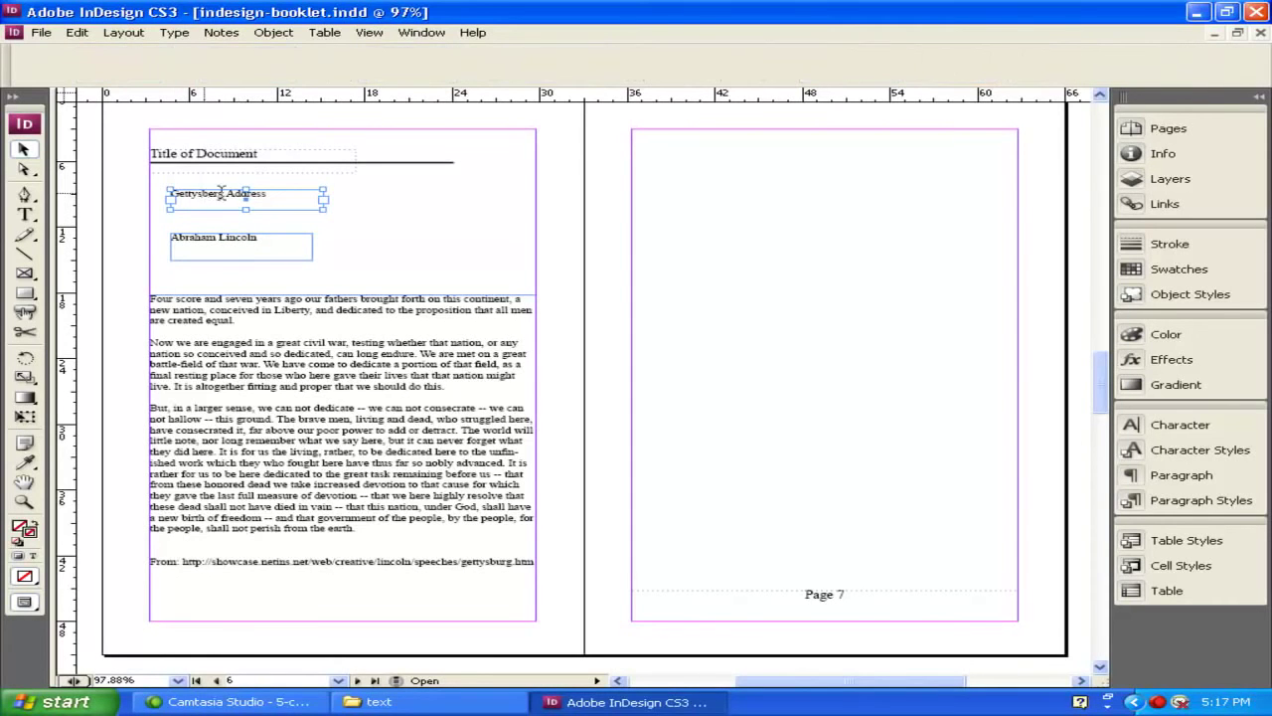
triple_click(204, 195)
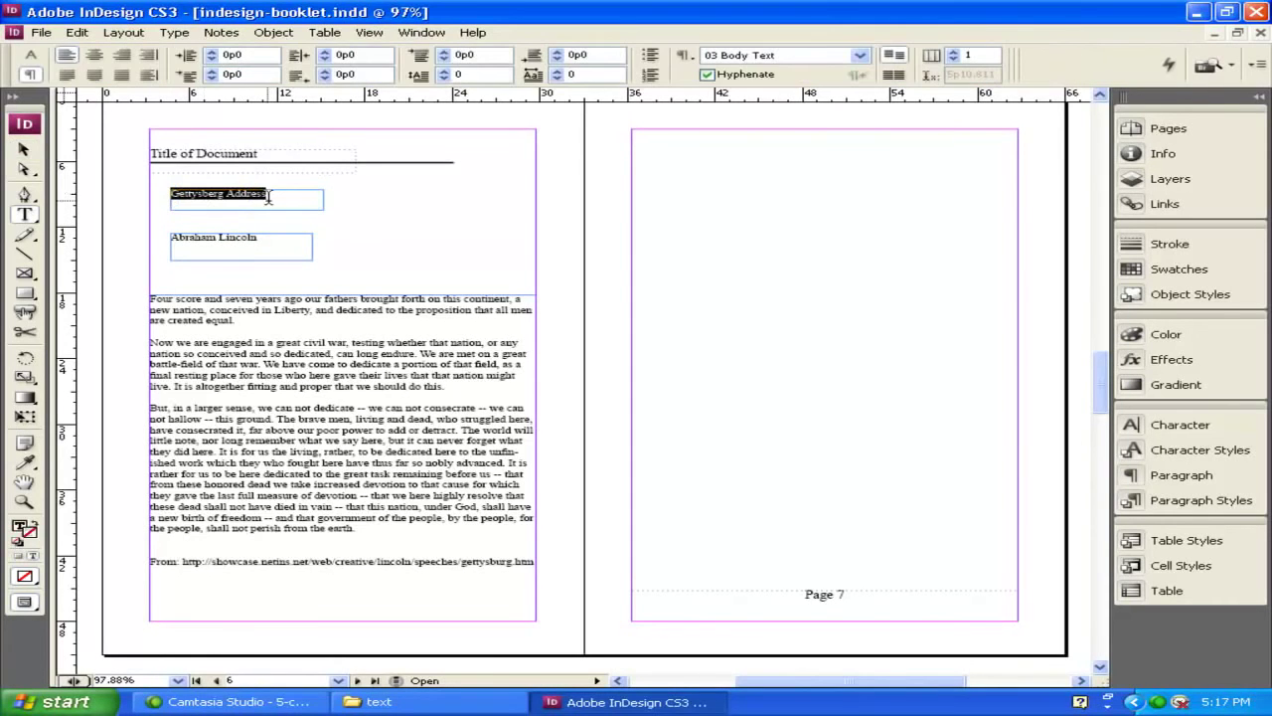
click(1173, 505)
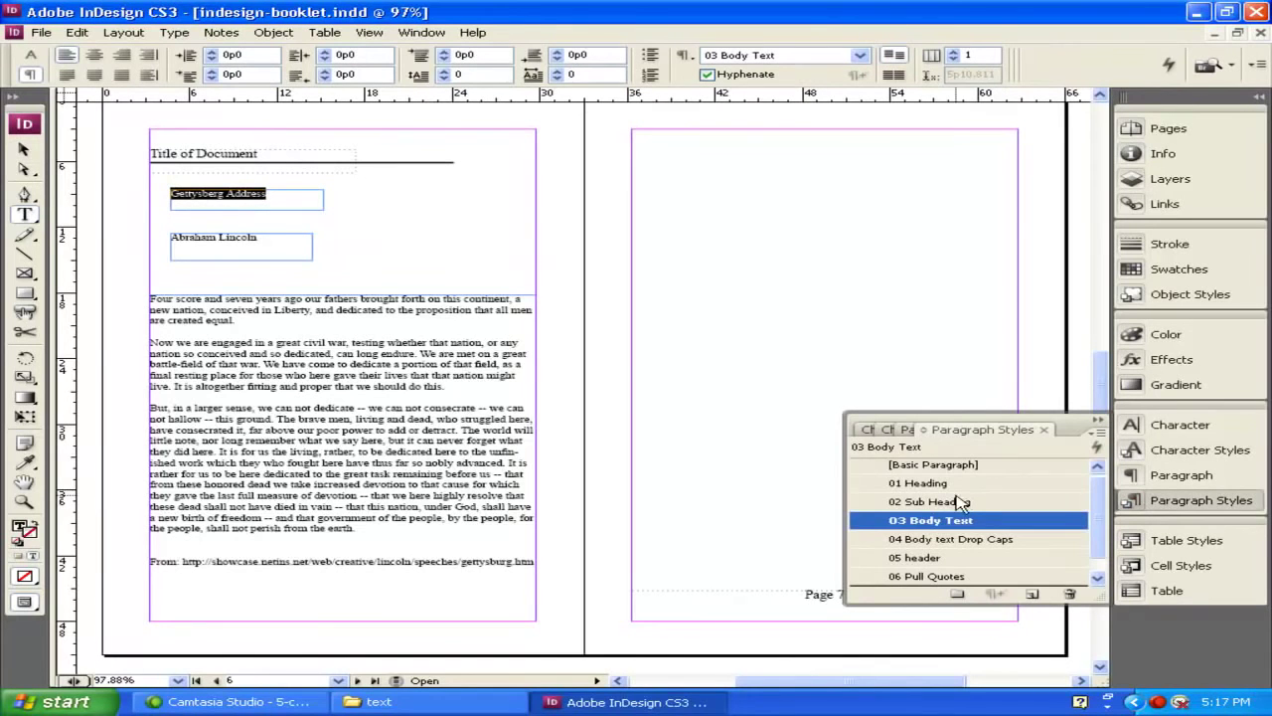
click(929, 485)
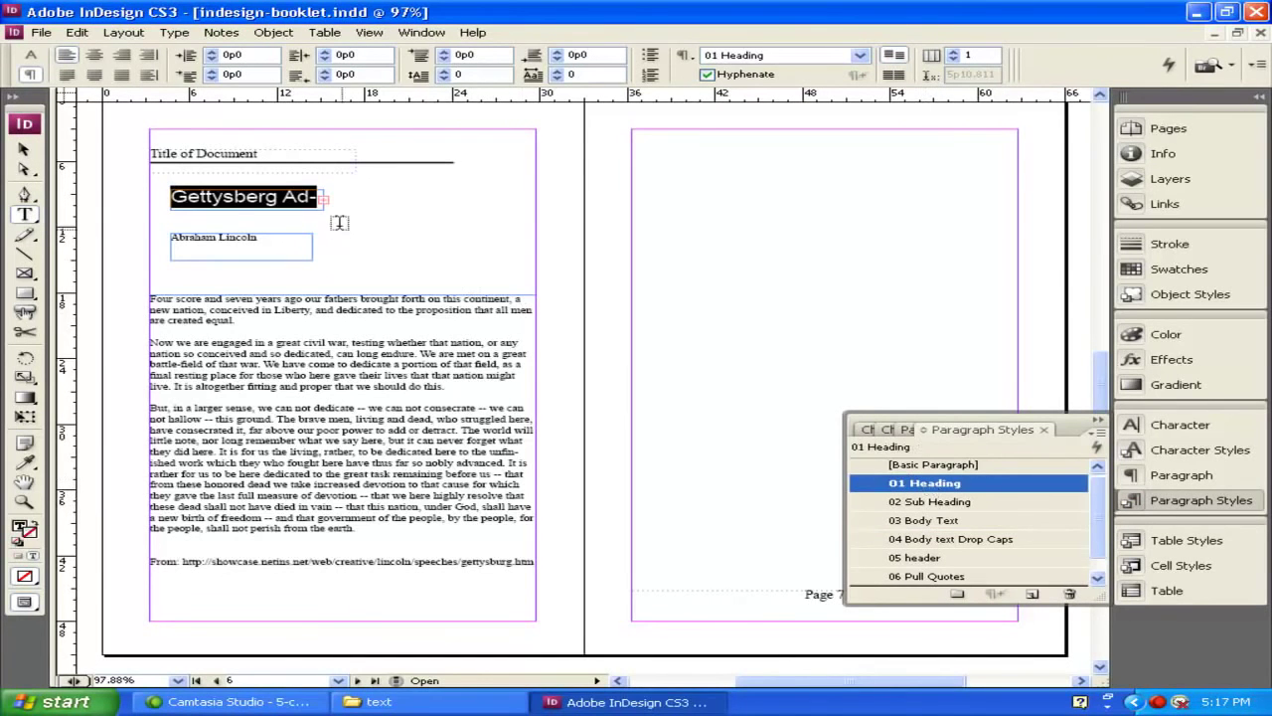
Enlarge the "Gettysberg Address" text frame on page 6 to about 19p10 by 2p3 so the whole heading fits.
click(24, 149)
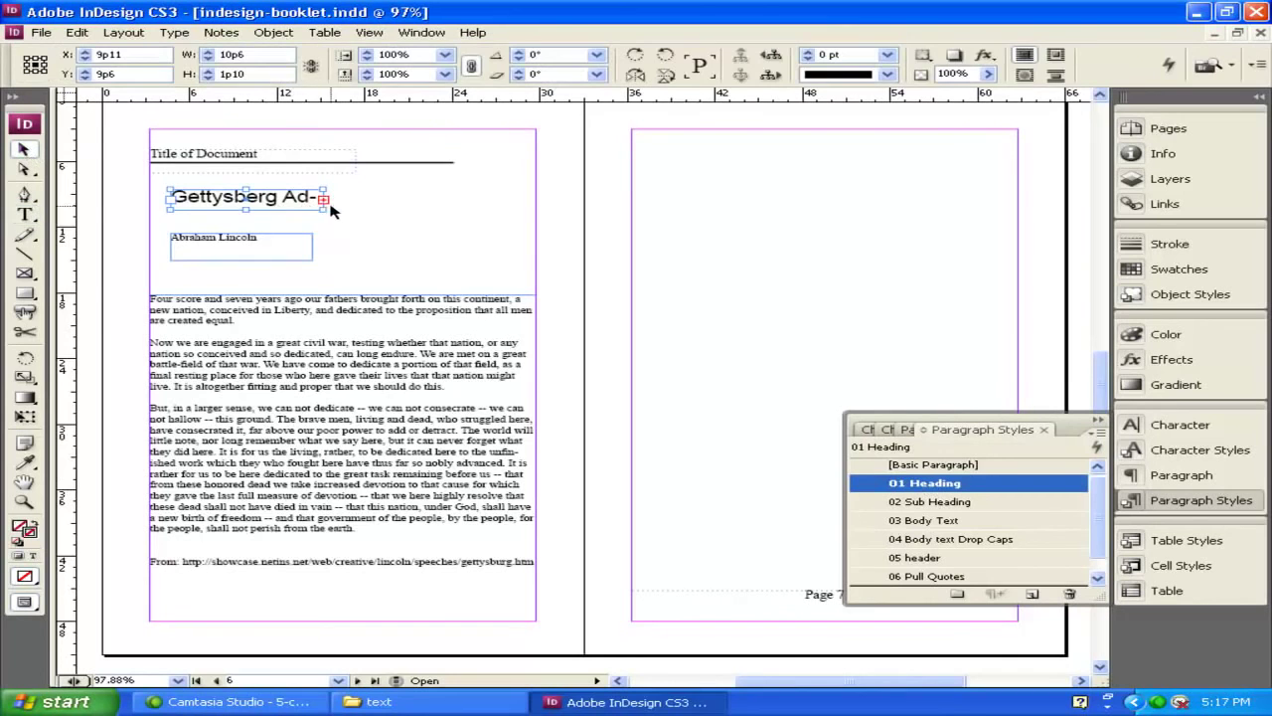
drag(365, 210, 459, 214)
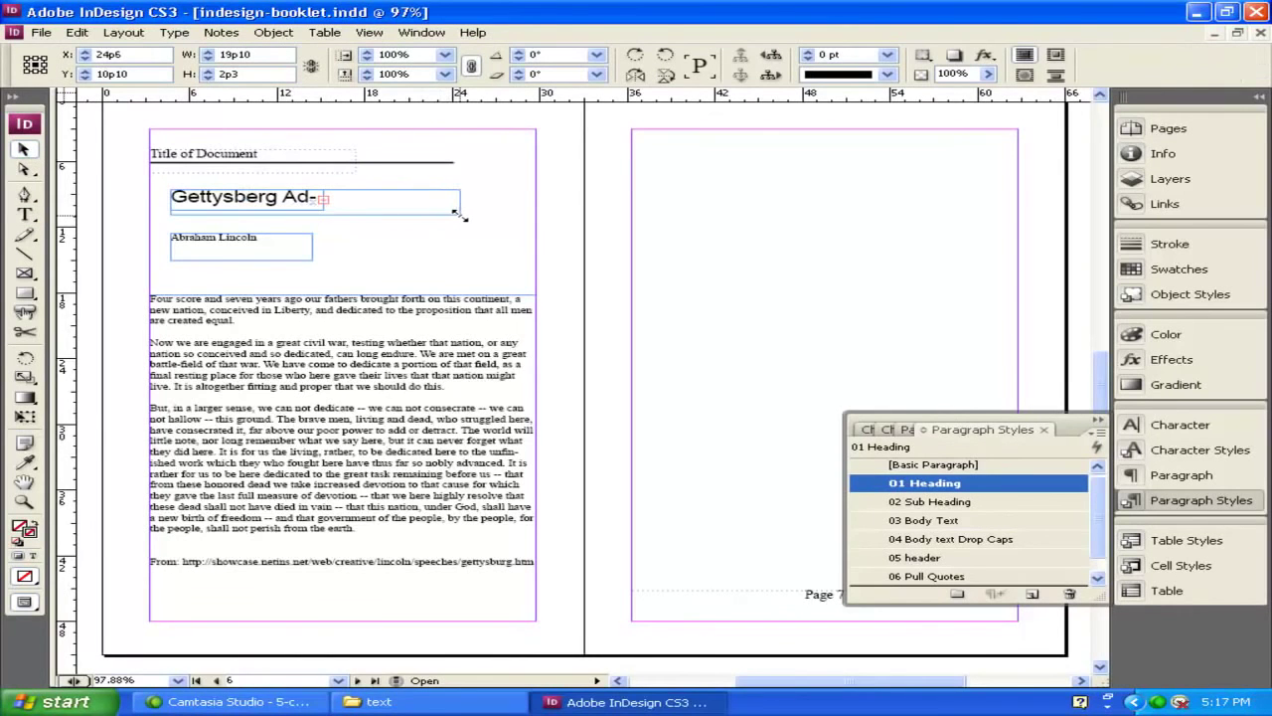
Apply the 02 Sub Heading paragraph style to the "Abraham Lincoln" frame and move it up directly beneath the heading.
click(205, 244)
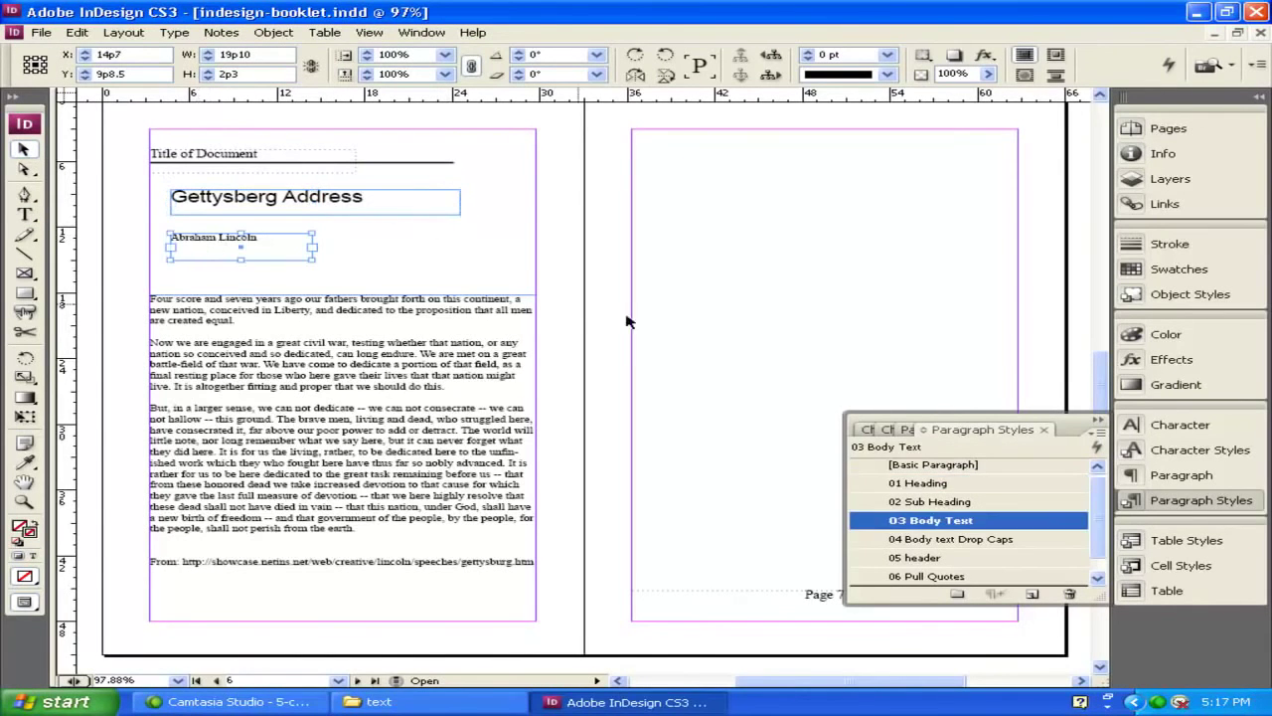
click(934, 502)
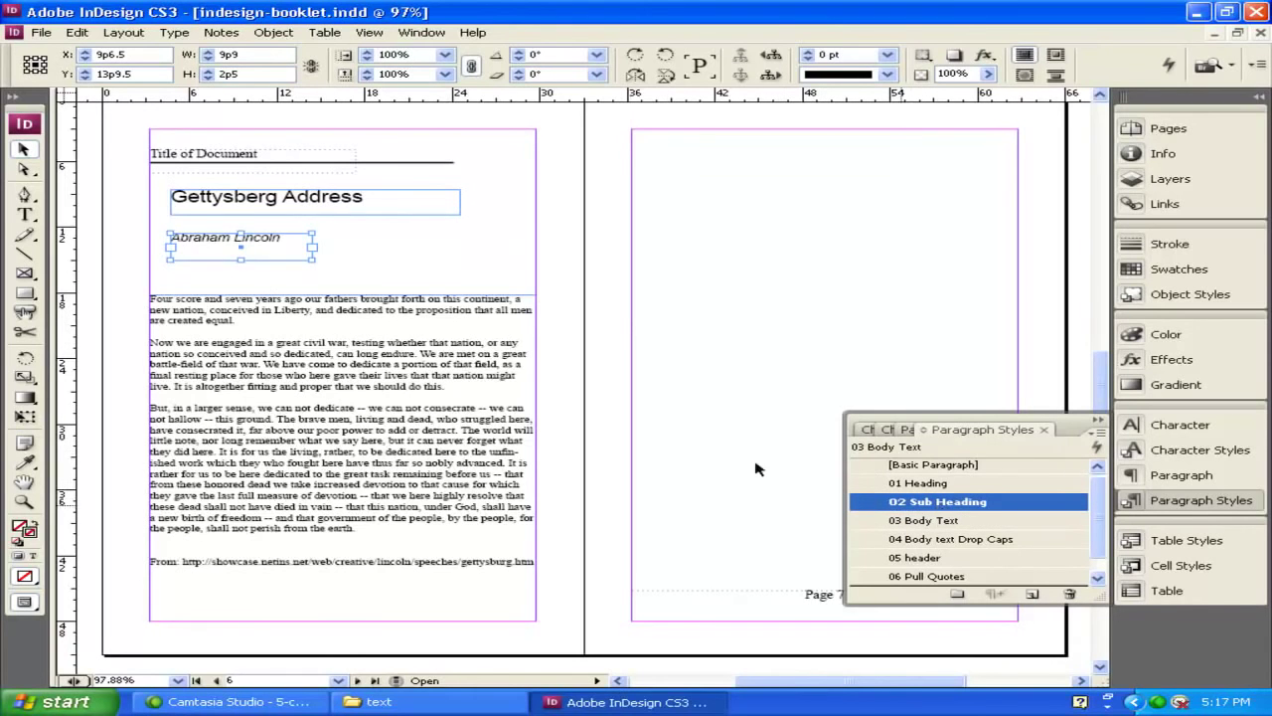
drag(204, 241, 200, 226)
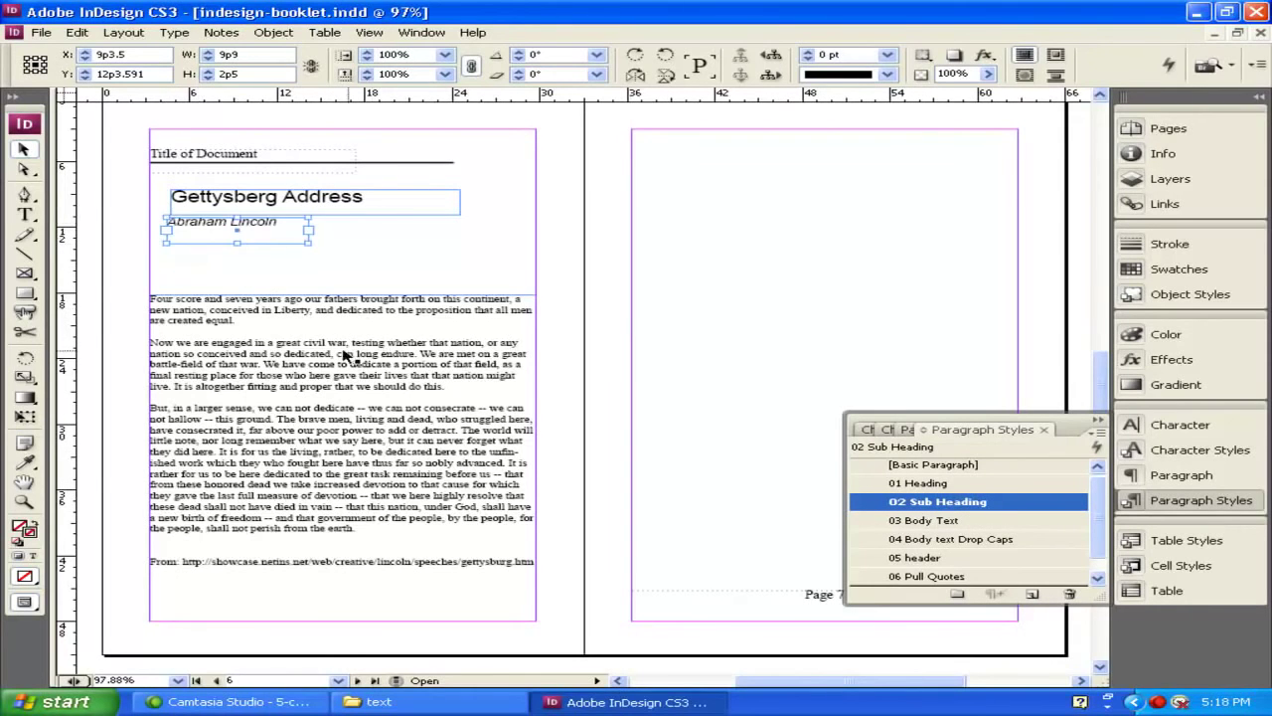
click(398, 254)
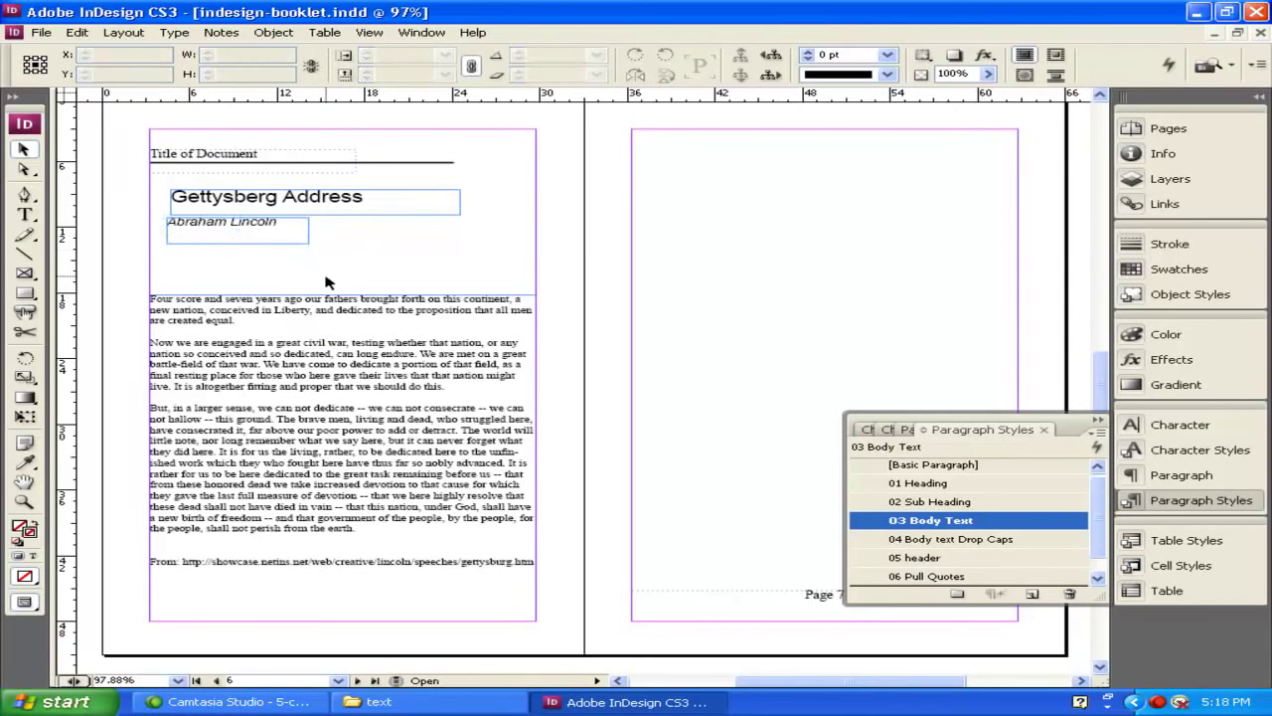
Move the speech text frame slightly lower and draw a rectangular picture frame about 9p3 by 15p2 overlapping its upper text.
click(328, 333)
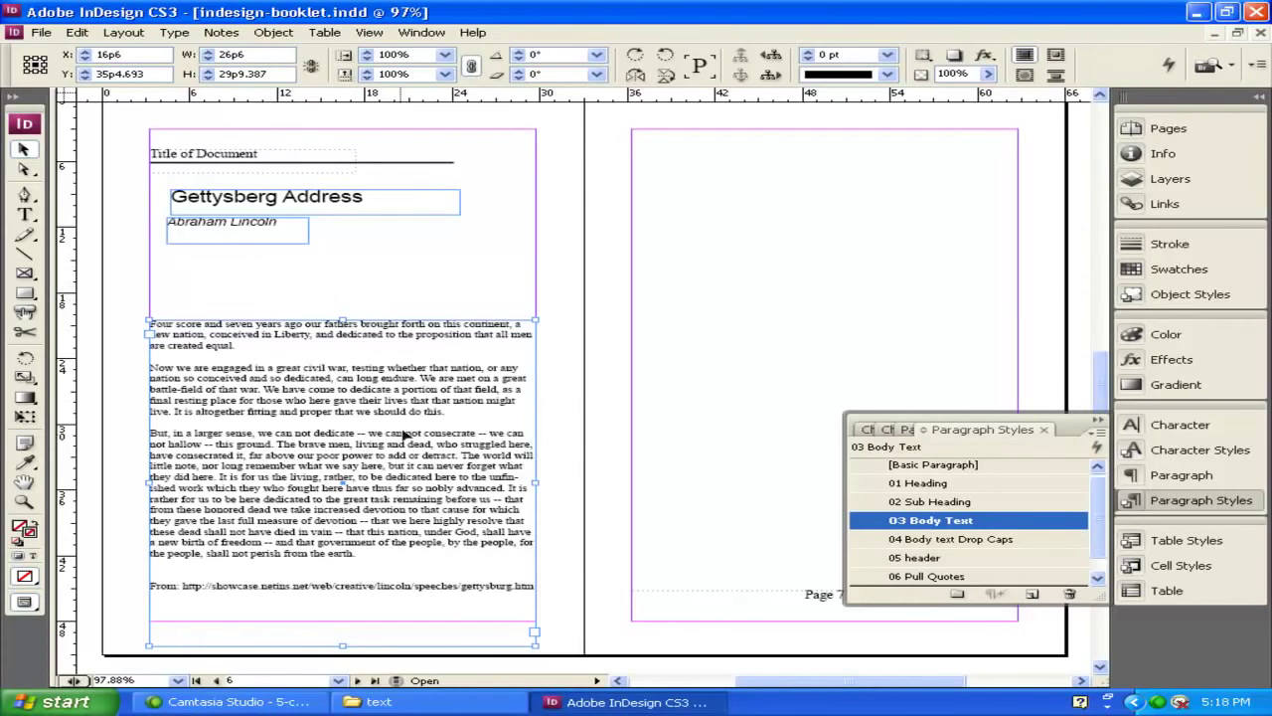
click(332, 281)
click(25, 275)
mouse_move(270, 252)
mouse_down()
mouse_move(387, 326)
mouse_move(406, 418)
mouse_move(393, 420)
mouse_up()
key(space)
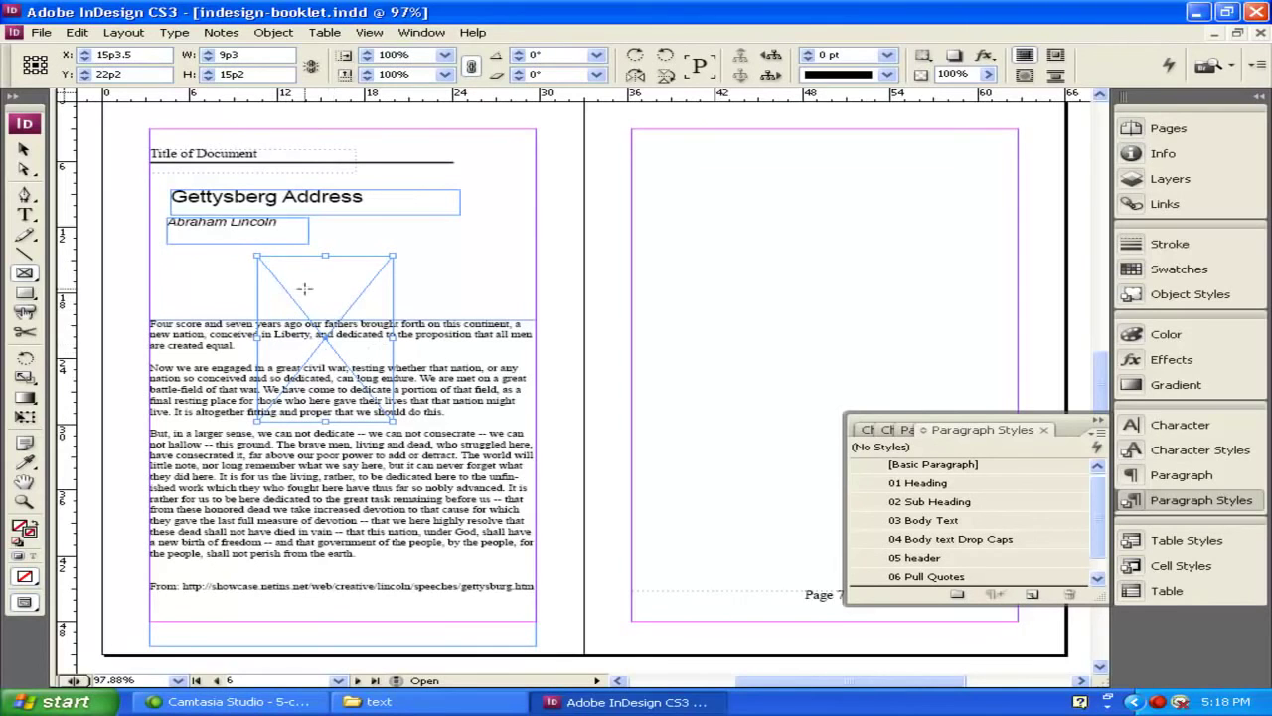
Place Abraham_Lincoln_head_on_shoulders_photo_portrait.jpg from the images folder into the new picture frame.
click(41, 32)
click(109, 230)
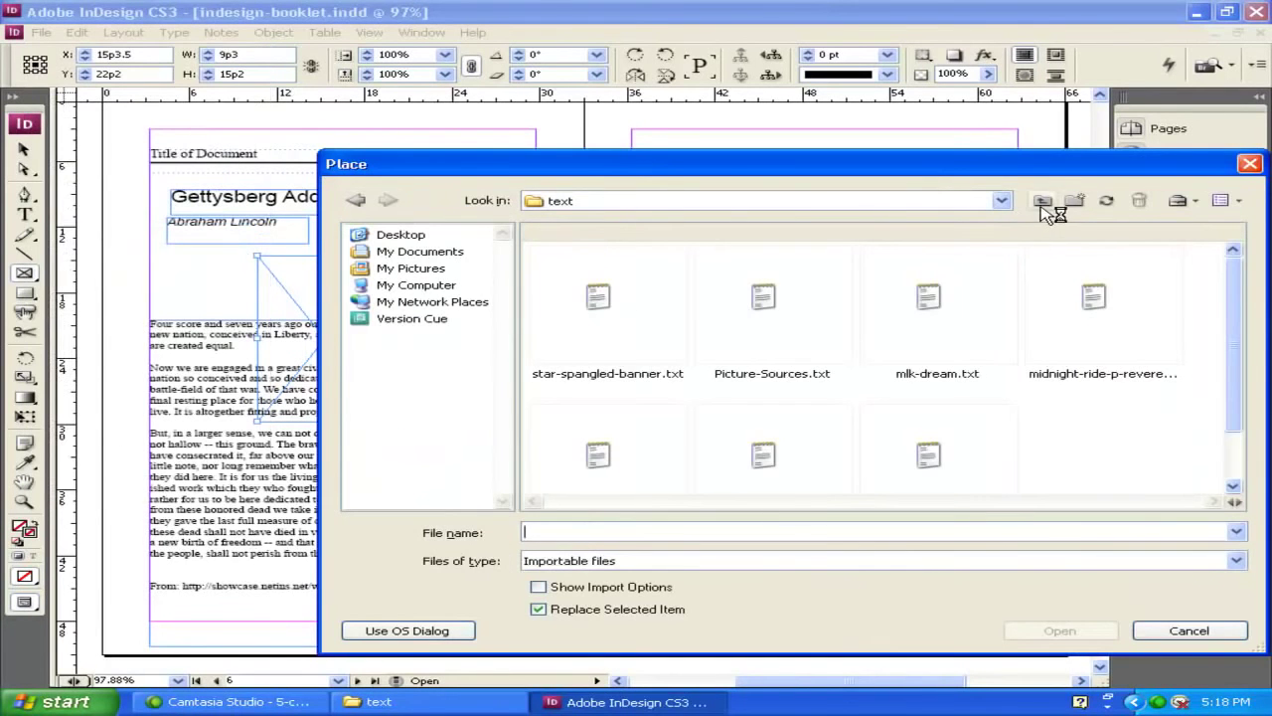
click(1042, 201)
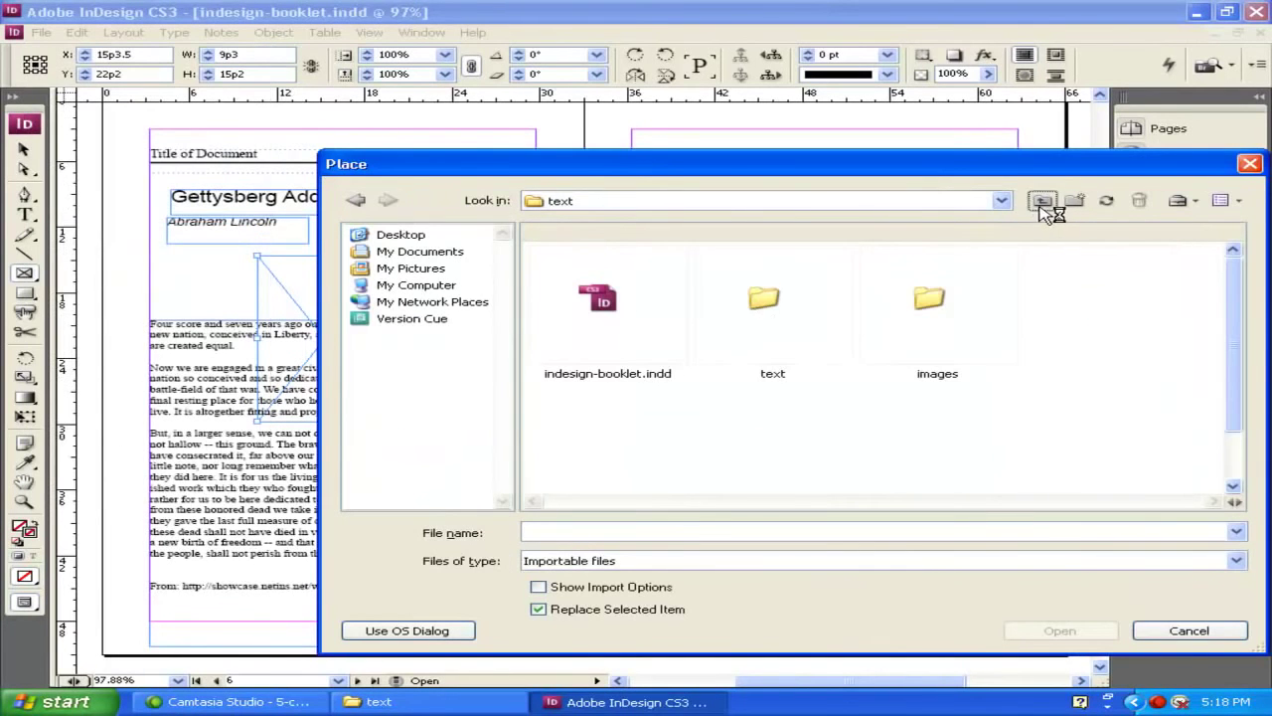
double_click(912, 330)
click(966, 457)
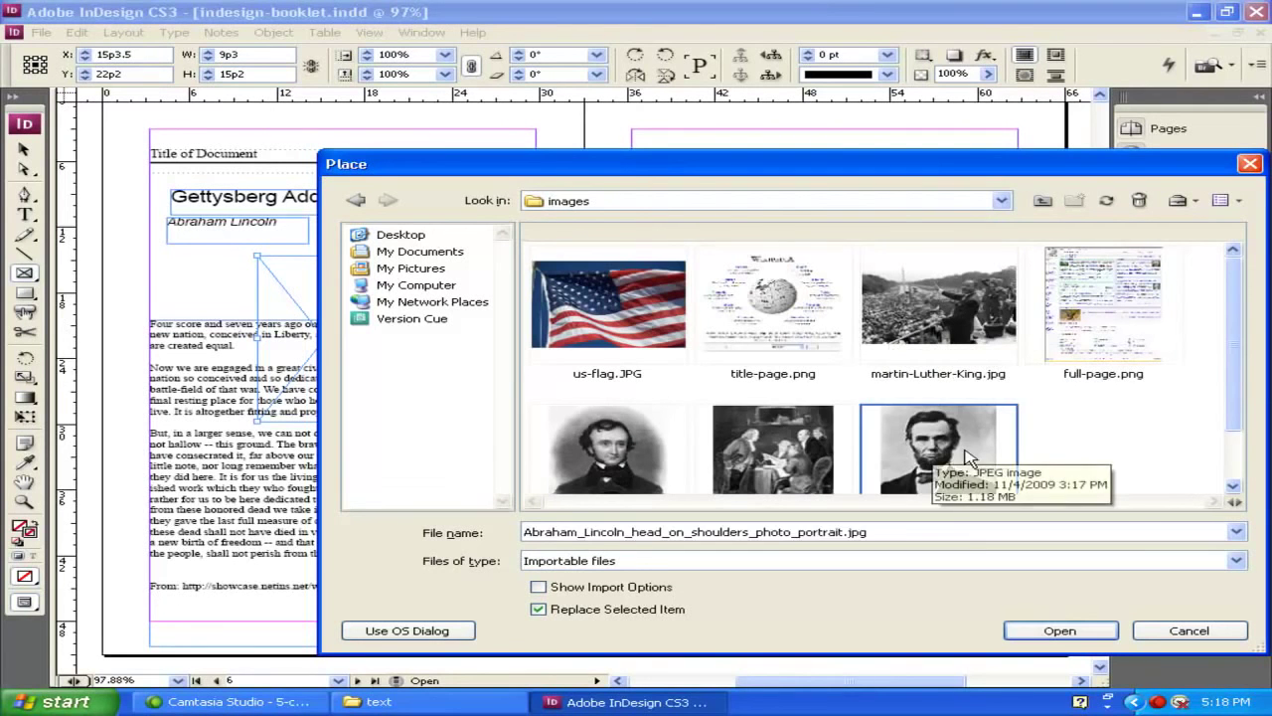
click(1061, 632)
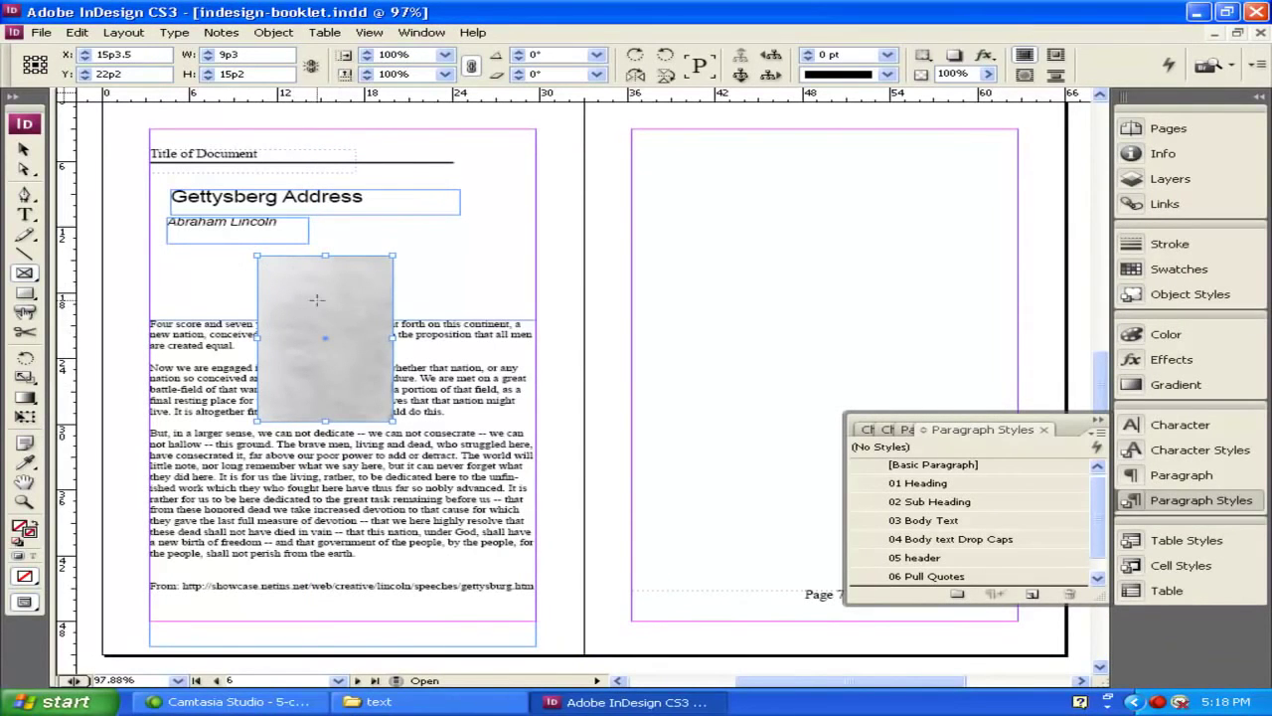
Select the portrait image inside its picture frame and check how far it extends beyond the frame.
click(24, 169)
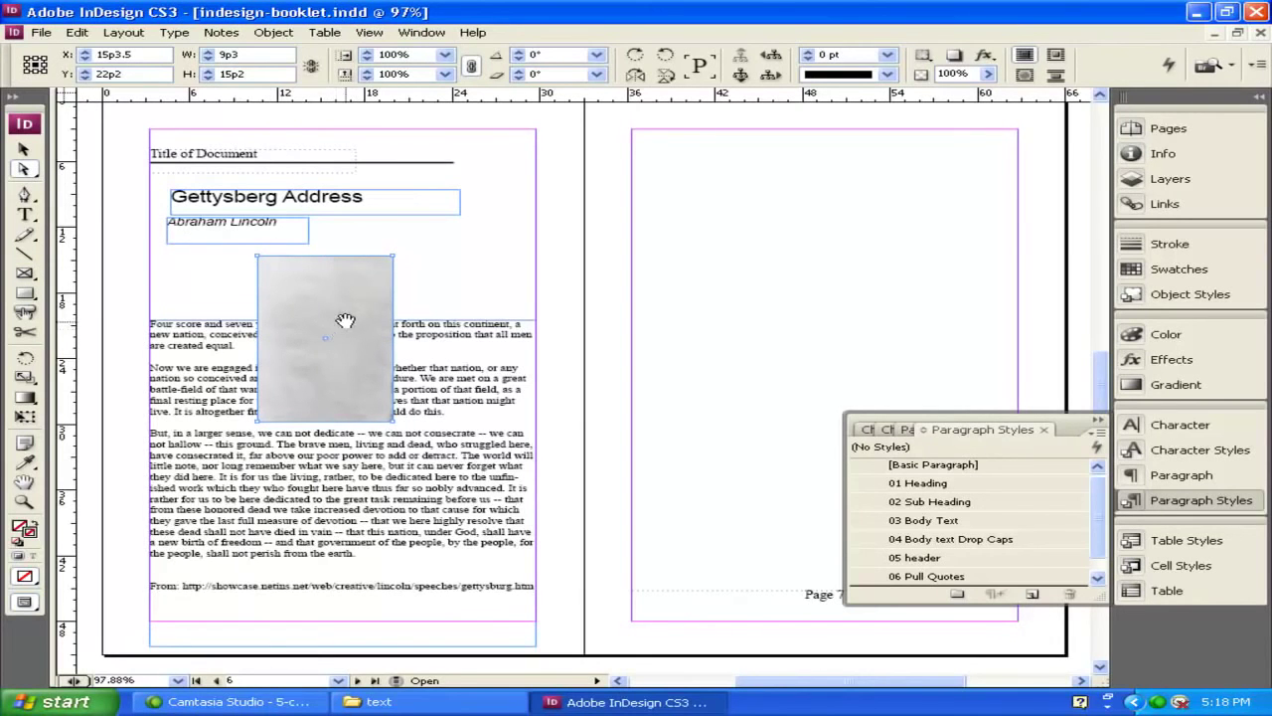
click(321, 300)
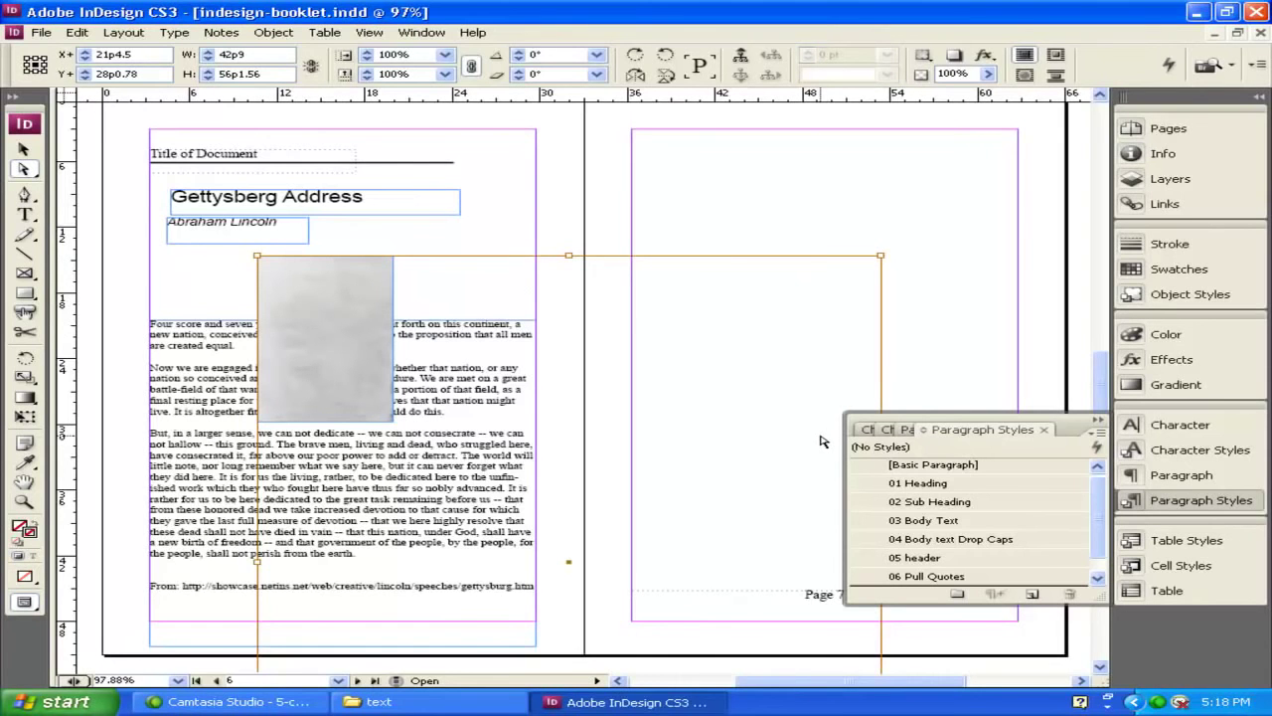
scroll(821, 440, down, 6)
scroll(785, 417, up, 4)
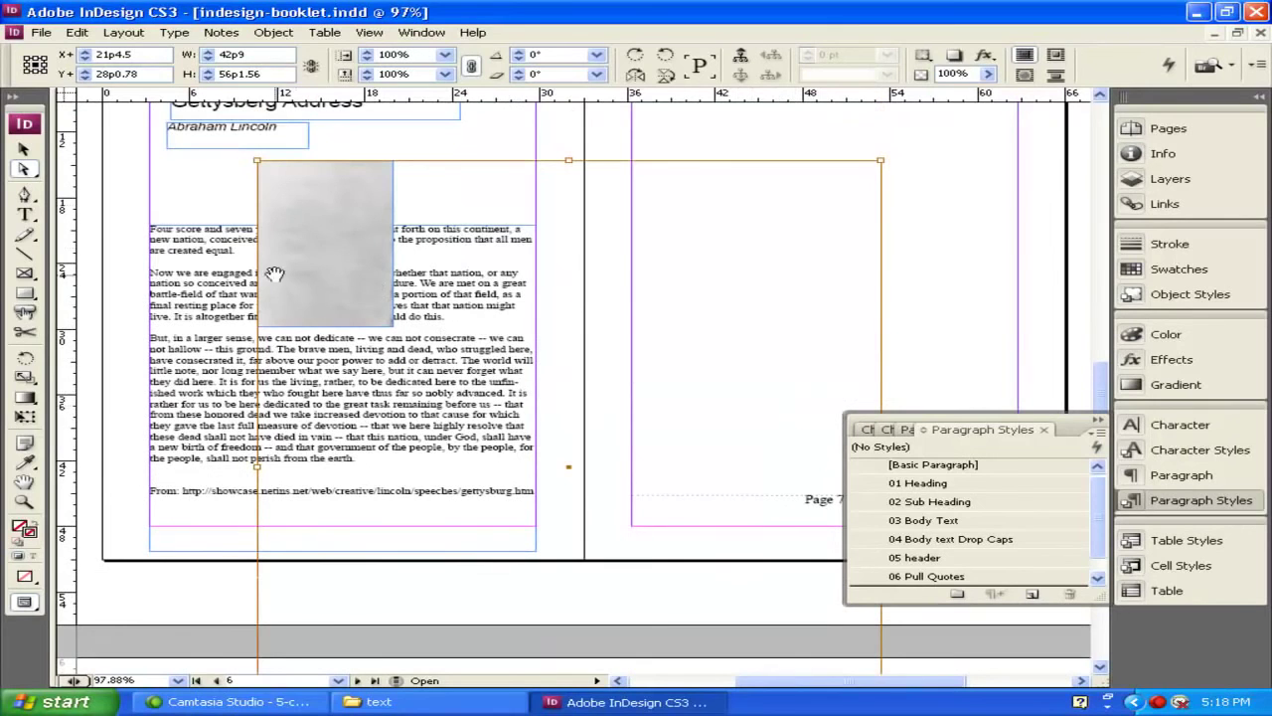
Try Fit Content to Frame on the portrait image and undo it.
right_click(335, 260)
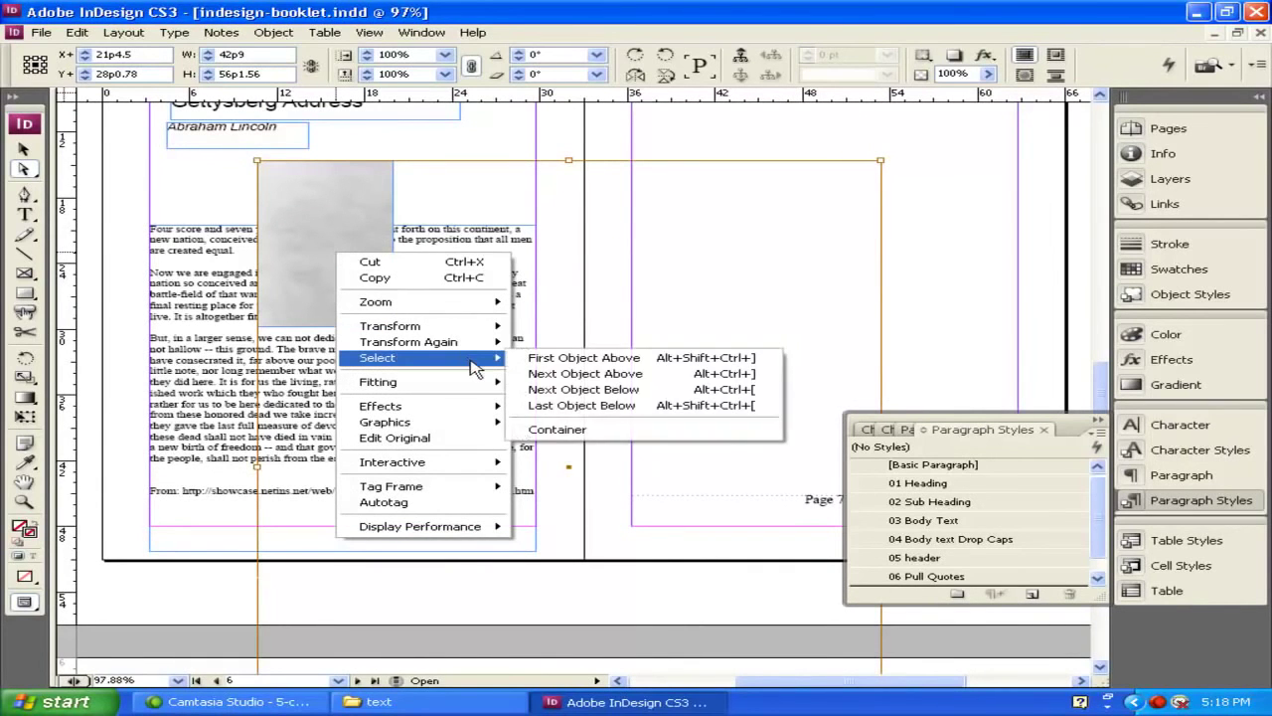
mouse_move(463, 390)
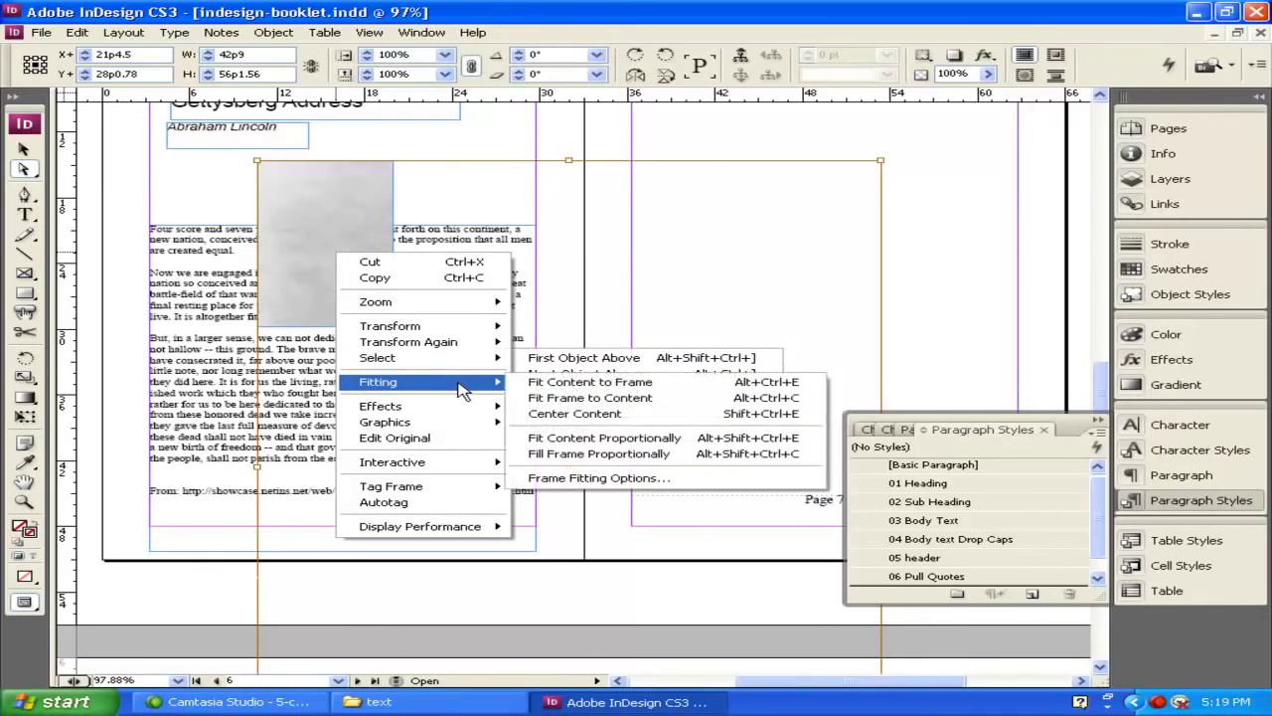
click(647, 388)
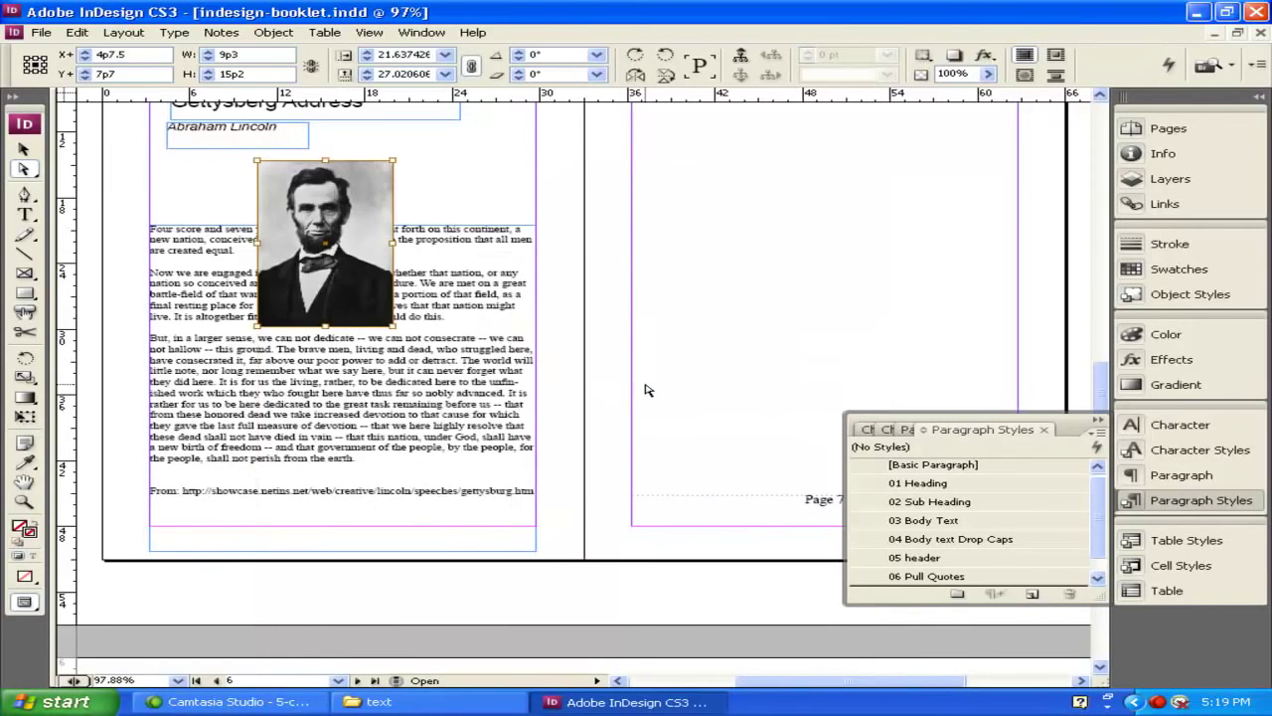
key(ctrl+z)
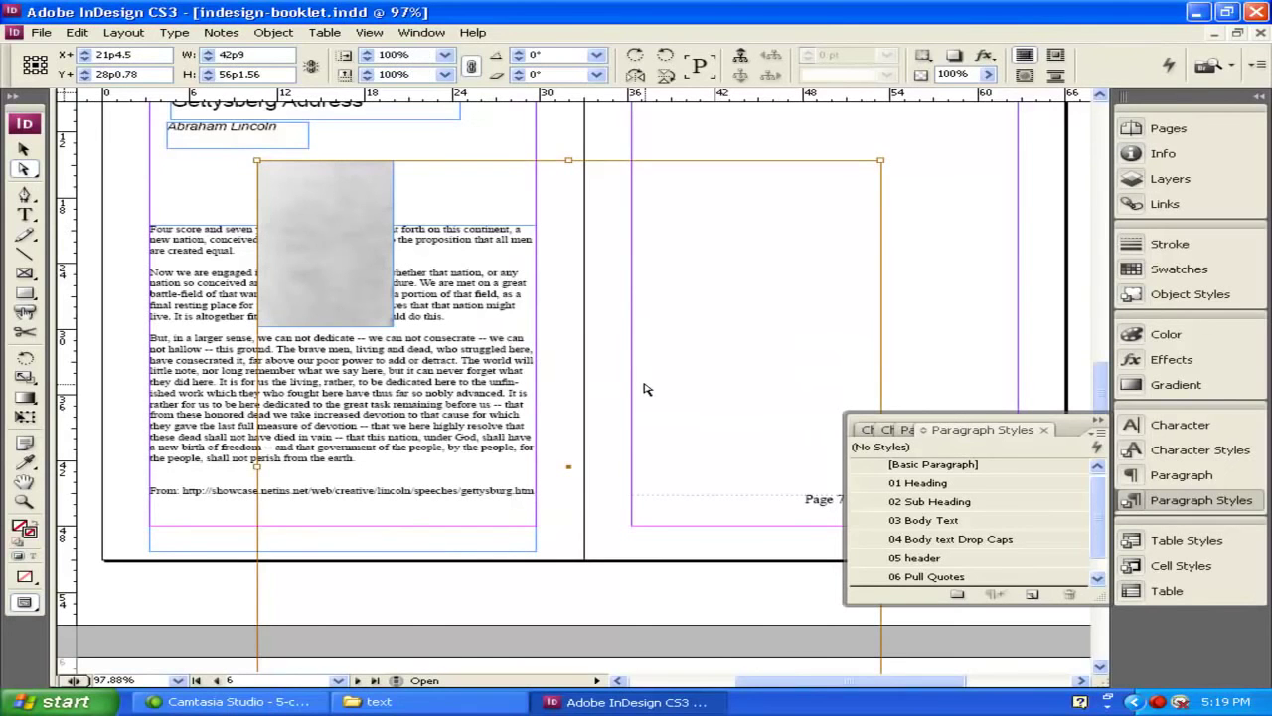
Try Fit Content Proportionally on the portrait image and undo it.
right_click(364, 269)
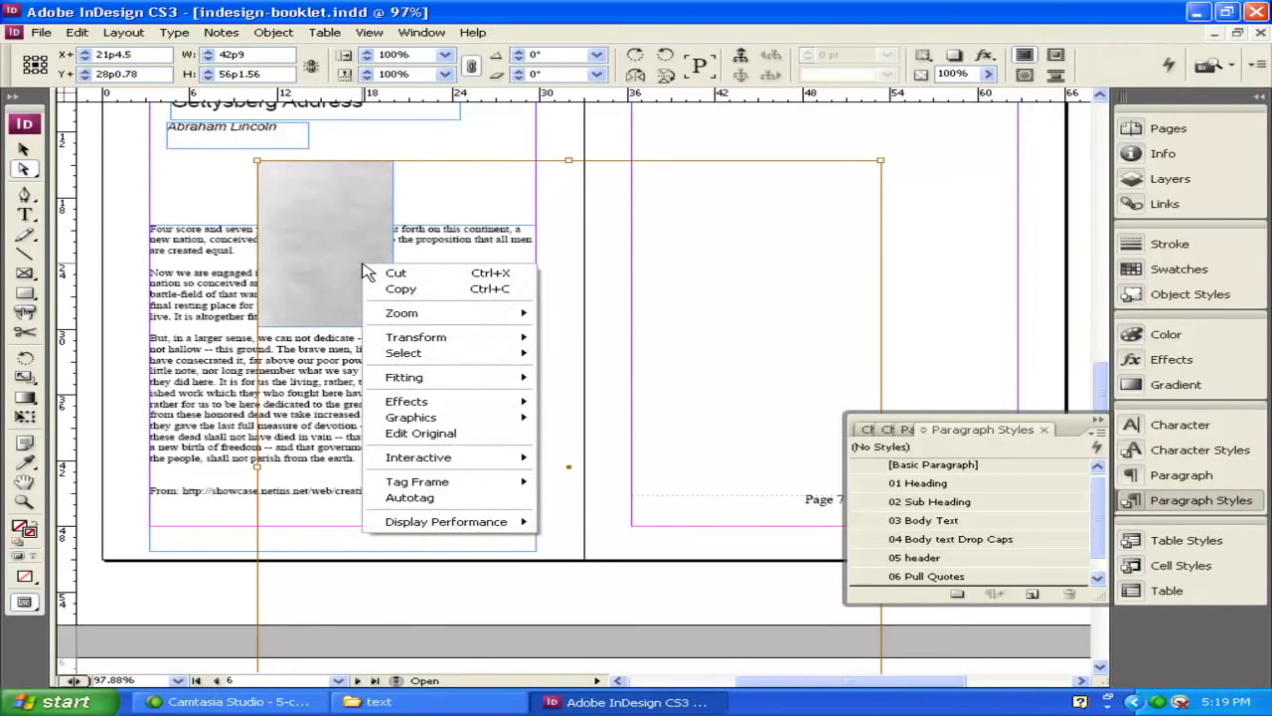
mouse_move(427, 376)
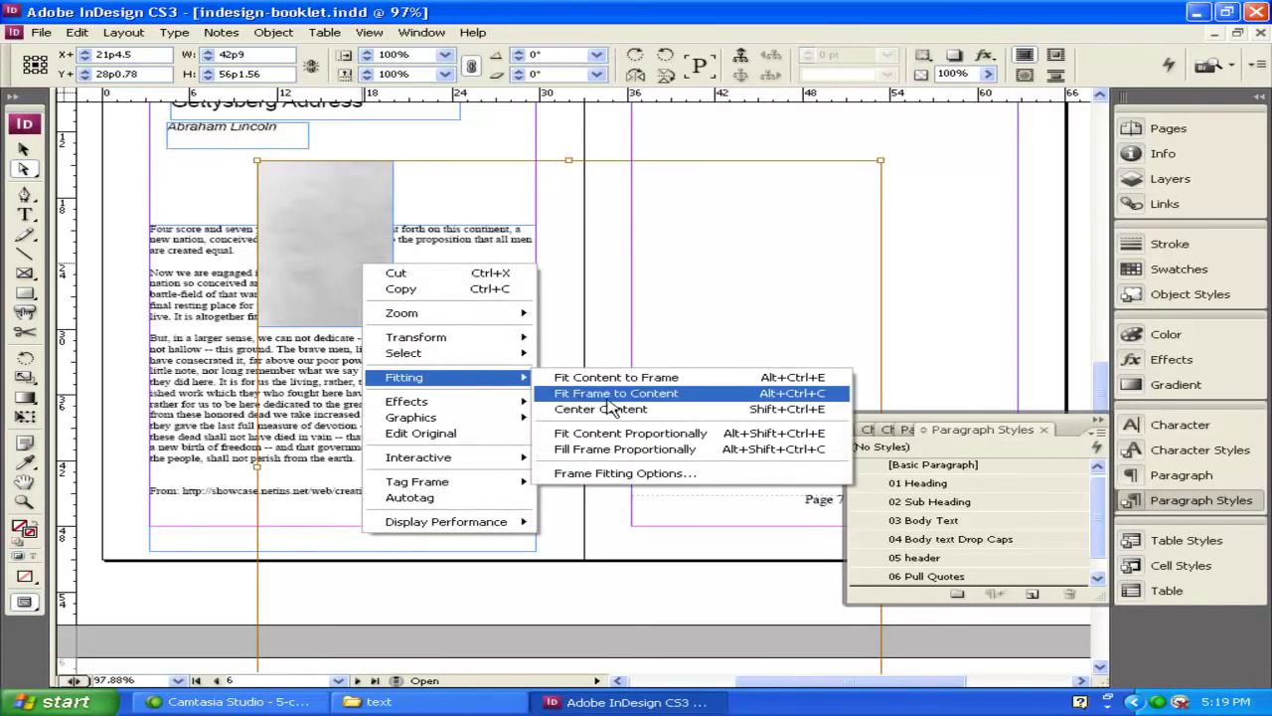
click(658, 441)
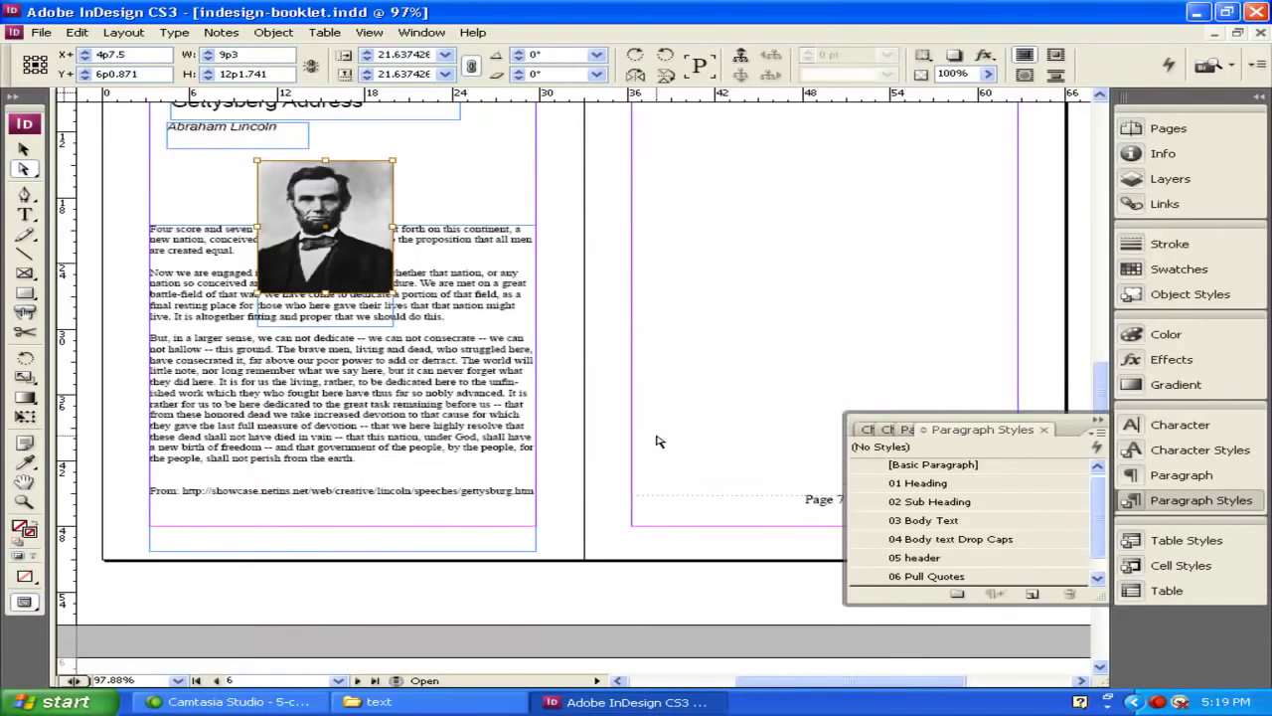
key(ctrl+z)
Fit the portrait image with Fill Frame Proportionally.
right_click(372, 211)
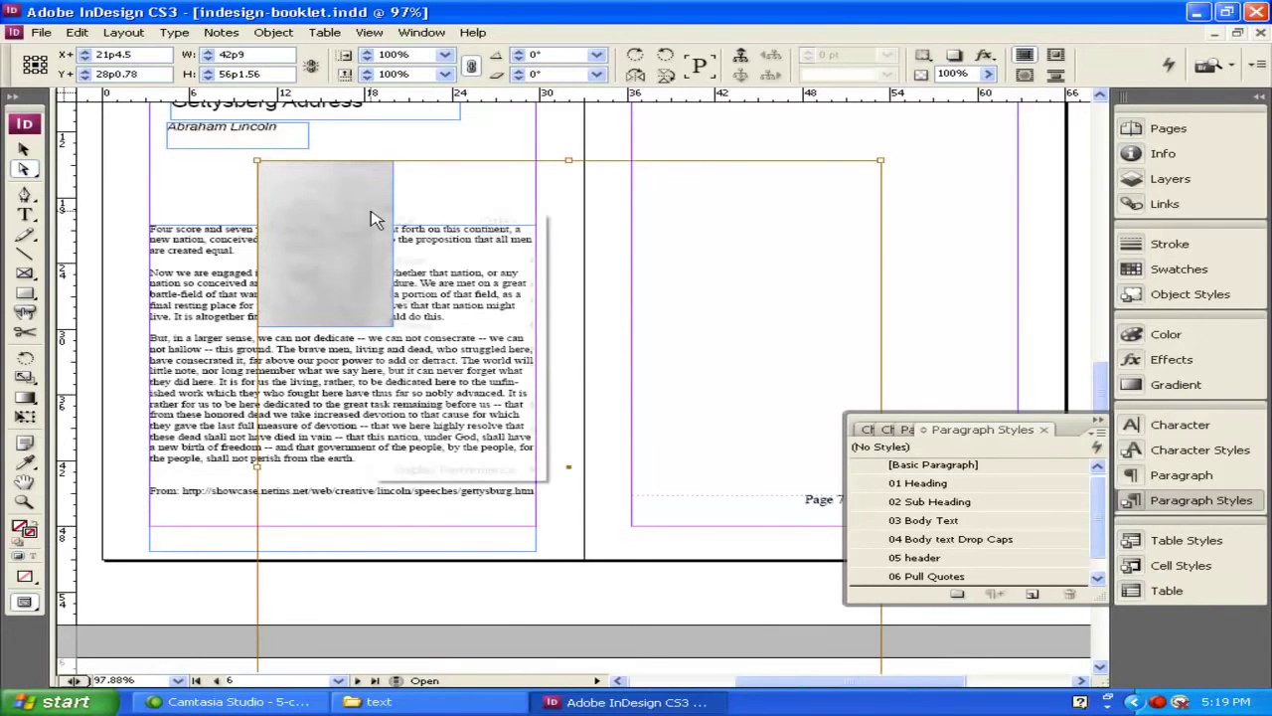
mouse_move(485, 329)
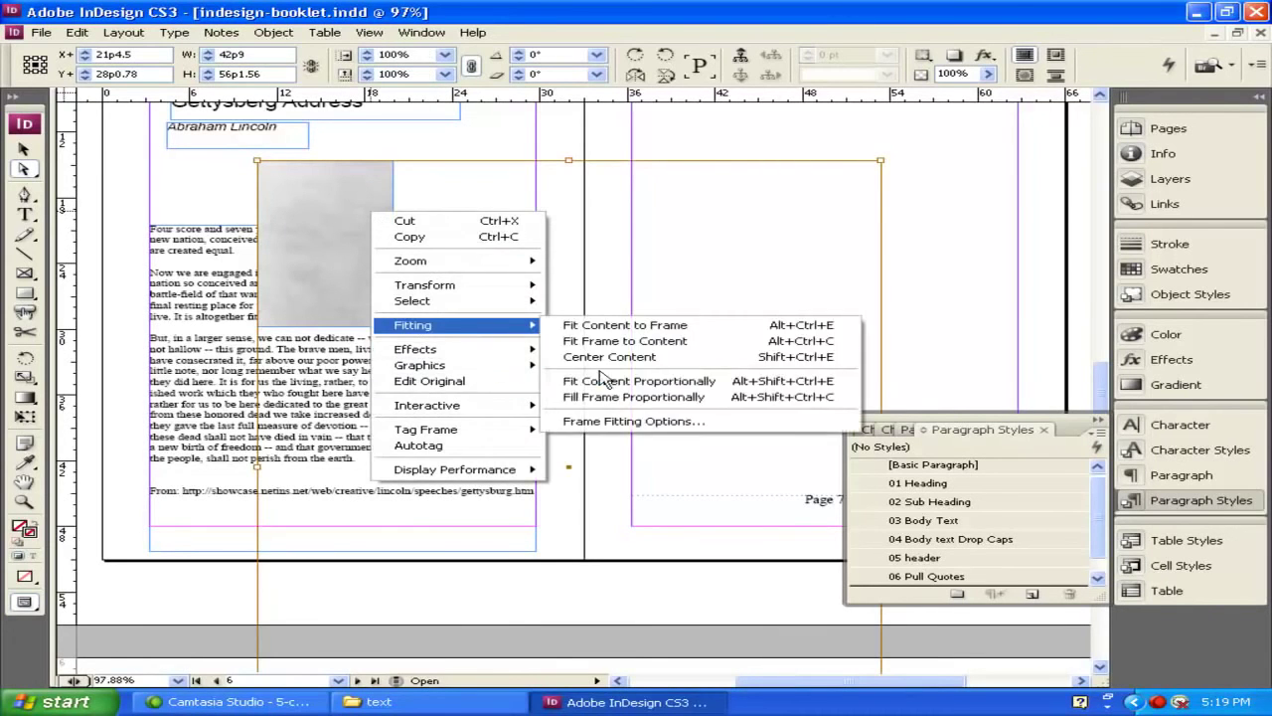
click(658, 397)
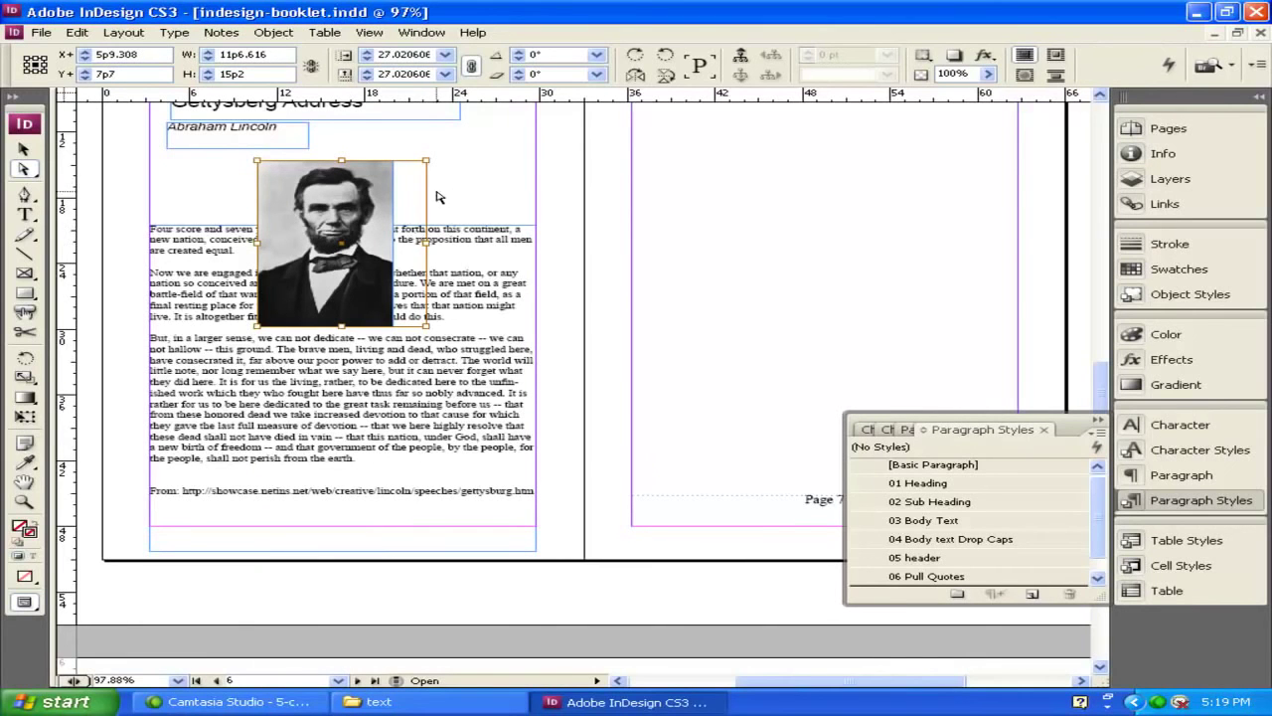
Shift the portrait image to the left within its frame to center the face, then deselect it.
mouse_move(363, 213)
mouse_down()
mouse_move(350, 216)
mouse_move(362, 216)
mouse_up()
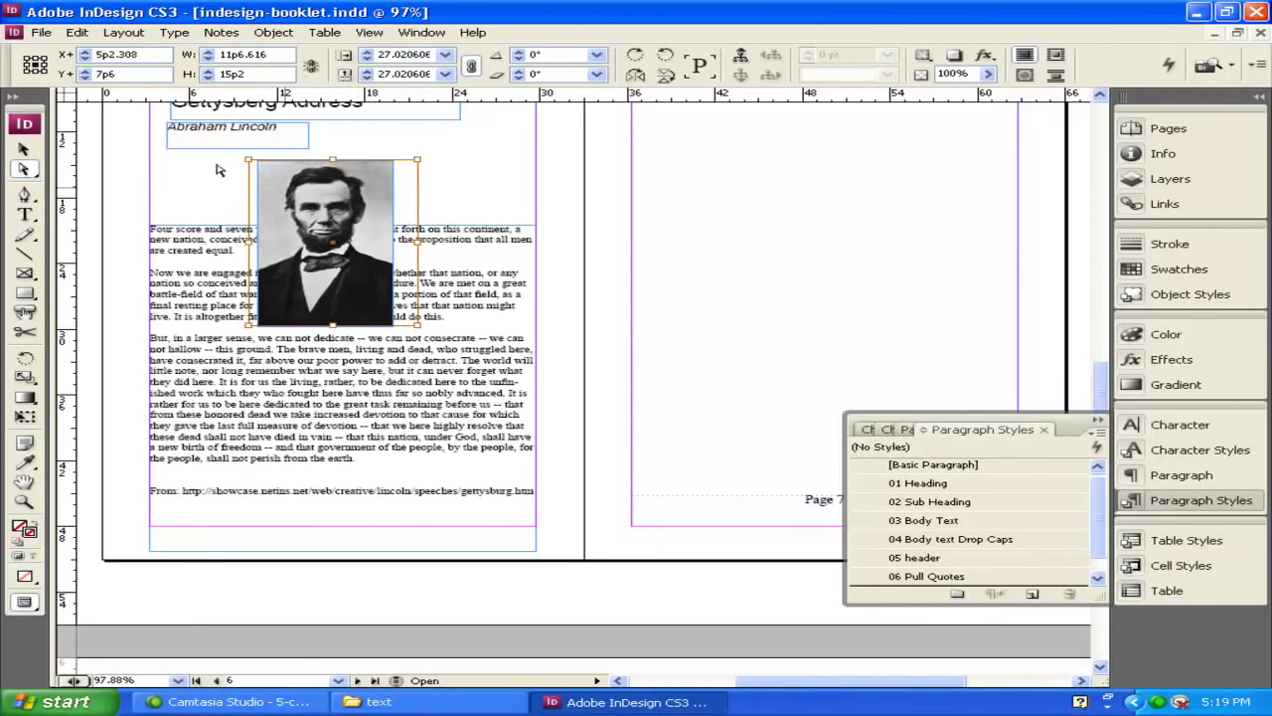
click(20, 174)
click(333, 243)
drag(332, 243, 329, 248)
key(v)
click(568, 208)
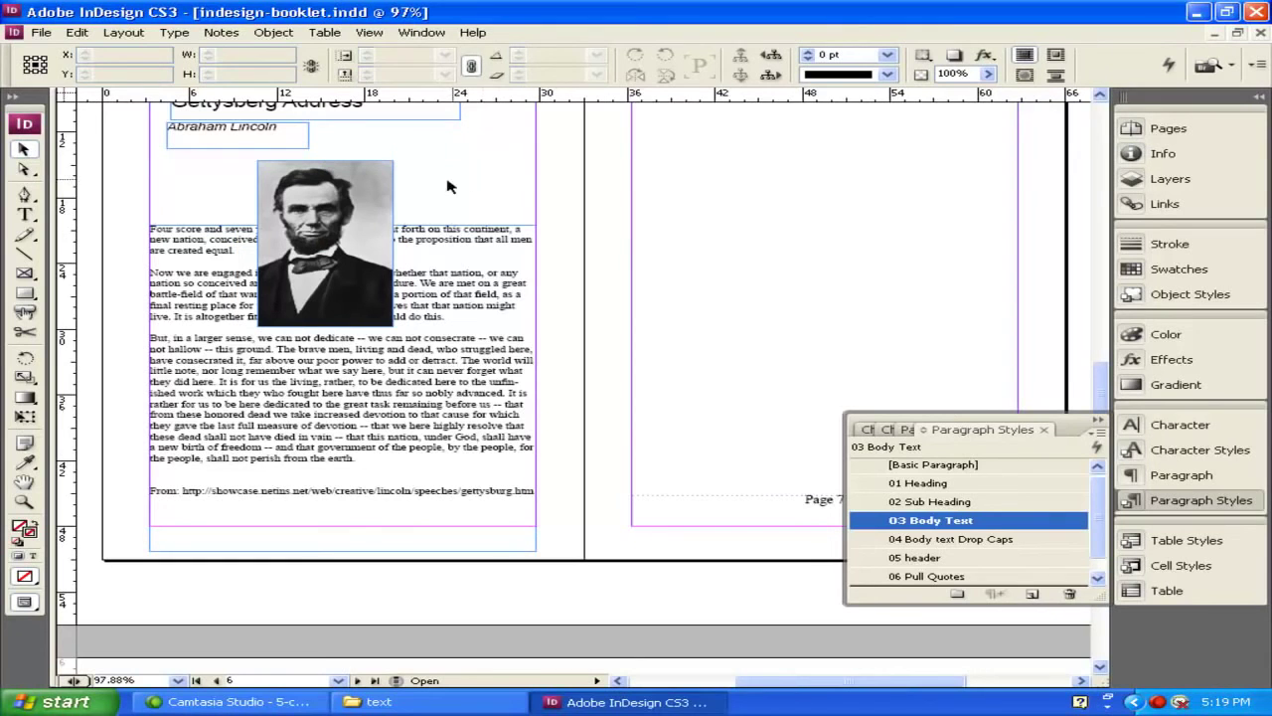
Turn on text wrap for the portrait frame so the speech text runs around it.
click(350, 224)
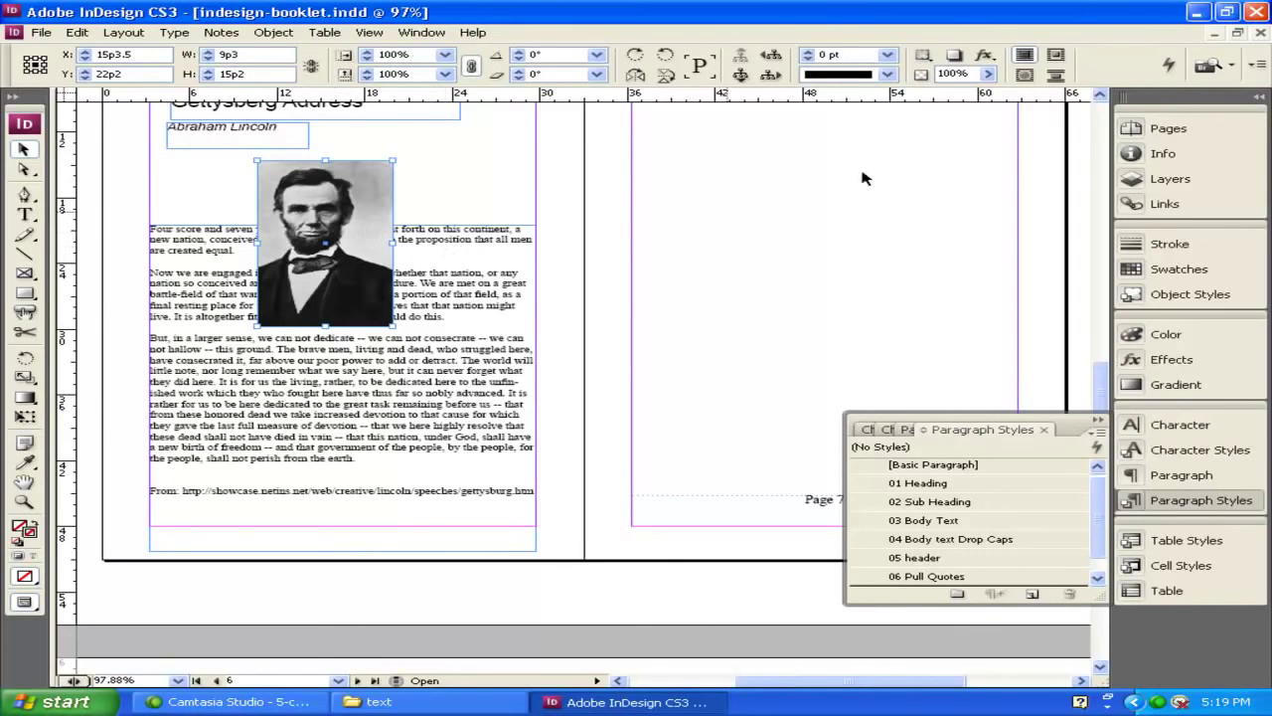
click(1056, 59)
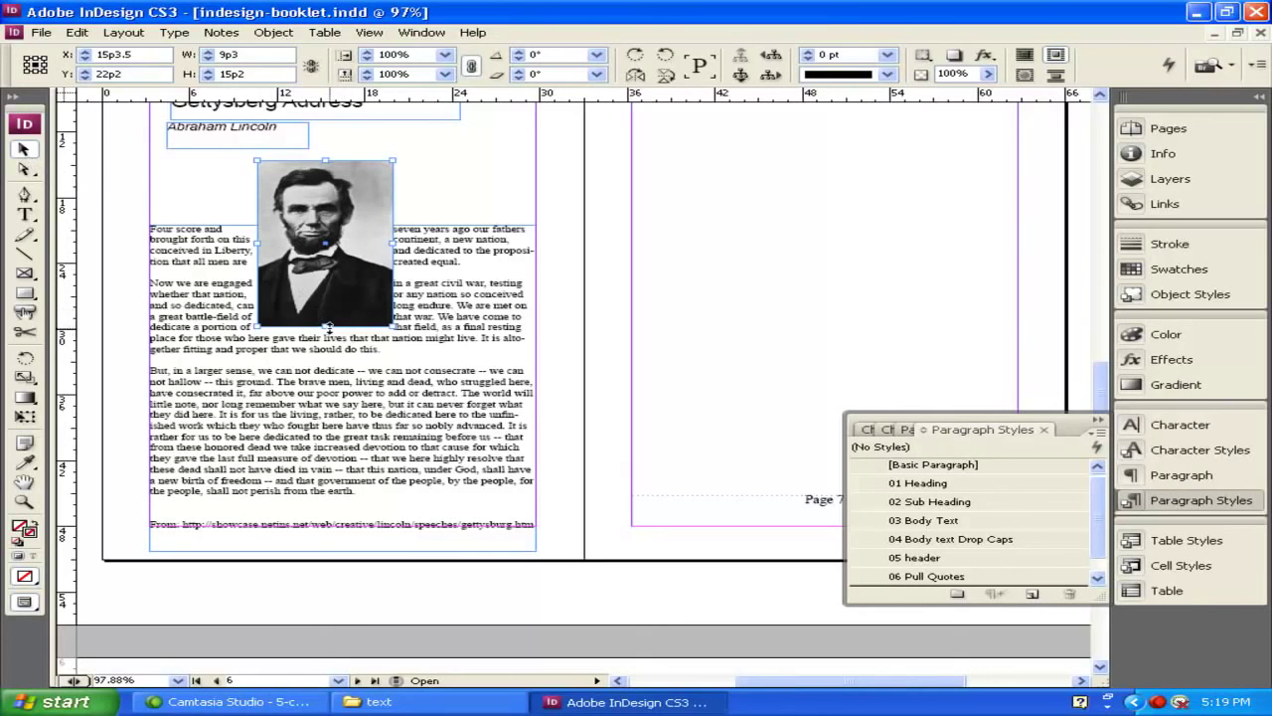
Scale the portrait and its frame down to about 5p8 by 9p3 and position it at the speech's upper-right corner.
drag(328, 325, 325, 255)
drag(390, 326, 477, 236)
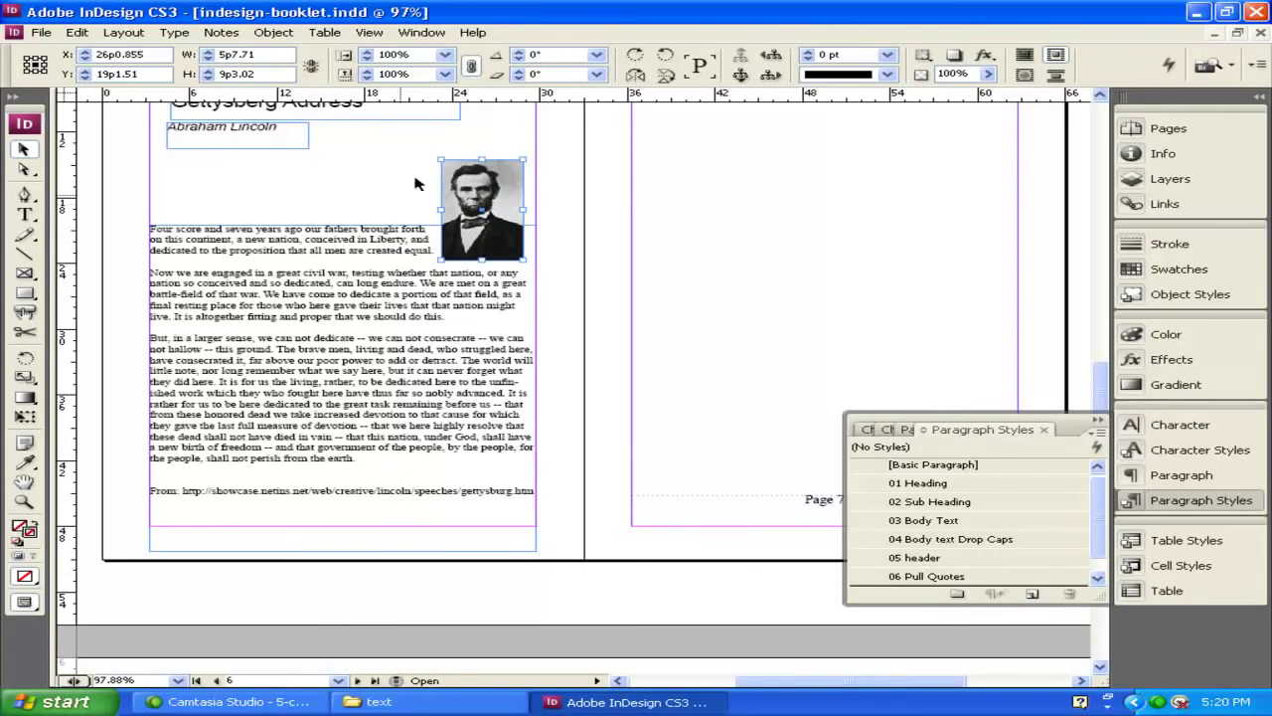
Check which paragraph styles are applied to the speech, the "Abraham Lincoln" line and the "Gettysberg Address" heading.
scroll(388, 253, up, 1)
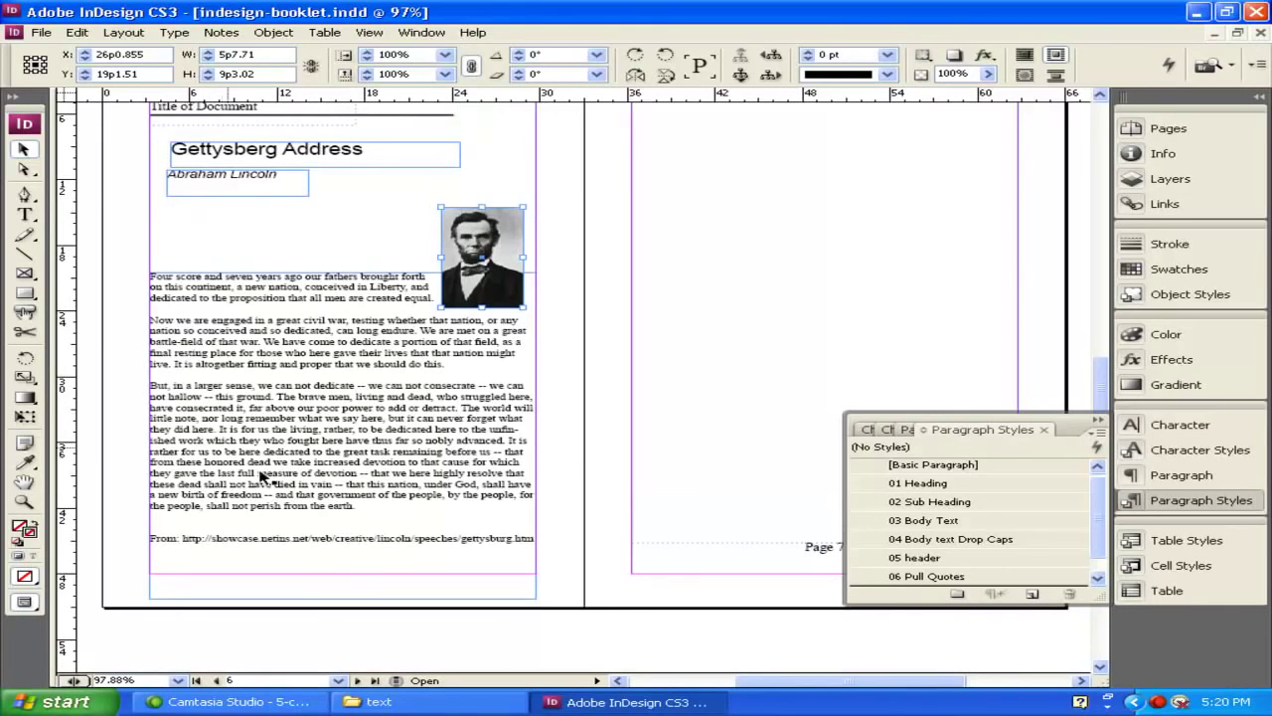
double_click(290, 402)
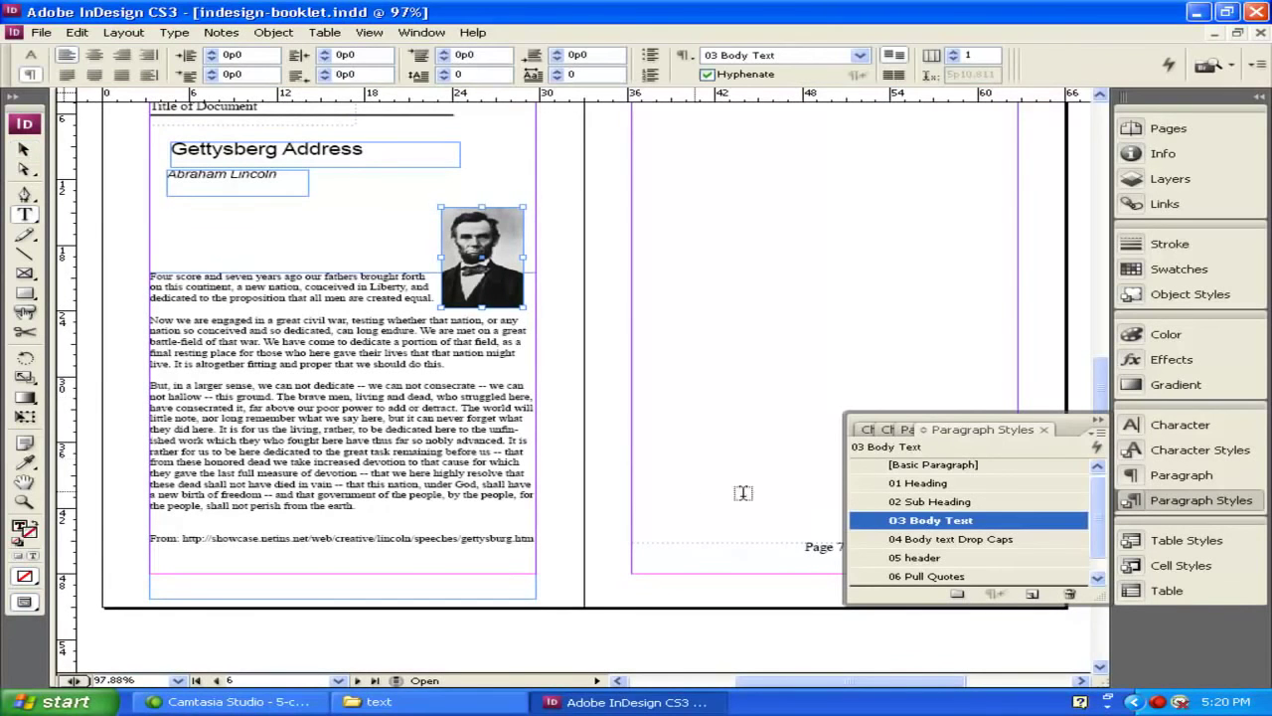
click(233, 175)
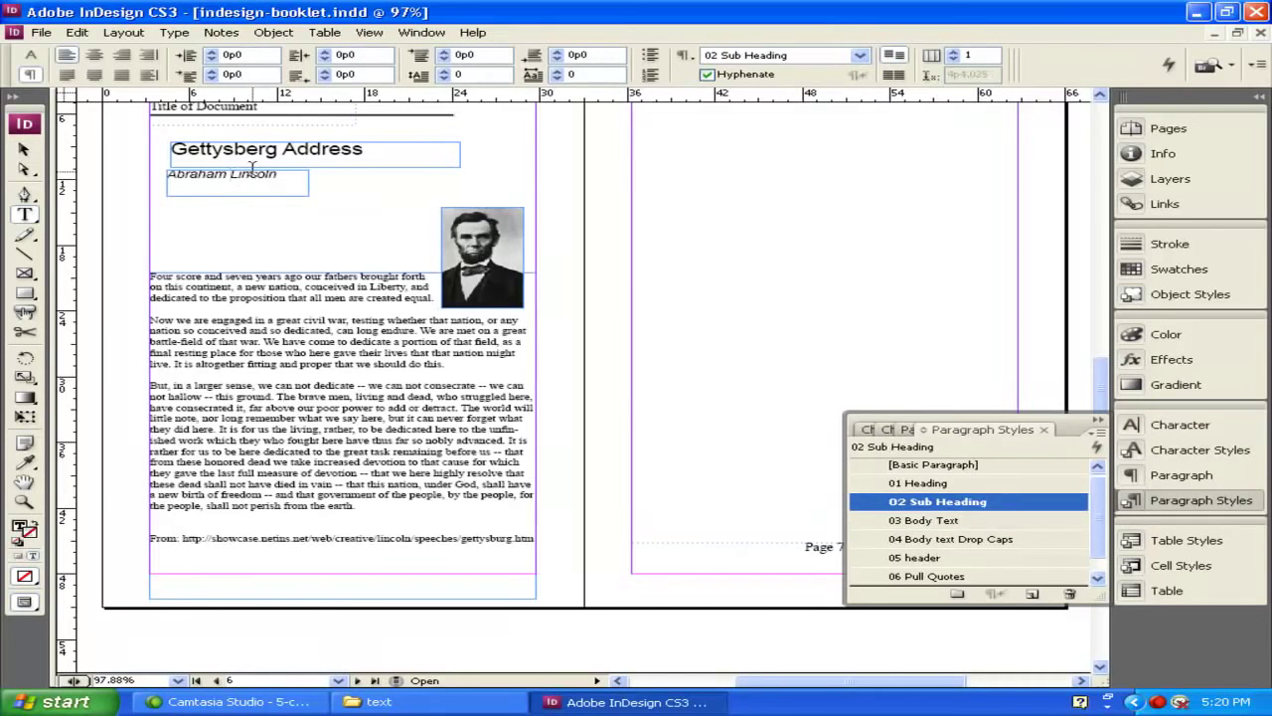
click(250, 146)
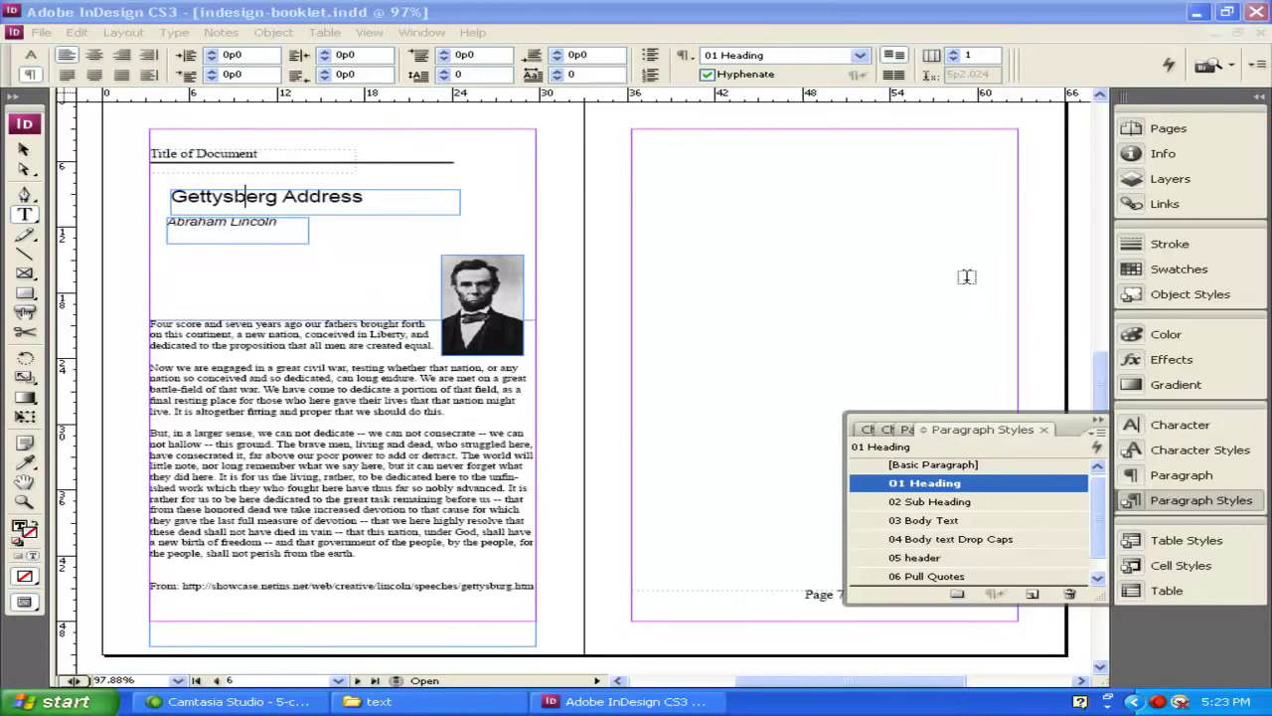
mouse_move(1100, 382)
mouse_down()
mouse_move(1109, 641)
mouse_move(1119, 380)
mouse_up()
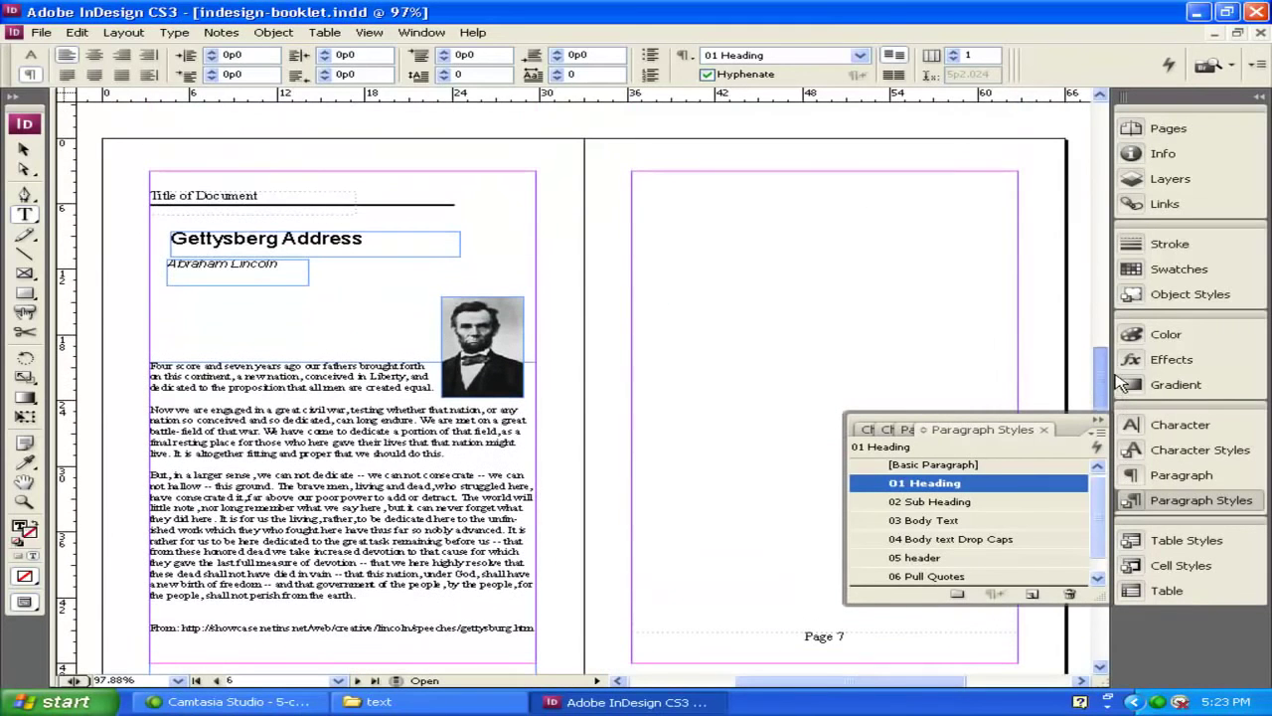
Review the flowed Declaration of Independence text and the faded flag background across pages 7 to 10.
click(247, 241)
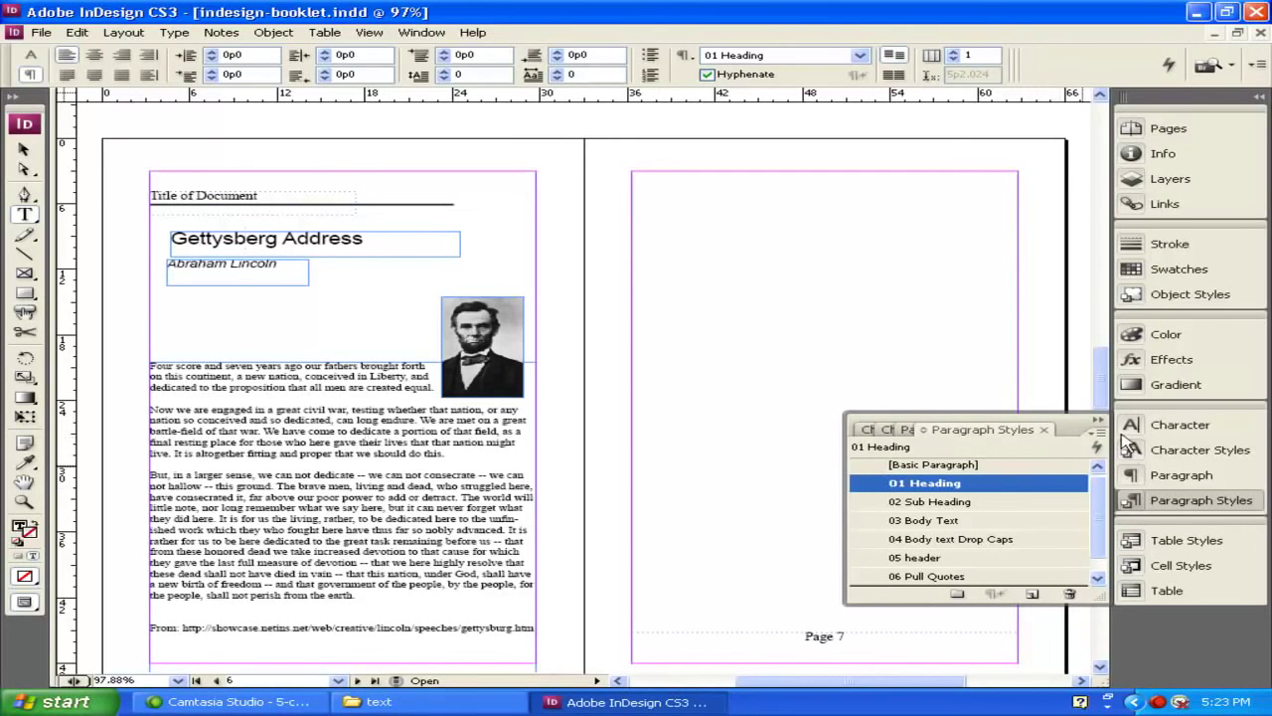
scroll(1101, 384, up, 1)
drag(1102, 385, 1114, 462)
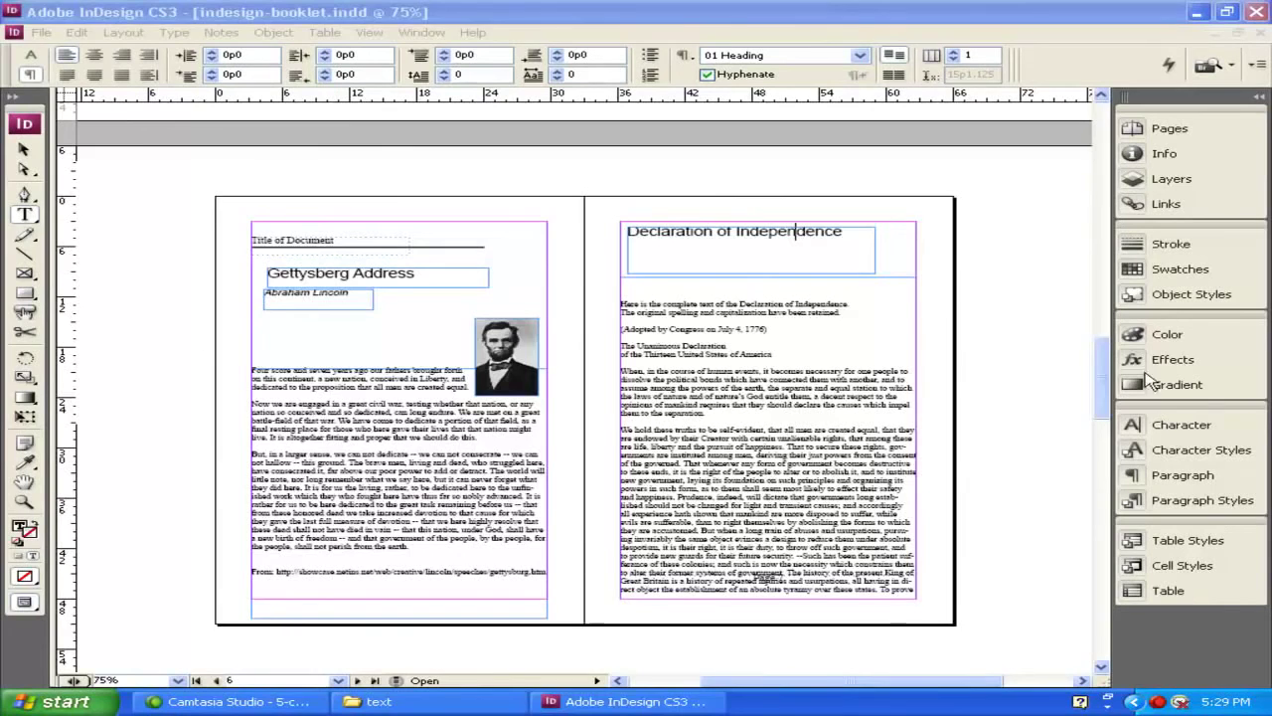
drag(1102, 397, 1087, 469)
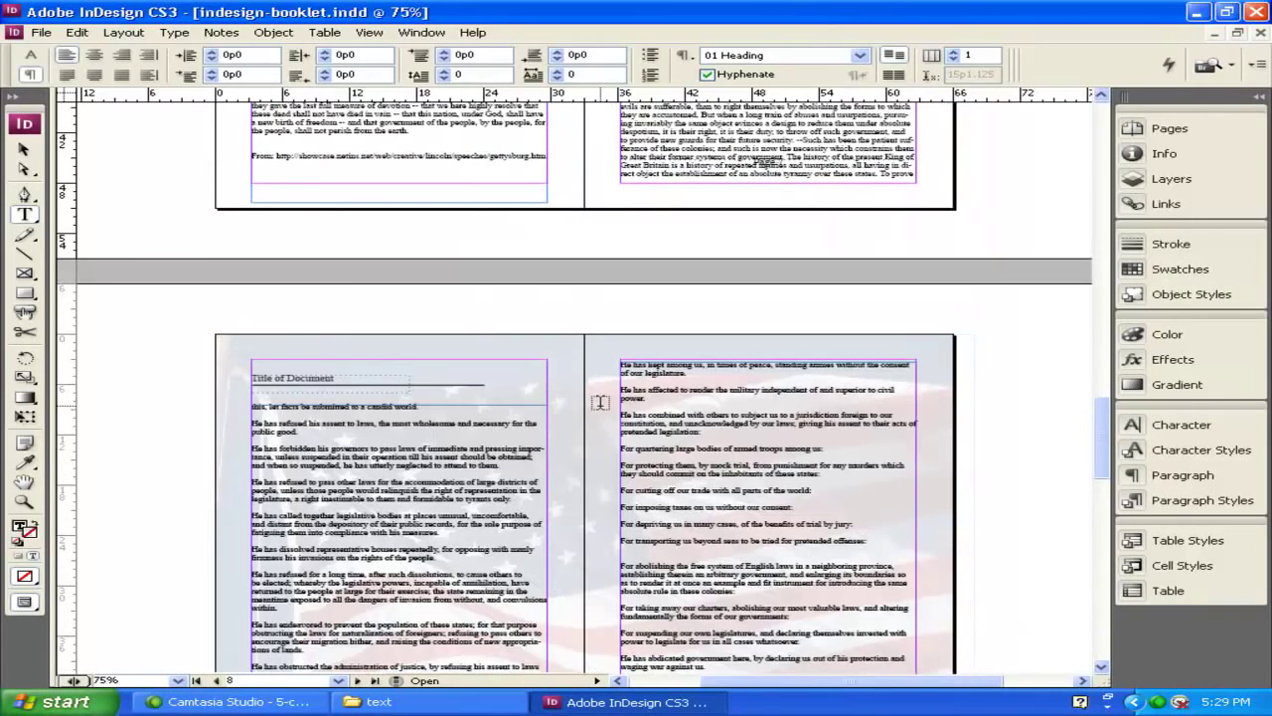
click(22, 150)
click(363, 353)
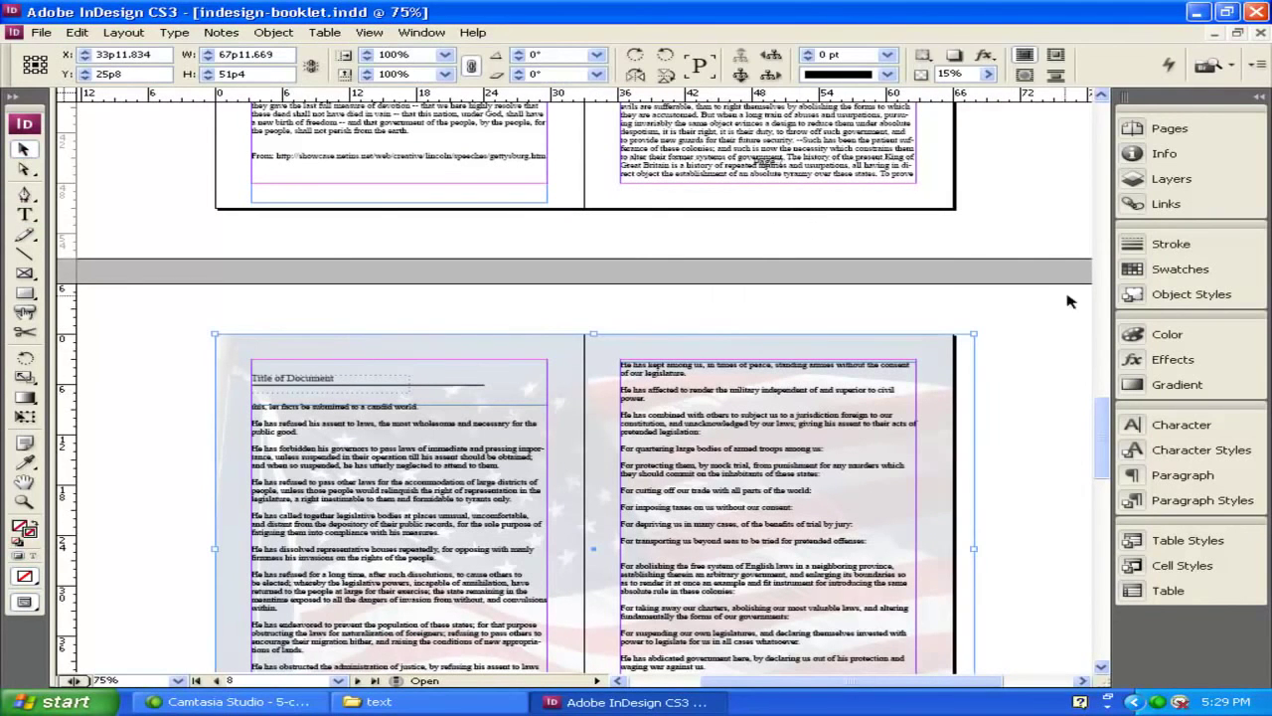
drag(1109, 421, 1088, 527)
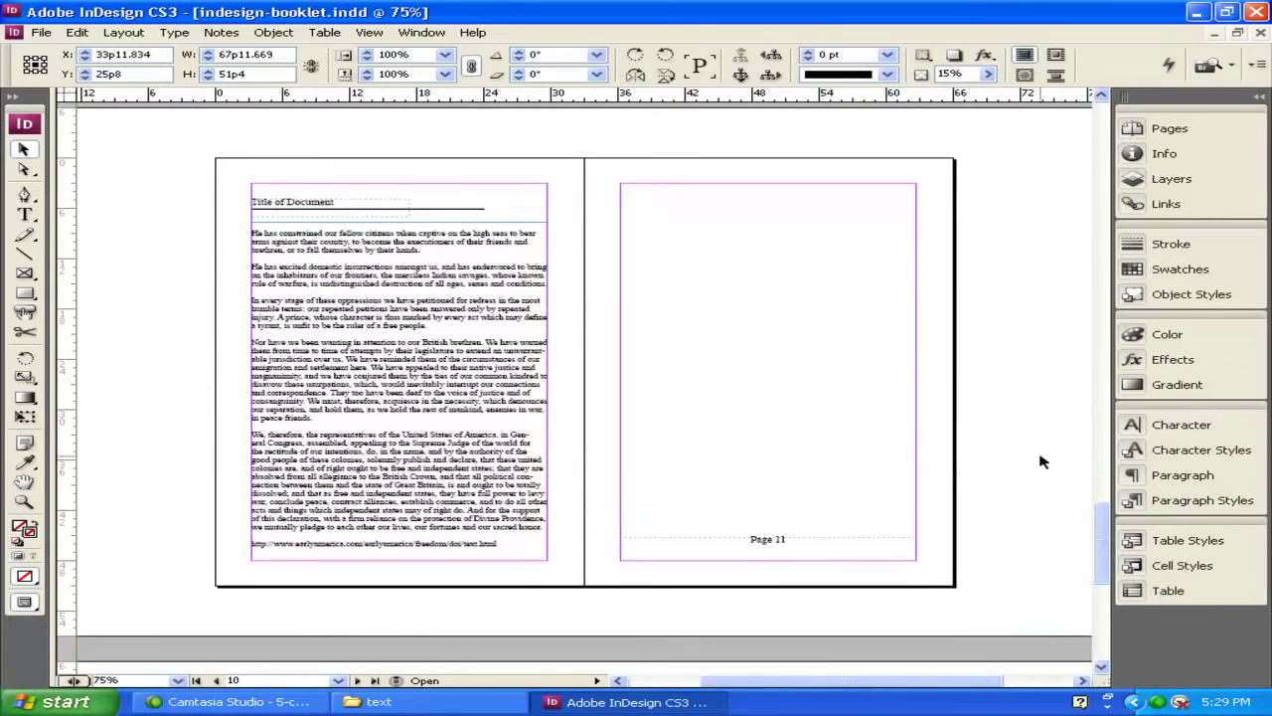
drag(1100, 527, 1103, 363)
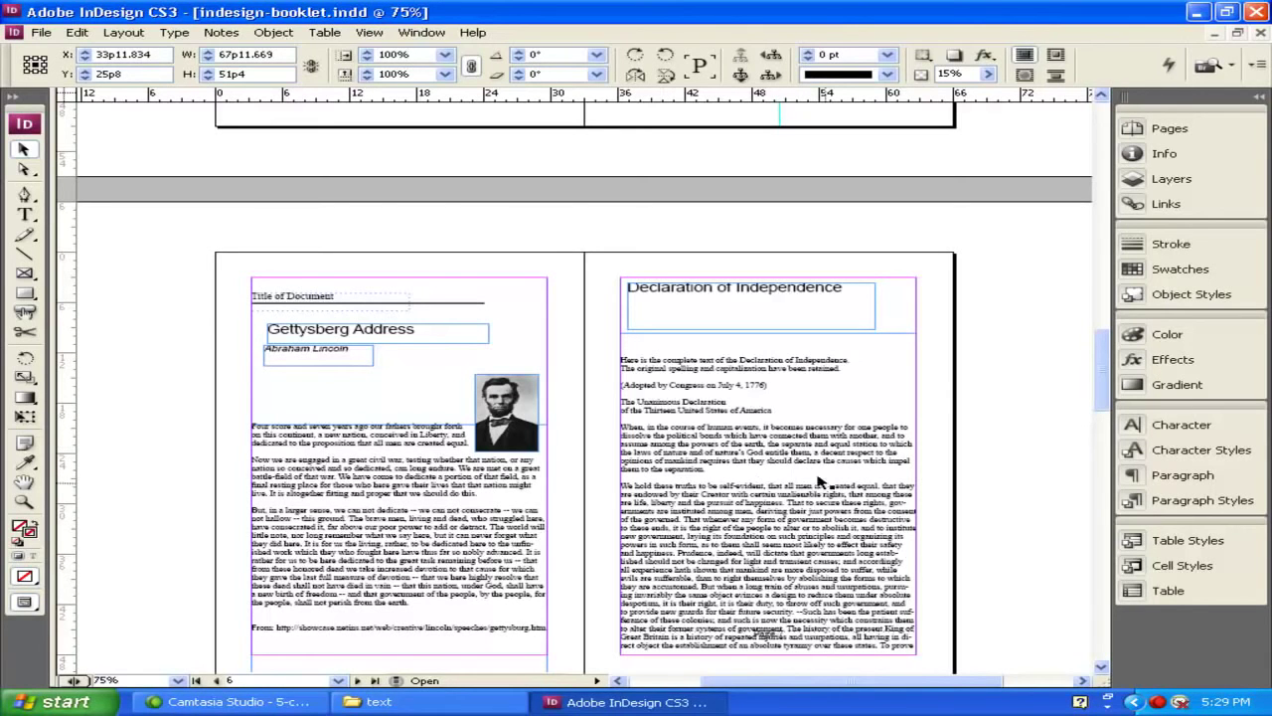
Define a drop cap of 3 lines and 1 character in the "04 Body text Drop Caps" paragraph style.
click(738, 449)
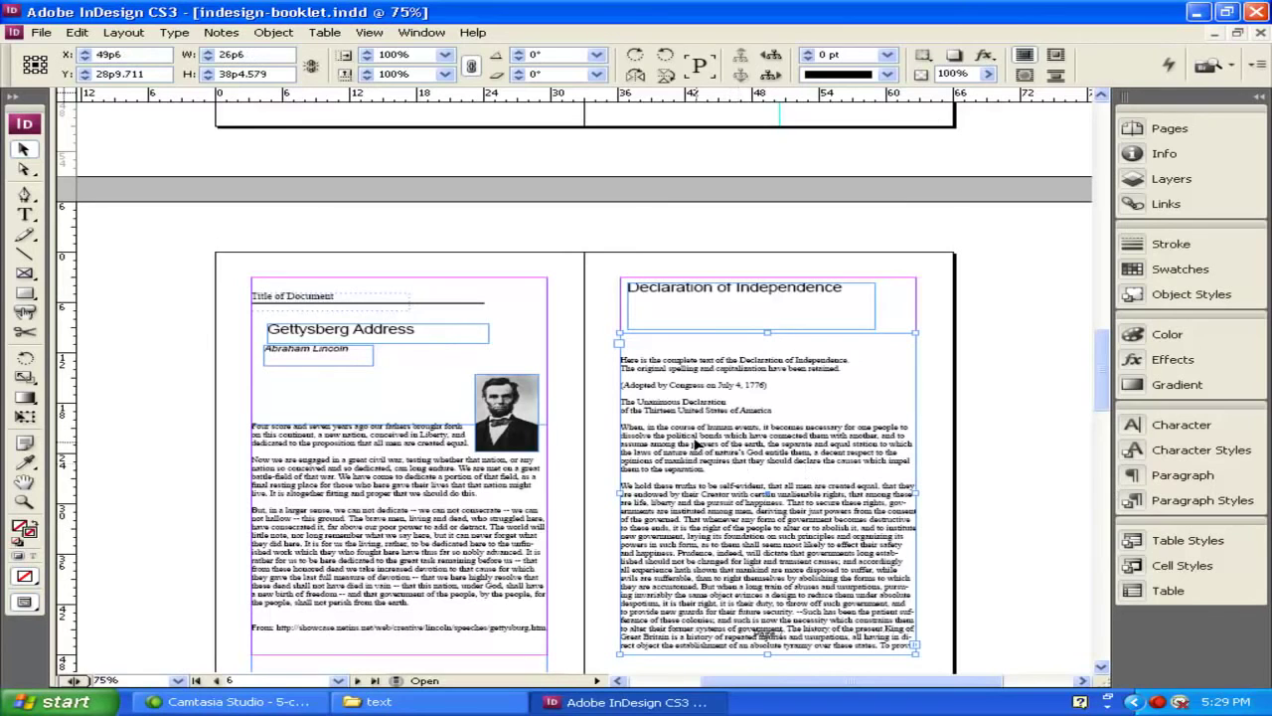
click(1171, 505)
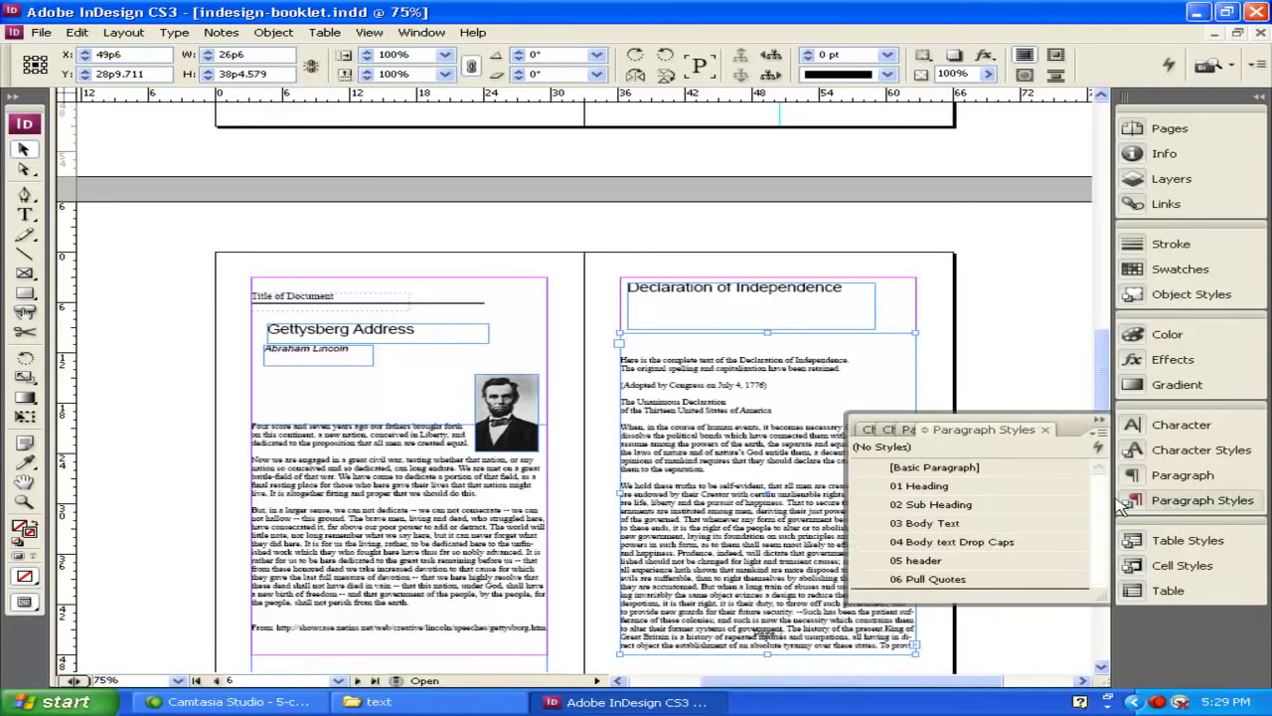
double_click(914, 545)
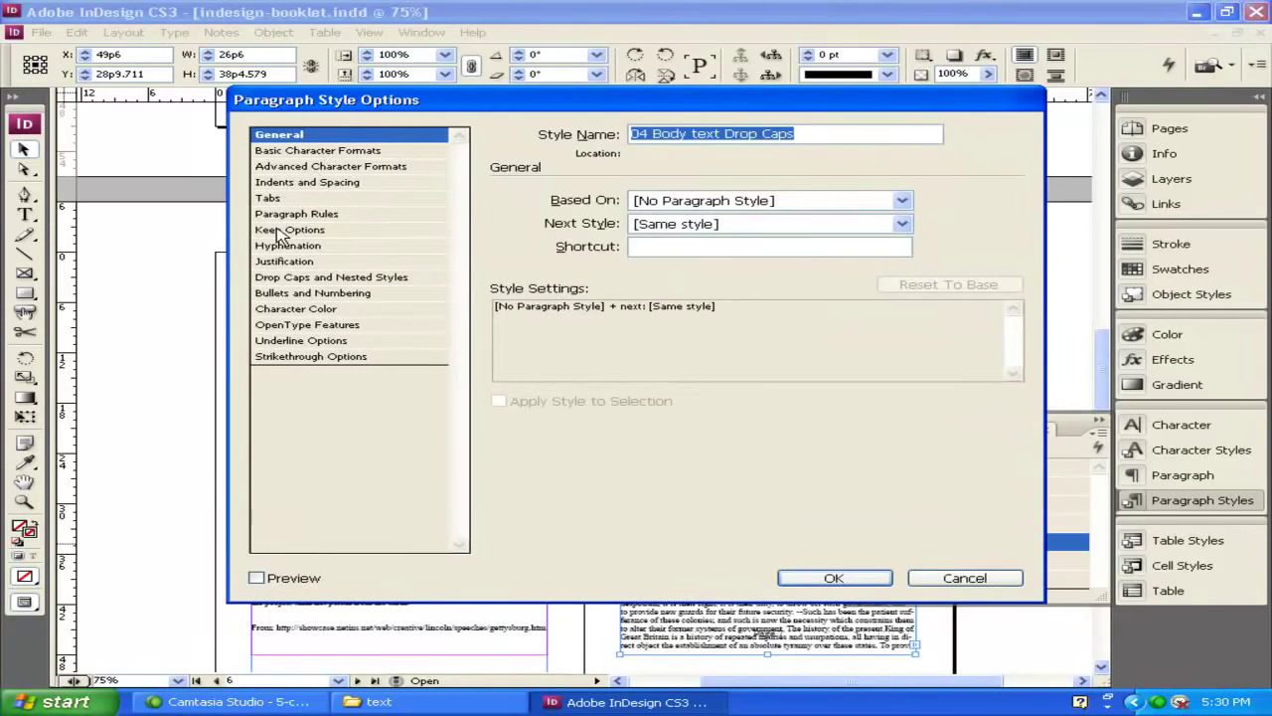
click(305, 278)
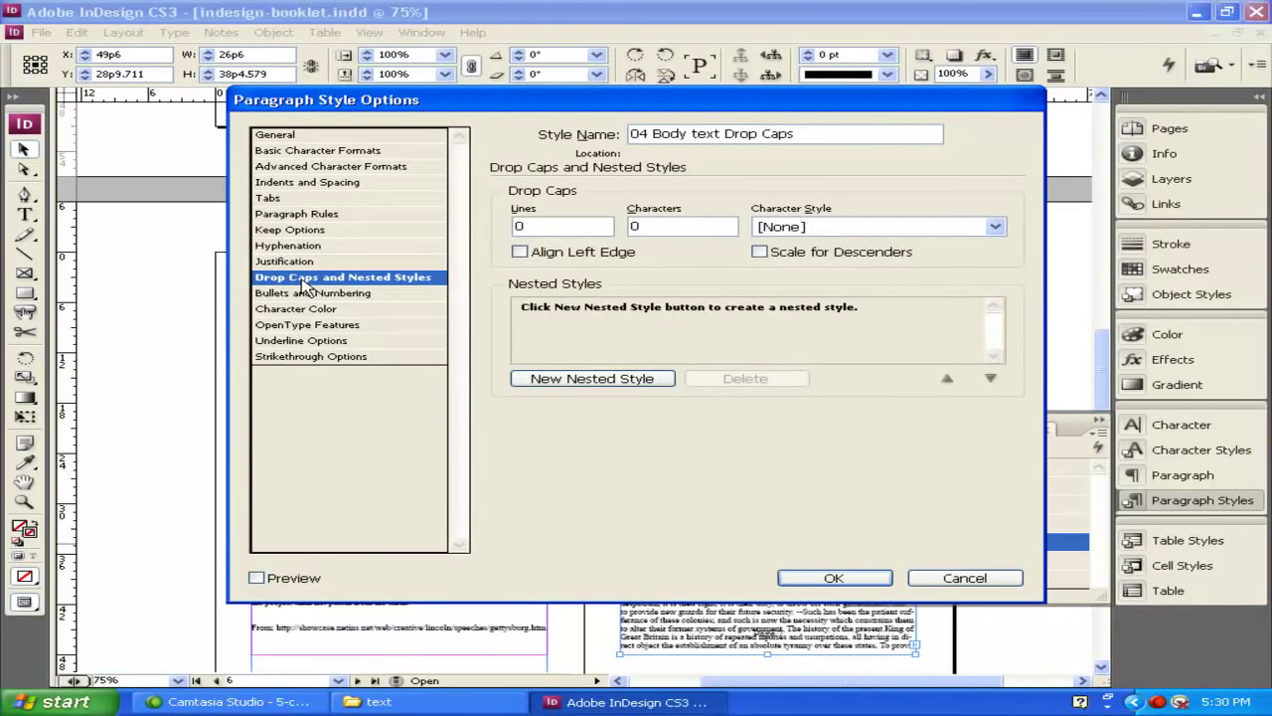
drag(534, 229, 508, 232)
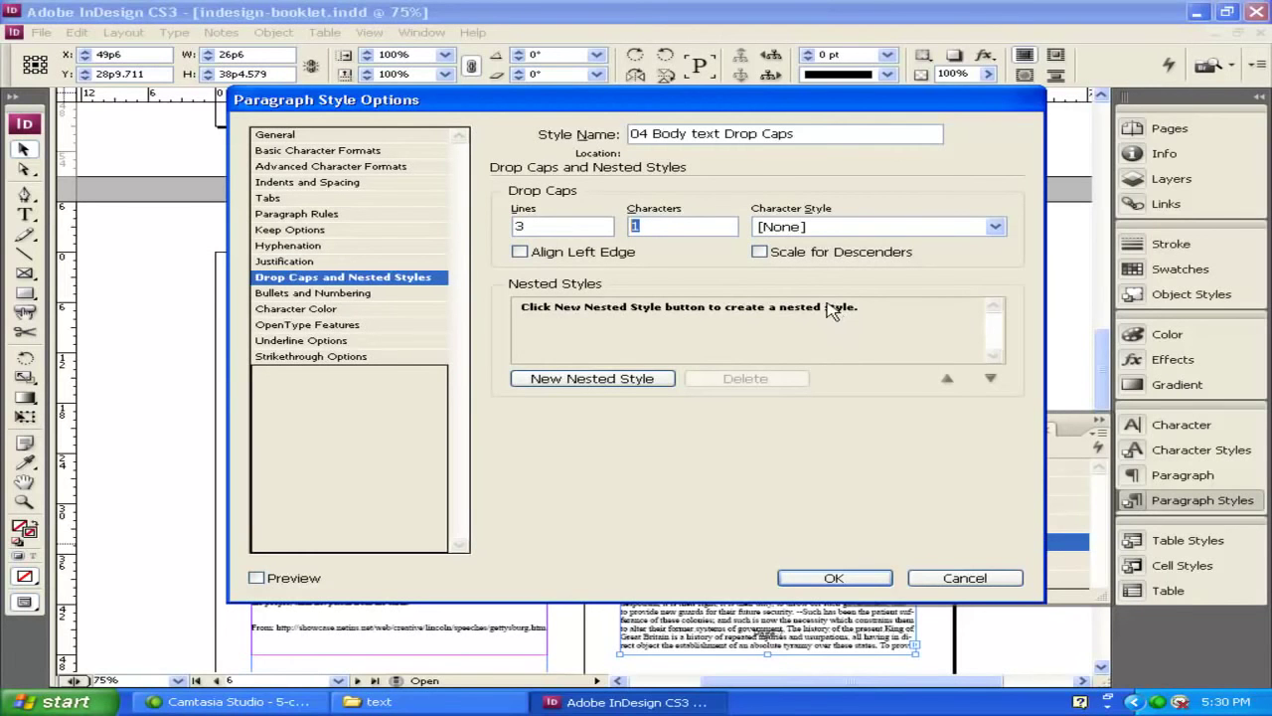
click(834, 578)
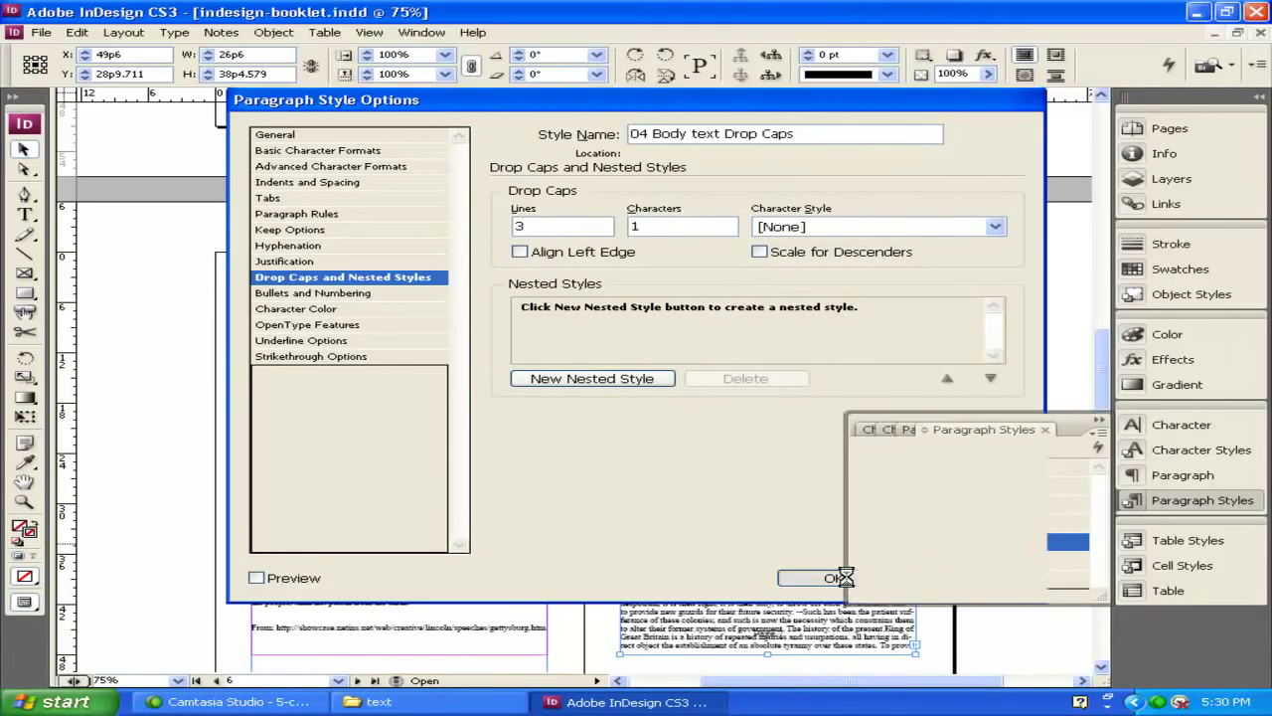
Apply the "04 Body text Drop Caps" paragraph style to the entire Declaration of Independence body text.
click(949, 543)
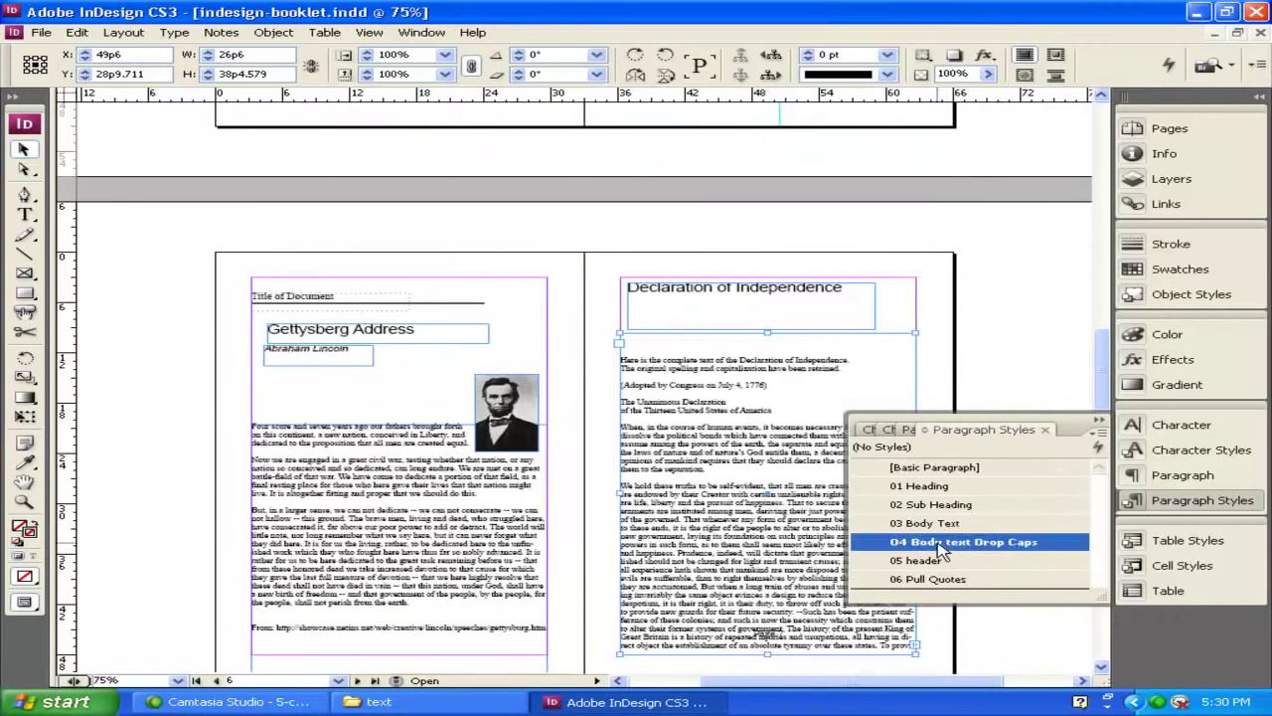
double_click(714, 449)
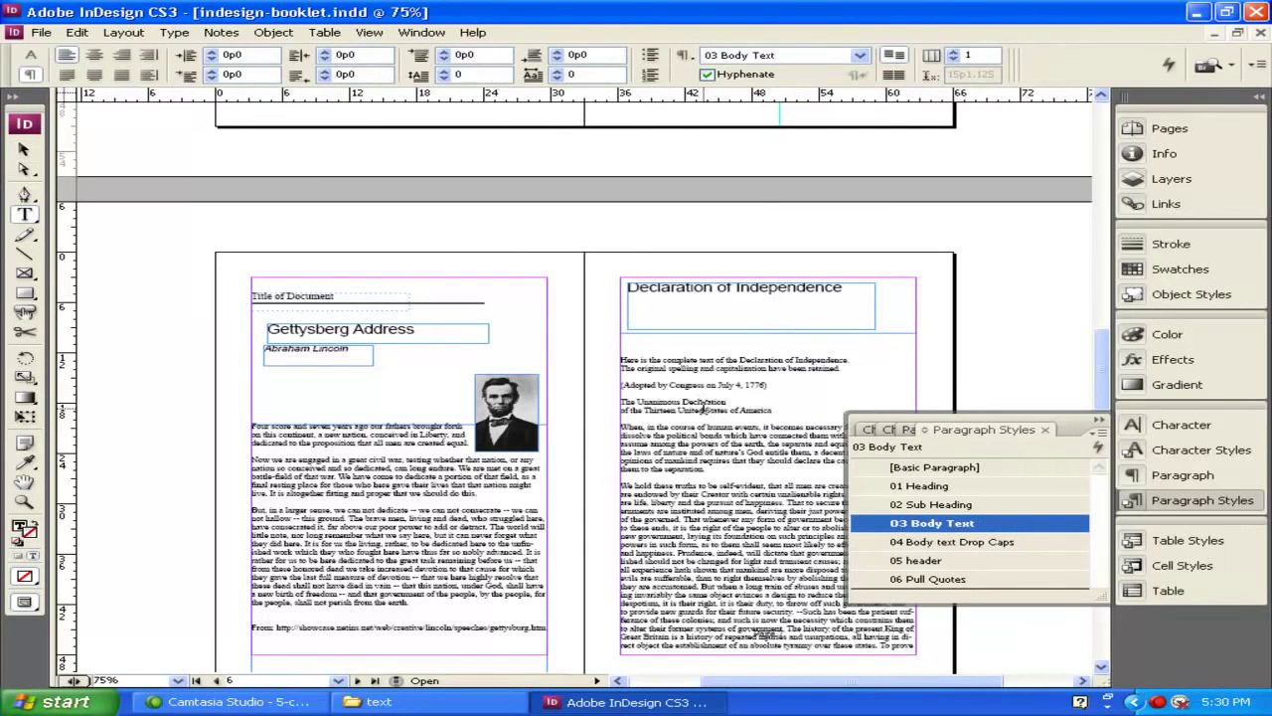
key(ctrl+a)
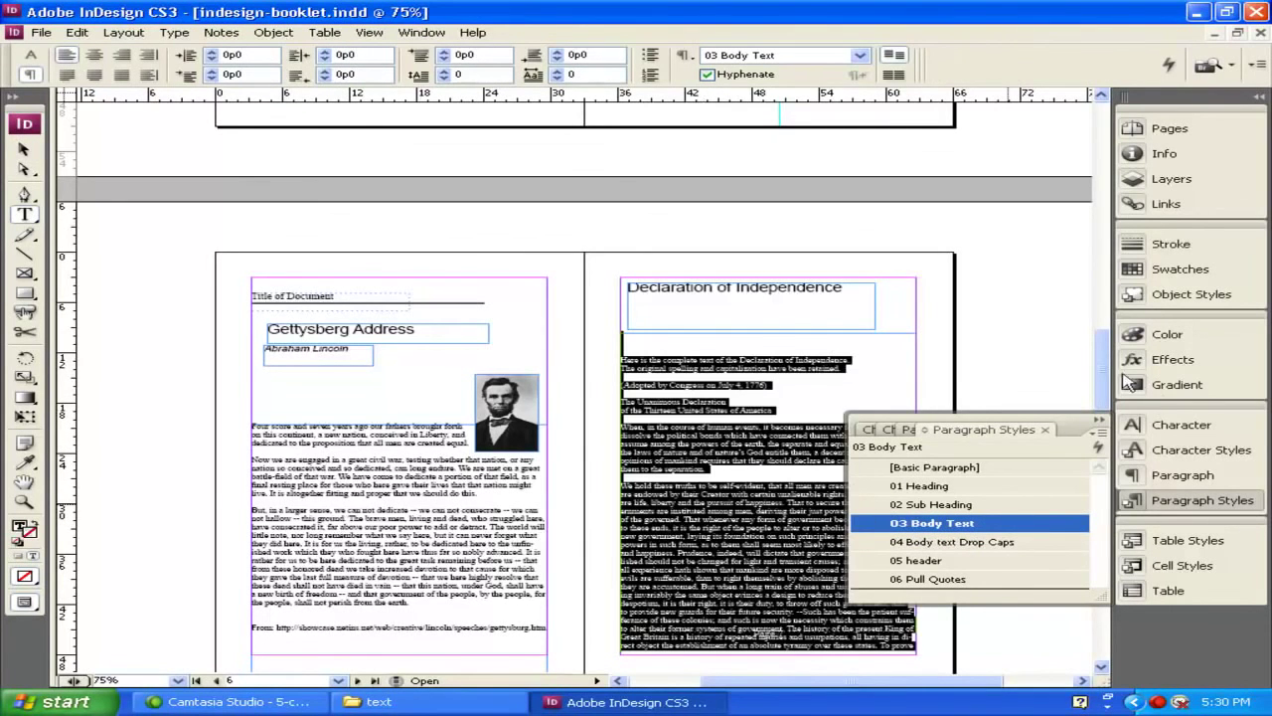
mouse_move(1102, 382)
mouse_down()
mouse_move(1099, 452)
mouse_move(1096, 408)
mouse_up()
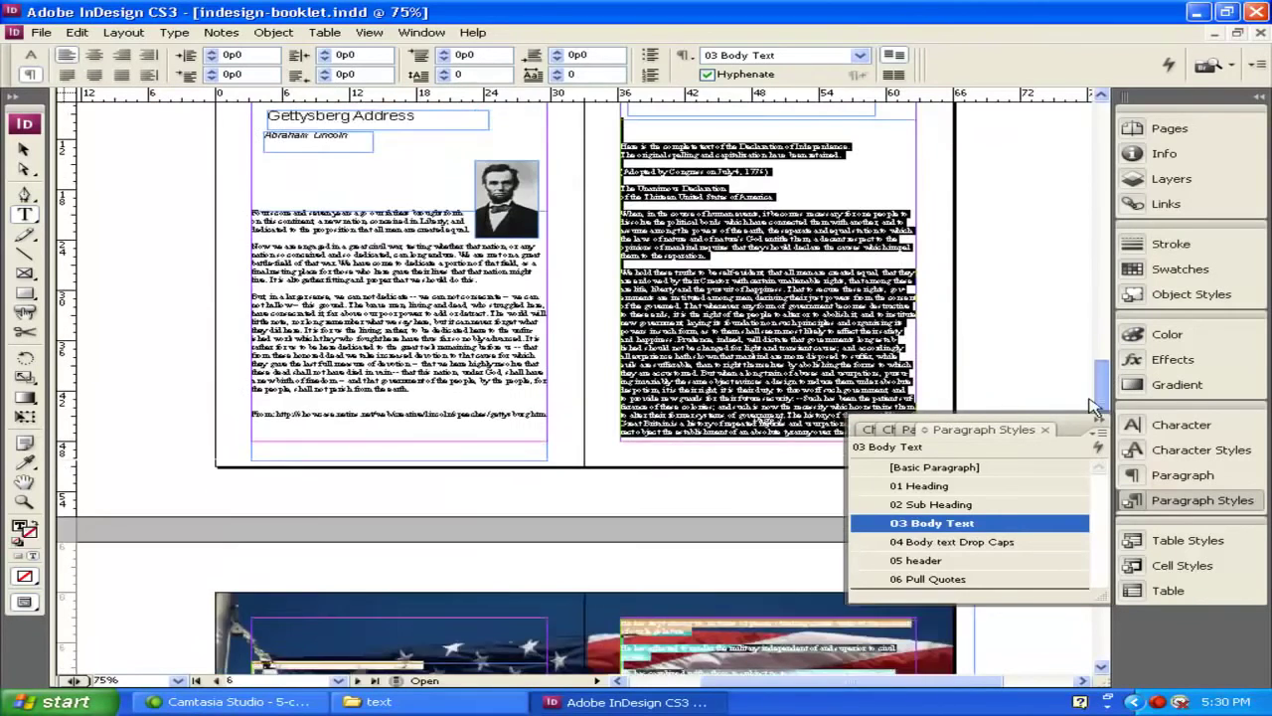
click(941, 542)
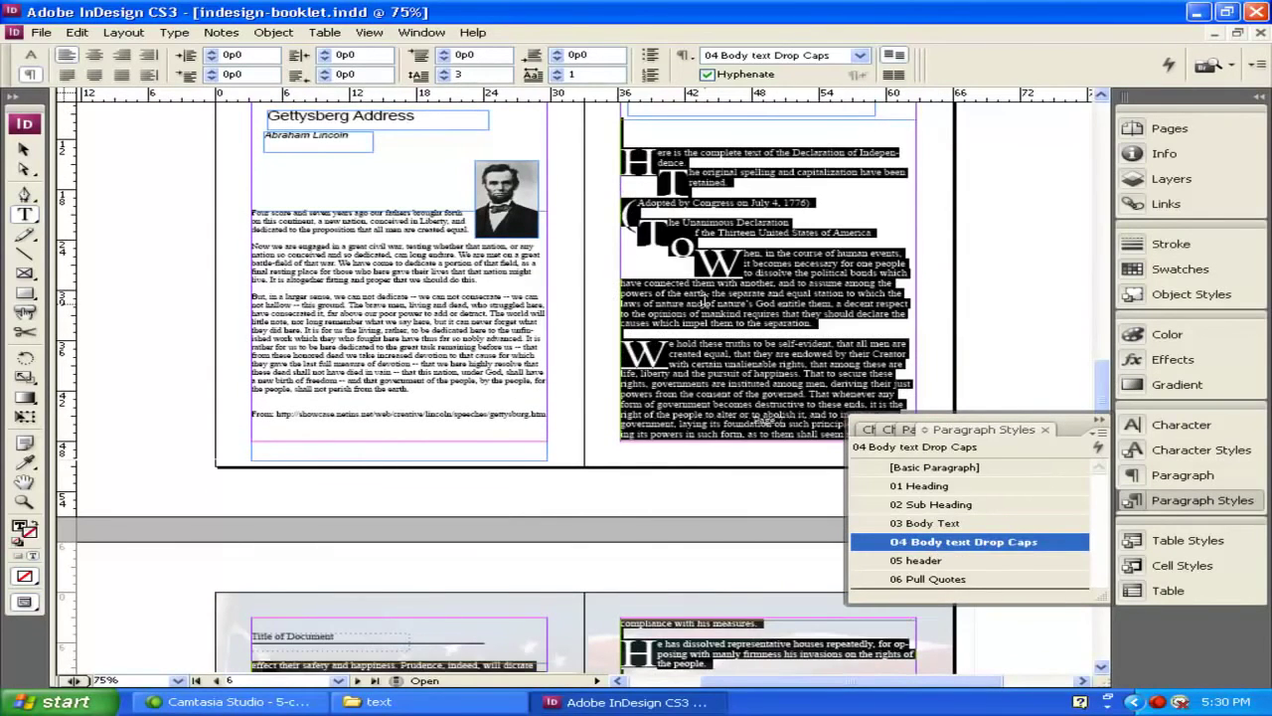
click(704, 300)
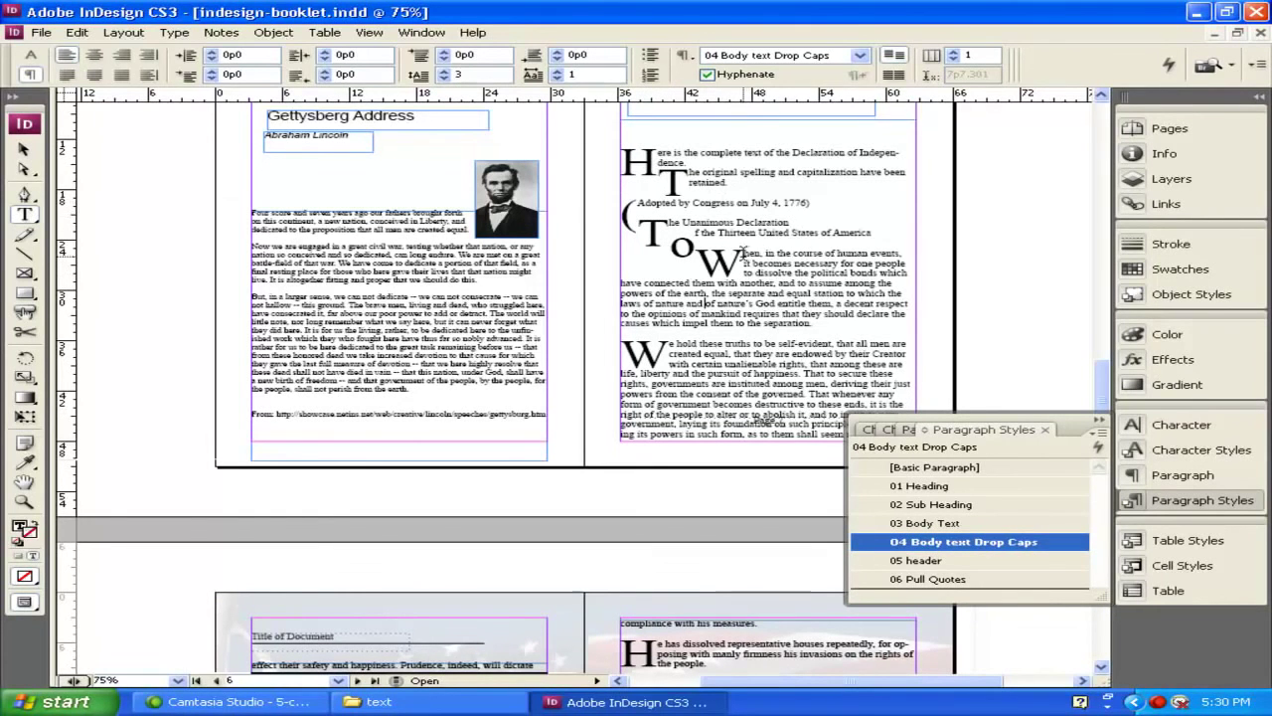
Set the drop cap height in the "04 Body text Drop Caps" paragraph style to 2 lines.
scroll(690, 325, down, 3)
scroll(657, 358, down, 5)
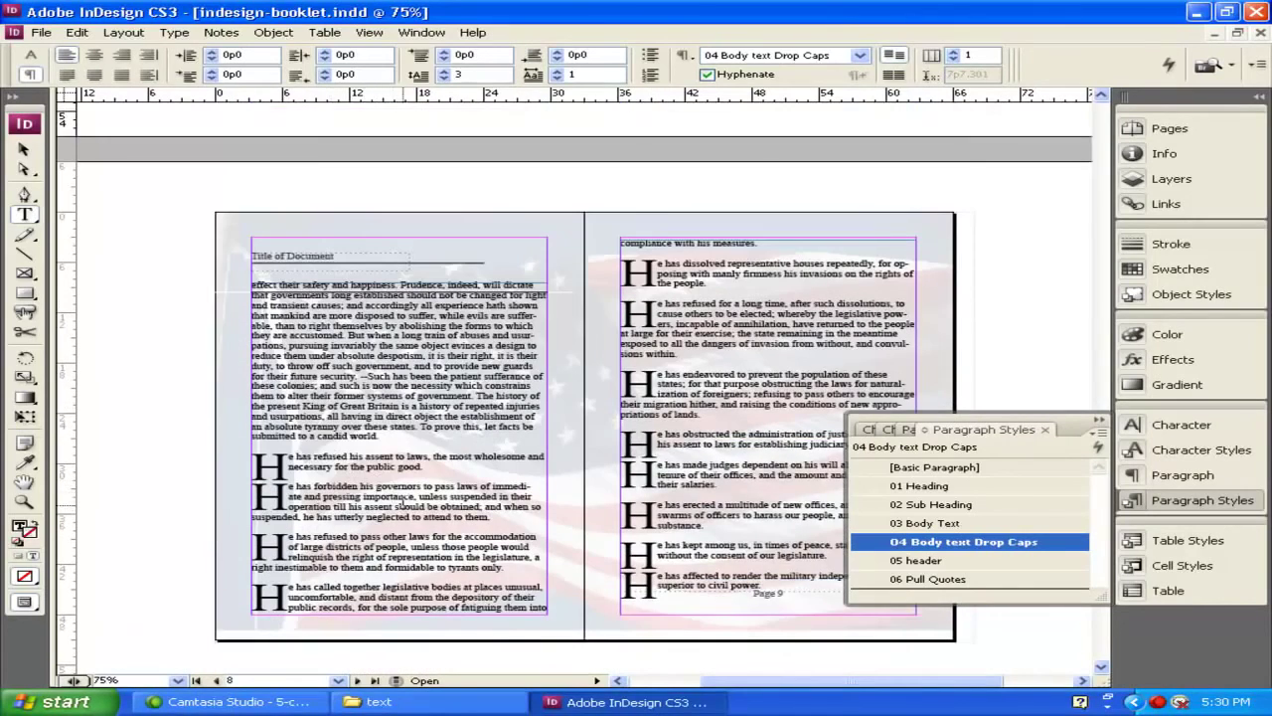
scroll(404, 509, down, 1)
scroll(404, 509, up, 5)
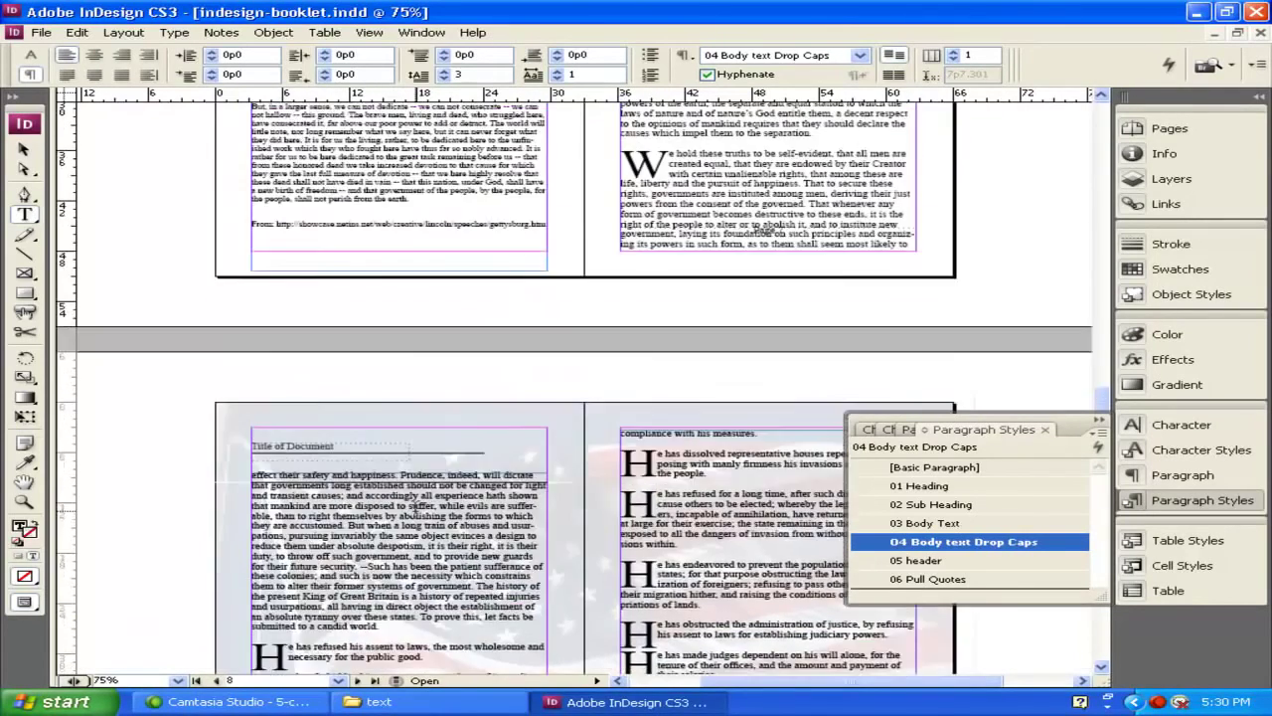
scroll(415, 507, up, 4)
scroll(415, 507, up, 1)
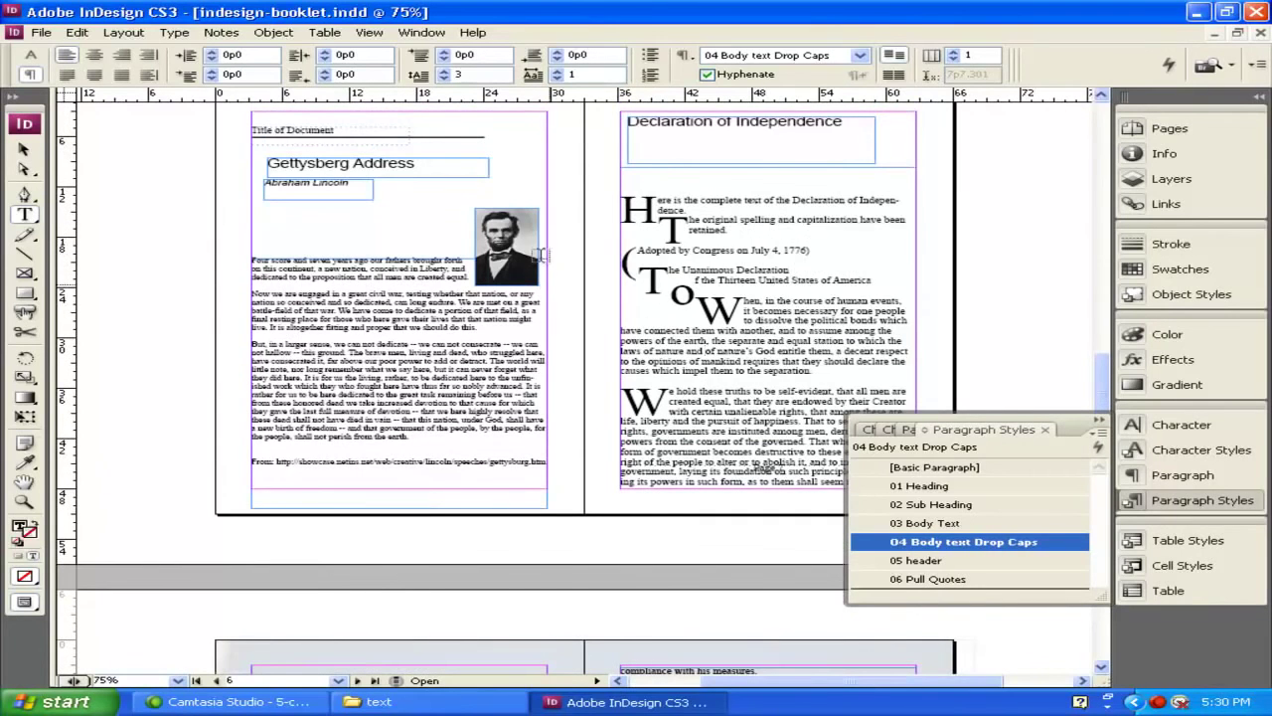
double_click(929, 542)
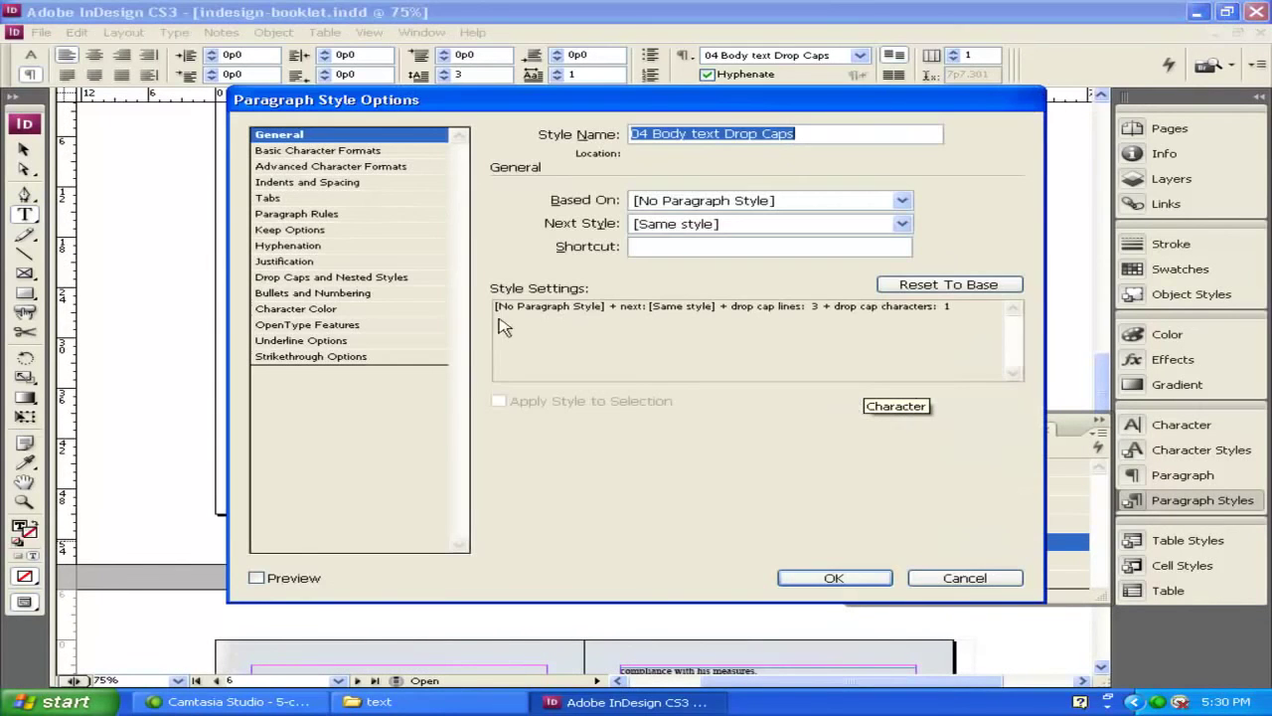
click(295, 277)
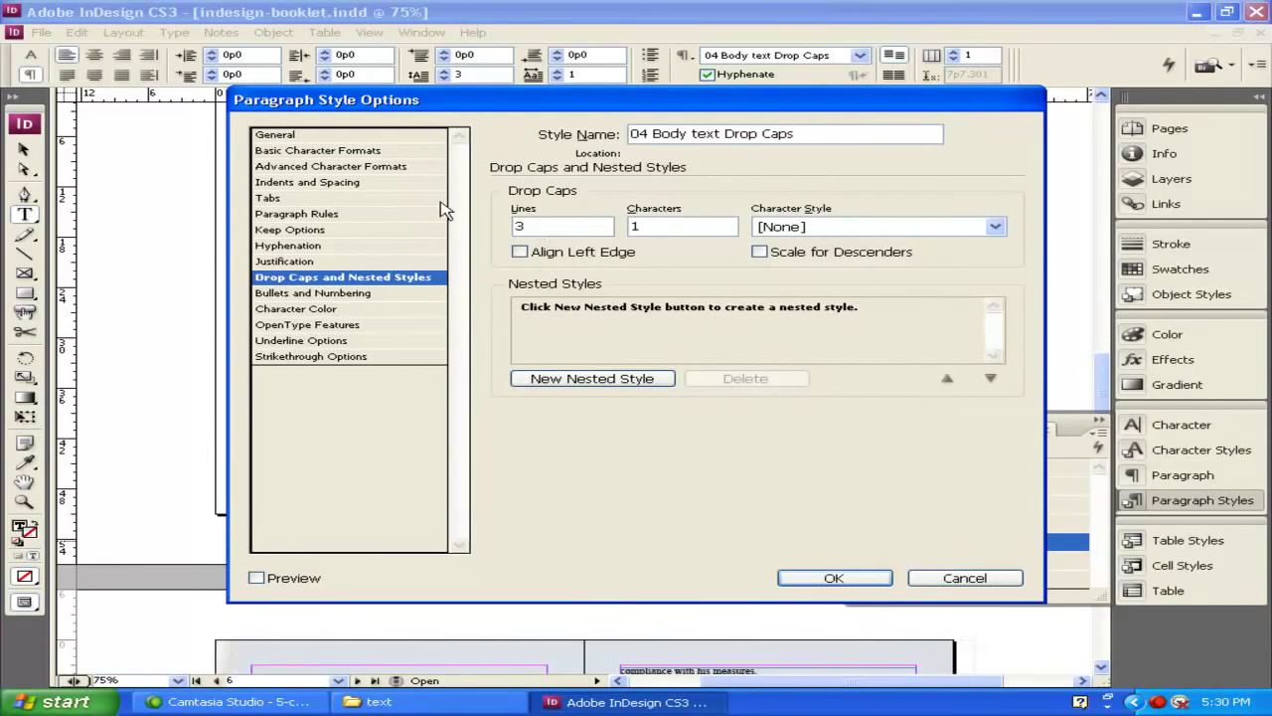
click(535, 227)
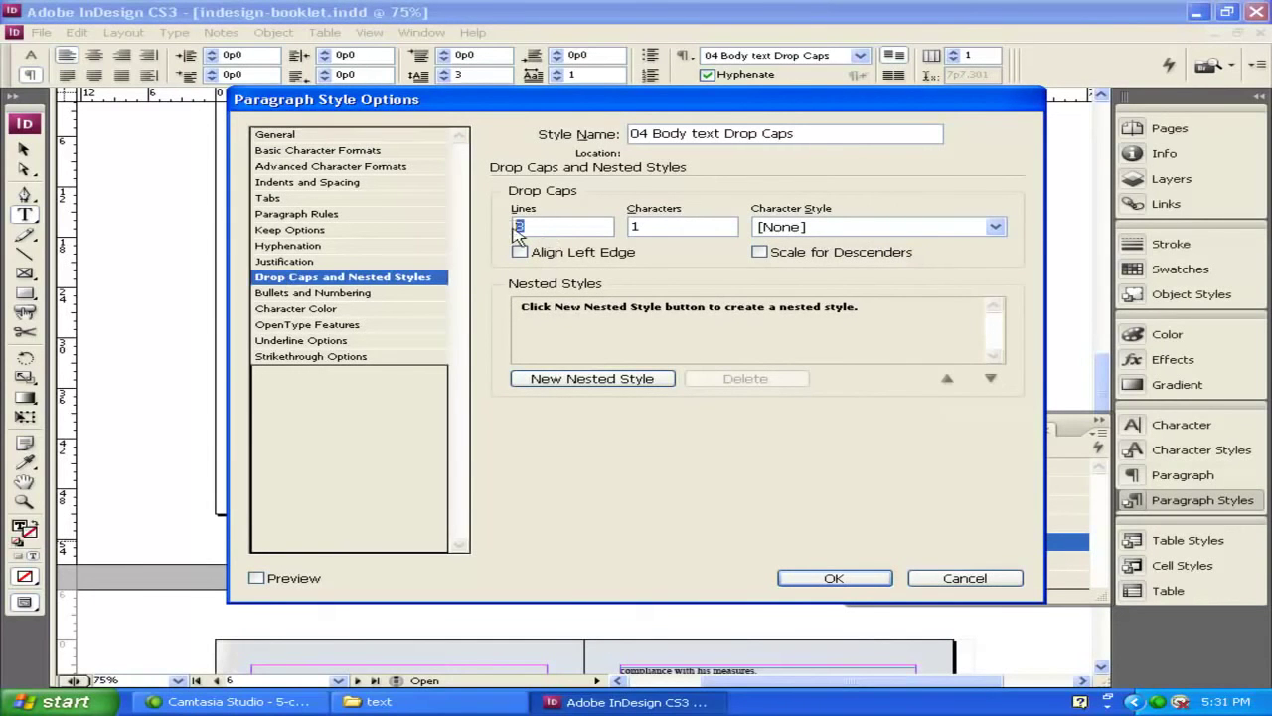
click(833, 577)
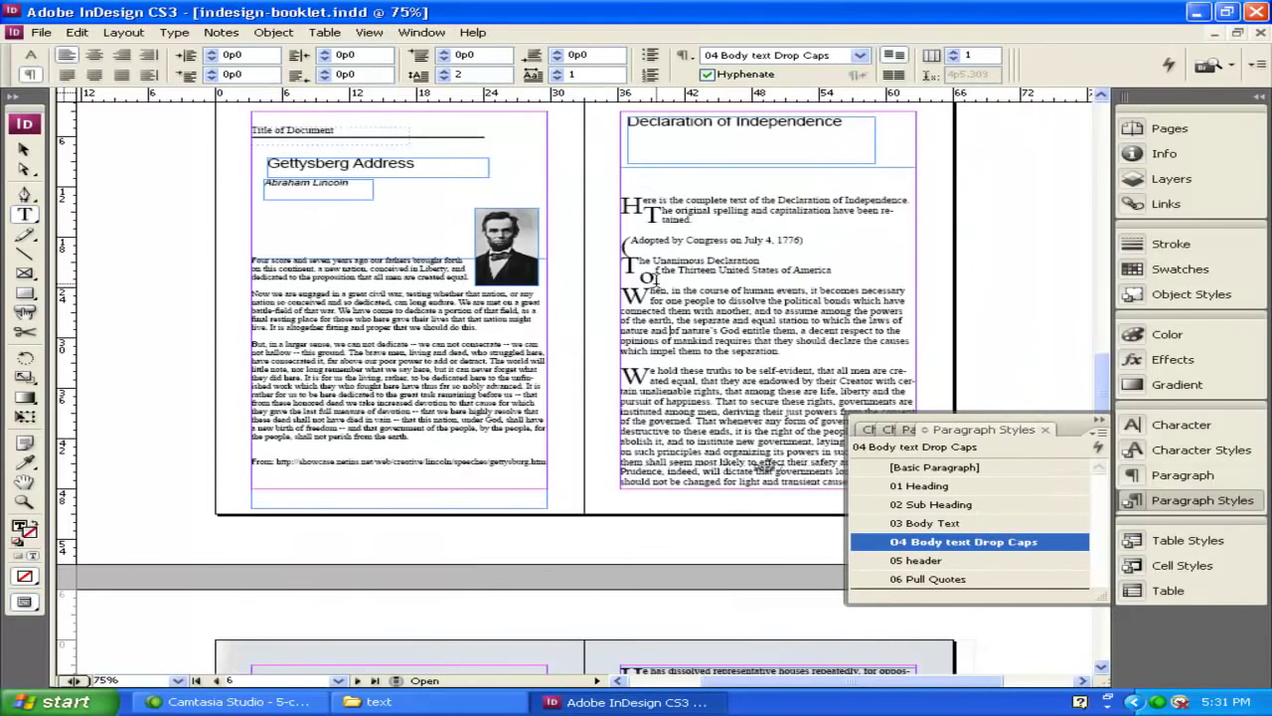
Apply the "03 Body Text" style to the Declaration's introductory lines, from "Here is the complete text" through "Thirteen United States of America".
drag(846, 272, 624, 205)
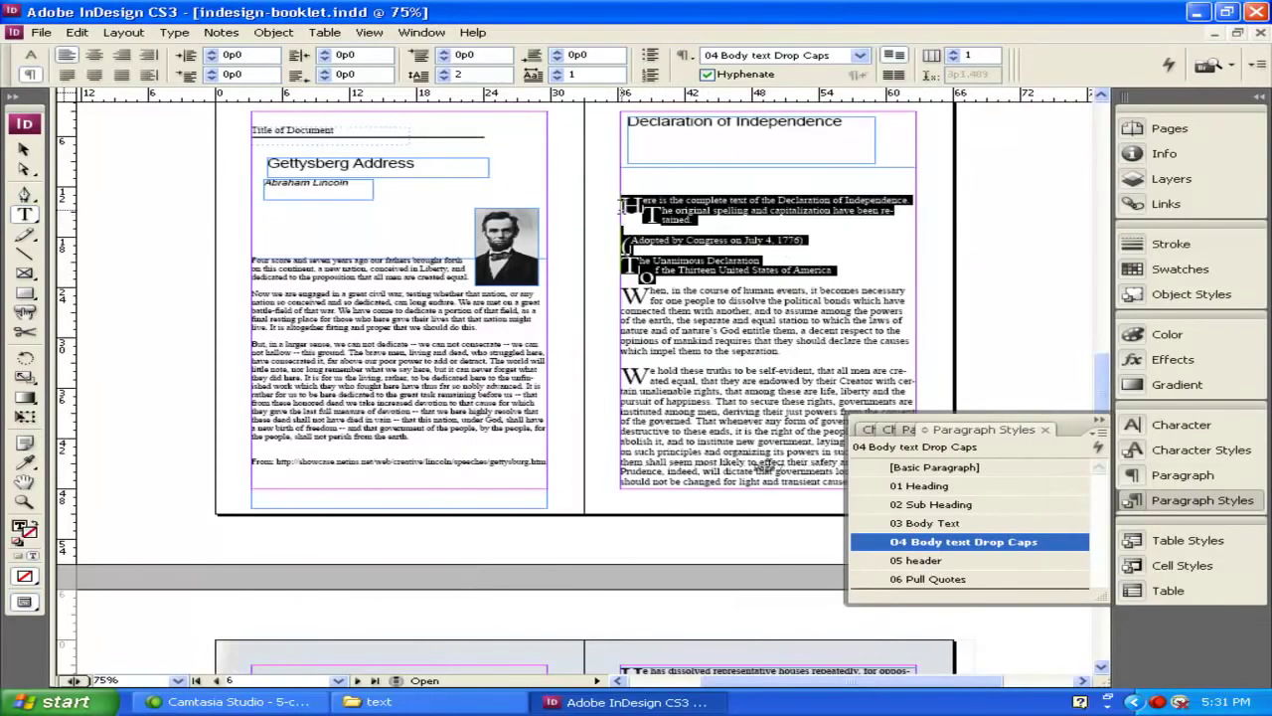
click(916, 523)
click(702, 316)
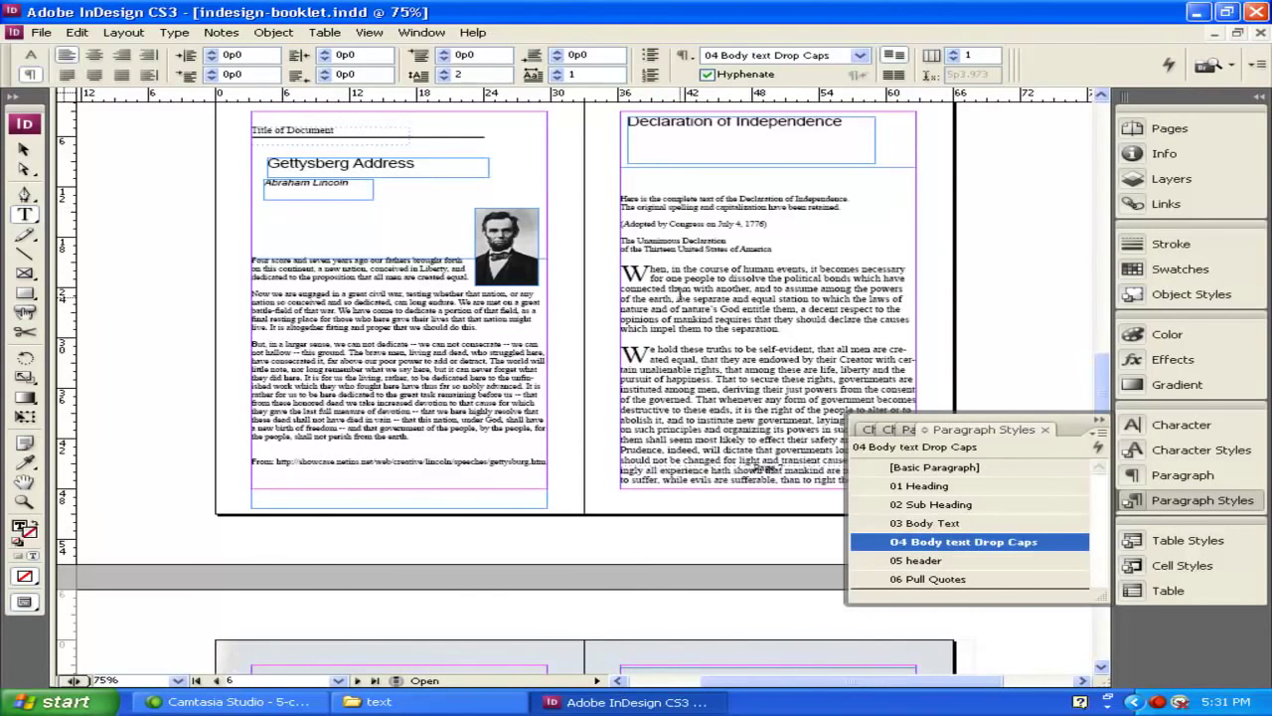
Flow the overset Declaration text from page 10 into a threaded text frame within the margins of page 11.
scroll(683, 303, down, 3)
scroll(683, 303, down, 8)
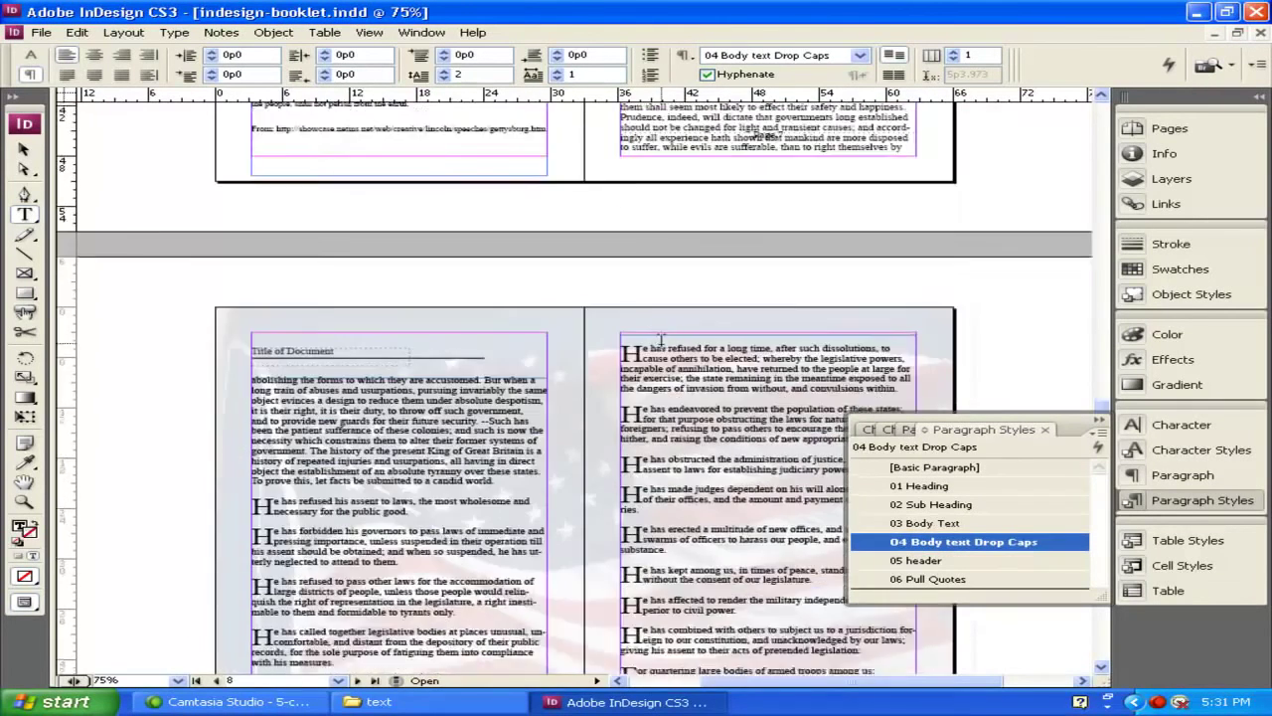
scroll(632, 428, down, 8)
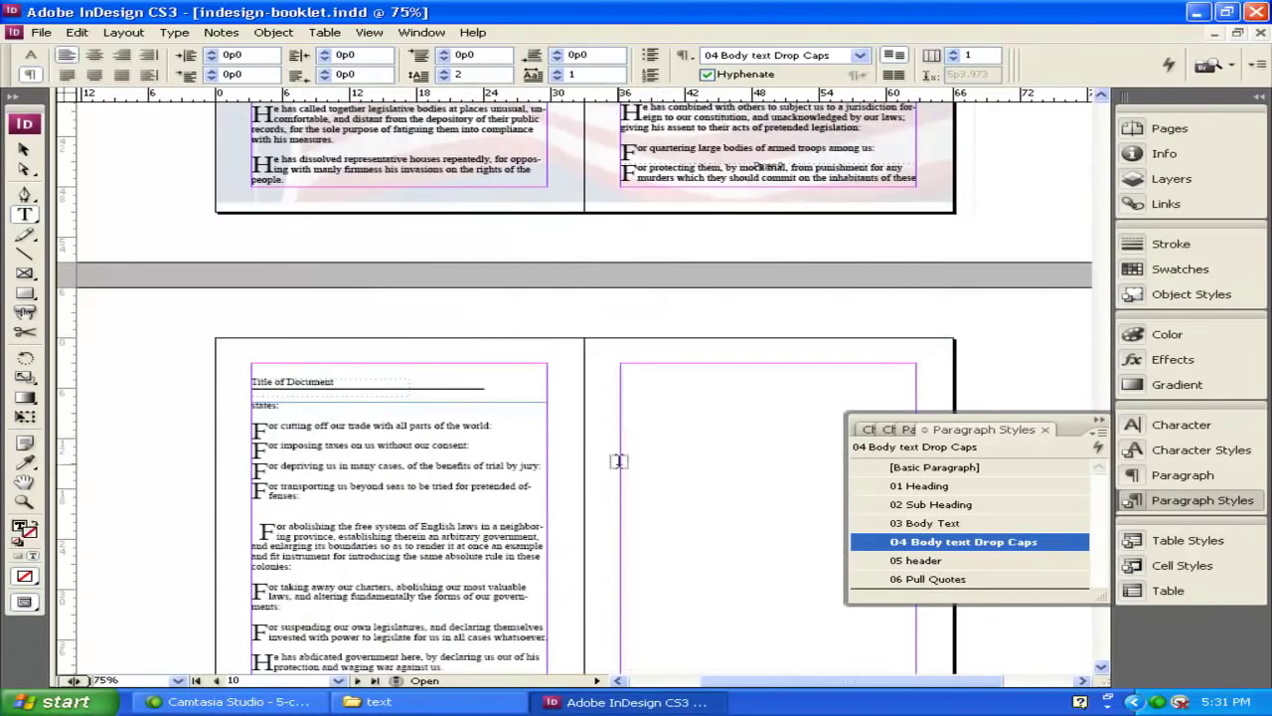
scroll(383, 492, down, 2)
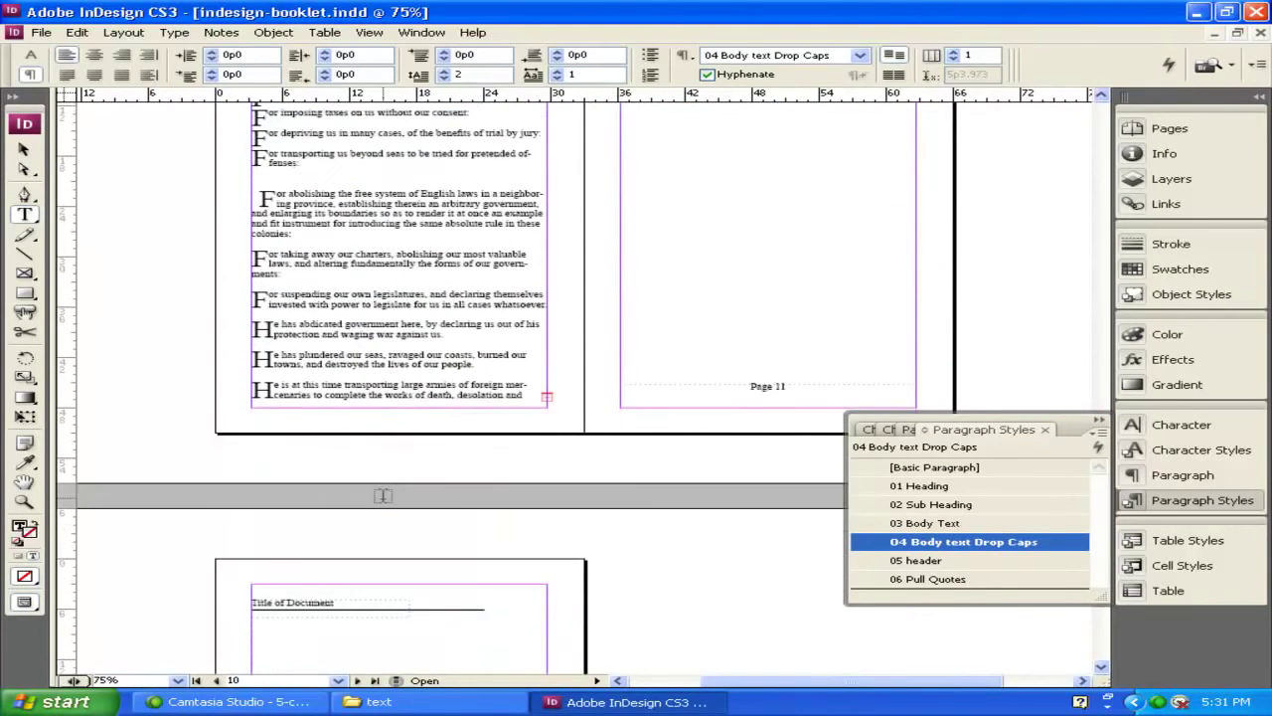
scroll(449, 504, up, 1)
scroll(450, 503, up, 2)
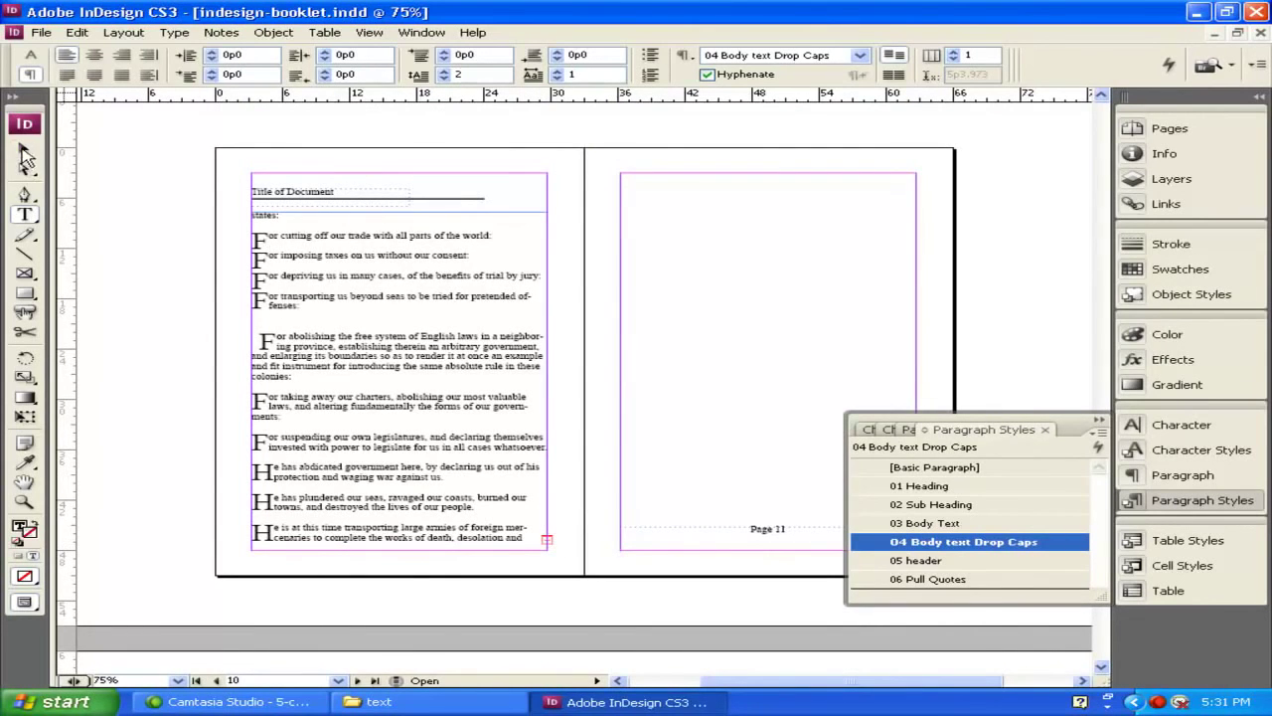
click(25, 154)
click(546, 540)
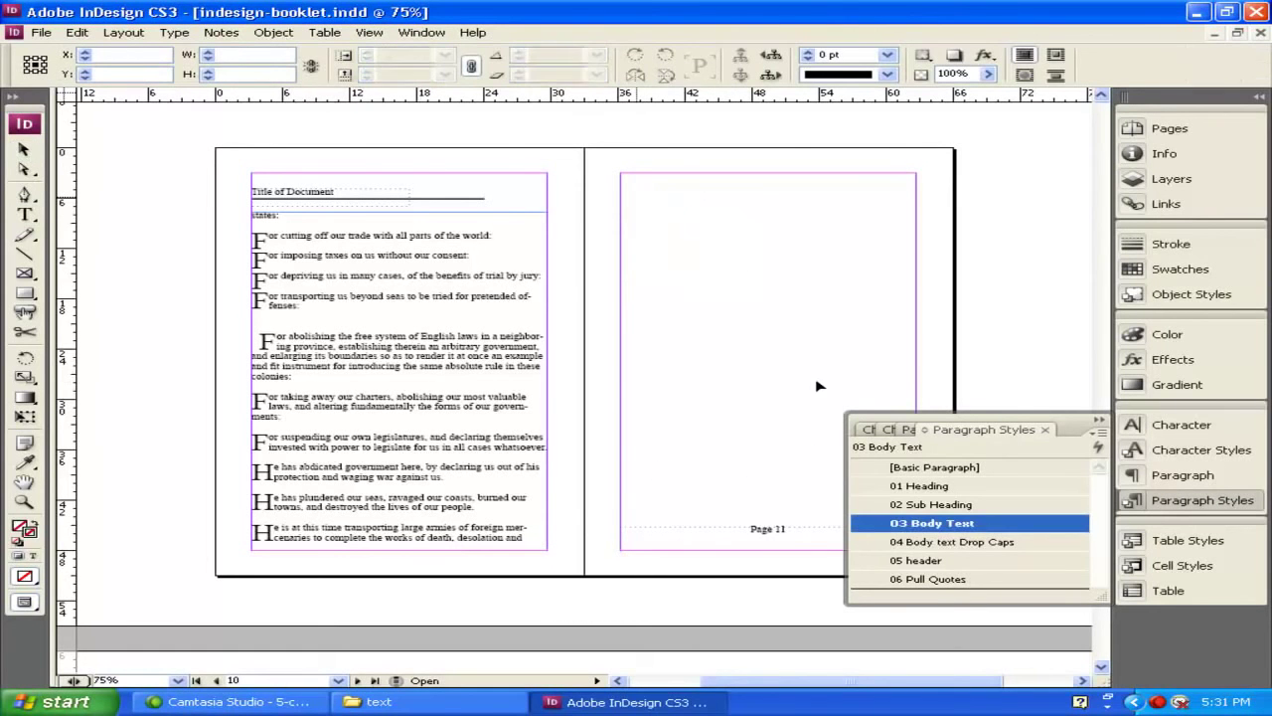
click(743, 198)
scroll(734, 336, down, 4)
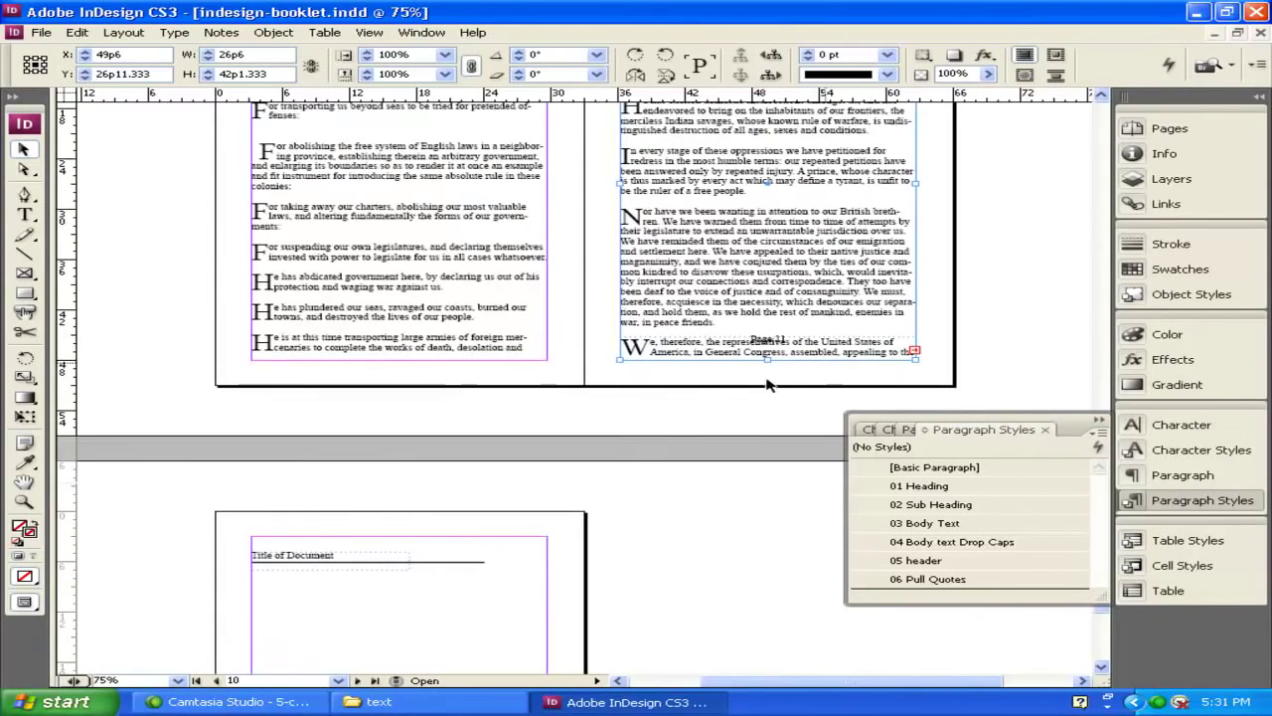
scroll(629, 430, down, 1)
scroll(892, 338, up, 10)
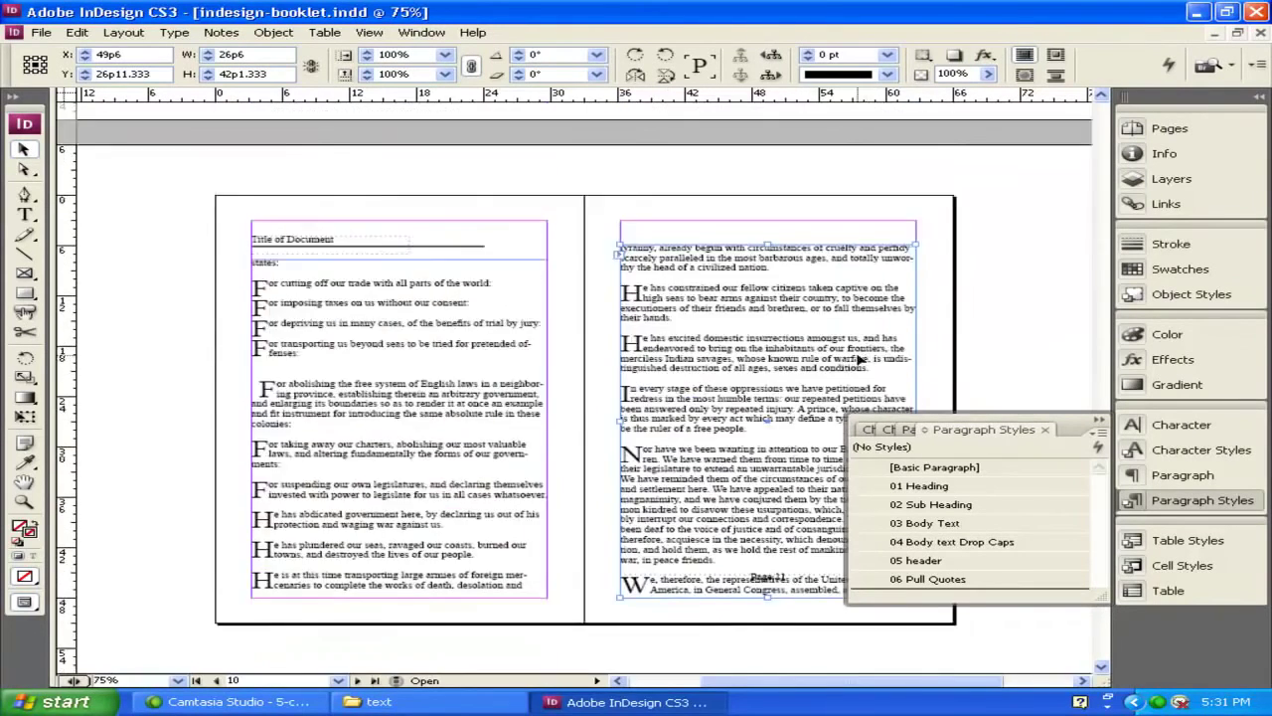
scroll(850, 366, up, 10)
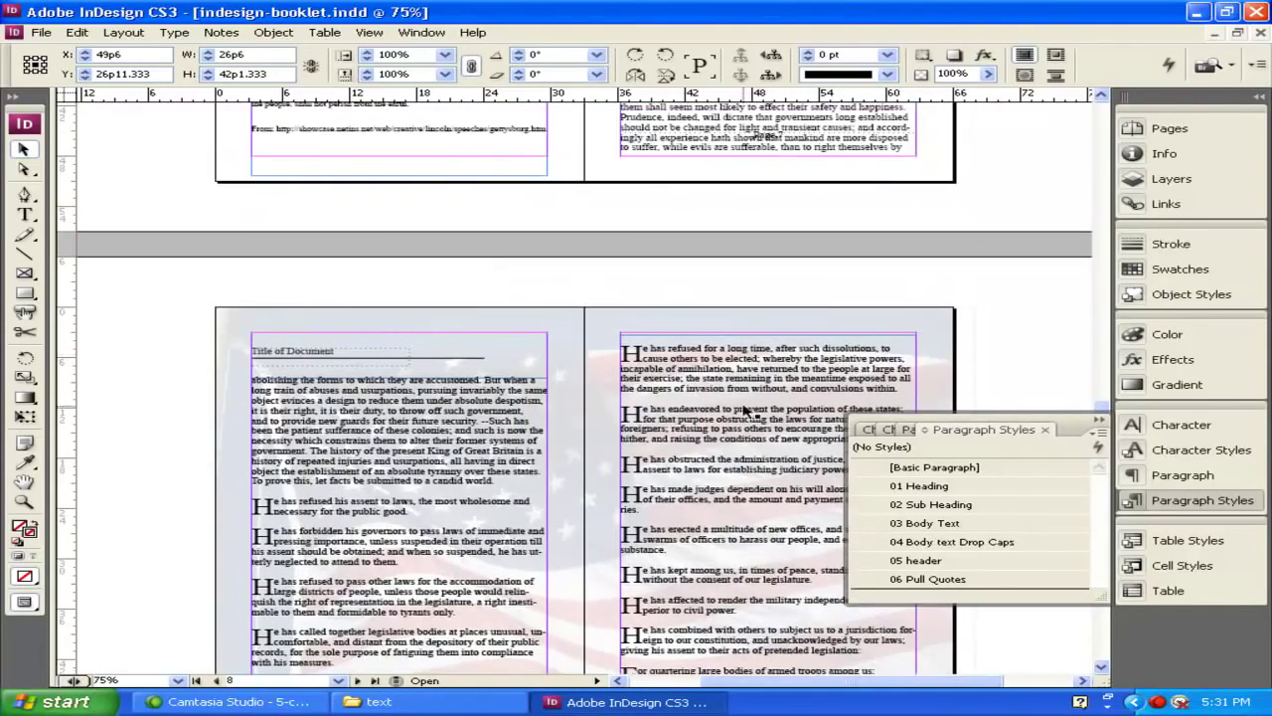
Change the font family of the "01 Heading" paragraph style to Cambria.
scroll(666, 437, up, 2)
scroll(654, 437, up, 9)
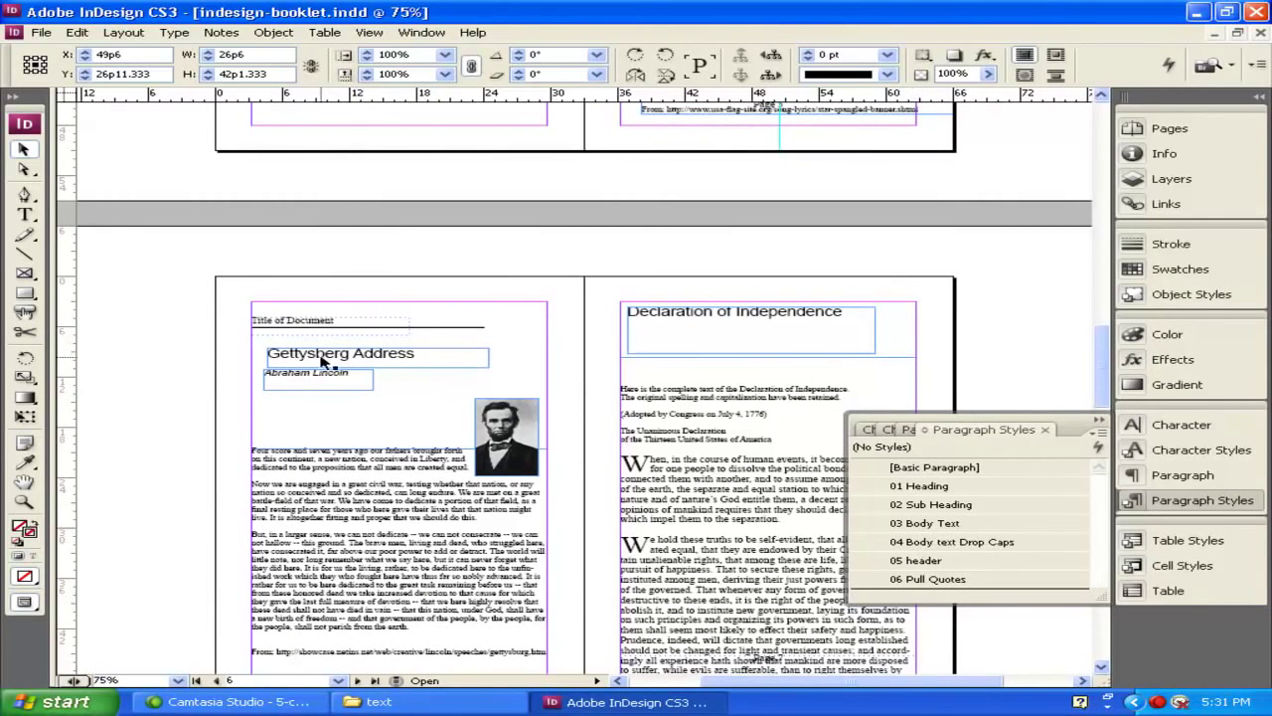
click(923, 488)
double_click(925, 491)
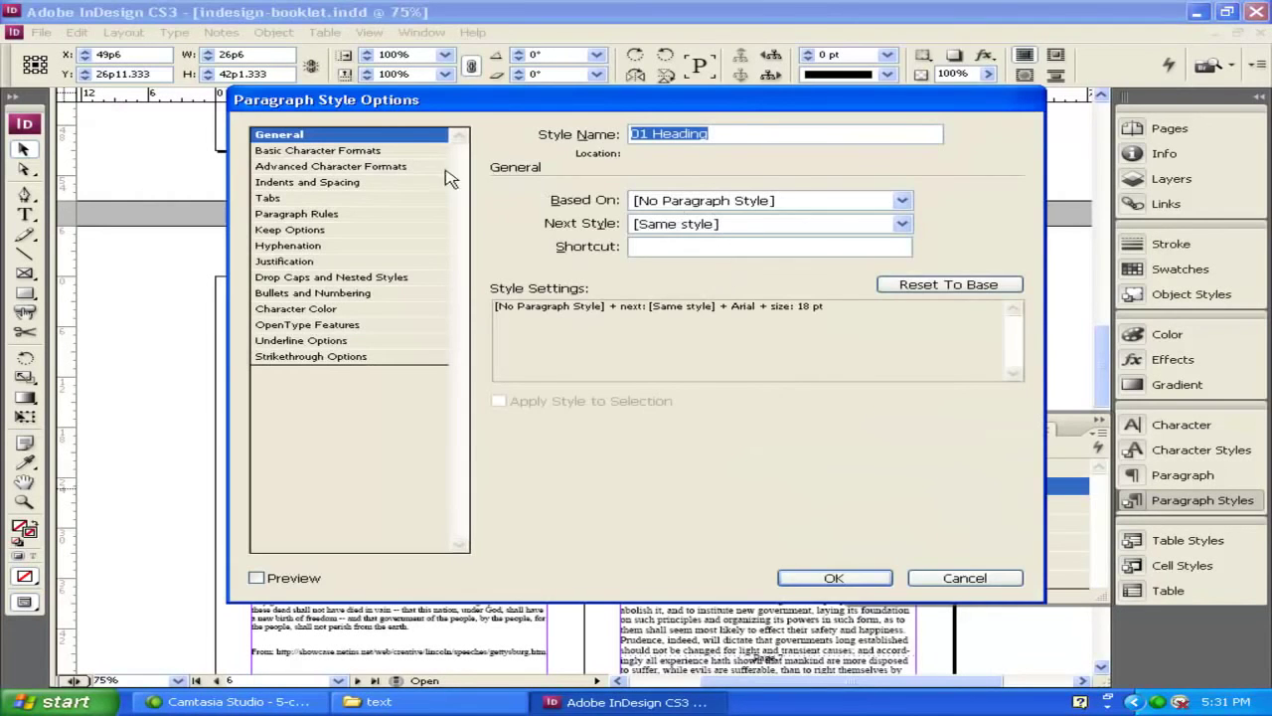
click(285, 152)
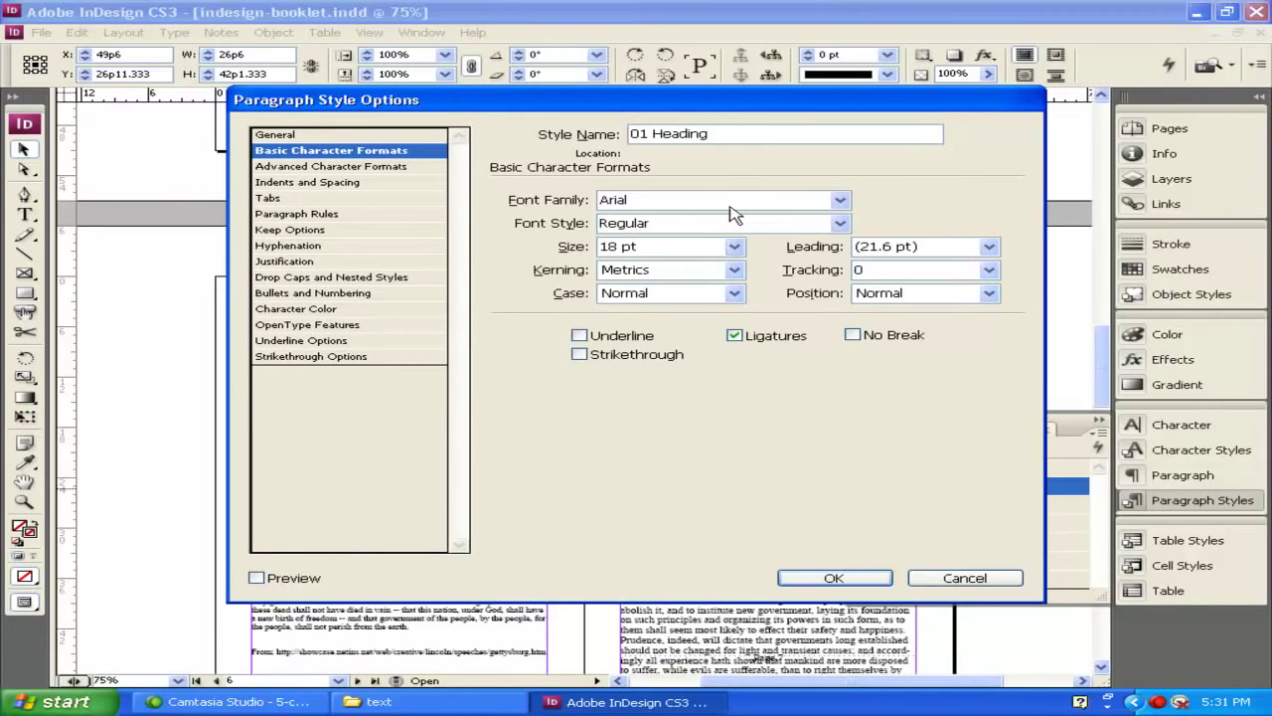
click(765, 204)
click(840, 199)
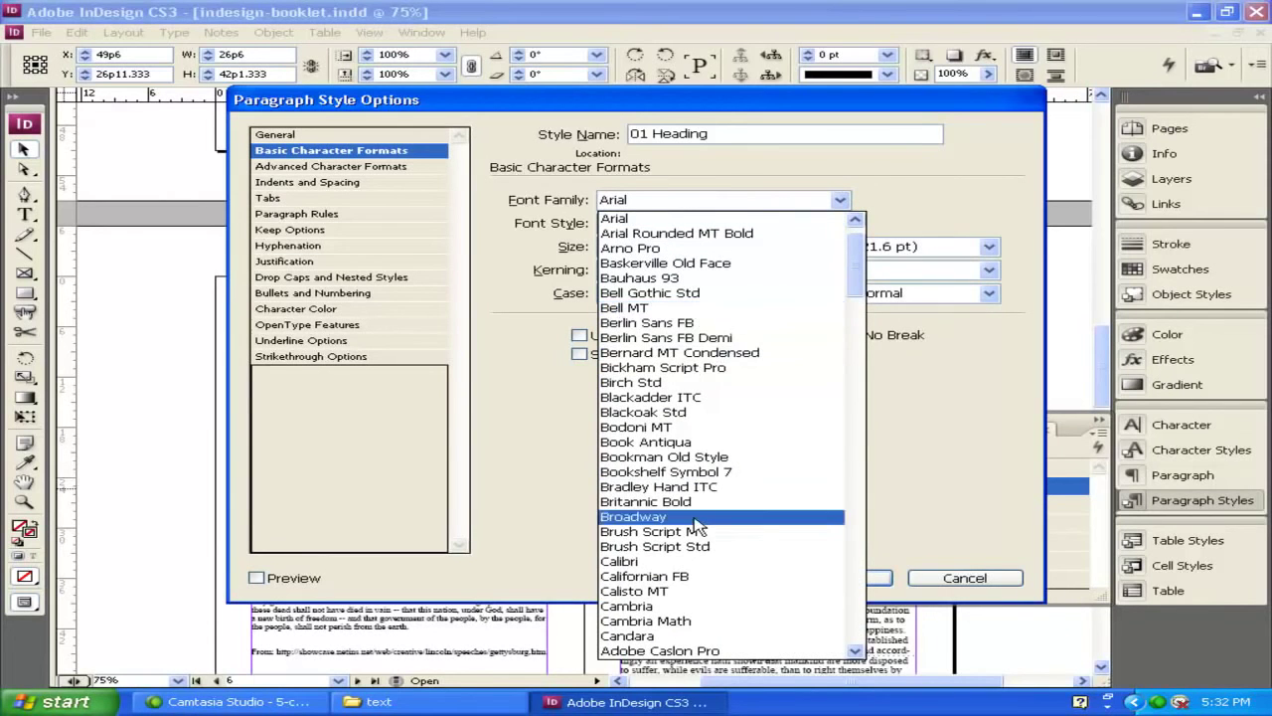
scroll(780, 605, down, 9)
key(Return)
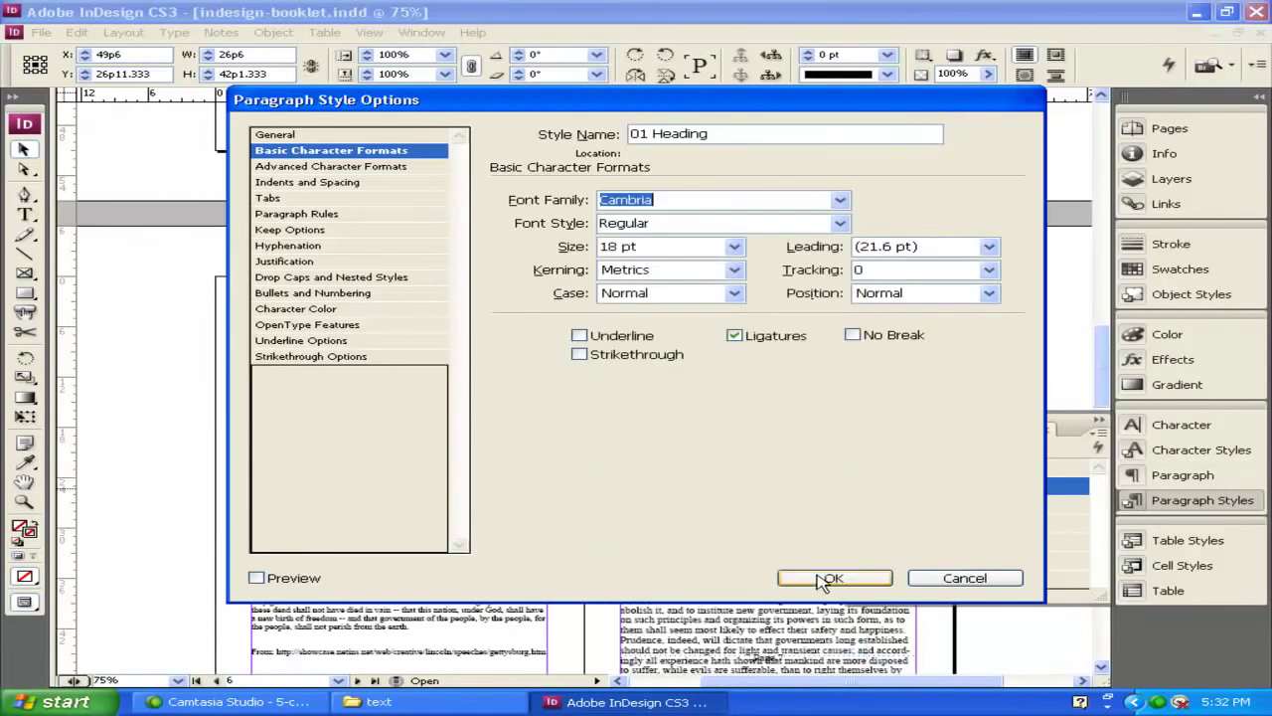
click(840, 580)
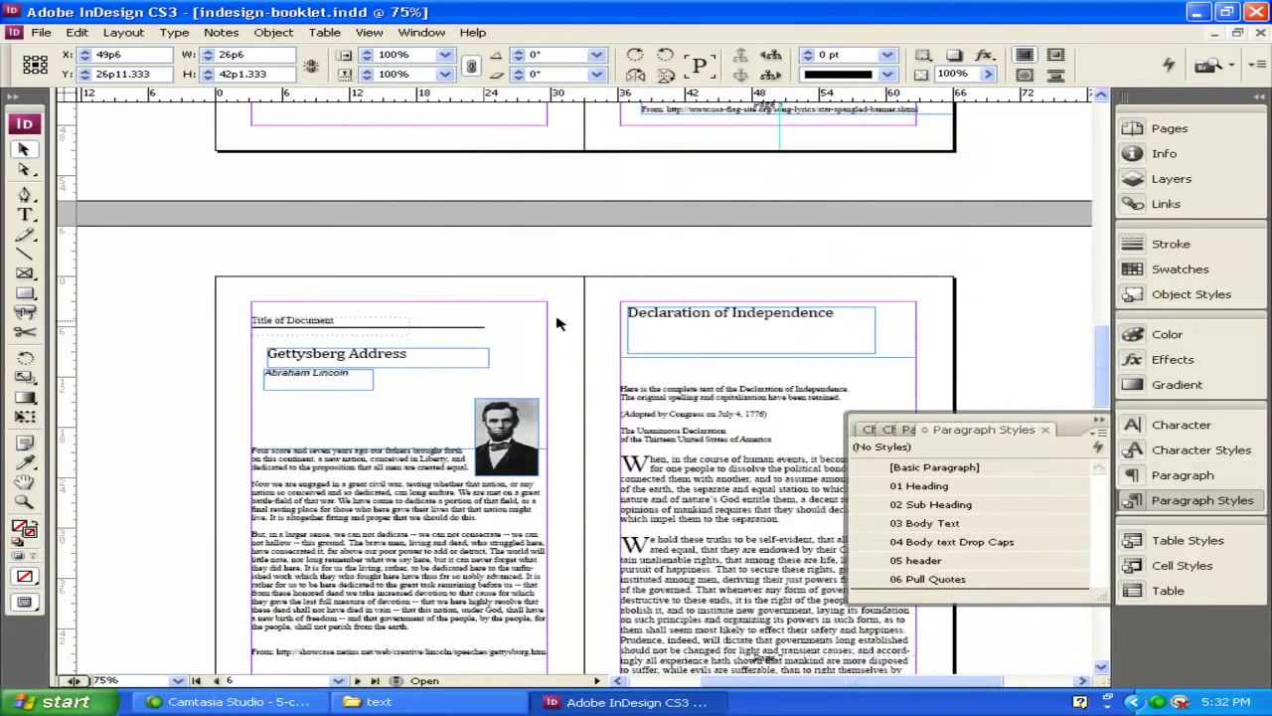
Review the headings and text flow across the booklet's spreads from page 3 through page 12.
scroll(735, 306, up, 10)
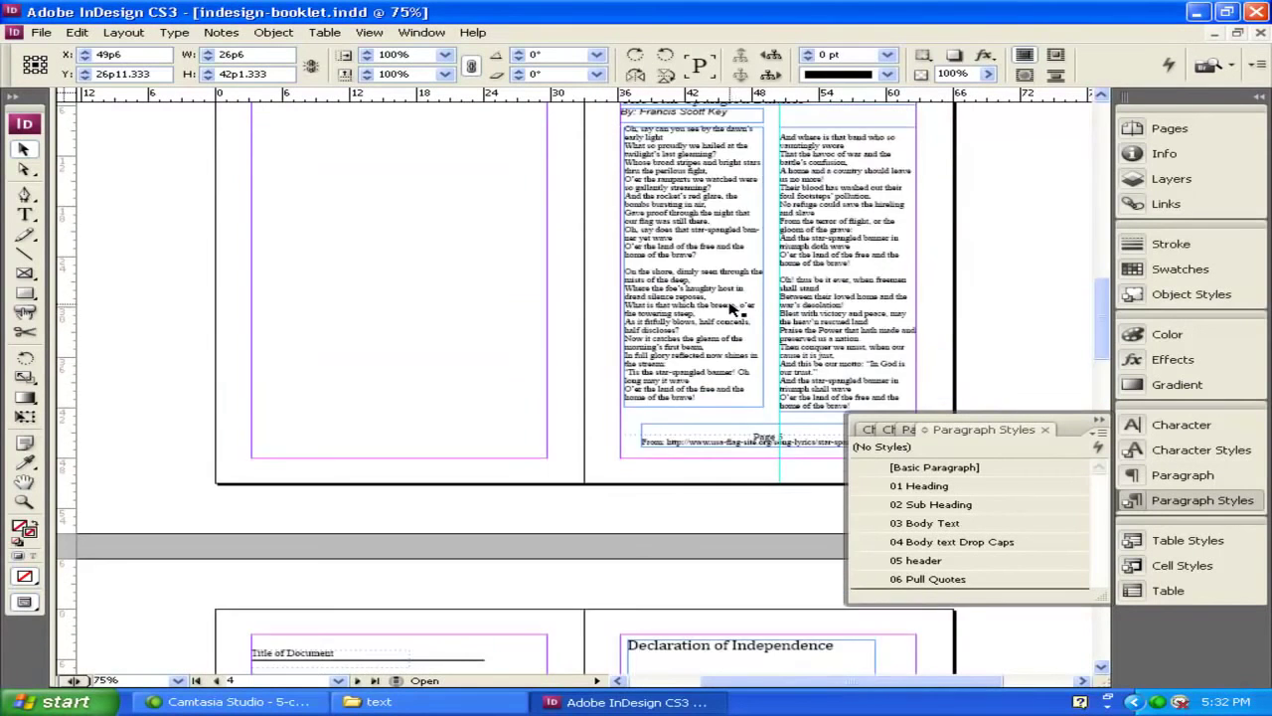
scroll(731, 310, up, 8)
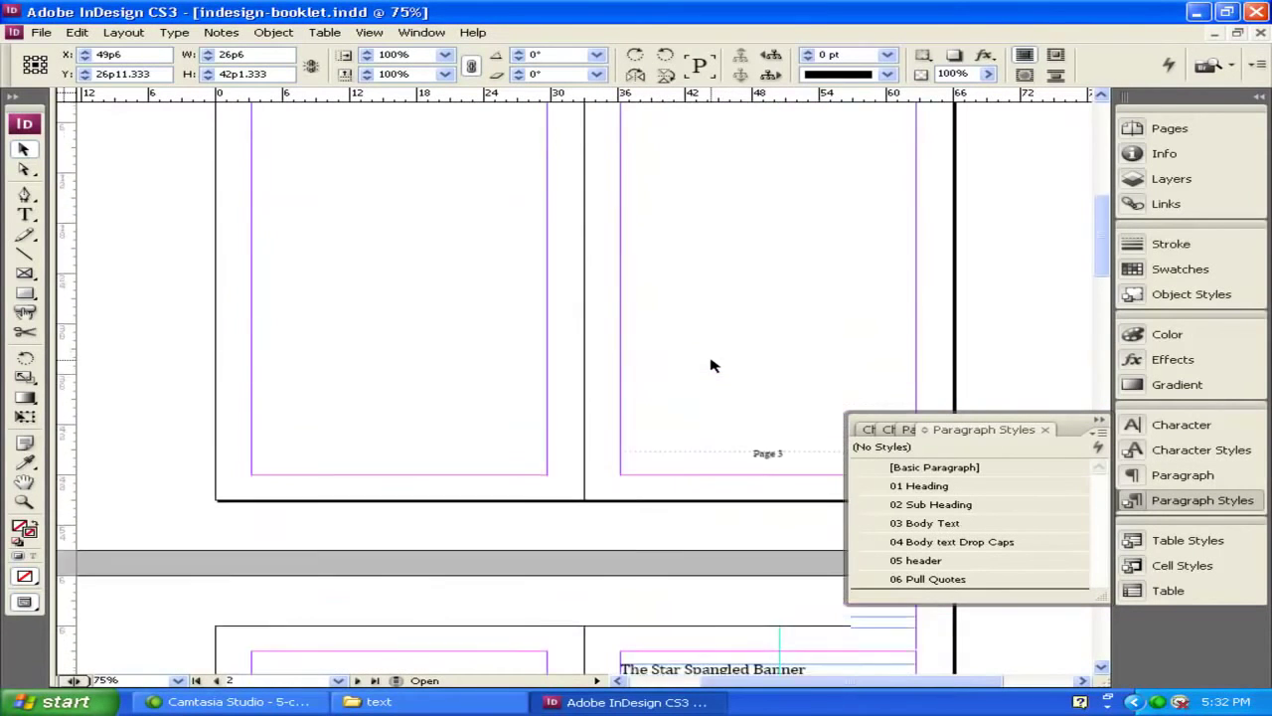
scroll(700, 378, down, 8)
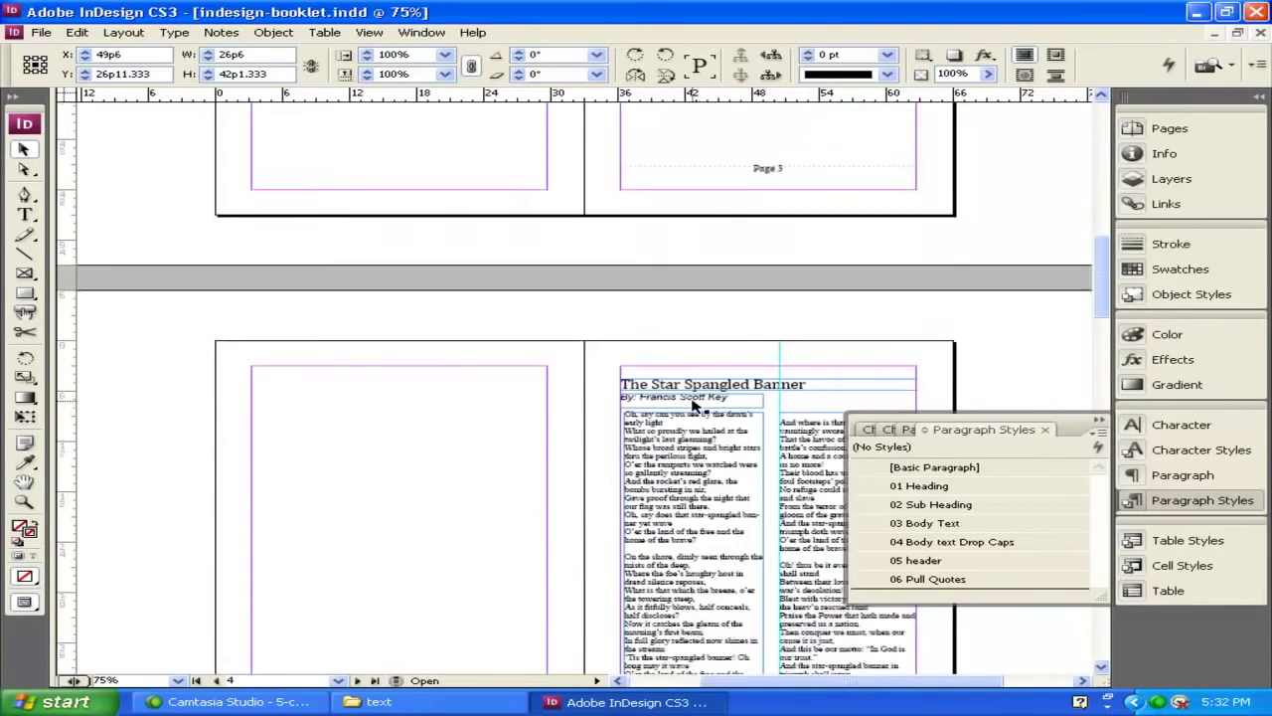
scroll(696, 407, down, 8)
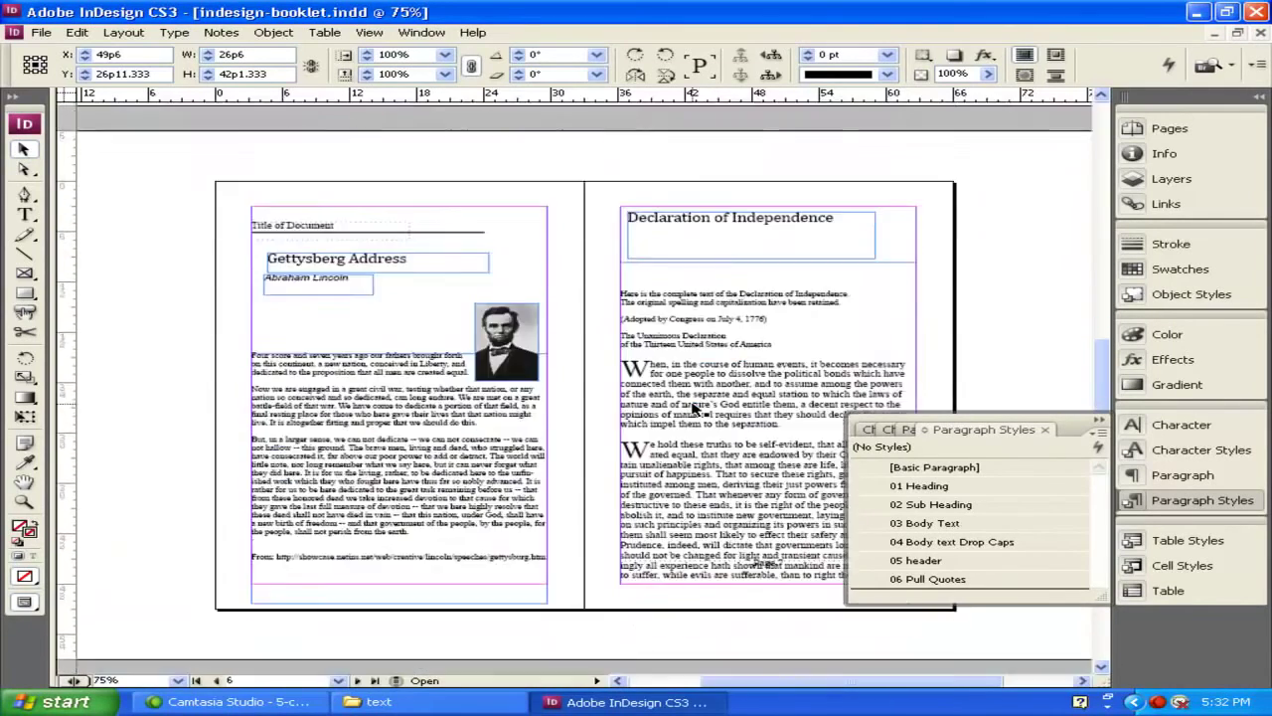
scroll(696, 408, down, 8)
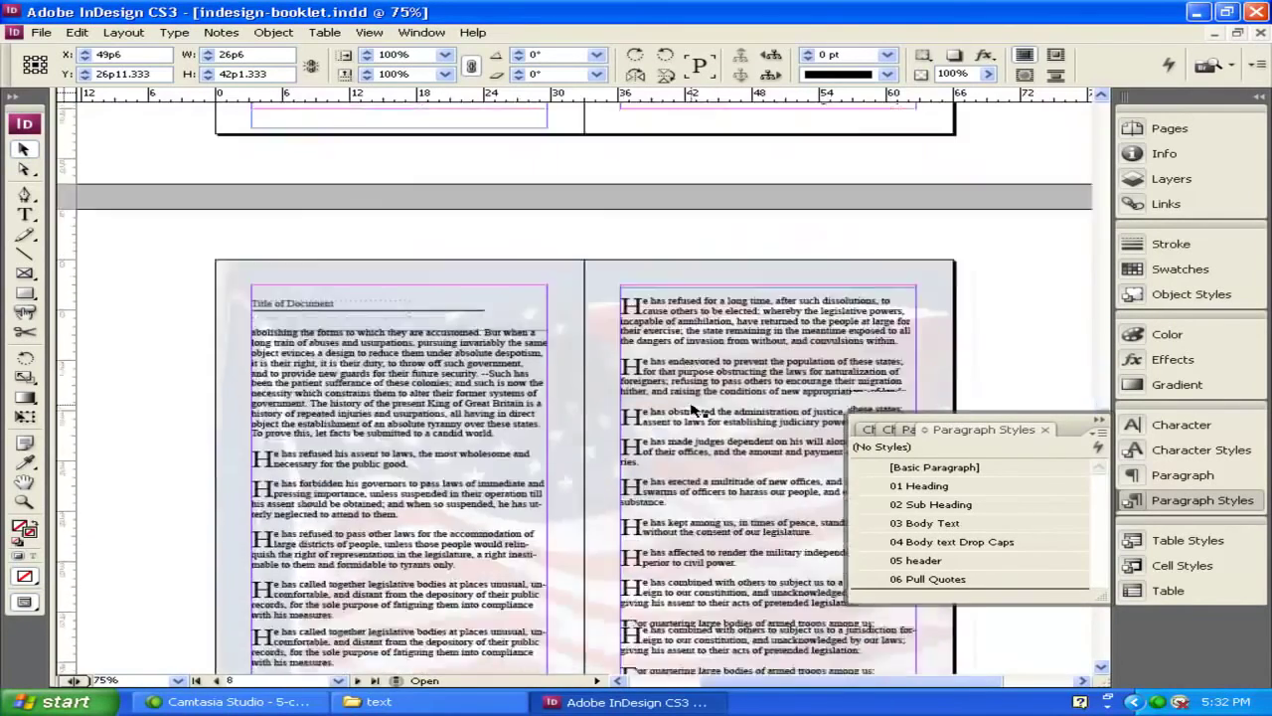
scroll(696, 407, down, 8)
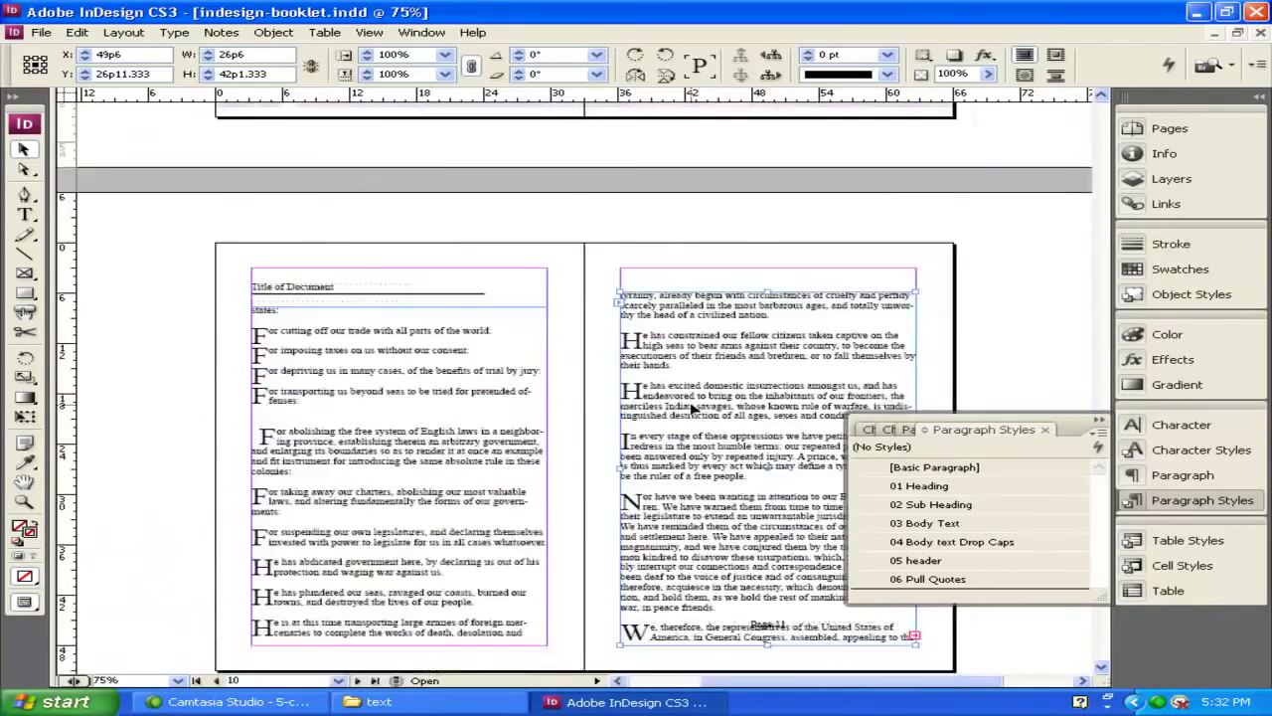
scroll(691, 406, down, 3)
scroll(693, 410, down, 3)
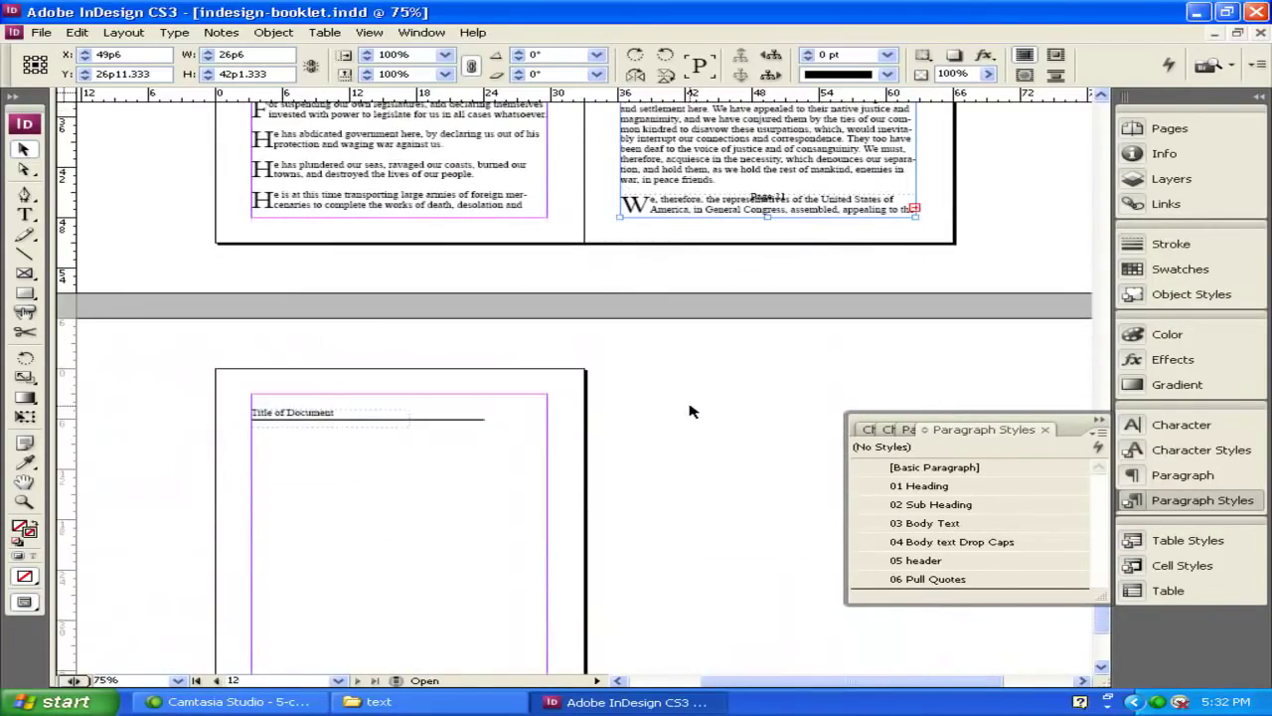
scroll(696, 396, up, 6)
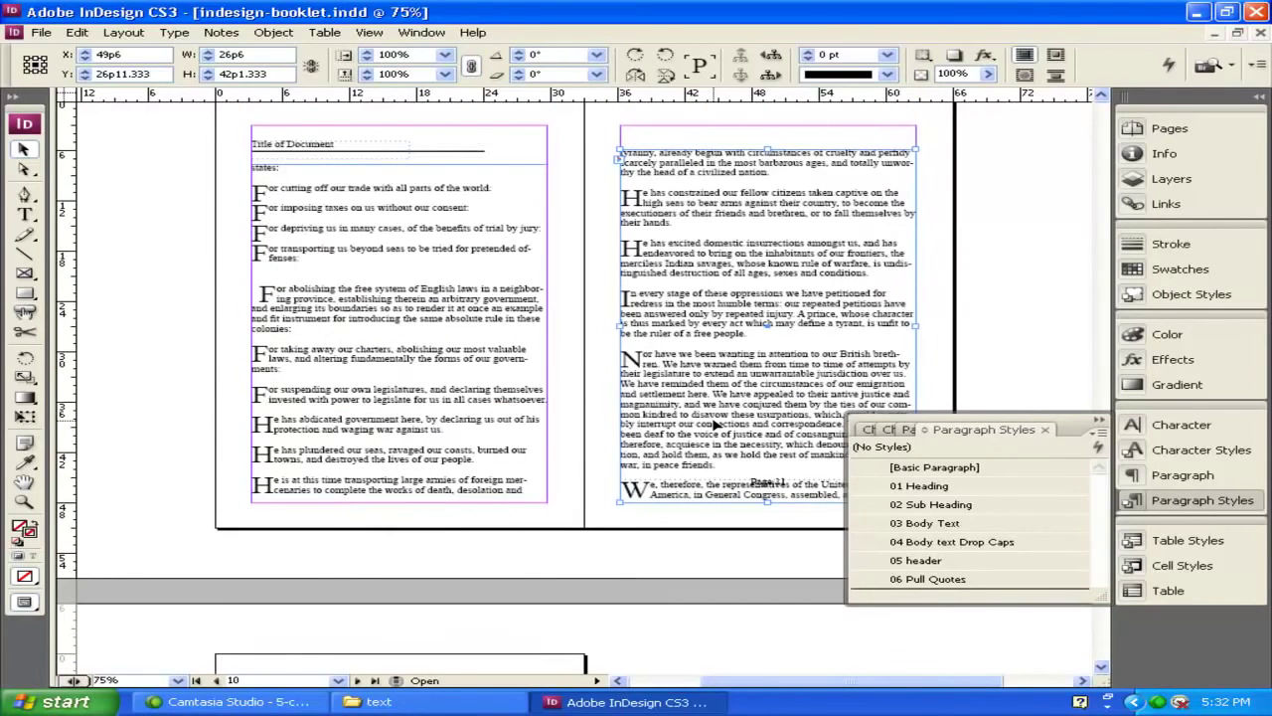
scroll(713, 424, up, 4)
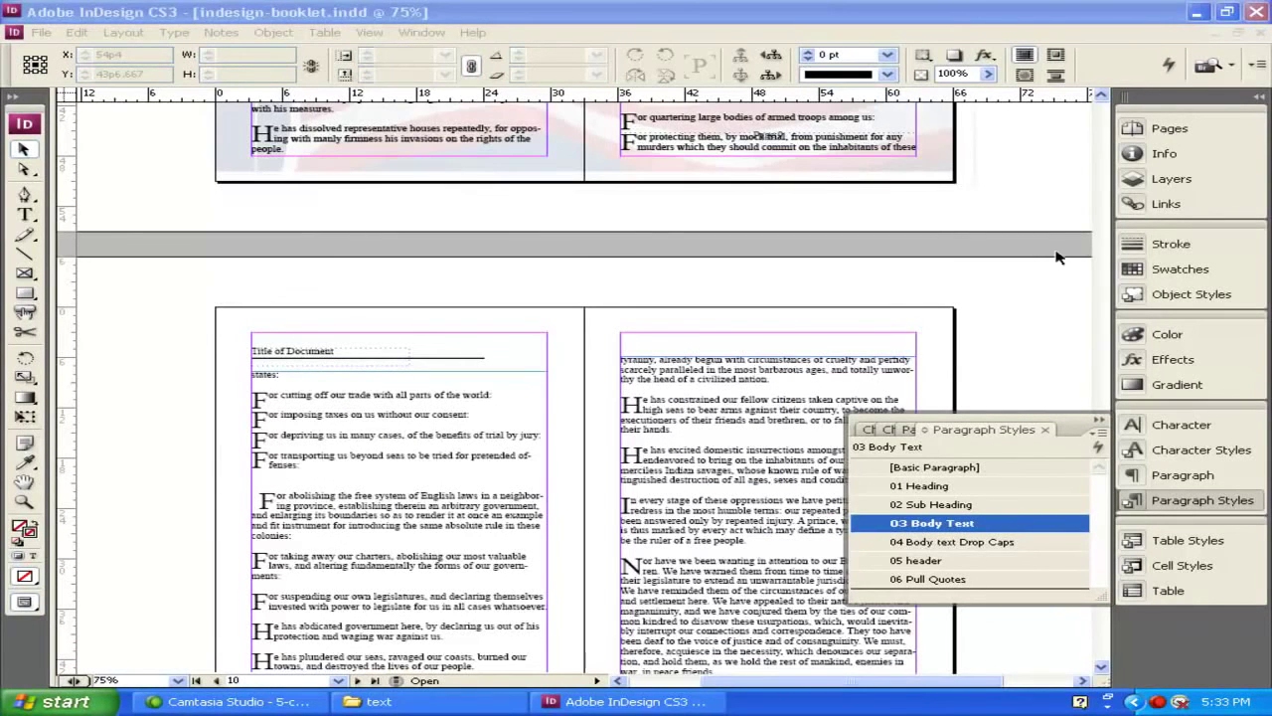
Go to the contents page on page 3, collapse the paragraph styles list, and open the Table of Contents settings.
click(1102, 94)
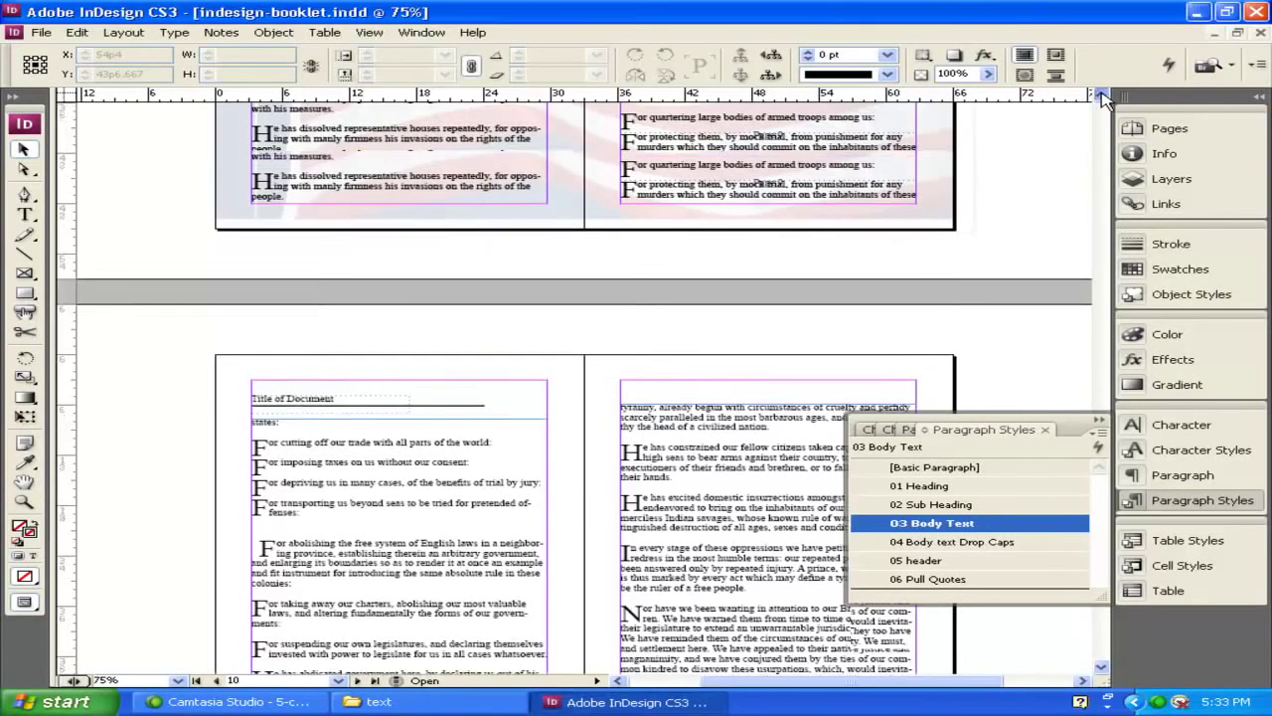
scroll(1104, 109, up, 15)
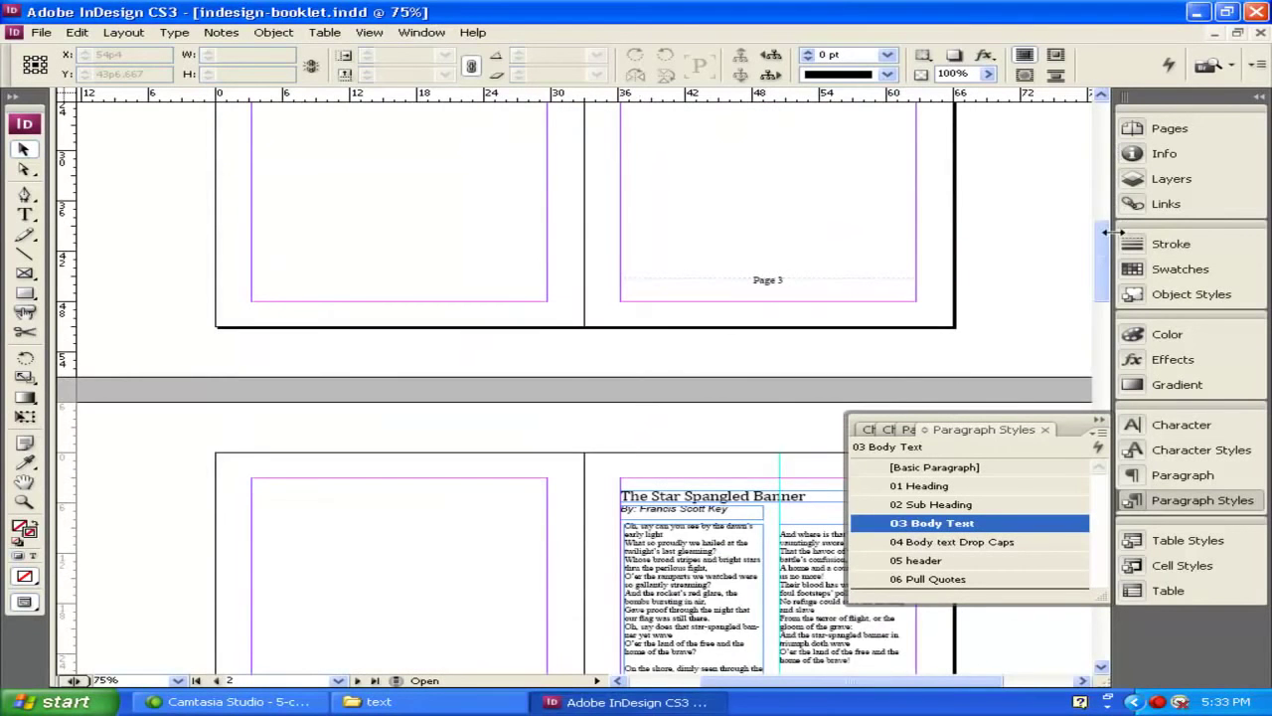
drag(1107, 241, 1103, 194)
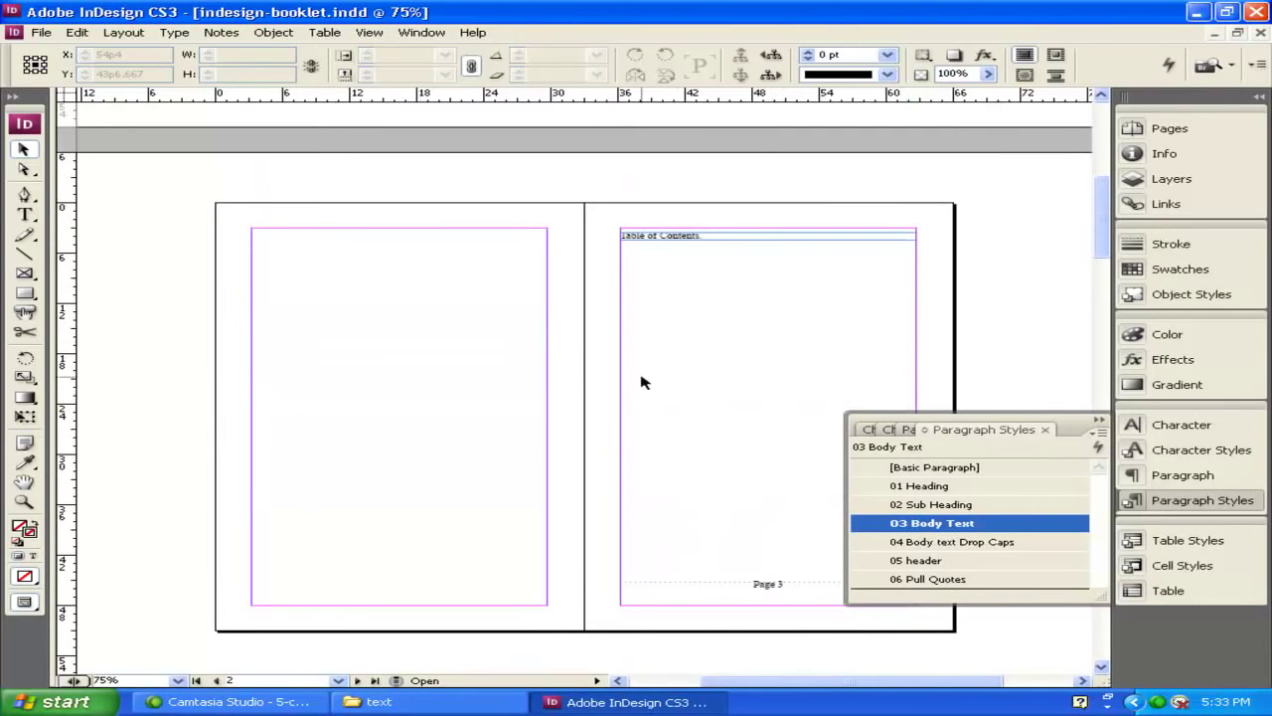
click(1099, 418)
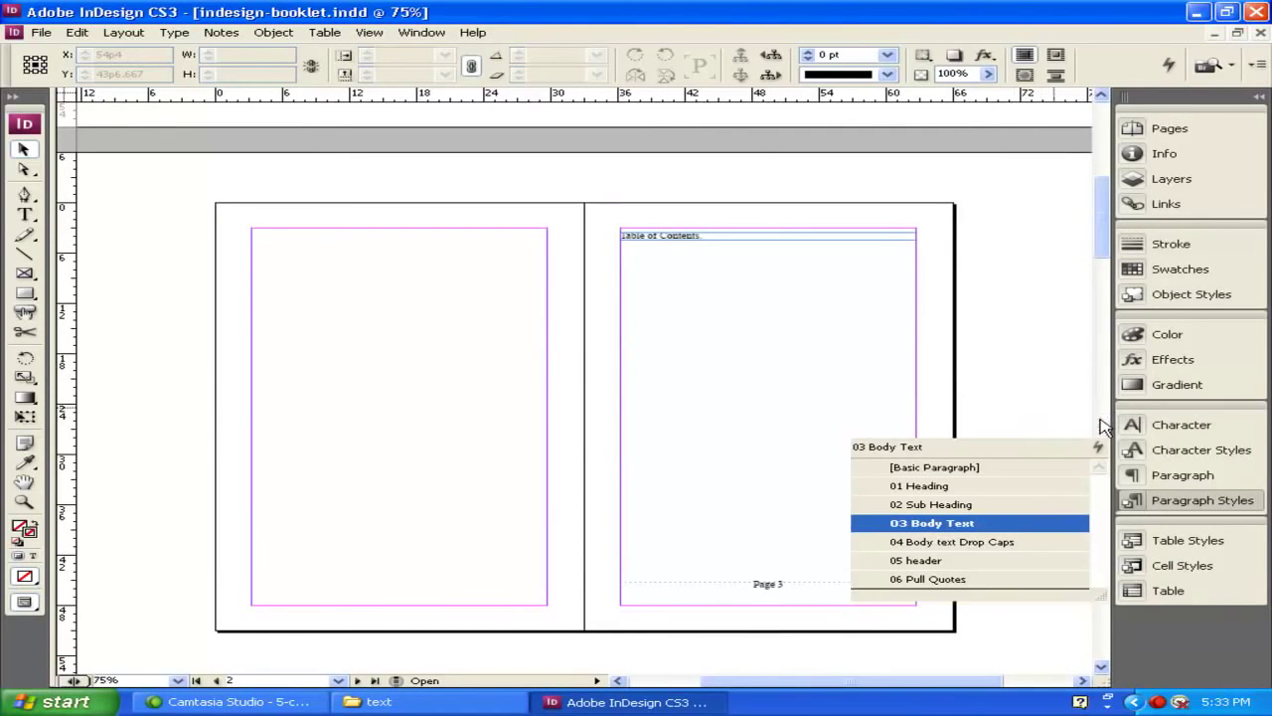
click(120, 35)
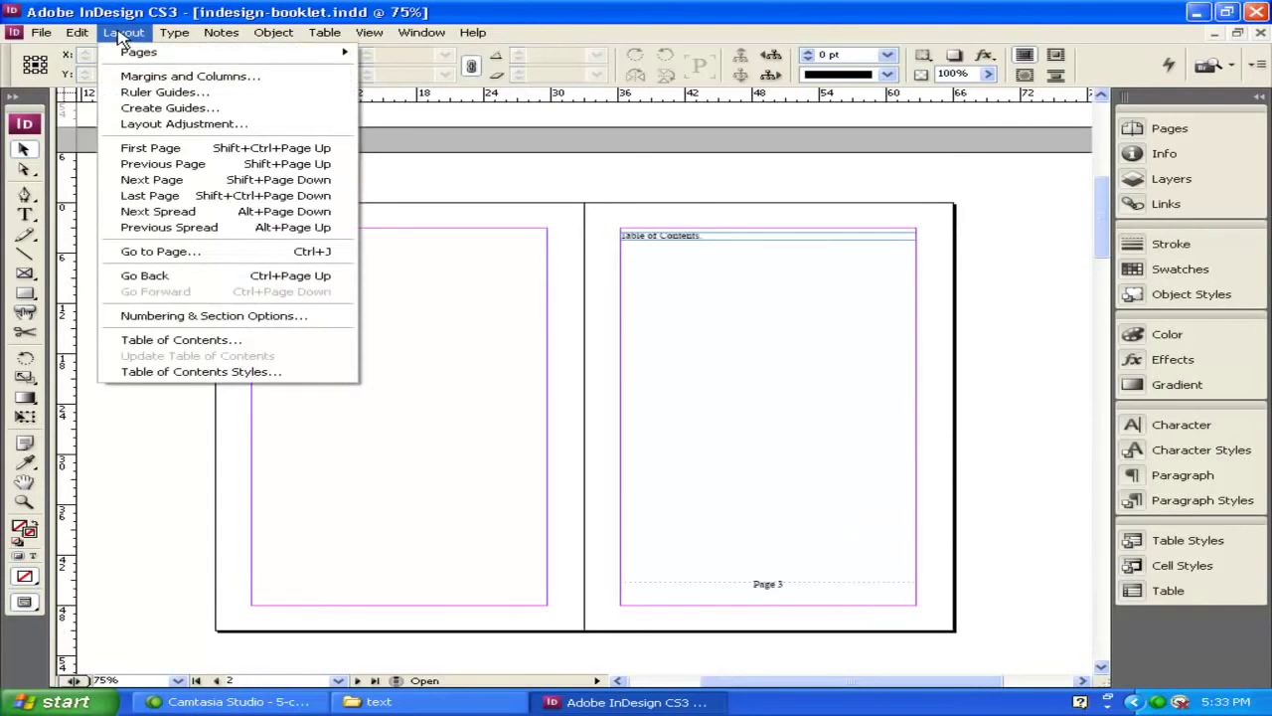
click(266, 341)
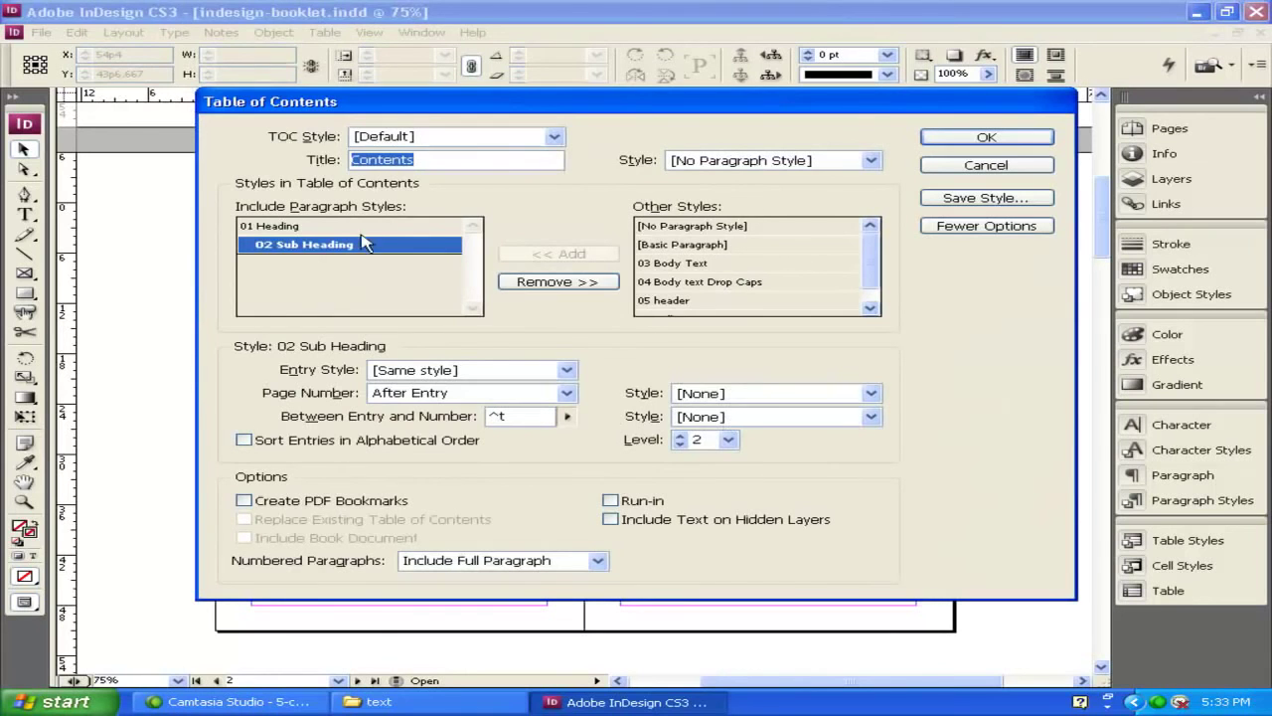
Remove "02 Sub Heading" and "01 Heading" from the paragraph styles included in the table of contents.
click(587, 281)
click(328, 228)
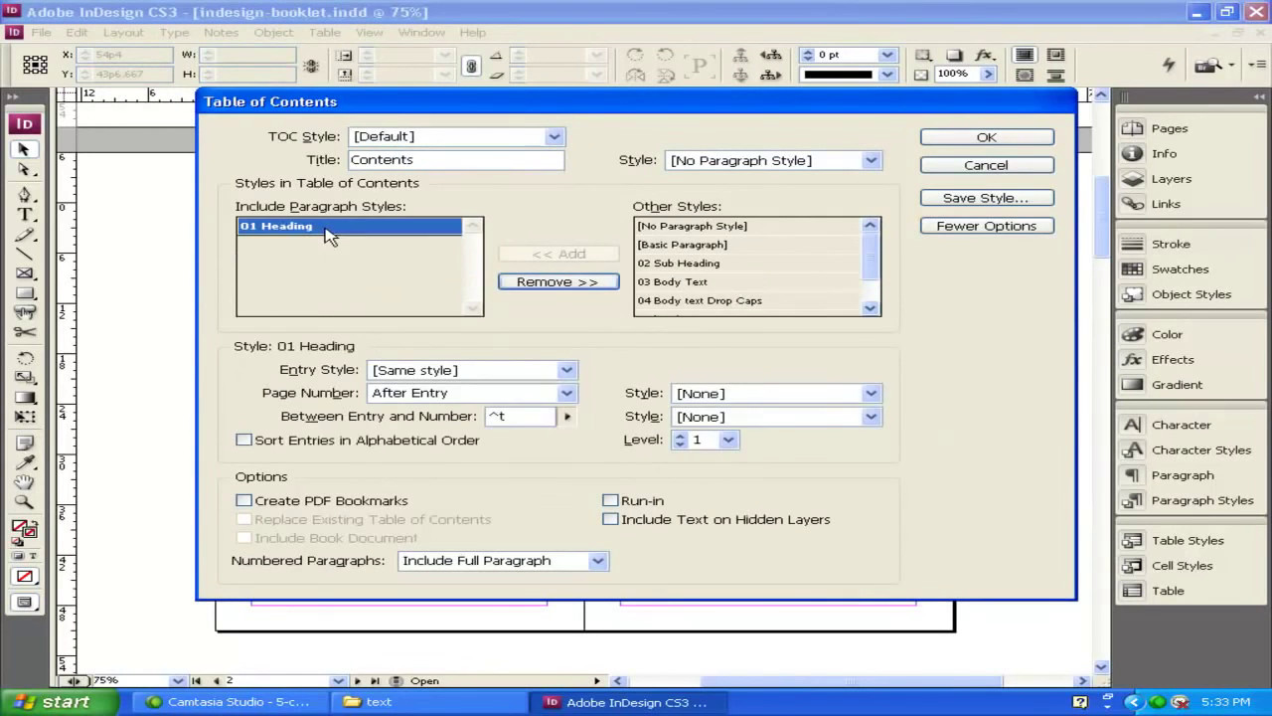
click(557, 282)
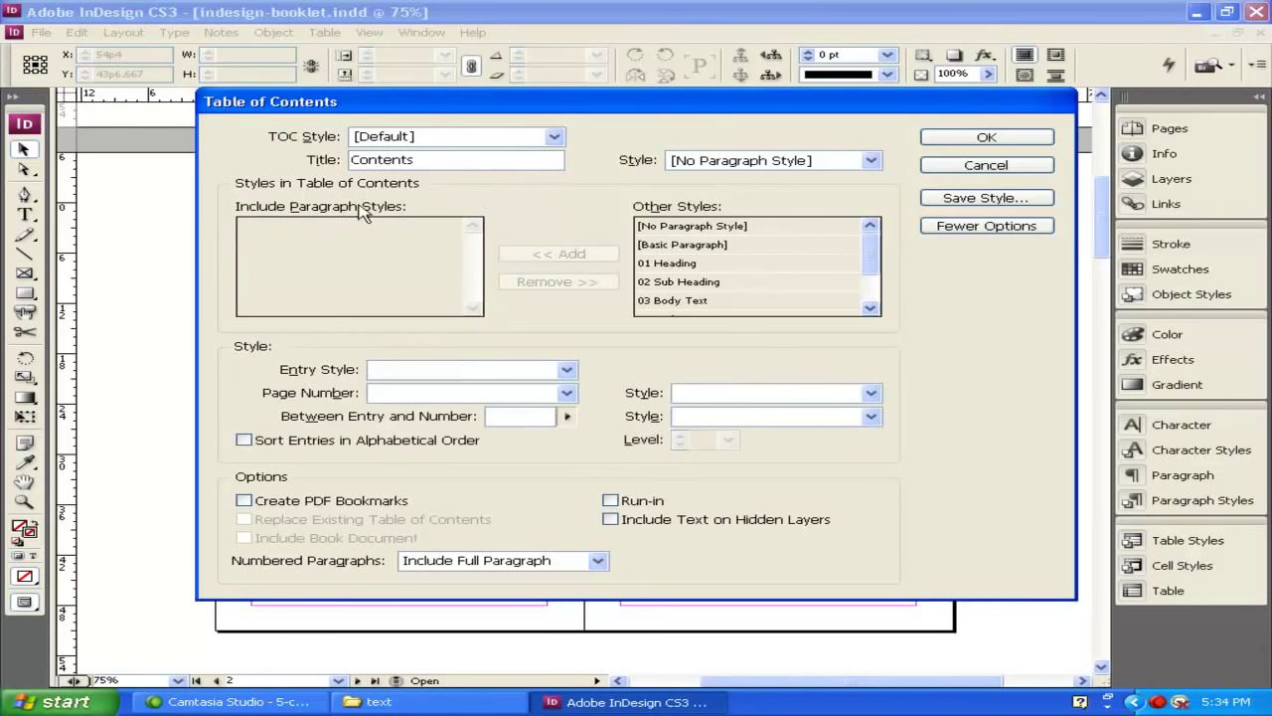
Set the table of contents title to "Table of Contents :)", using the [Default] TOC style.
click(475, 139)
click(477, 136)
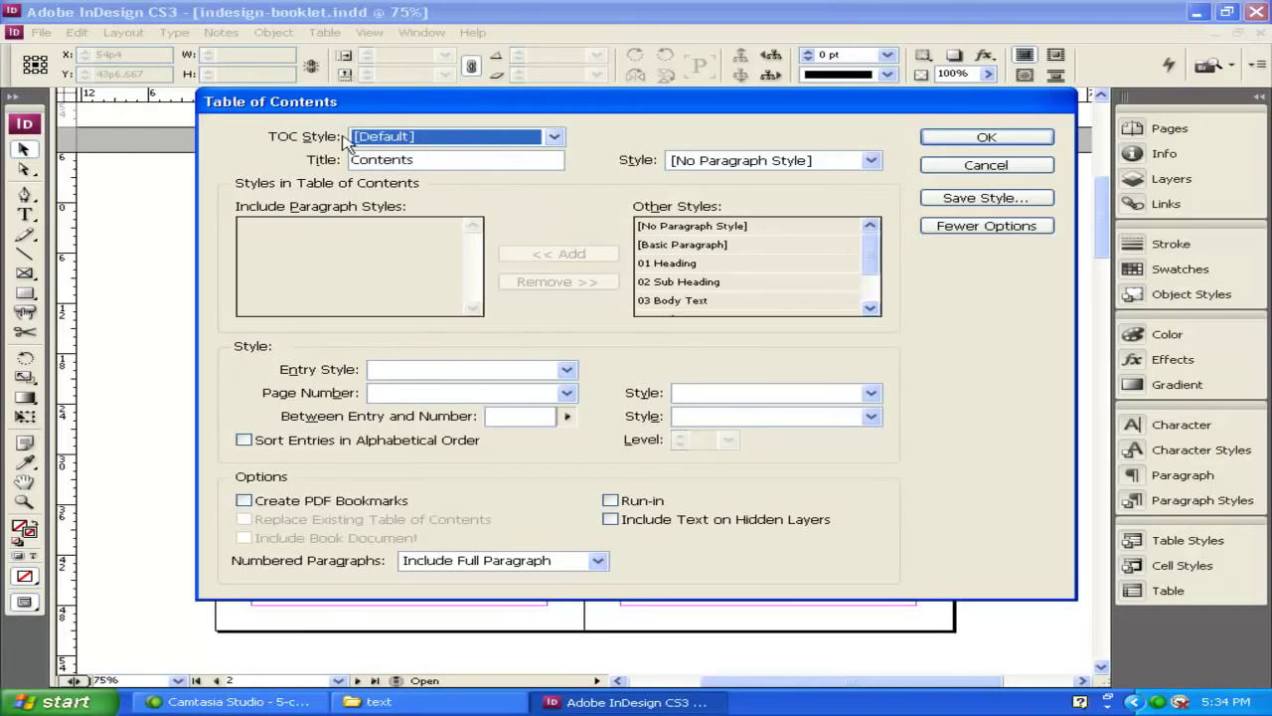
drag(421, 163, 344, 159)
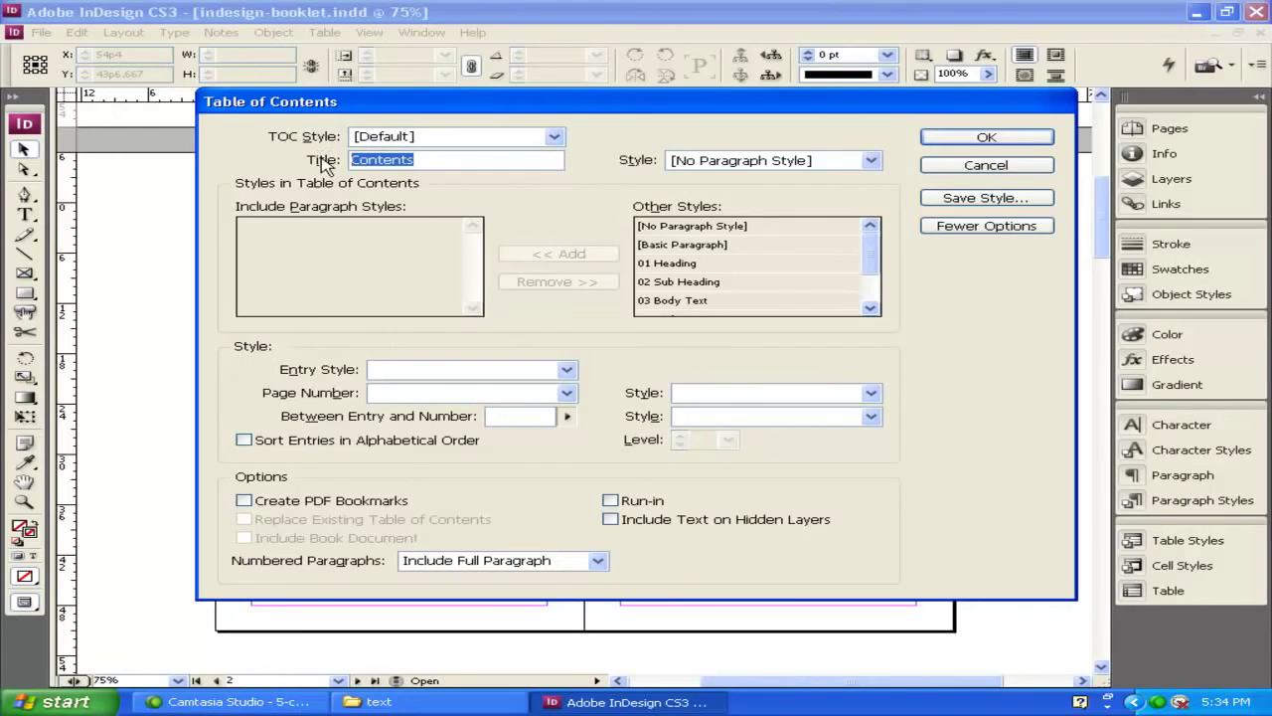
text(Table of)
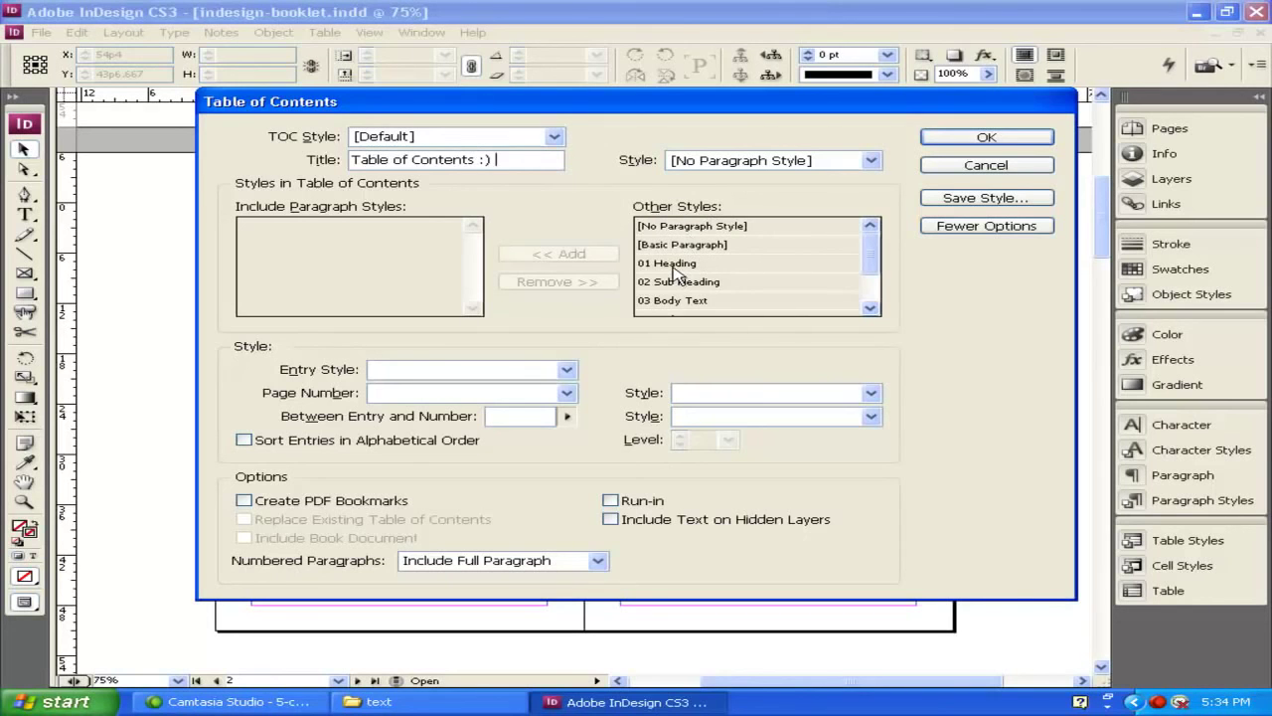
Include the "01 Heading" and "02 Sub Heading" paragraph styles in the table of contents.
click(668, 264)
click(569, 255)
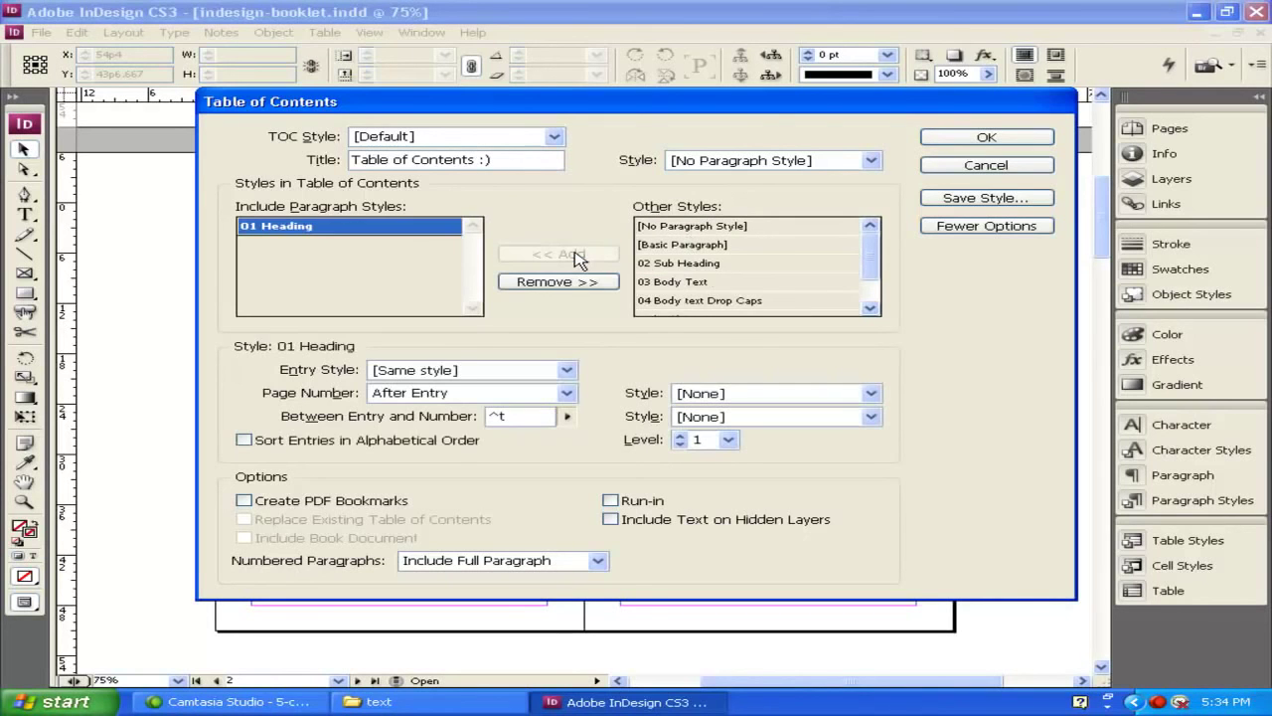
click(672, 265)
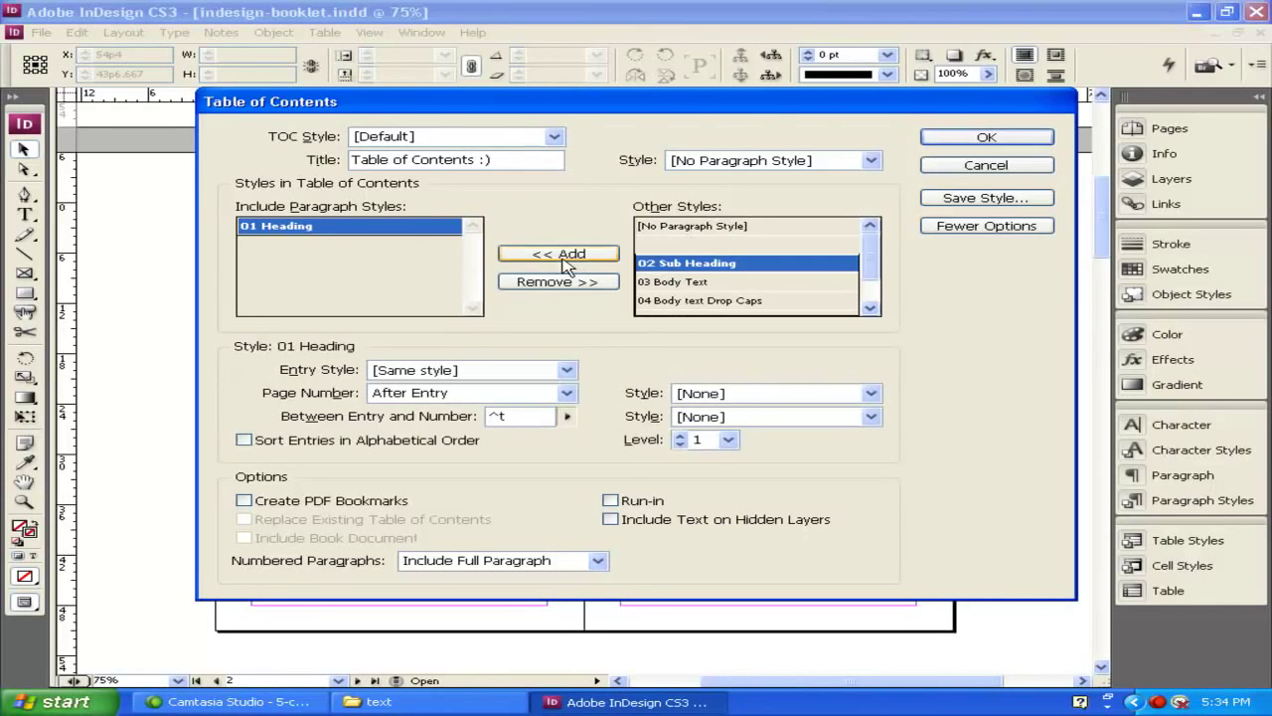
click(563, 258)
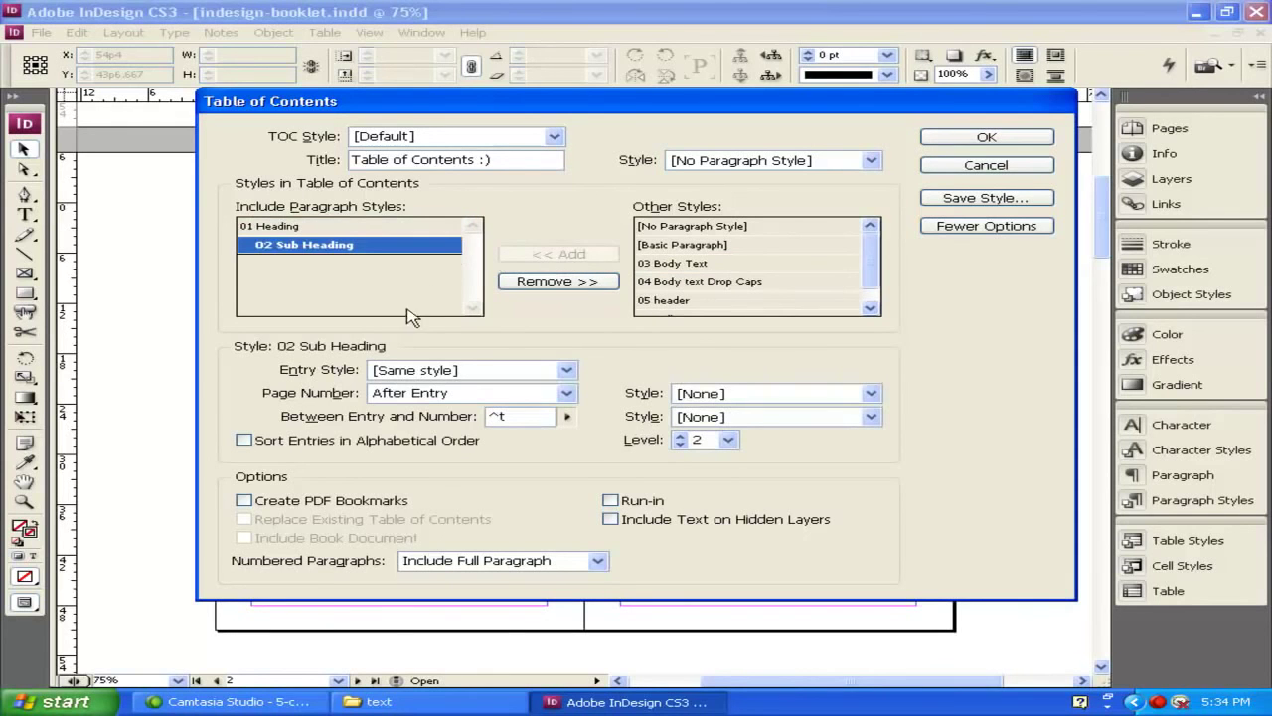
Review the Entry Style and Page Number choices for the "01 Heading" style, keeping [Same style] and After Entry.
click(303, 226)
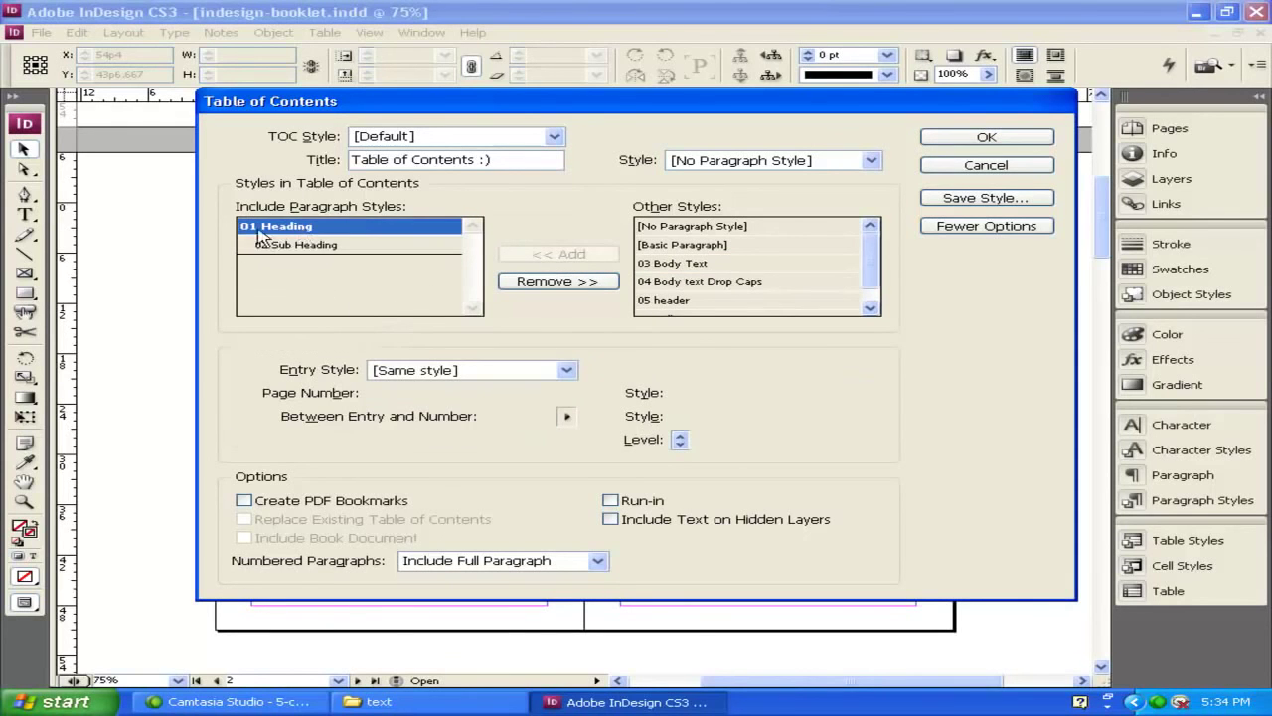
click(438, 374)
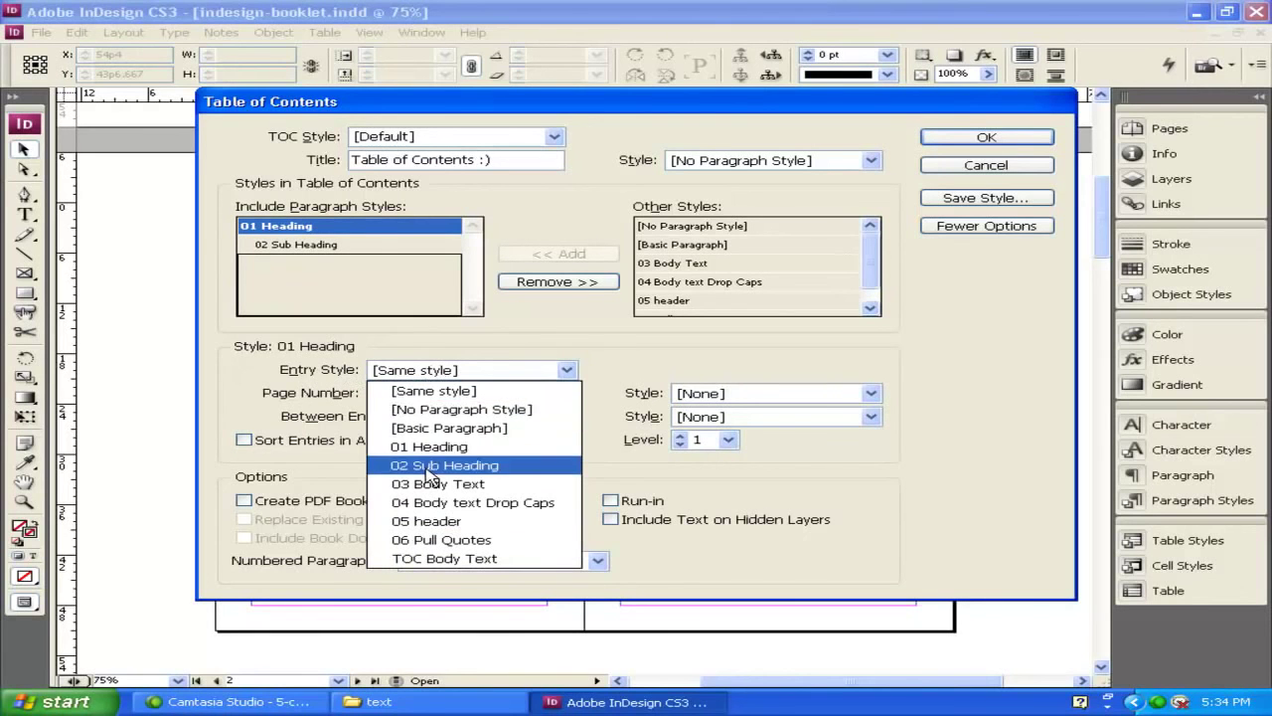
click(425, 345)
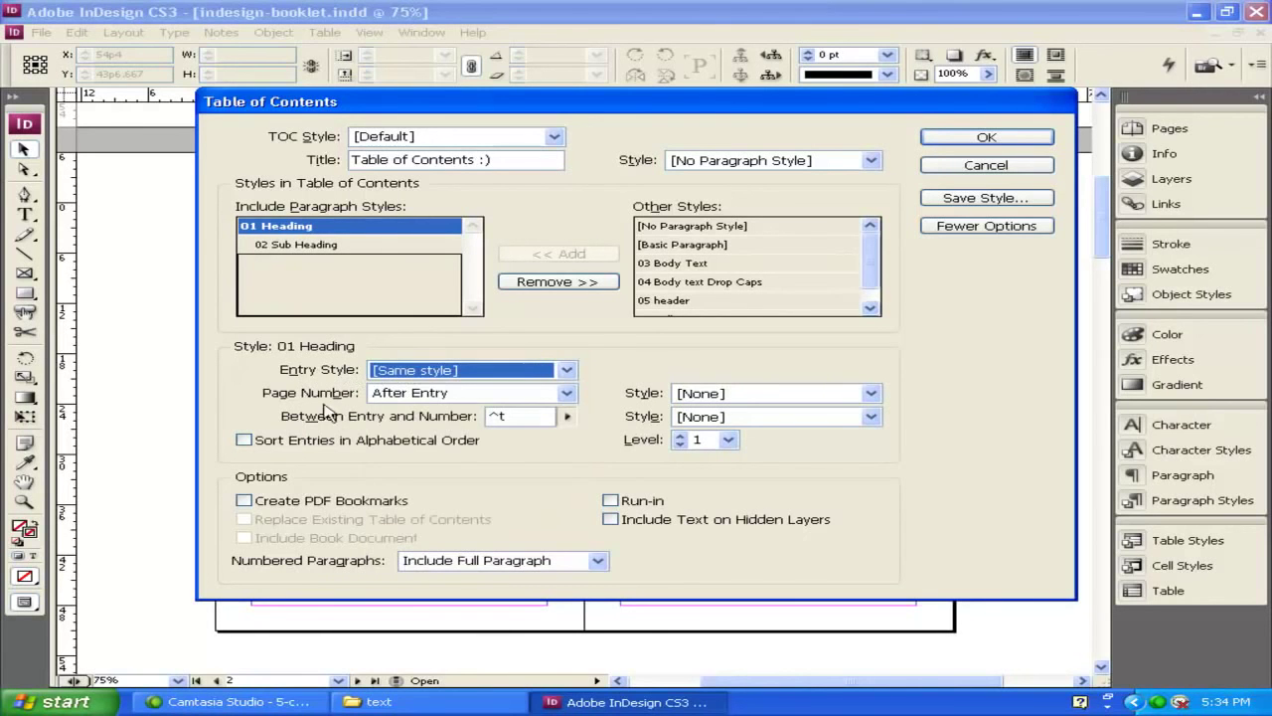
click(444, 397)
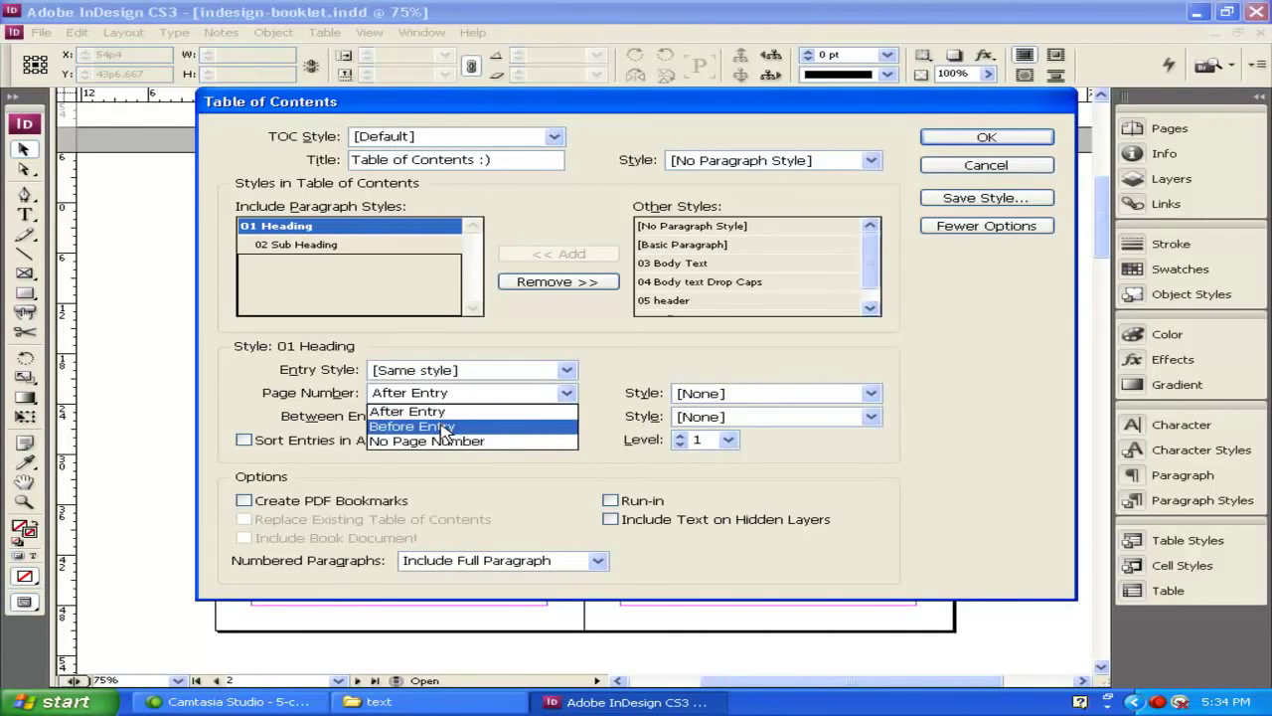
click(439, 417)
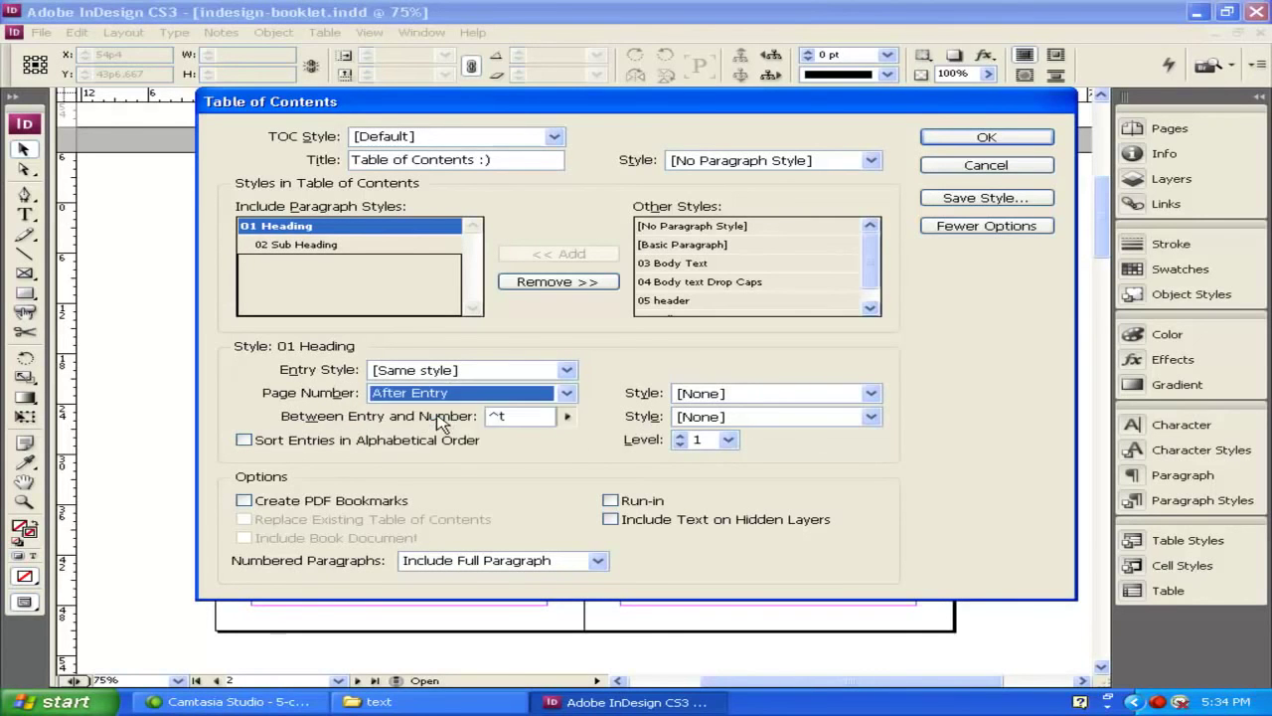
Generate the table of contents with overset text items included, and place it below the header on page 3.
click(997, 138)
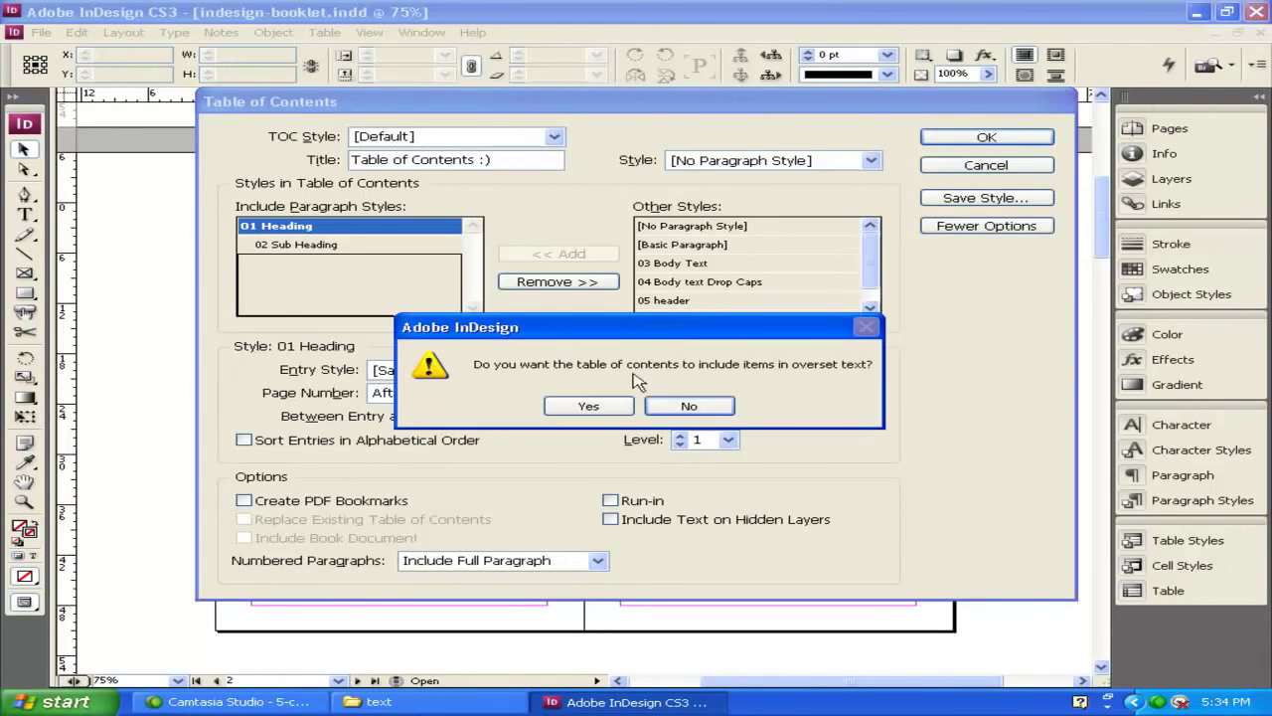
click(589, 407)
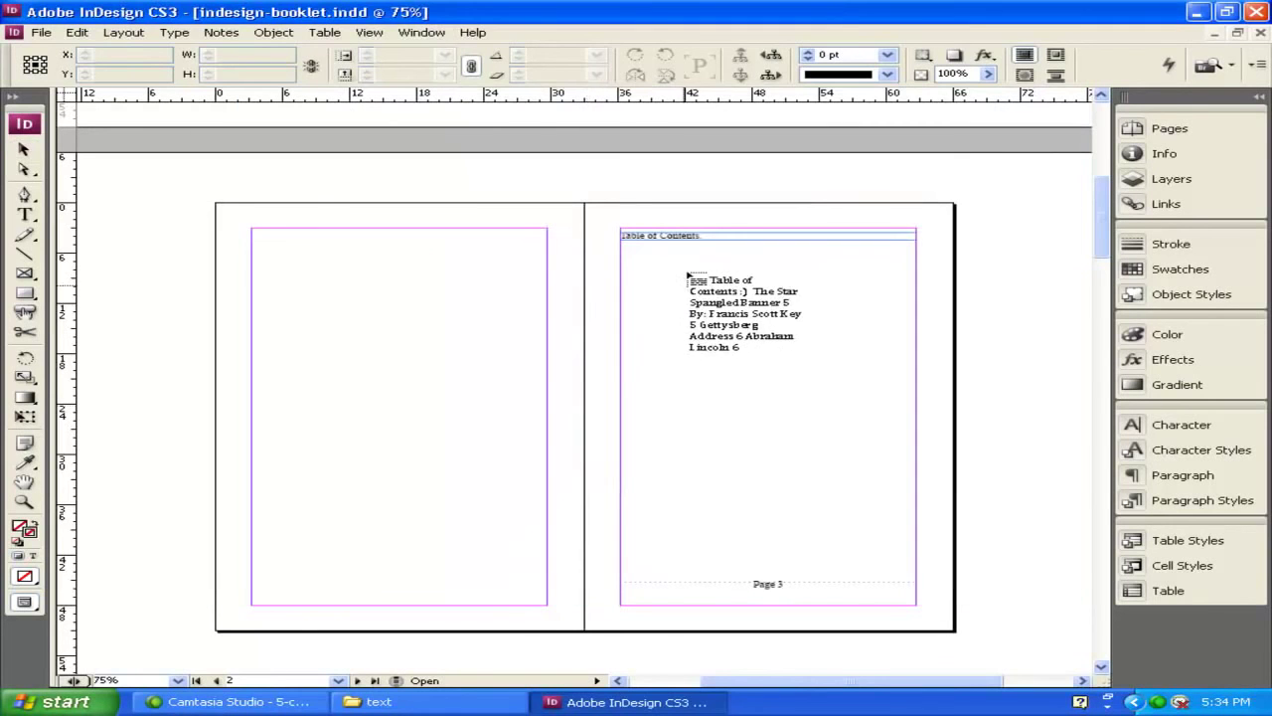
click(628, 259)
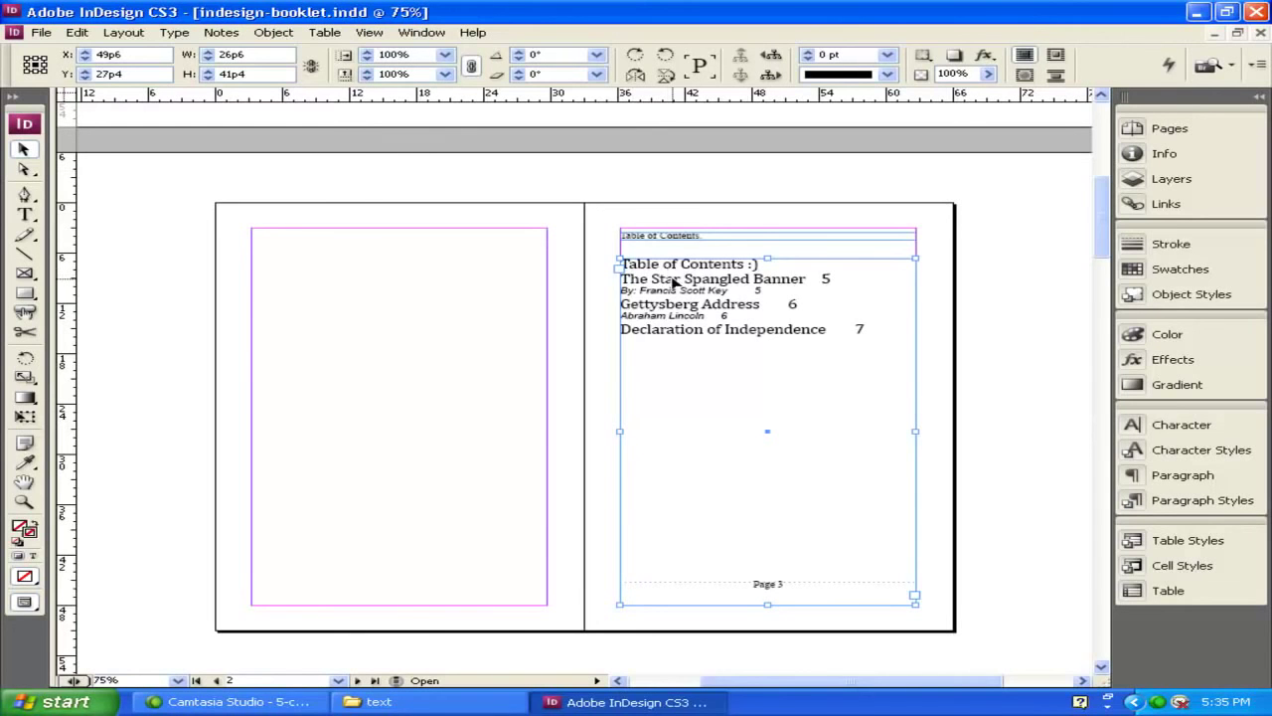
Edit the [Default] table of contents style so that "02 Sub Heading" entries use No Page Number.
click(124, 32)
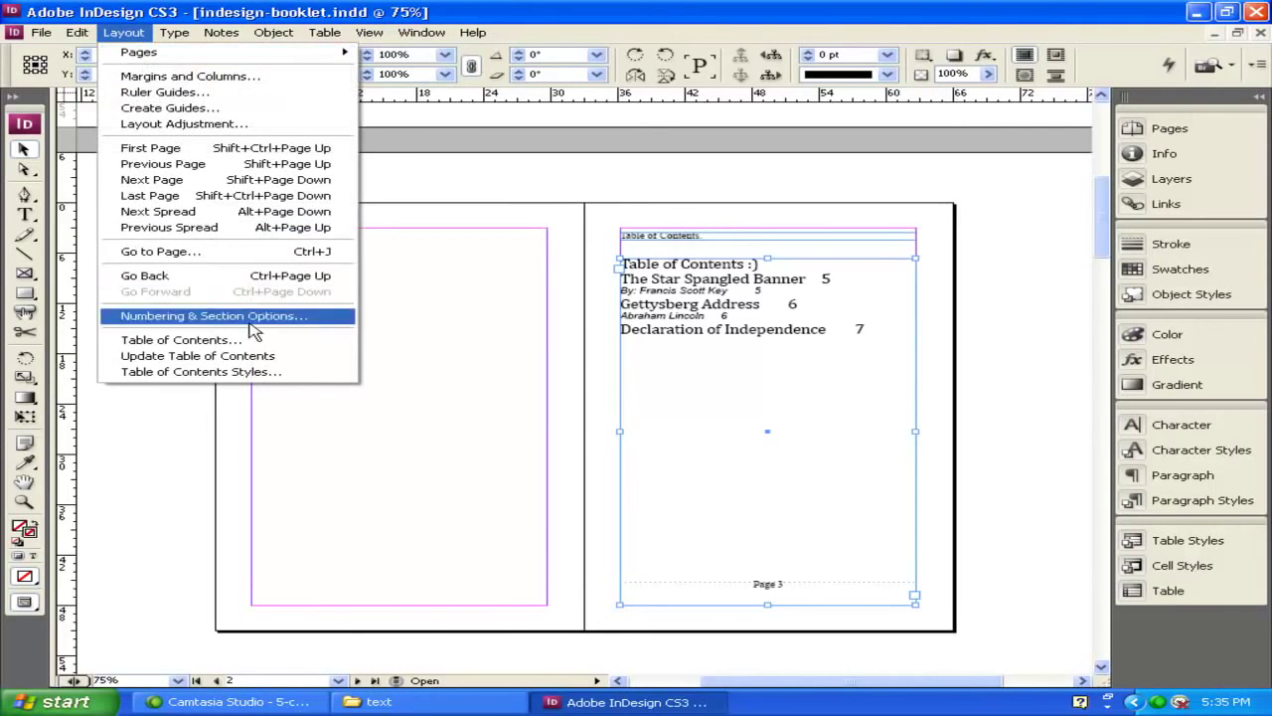
click(282, 372)
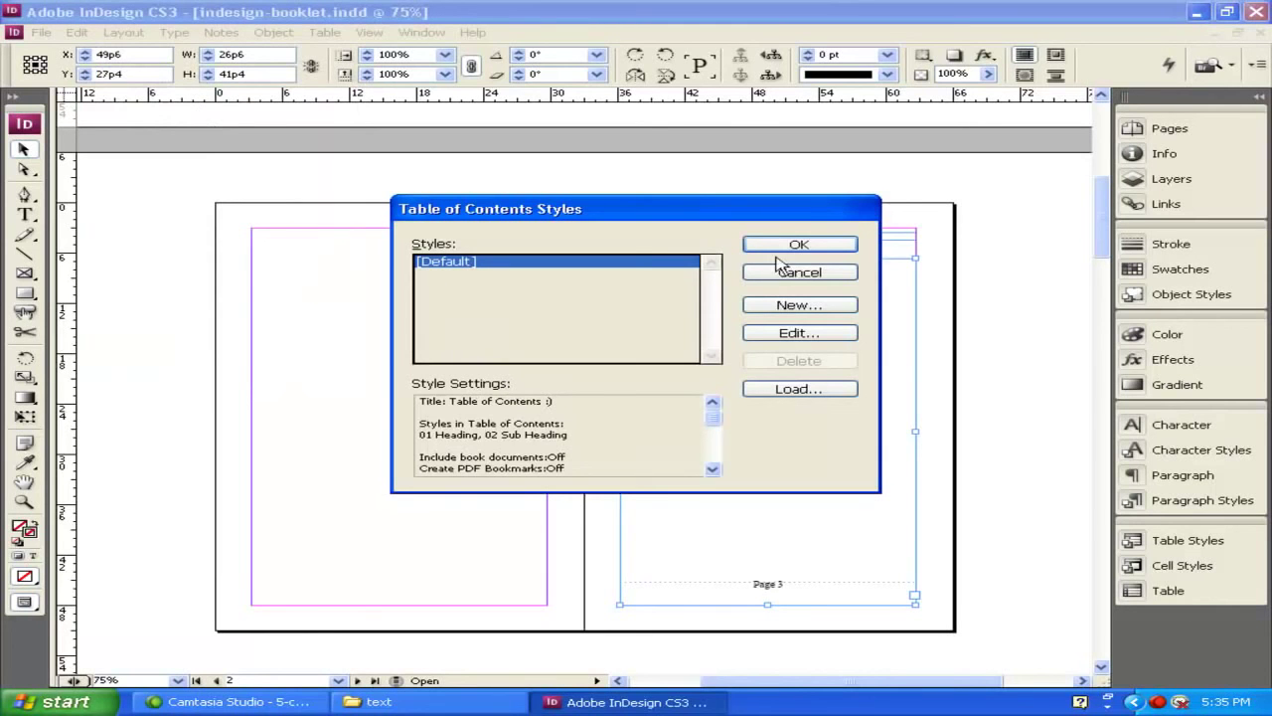
click(804, 338)
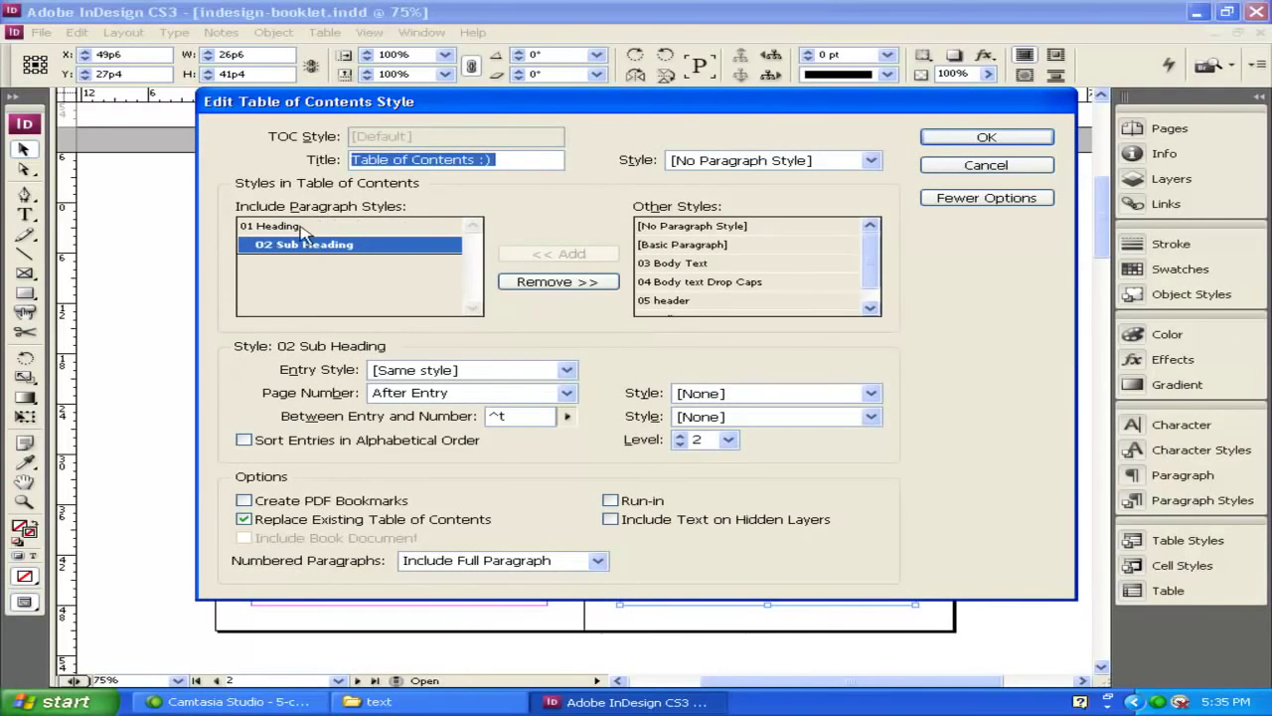
click(467, 392)
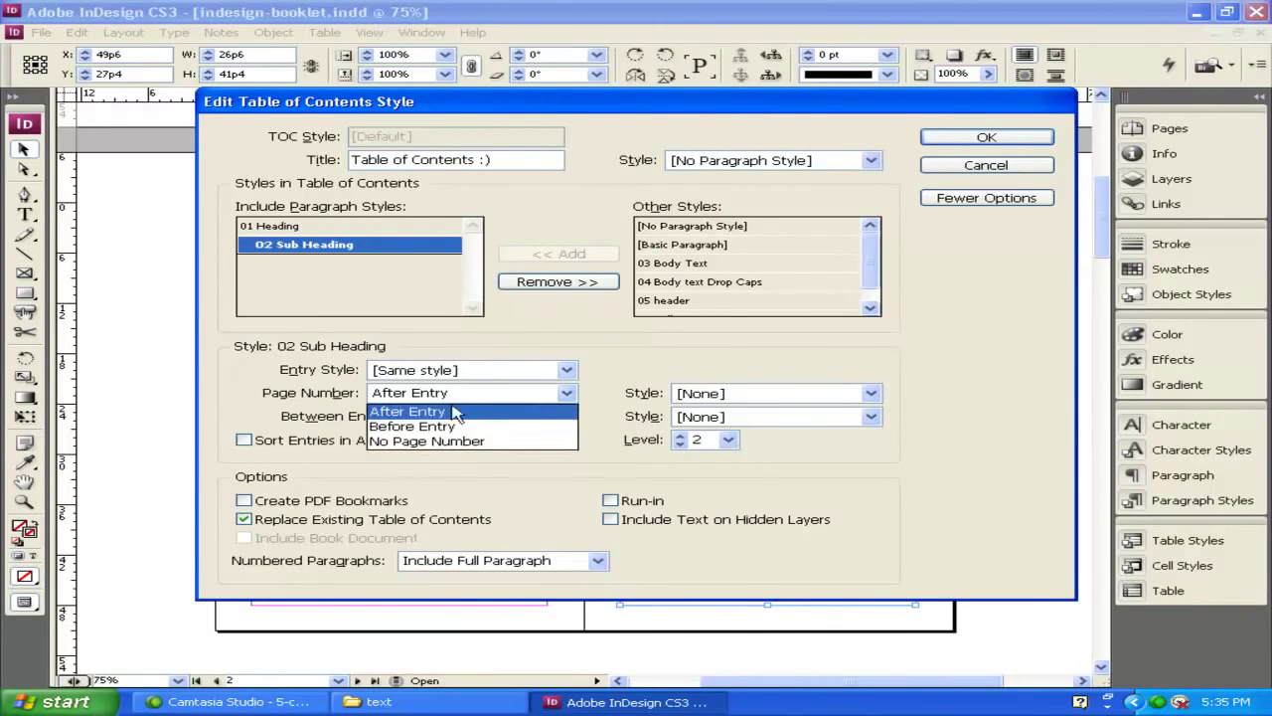
click(442, 441)
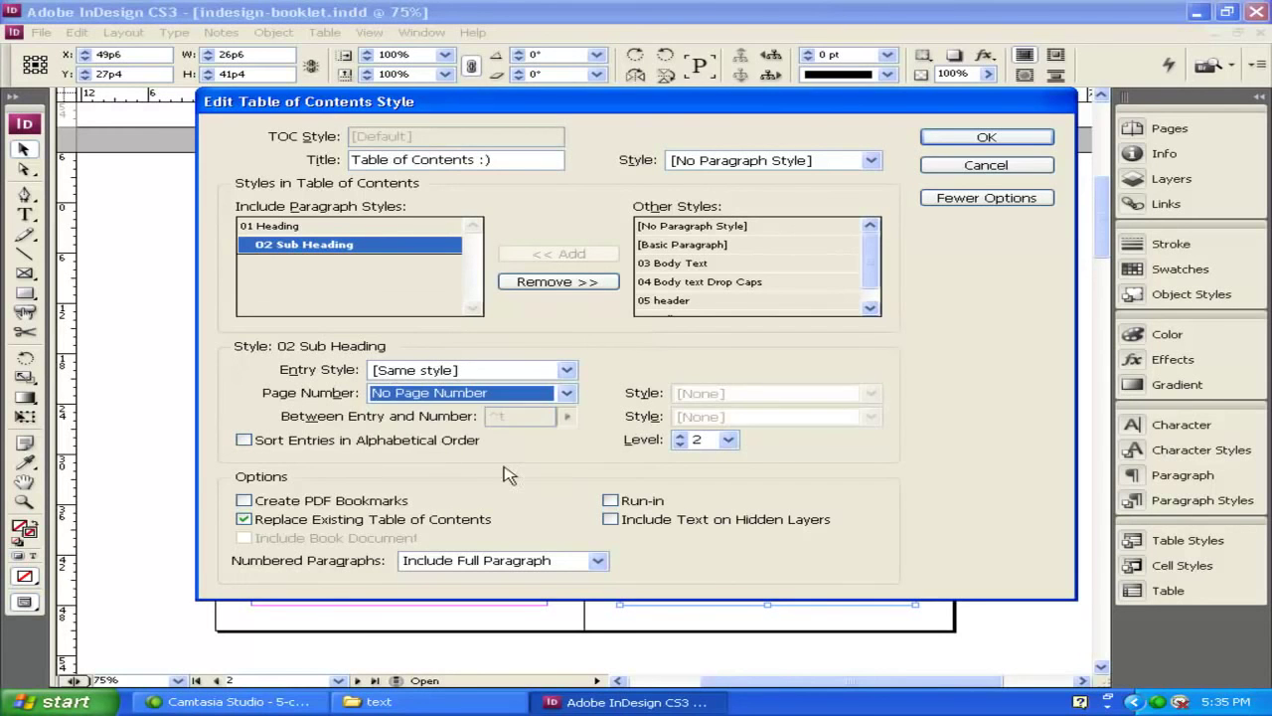
click(979, 138)
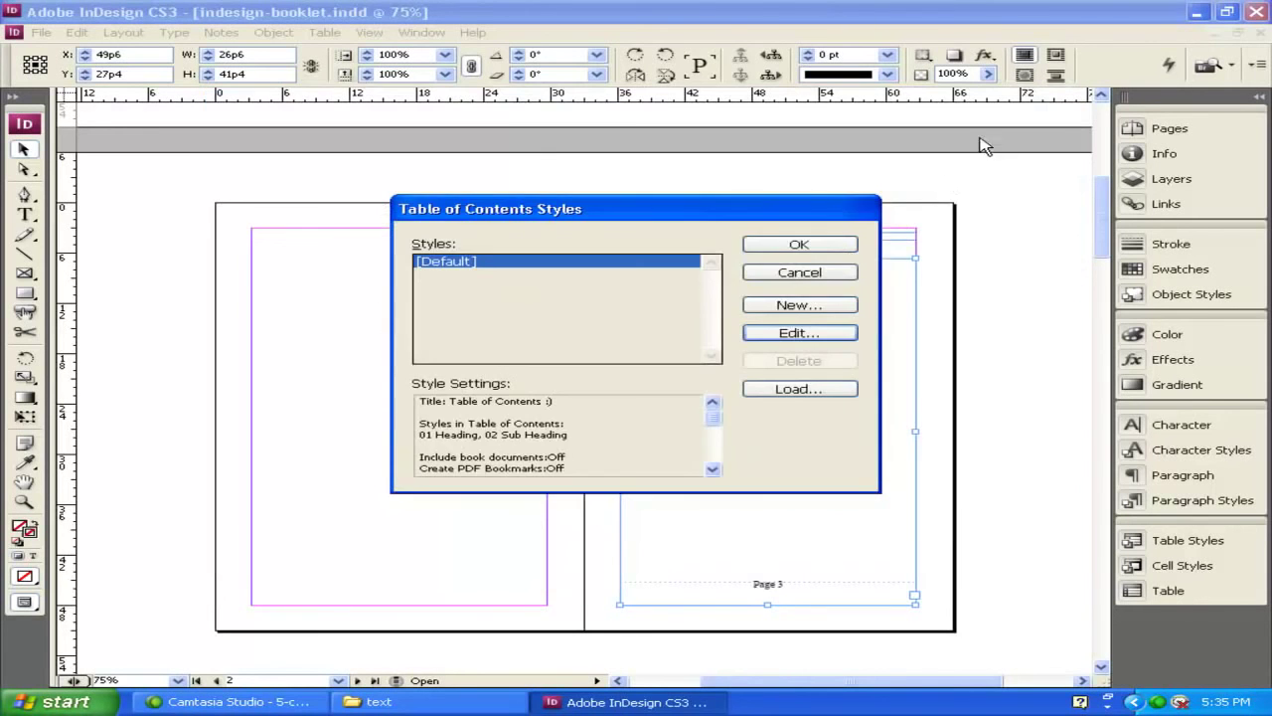
click(795, 247)
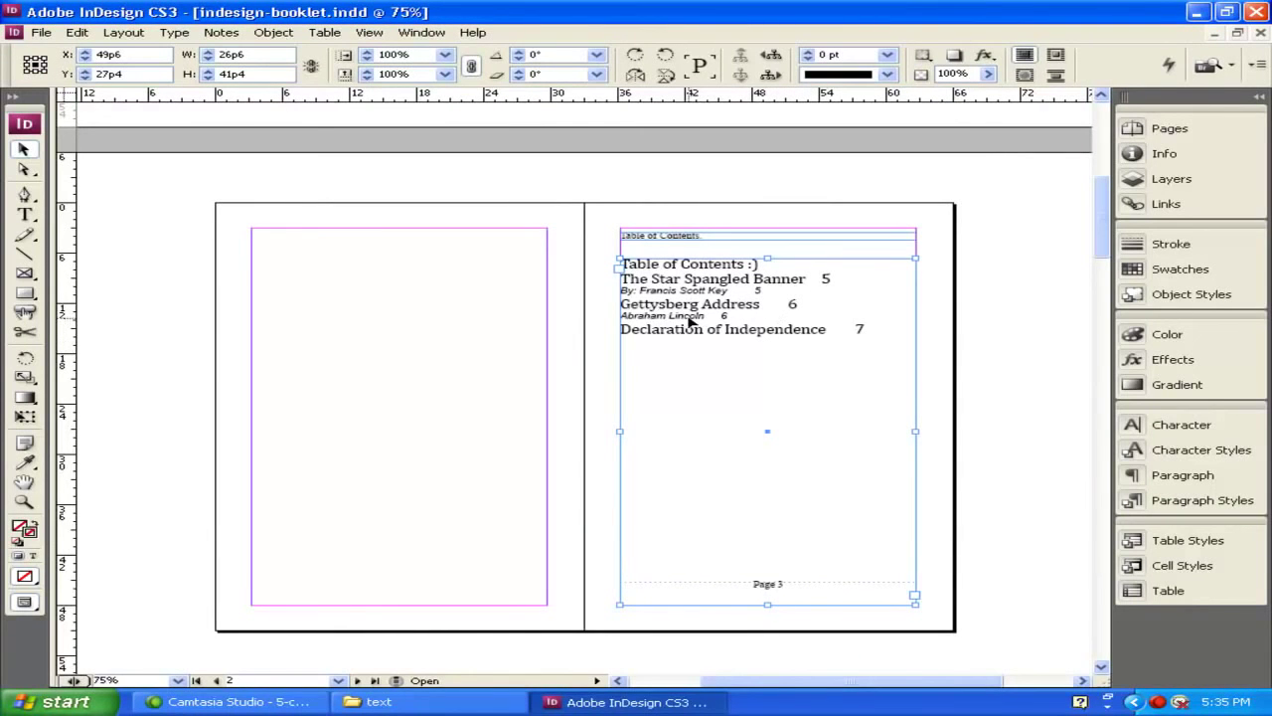
Remove "02 Sub Heading" from the paragraph styles included in the [Default] table of contents style.
click(123, 31)
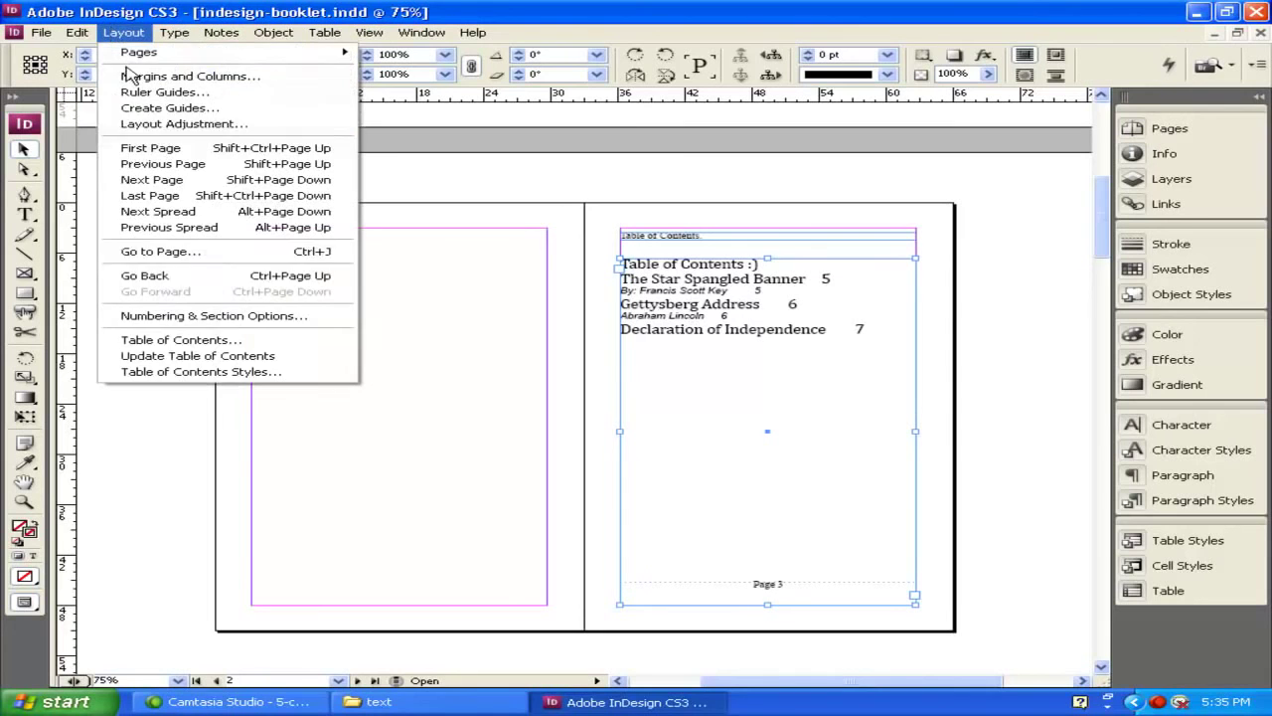
click(227, 372)
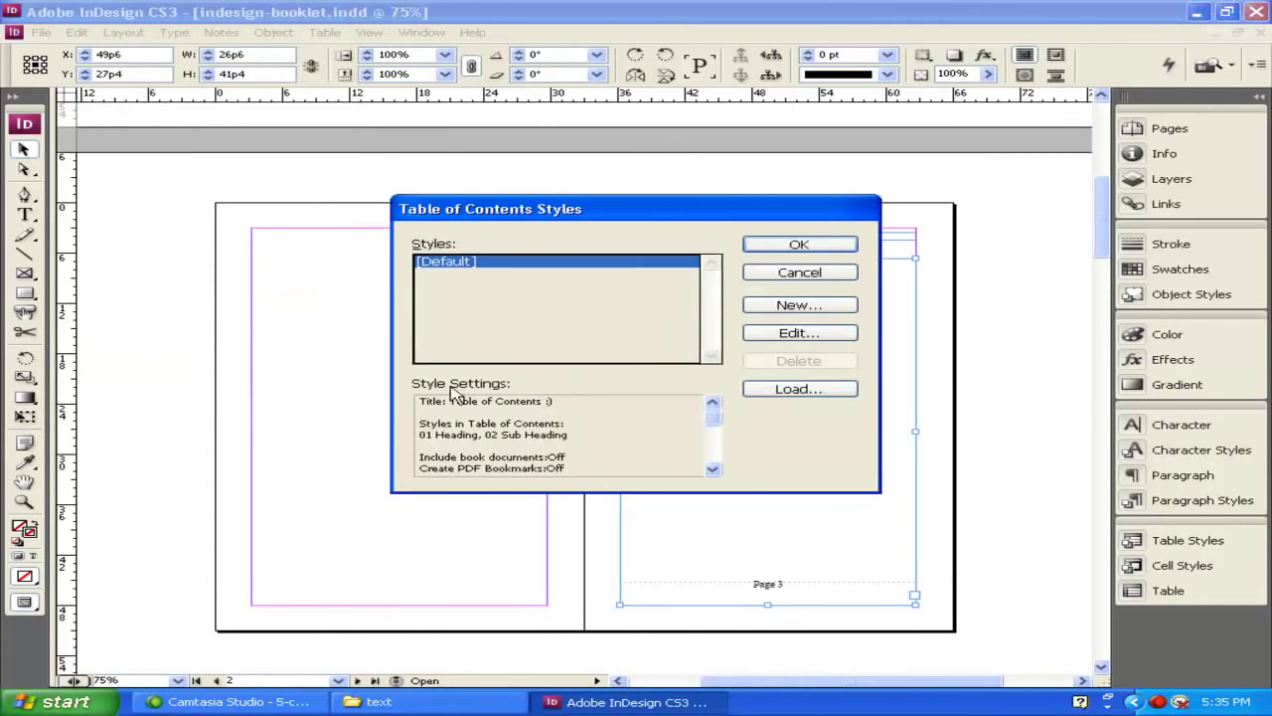
click(818, 338)
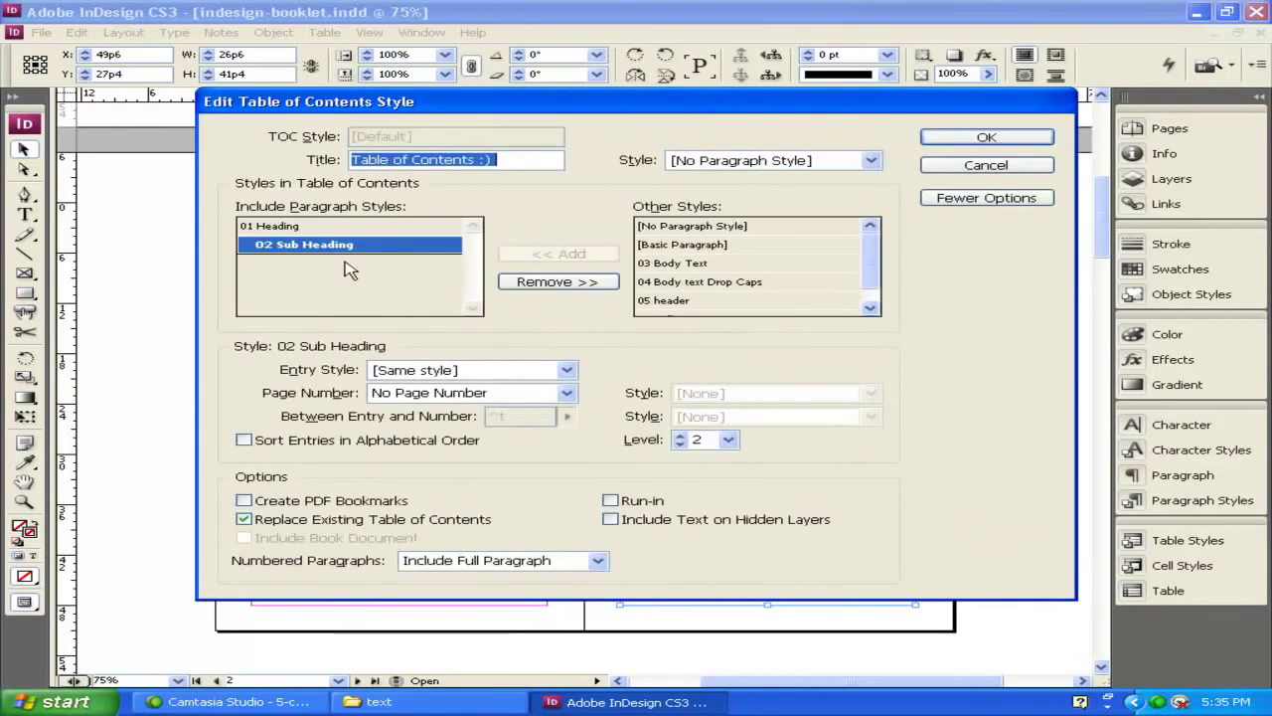
click(328, 249)
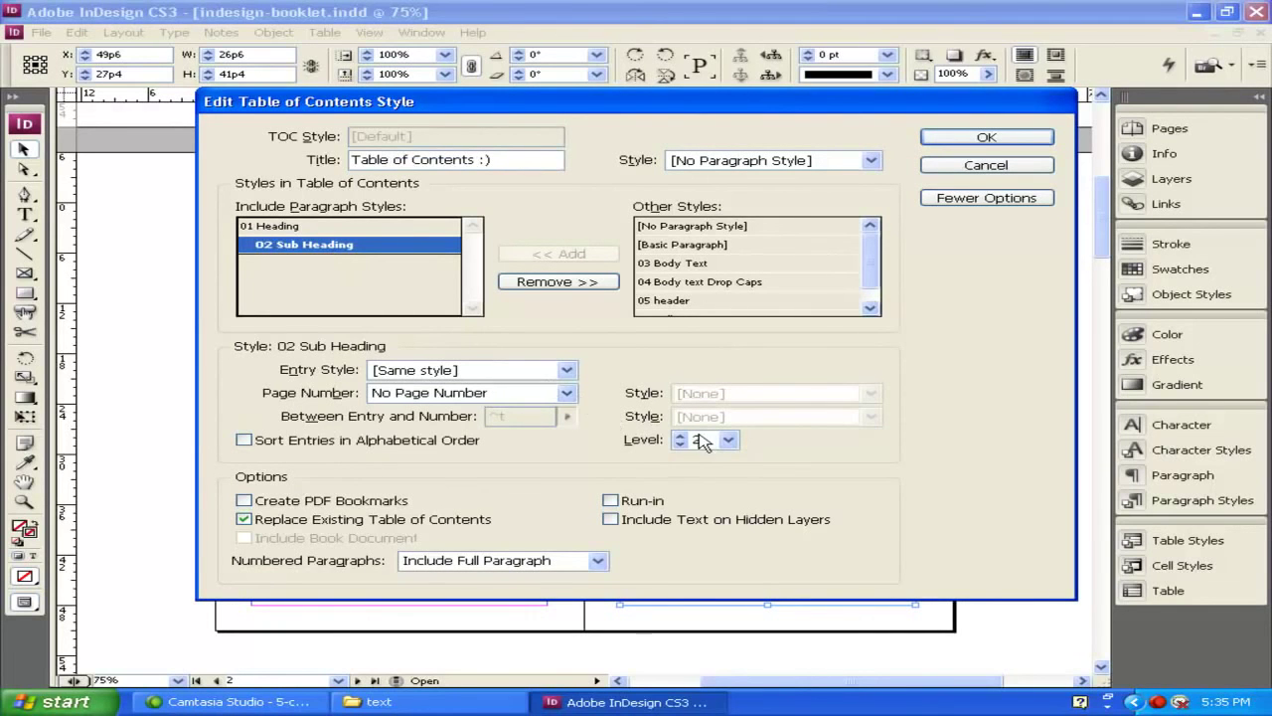
click(535, 283)
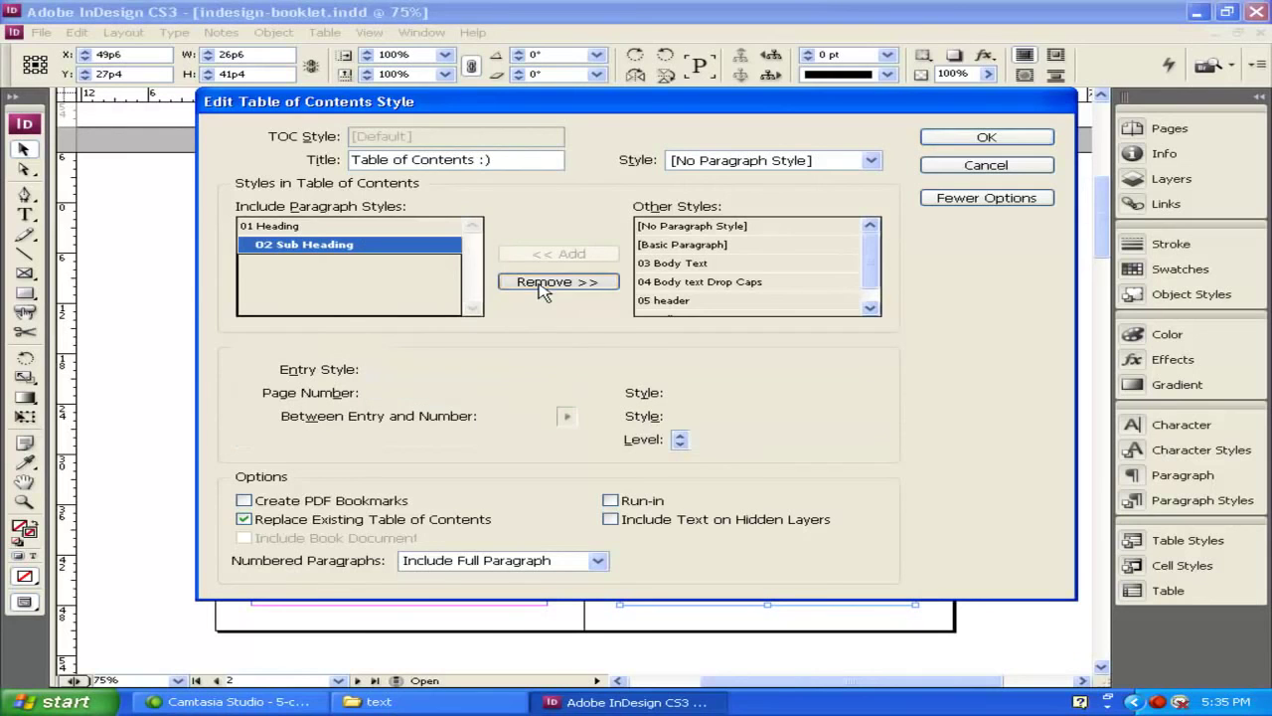
click(377, 227)
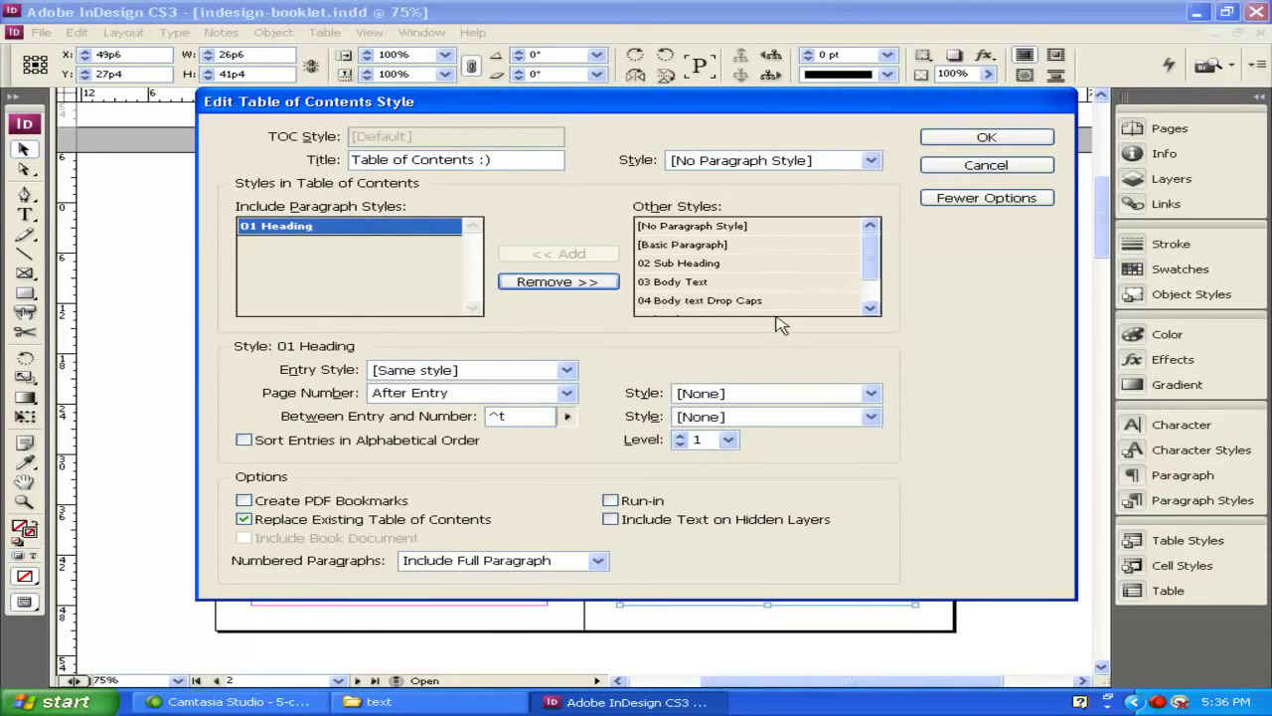
click(959, 144)
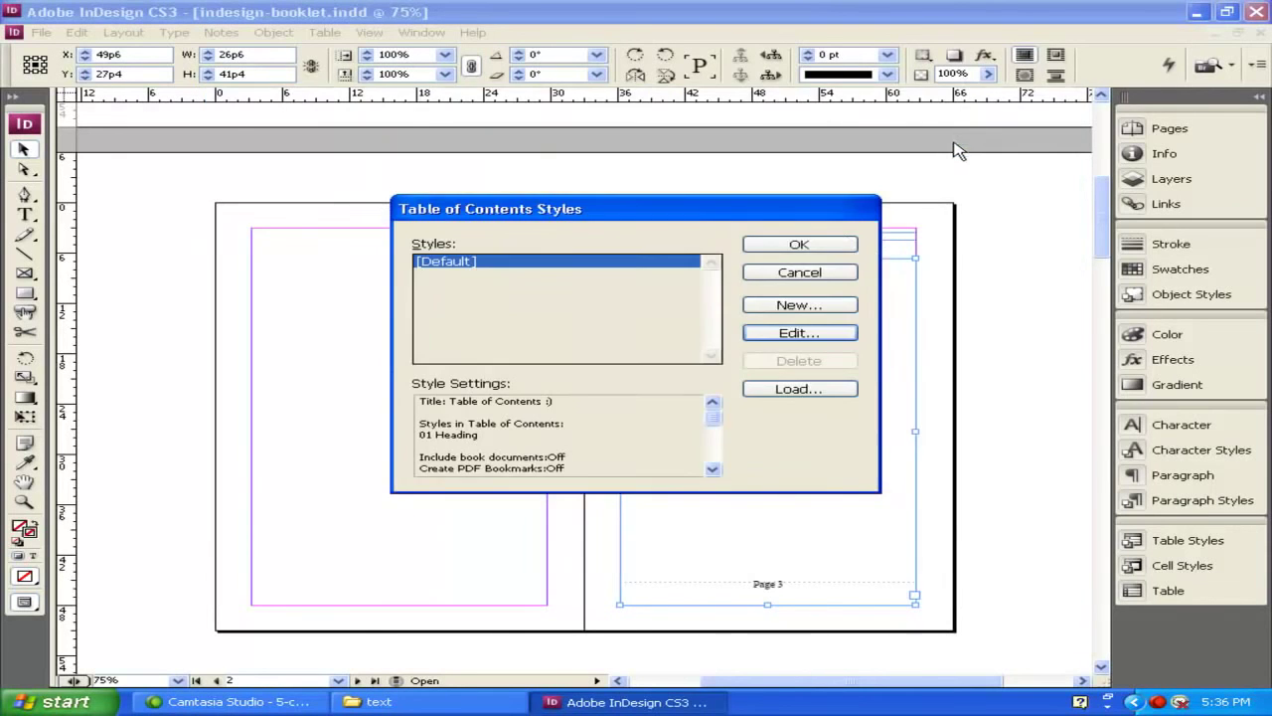
click(801, 243)
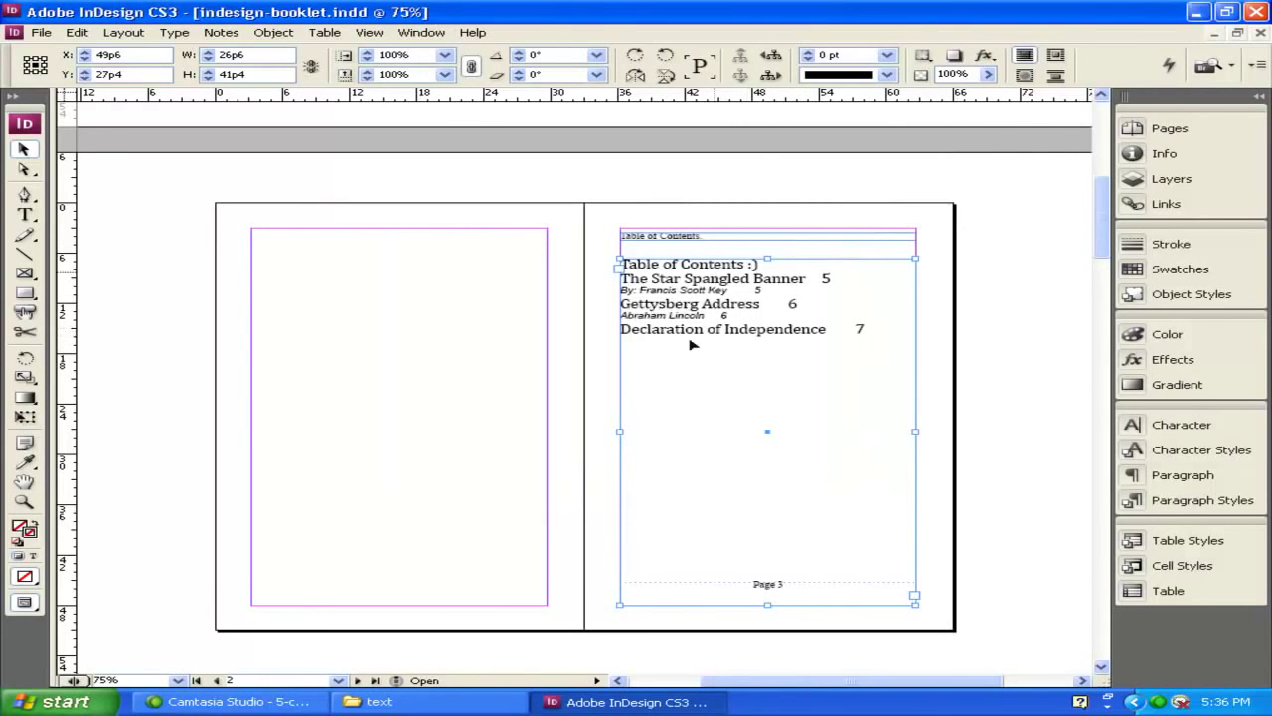
Update the table of contents on page 3, including items in overset text.
click(123, 32)
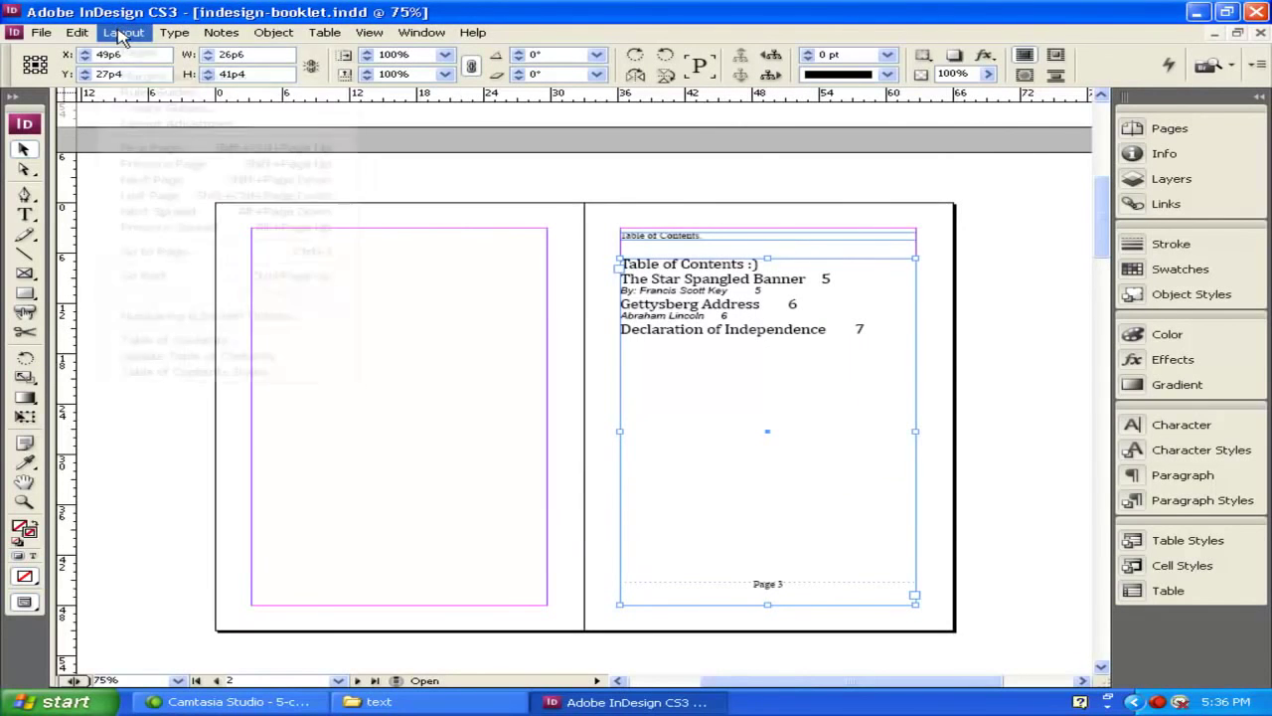
click(226, 358)
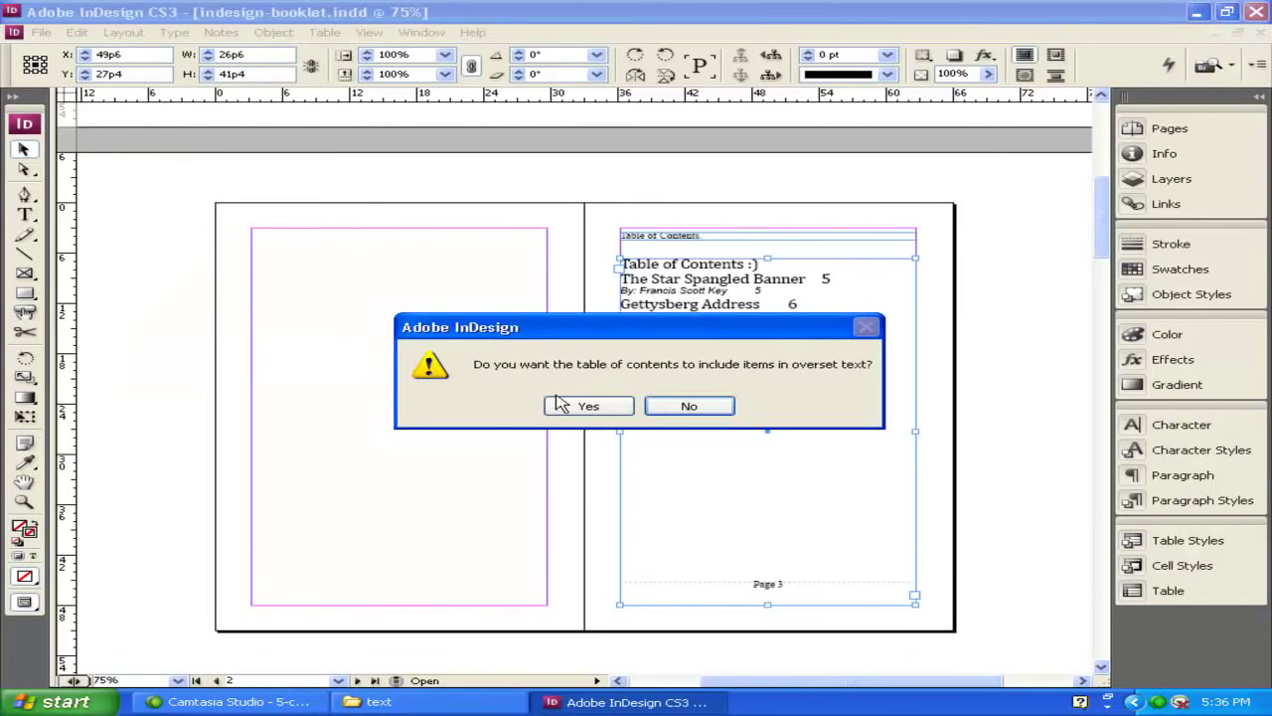
click(587, 408)
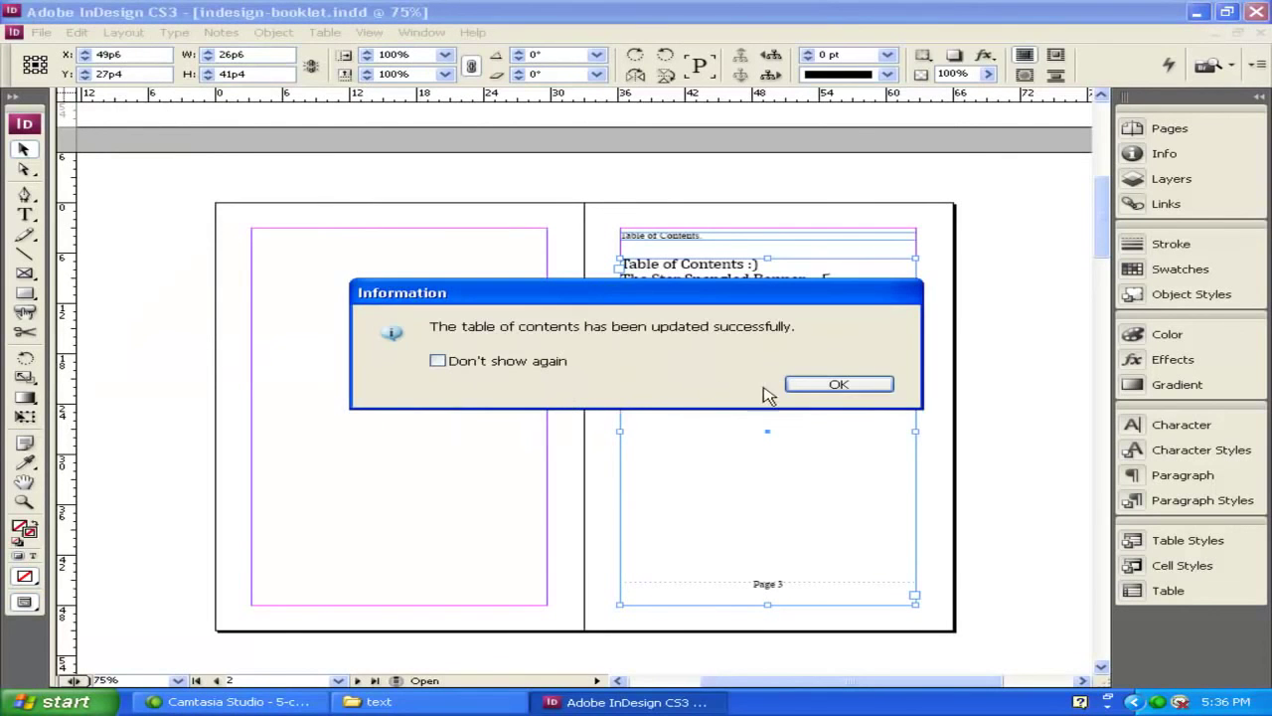
click(838, 385)
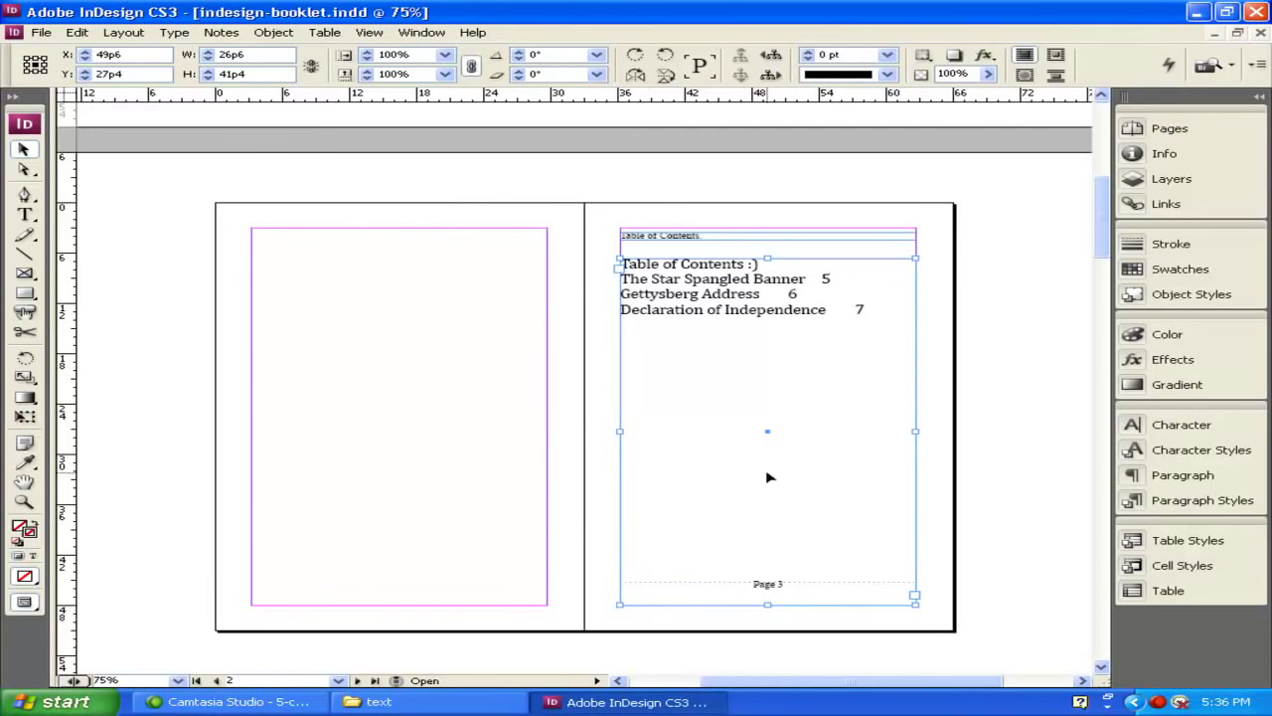
mouse_move(1103, 243)
mouse_down()
mouse_move(1107, 417)
mouse_move(1105, 218)
mouse_up()
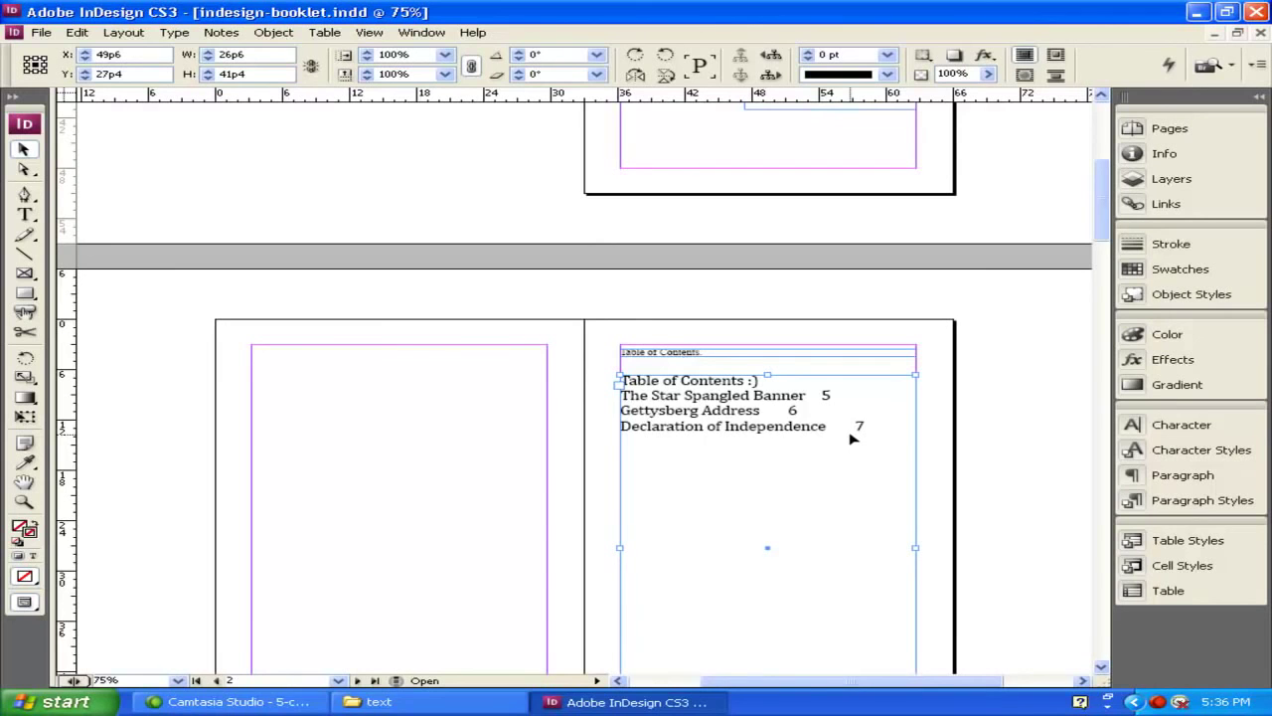
drag(1107, 248, 1105, 297)
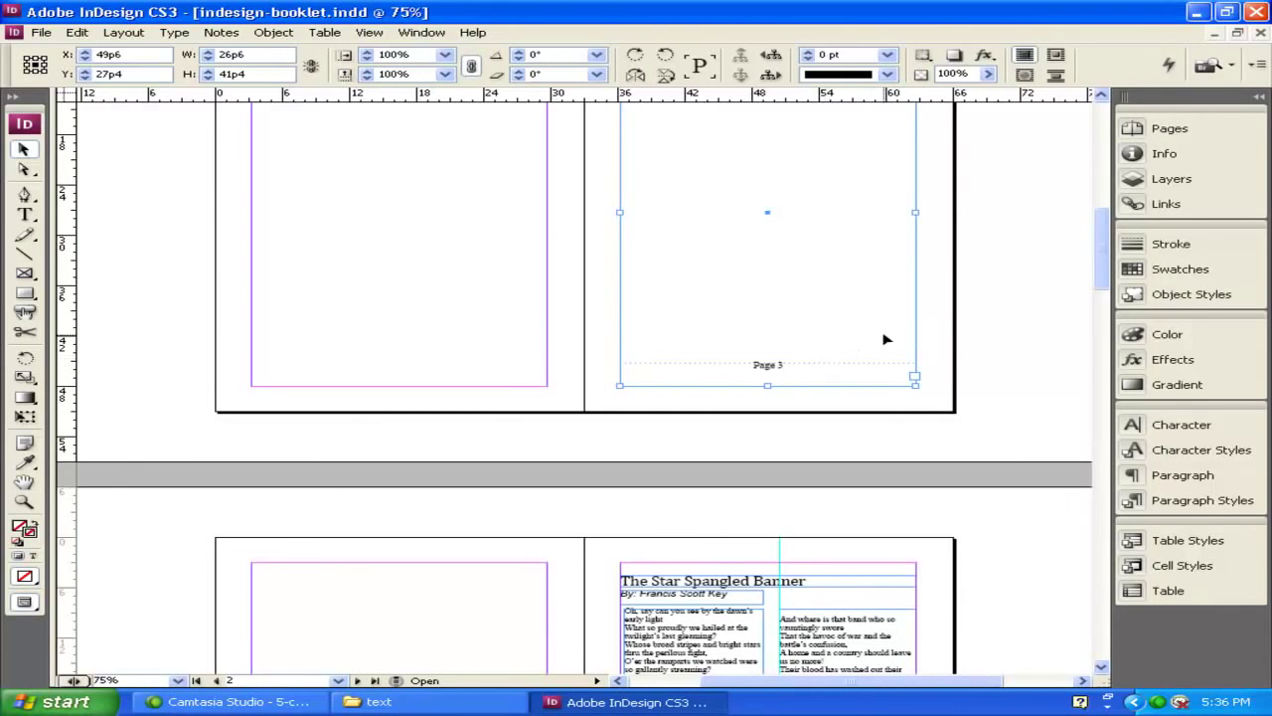
key(F11)
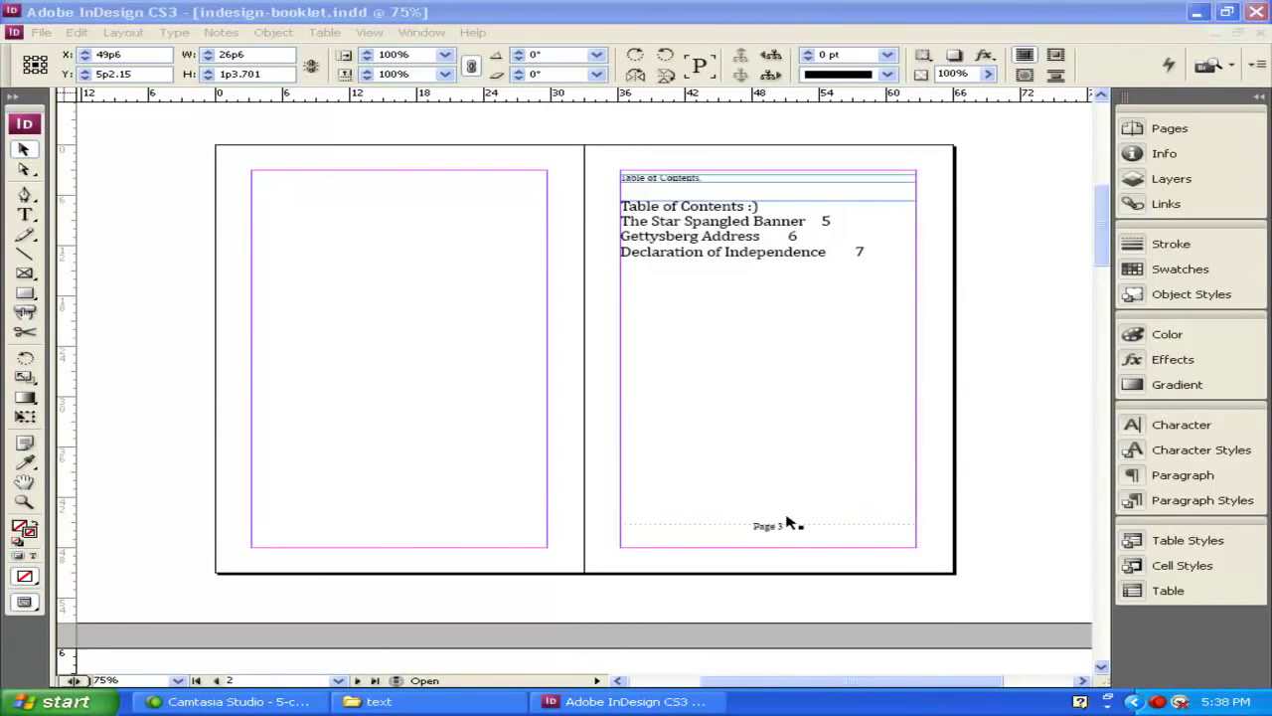
drag(1110, 243, 1110, 319)
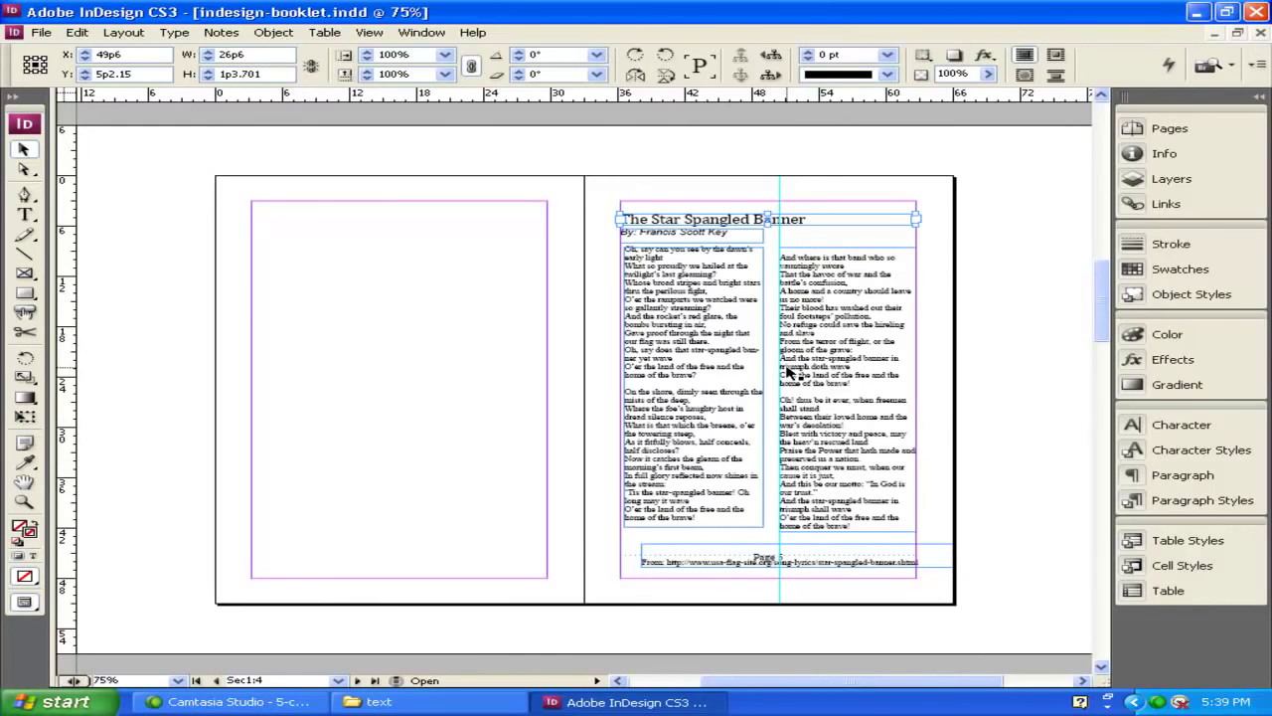
drag(1103, 328, 1109, 256)
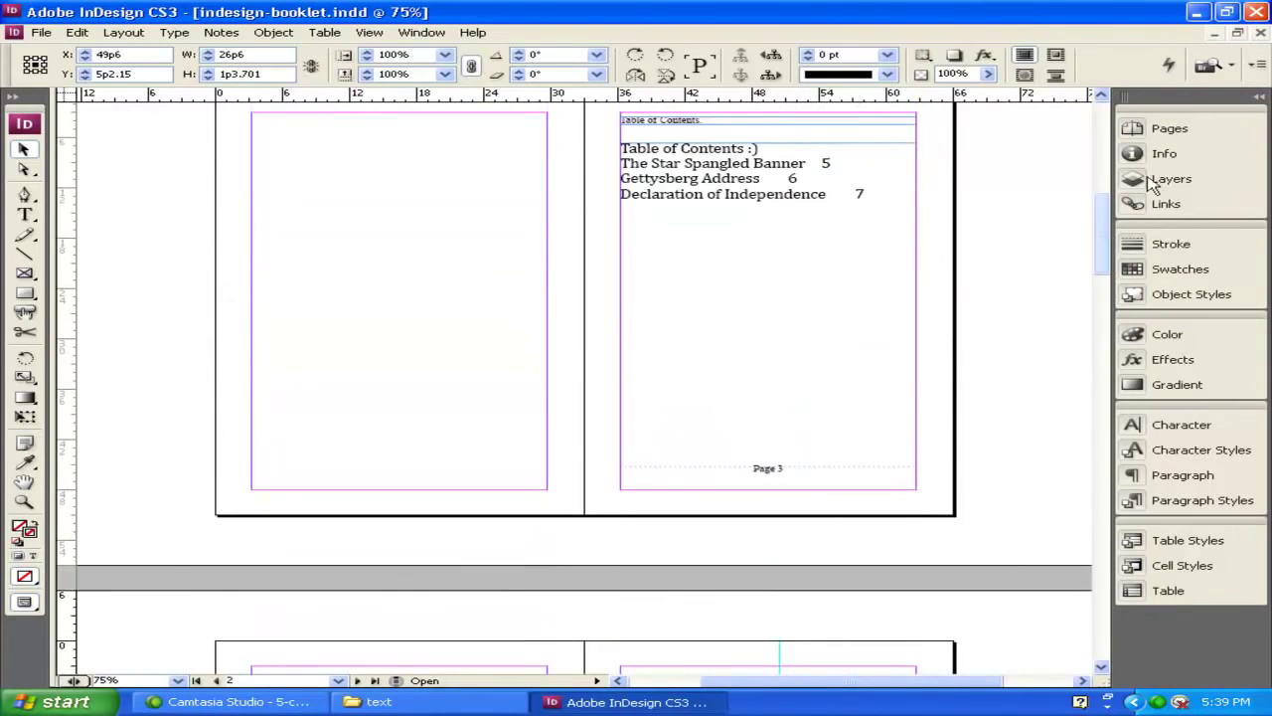
Start a new section on page 5, the Star Spangled Banner page, with page numbering starting at 1.
click(1169, 129)
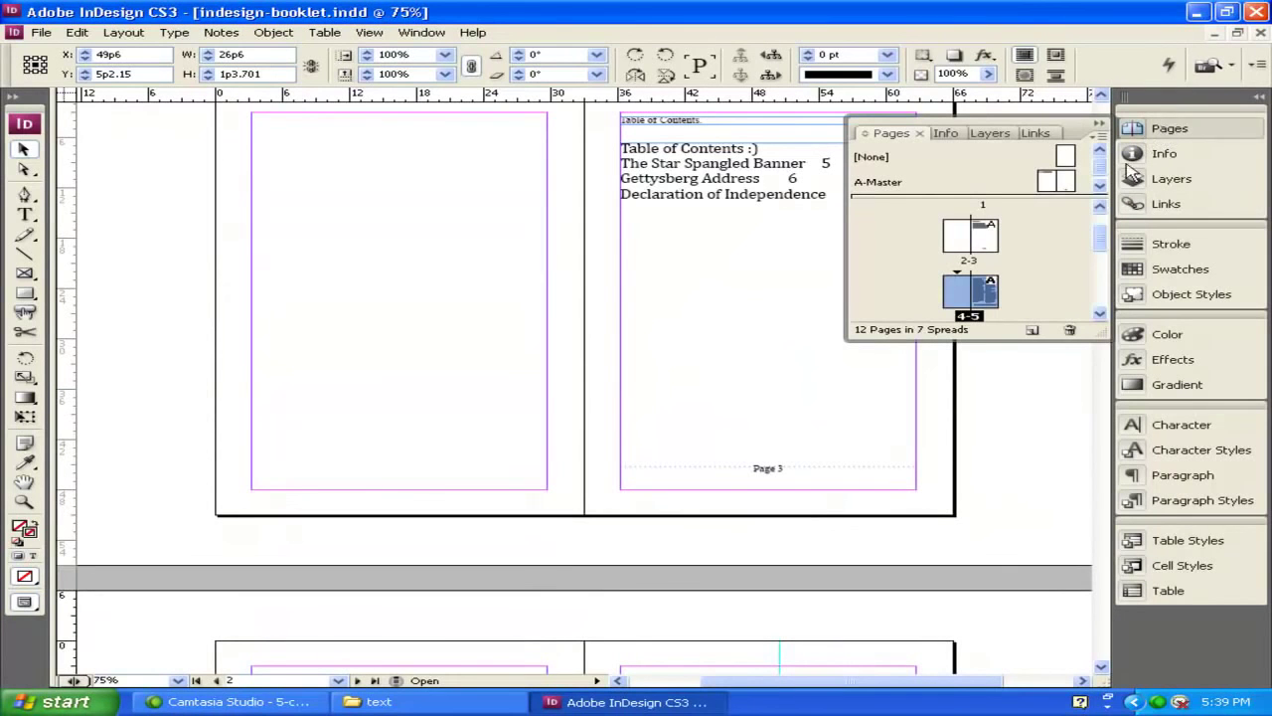
right_click(993, 298)
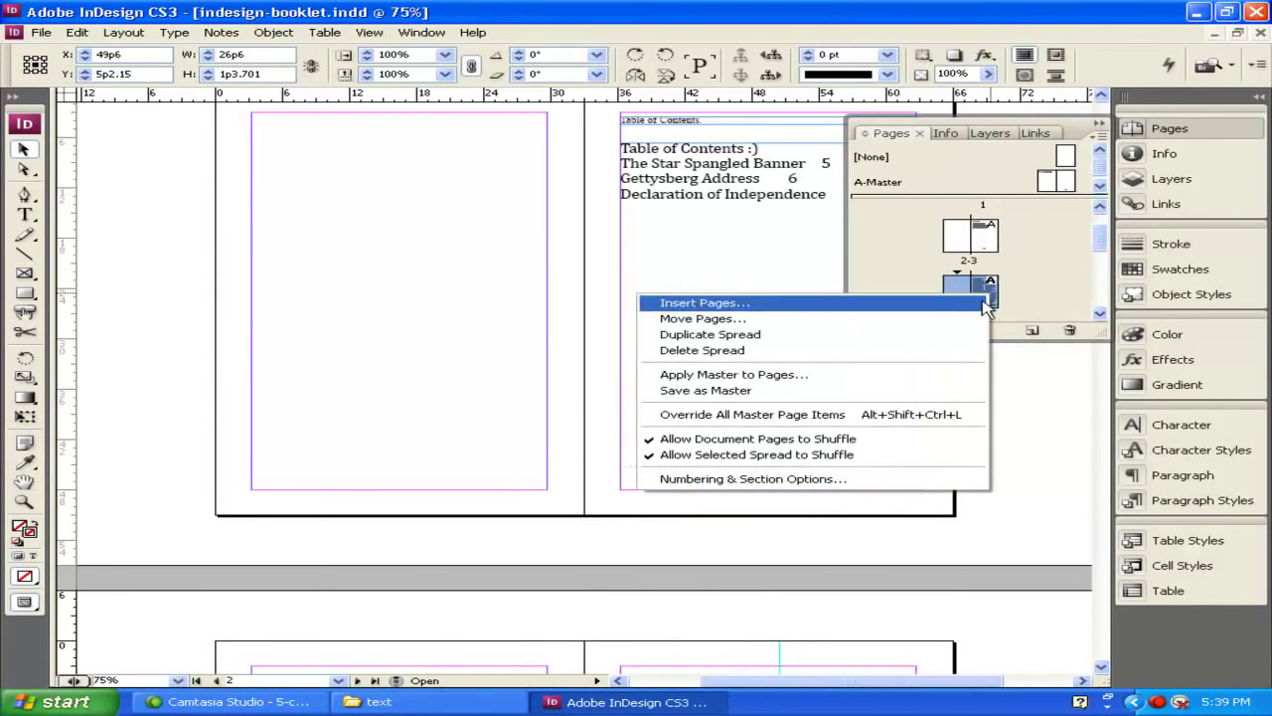
click(845, 481)
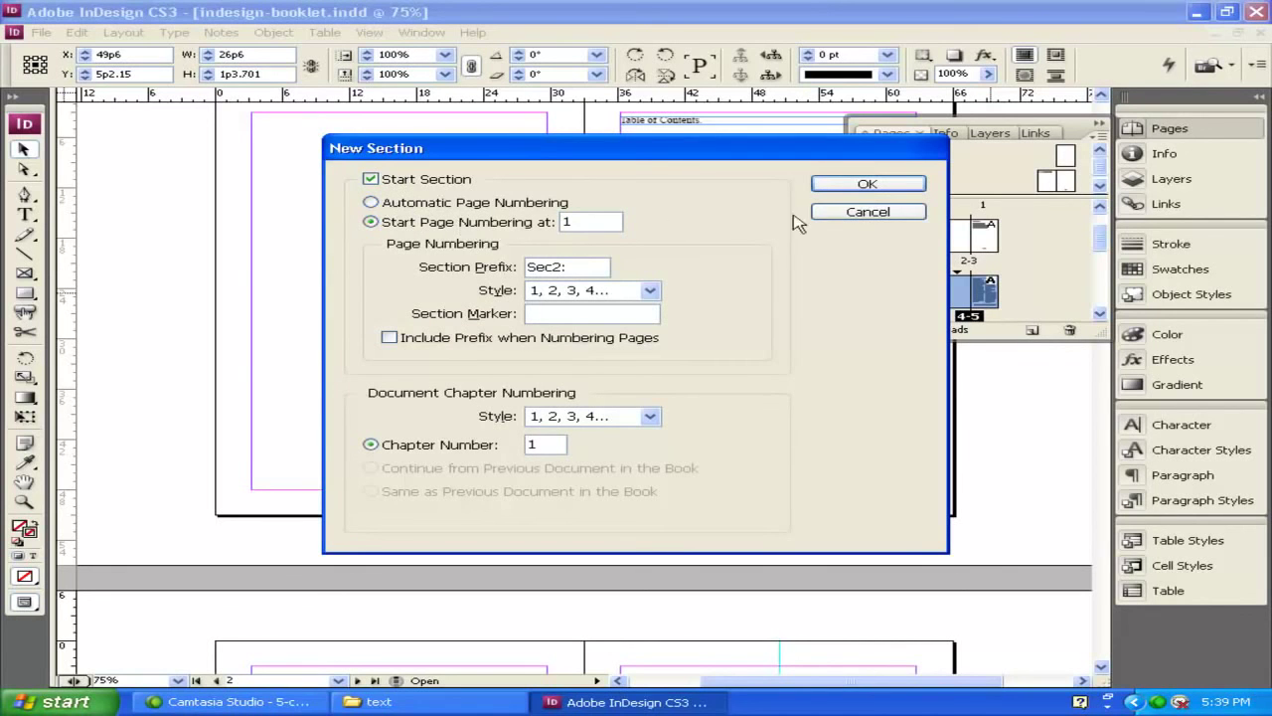
click(863, 187)
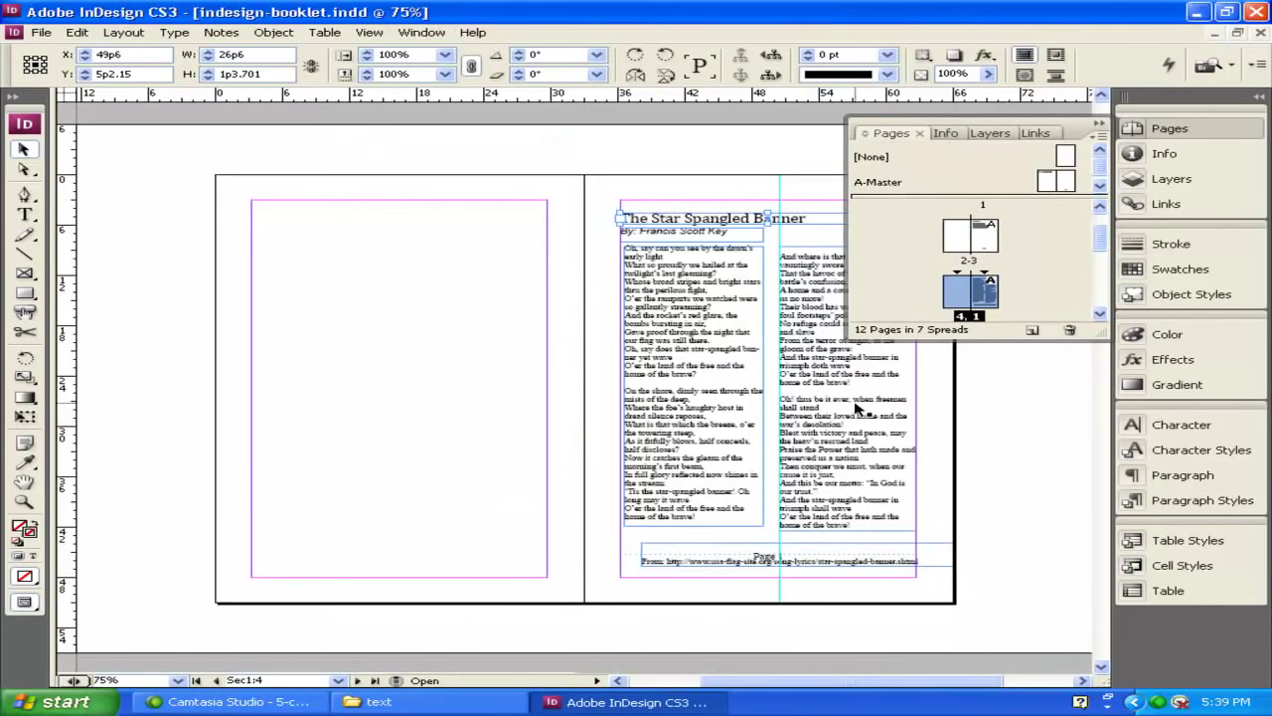
click(902, 472)
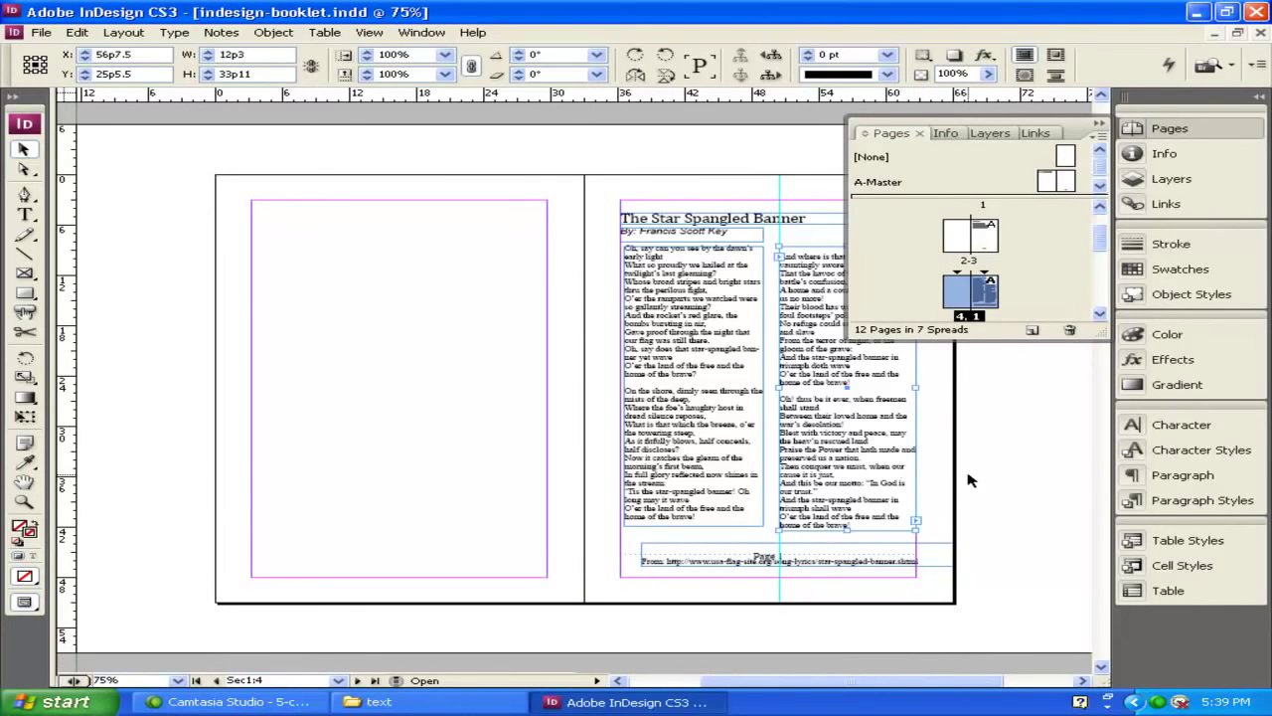
click(971, 481)
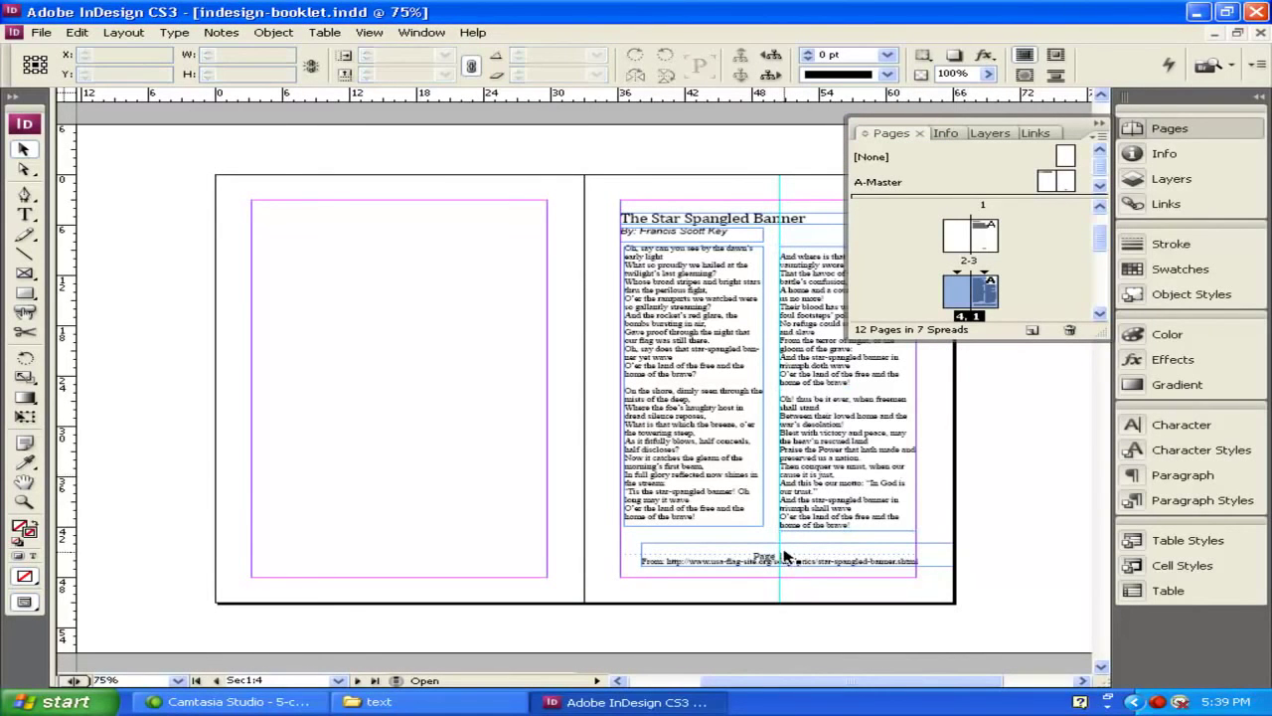
Examine the footer page numbers on the pages of the new section, through the Declaration of Independence page.
key(ctrl+equal)
key(ctrl+equal)
key(ctrl+equal)
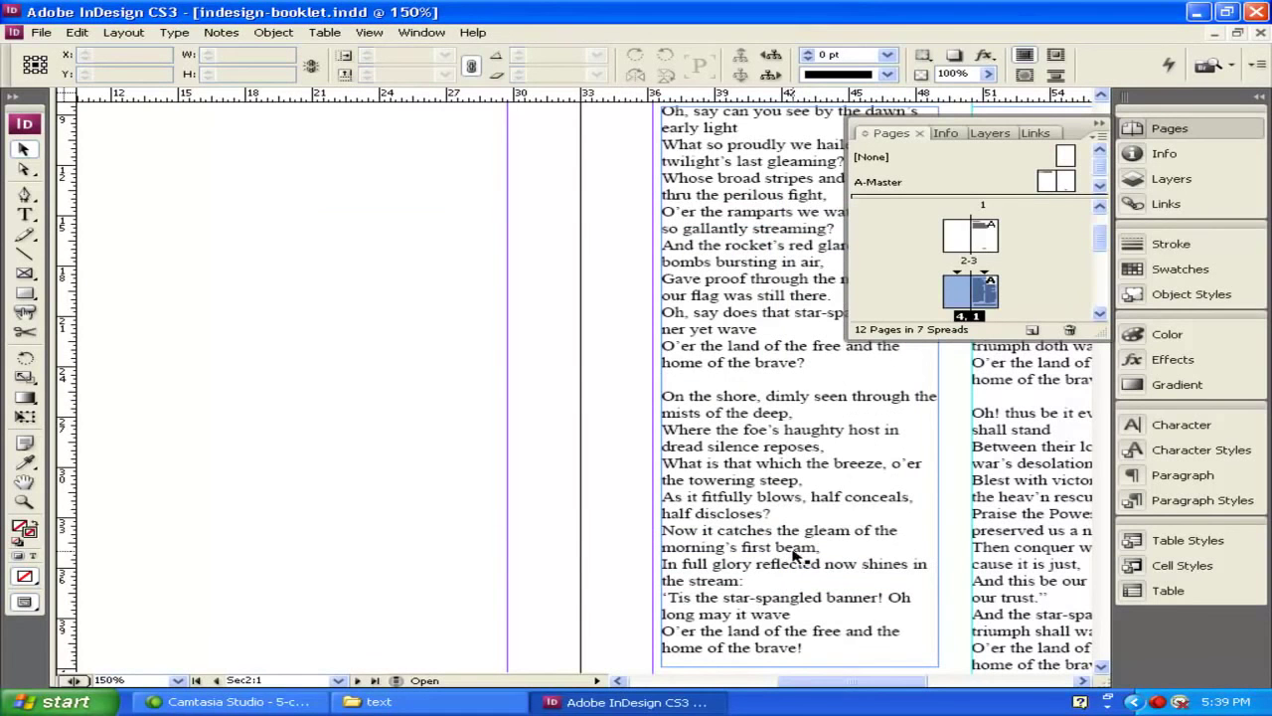
drag(871, 688, 899, 686)
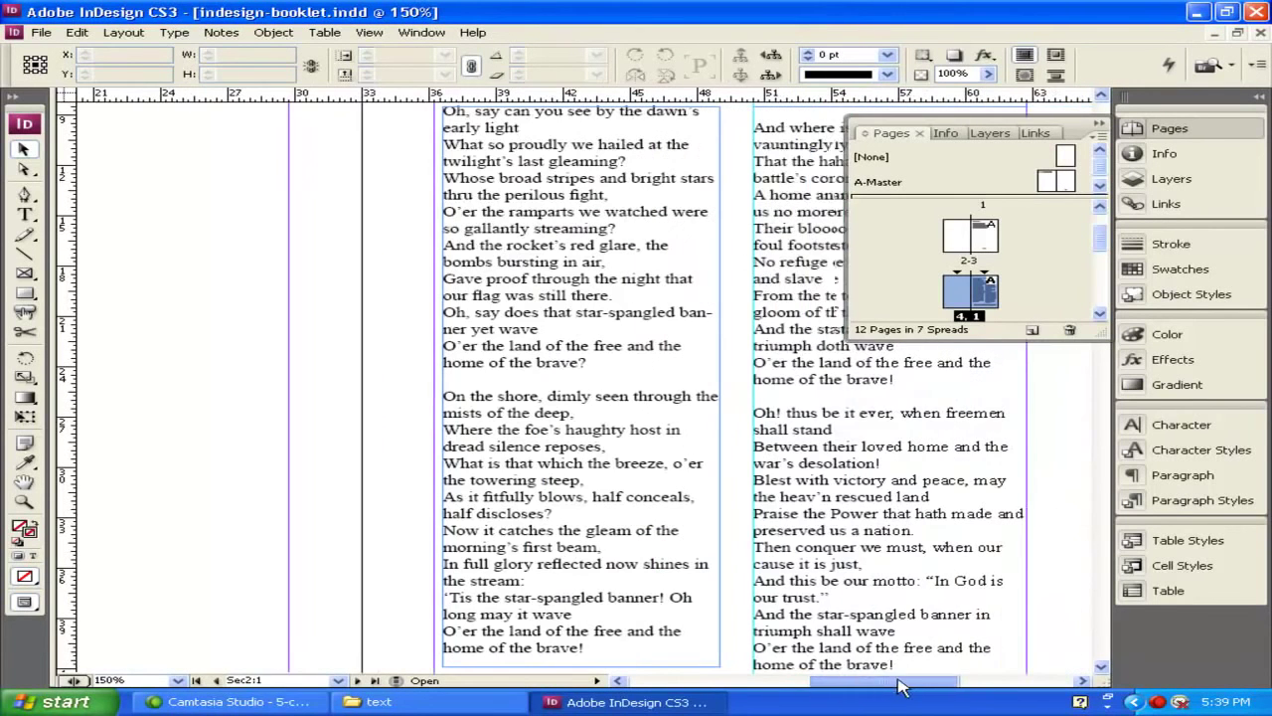
click(1101, 668)
click(1101, 648)
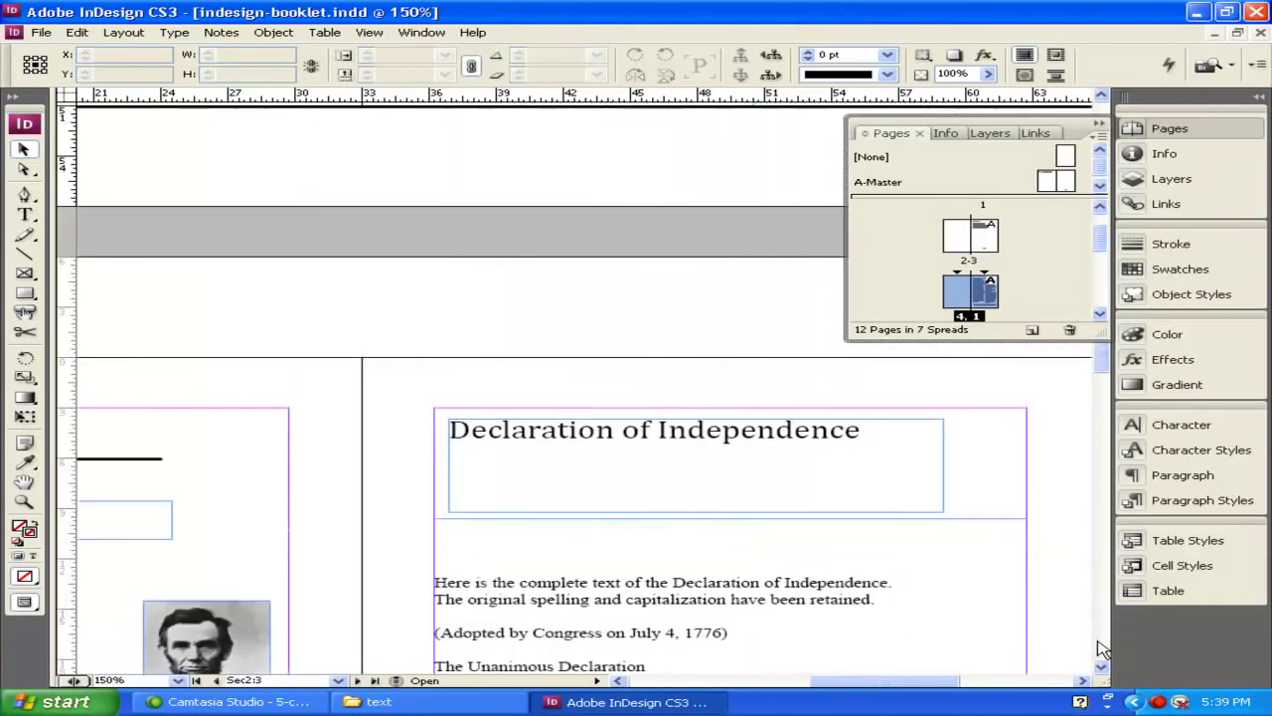
click(1101, 648)
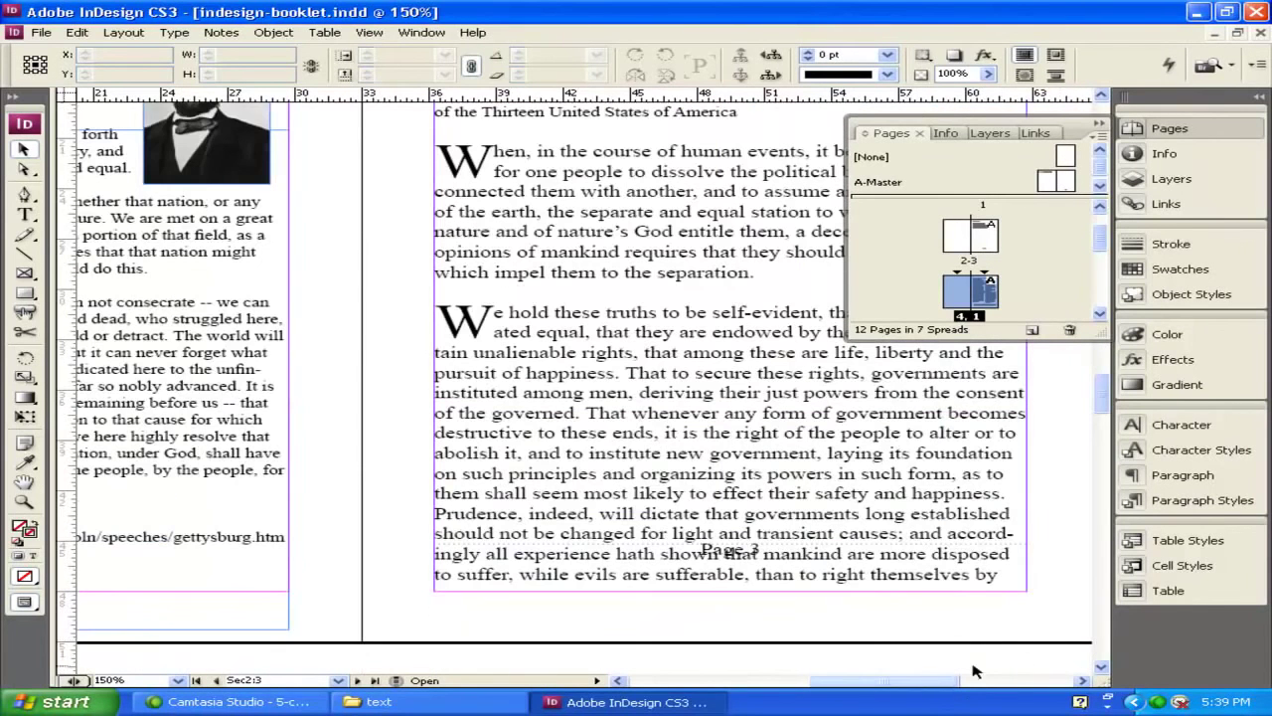
right_click(983, 295)
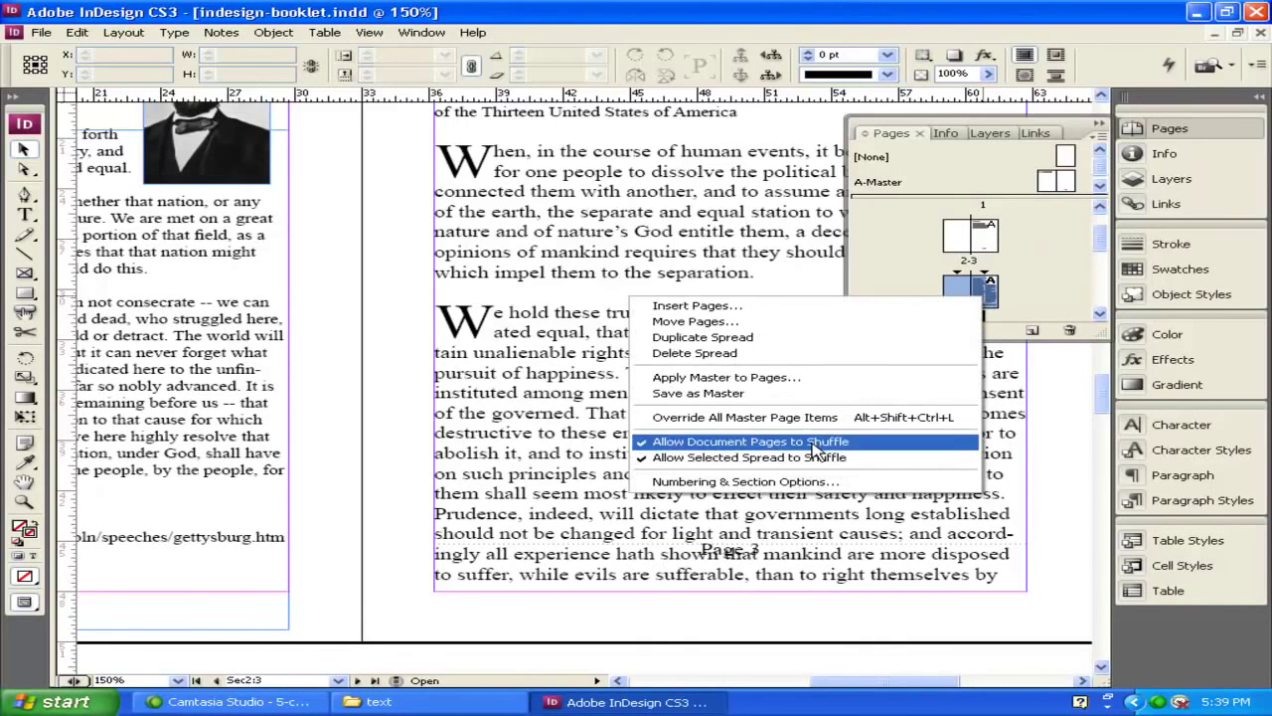
click(1106, 254)
Apply the [None] master to page 3, the table of contents page, to remove its page number footer.
scroll(1107, 402, up, 1)
drag(1106, 403, 1097, 198)
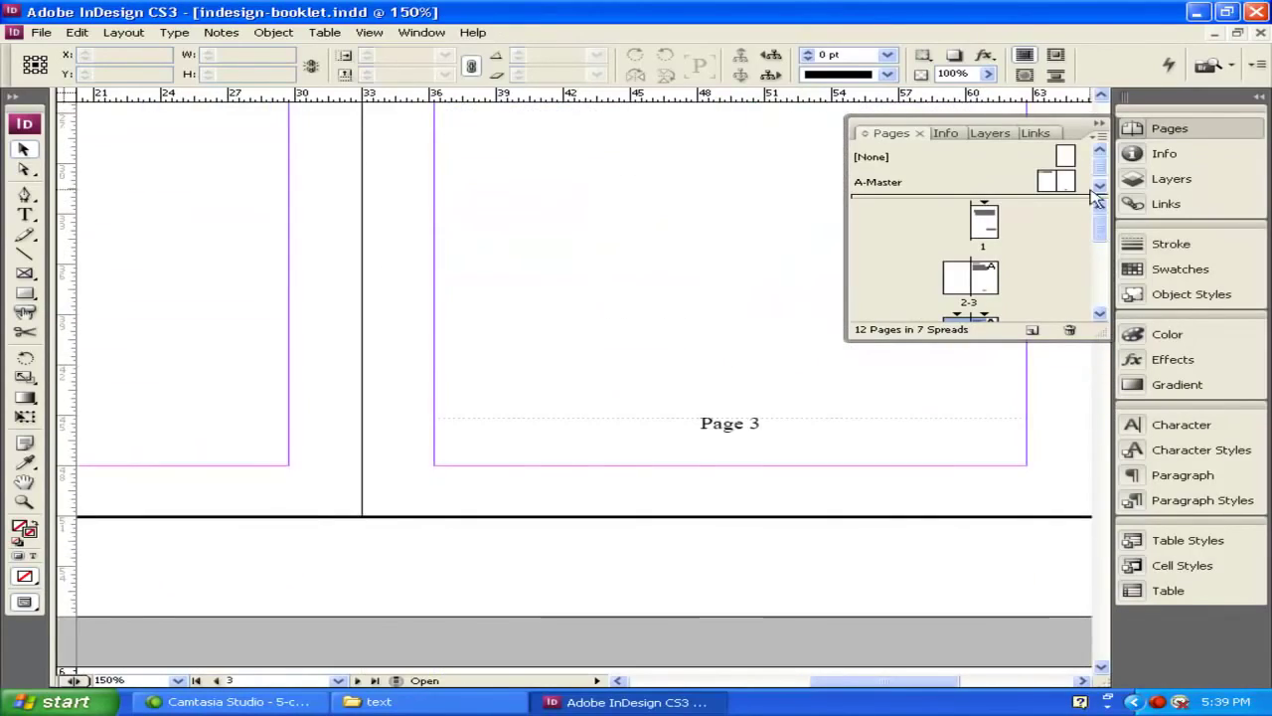
click(761, 427)
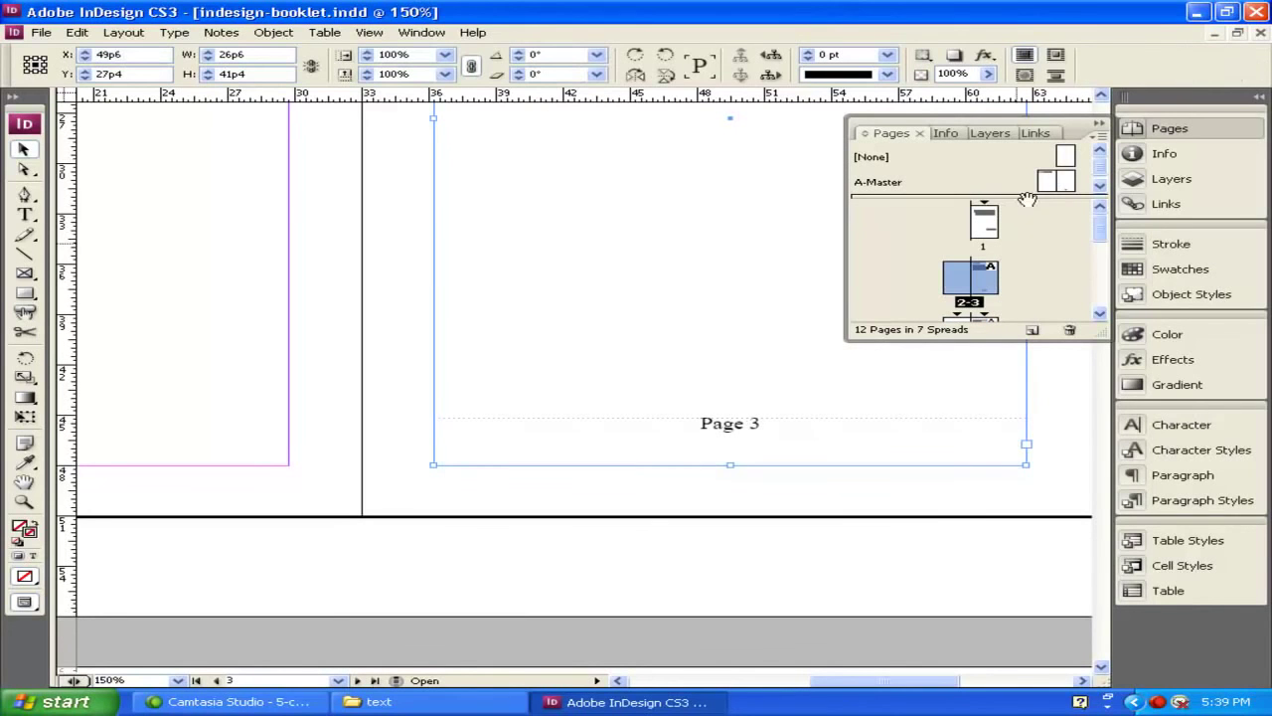
drag(1068, 159, 1034, 393)
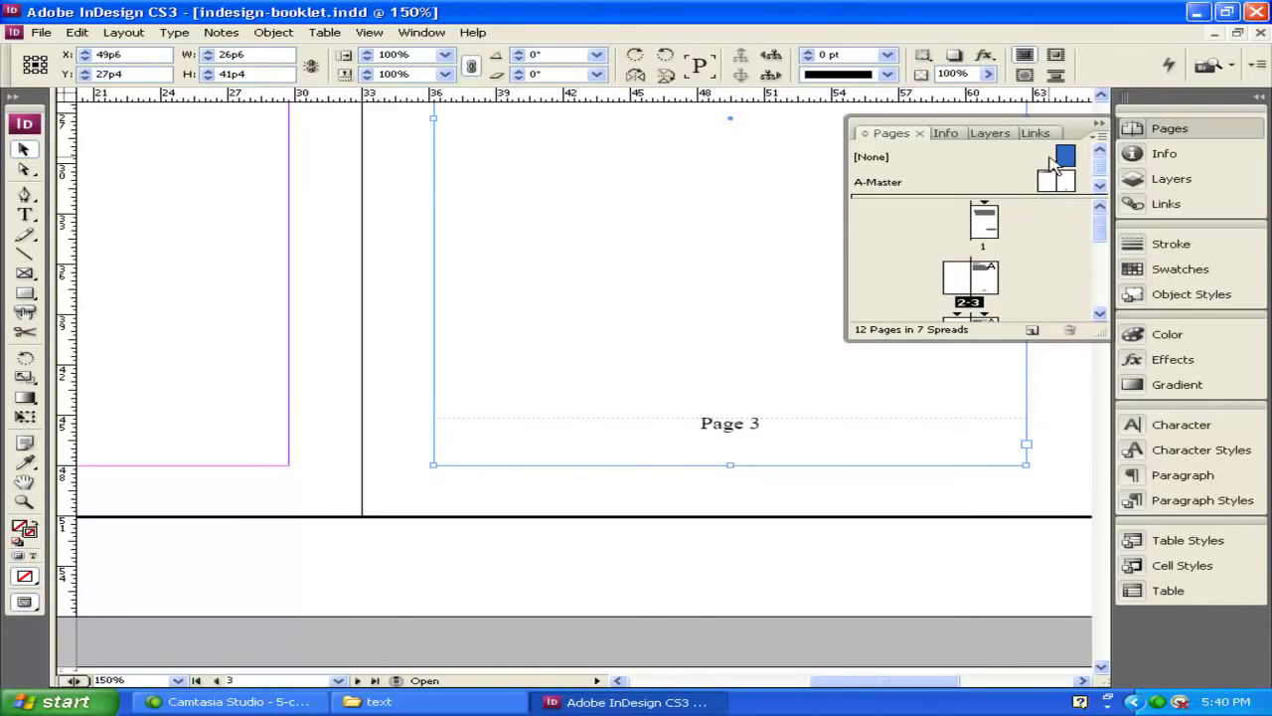
drag(1070, 162, 984, 277)
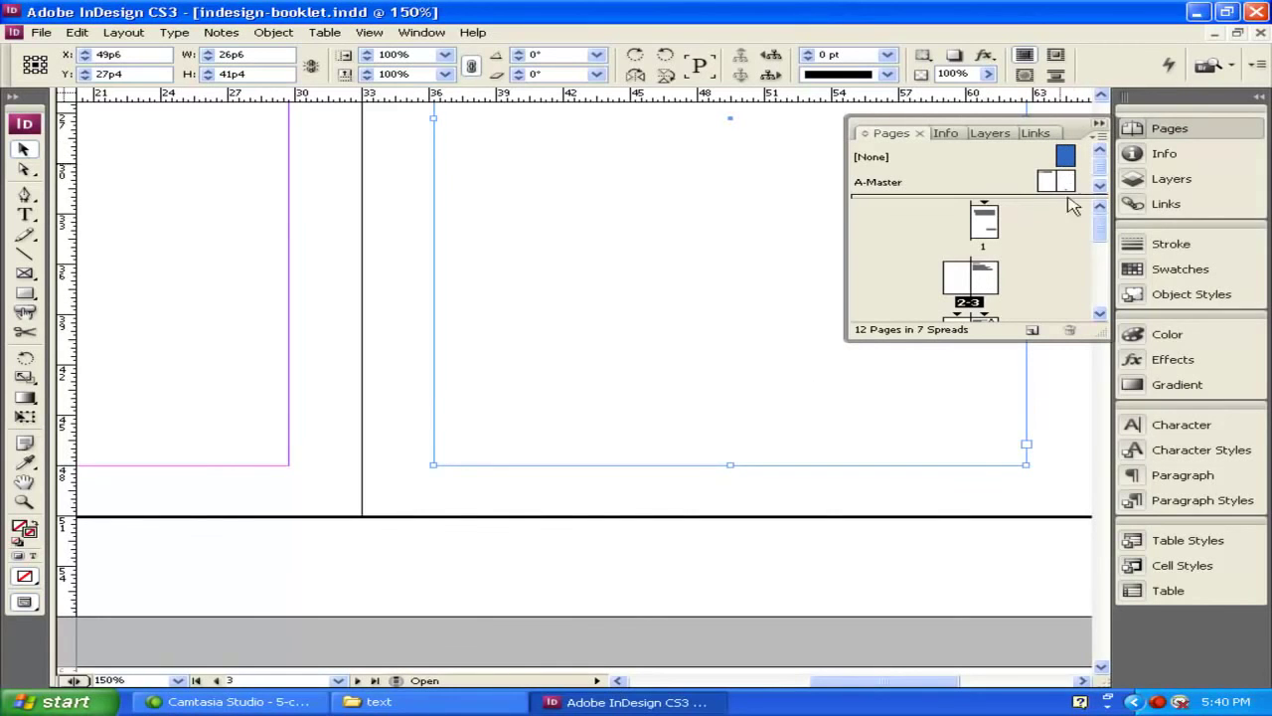
Set the section starting on page 1 to automatic page numbering with the i, ii, iii, iv... style.
click(987, 222)
right_click(988, 224)
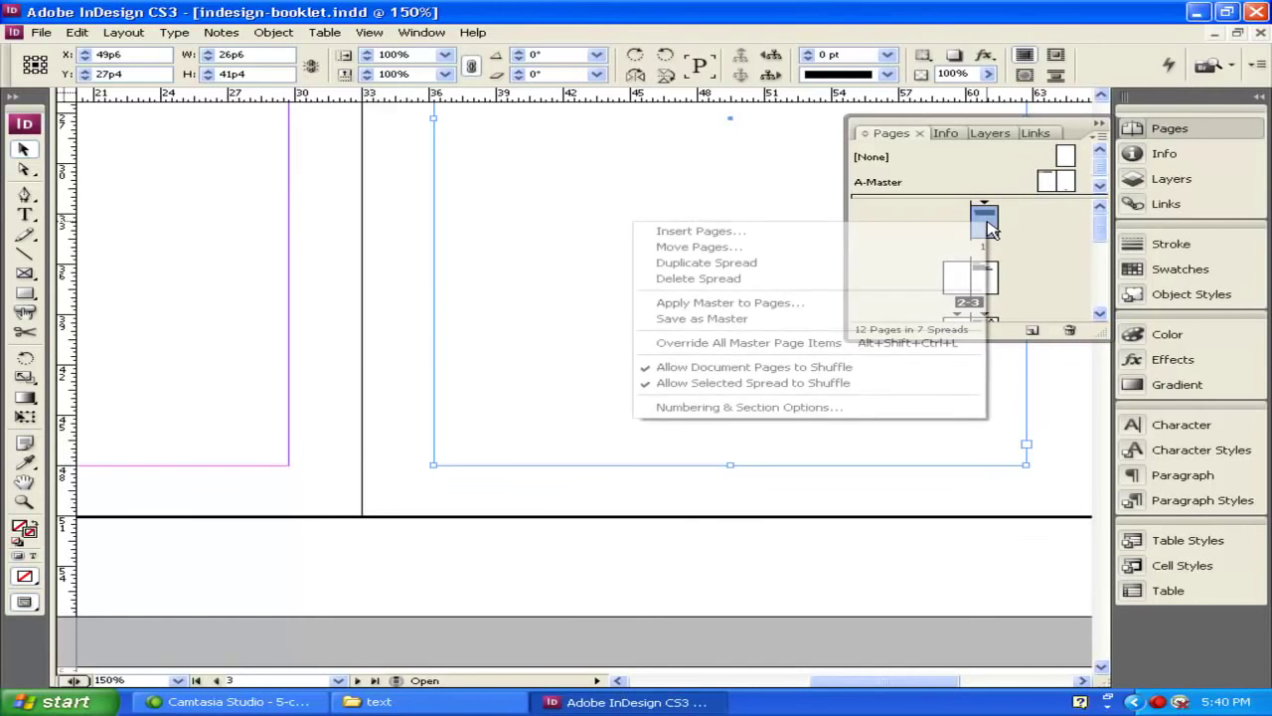
click(889, 408)
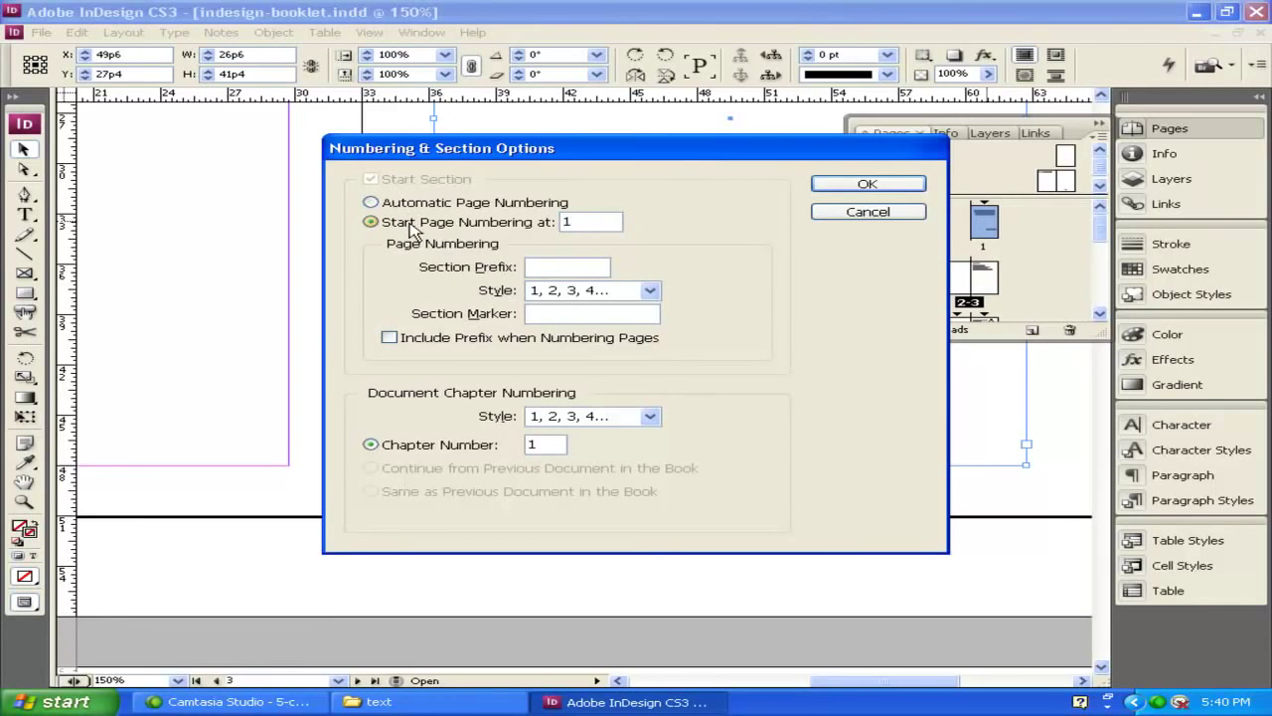
click(647, 292)
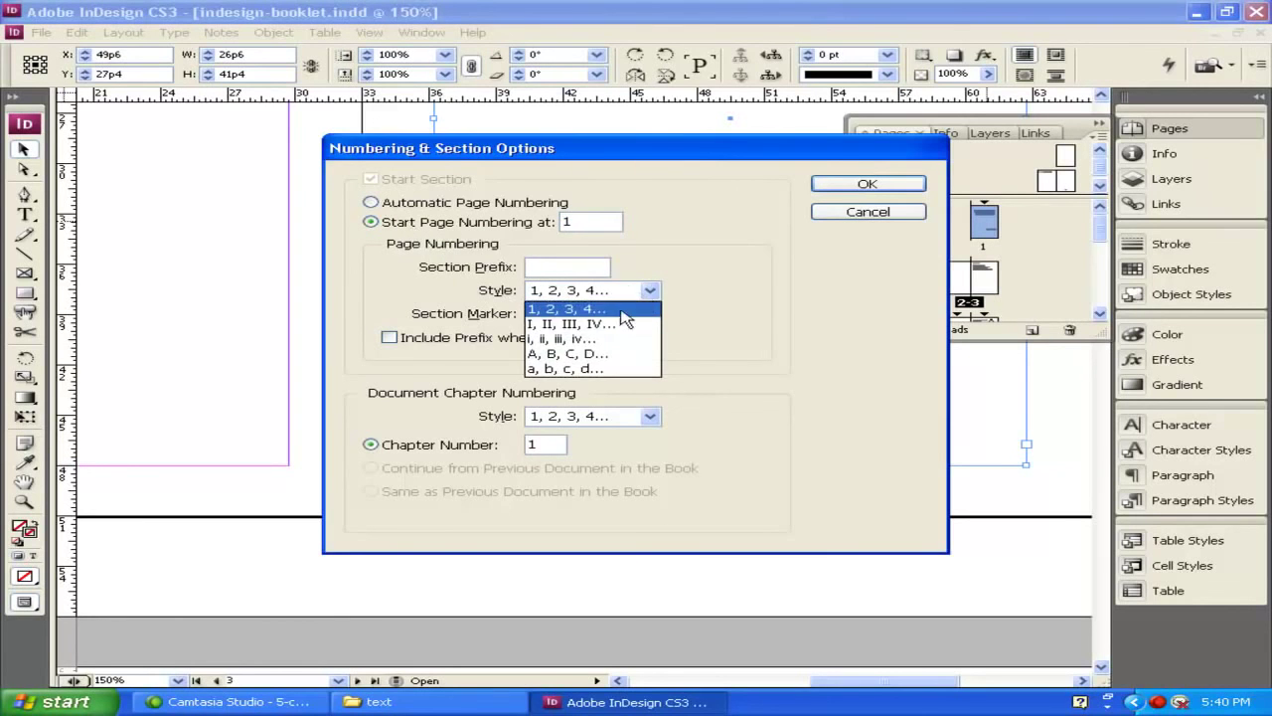
click(599, 339)
click(407, 203)
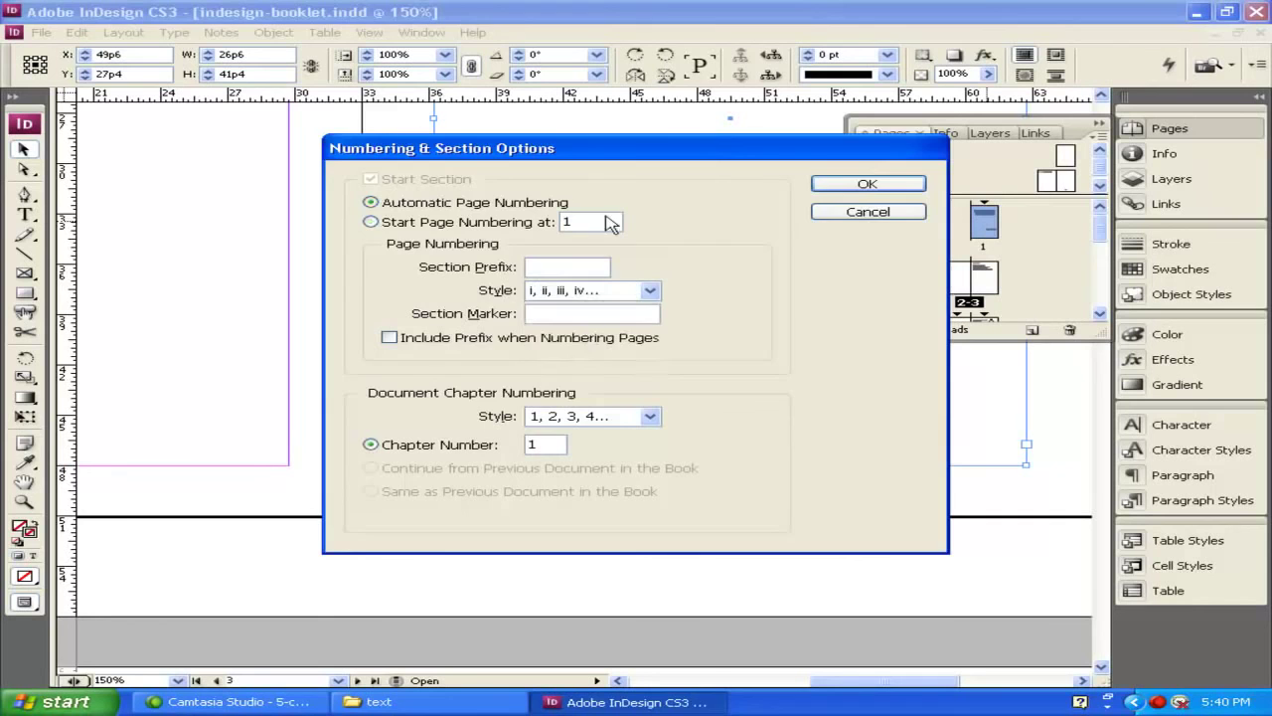
click(845, 189)
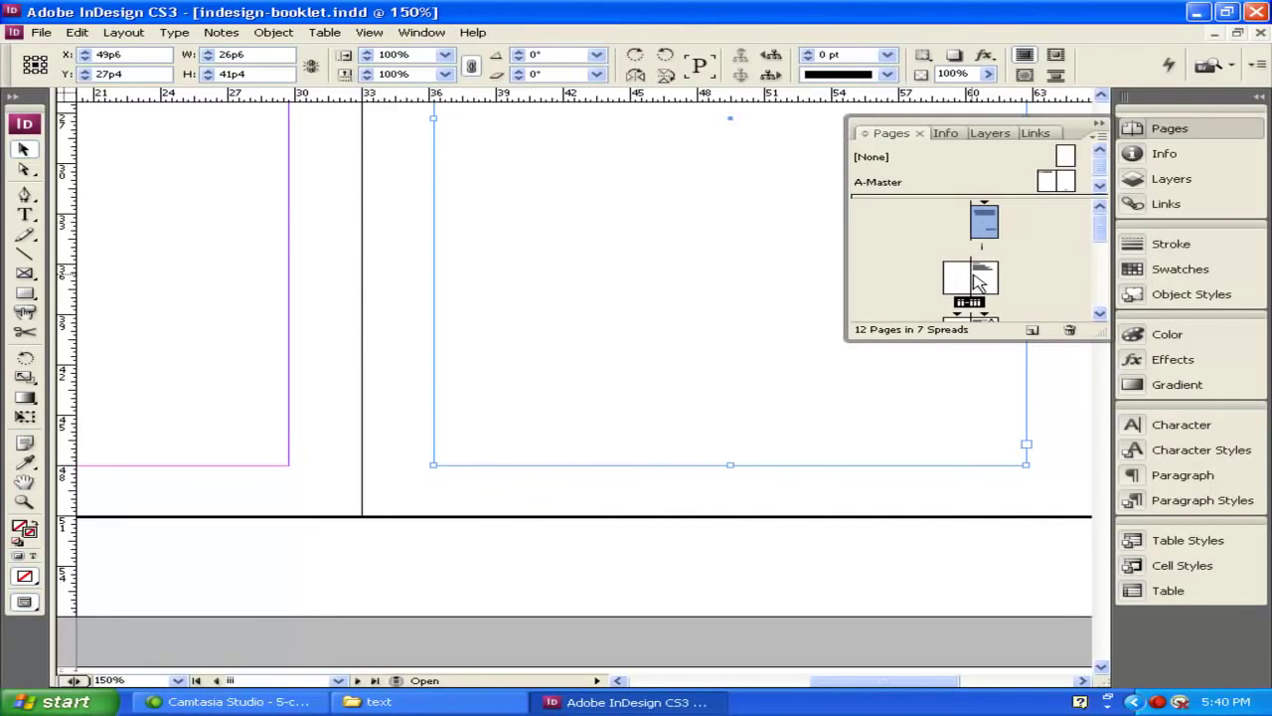
drag(1101, 246, 1101, 265)
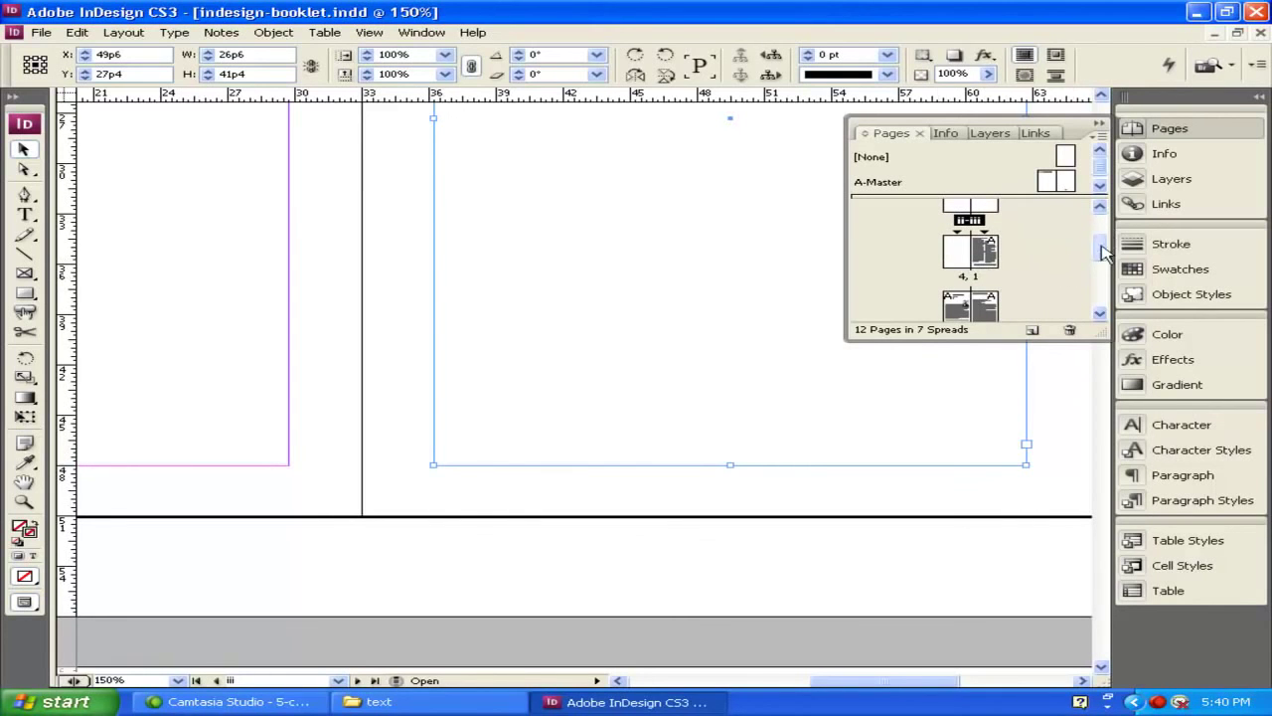
click(956, 261)
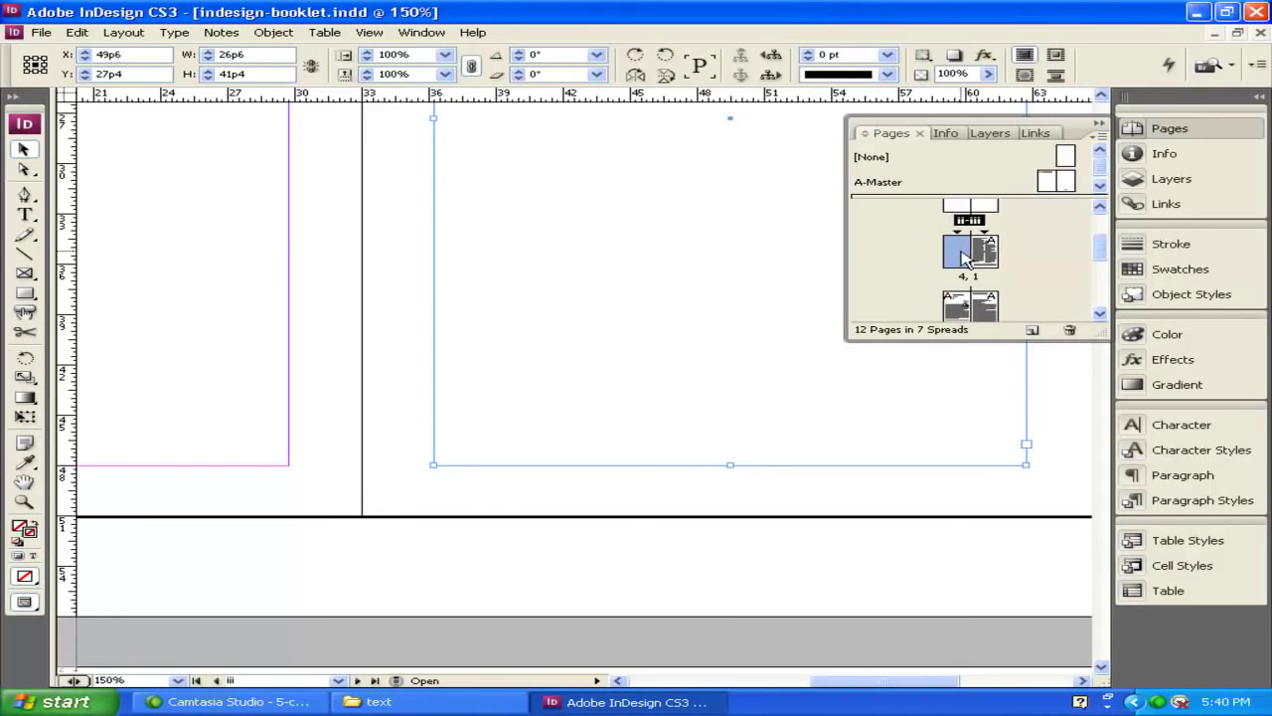
drag(1101, 256, 1103, 235)
click(1074, 420)
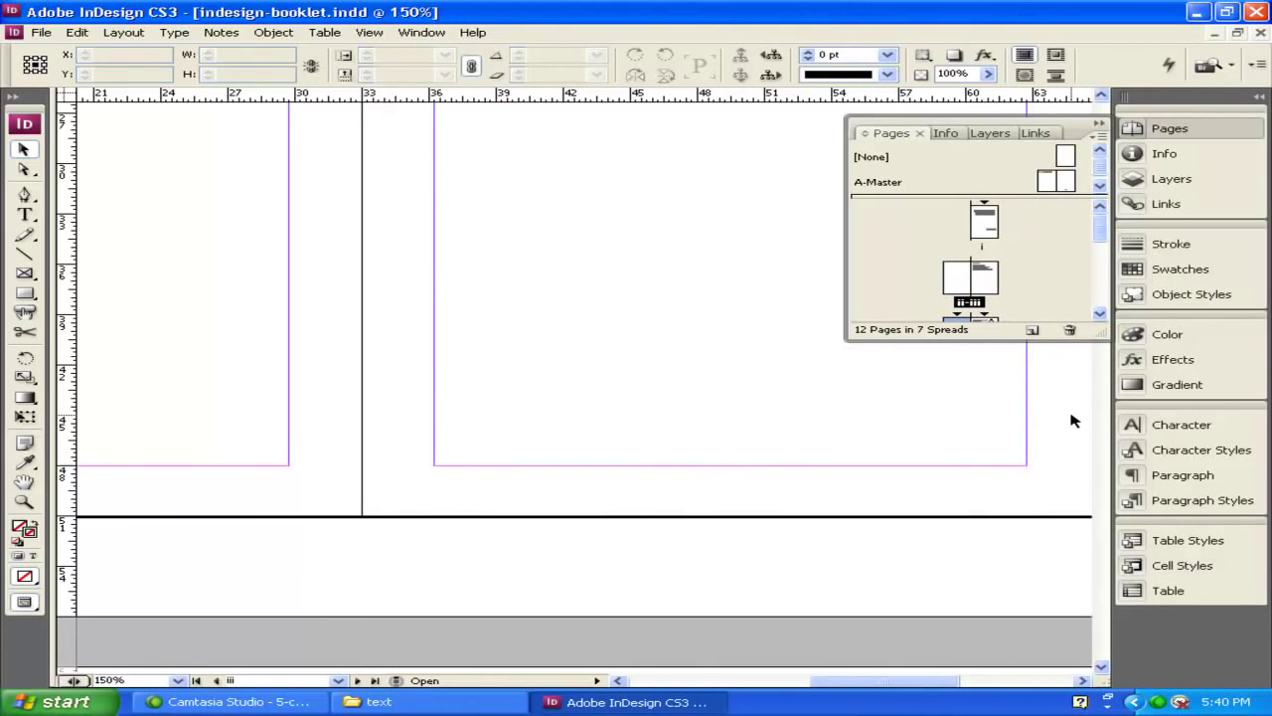
Update the table of contents on page iii to match the new section numbering.
click(1099, 124)
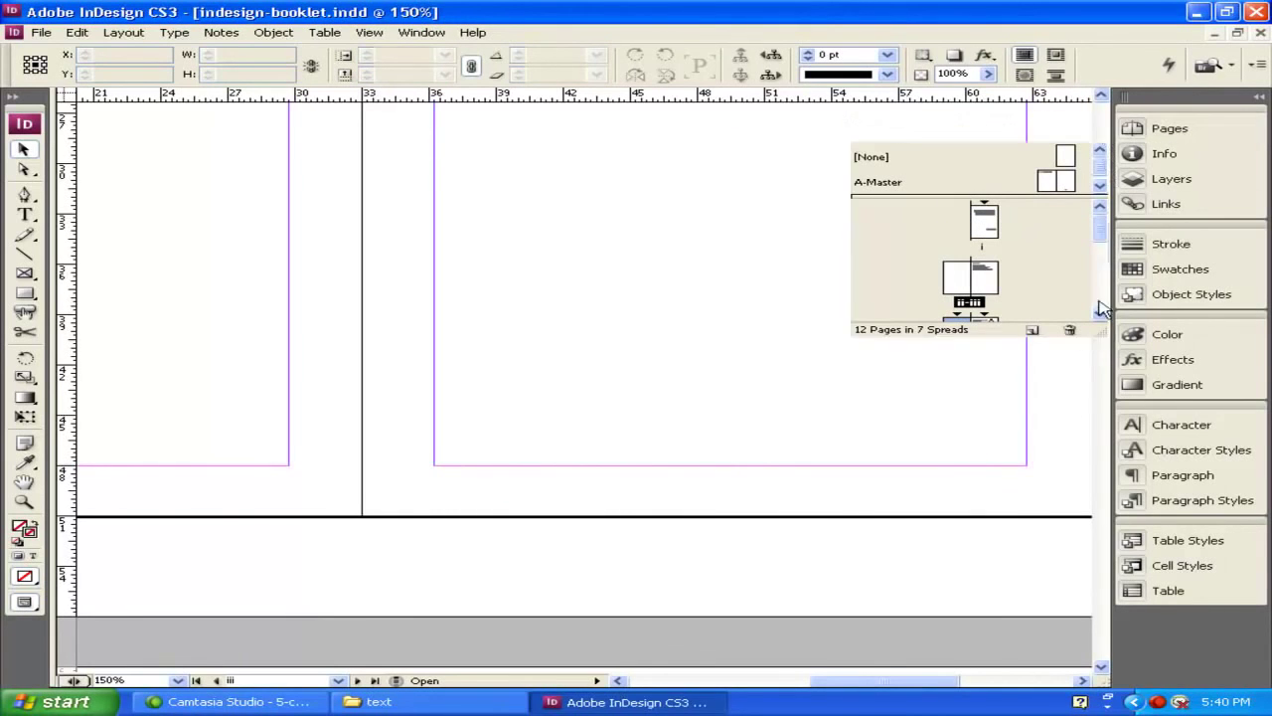
drag(1106, 246, 1102, 201)
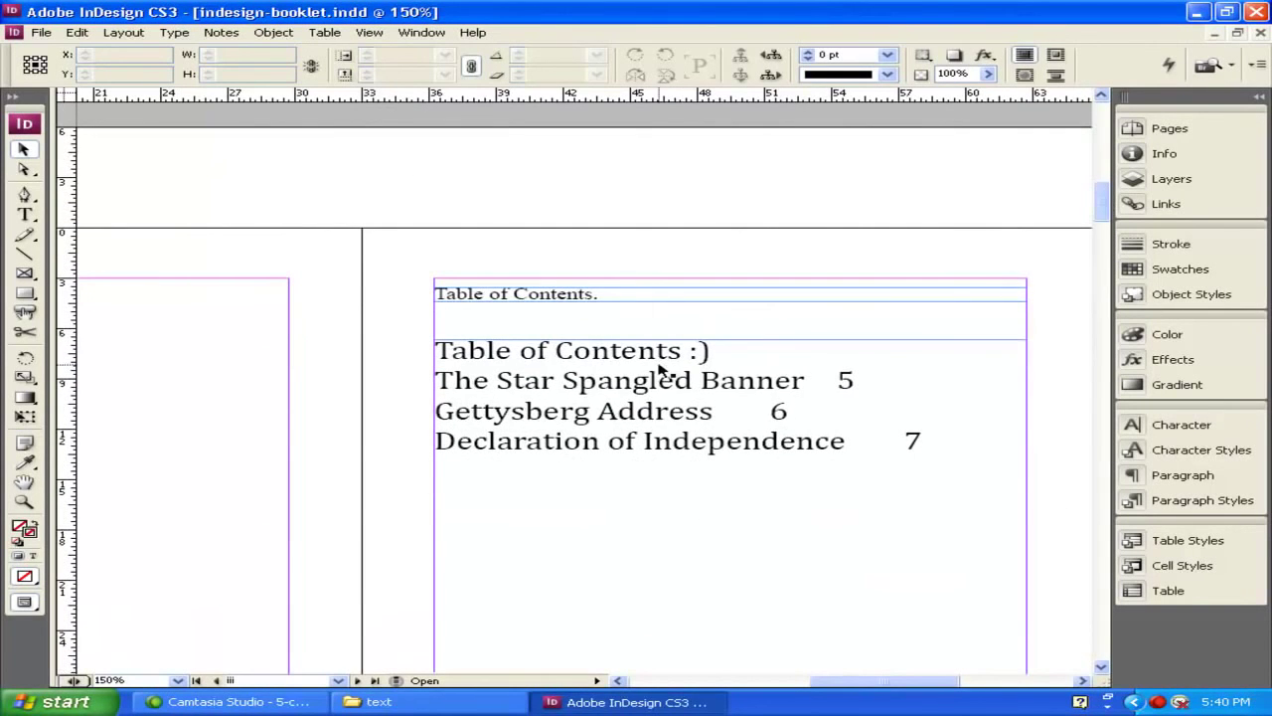
click(556, 395)
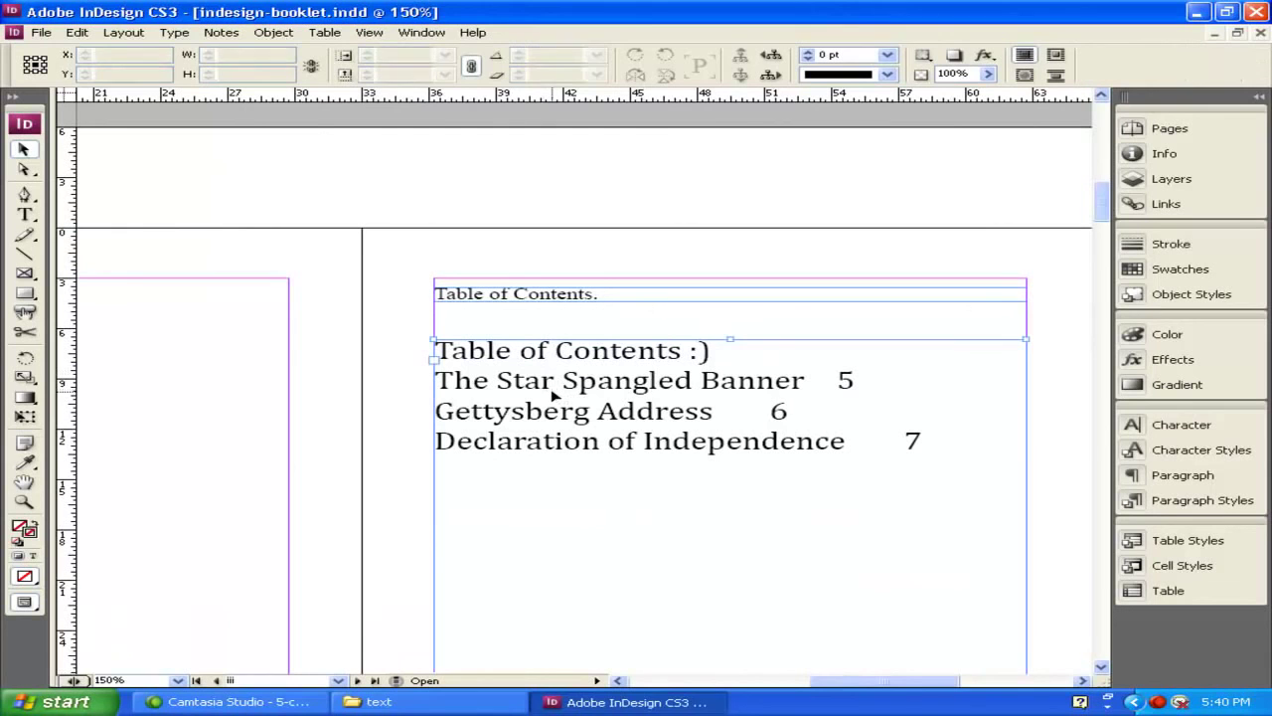
click(123, 32)
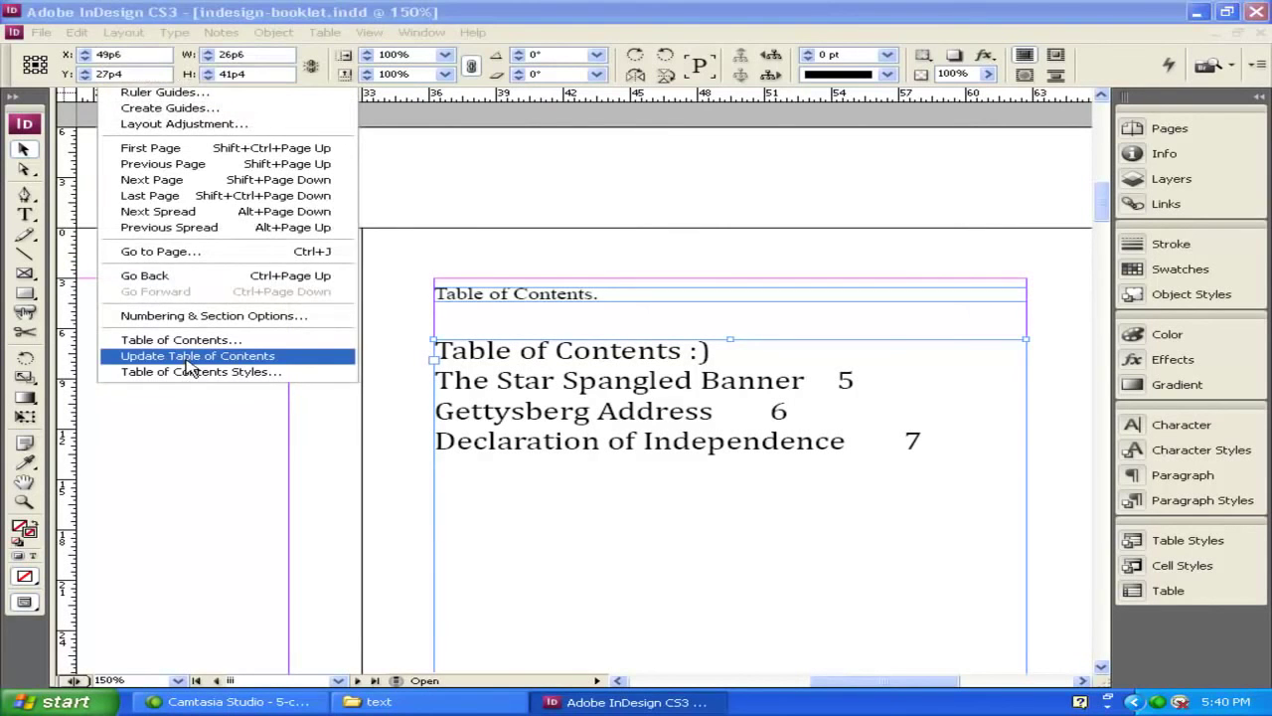
click(189, 358)
click(561, 409)
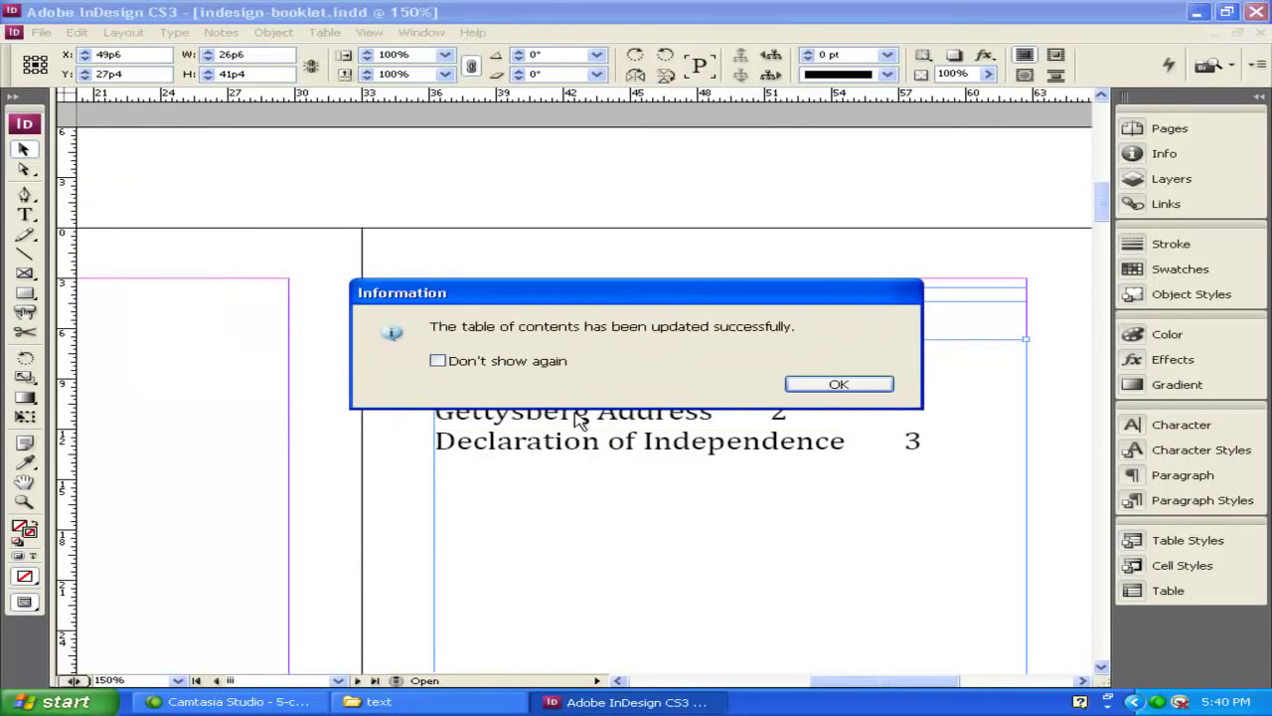
click(859, 387)
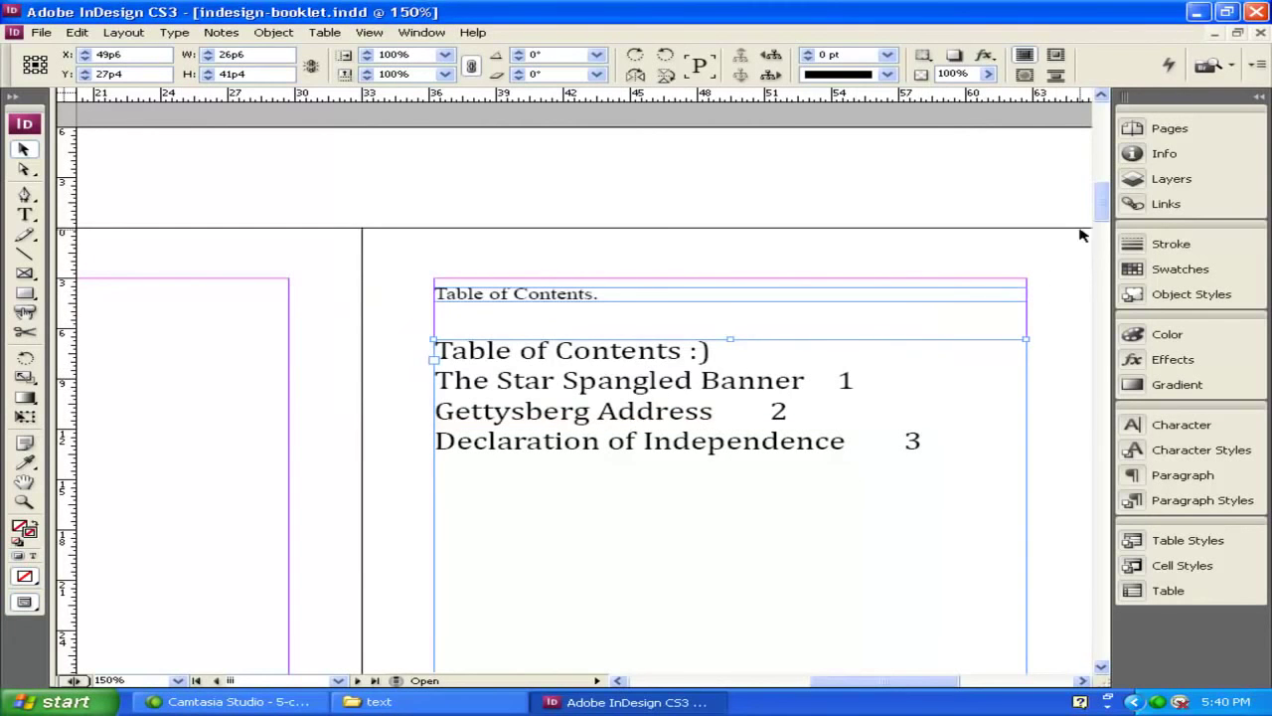
Look up the booklet project folder in Windows Explorer, and save indesign-booklet.indd in InDesign.
drag(1105, 199, 1091, 110)
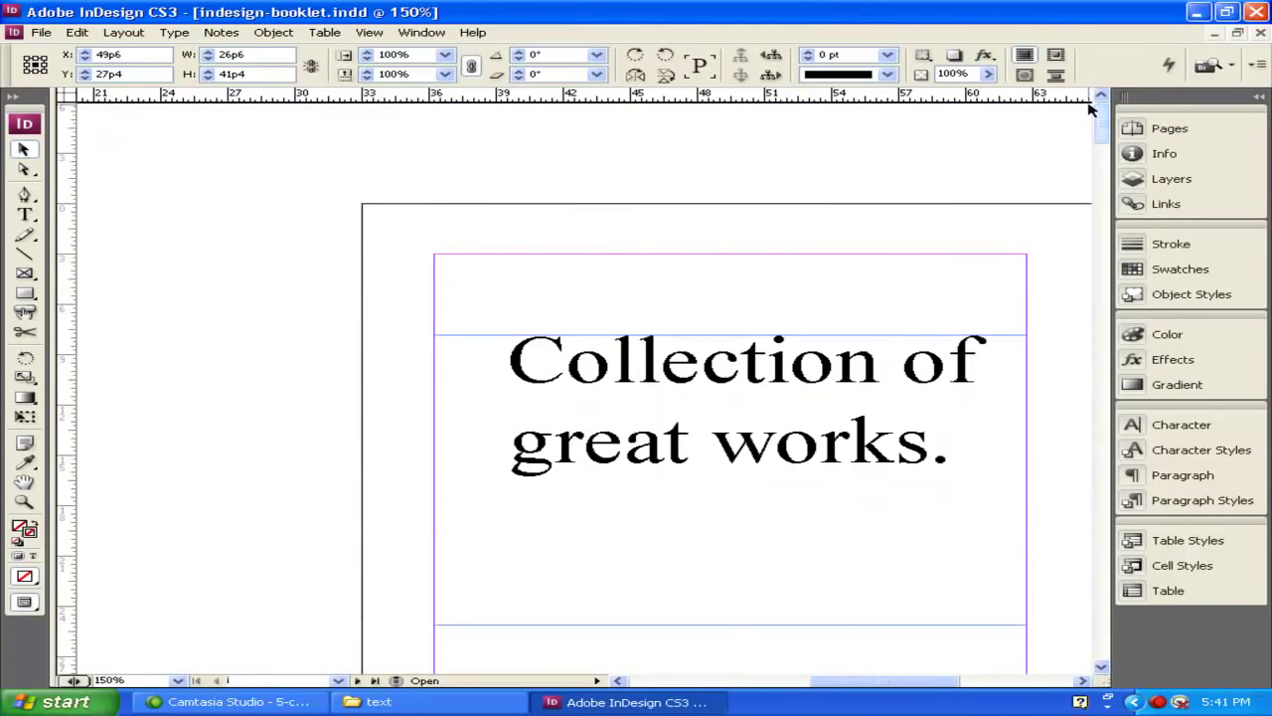
click(373, 702)
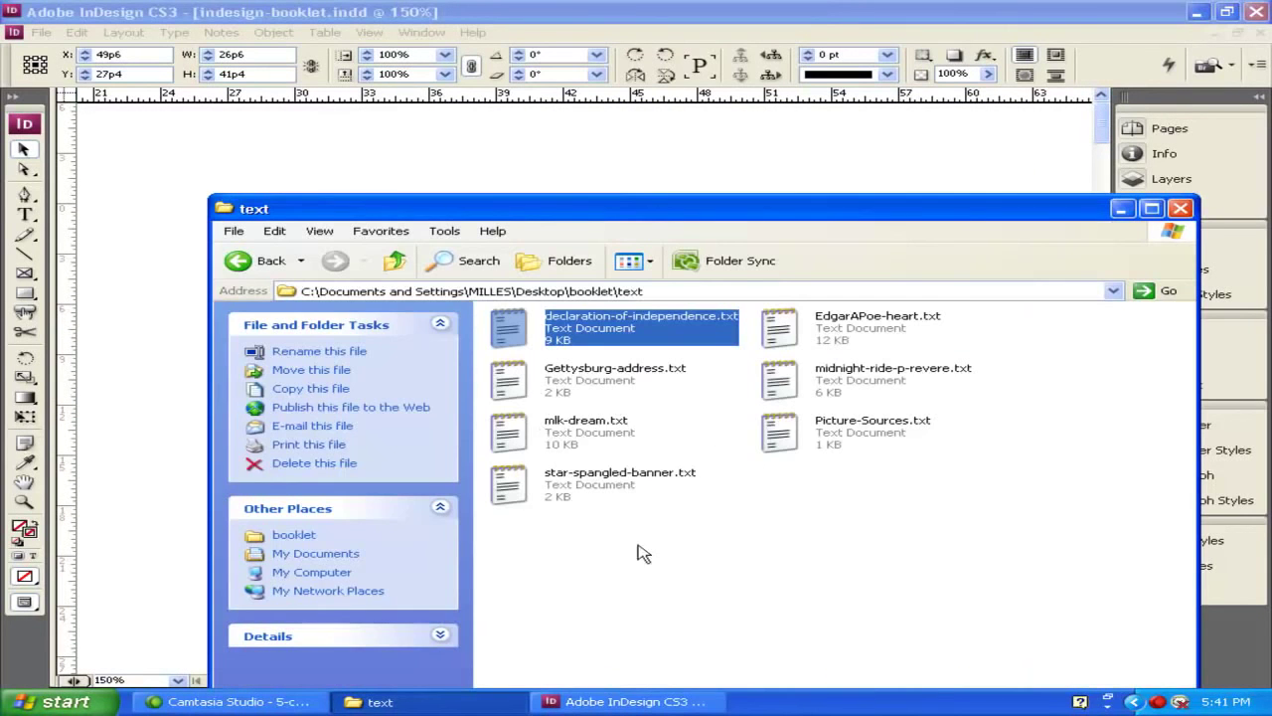
click(394, 261)
click(1121, 209)
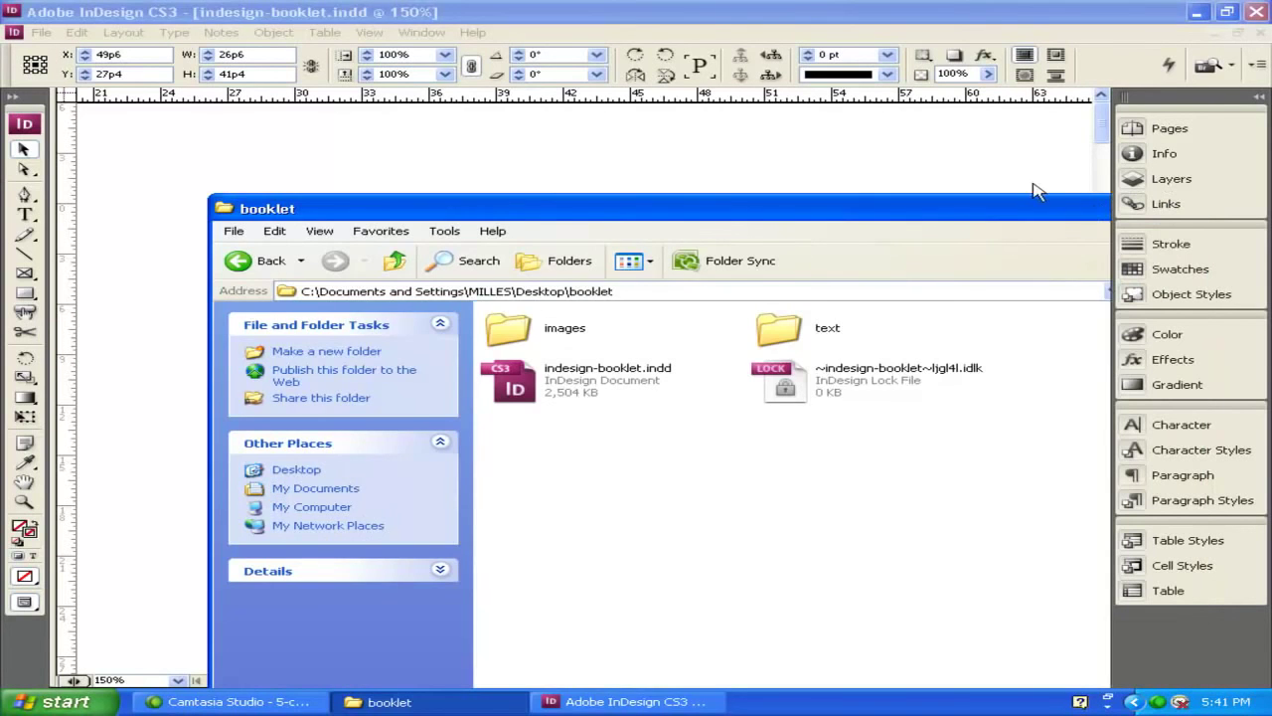
click(40, 32)
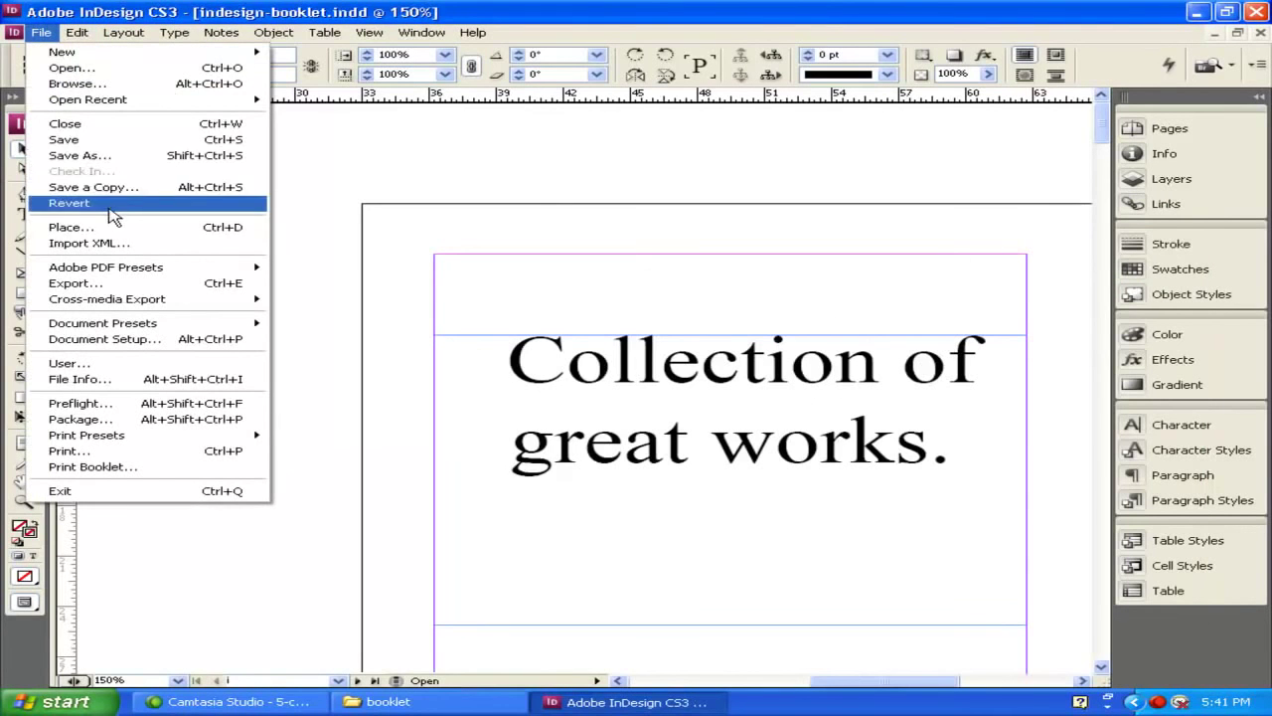
click(98, 144)
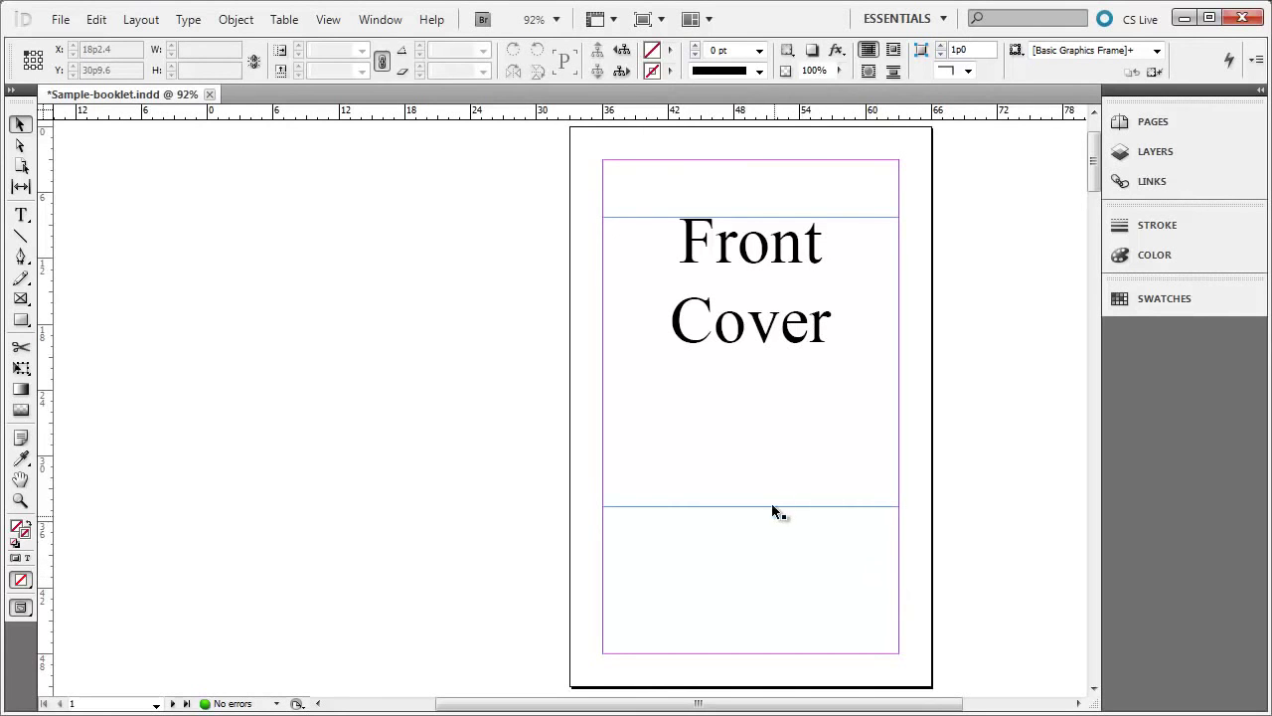
Look through the pages of Sample-booklet.indd, including the photo spreads on pages 4-5 and 6-7, and return to the front cover.
click(1177, 121)
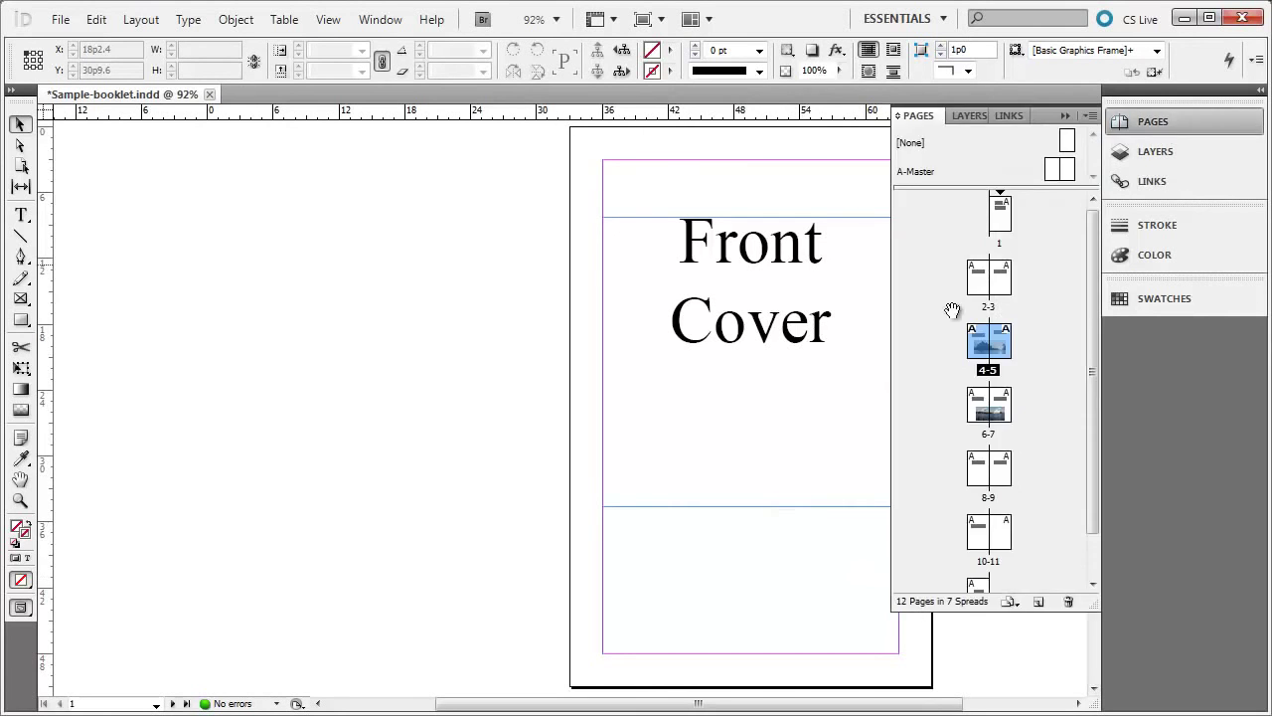
drag(1093, 248, 1089, 200)
click(1173, 118)
scroll(919, 323, down, 5)
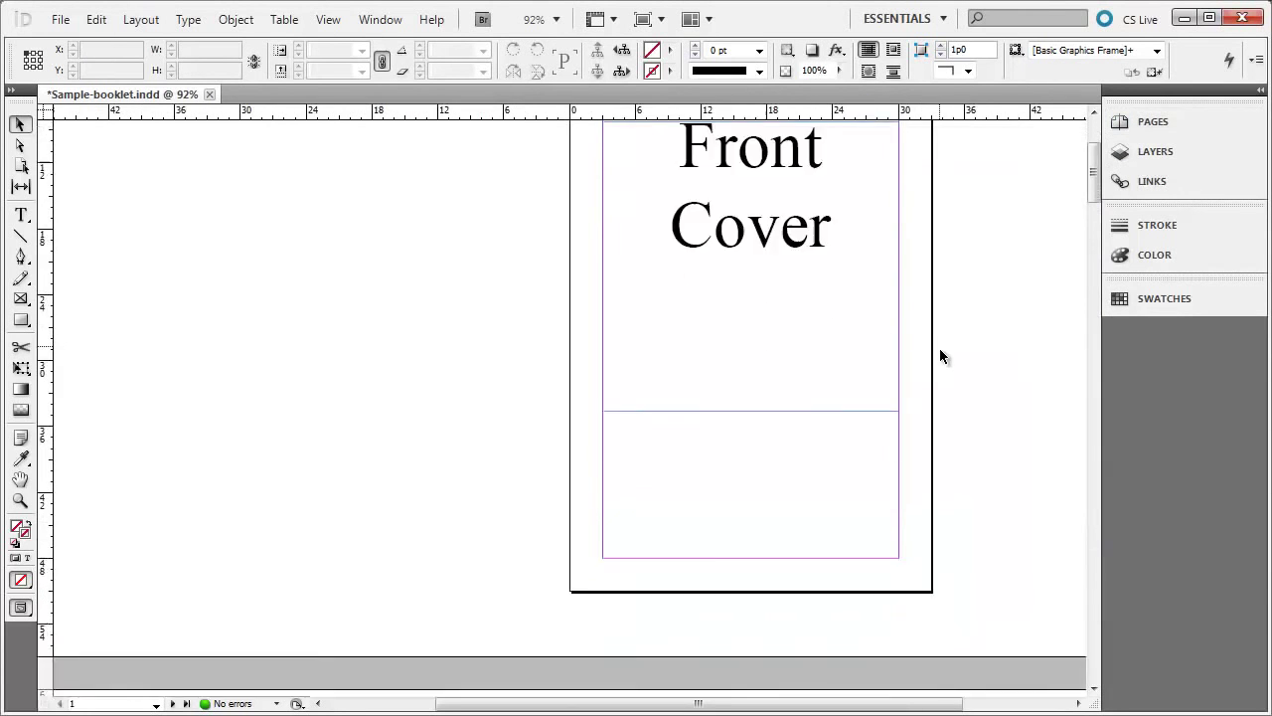
scroll(893, 404, down, 6)
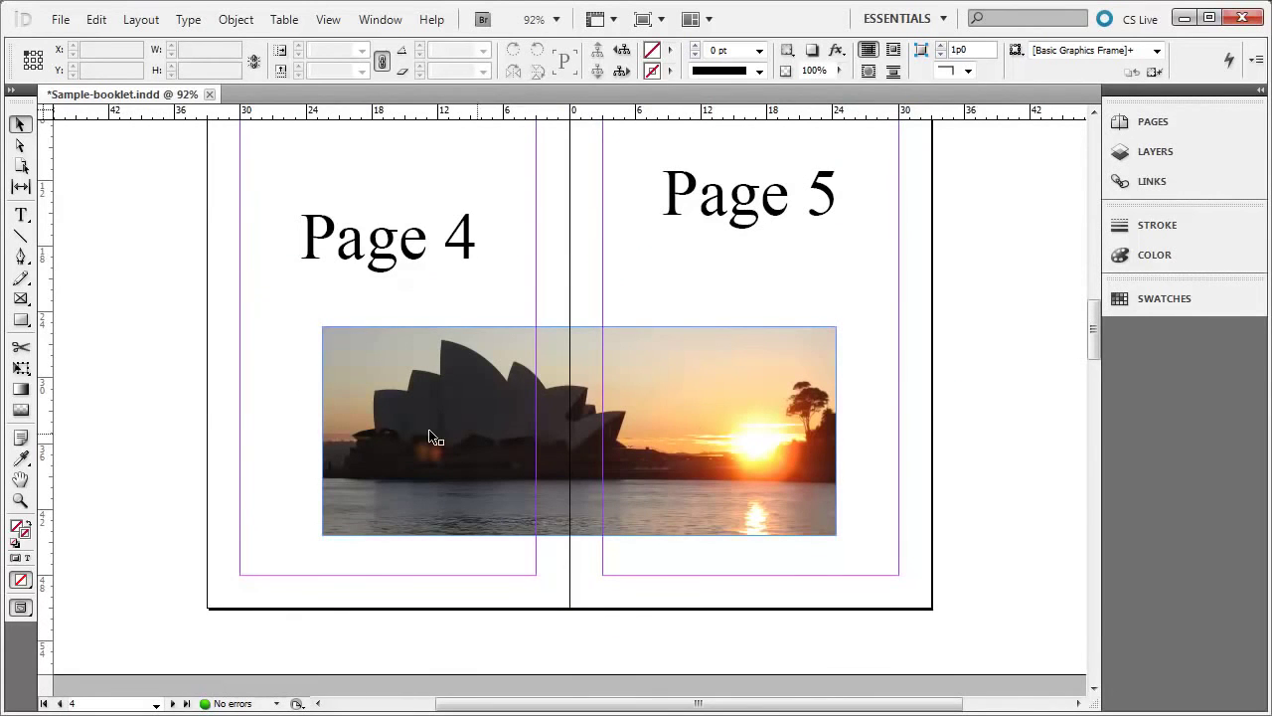
scroll(604, 488, down, 6)
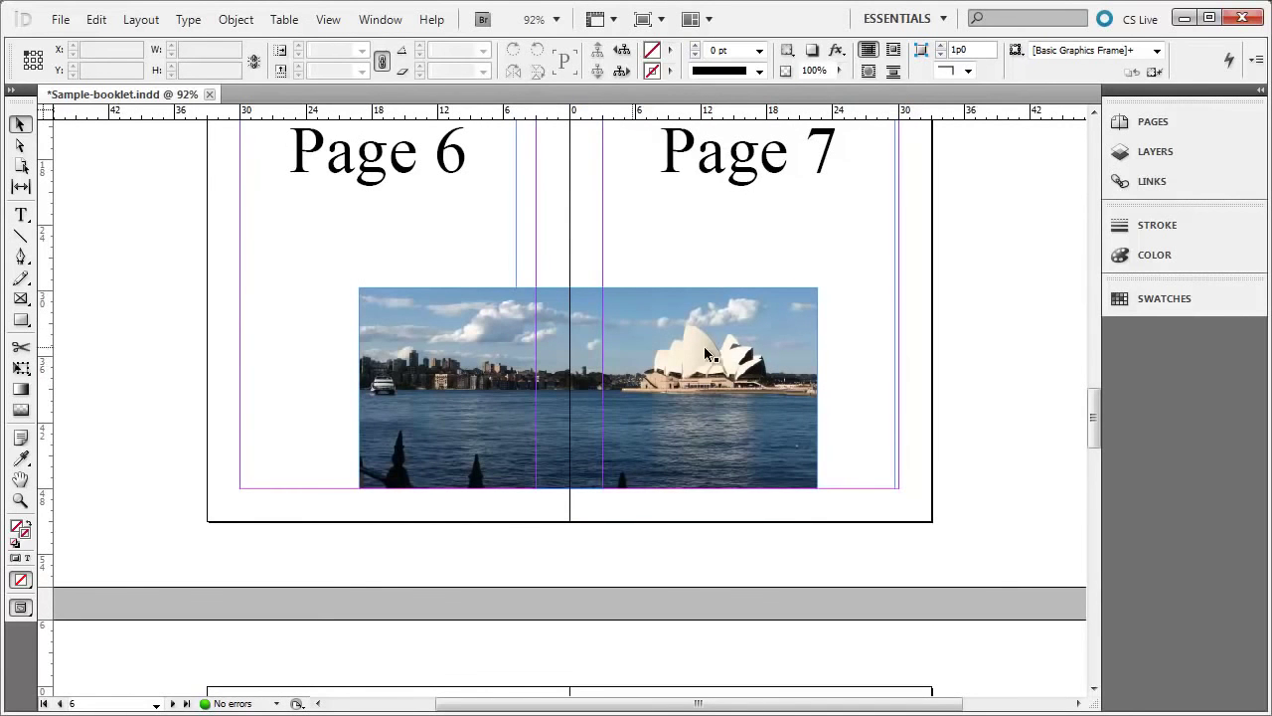
scroll(774, 437, up, 6)
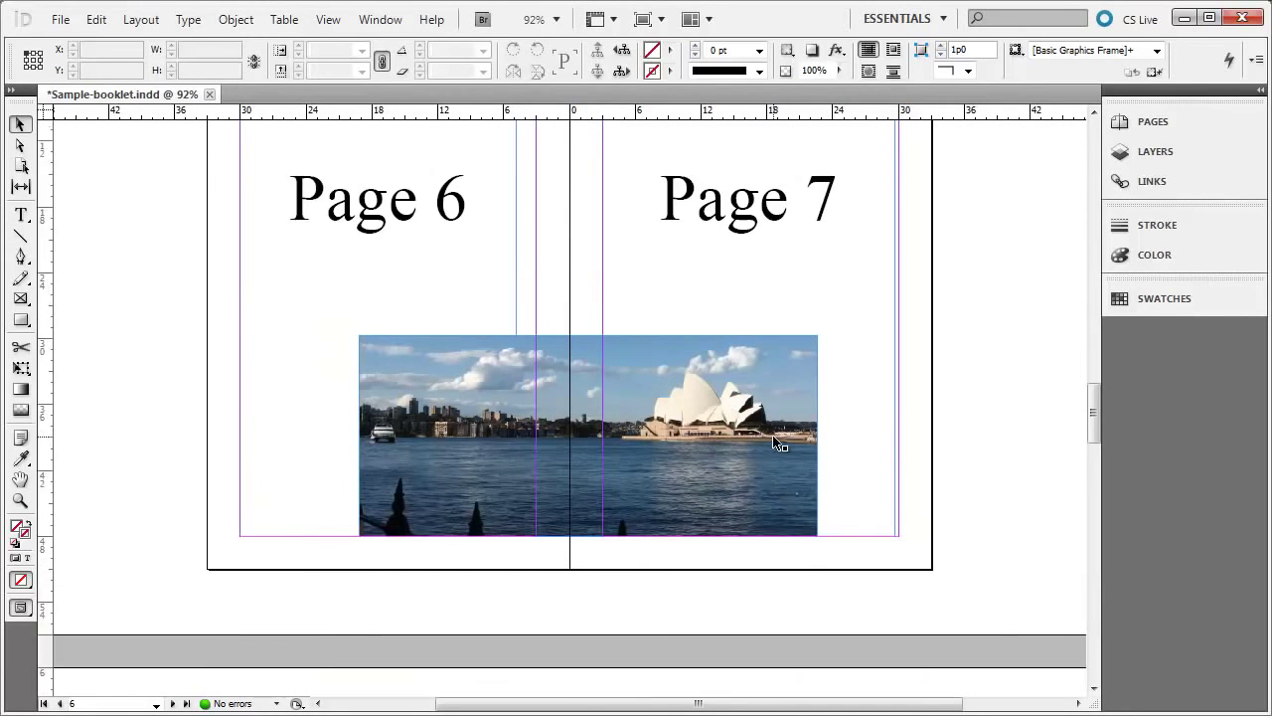
scroll(772, 438, up, 6)
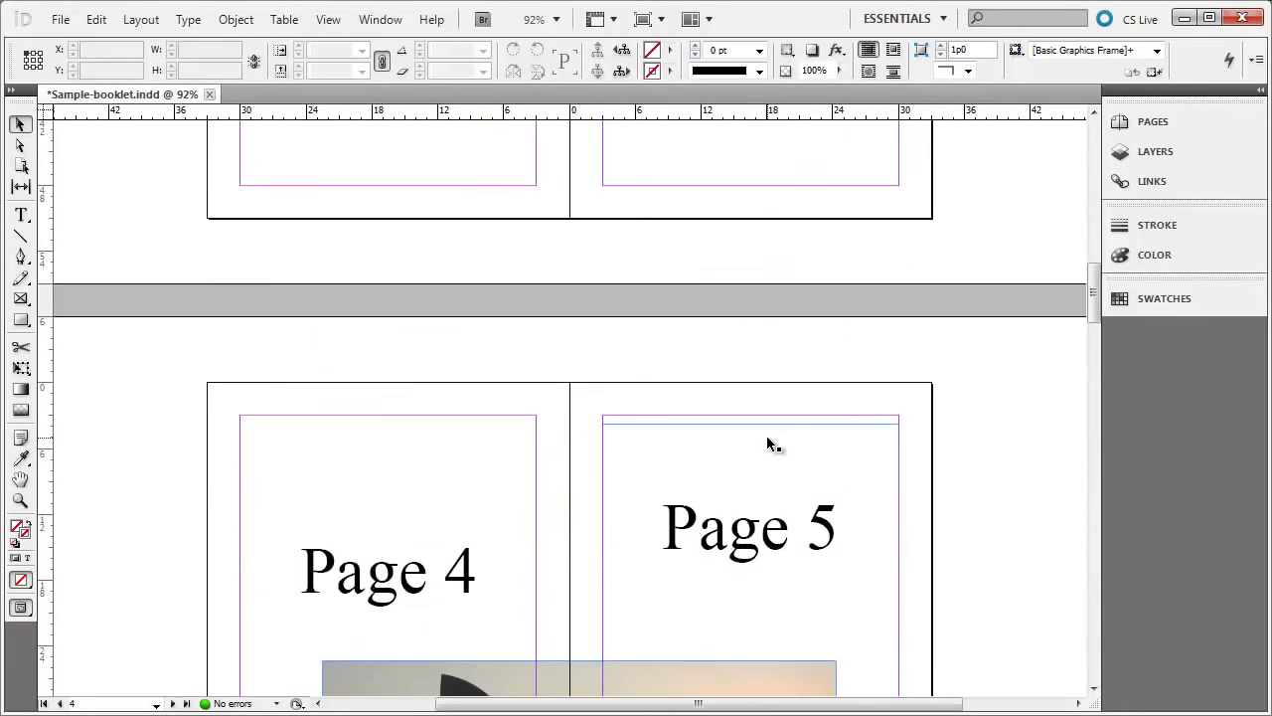
scroll(760, 442, up, 4)
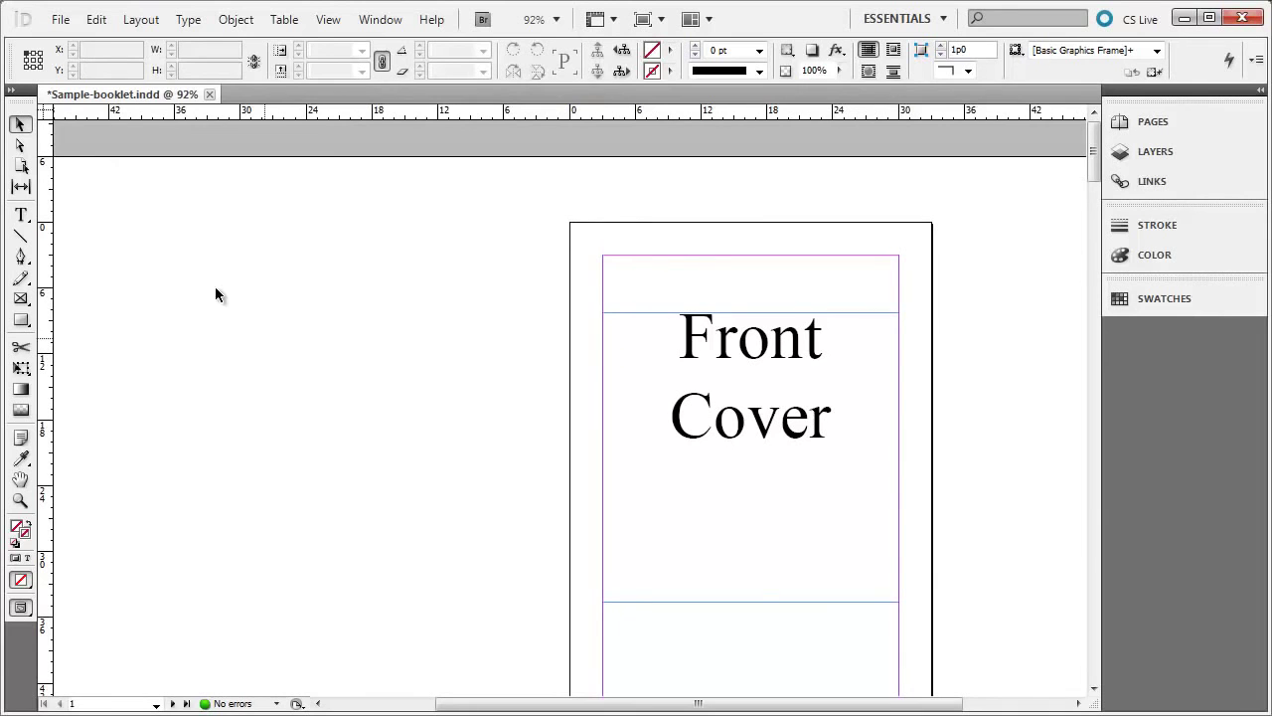
Start Print Booklet for all pages of the document with the 2-up Saddle Stitch booklet type.
click(59, 22)
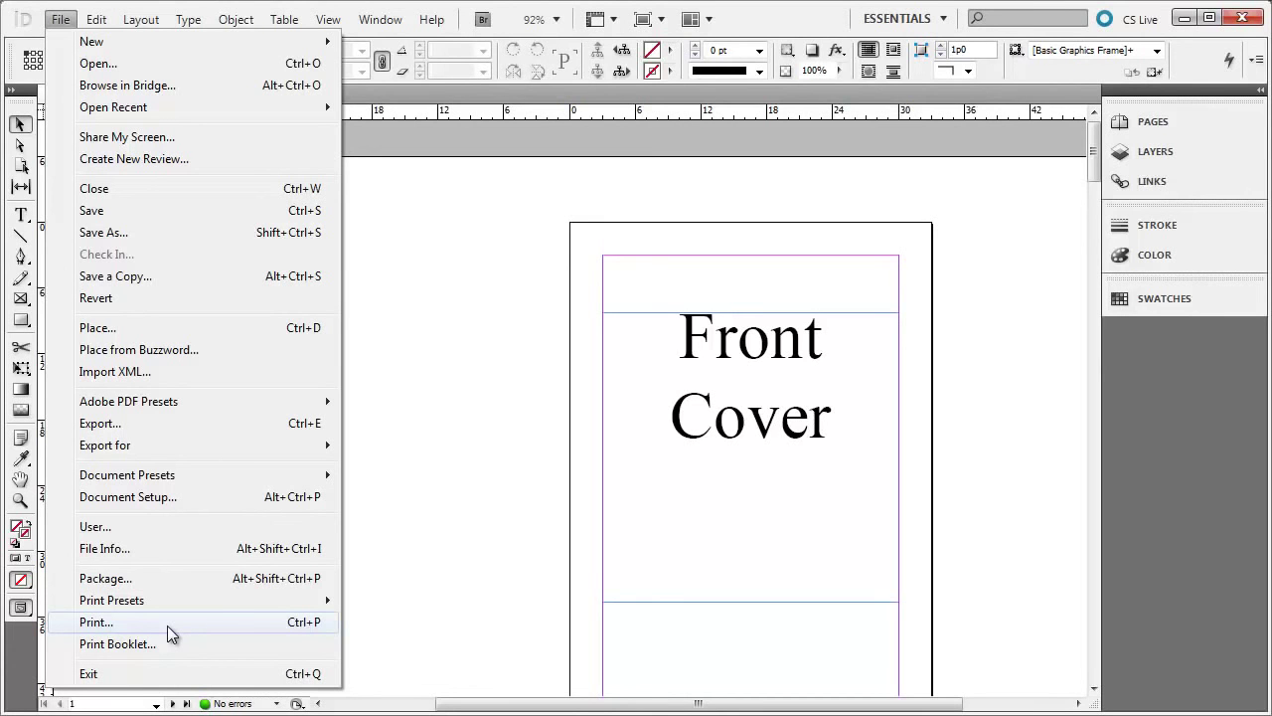
click(117, 644)
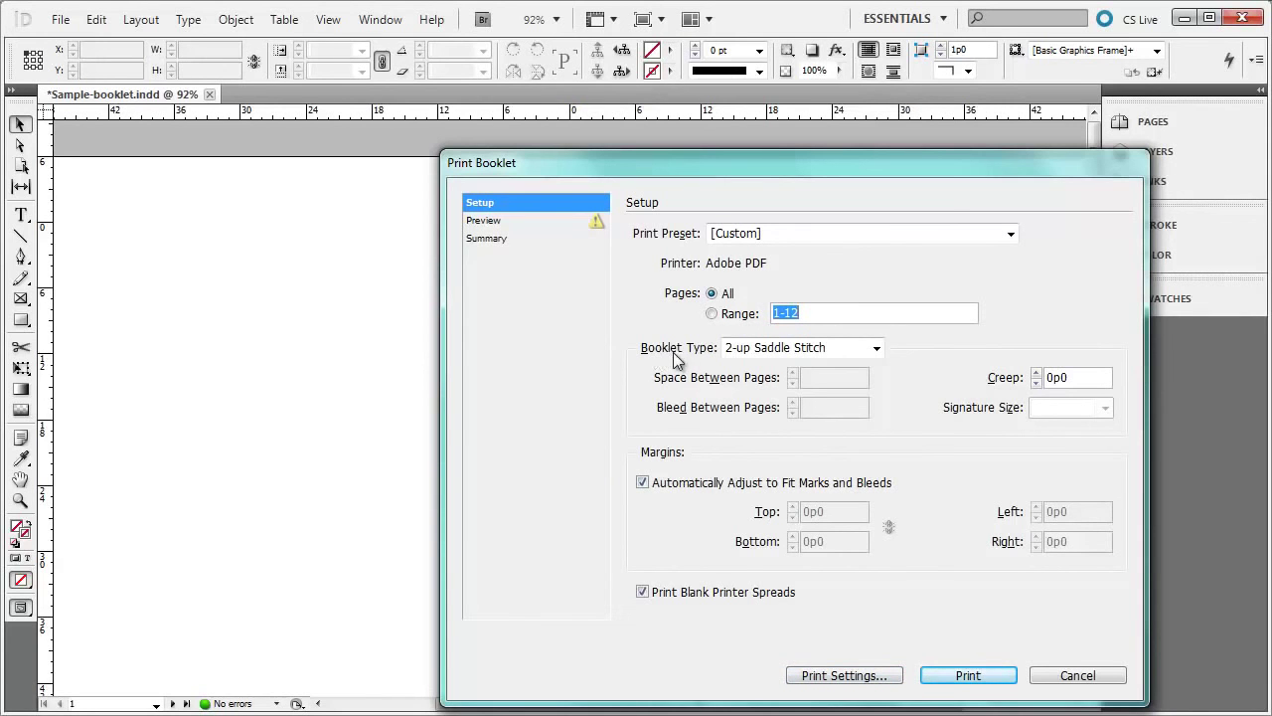
click(877, 349)
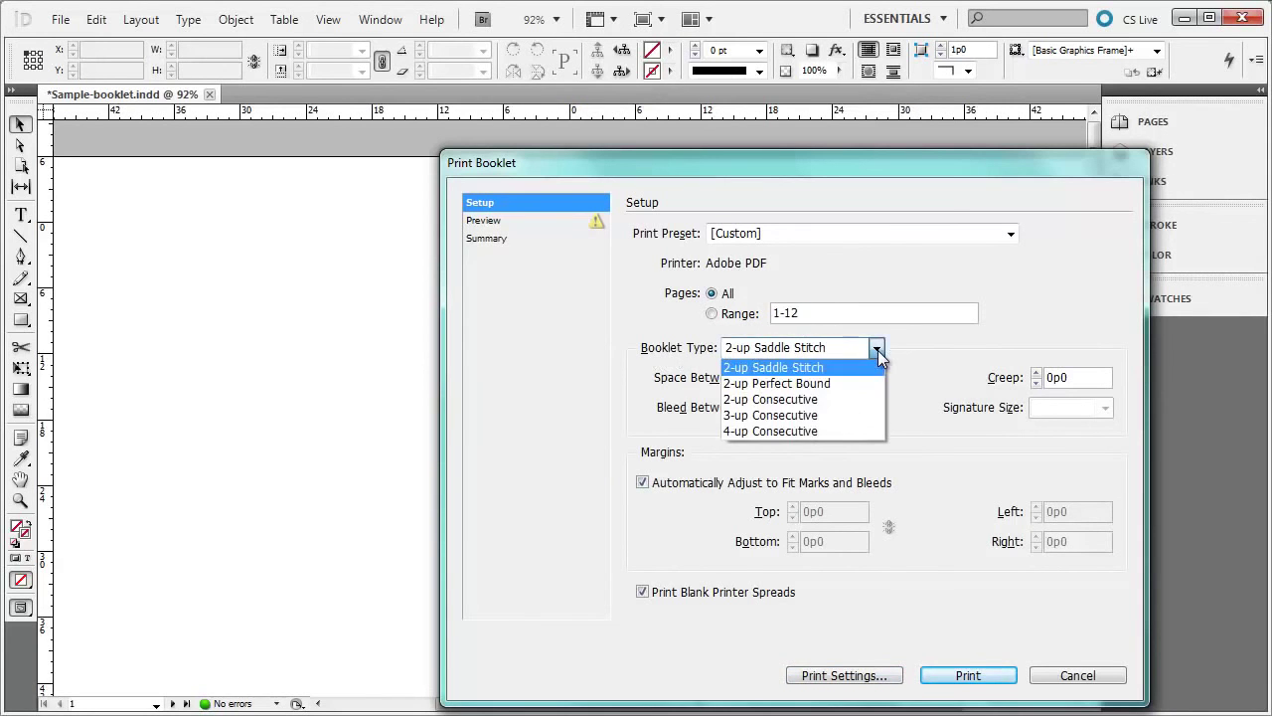
click(824, 370)
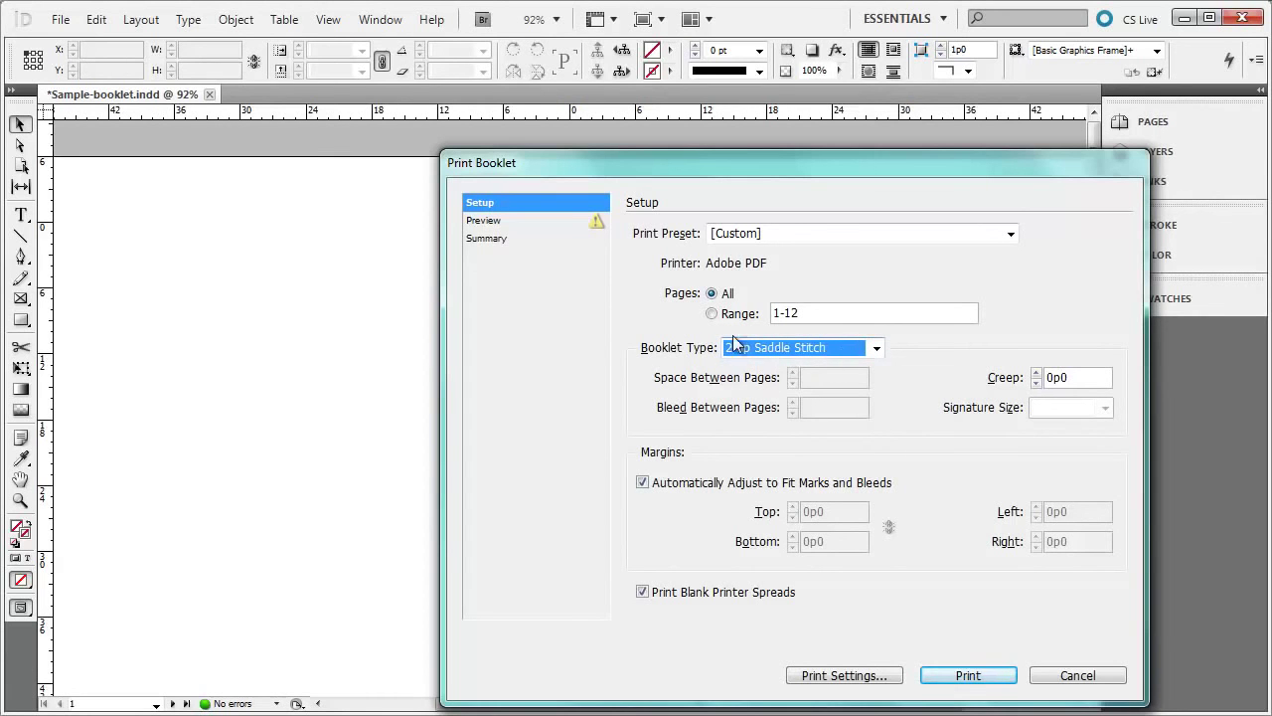
Check the booklet's print preview and its print summary.
click(504, 223)
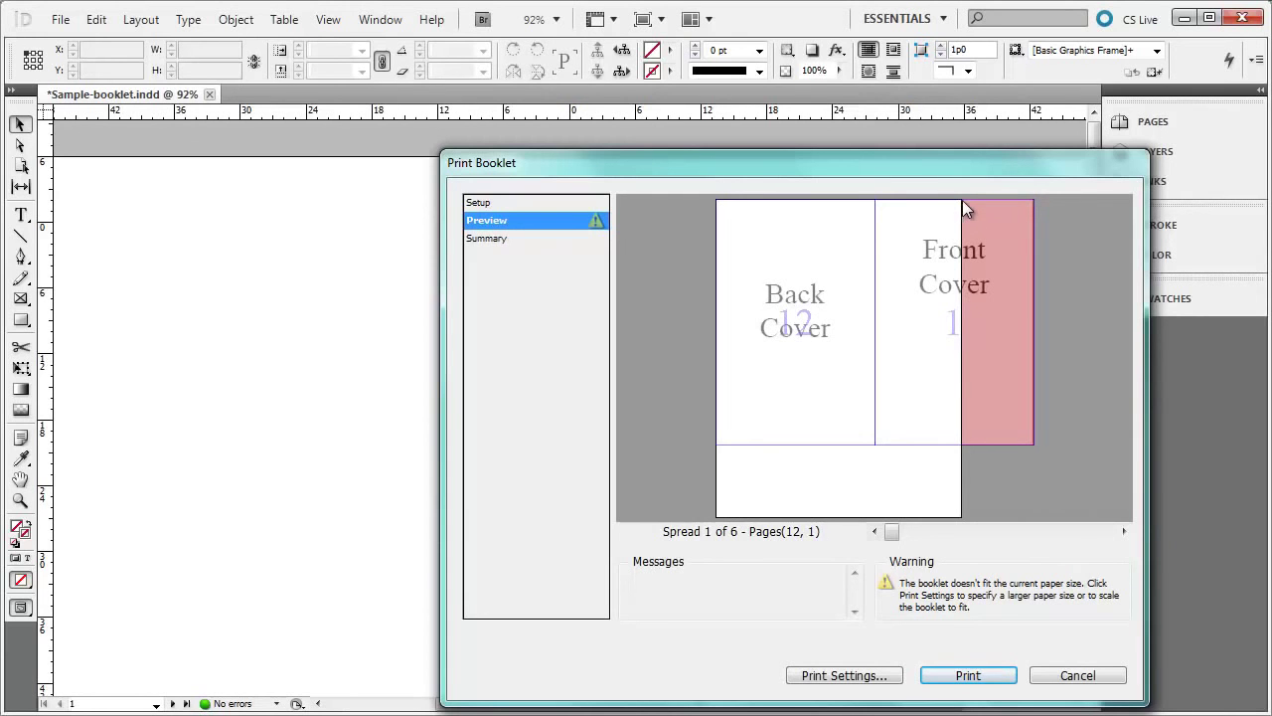
click(500, 242)
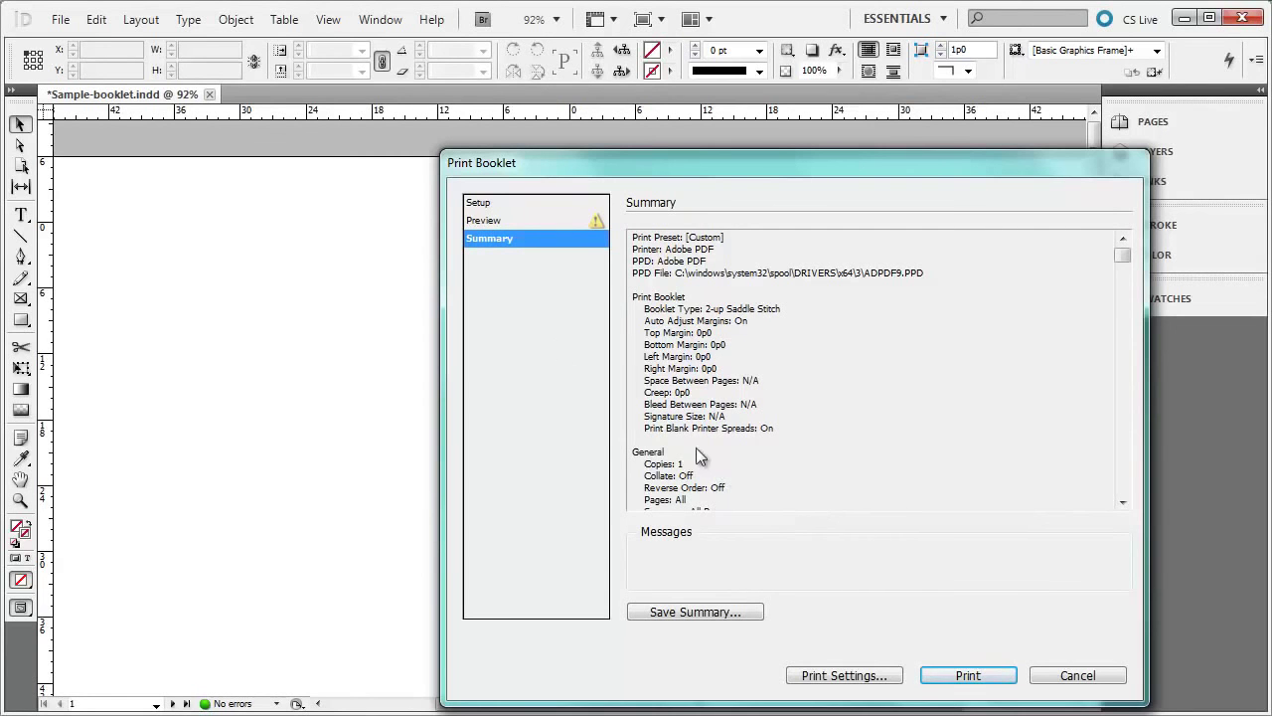
click(501, 221)
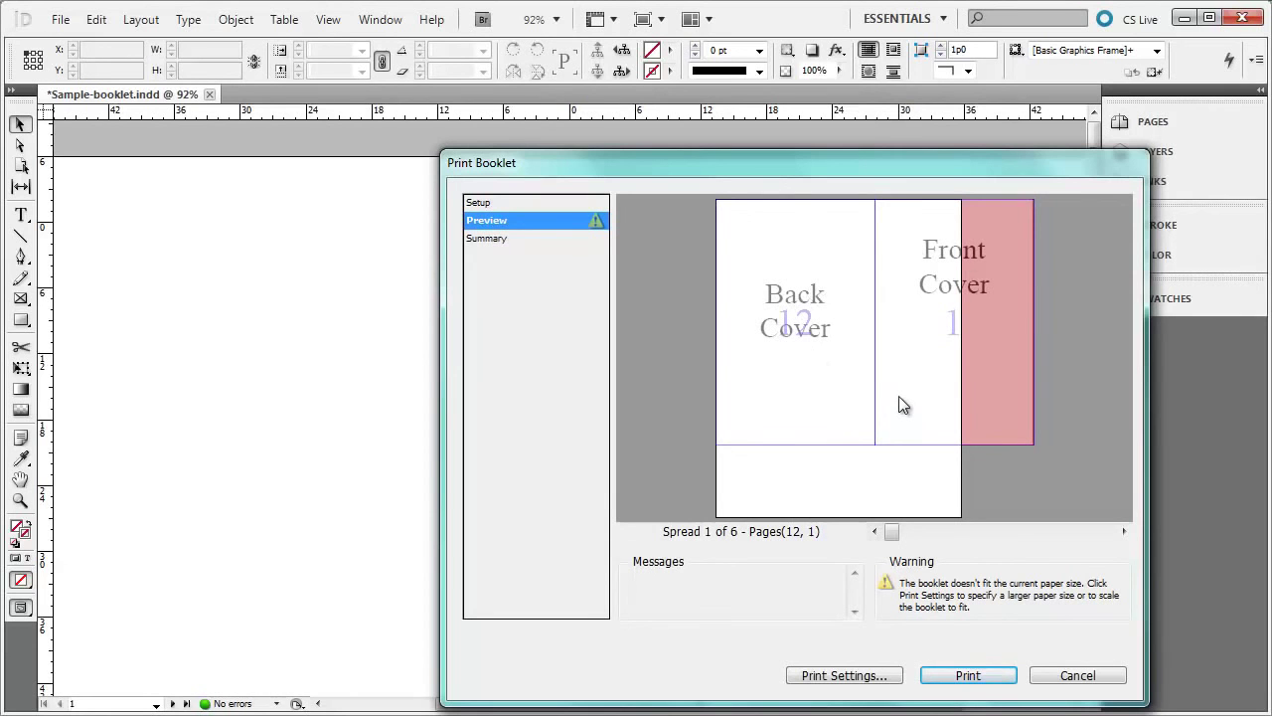
Turn off printing of blank pages in the booklet's print settings.
click(863, 675)
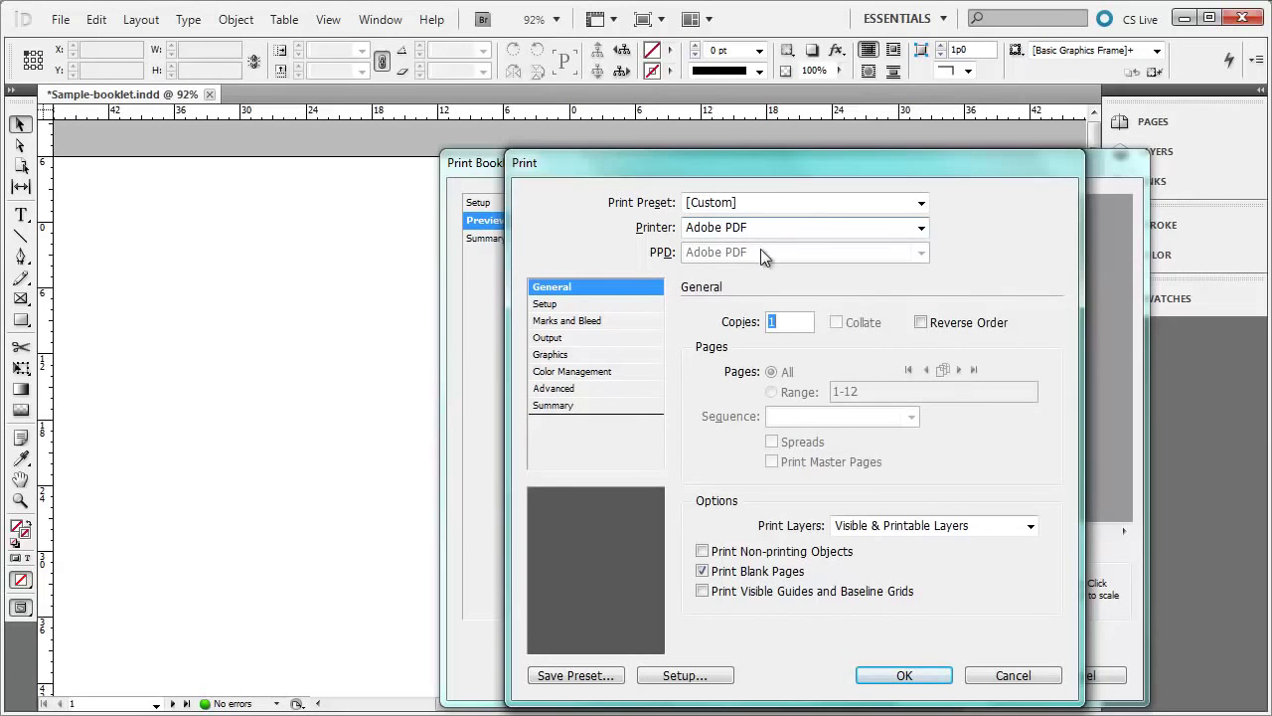
click(703, 572)
click(919, 669)
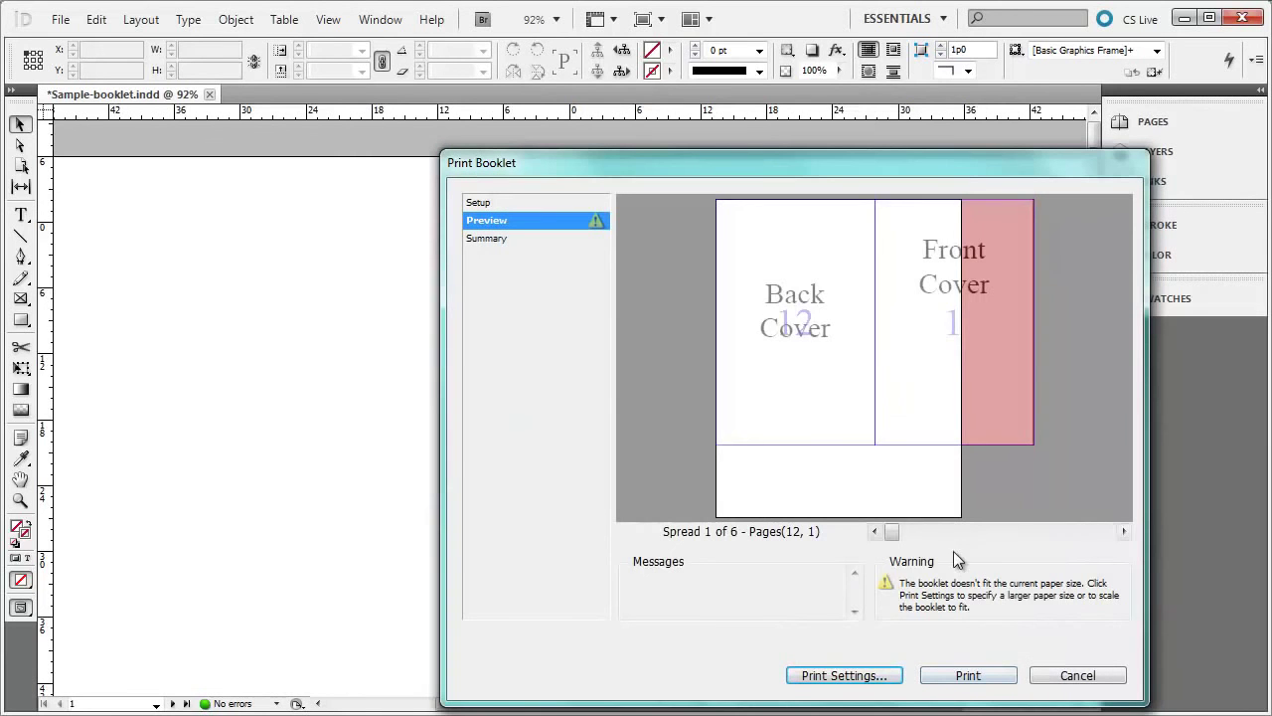
Preview the booklet's printer spreads through to the last one and return to the cover spread.
click(918, 533)
click(946, 537)
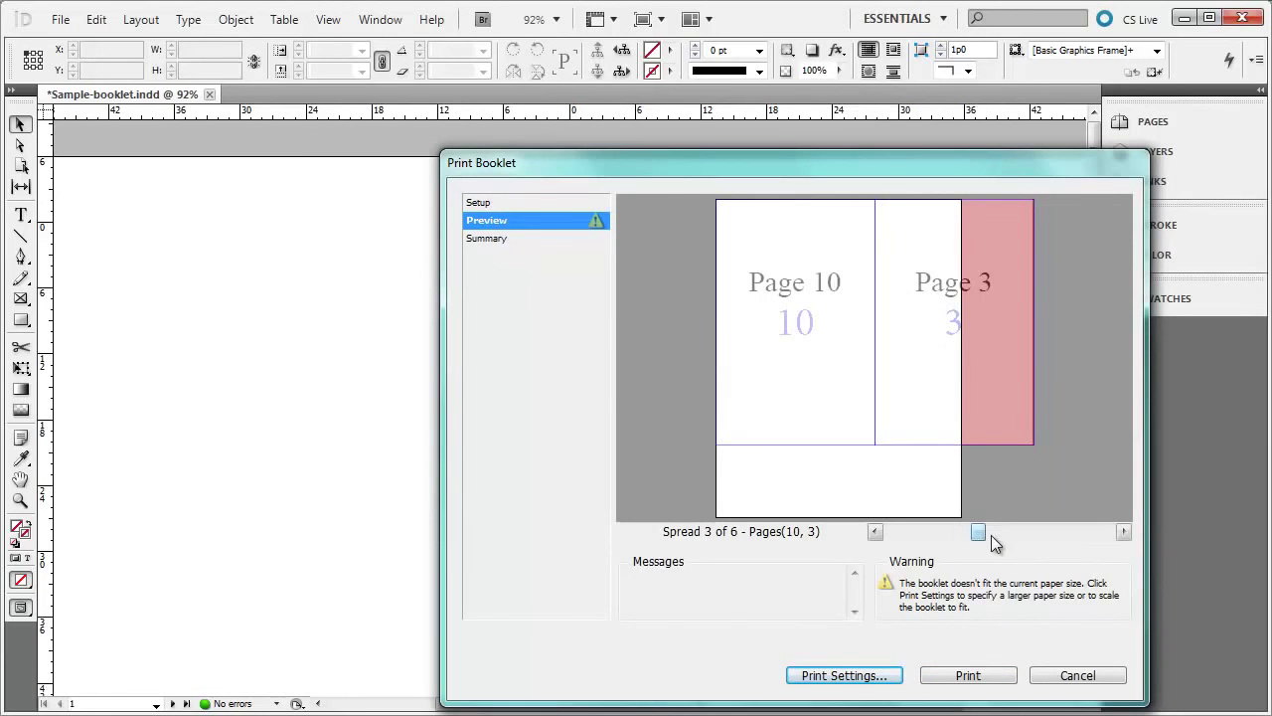
click(1016, 534)
click(1063, 533)
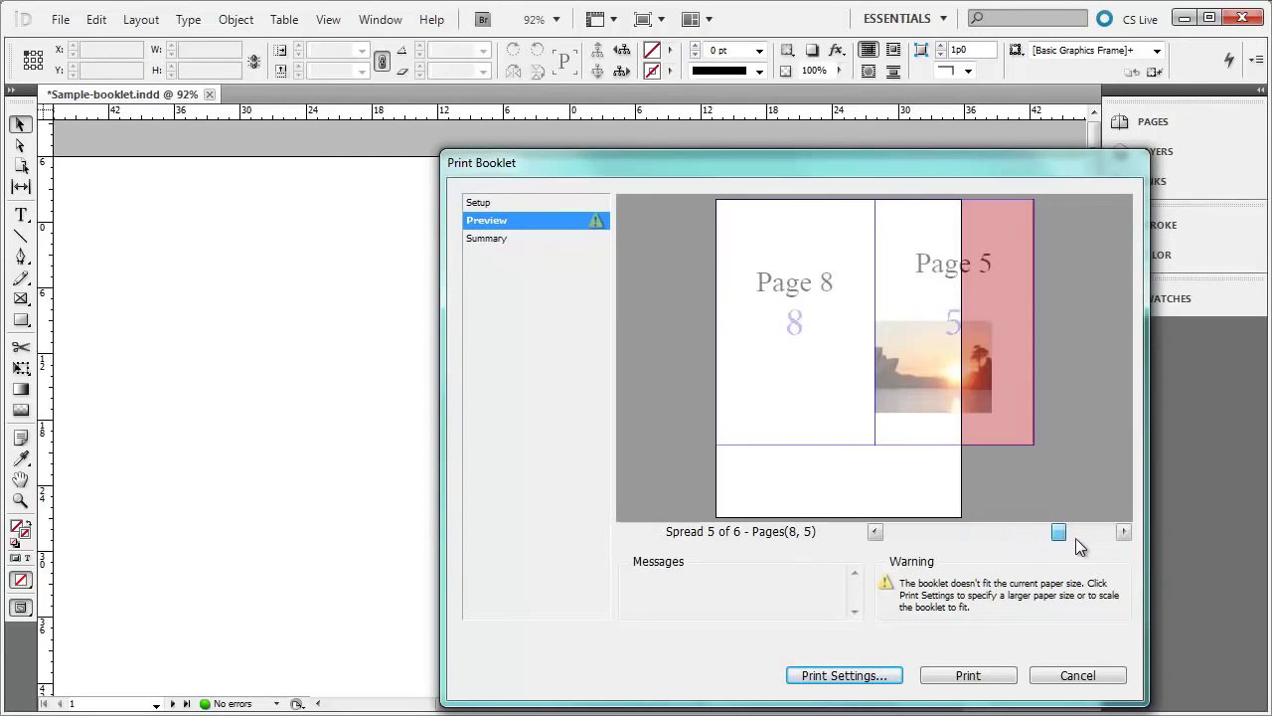
click(1107, 537)
drag(1089, 544, 902, 552)
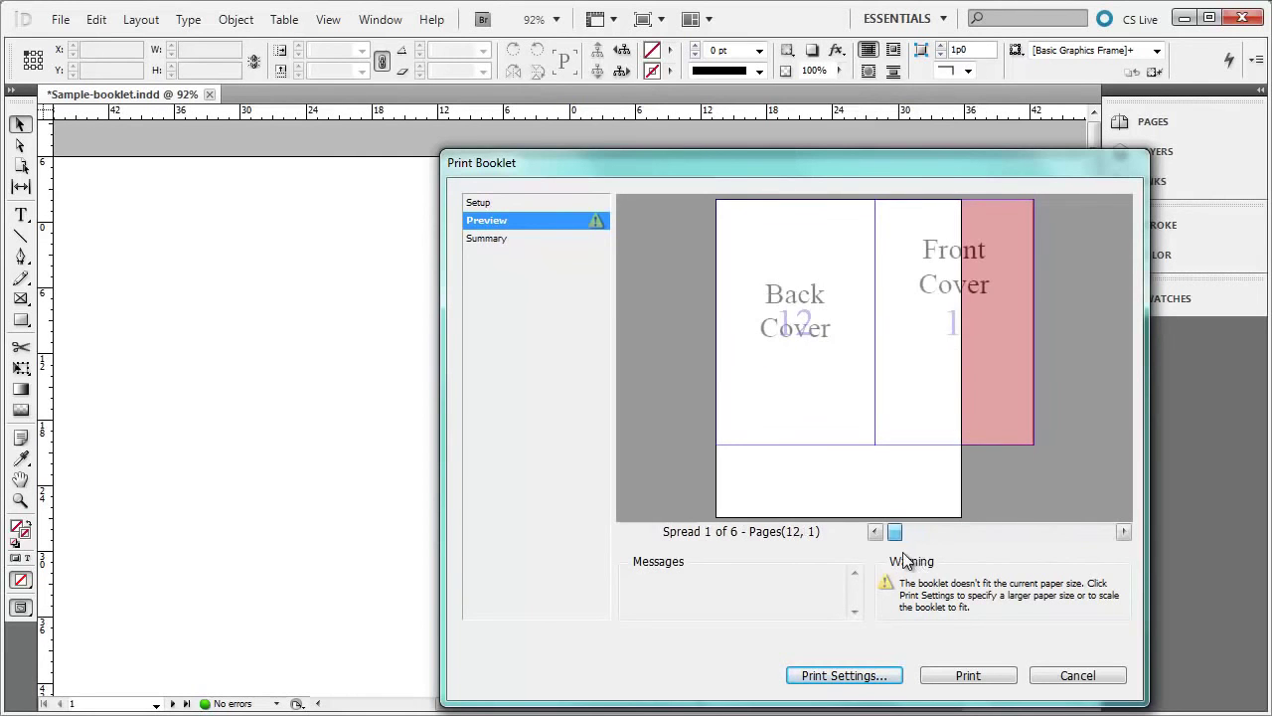
Turn on Print Blank Pages in the print settings and move the settings dialog clear of the preview.
click(831, 682)
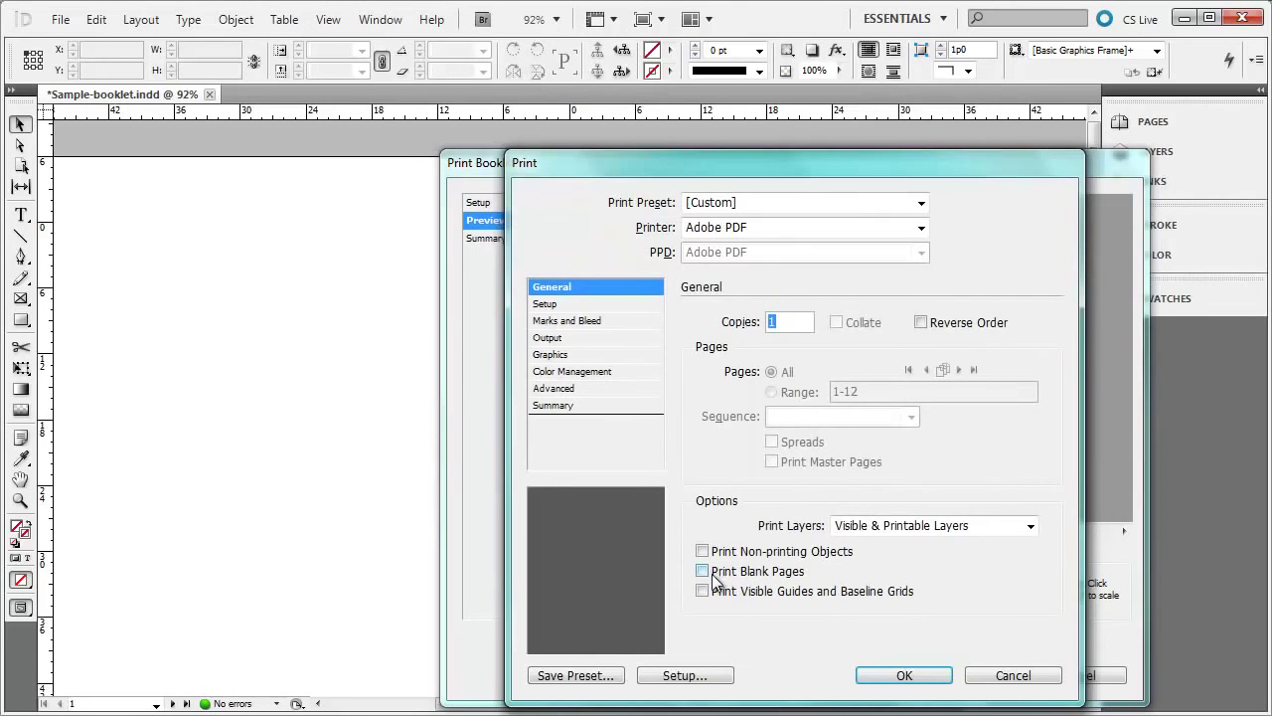
click(703, 571)
drag(811, 159, 331, 152)
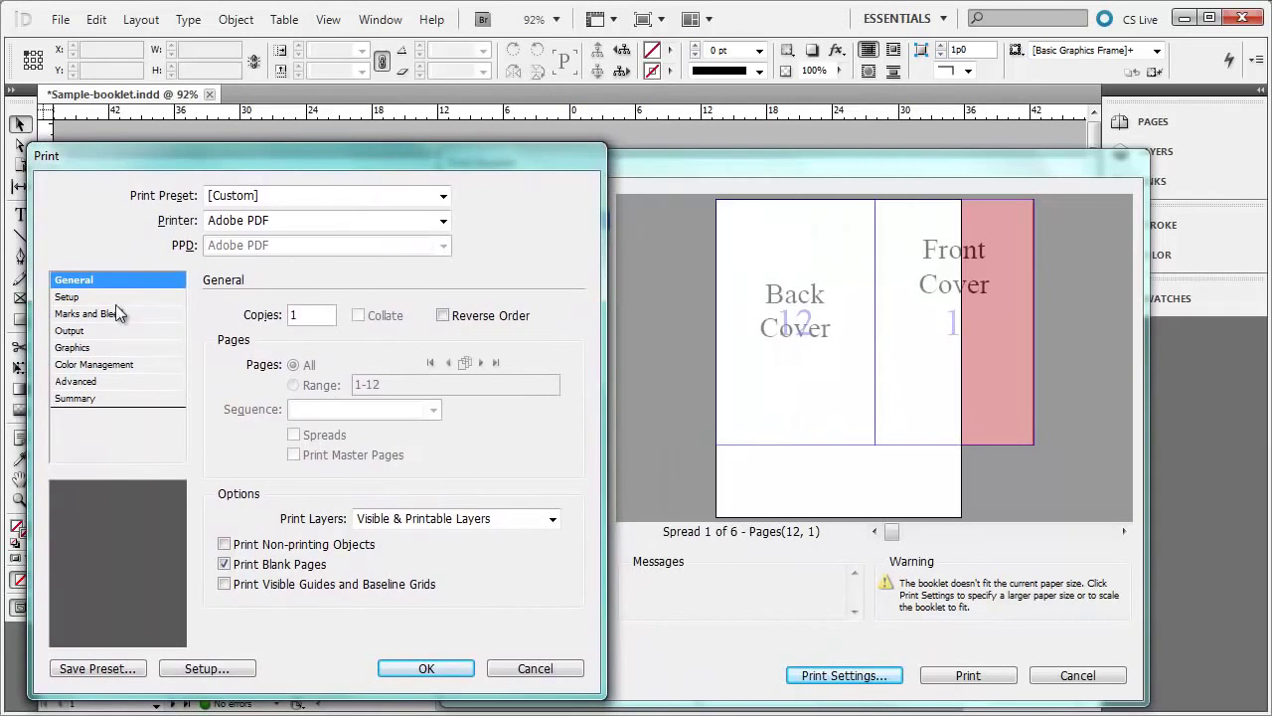
Set the print setup to Letter paper in landscape orientation and apply the print settings.
click(67, 298)
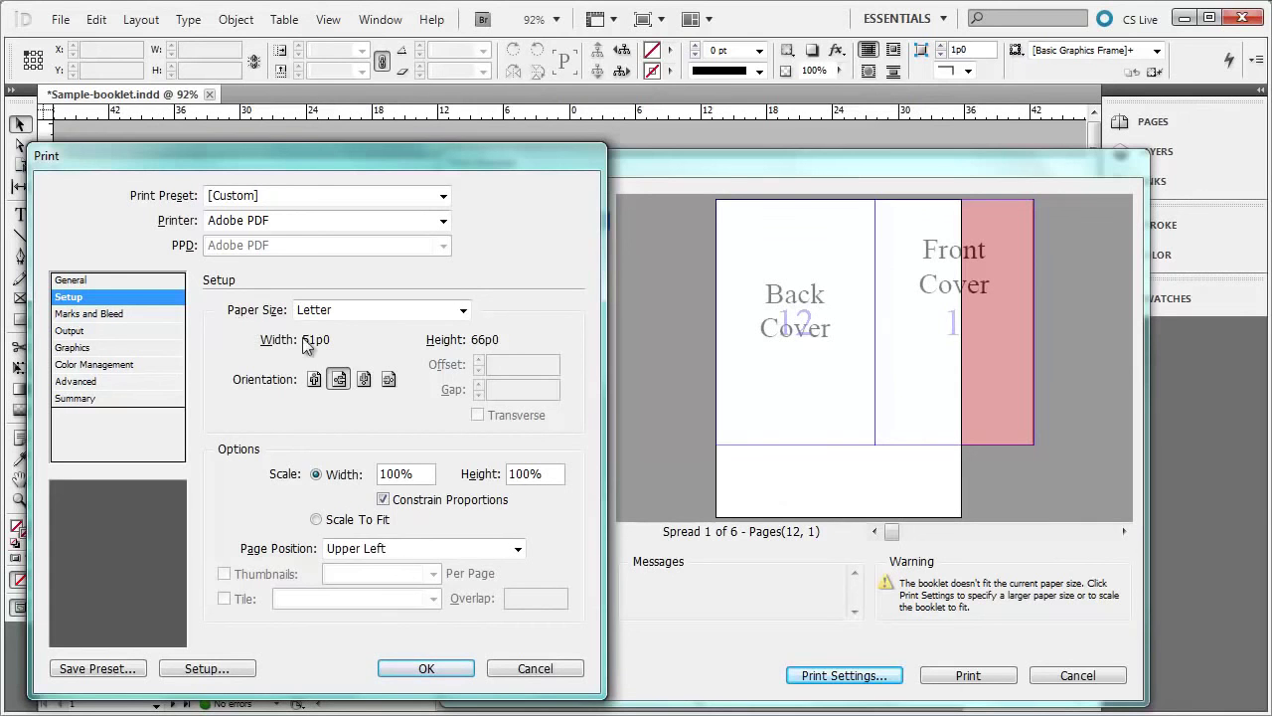
click(463, 312)
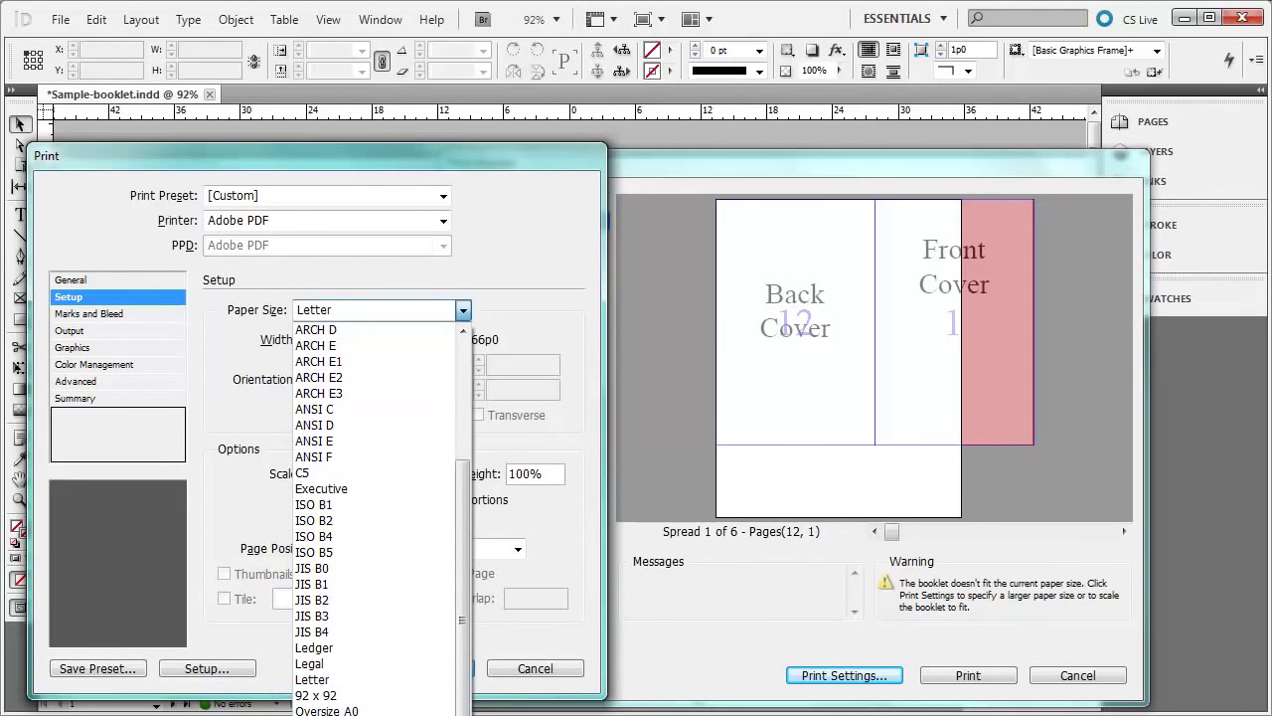
drag(298, 155, 310, 13)
click(475, 167)
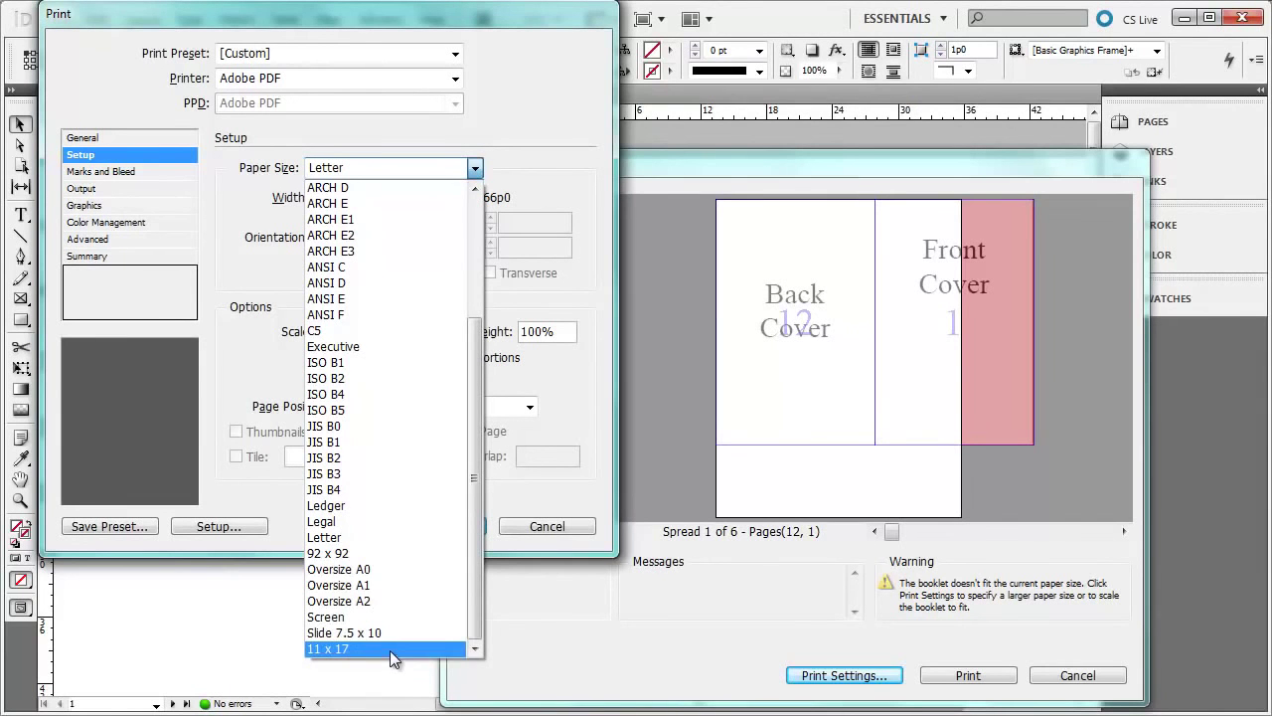
click(423, 167)
drag(534, 12, 554, 134)
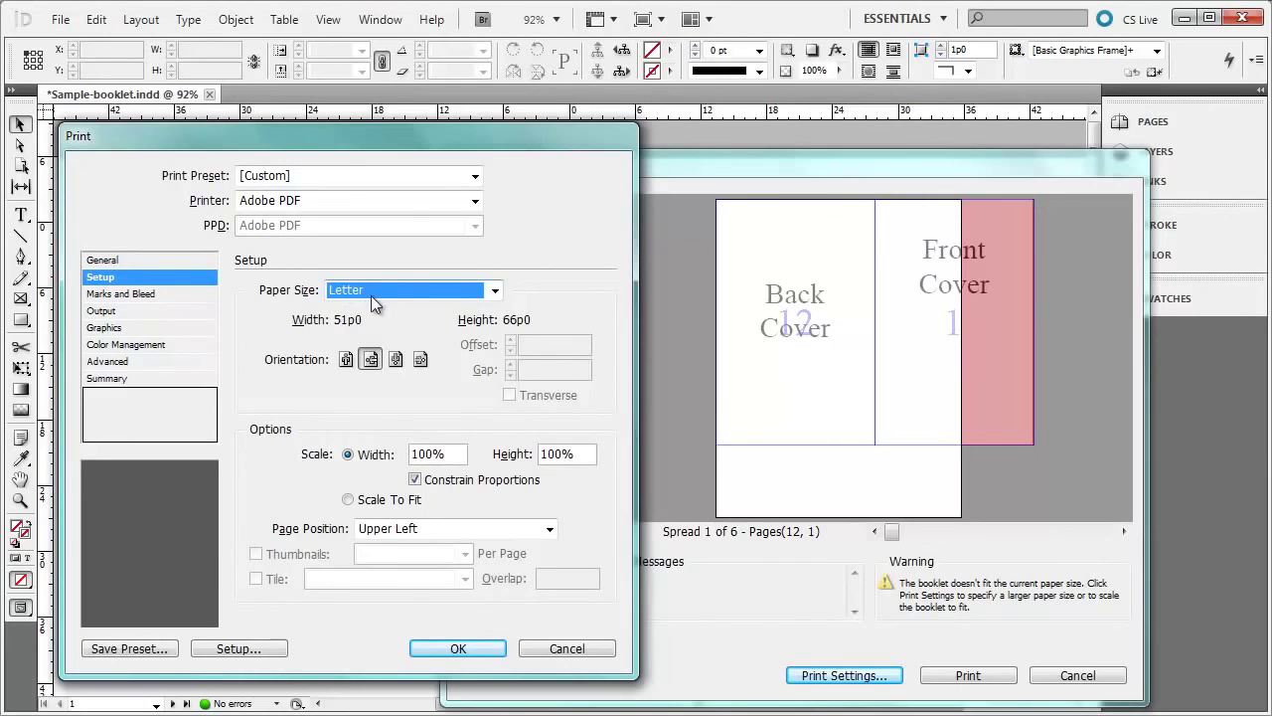
click(458, 648)
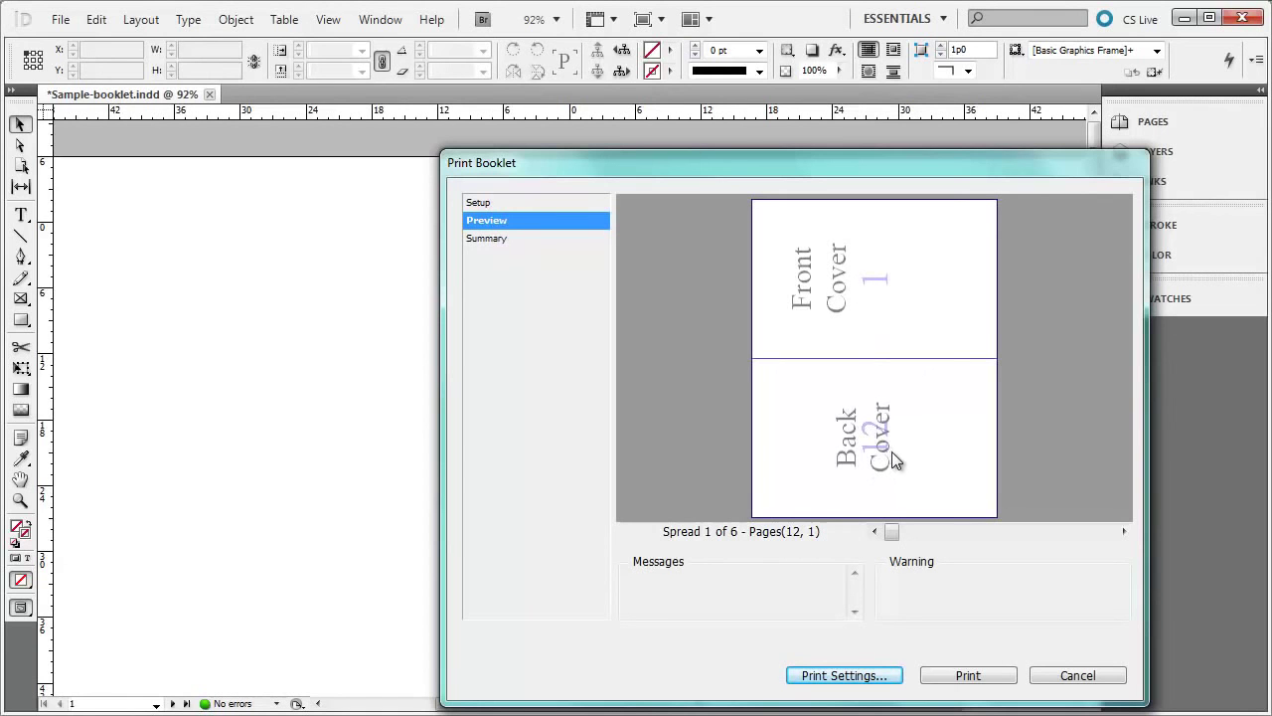
Preview each printer spread from the cover to pages 6 and 7 to check the page pairing.
click(1124, 534)
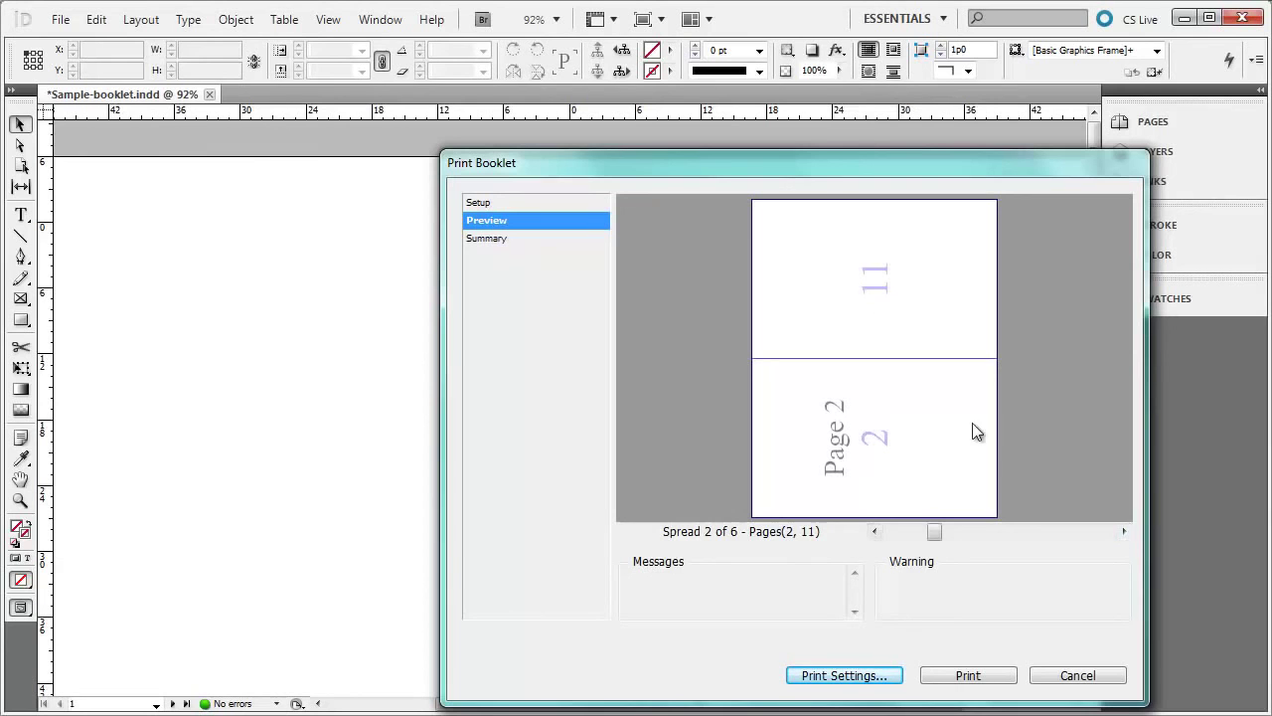
click(1125, 532)
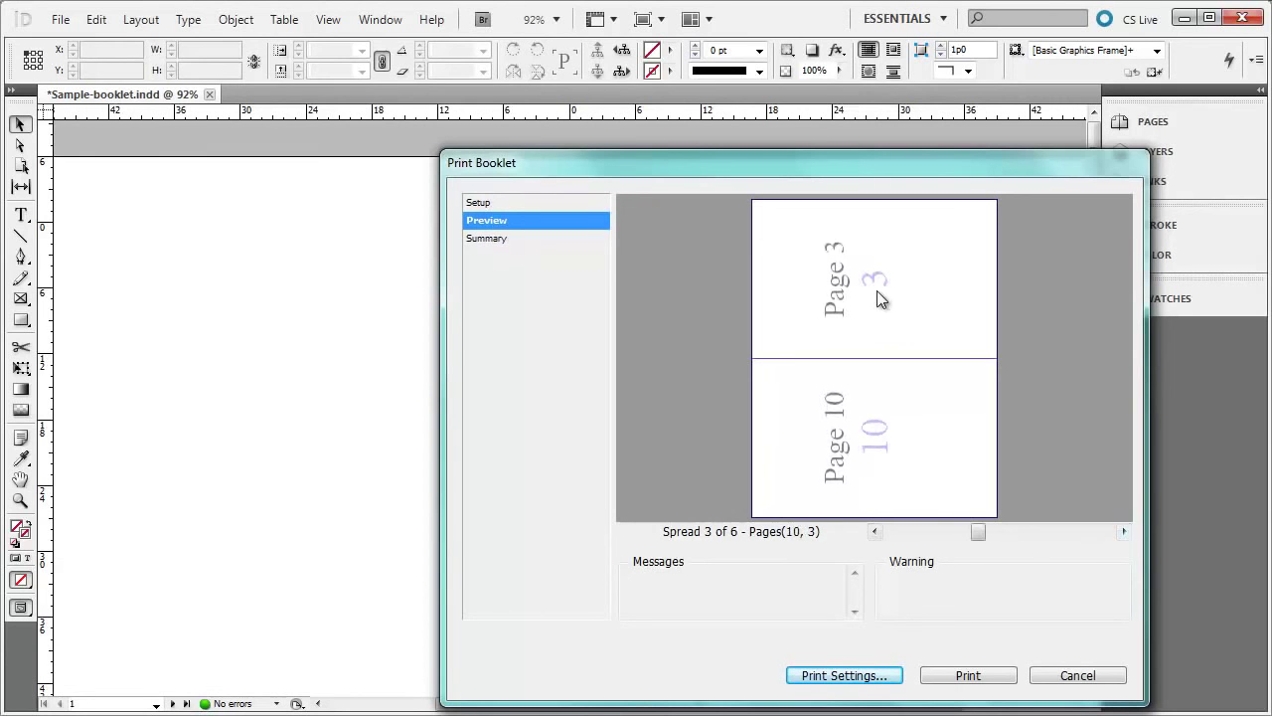
click(1124, 532)
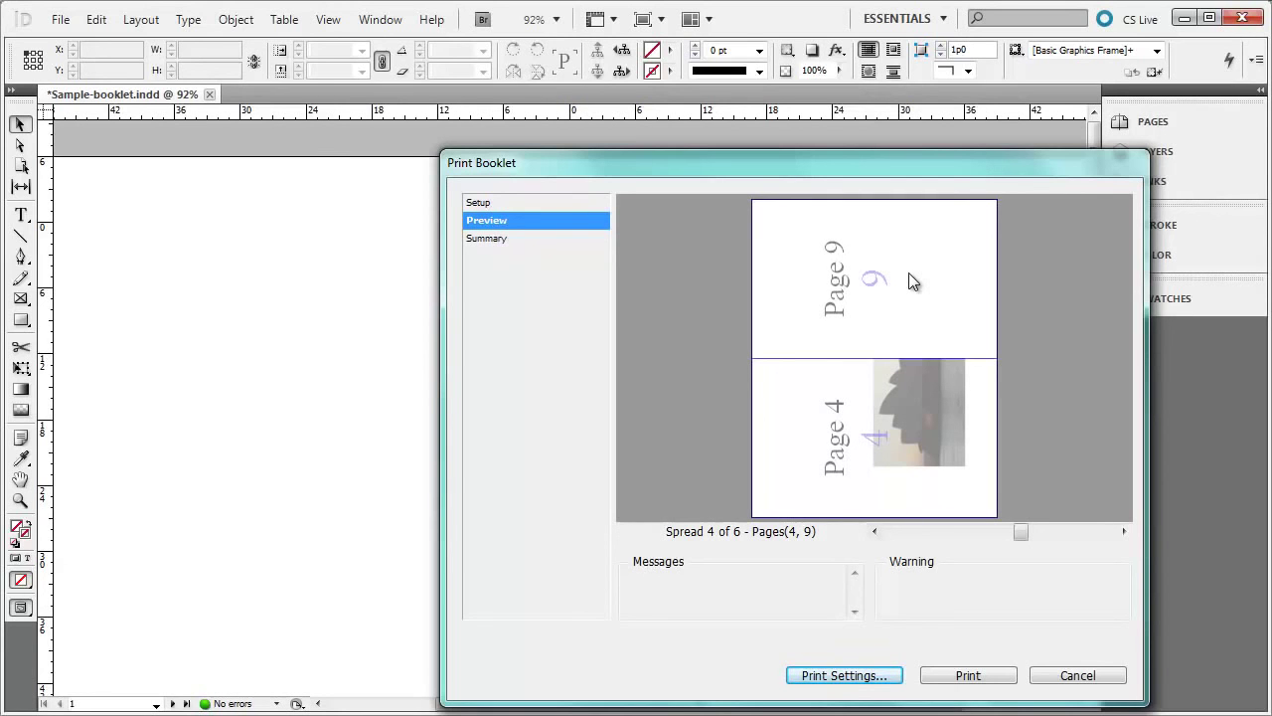
click(1124, 530)
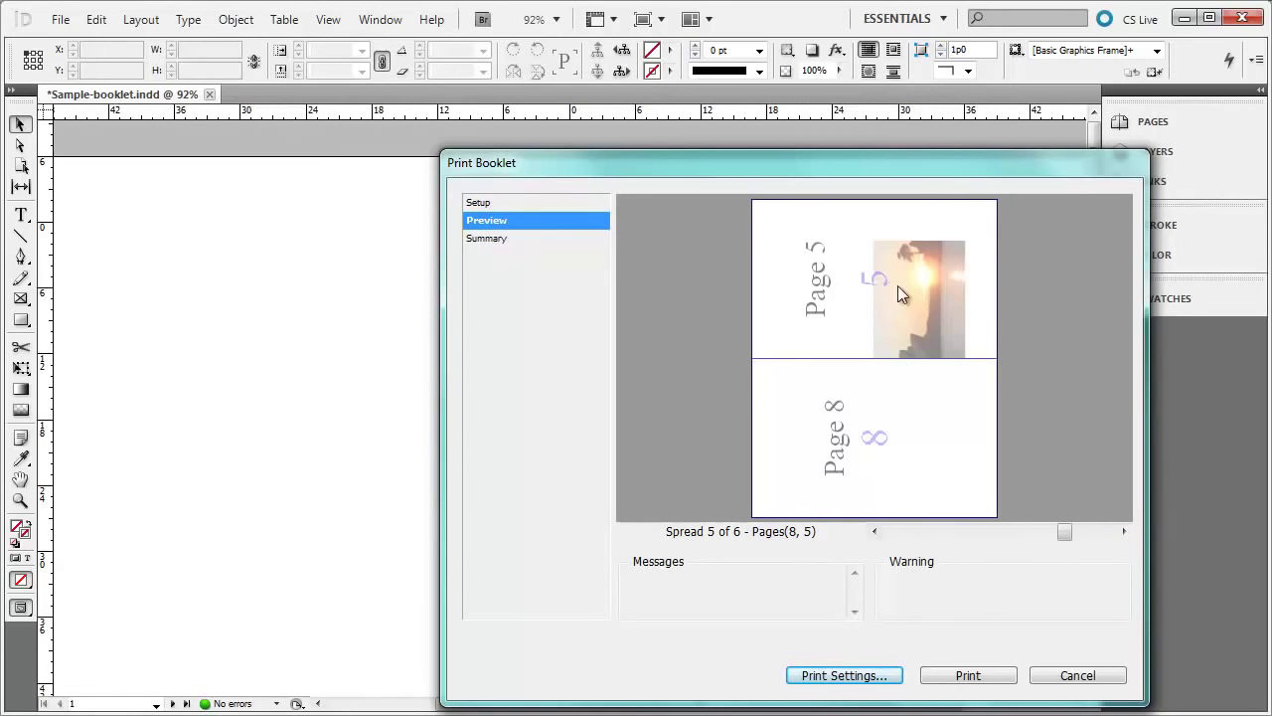
click(1124, 532)
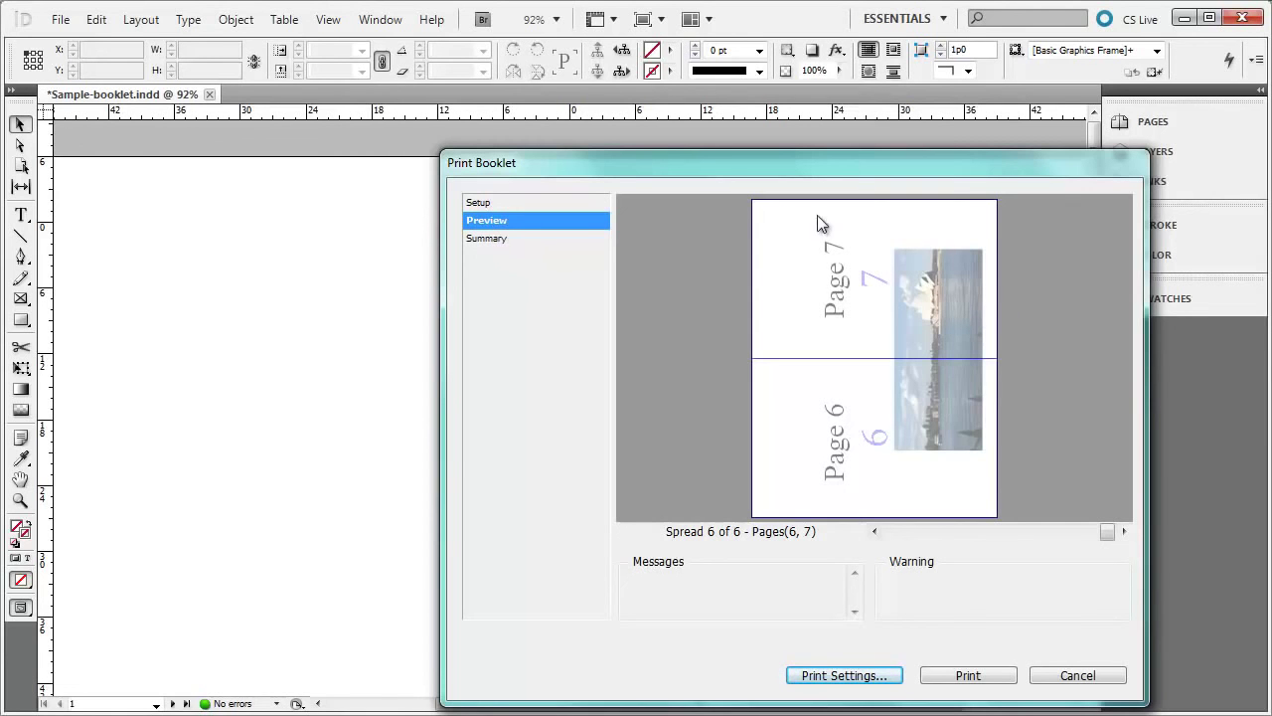
Print the booklet to Adobe PDF and save it as Sample-booklet.pdf in the sampleprintbooklet folder.
click(994, 679)
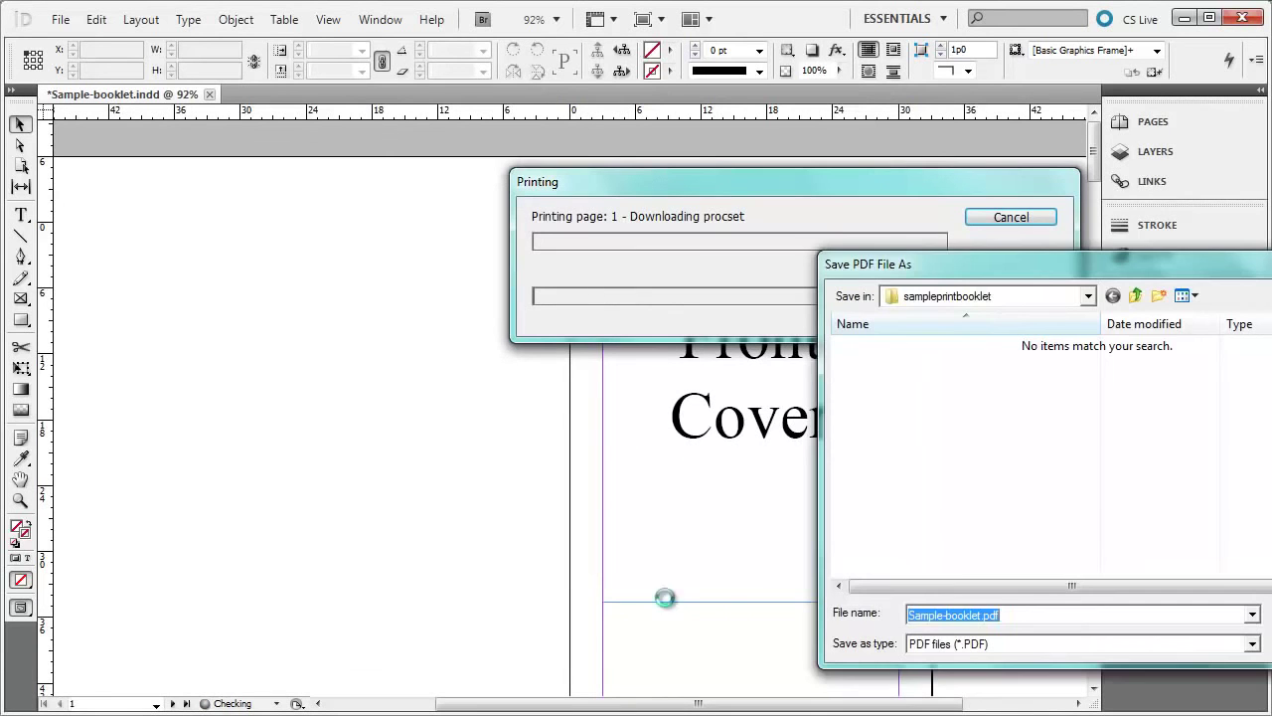
drag(999, 251, 746, 220)
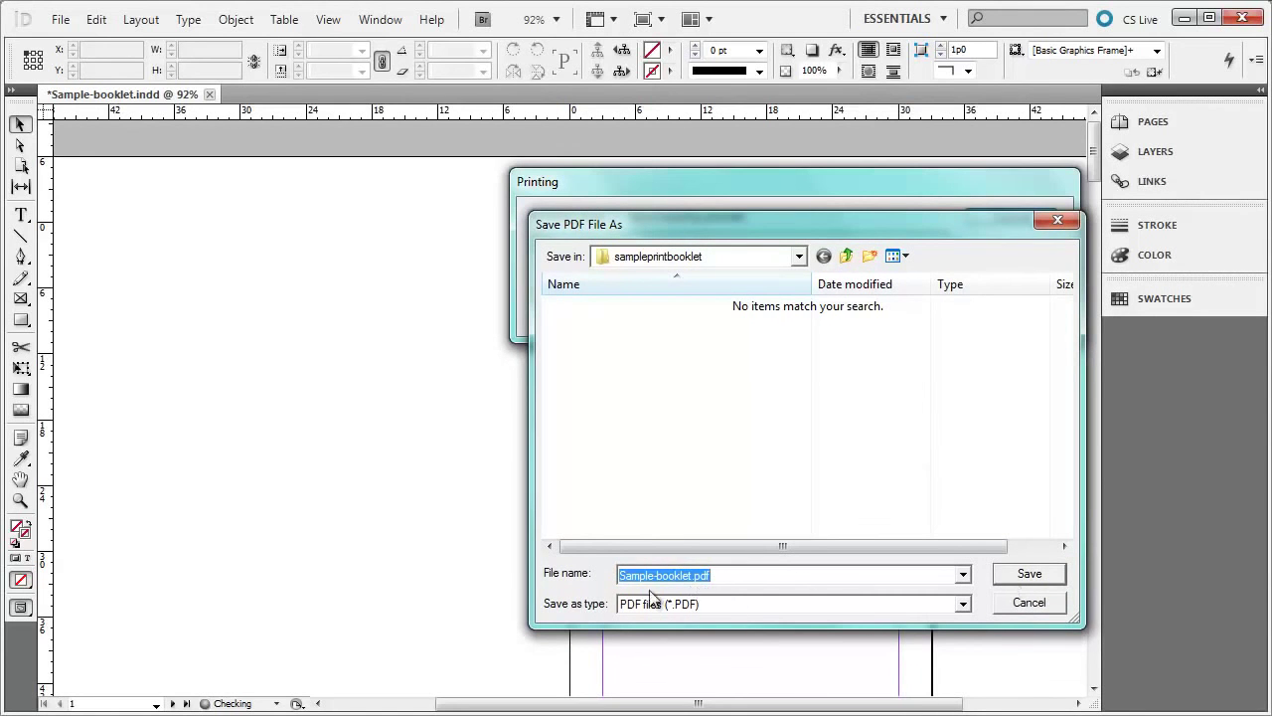
click(1014, 577)
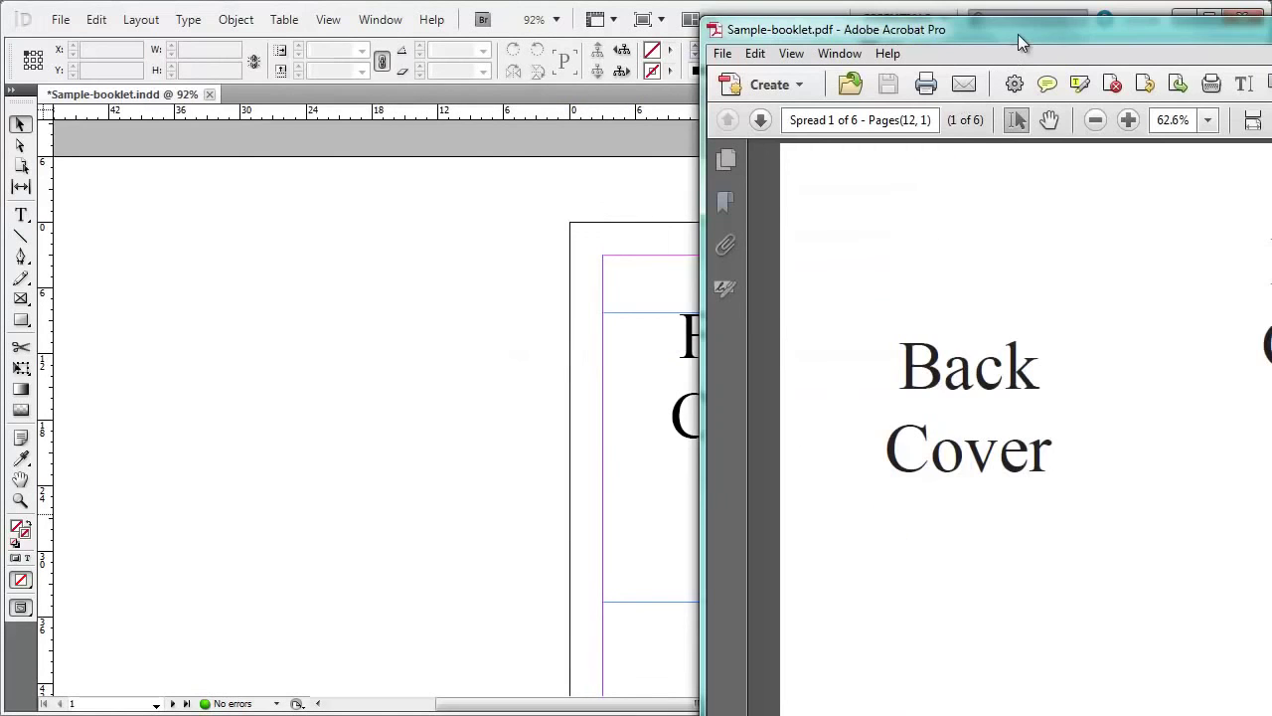
Review the spreads of Sample-booklet.pdf in Adobe Acrobat Pro through to pages 6 and 7, and return to the cover spread.
drag(1017, 34, 387, 24)
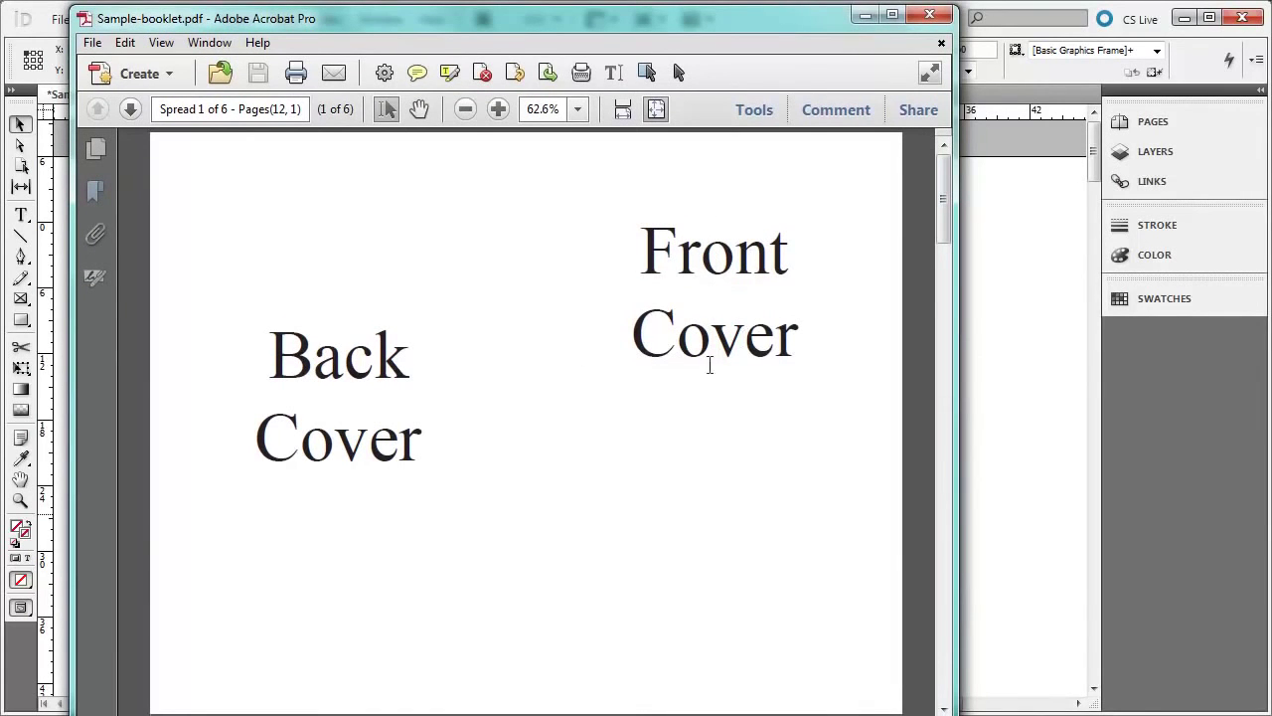
click(944, 217)
drag(943, 211, 933, 304)
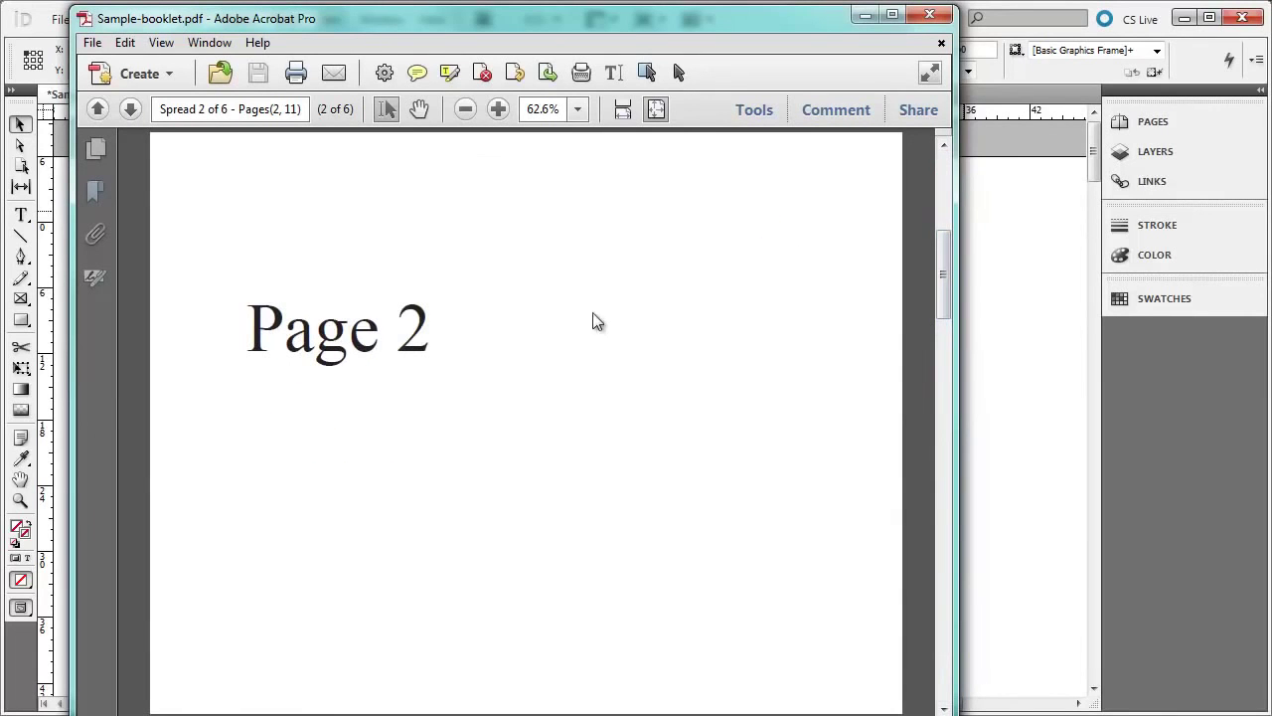
drag(946, 248, 942, 509)
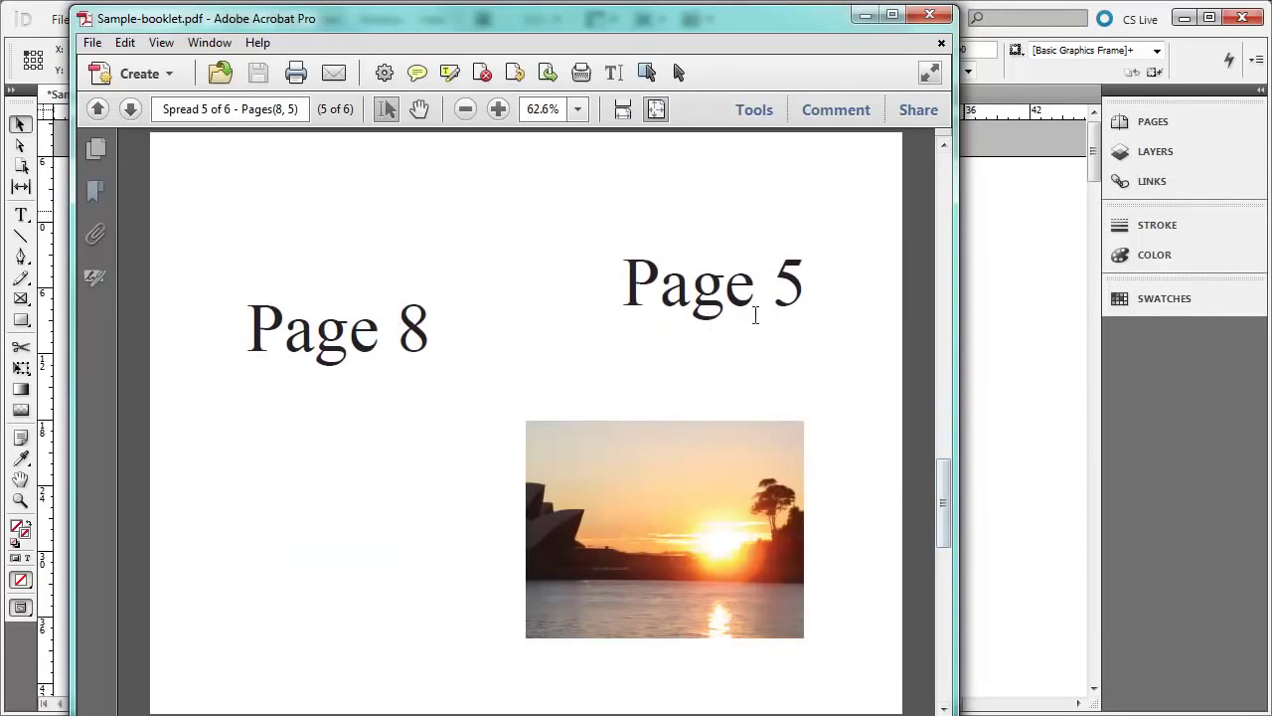
drag(942, 487, 944, 636)
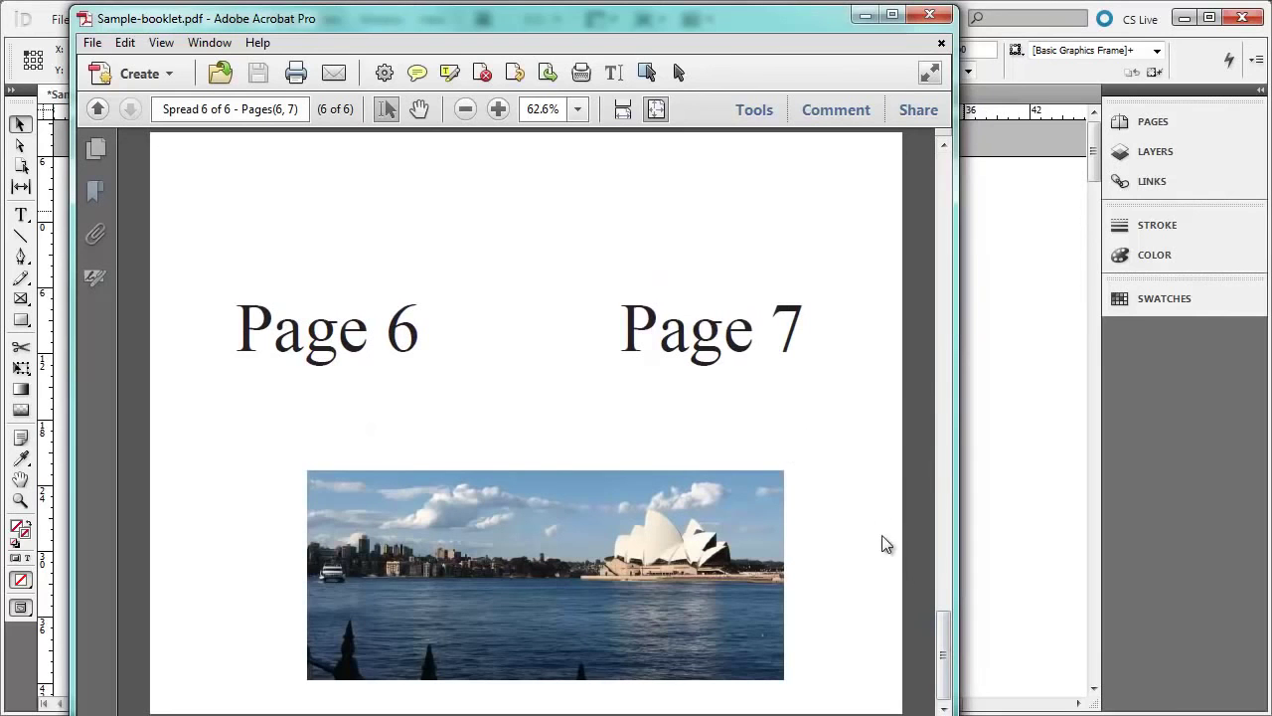
drag(948, 652, 917, 178)
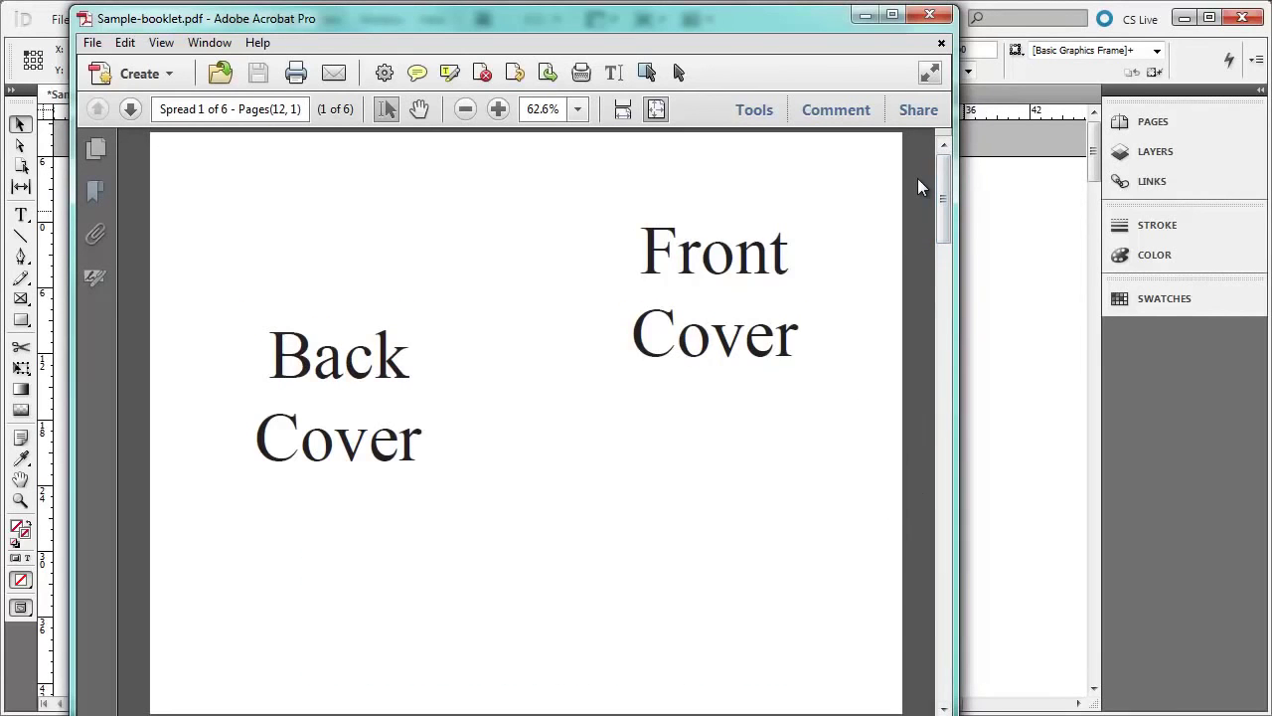